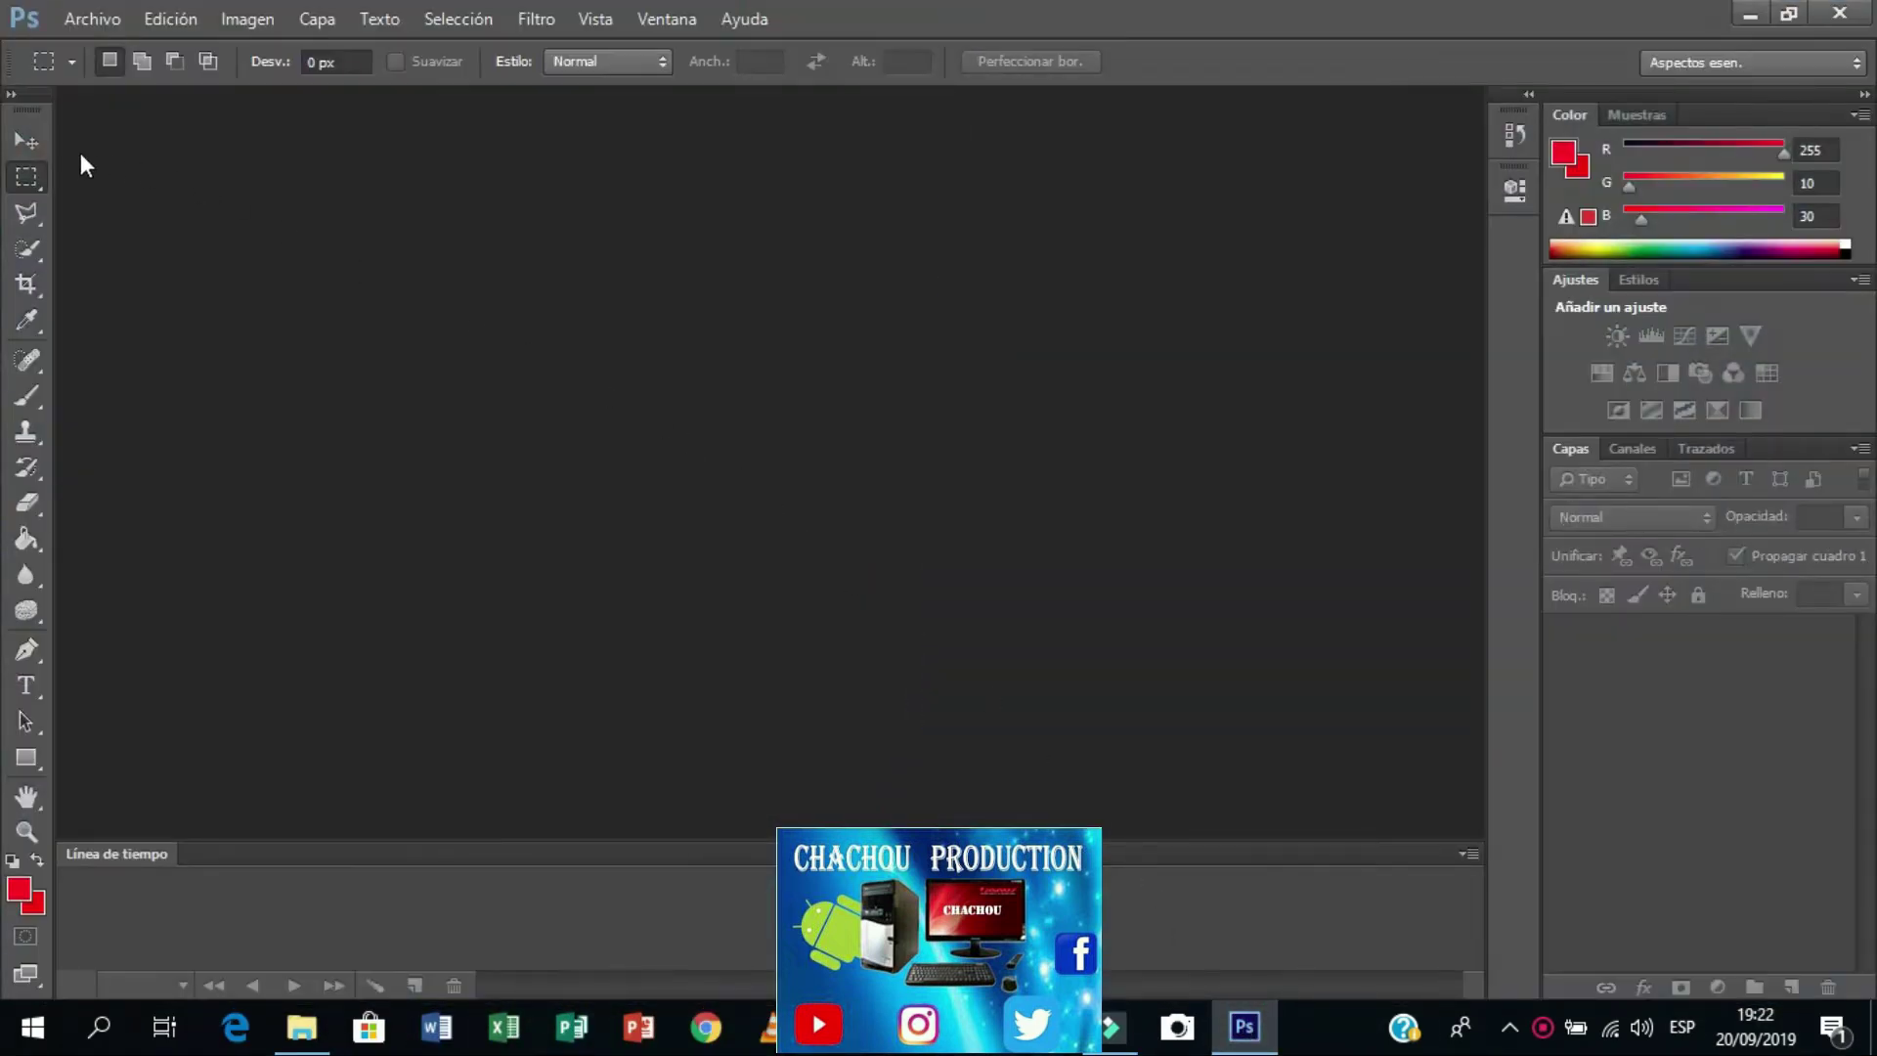
# Step: Create a white 3.15 × 2.05 inch, 300 ppi document and unlock its background as Capa 0
pyautogui.click(80, 18)
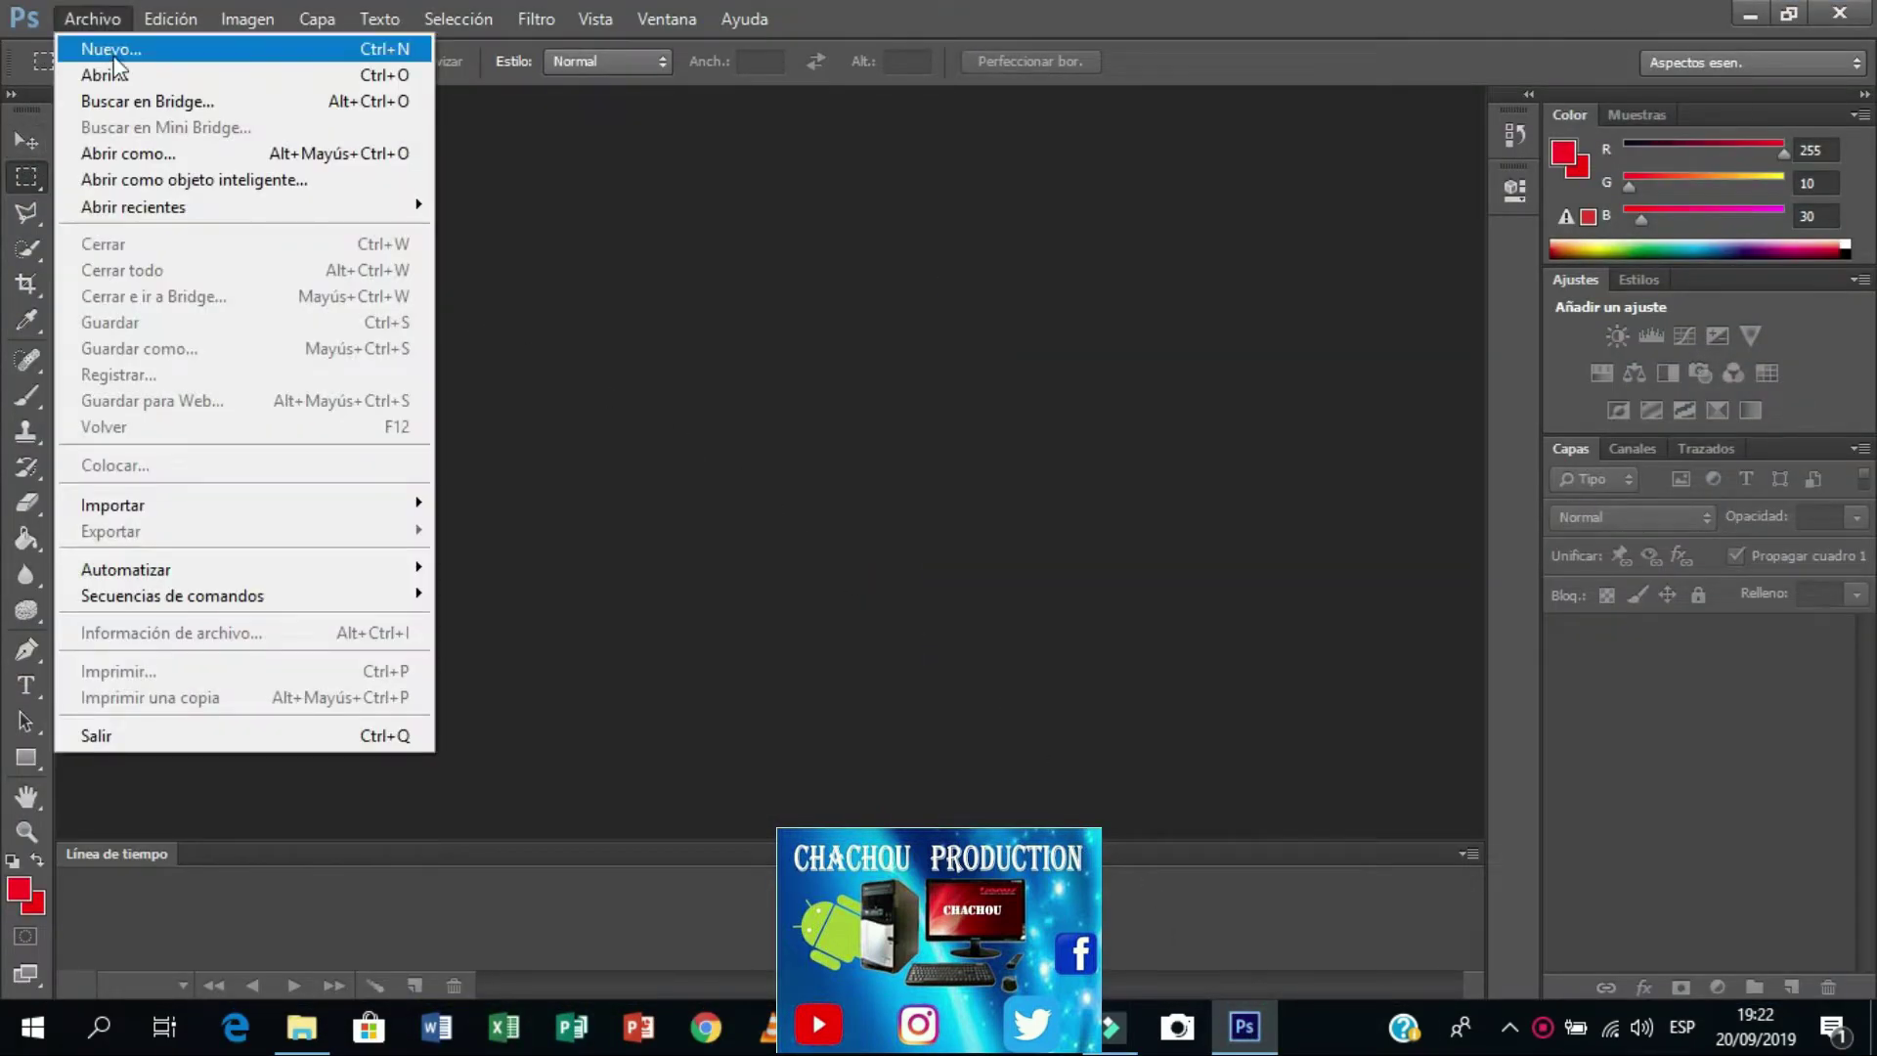
pyautogui.click(117, 44)
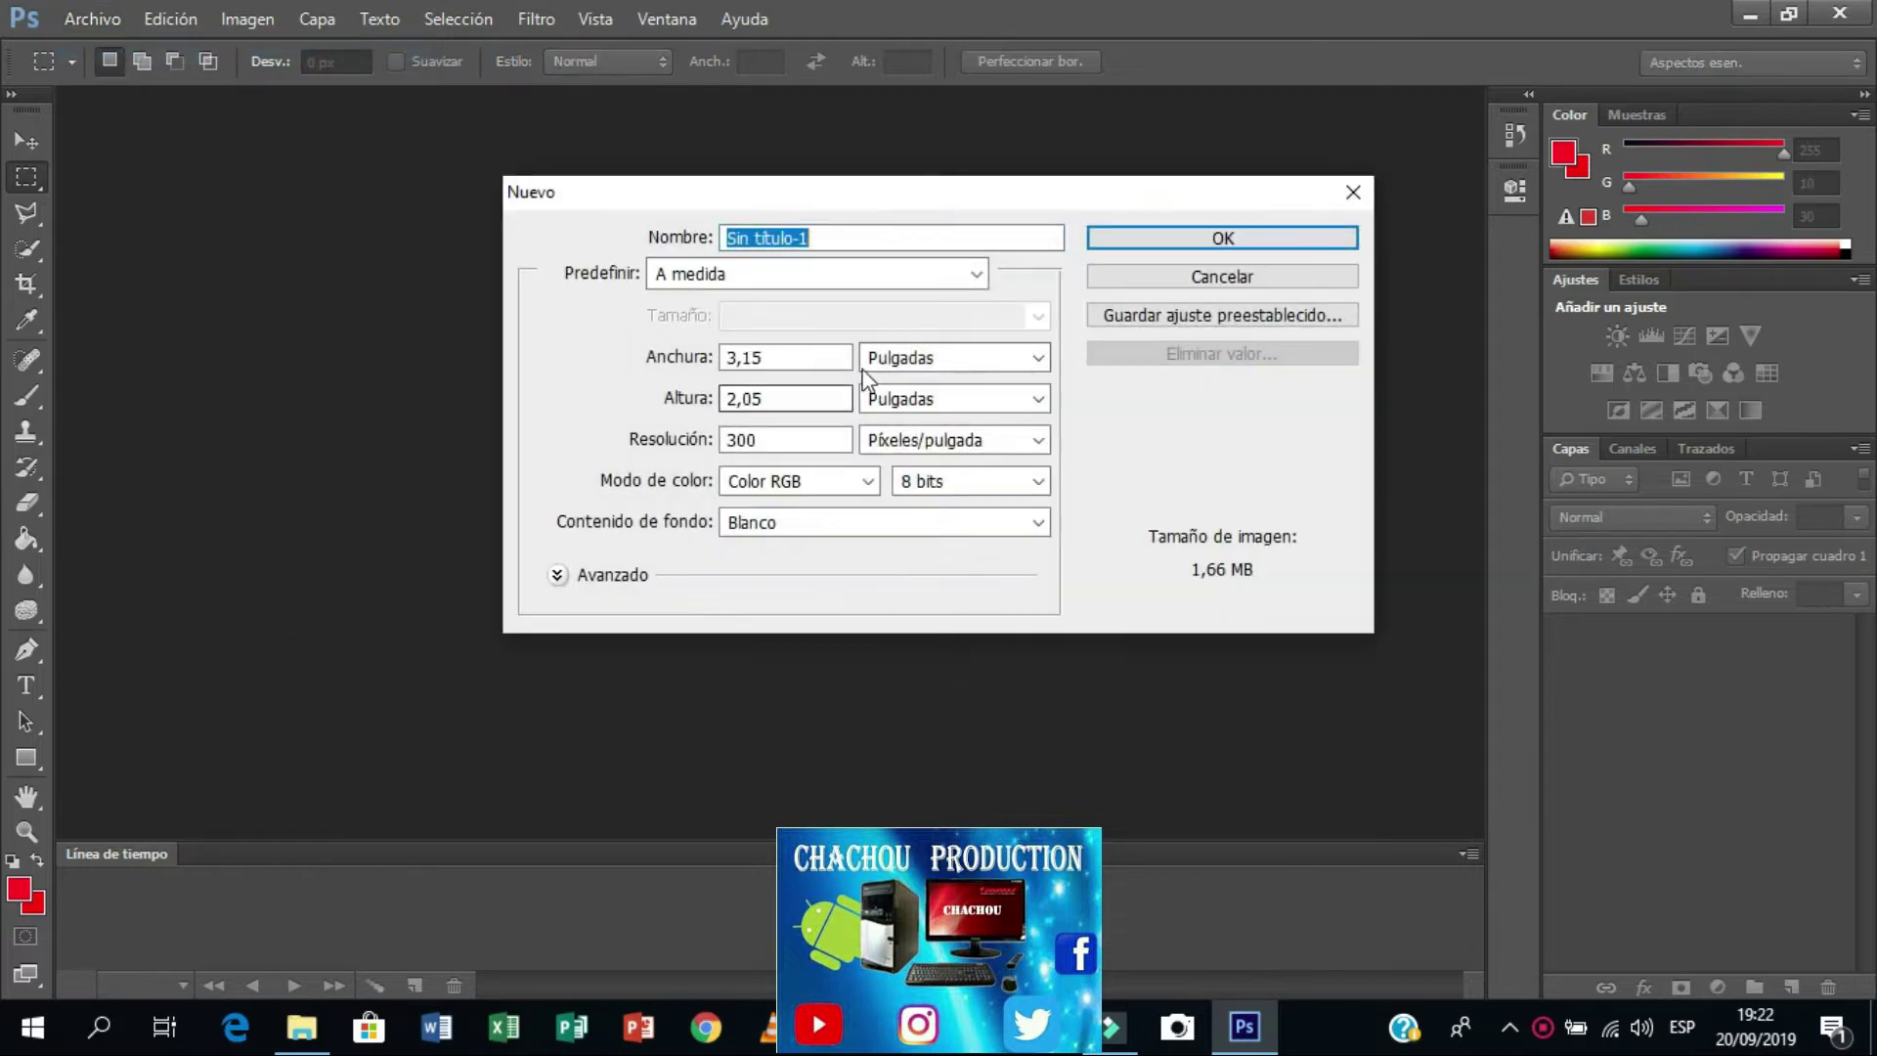
pyautogui.click(1037, 440)
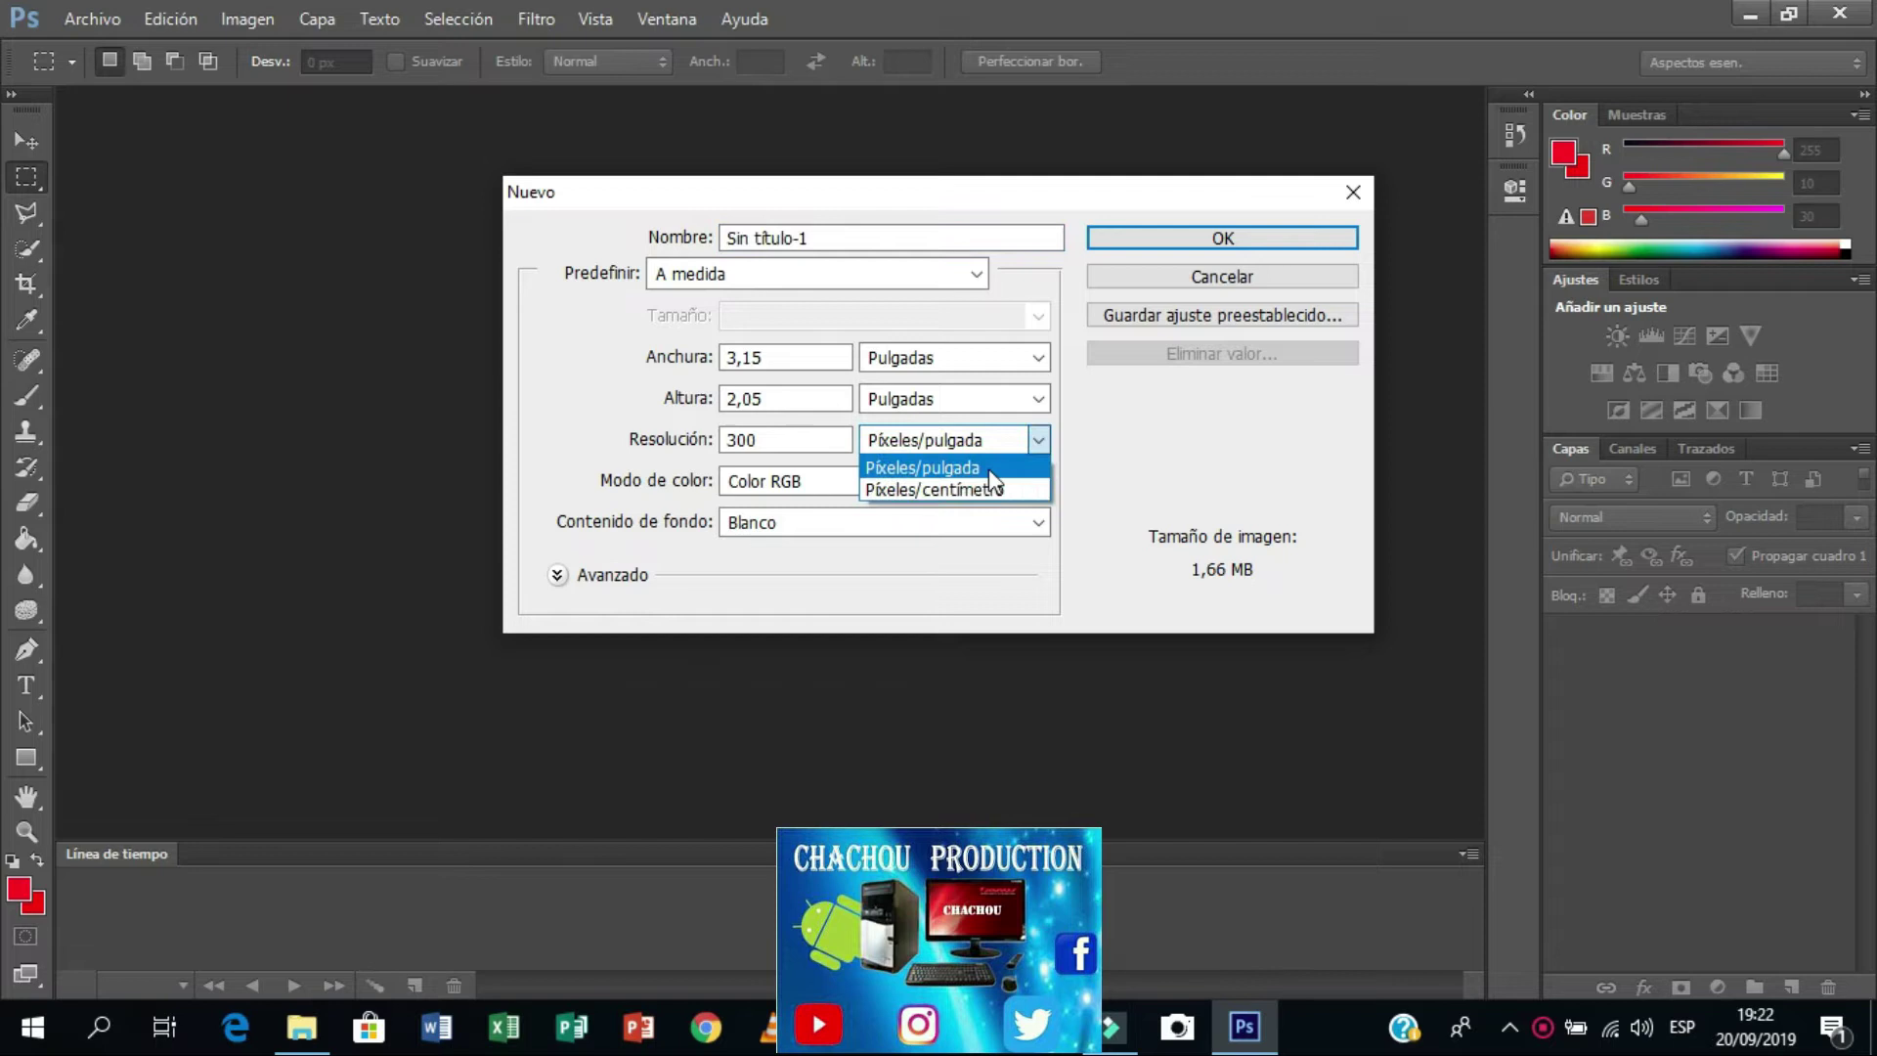
pyautogui.click(989, 467)
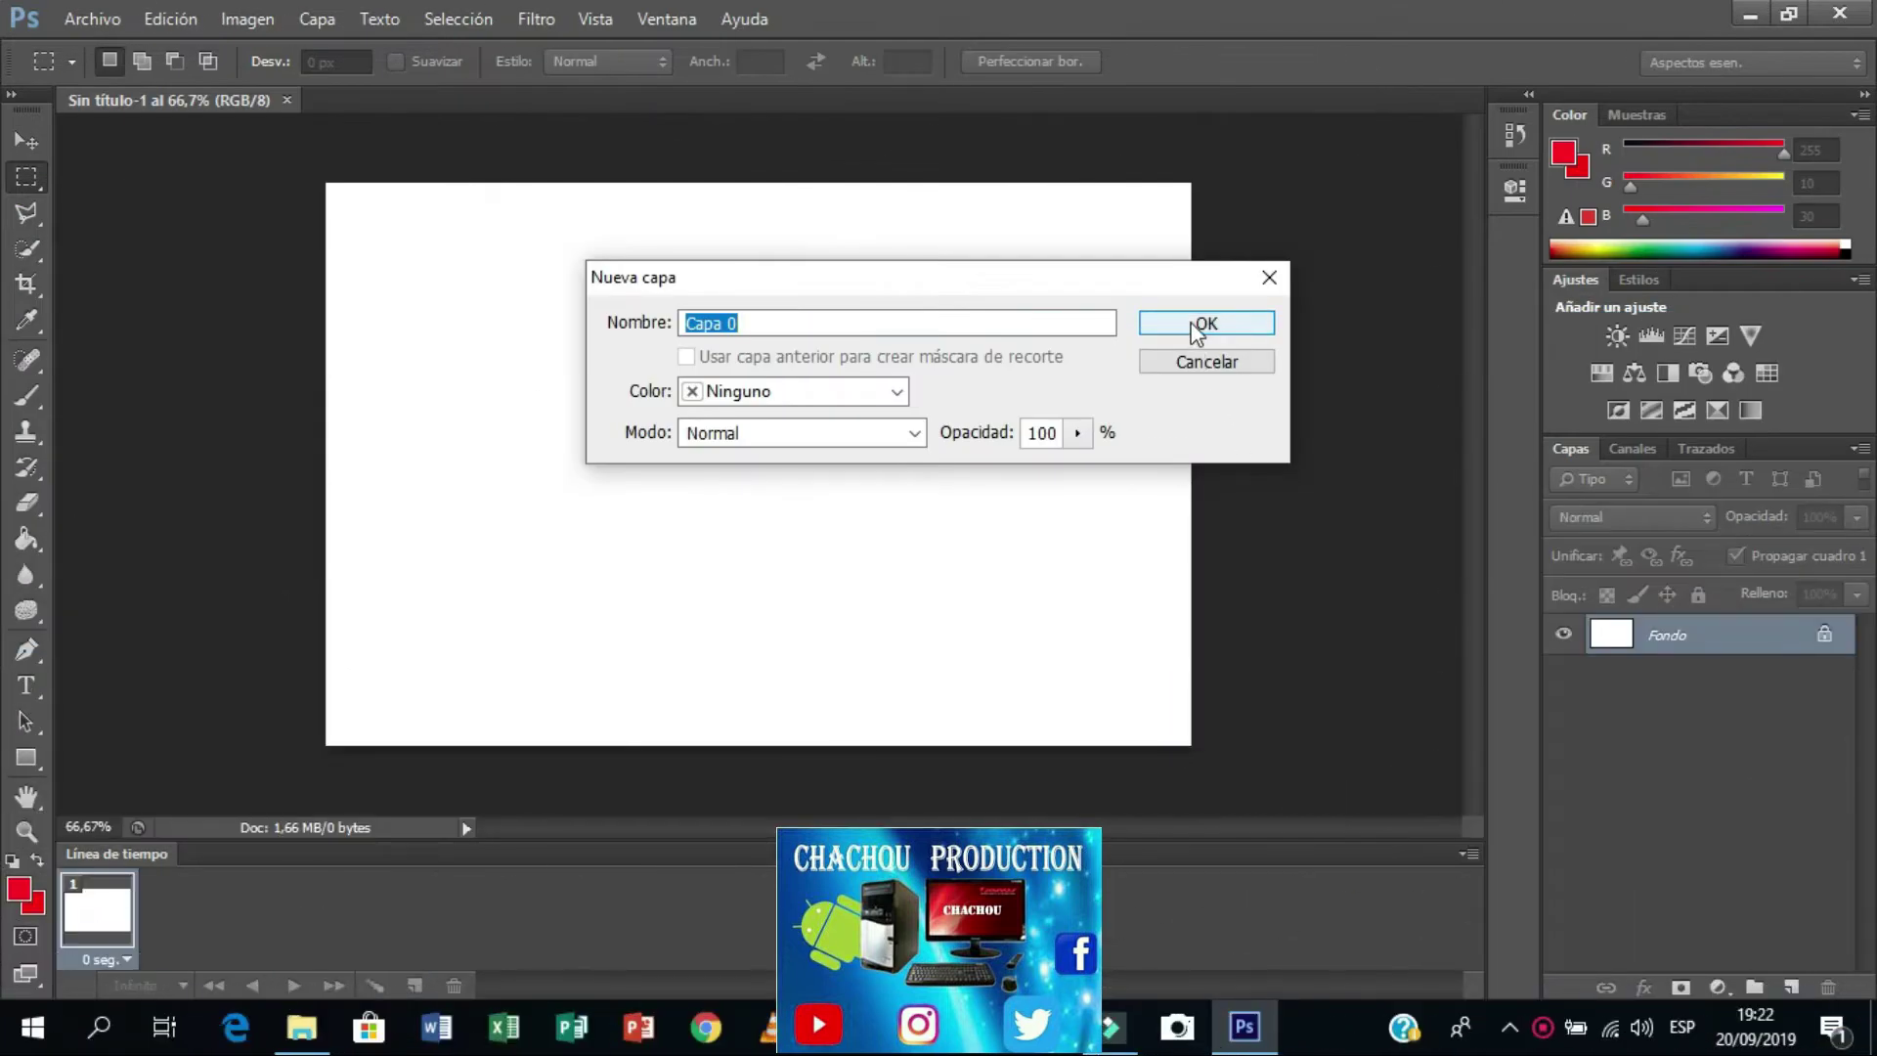
pyautogui.click(1205, 323)
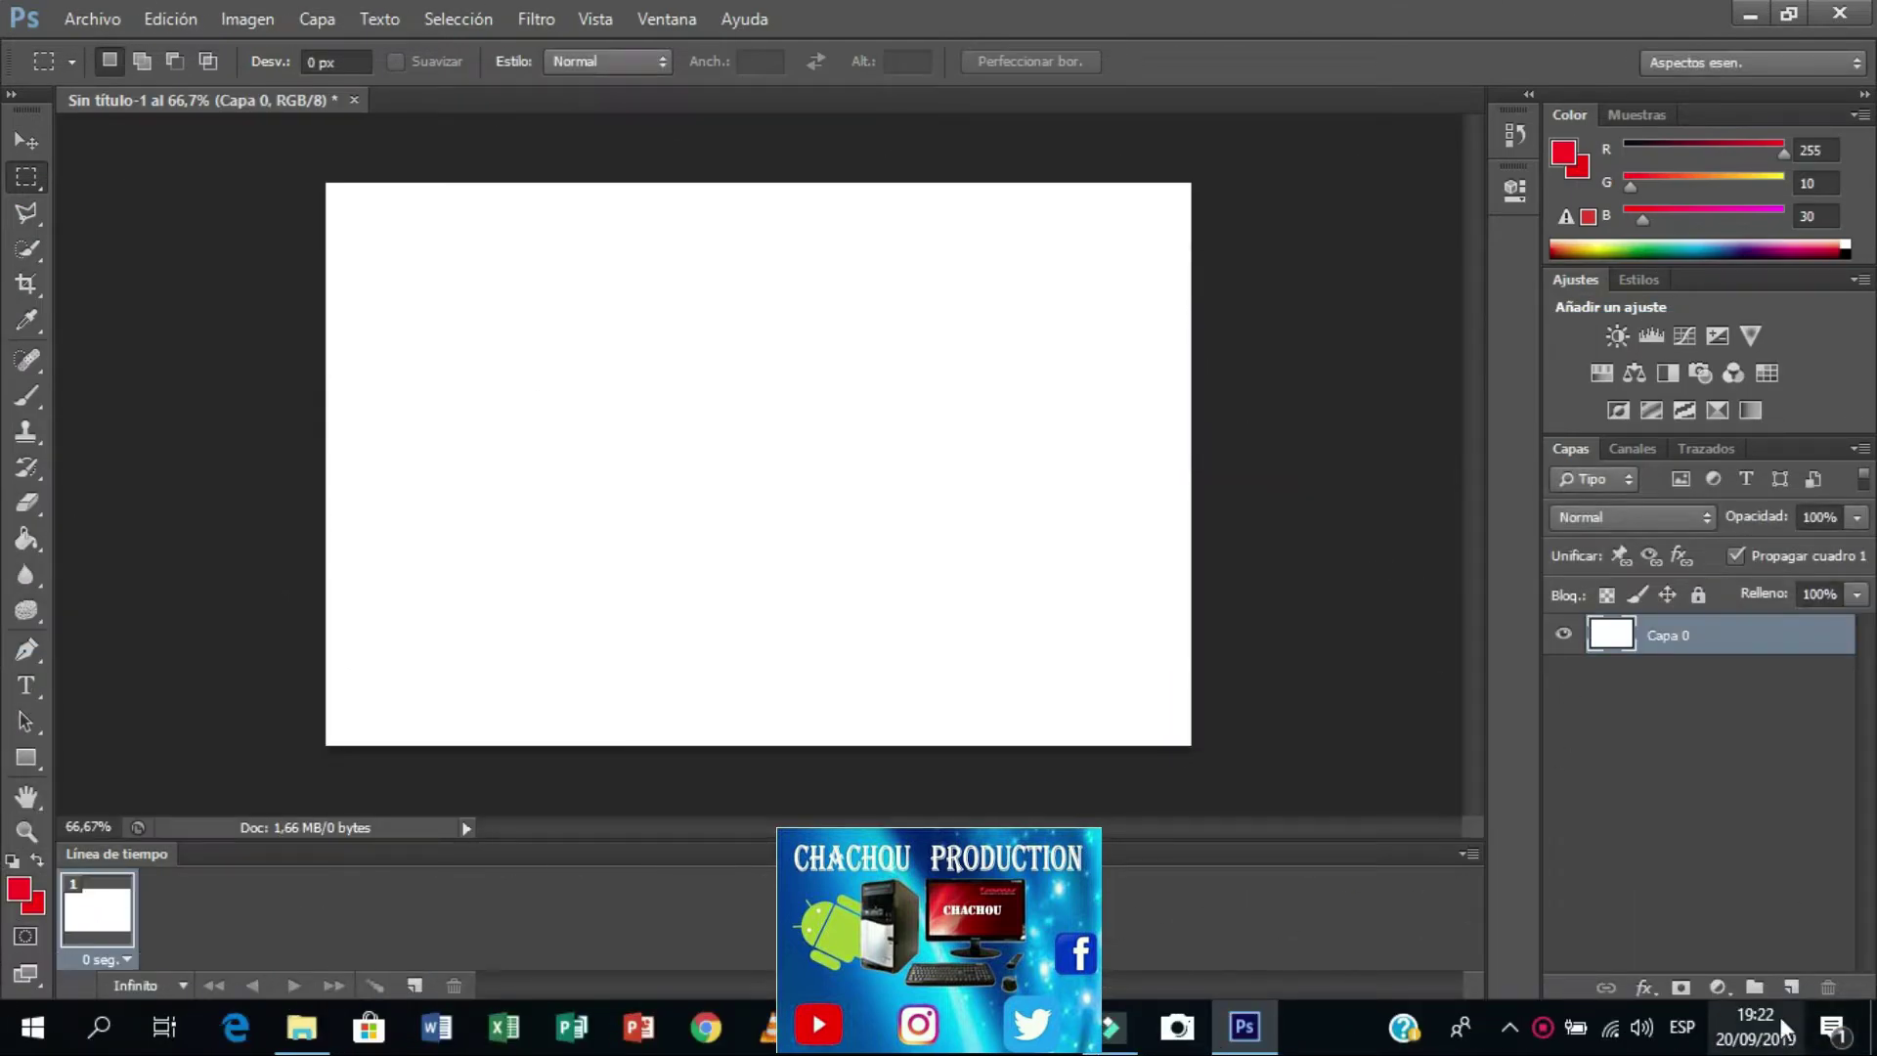
# Step: On a new layer, draw a closed wavy Pen path across the top-left corner
pyautogui.click(1791, 988)
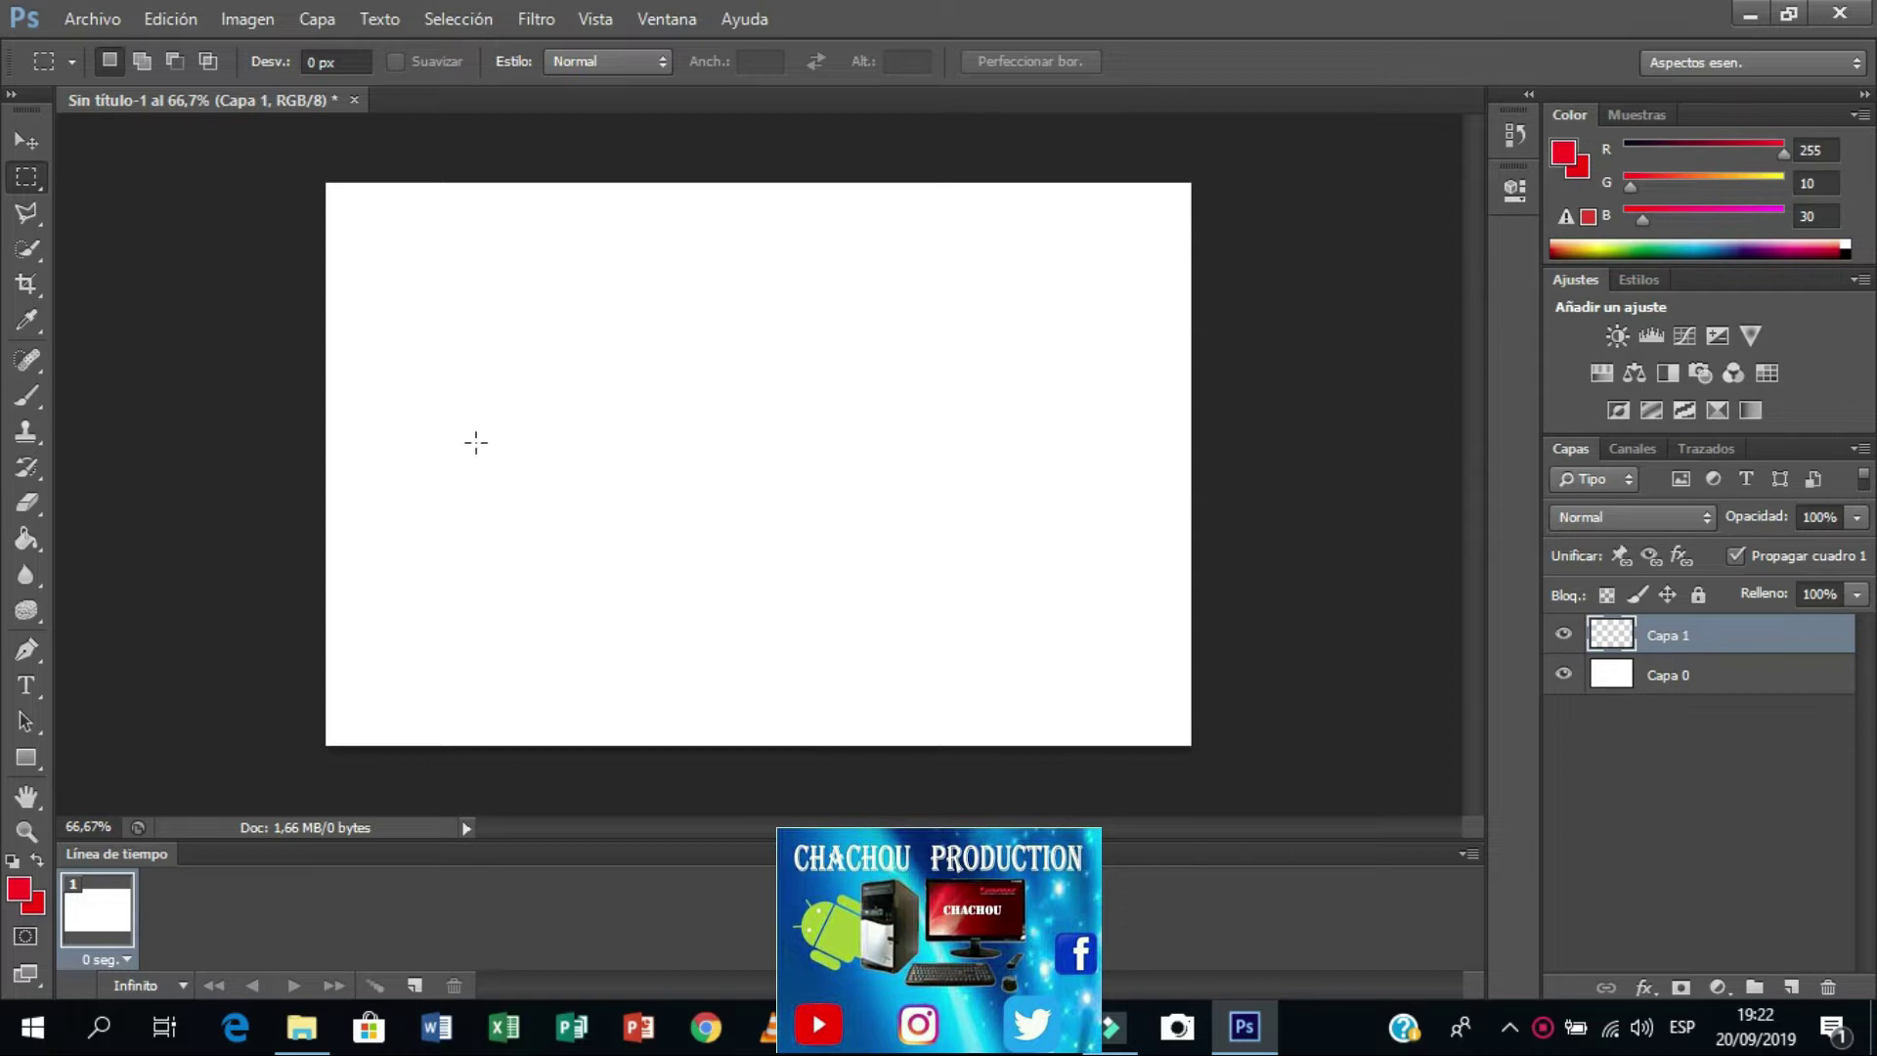
pyautogui.click(28, 651)
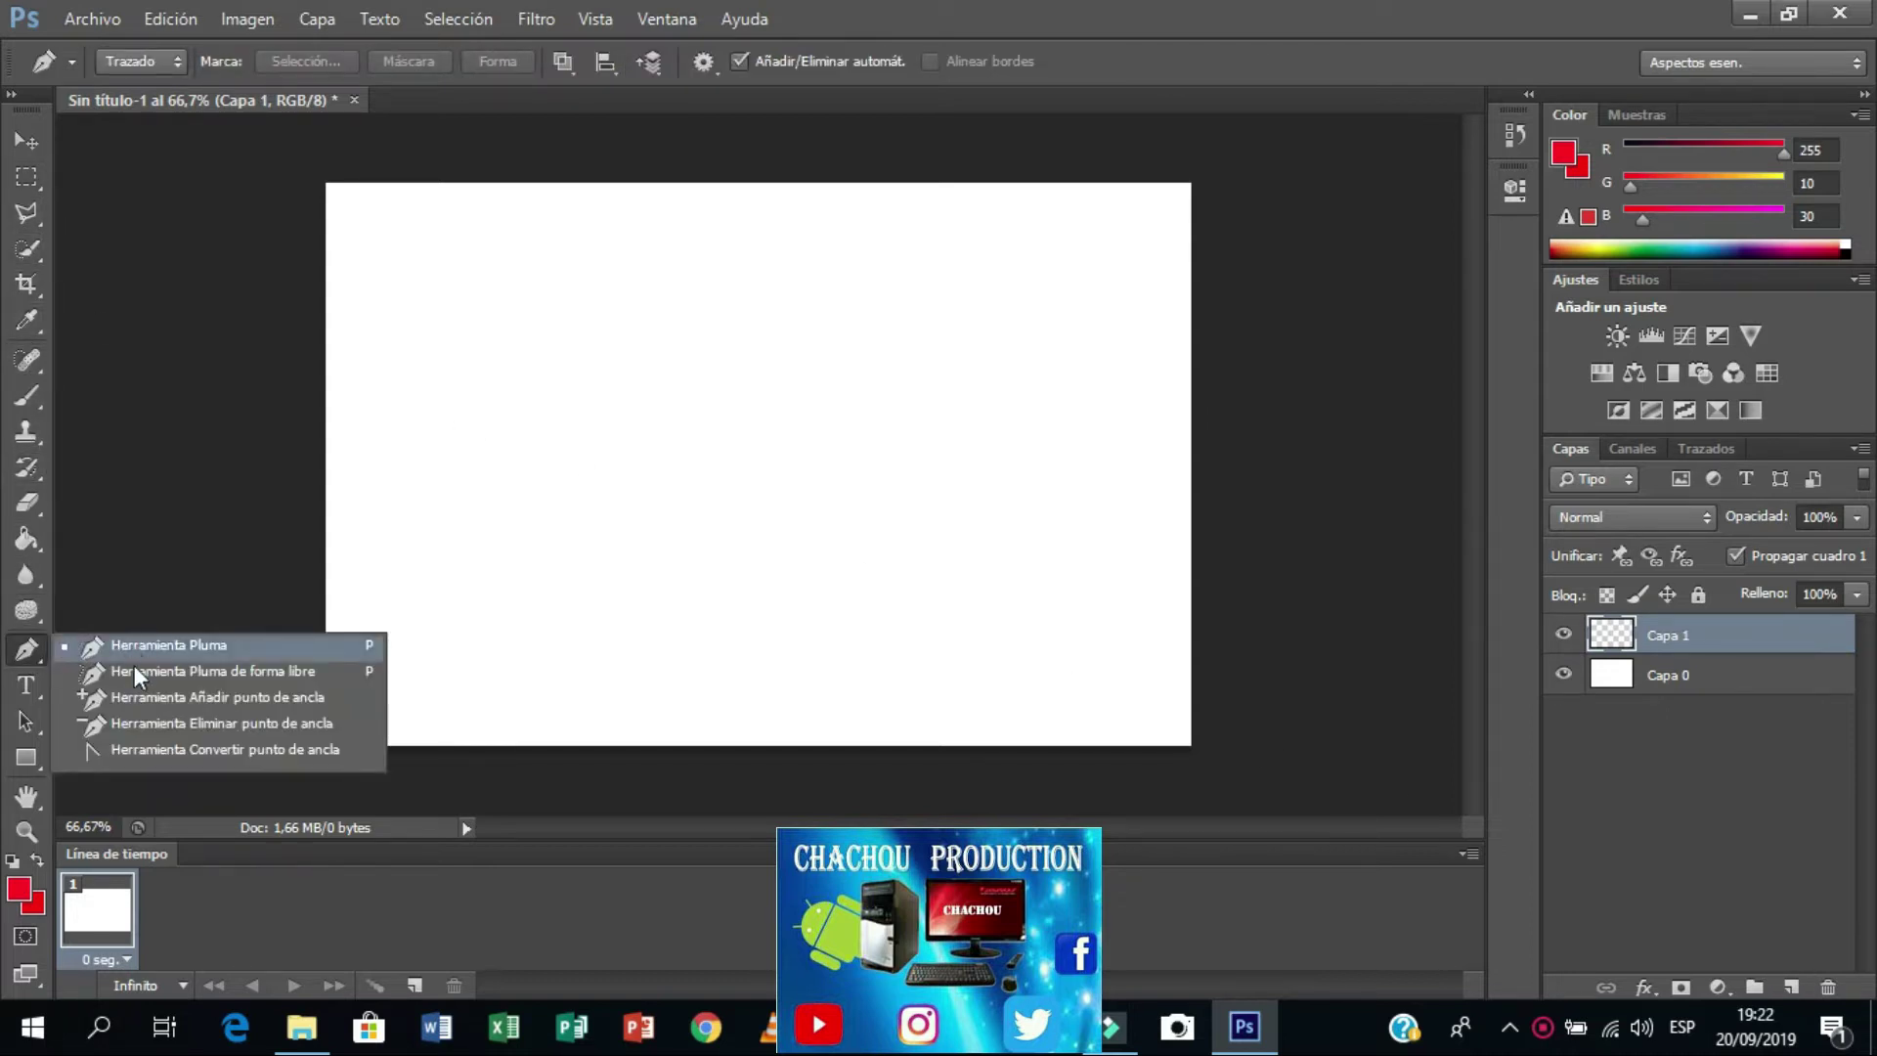
pyautogui.click(186, 643)
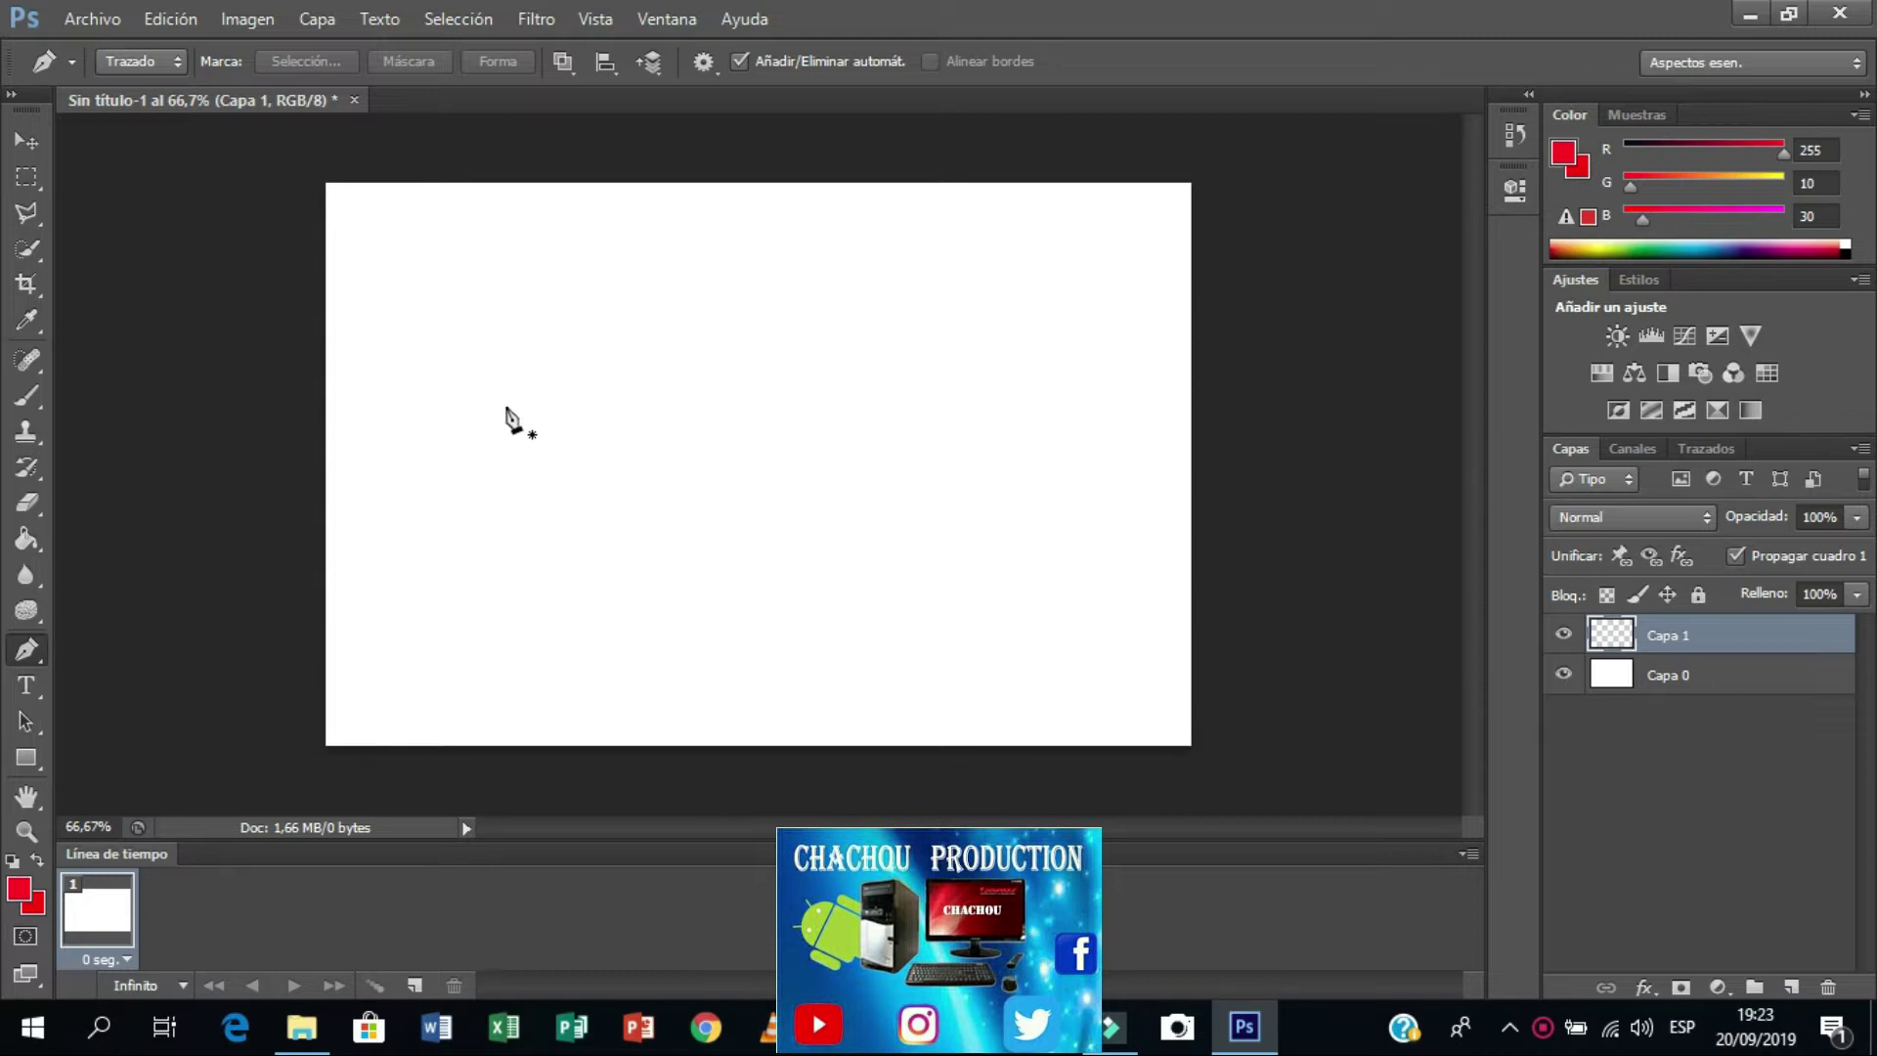
pyautogui.click(319, 262)
pyautogui.click(480, 257)
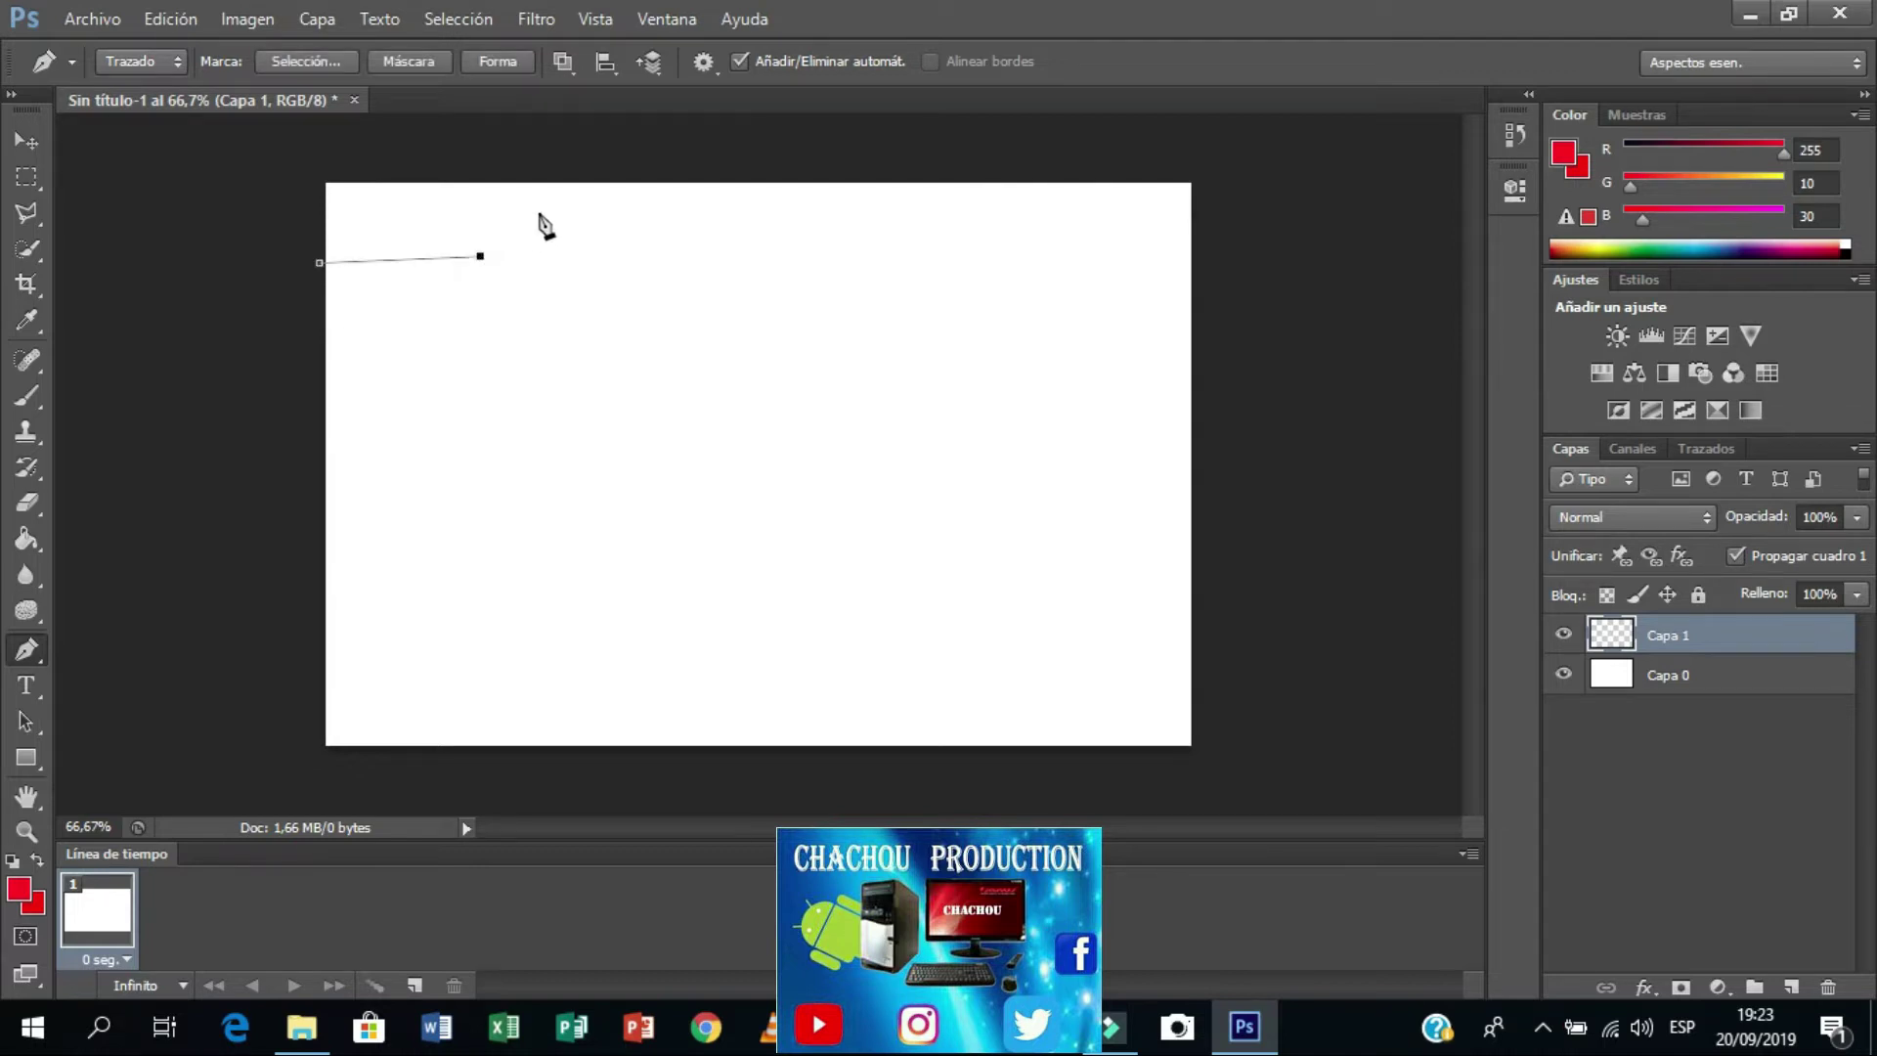
pyautogui.click(589, 181)
pyautogui.moveTo(480, 256); pyautogui.dragTo(467, 309)
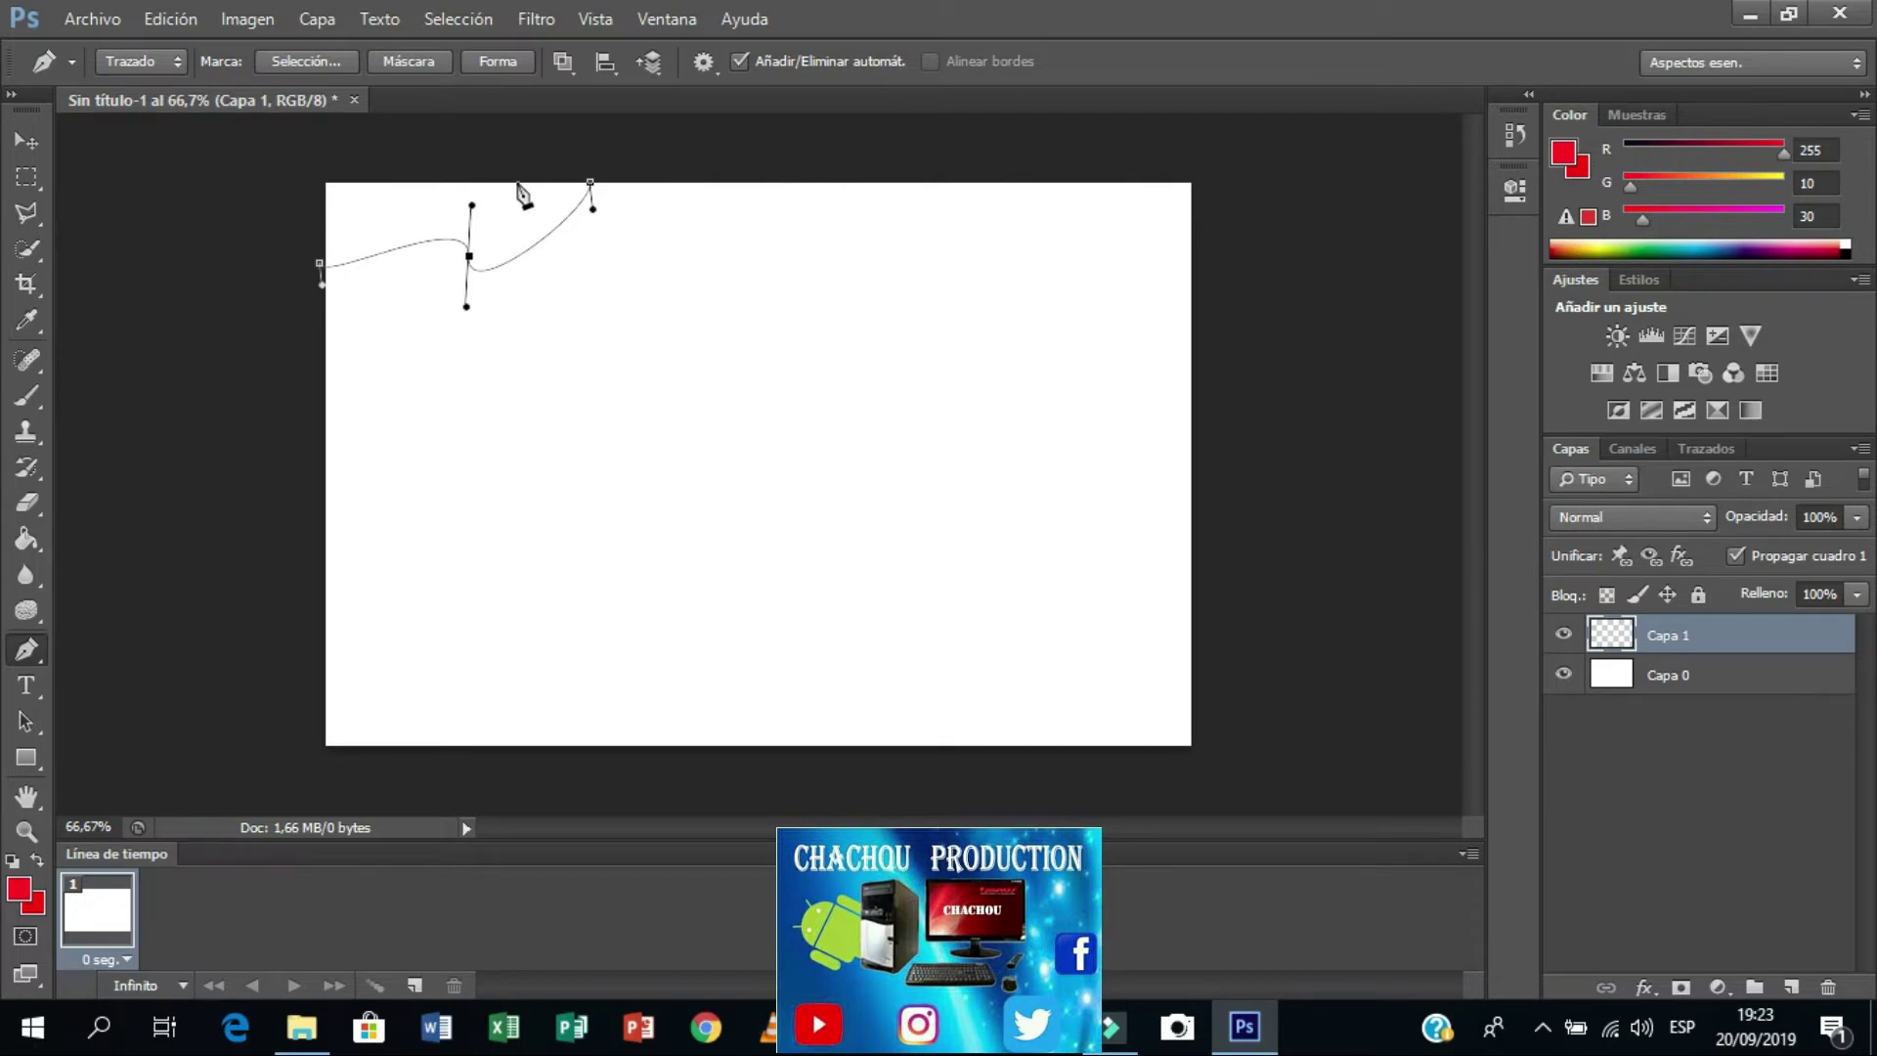
pyautogui.click(322, 183)
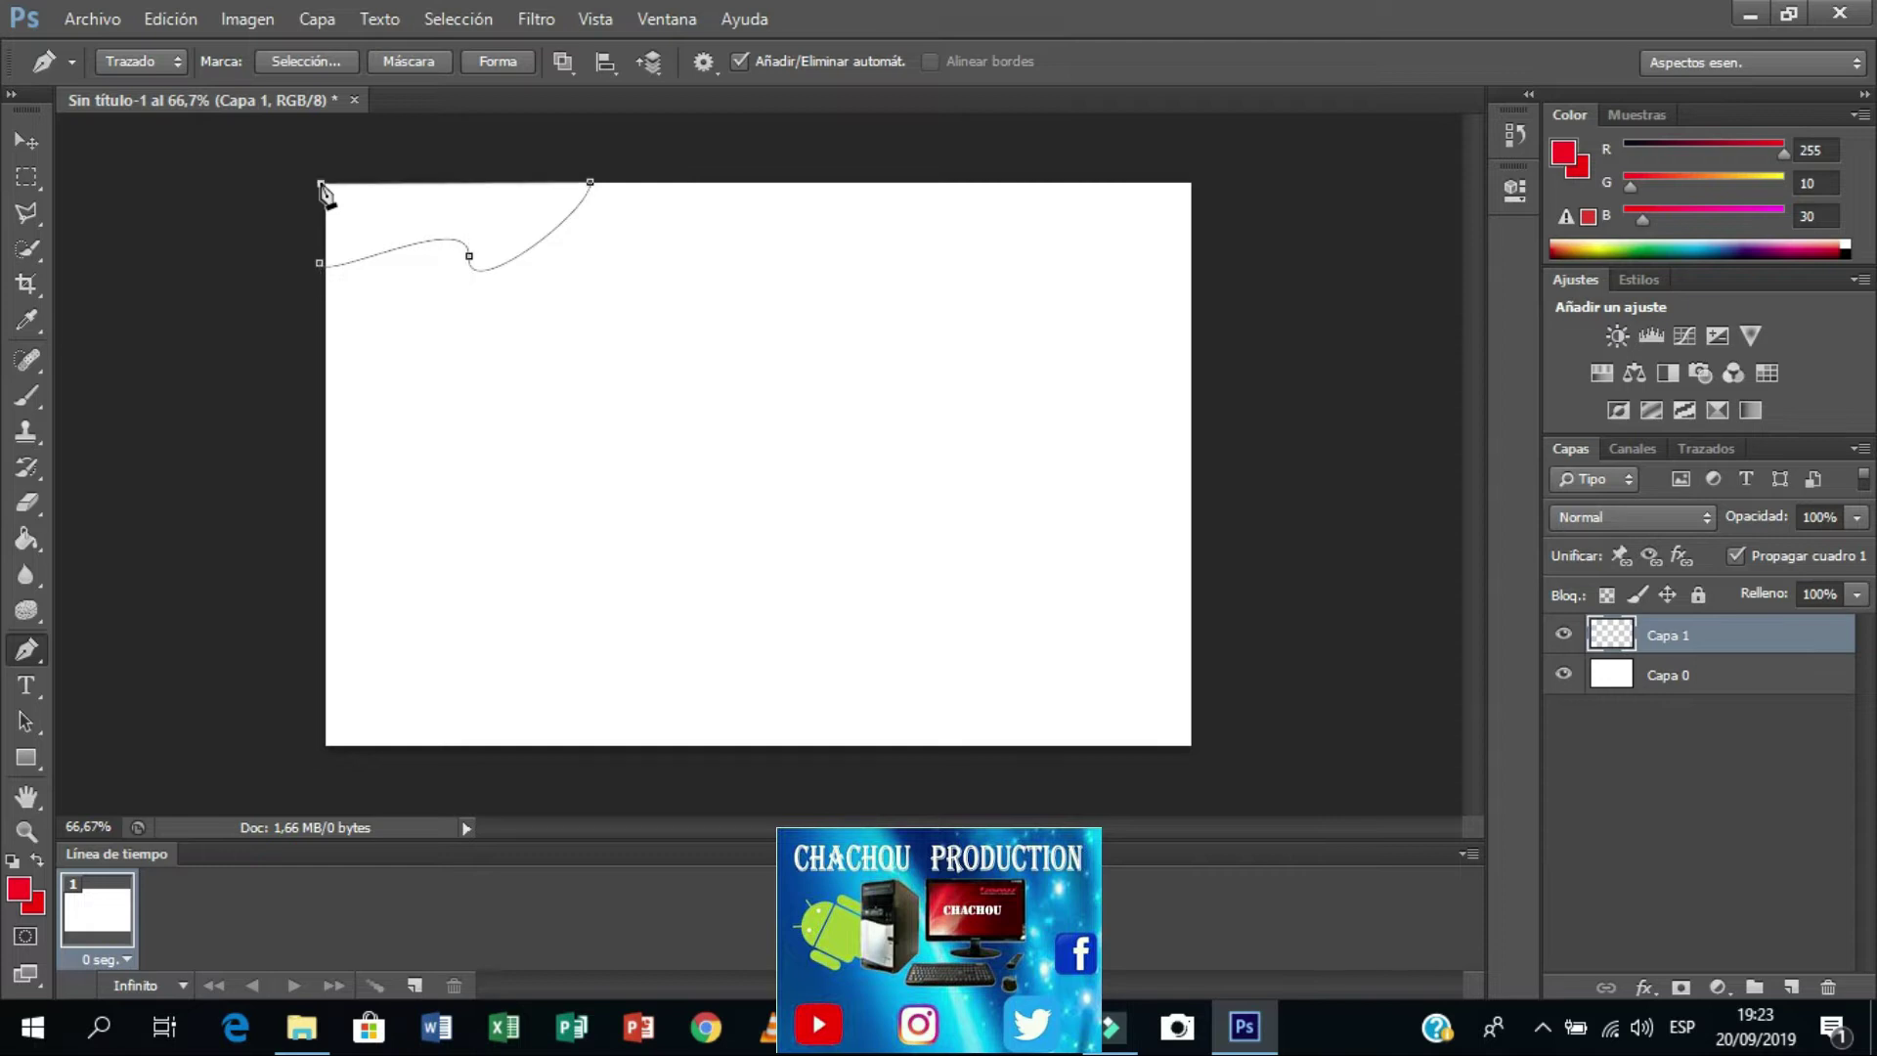
pyautogui.click(320, 264)
# Step: Turn the wavy path into a selection, fill it red with the Paint Bucket, and deselect
pyautogui.rightClick(468, 222)
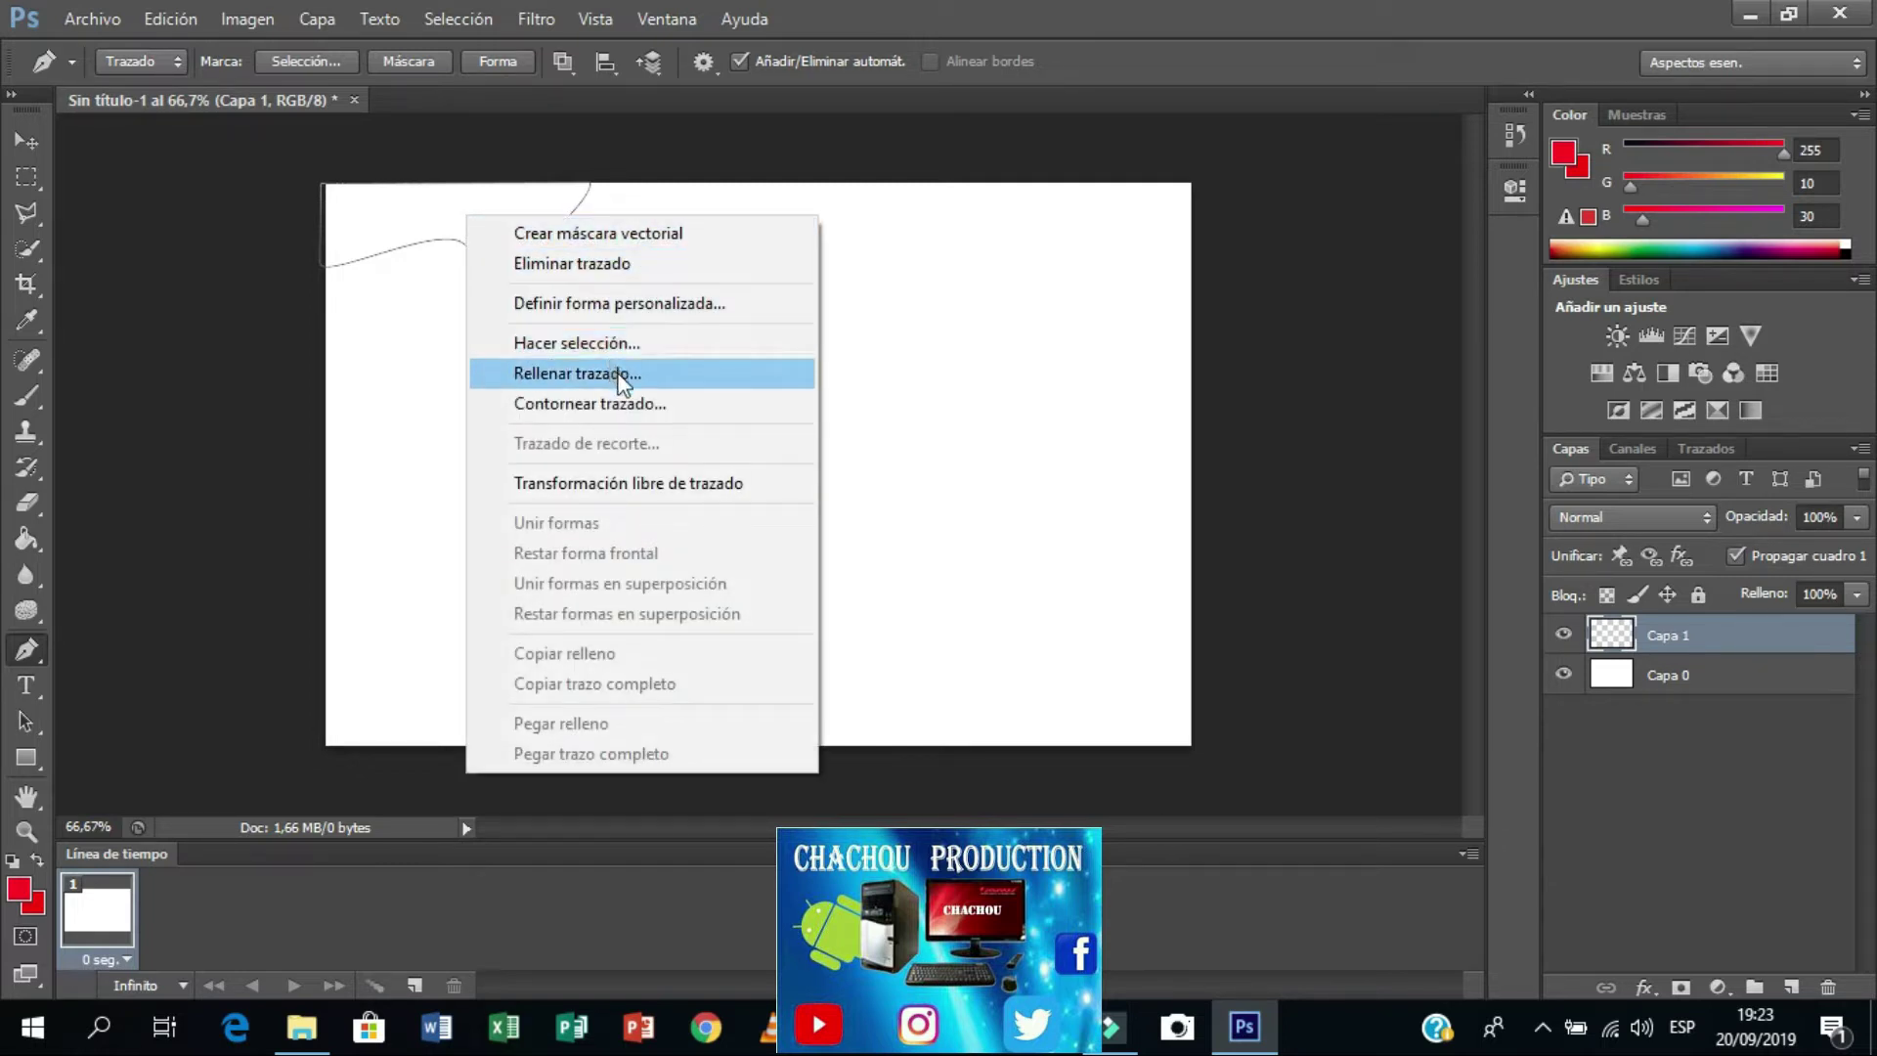
pyautogui.click(588, 343)
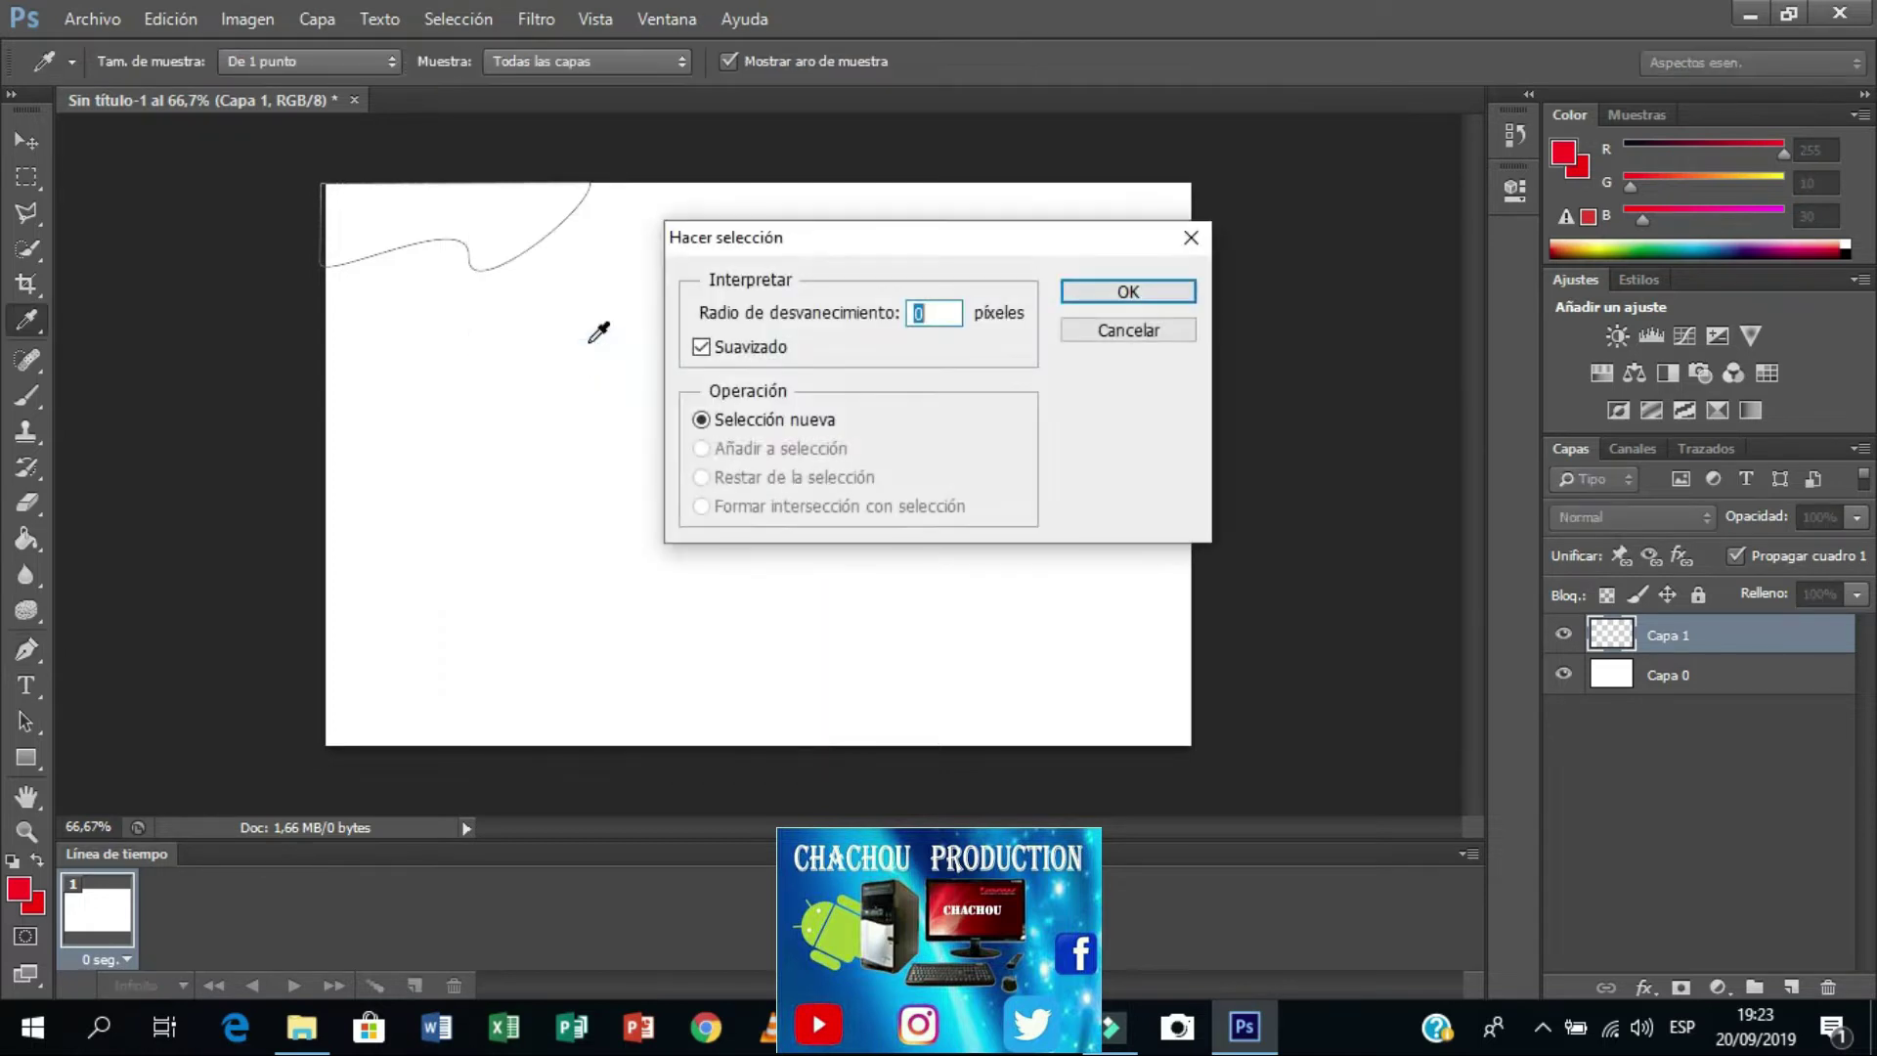
pyautogui.click(1129, 291)
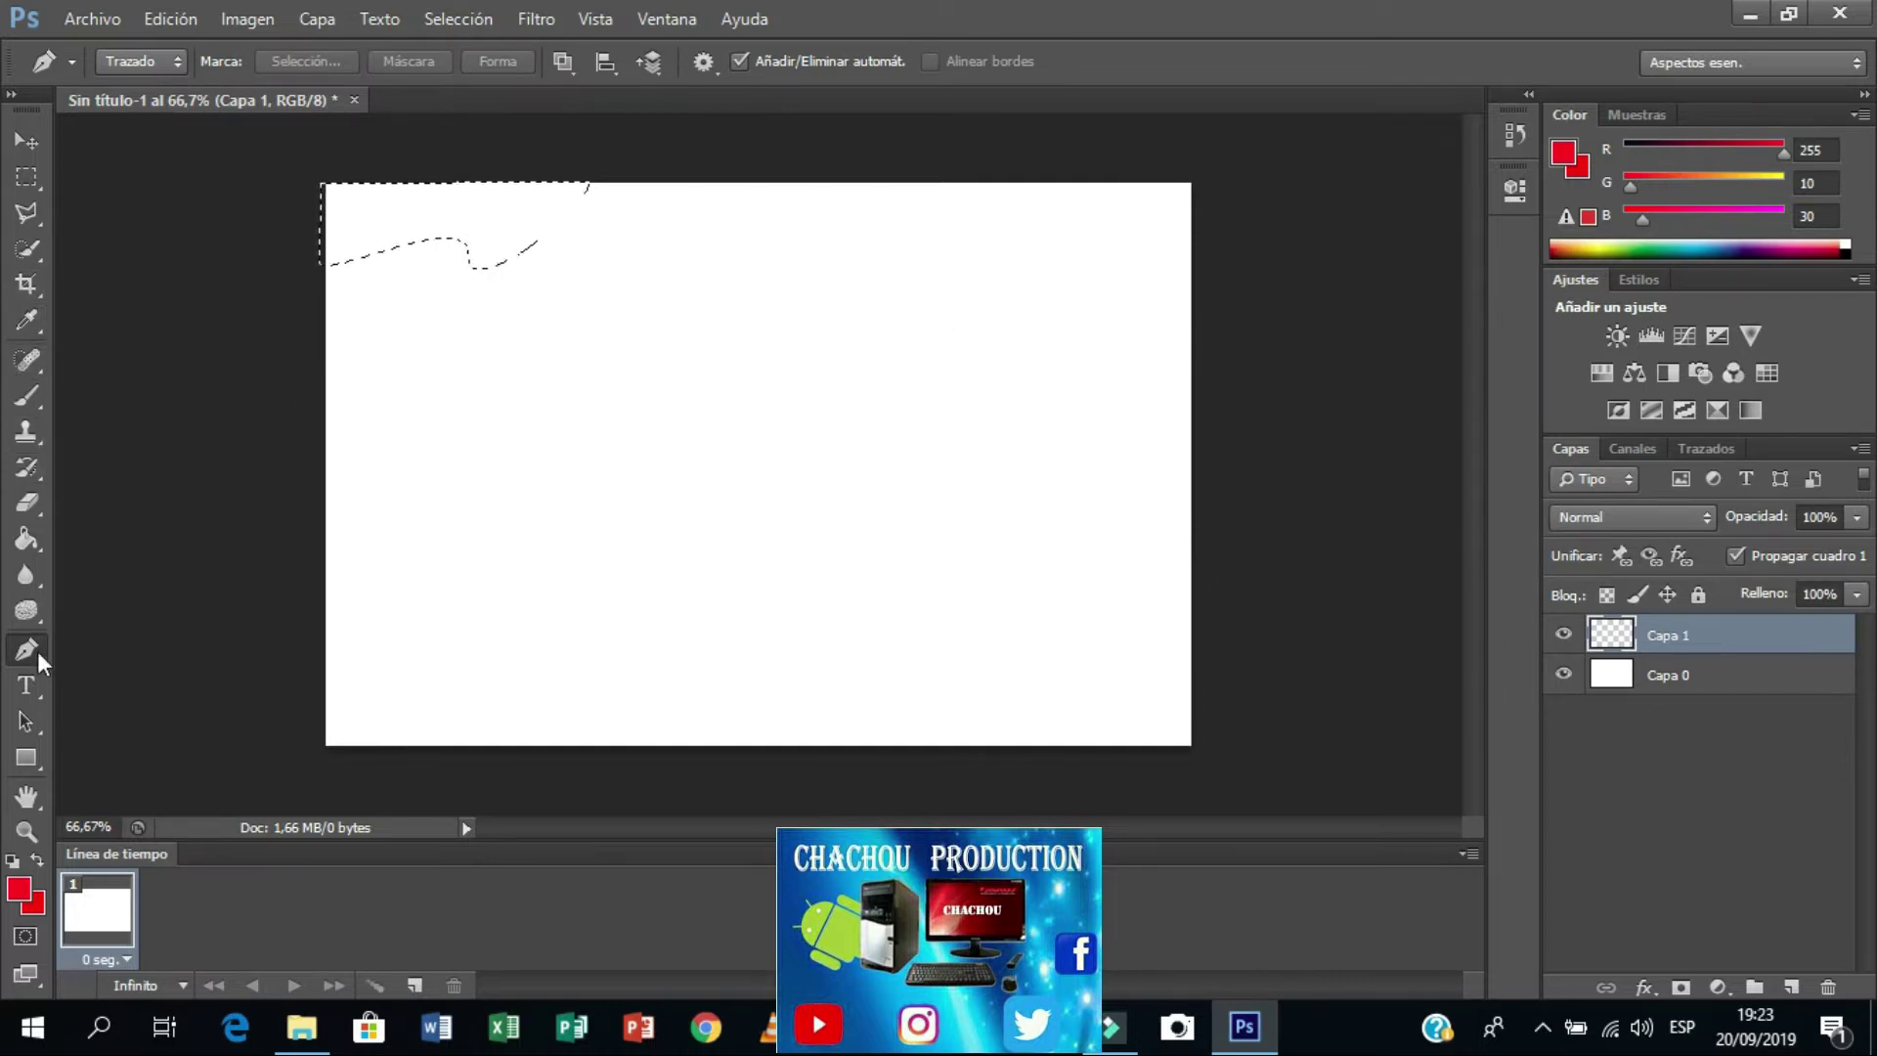
pyautogui.click(33, 541)
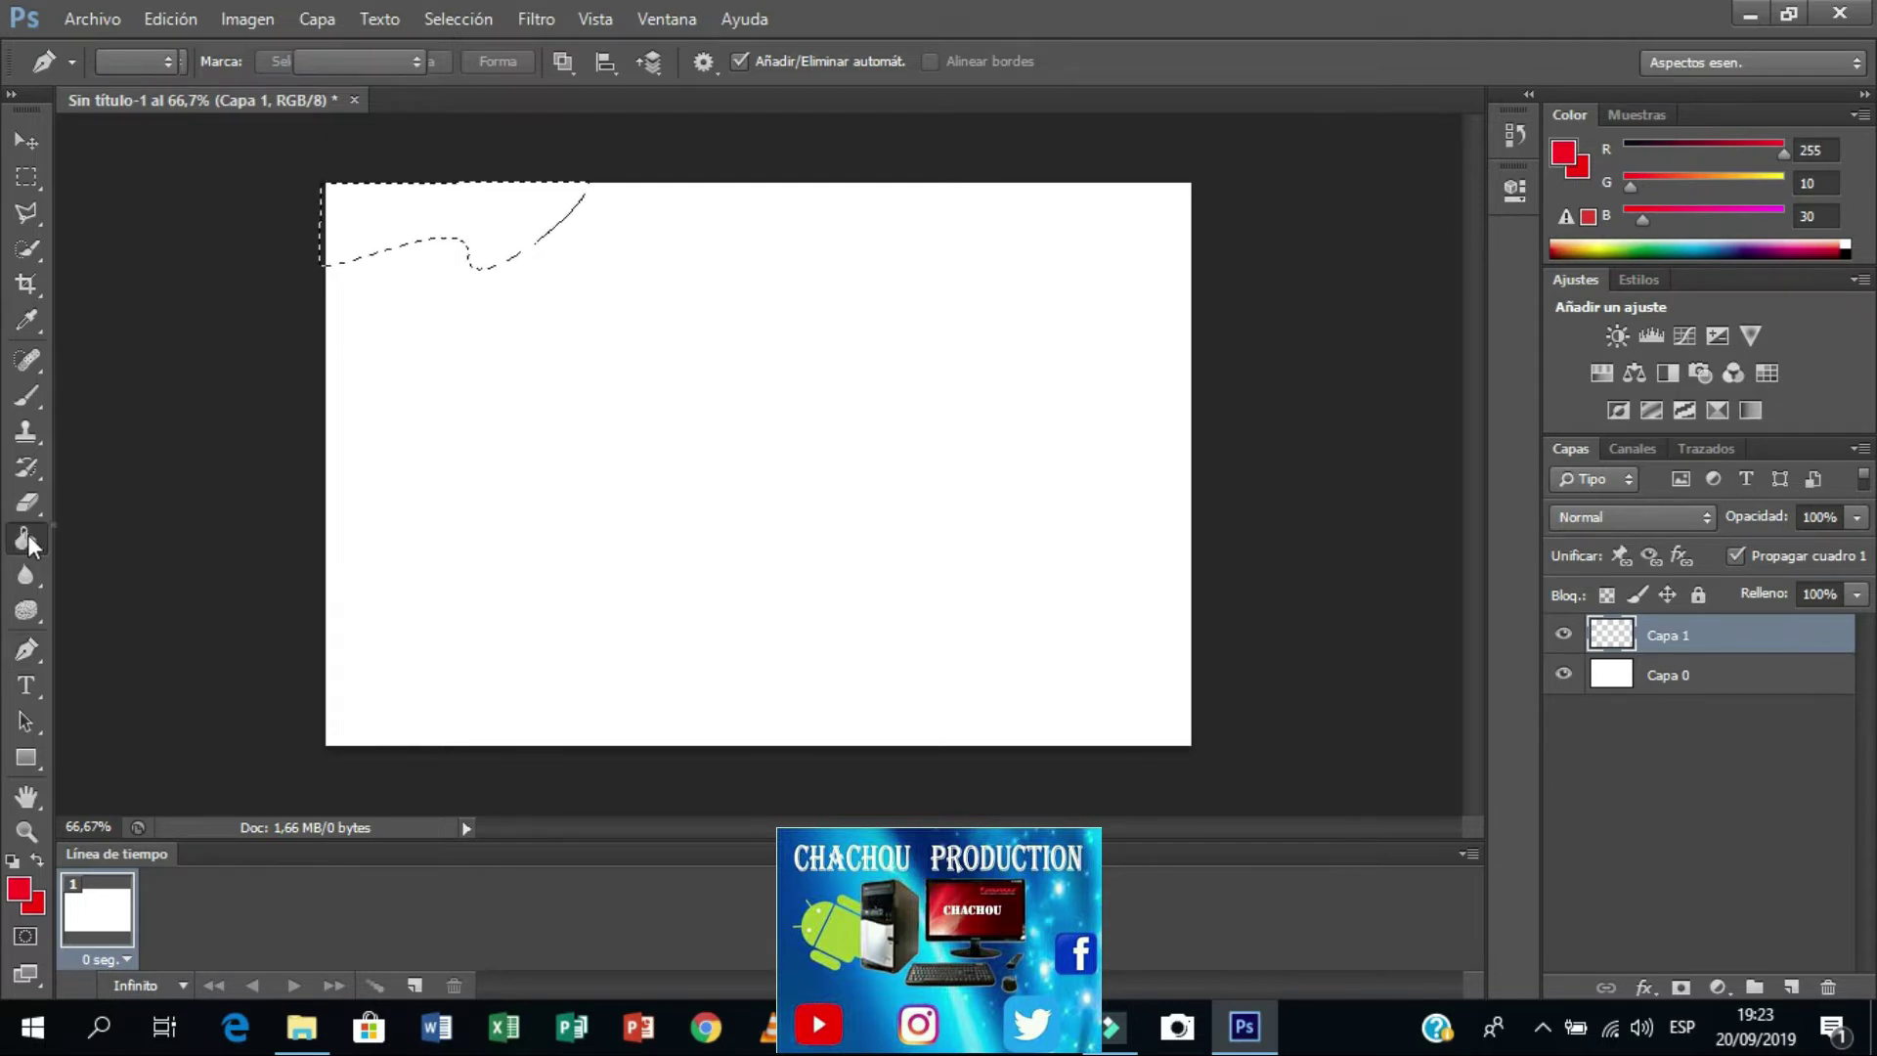
pyautogui.moveTo(33, 545); pyautogui.dragTo(176, 563)
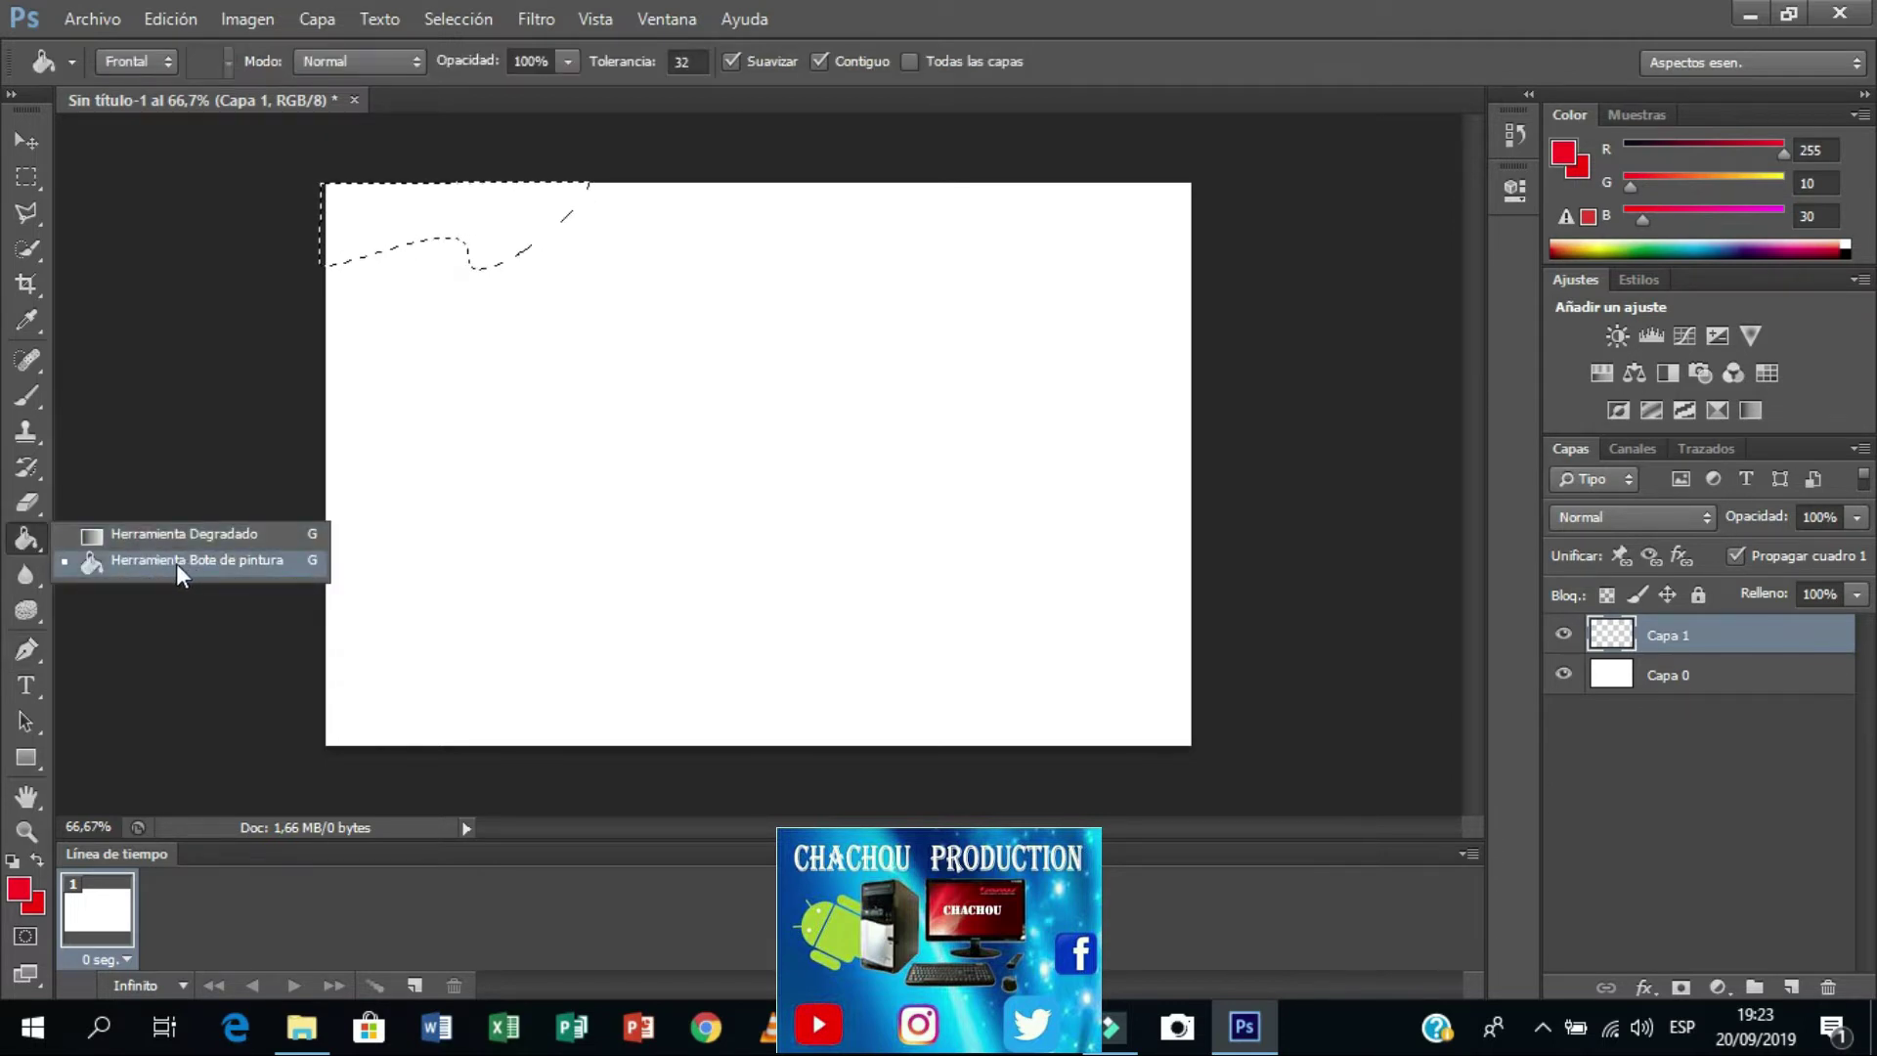
pyautogui.click(176, 563)
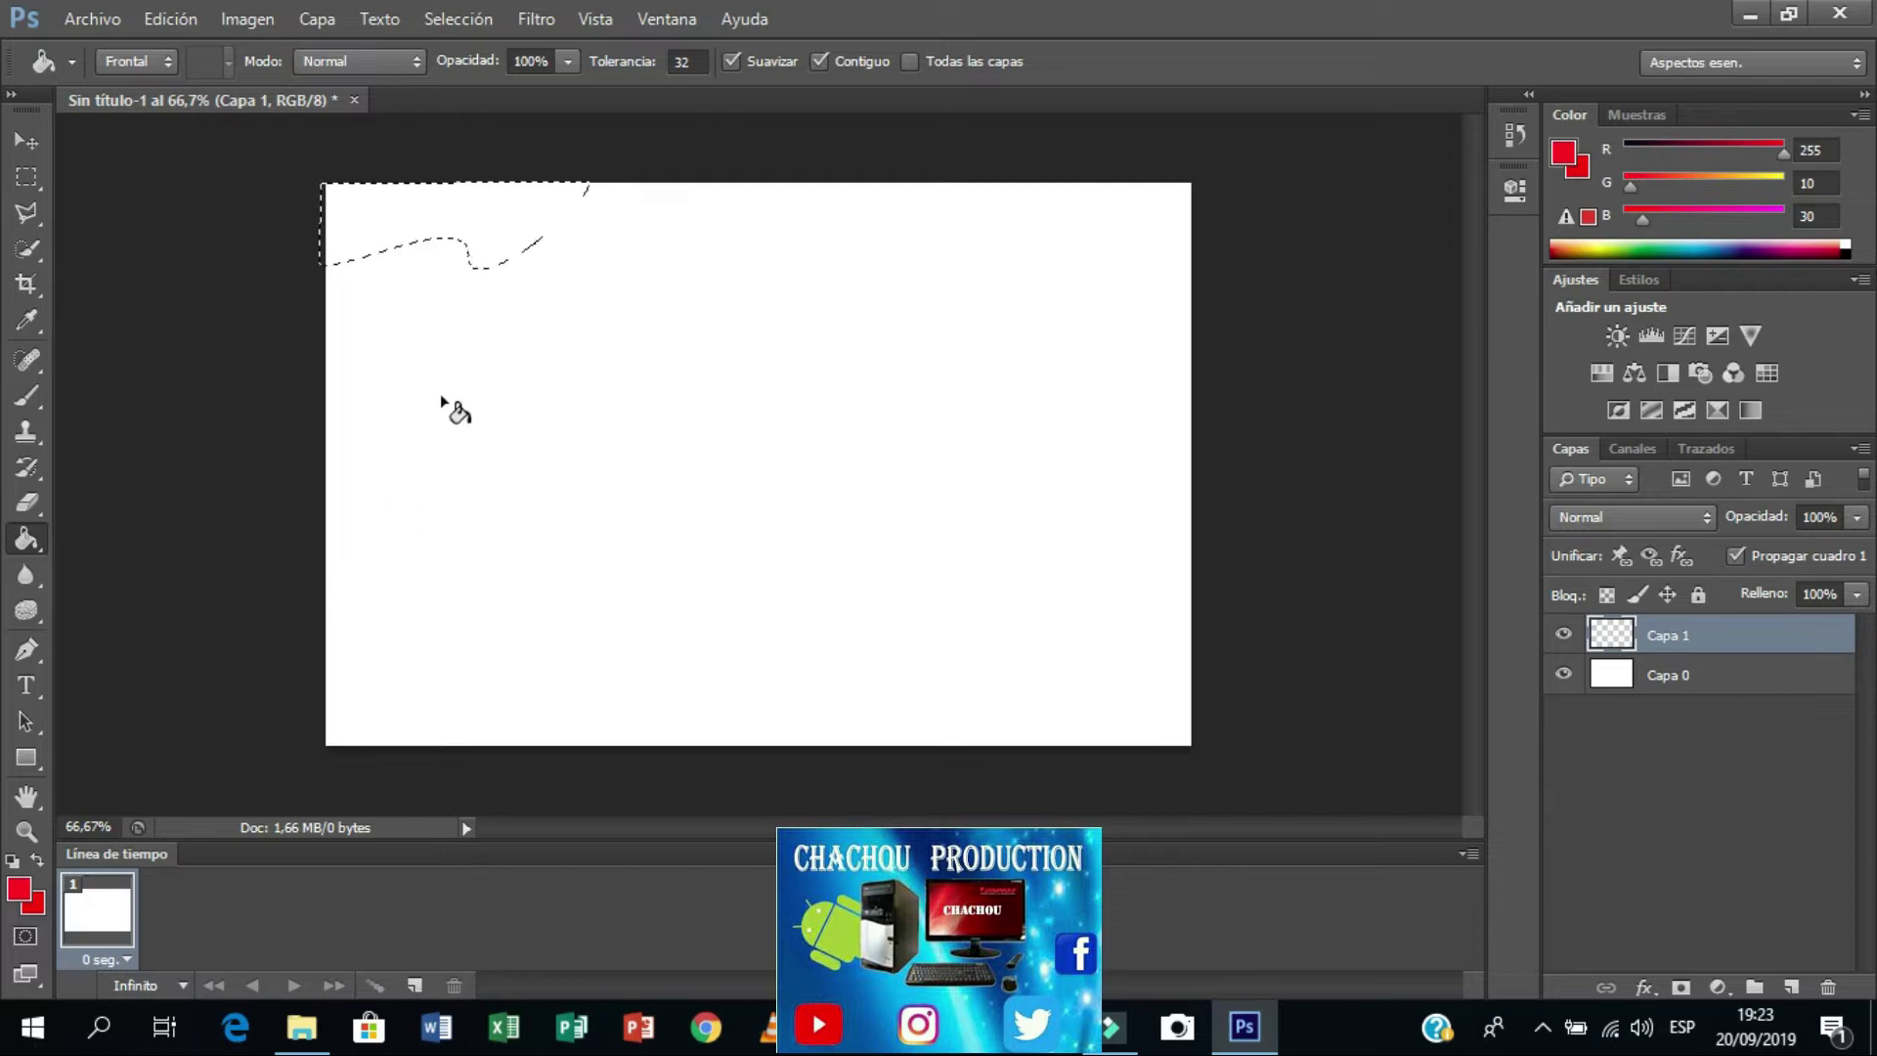
pyautogui.click(483, 227)
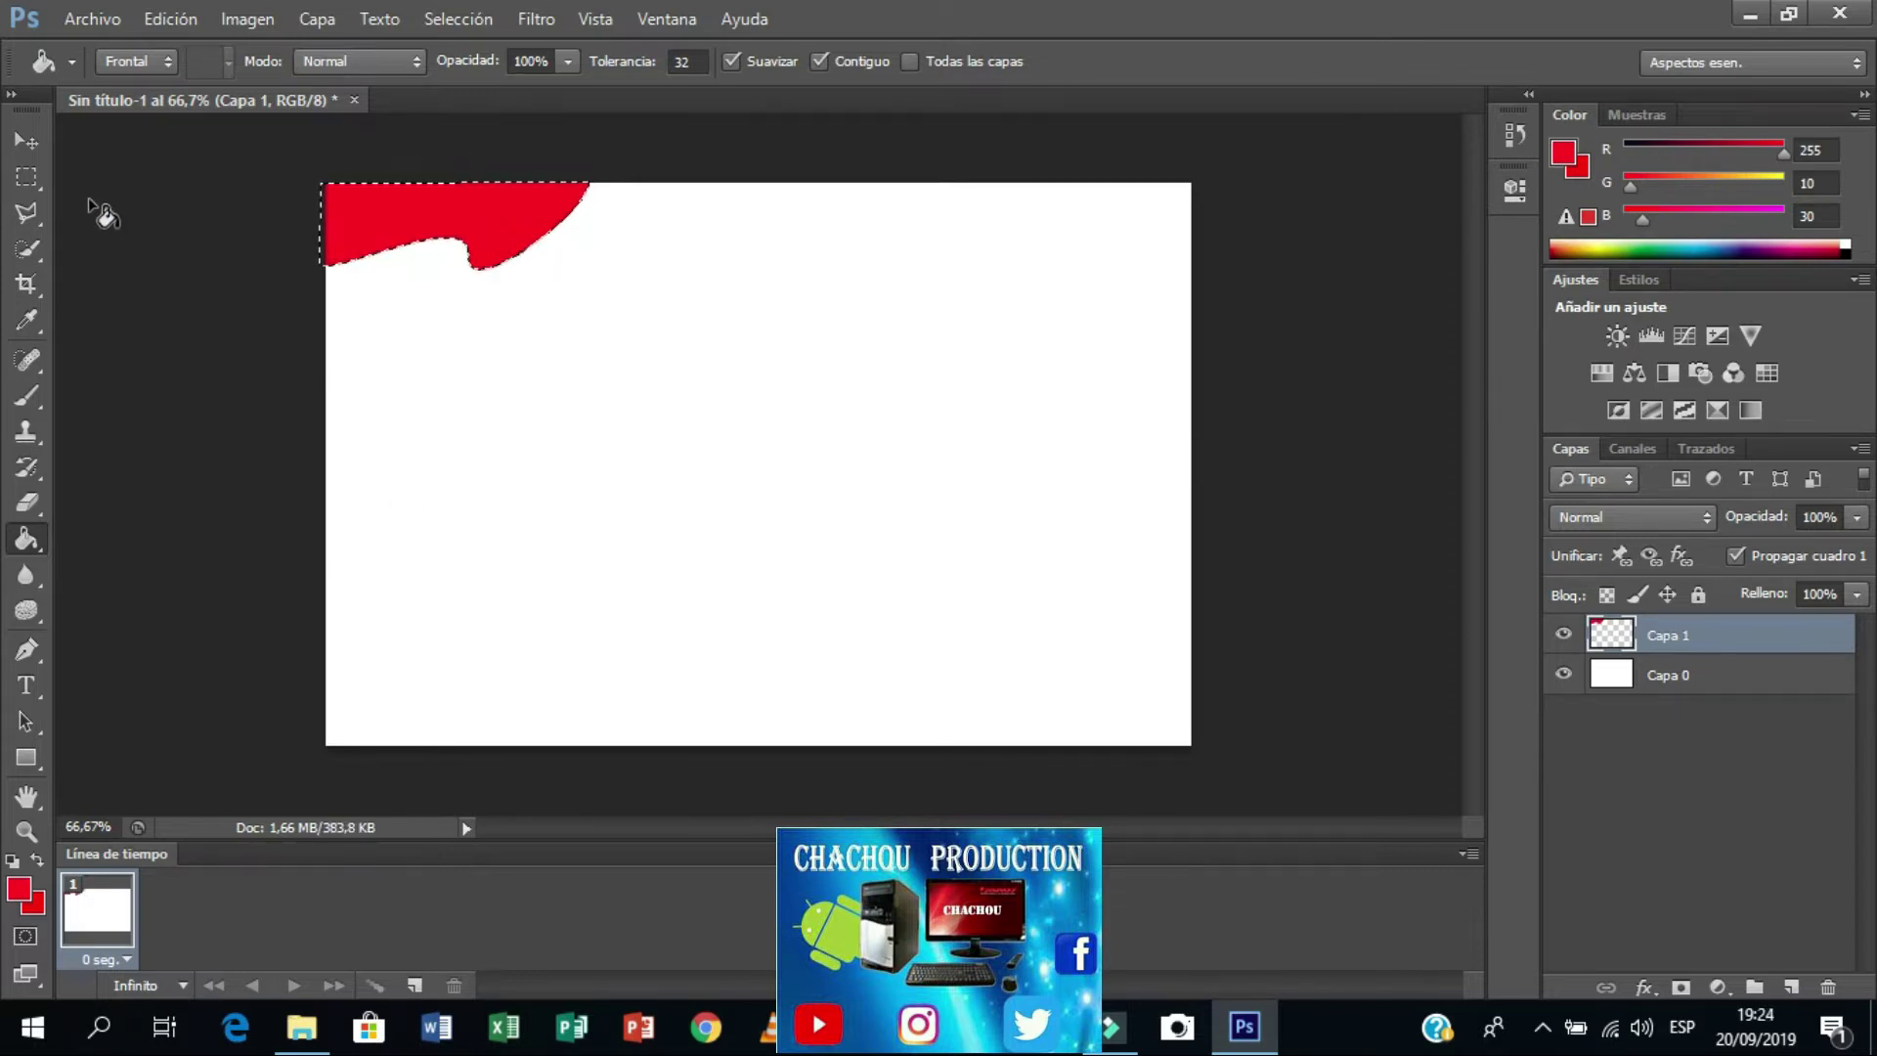
pyautogui.hotkey('ctrl', 'd')
# Step: Duplicate the red wave layer, rotate the copy 180° and place it bottom-right
pyautogui.click(27, 142)
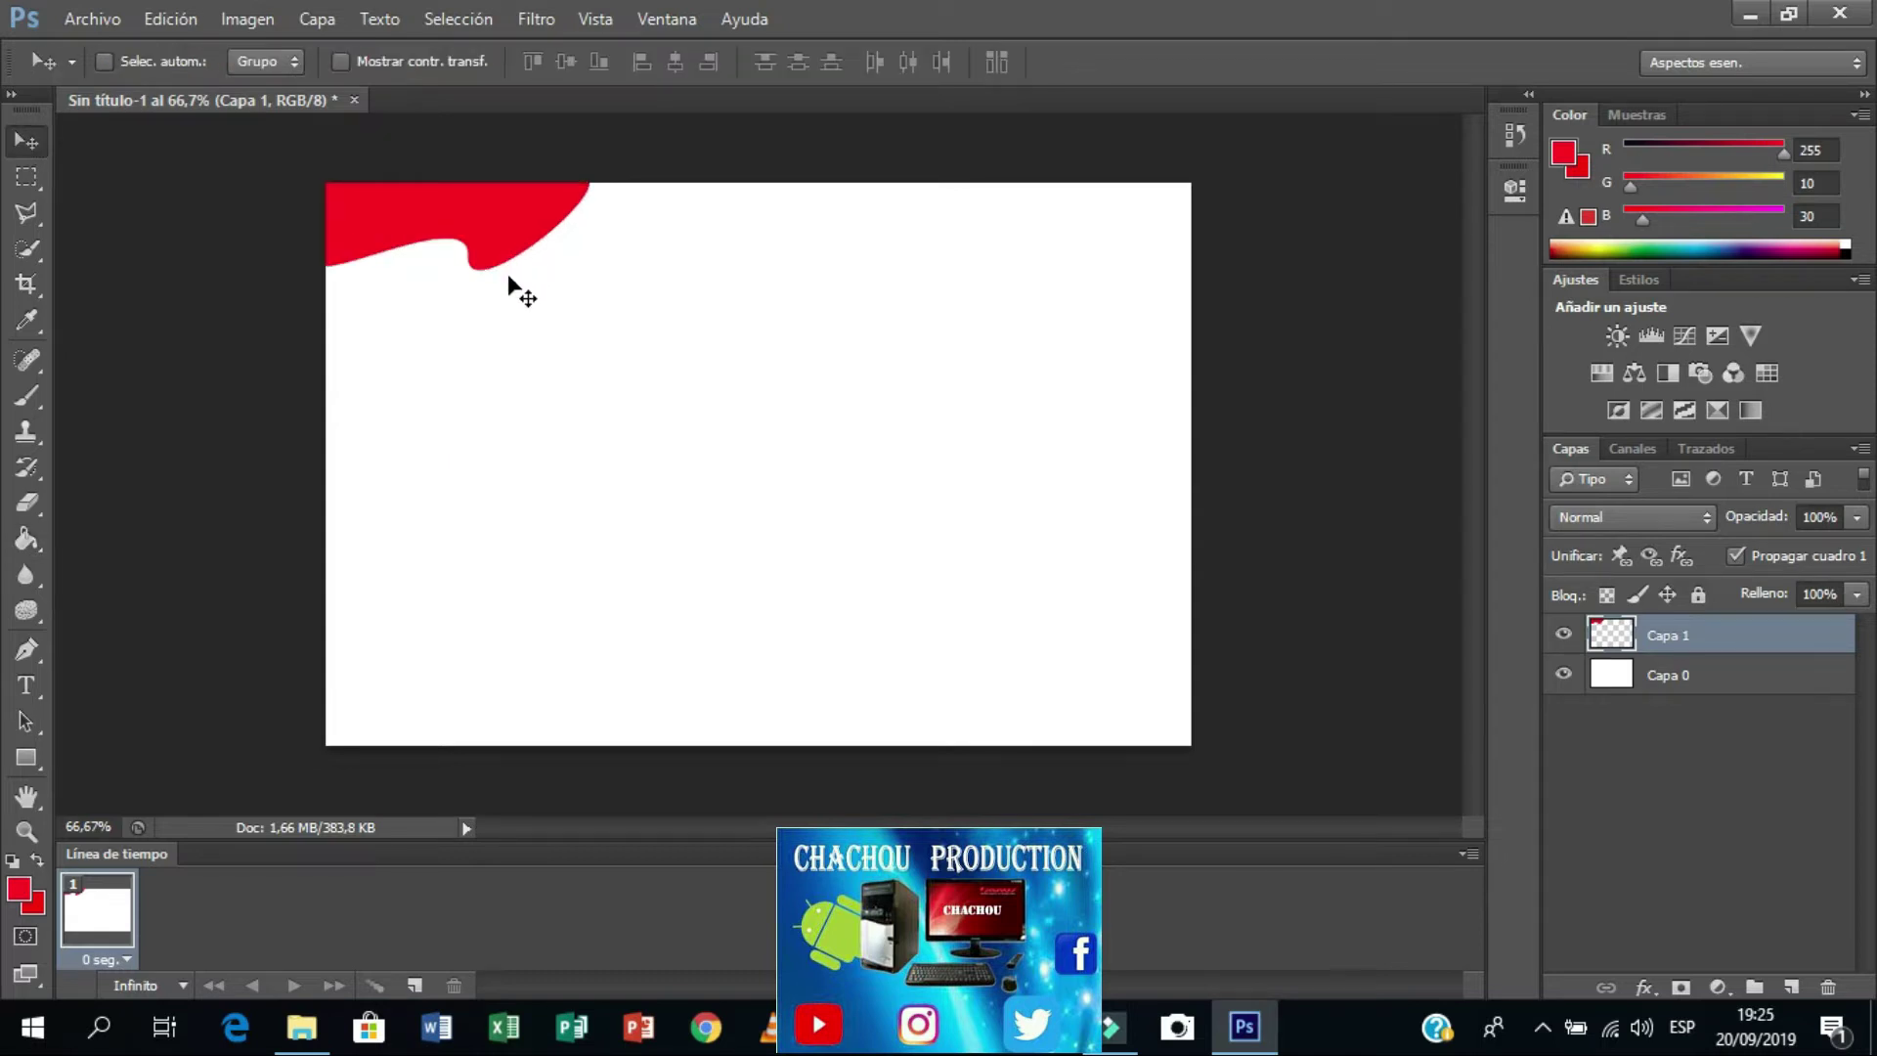
pyautogui.hotkey('ctrl', 'j')
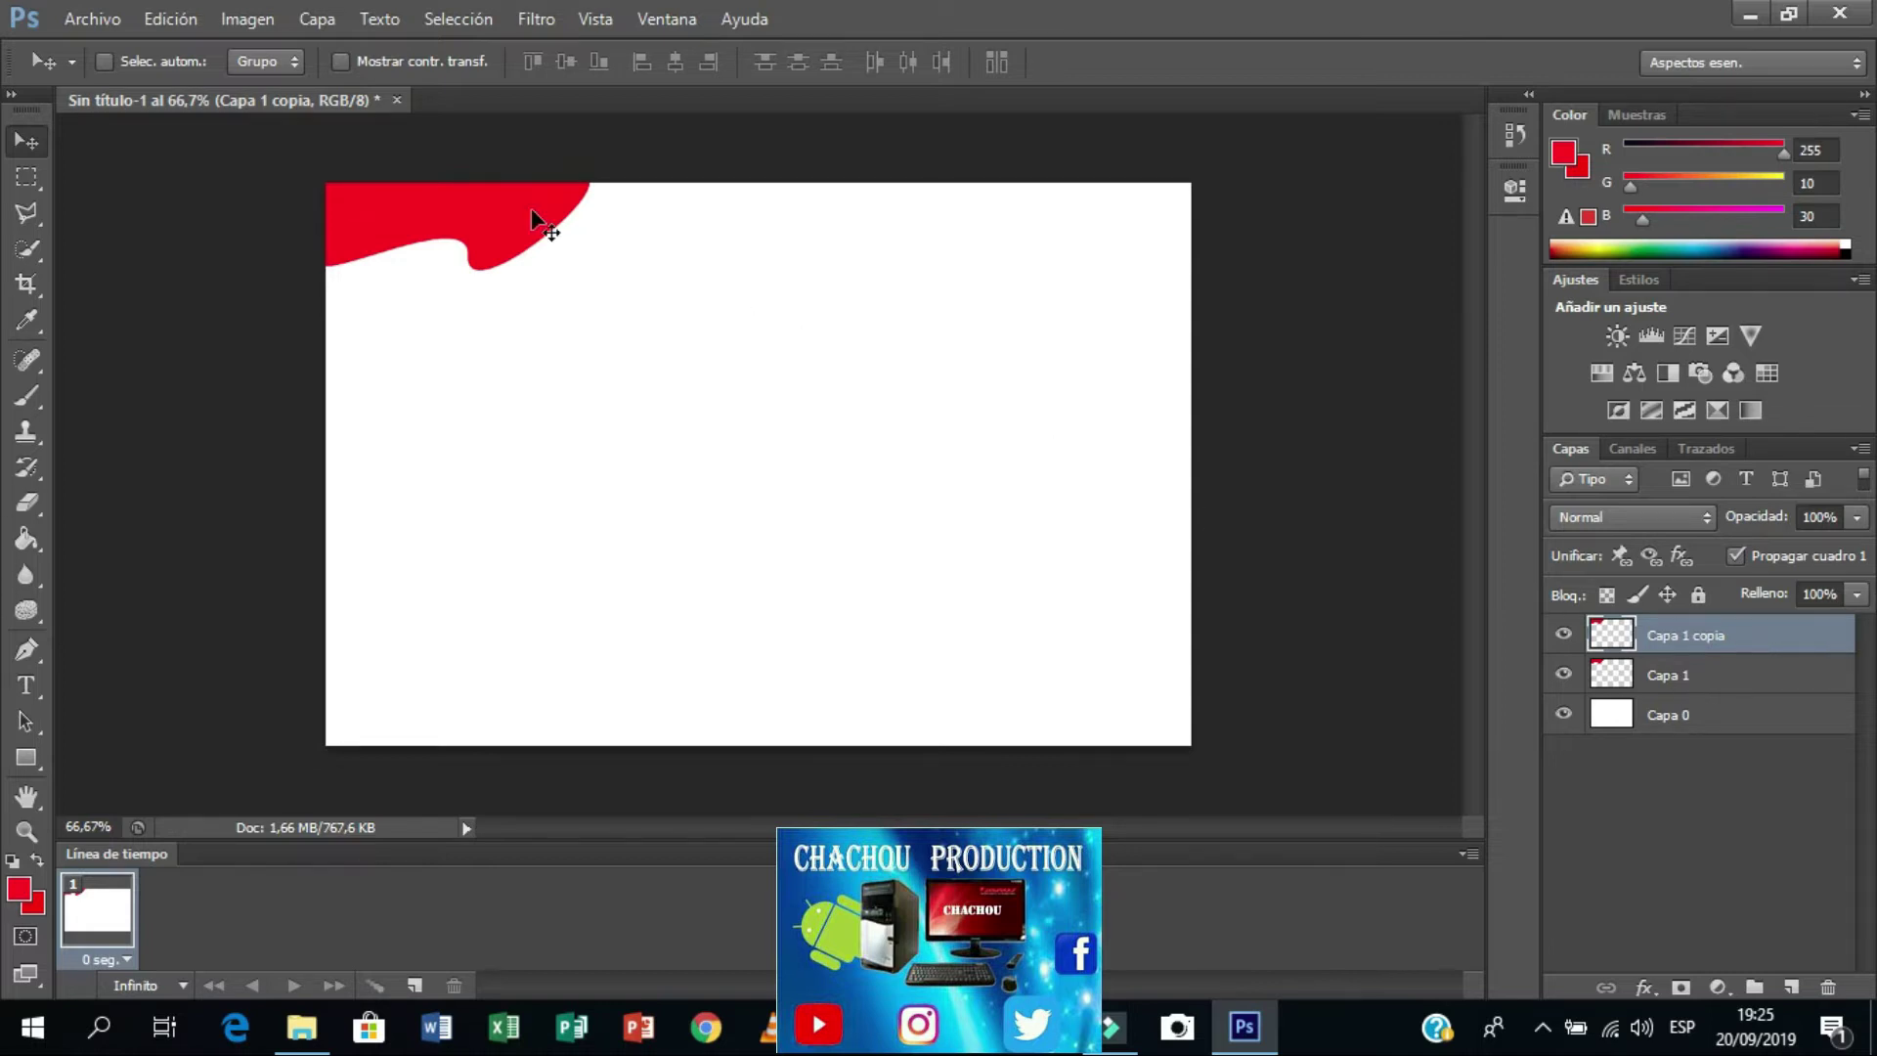
pyautogui.moveTo(531, 208); pyautogui.dragTo(1081, 661)
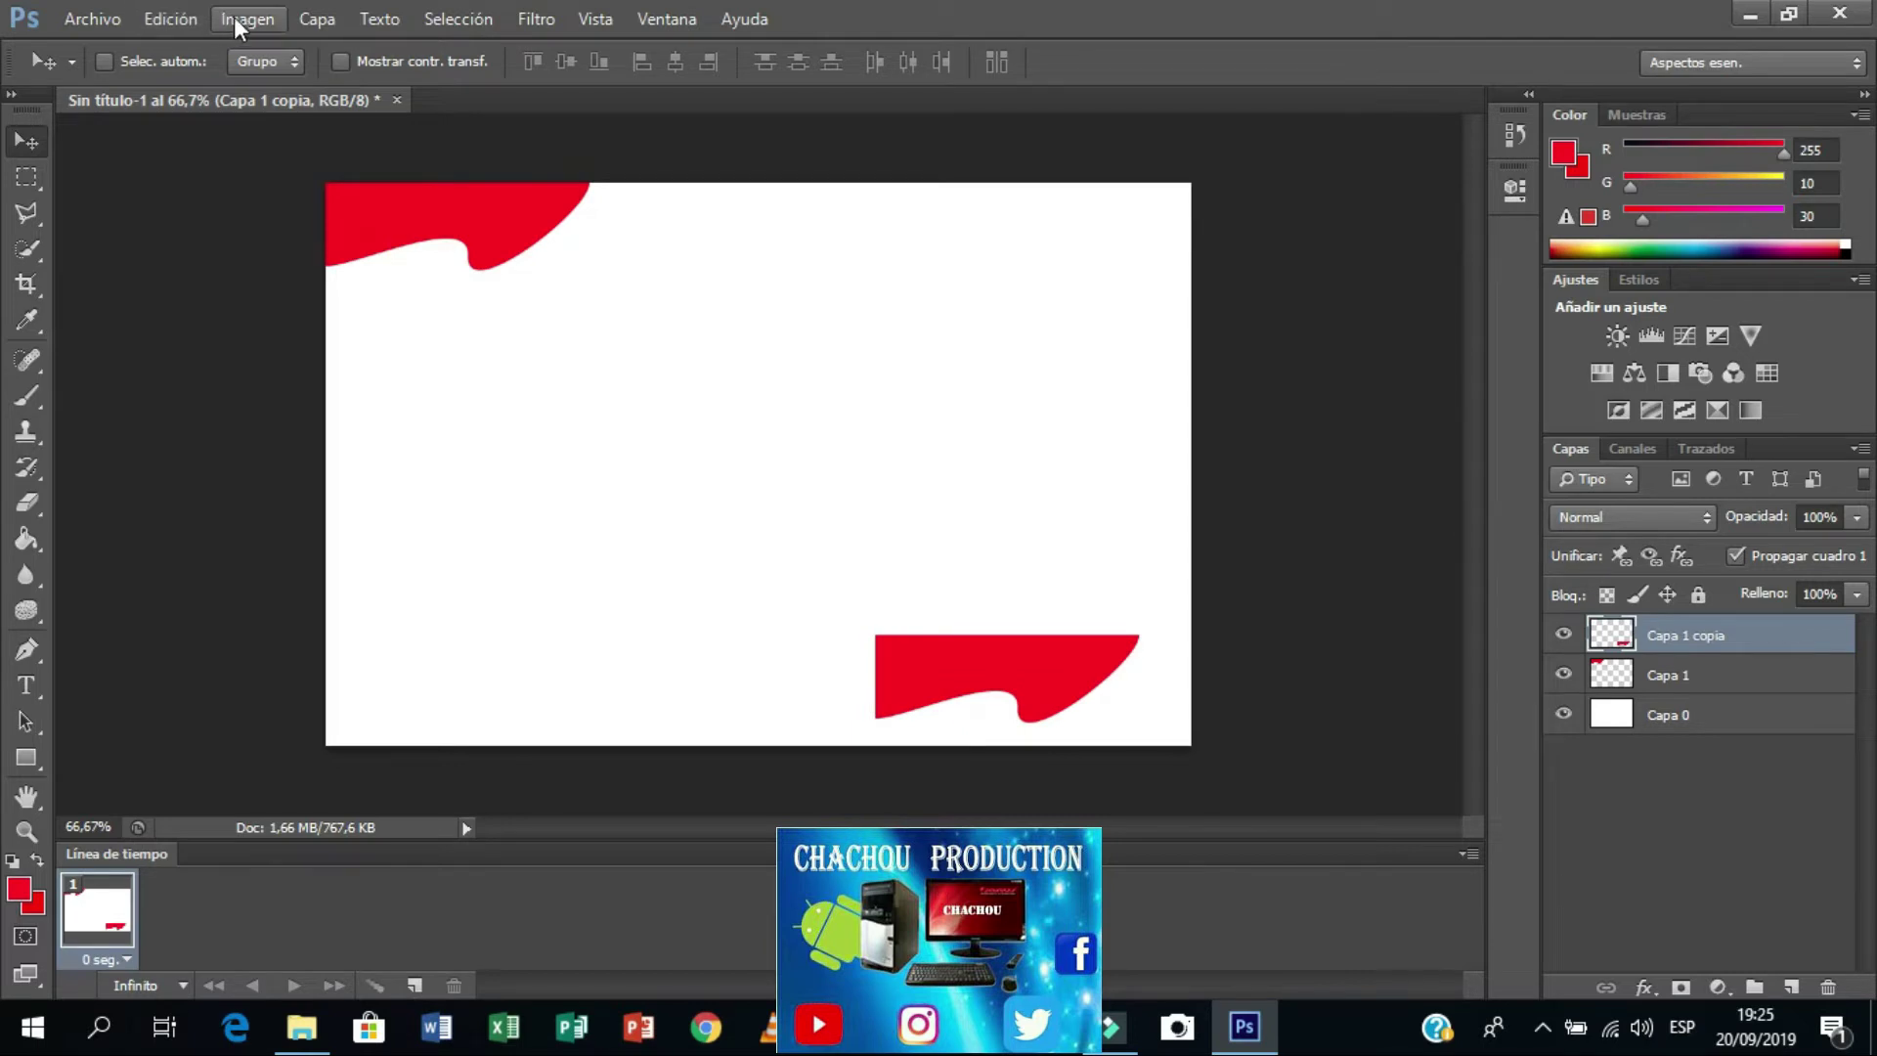
pyautogui.click(186, 12)
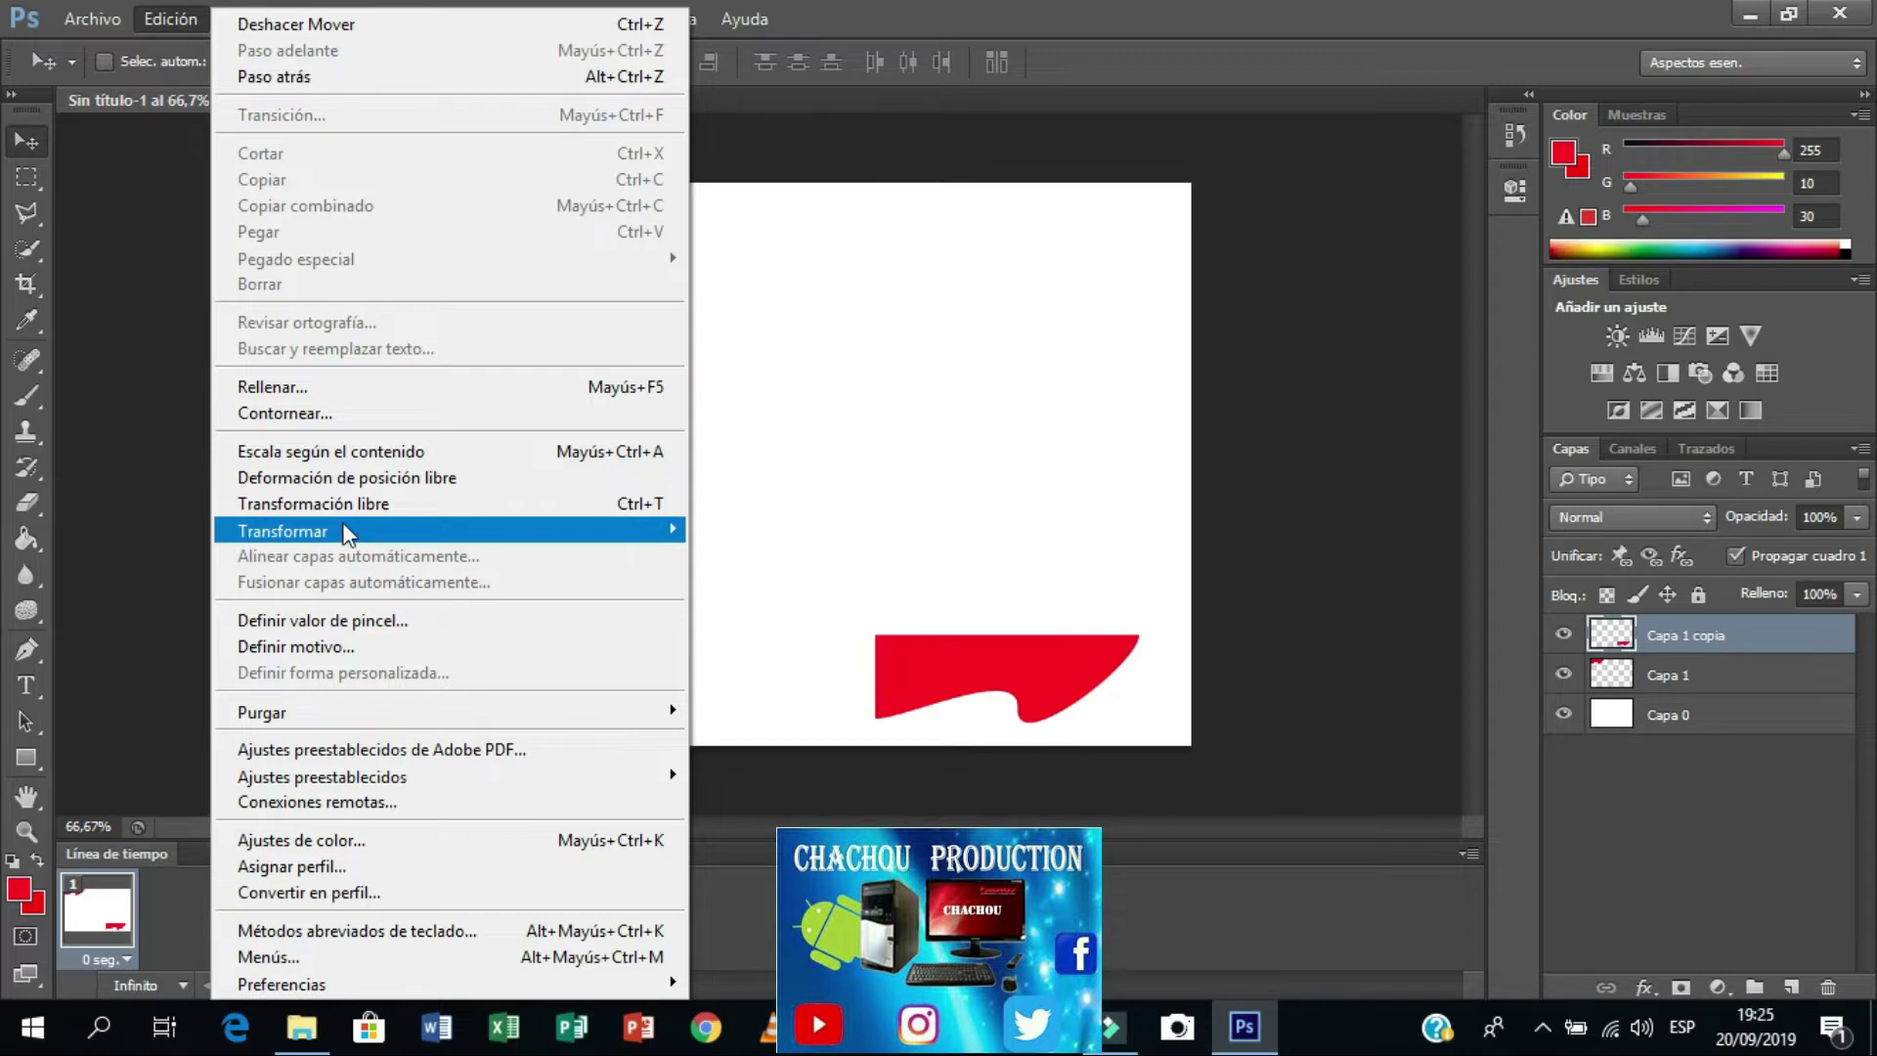
pyautogui.moveTo(284, 531)
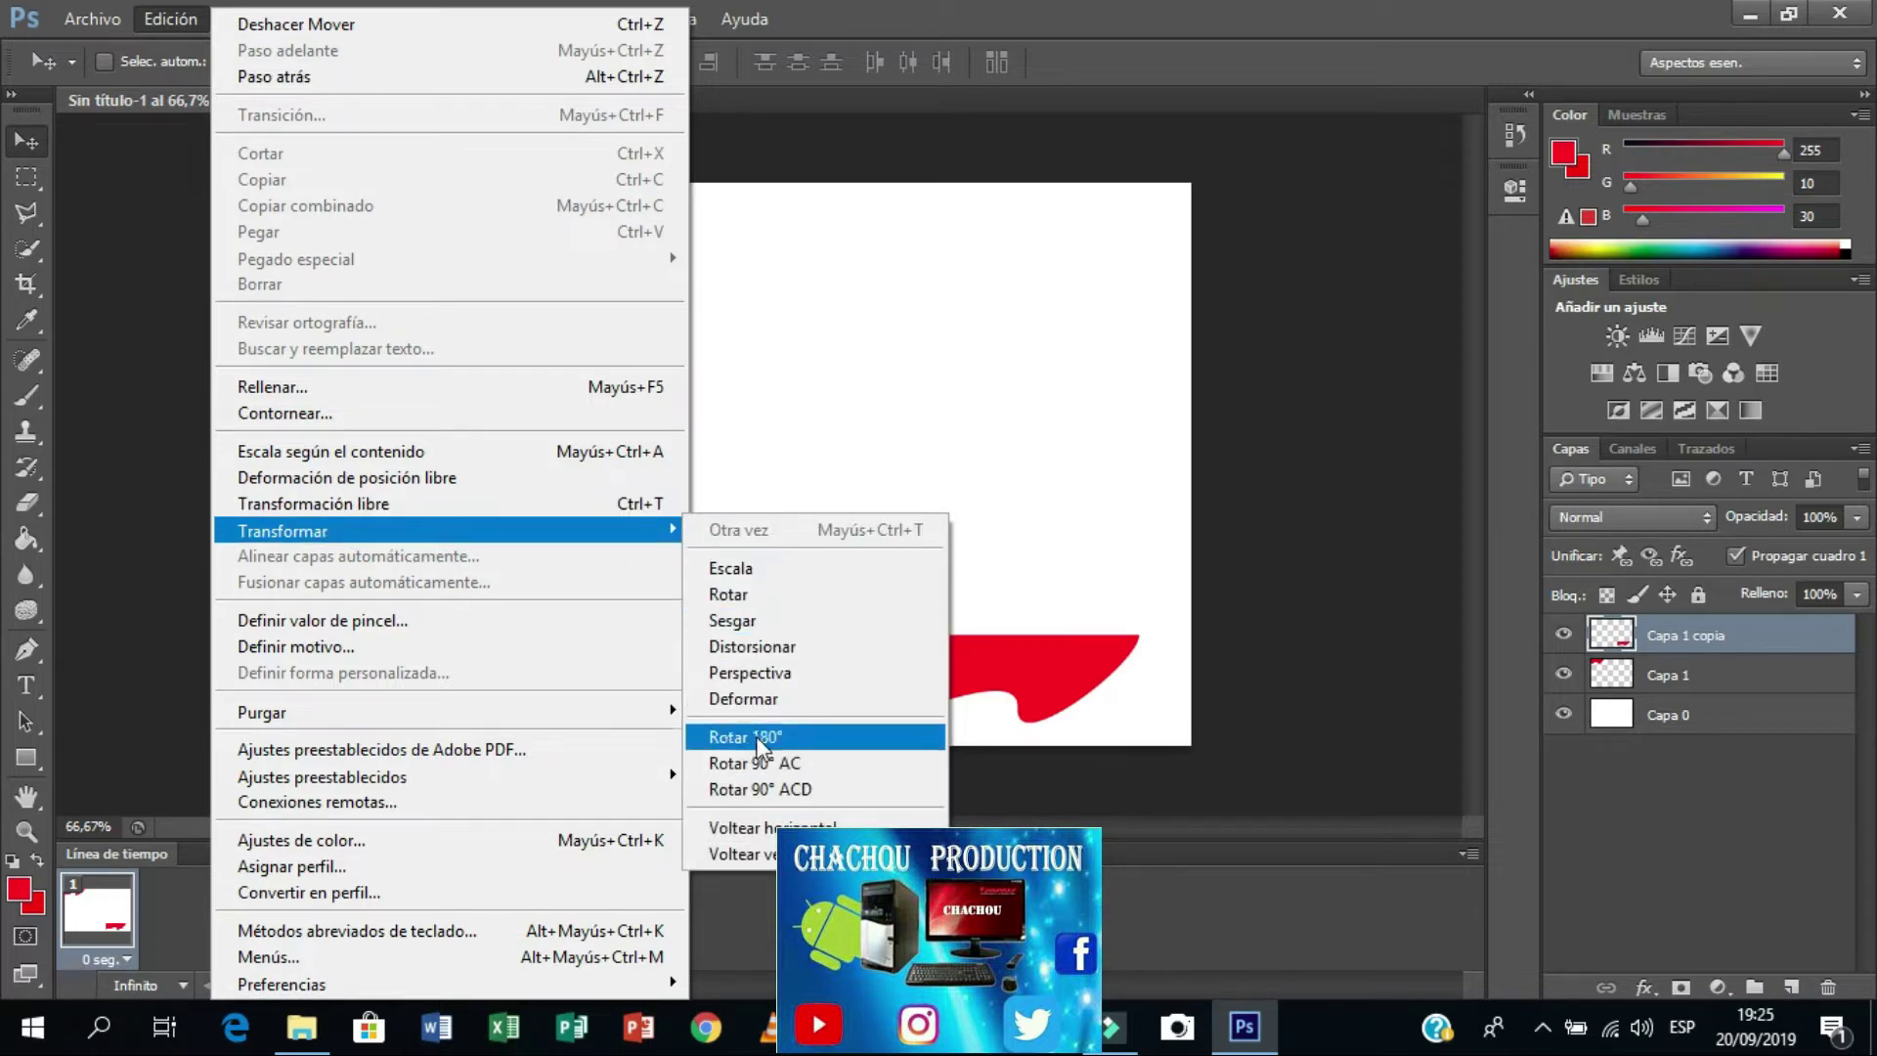
pyautogui.click(788, 738)
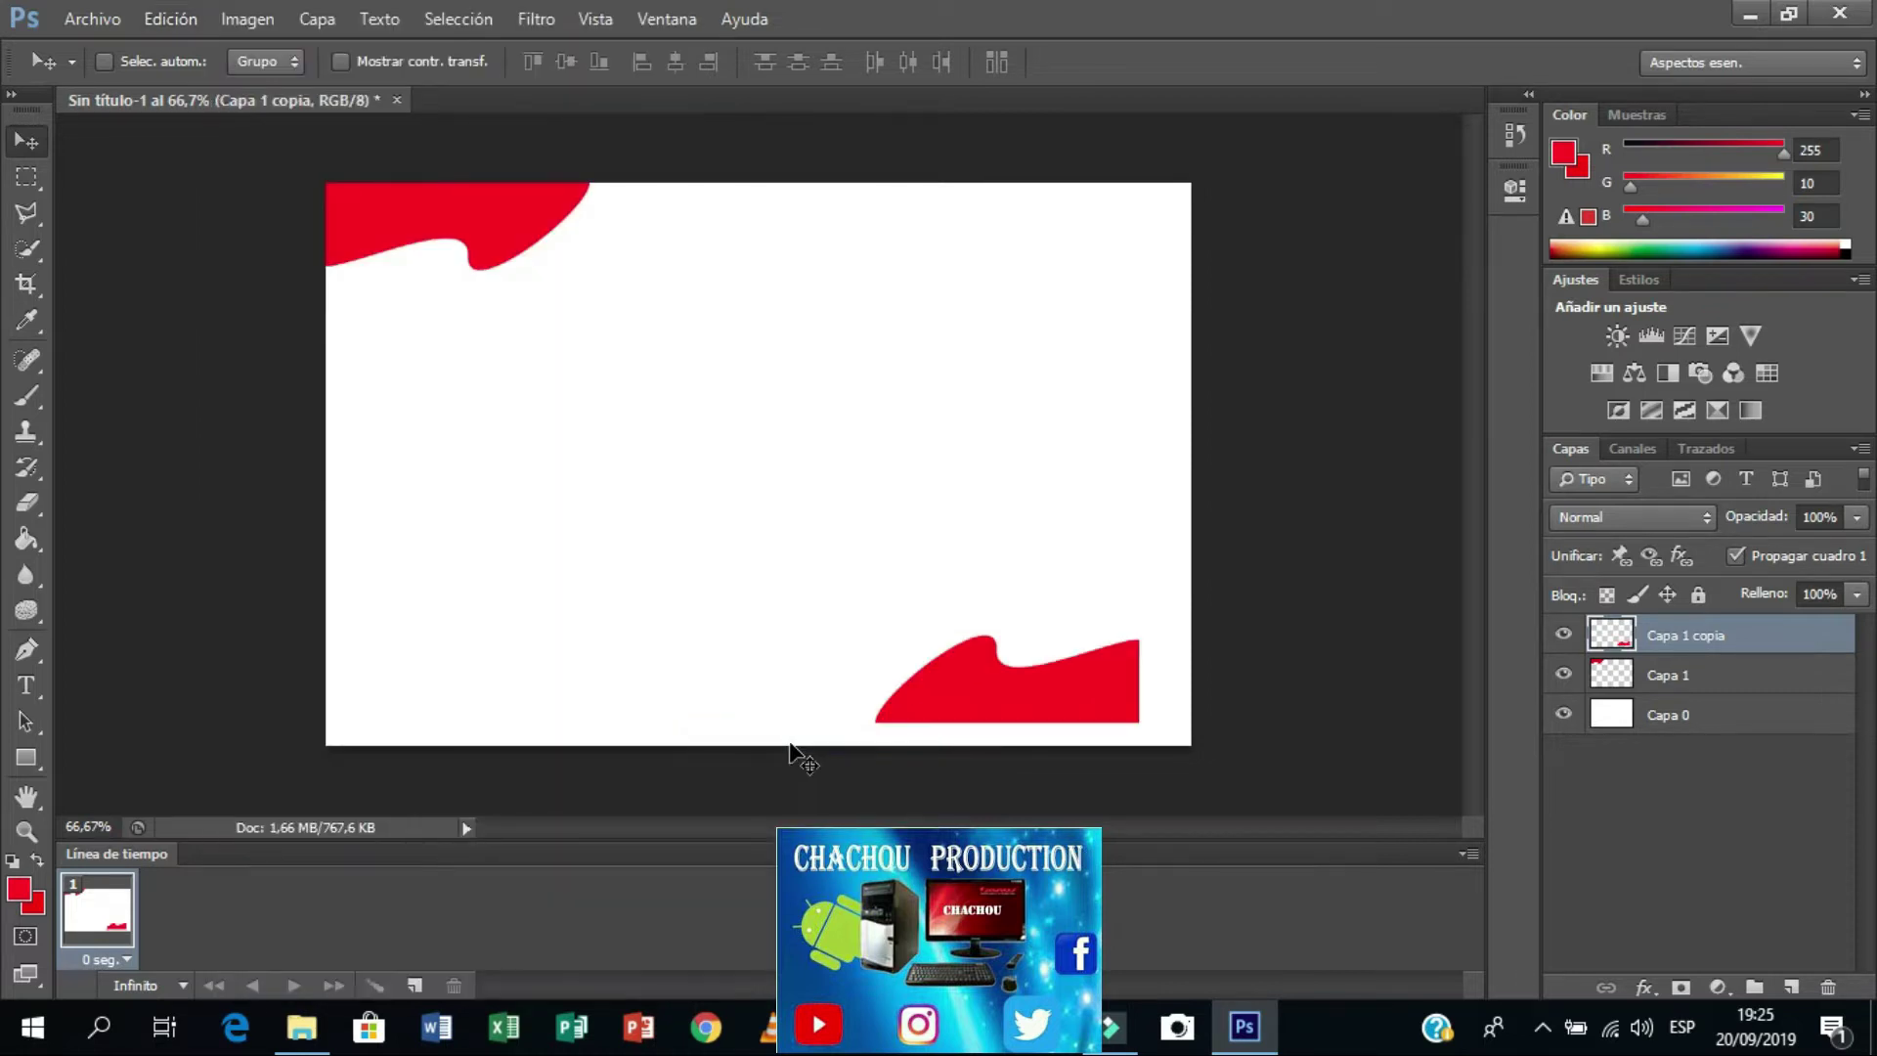
pyautogui.moveTo(955, 691); pyautogui.dragTo(1001, 711)
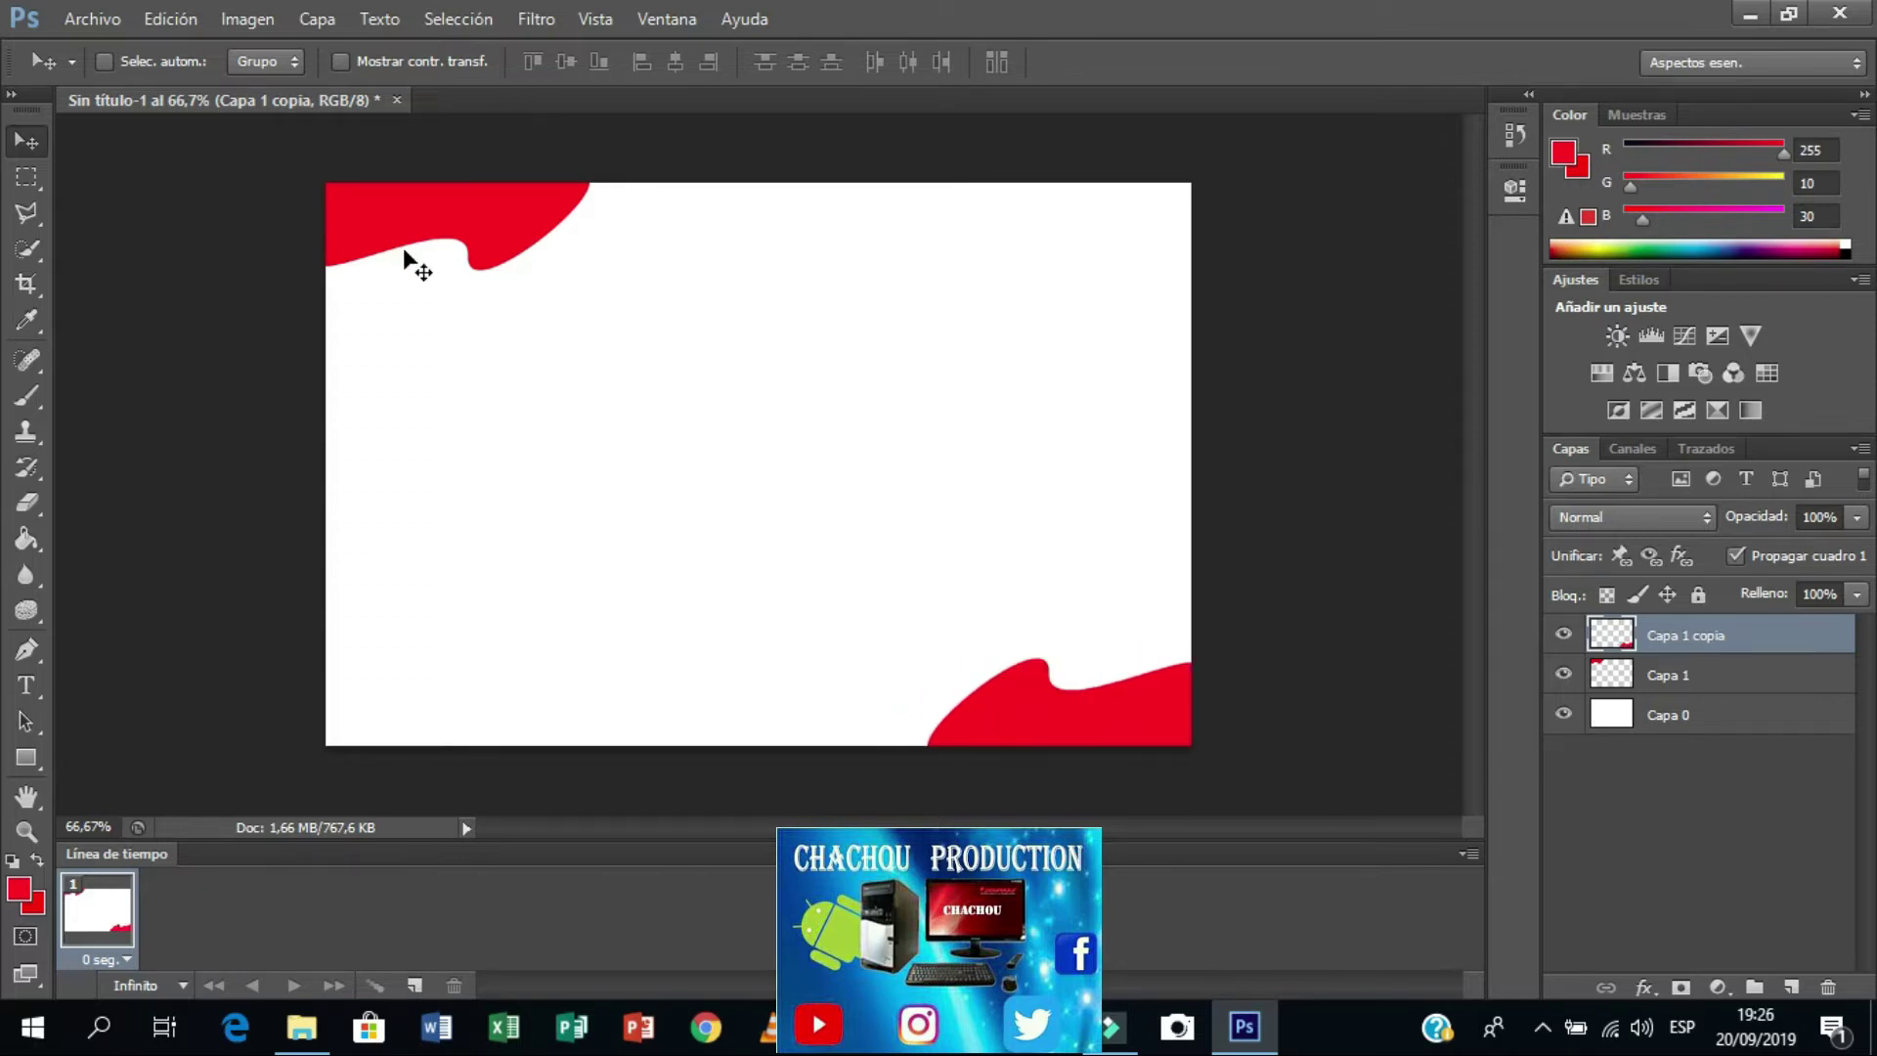
# Step: Type the title 'CHACHOU' near the top and colour it blue
pyautogui.click(26, 686)
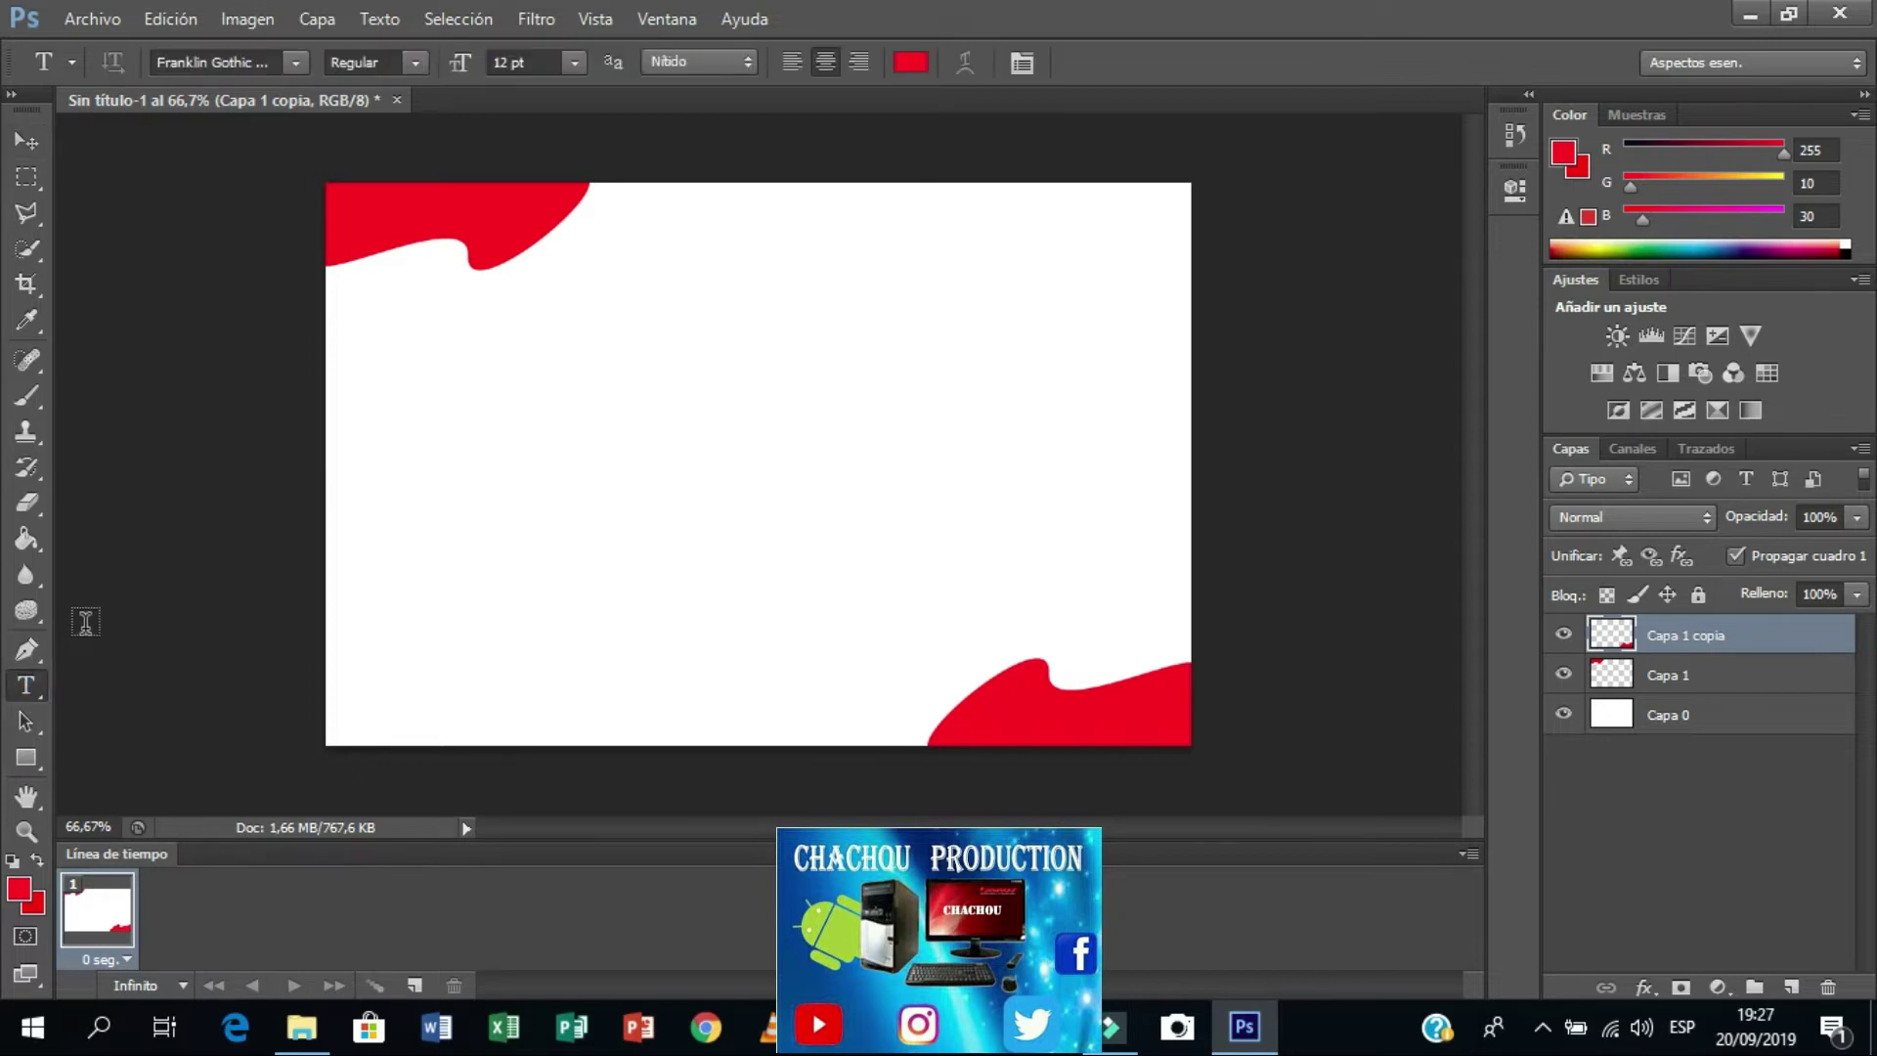
pyautogui.click(608, 258)
pyautogui.write('CH')
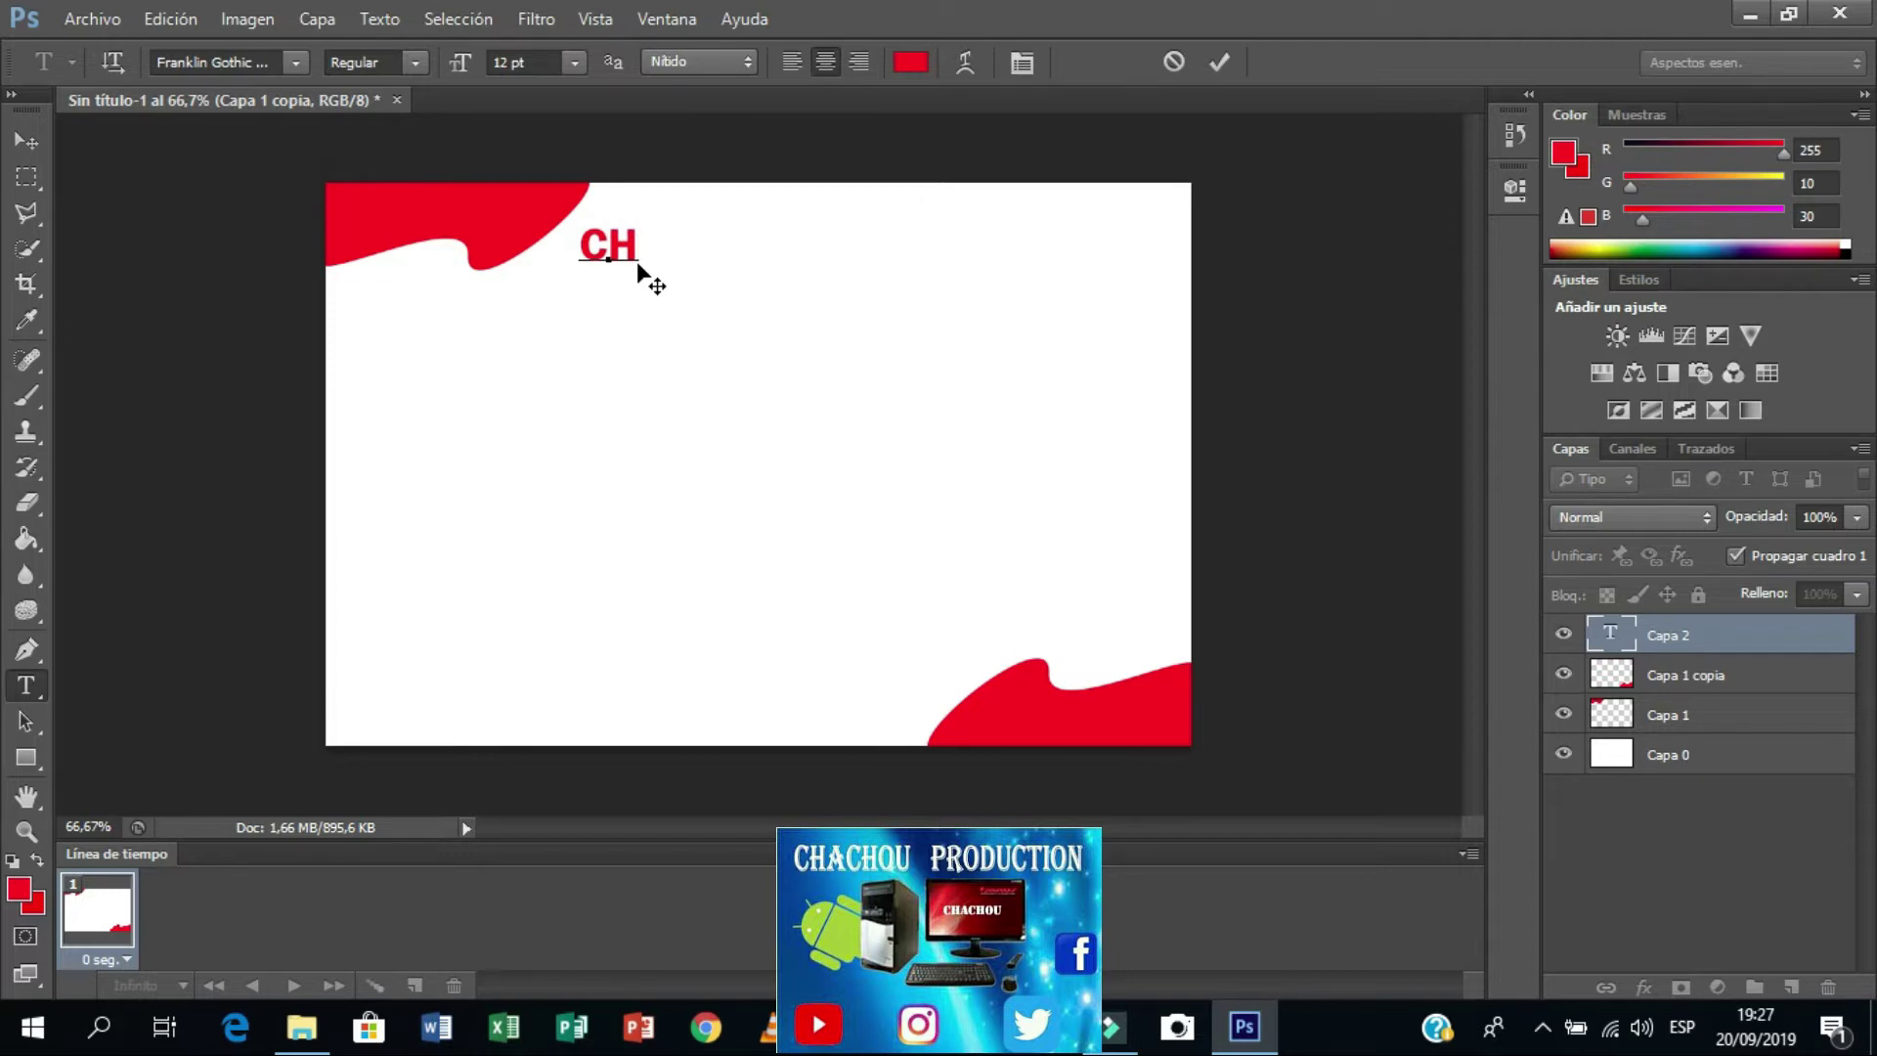
pyautogui.write('ACHOU')
pyautogui.moveTo(711, 245); pyautogui.dragTo(507, 253)
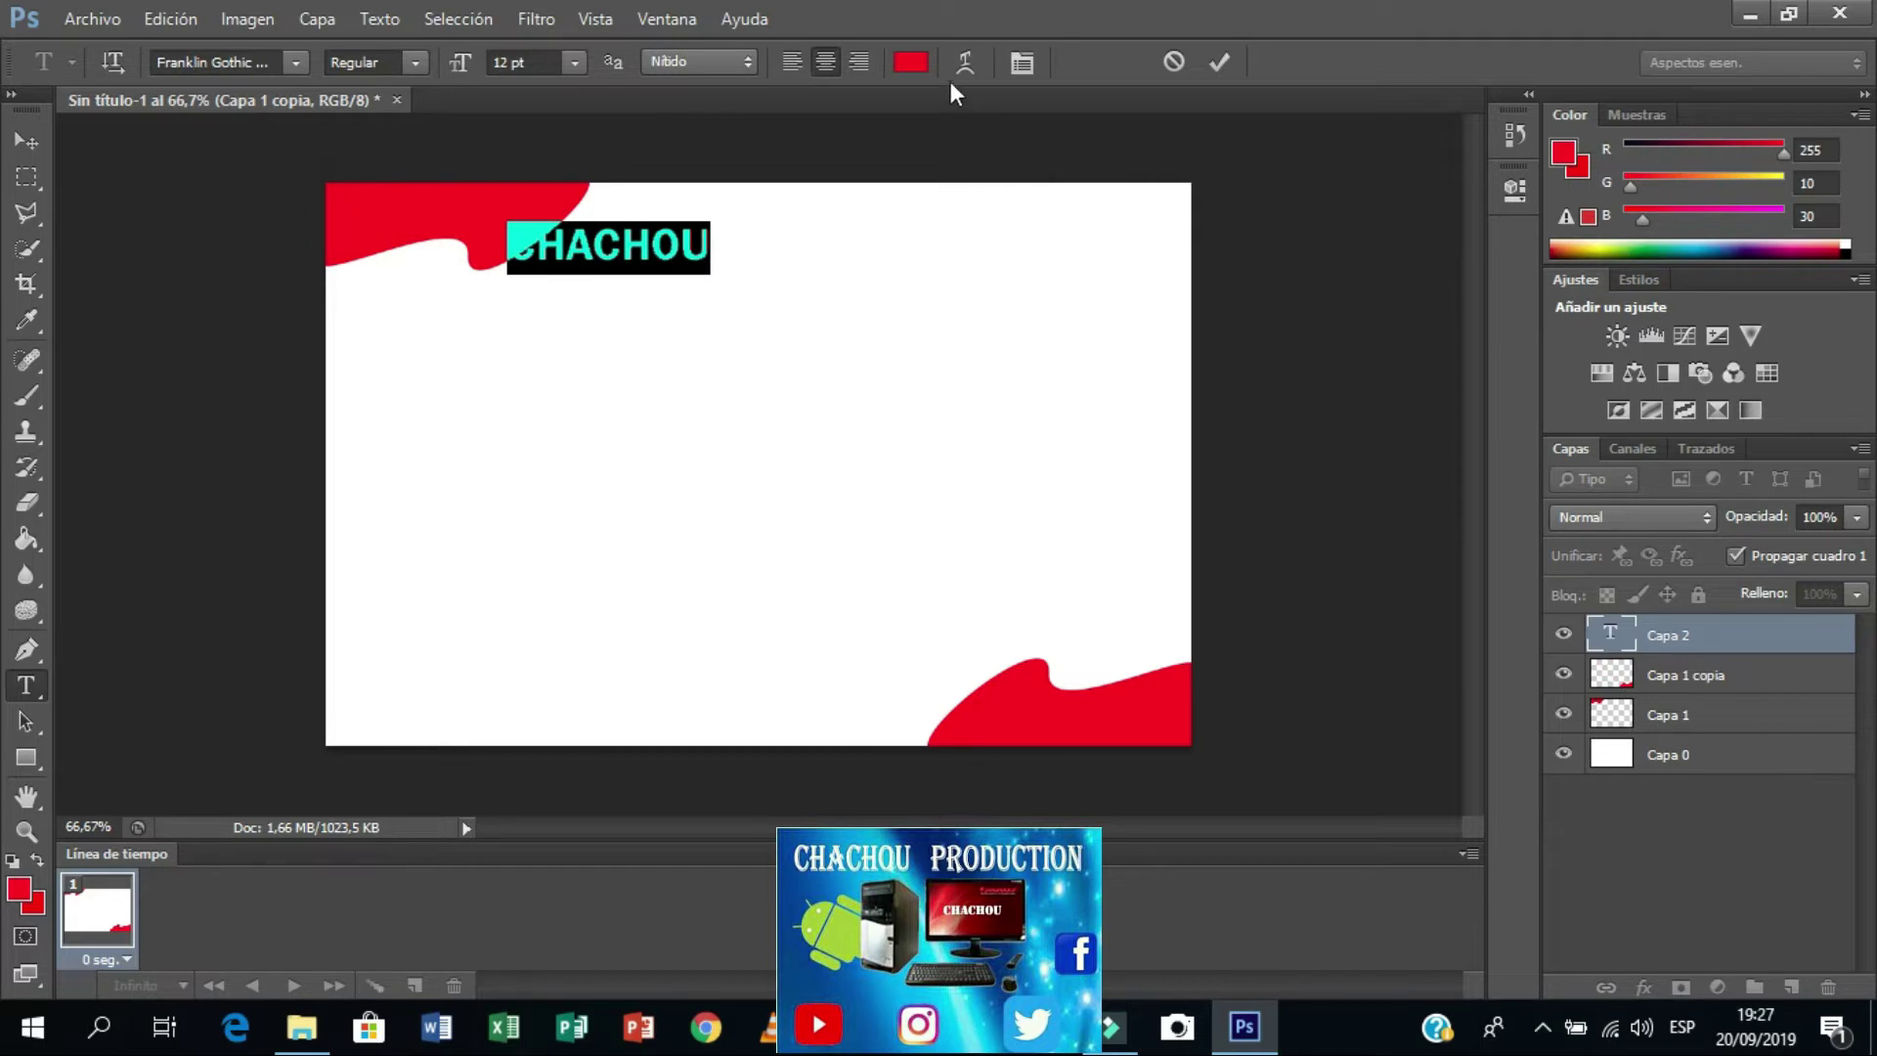
pyautogui.click(912, 63)
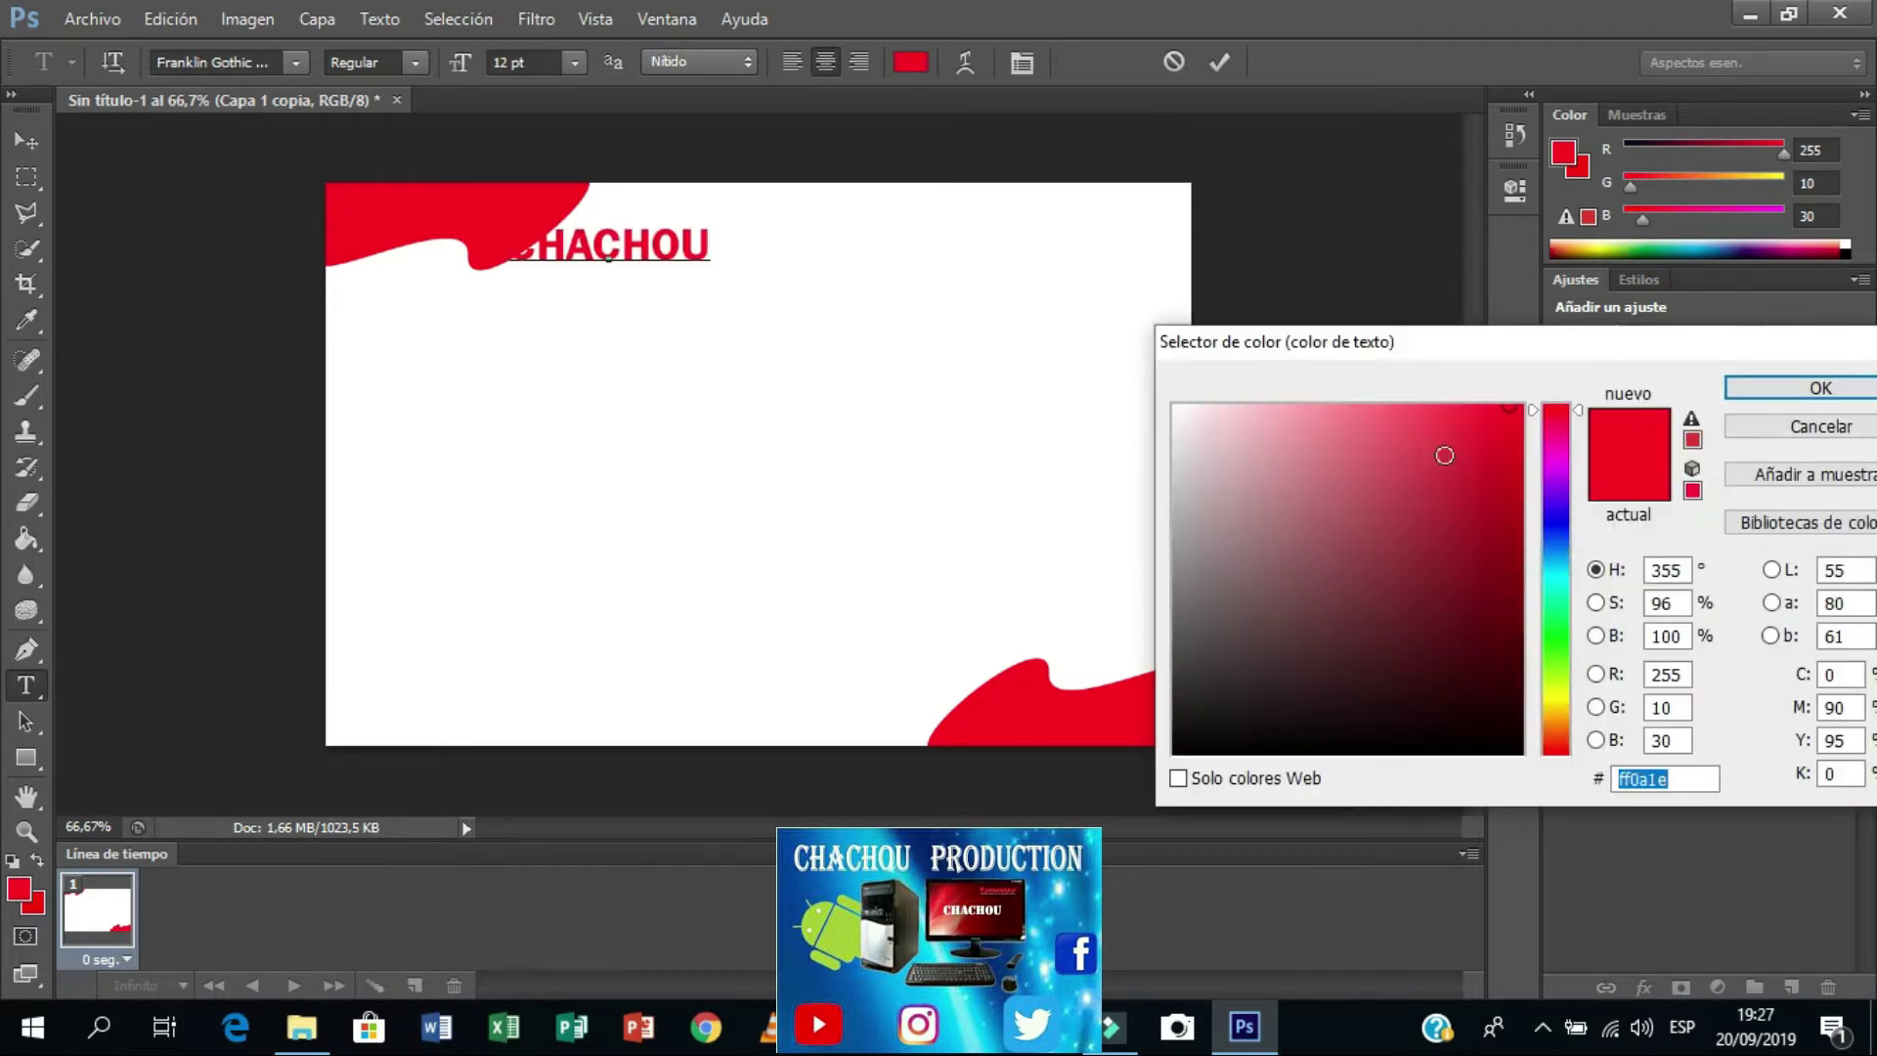
pyautogui.click(1558, 506)
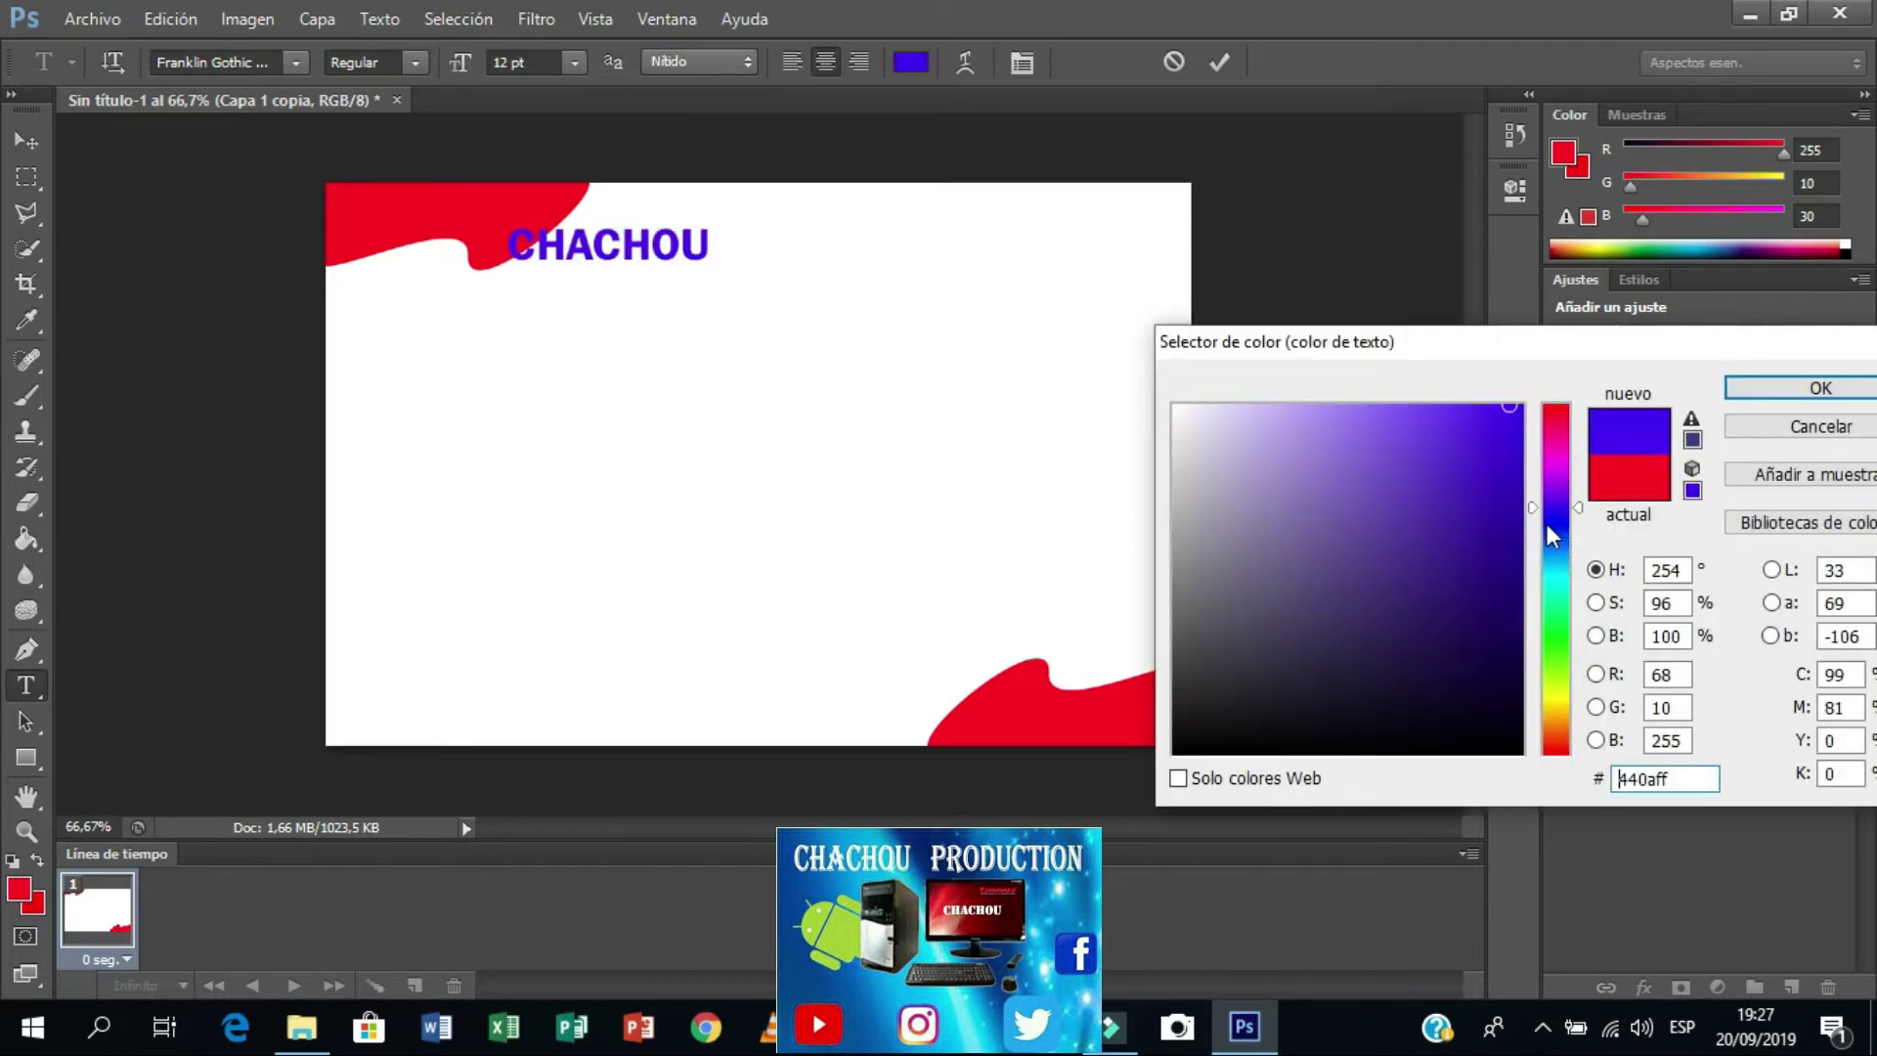
pyautogui.click(1808, 388)
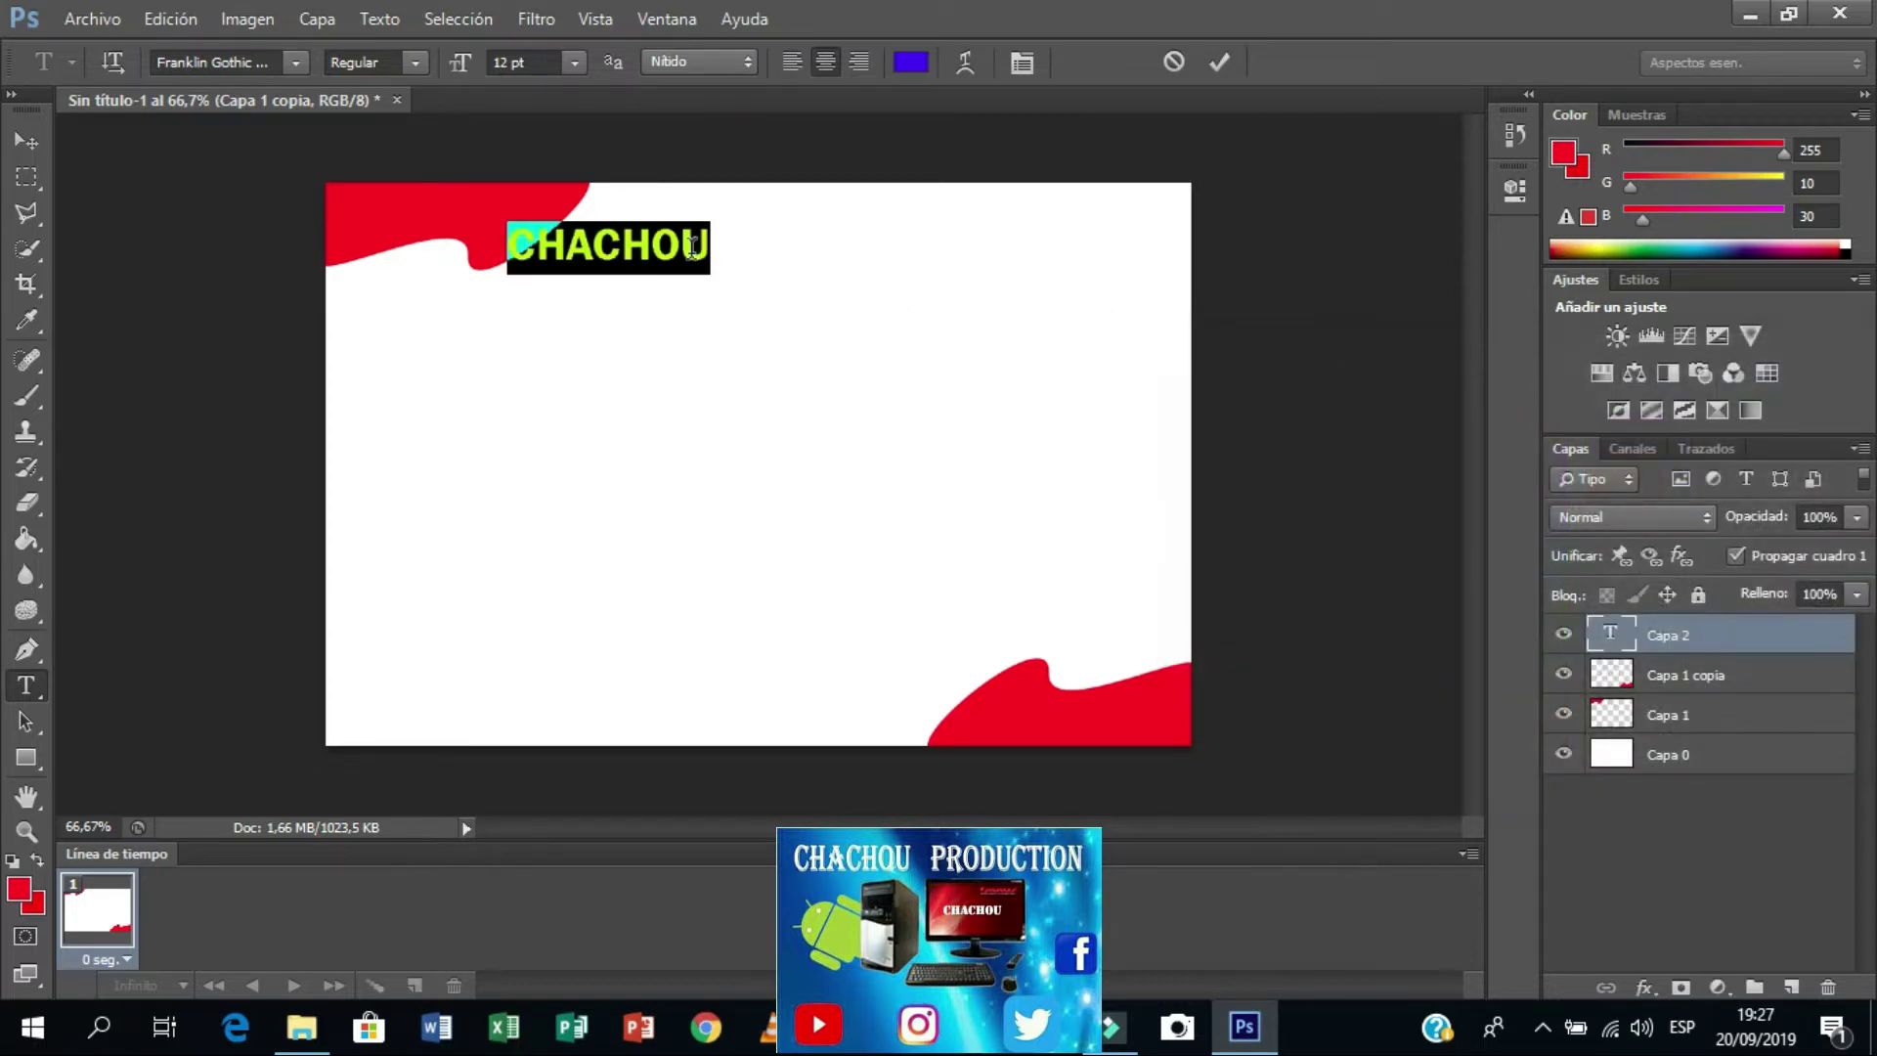
pyautogui.click(37, 137)
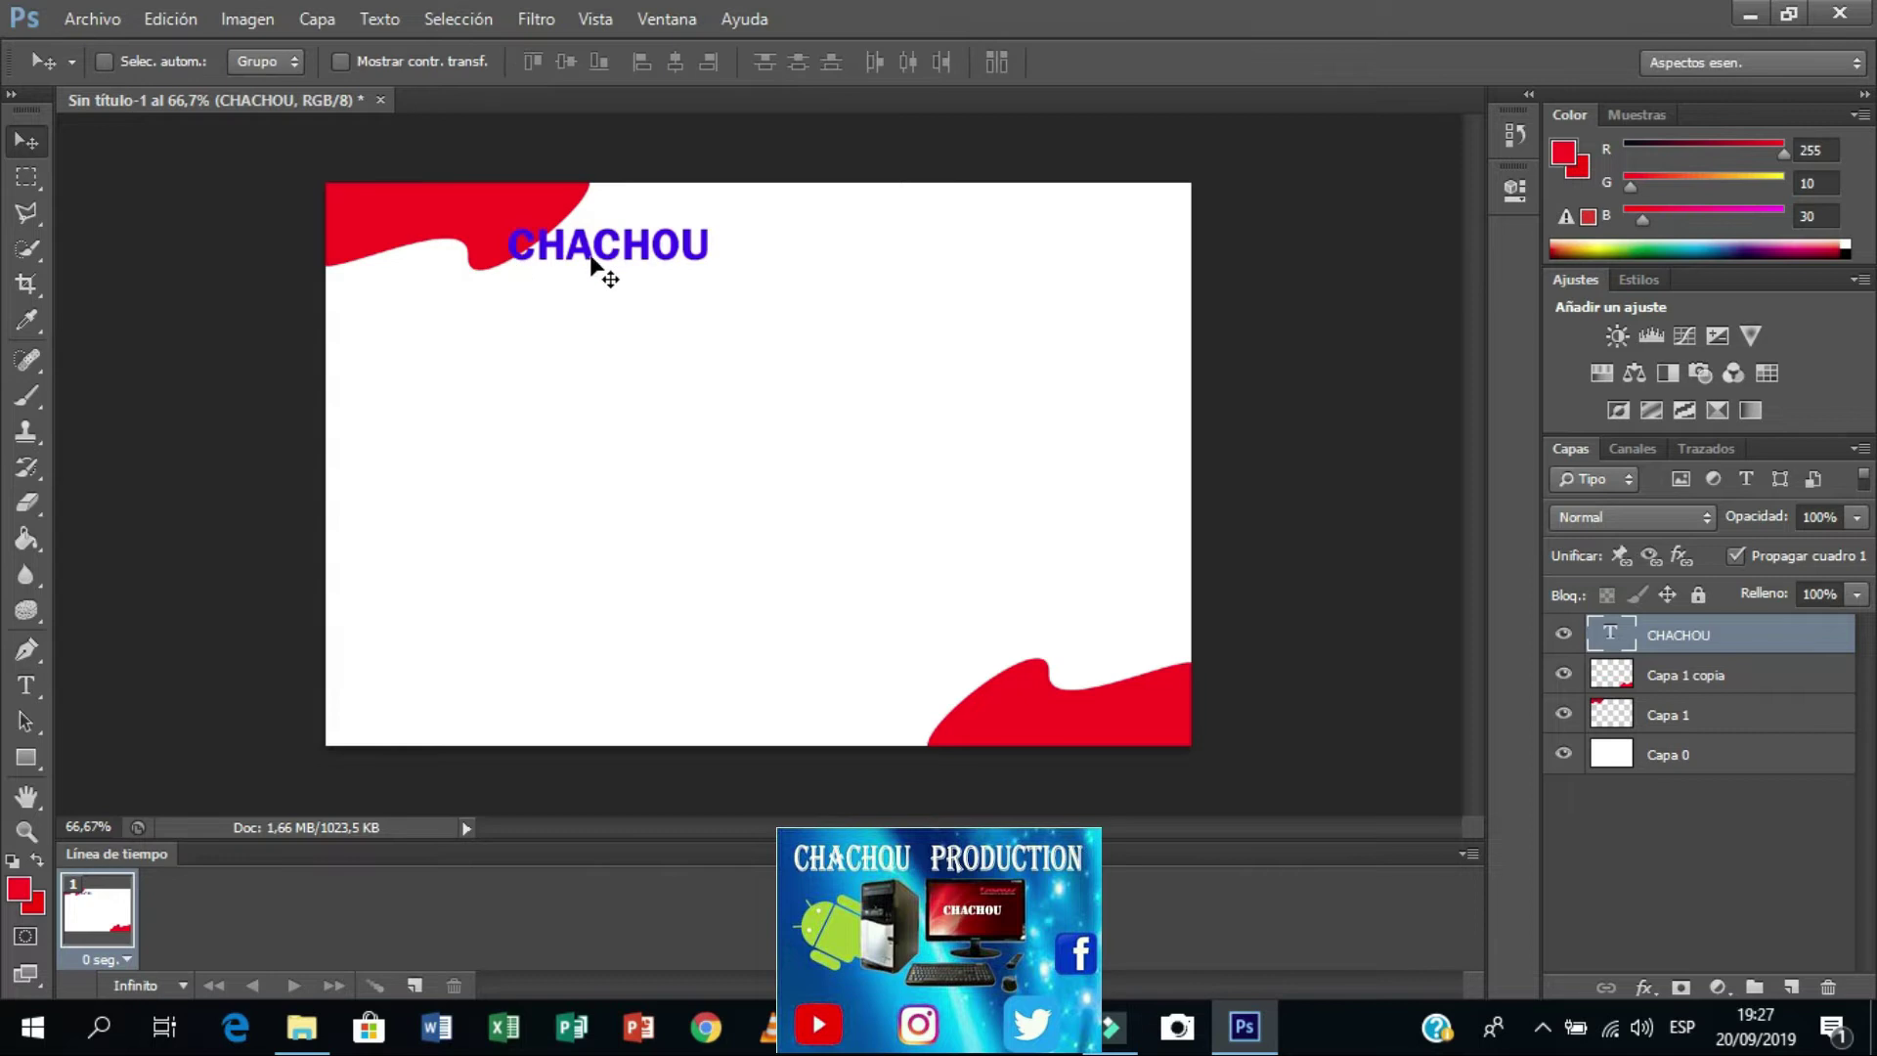
# Step: Move the CHACHOU title to the top centre and set it to 18 pt
pyautogui.moveTo(616, 259)
pyautogui.mouseDown()
pyautogui.moveTo(756, 269)
pyautogui.moveTo(653, 244)
pyautogui.mouseUp()
pyautogui.doubleClick(853, 252)
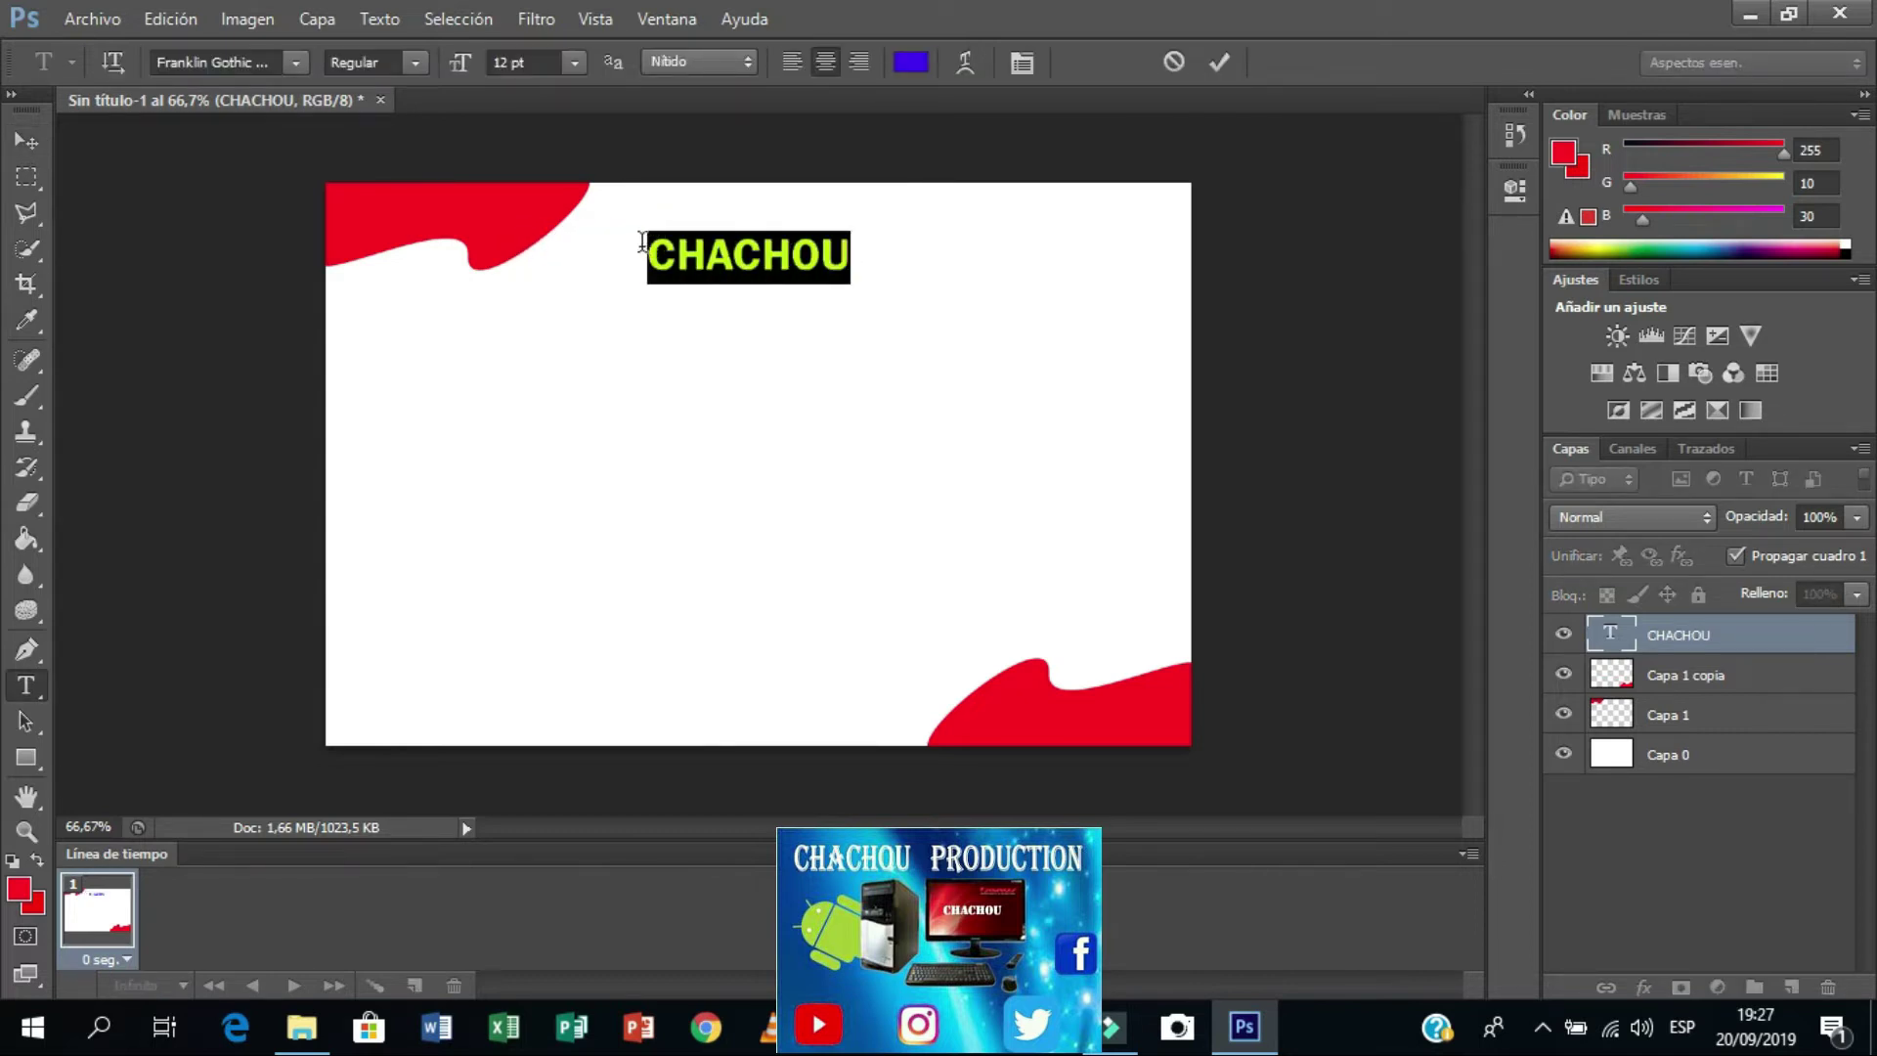
pyautogui.click(573, 62)
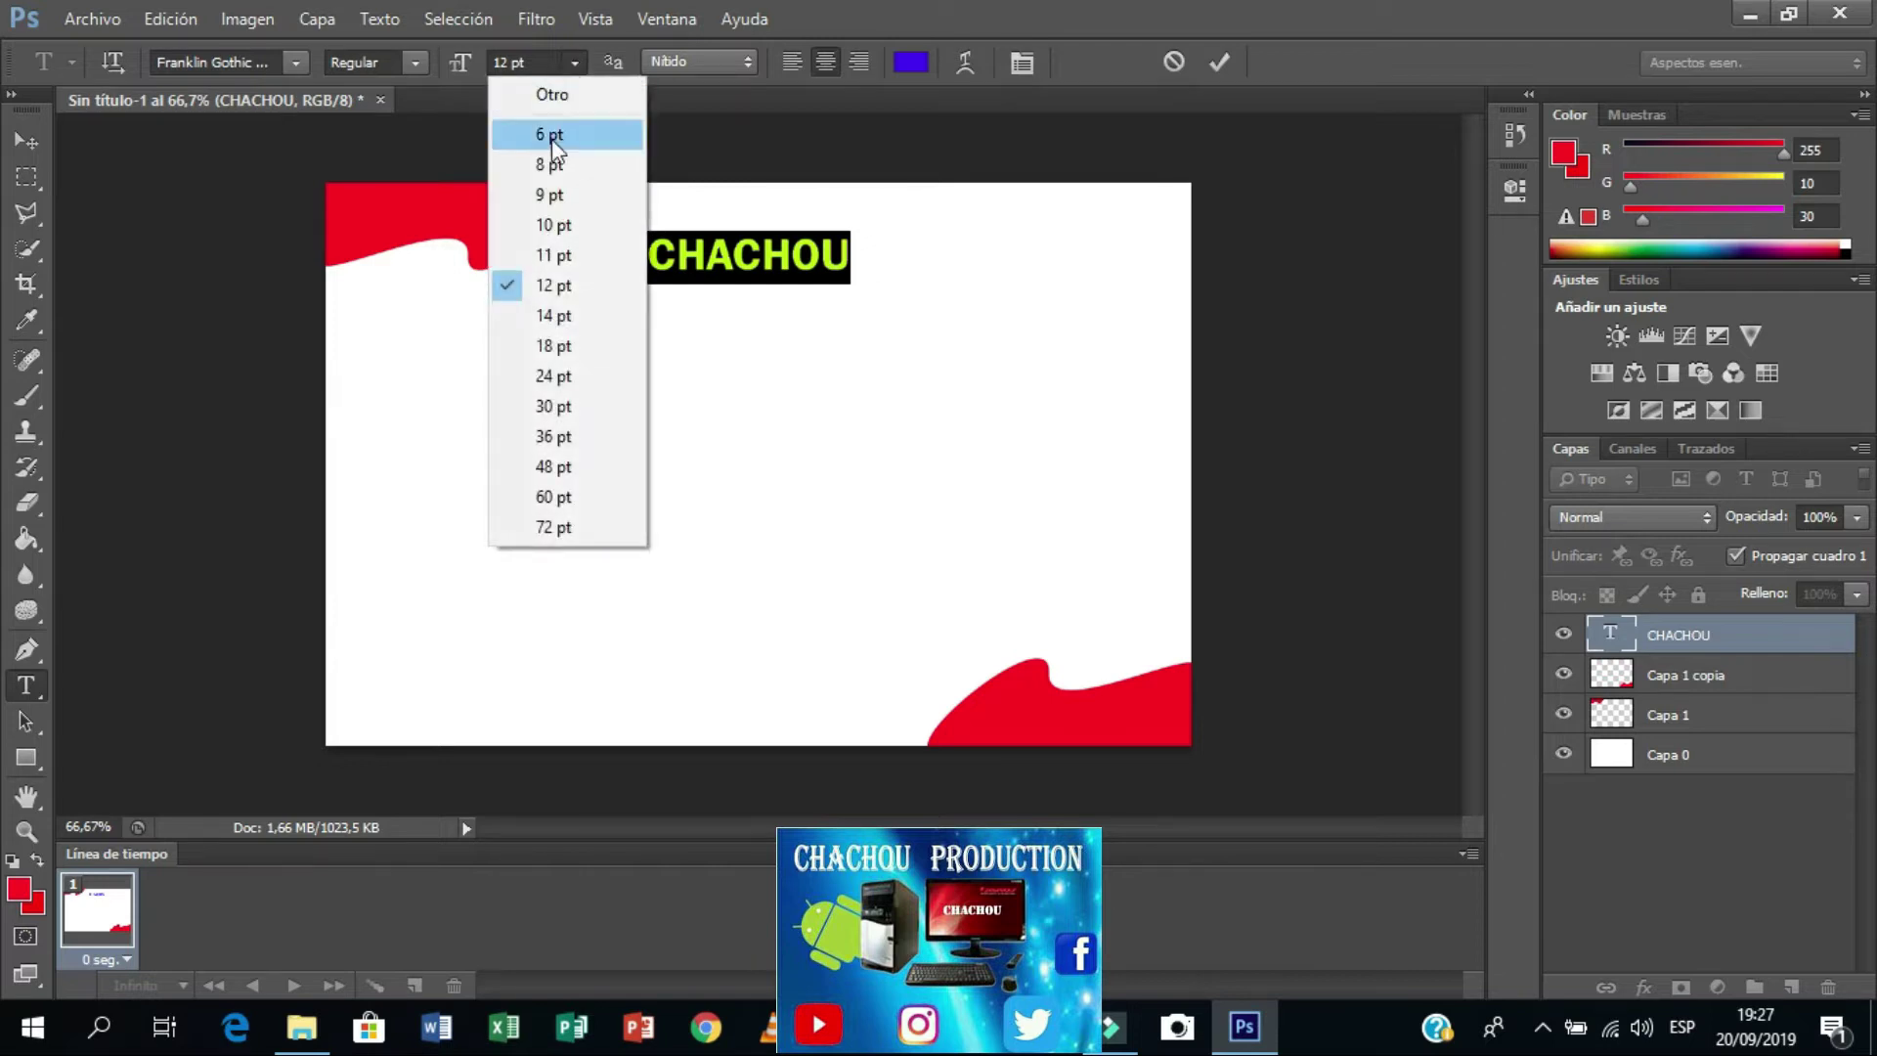
pyautogui.click(556, 346)
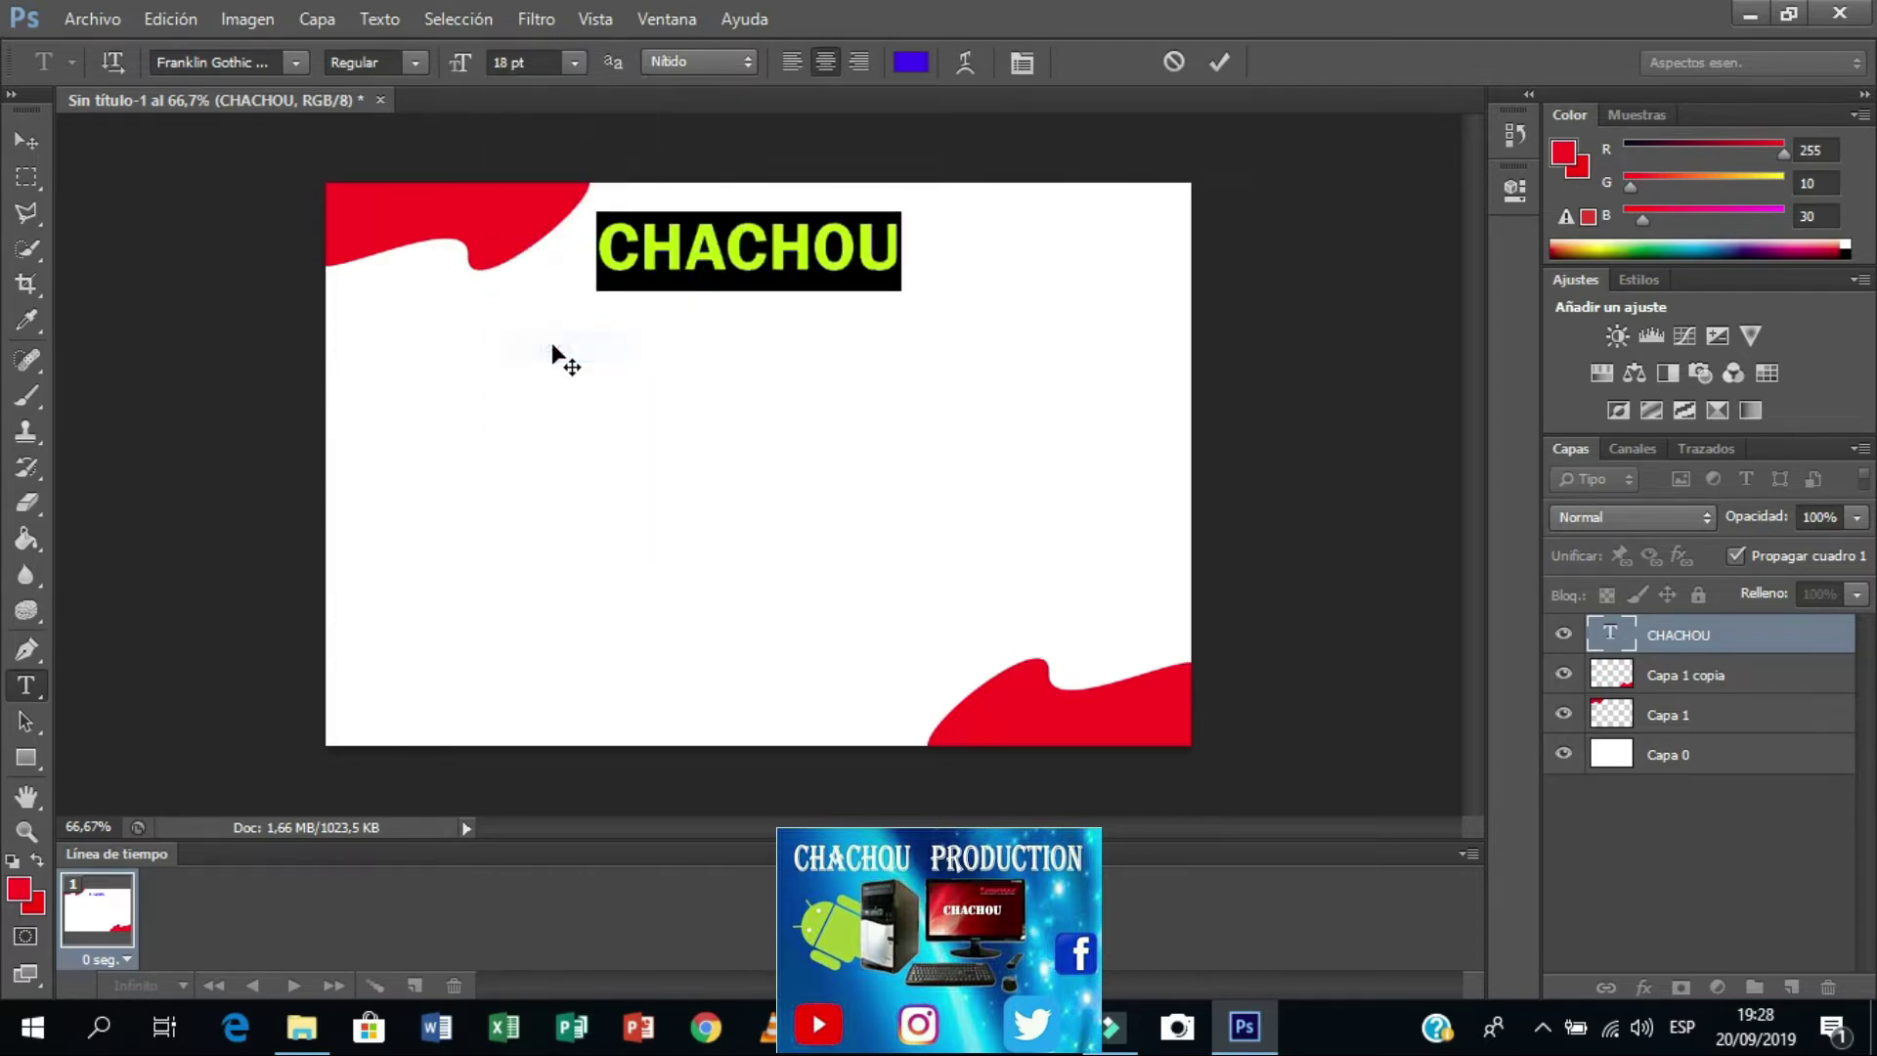
pyautogui.click(907, 252)
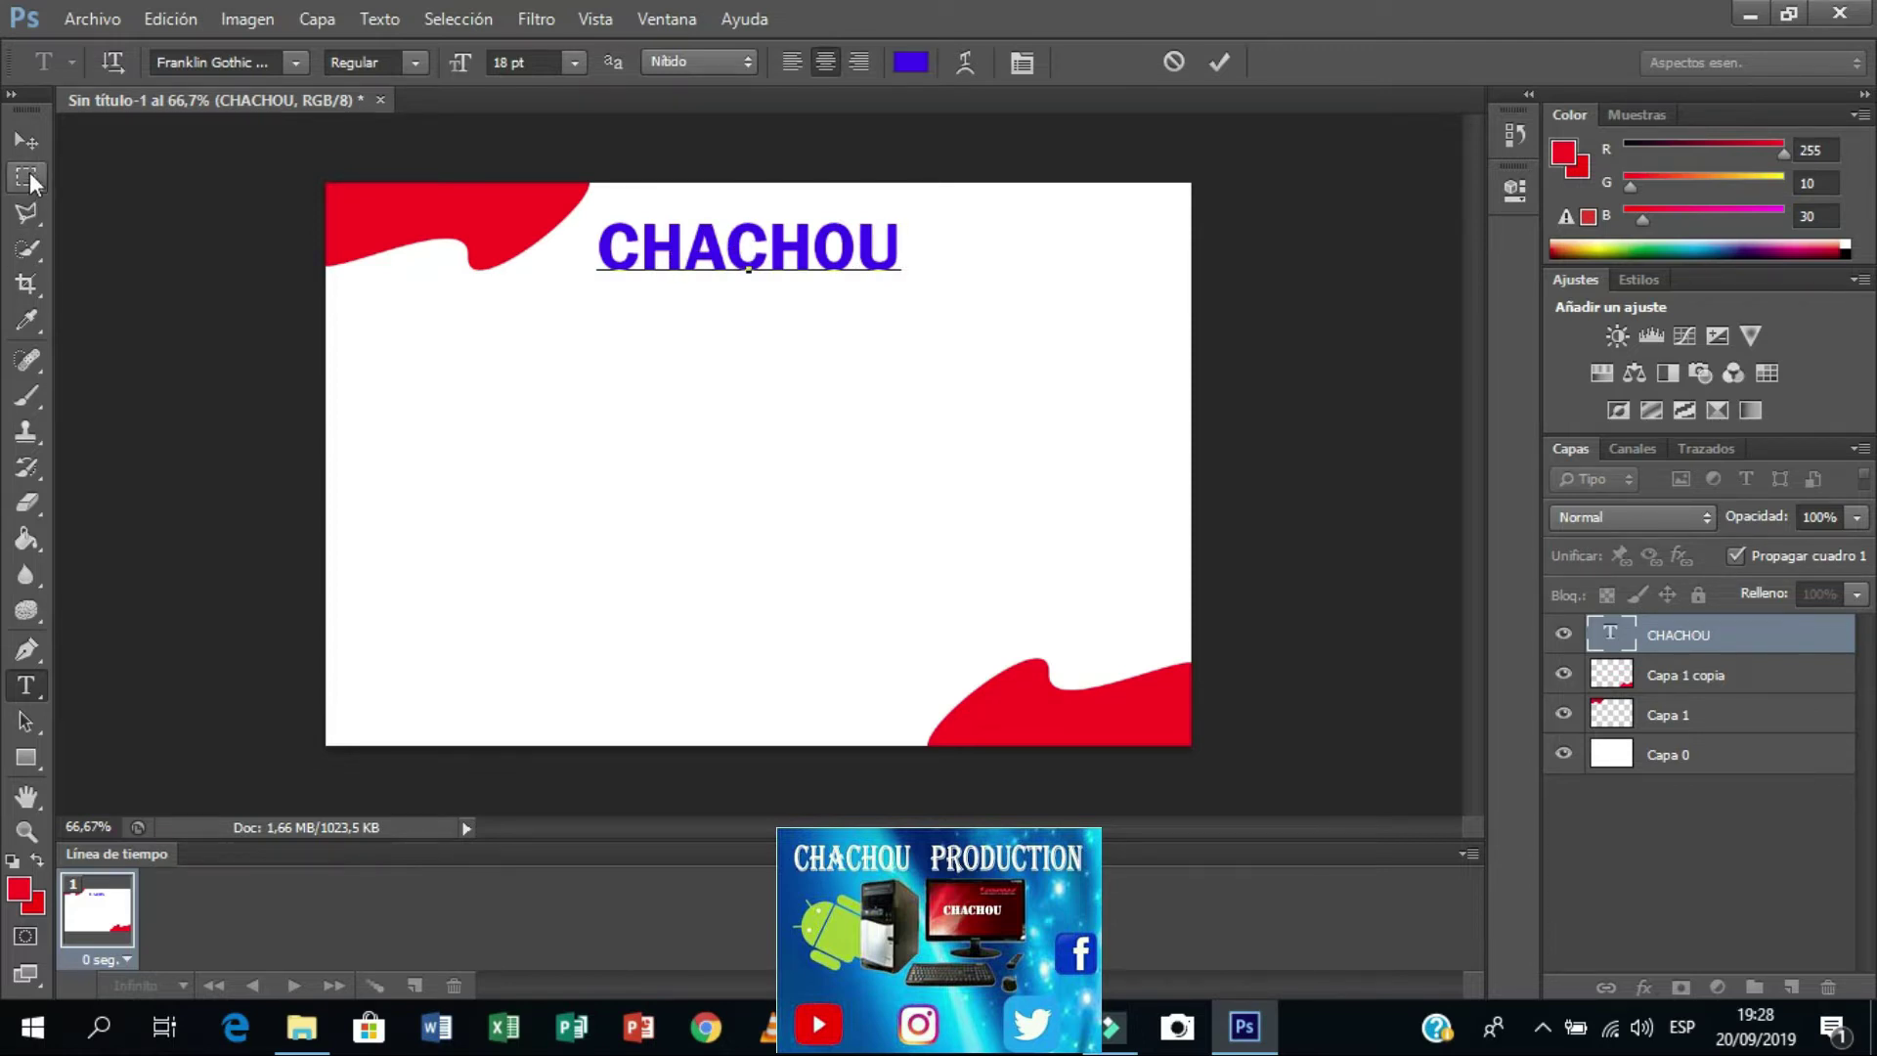
pyautogui.click(27, 143)
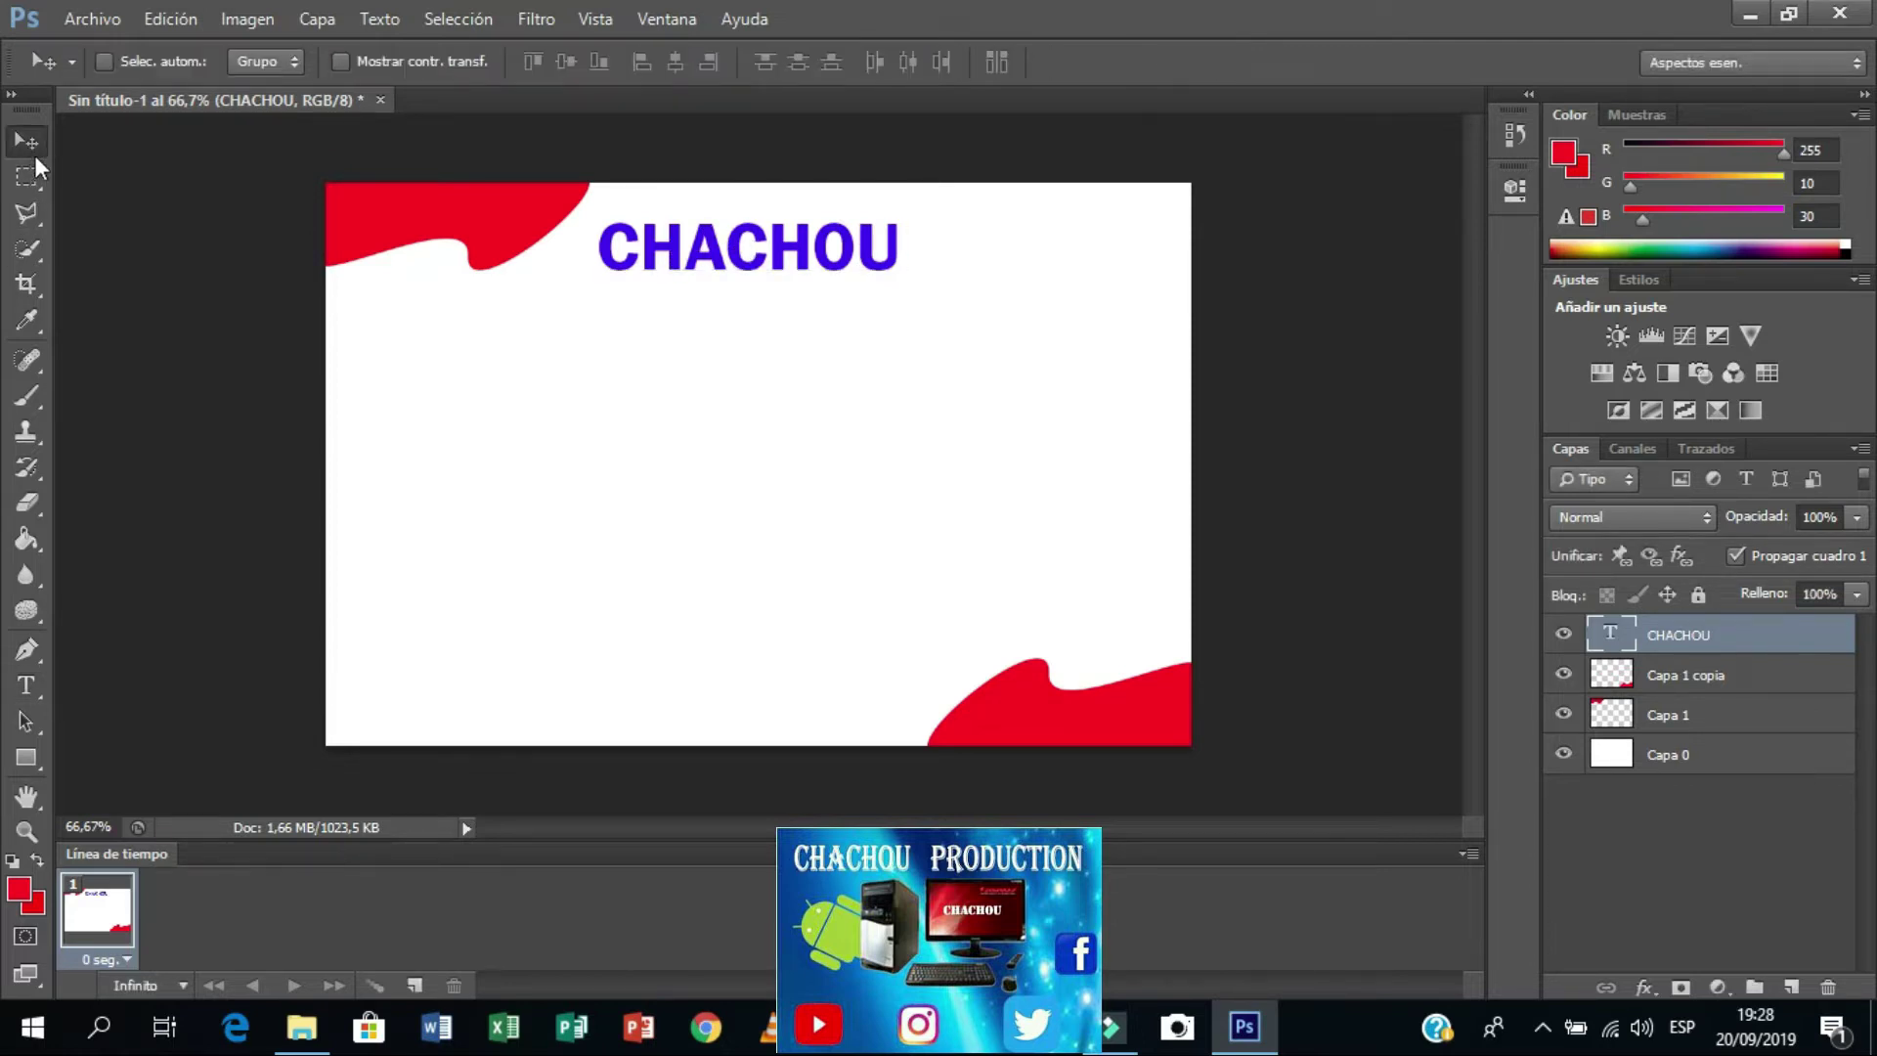
# Step: Type 'Production SA' below the title and set its colour to black
pyautogui.click(27, 688)
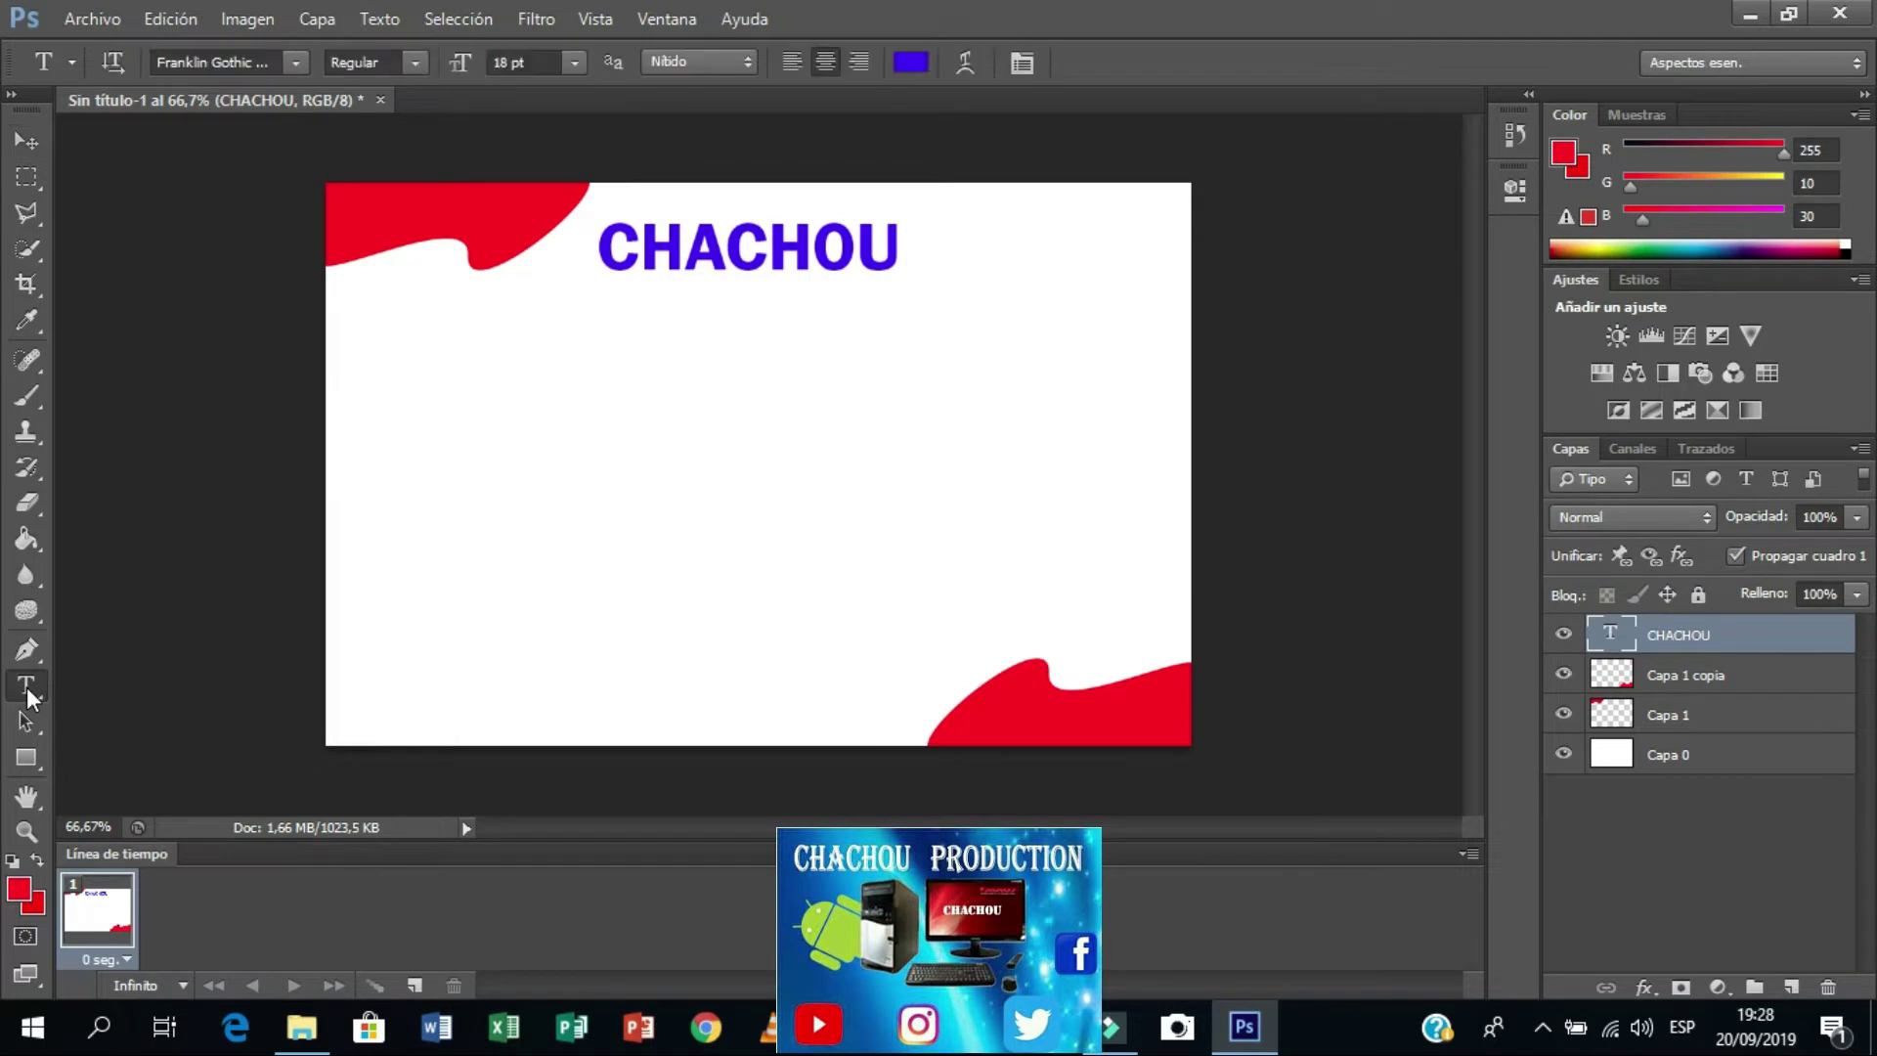
pyautogui.click(768, 368)
pyautogui.write('P')
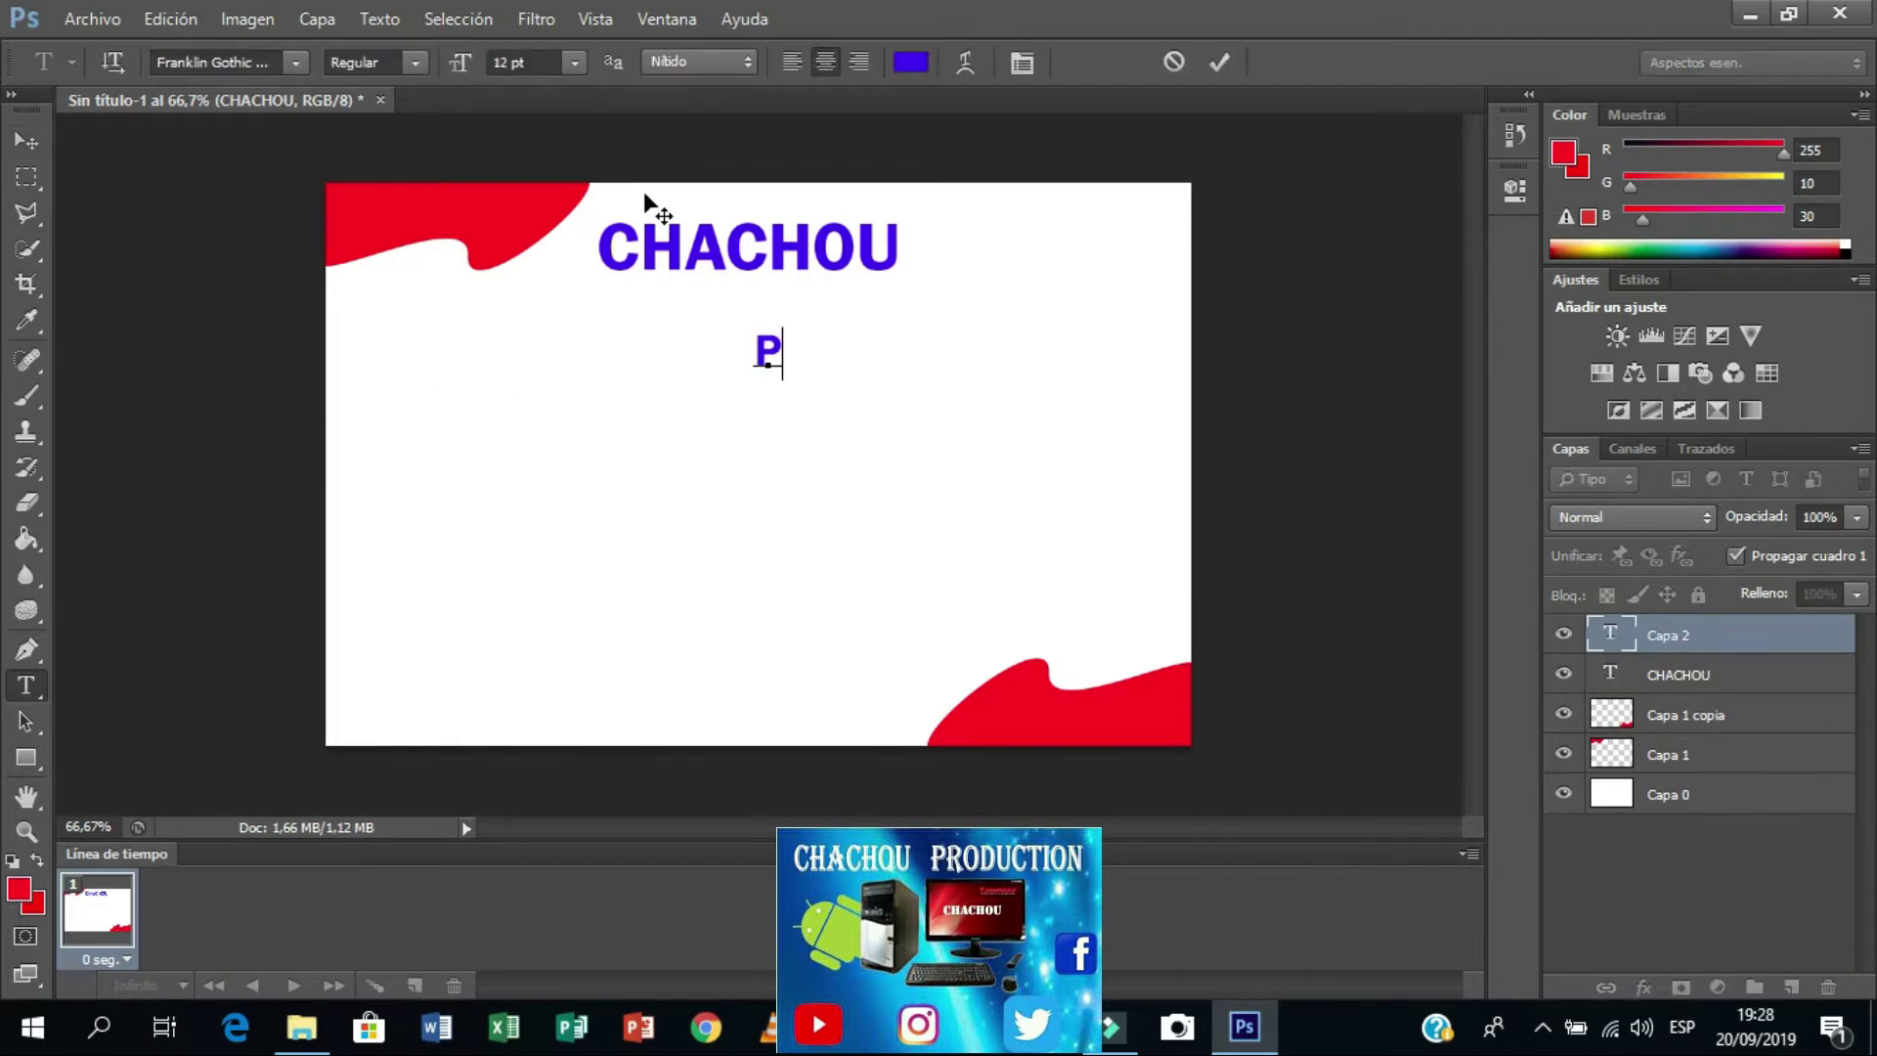
pyautogui.write('ro')
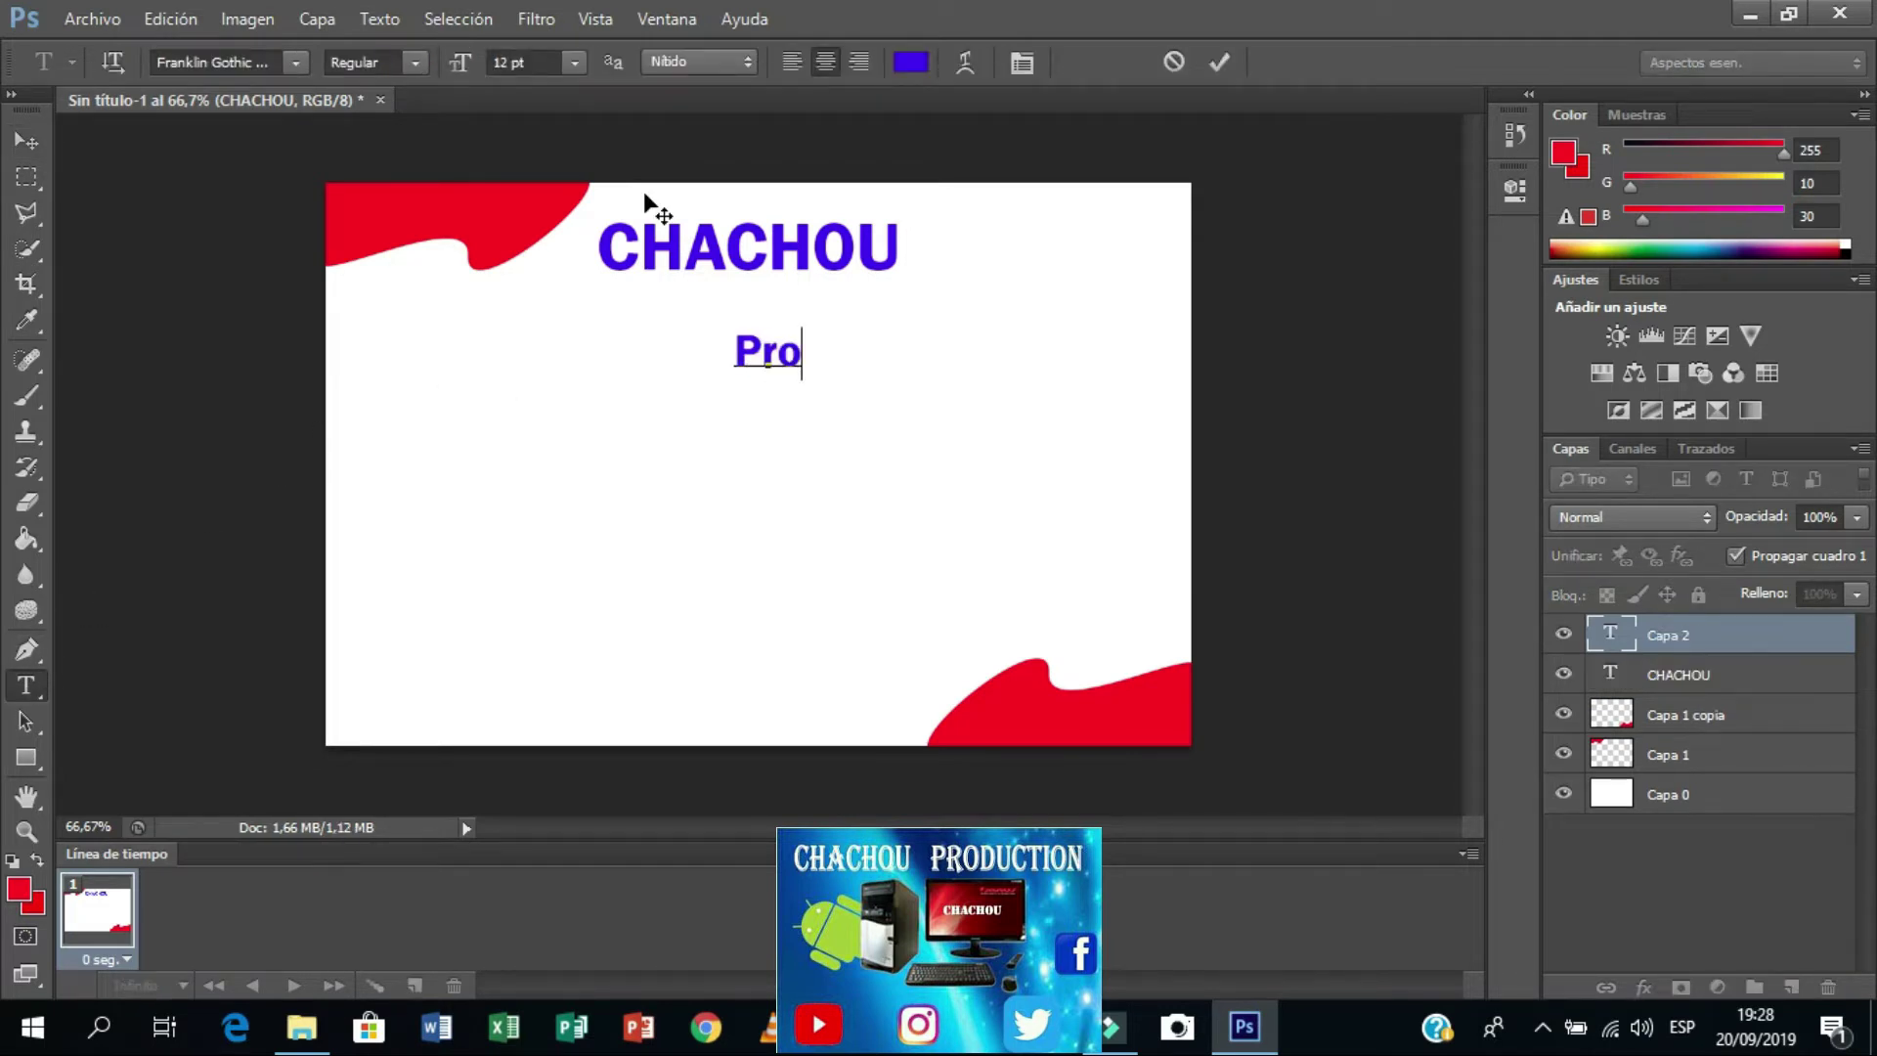
pyautogui.write('duction SA')
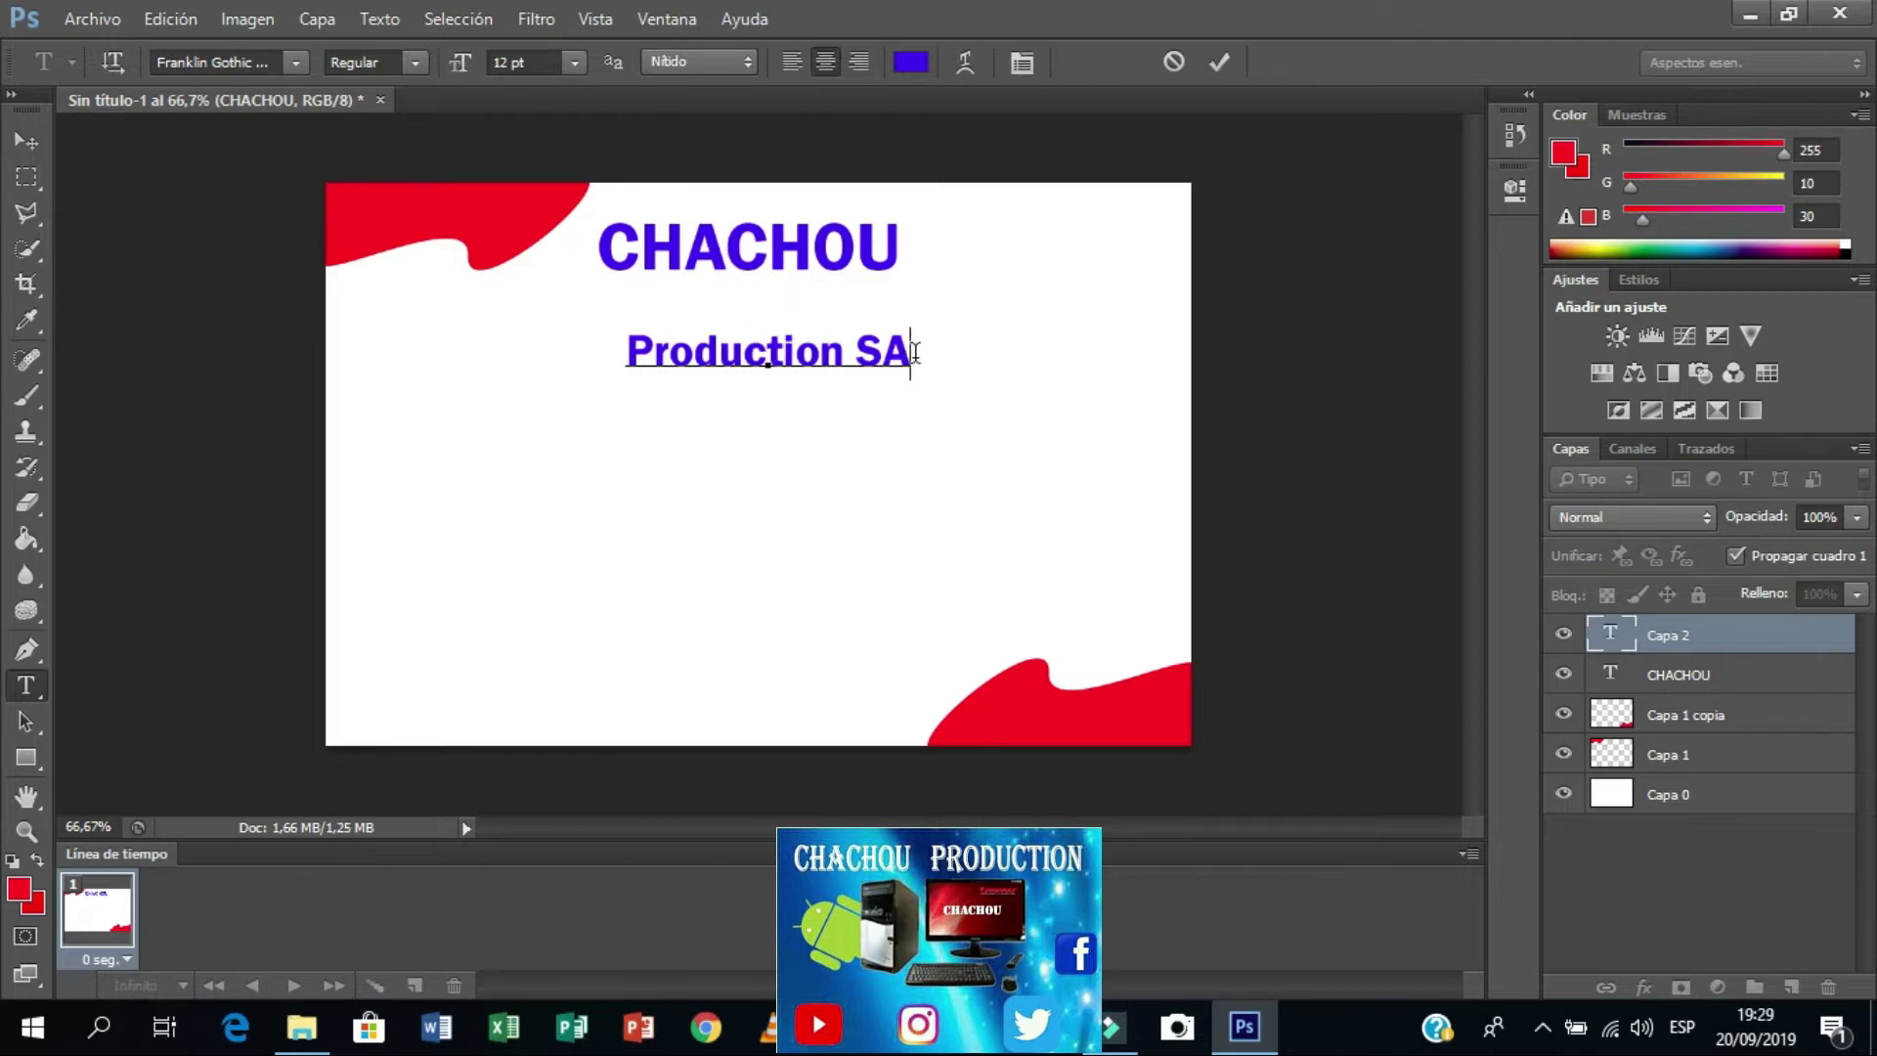
pyautogui.click(910, 62)
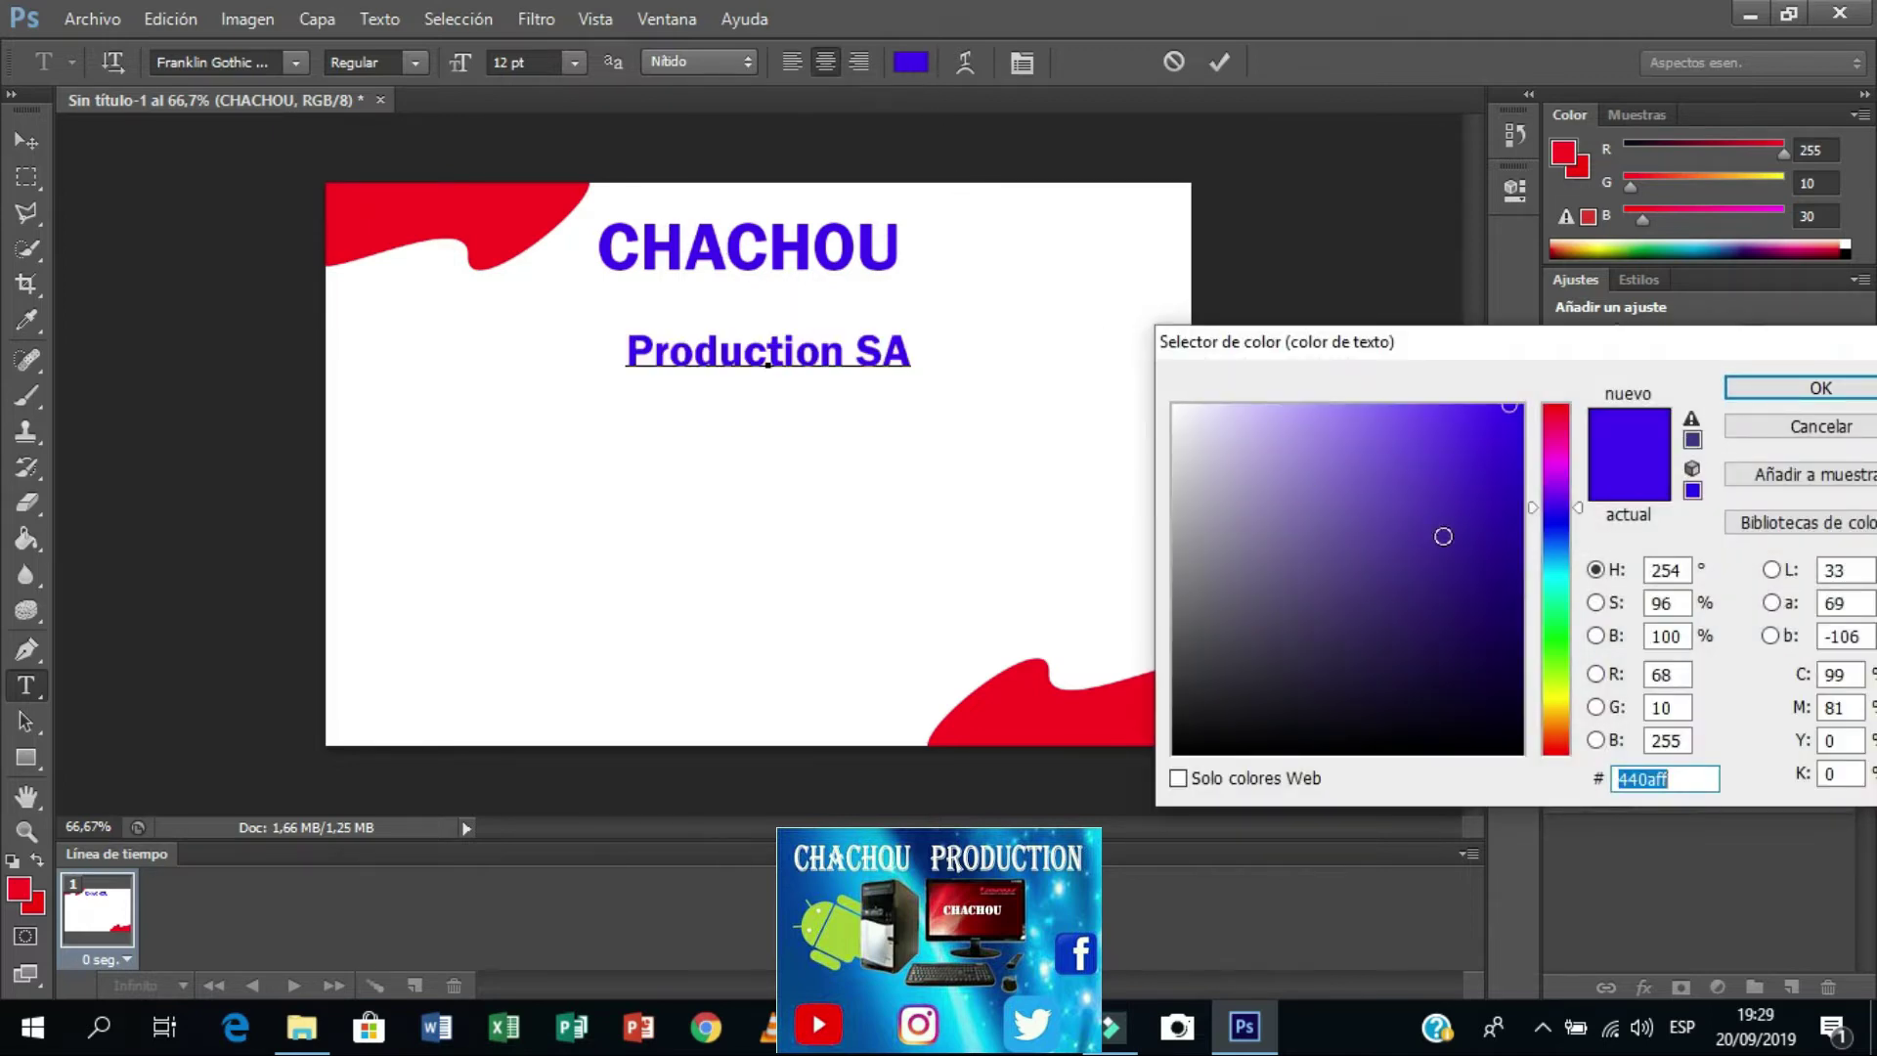
pyautogui.click(1563, 571)
pyautogui.click(1179, 748)
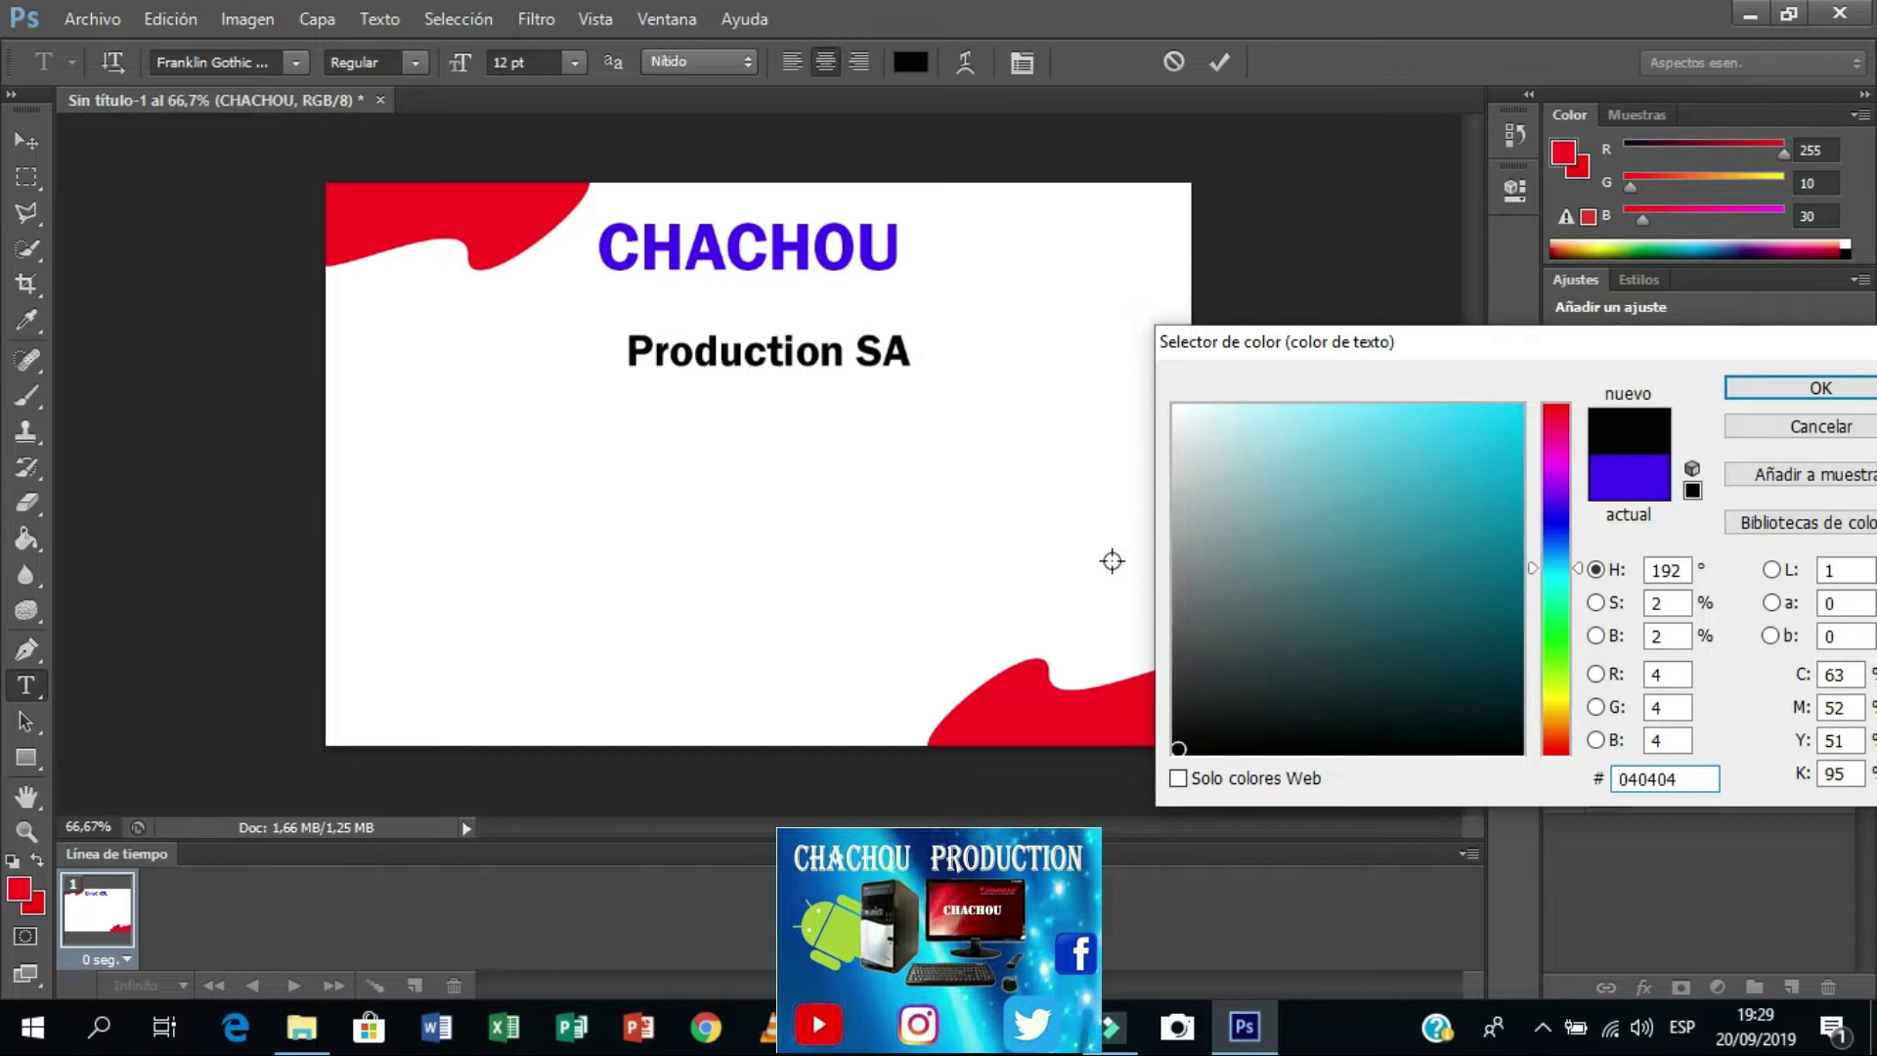
pyautogui.click(1785, 387)
# Step: Retype the title as 'CHU' and nudge Production SA up beneath it
pyautogui.hotkey('ctrl', 'Return')
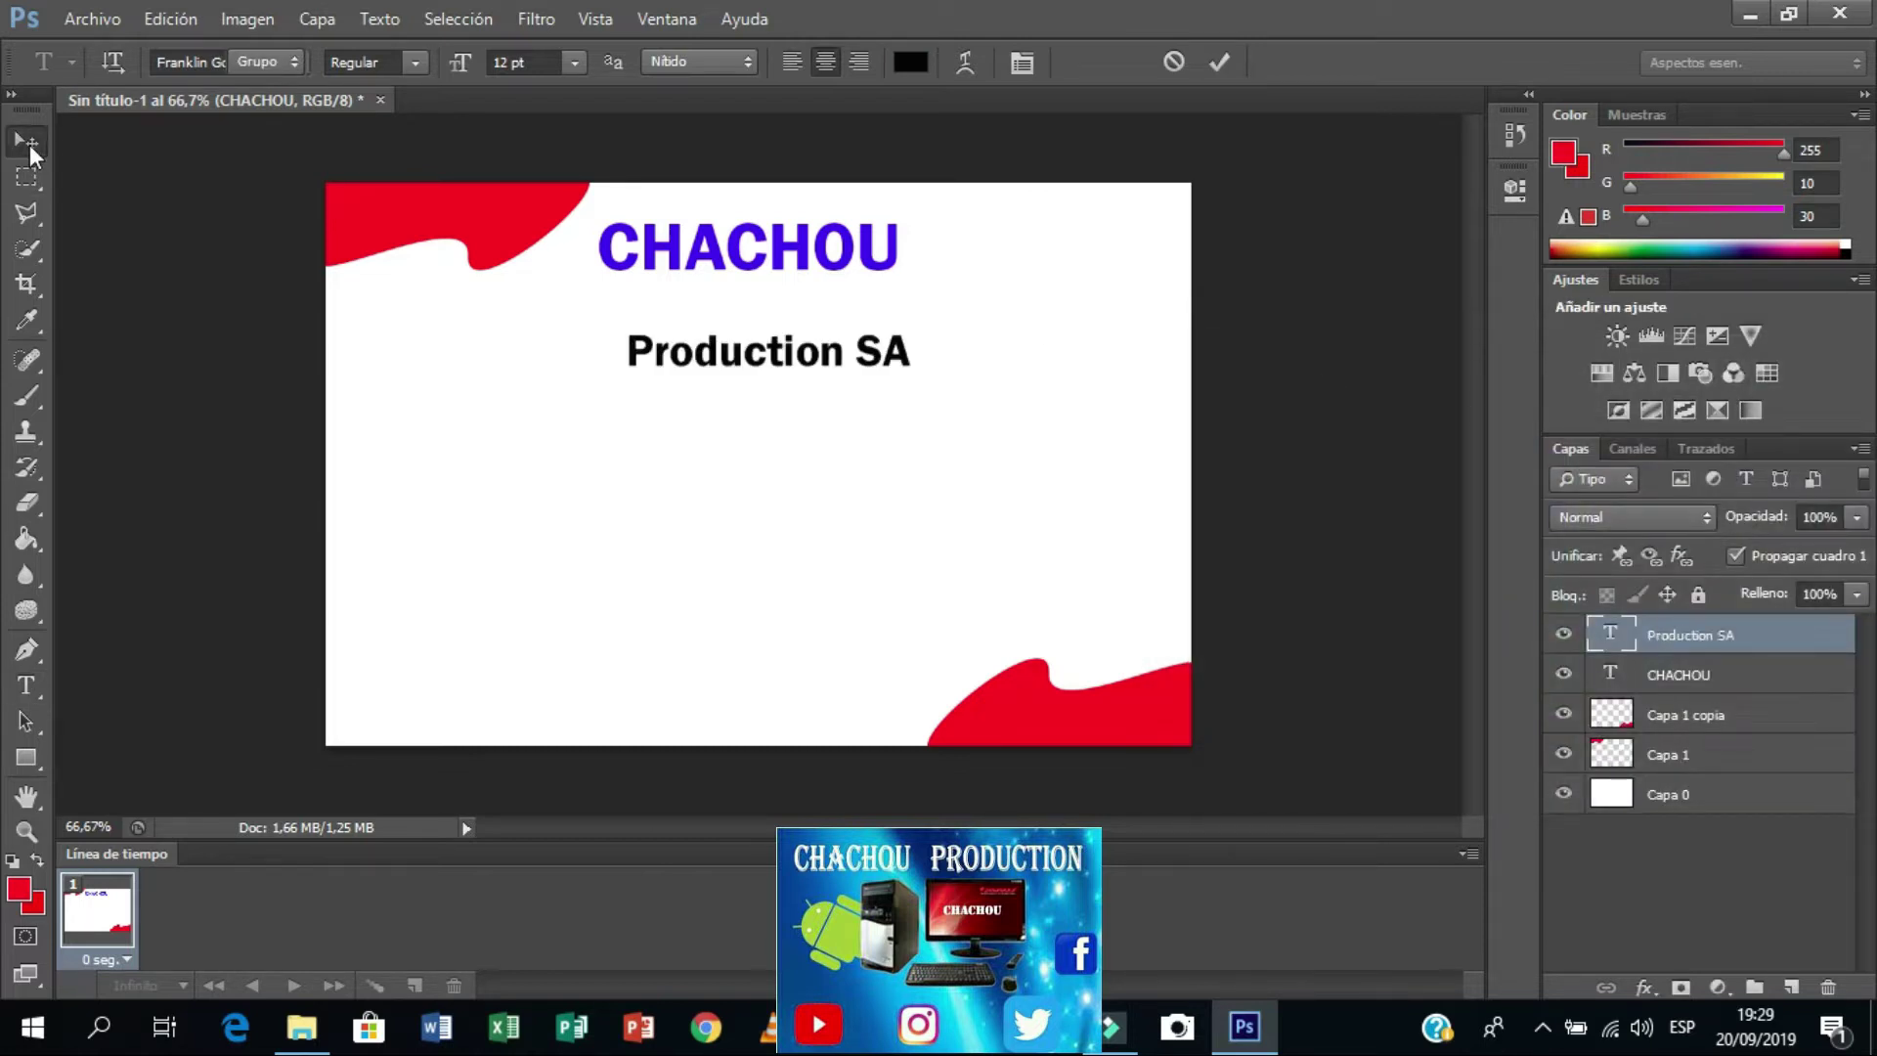
pyautogui.click(897, 242)
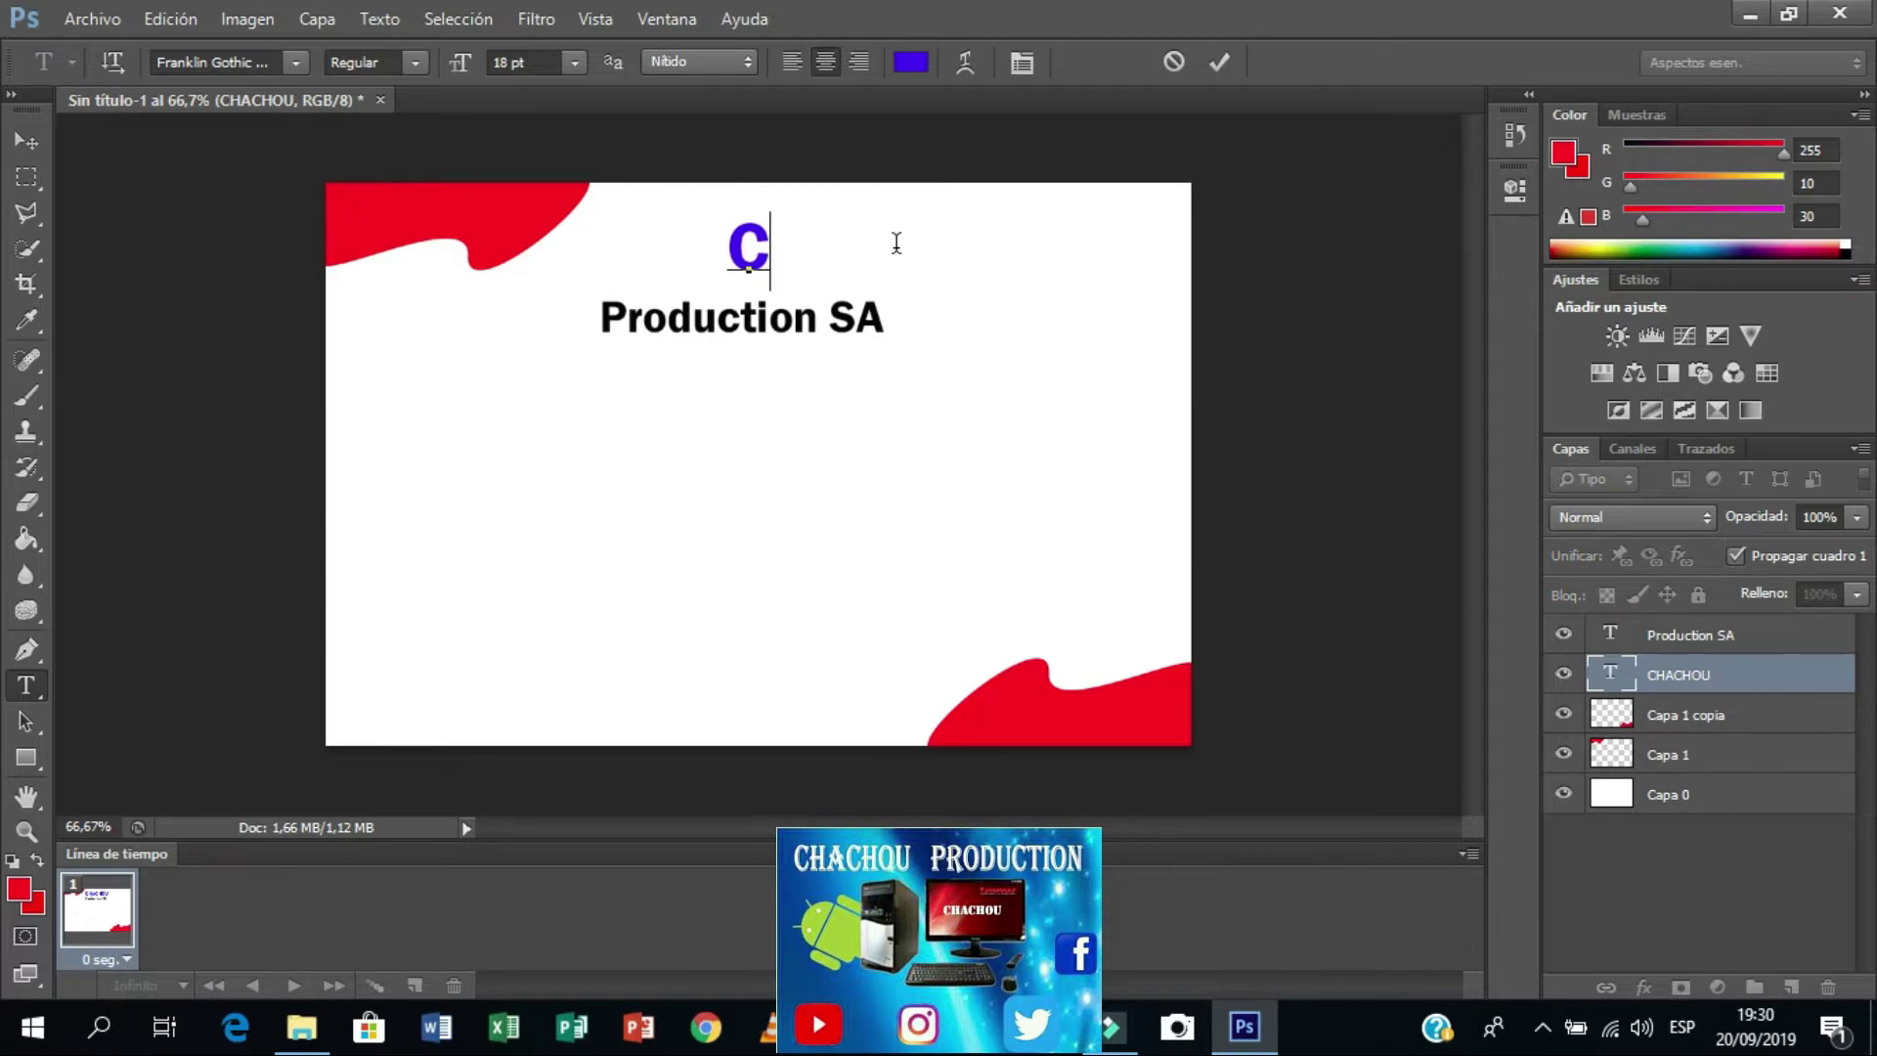
pyautogui.write('H')
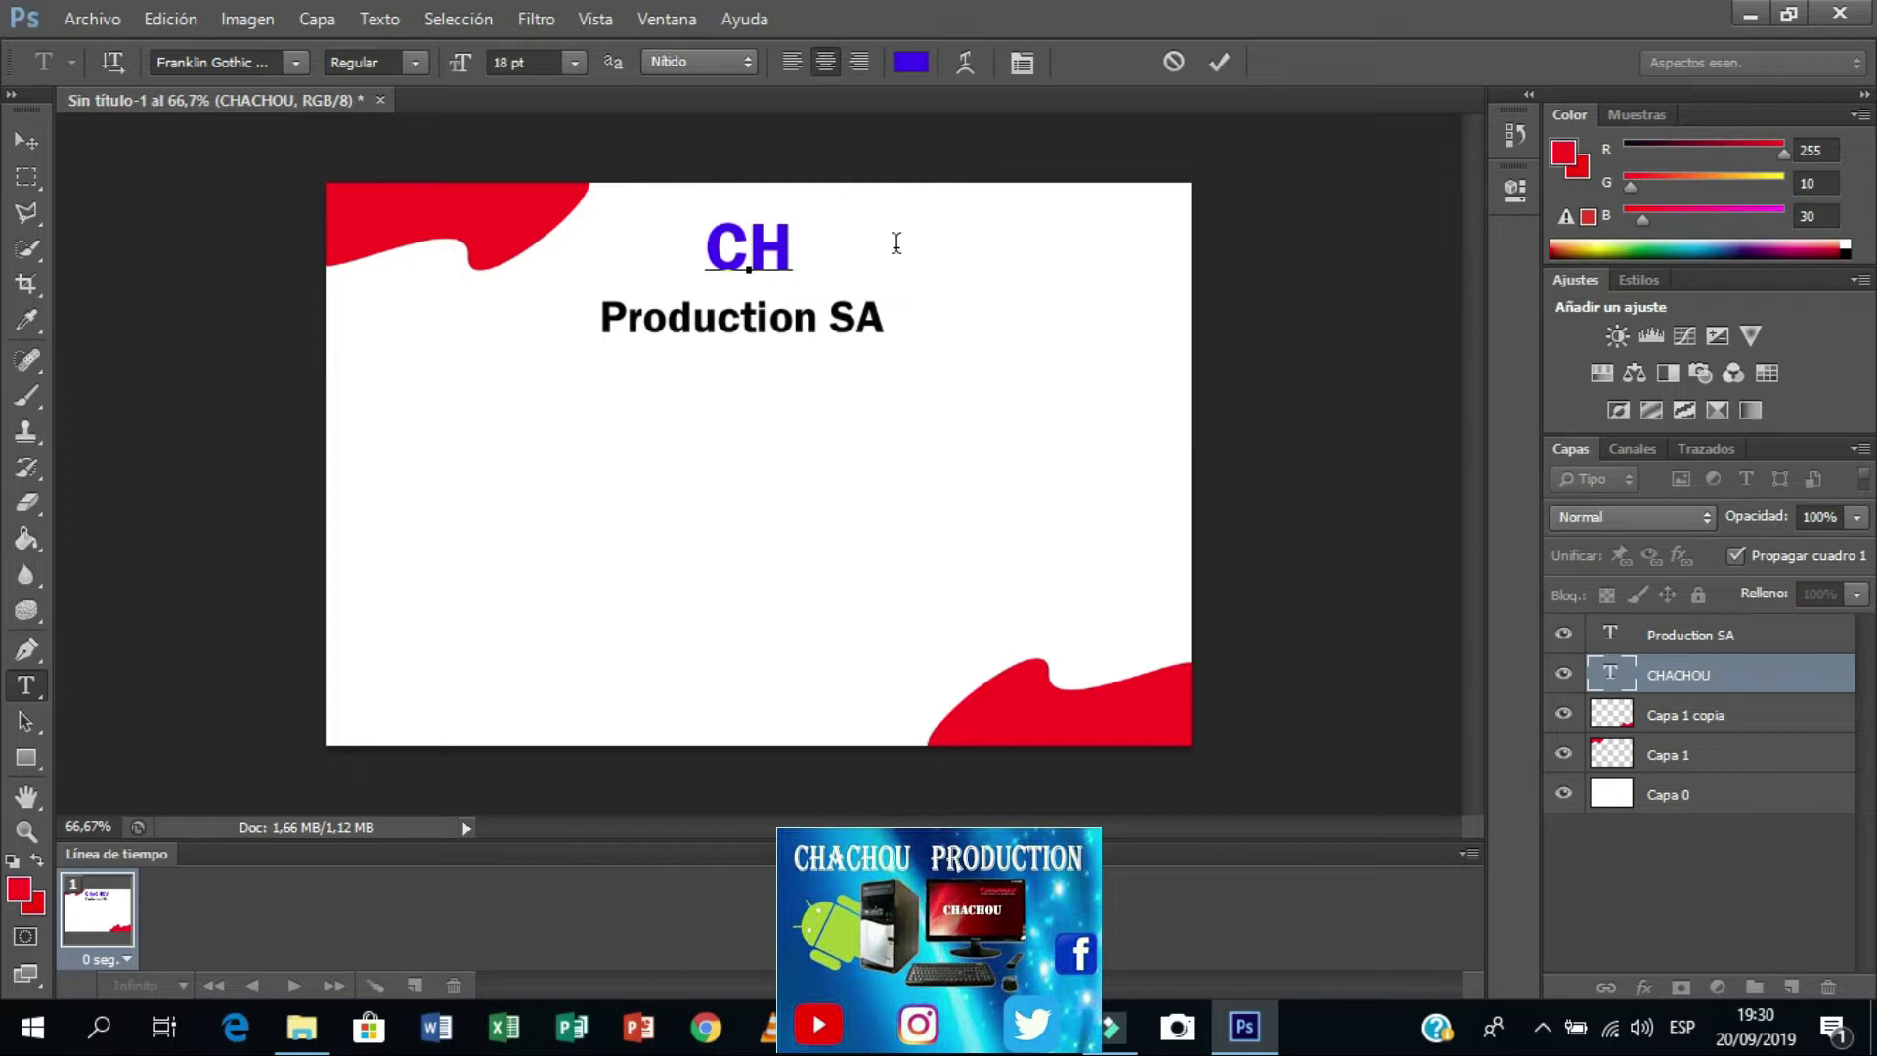
pyautogui.write('U')
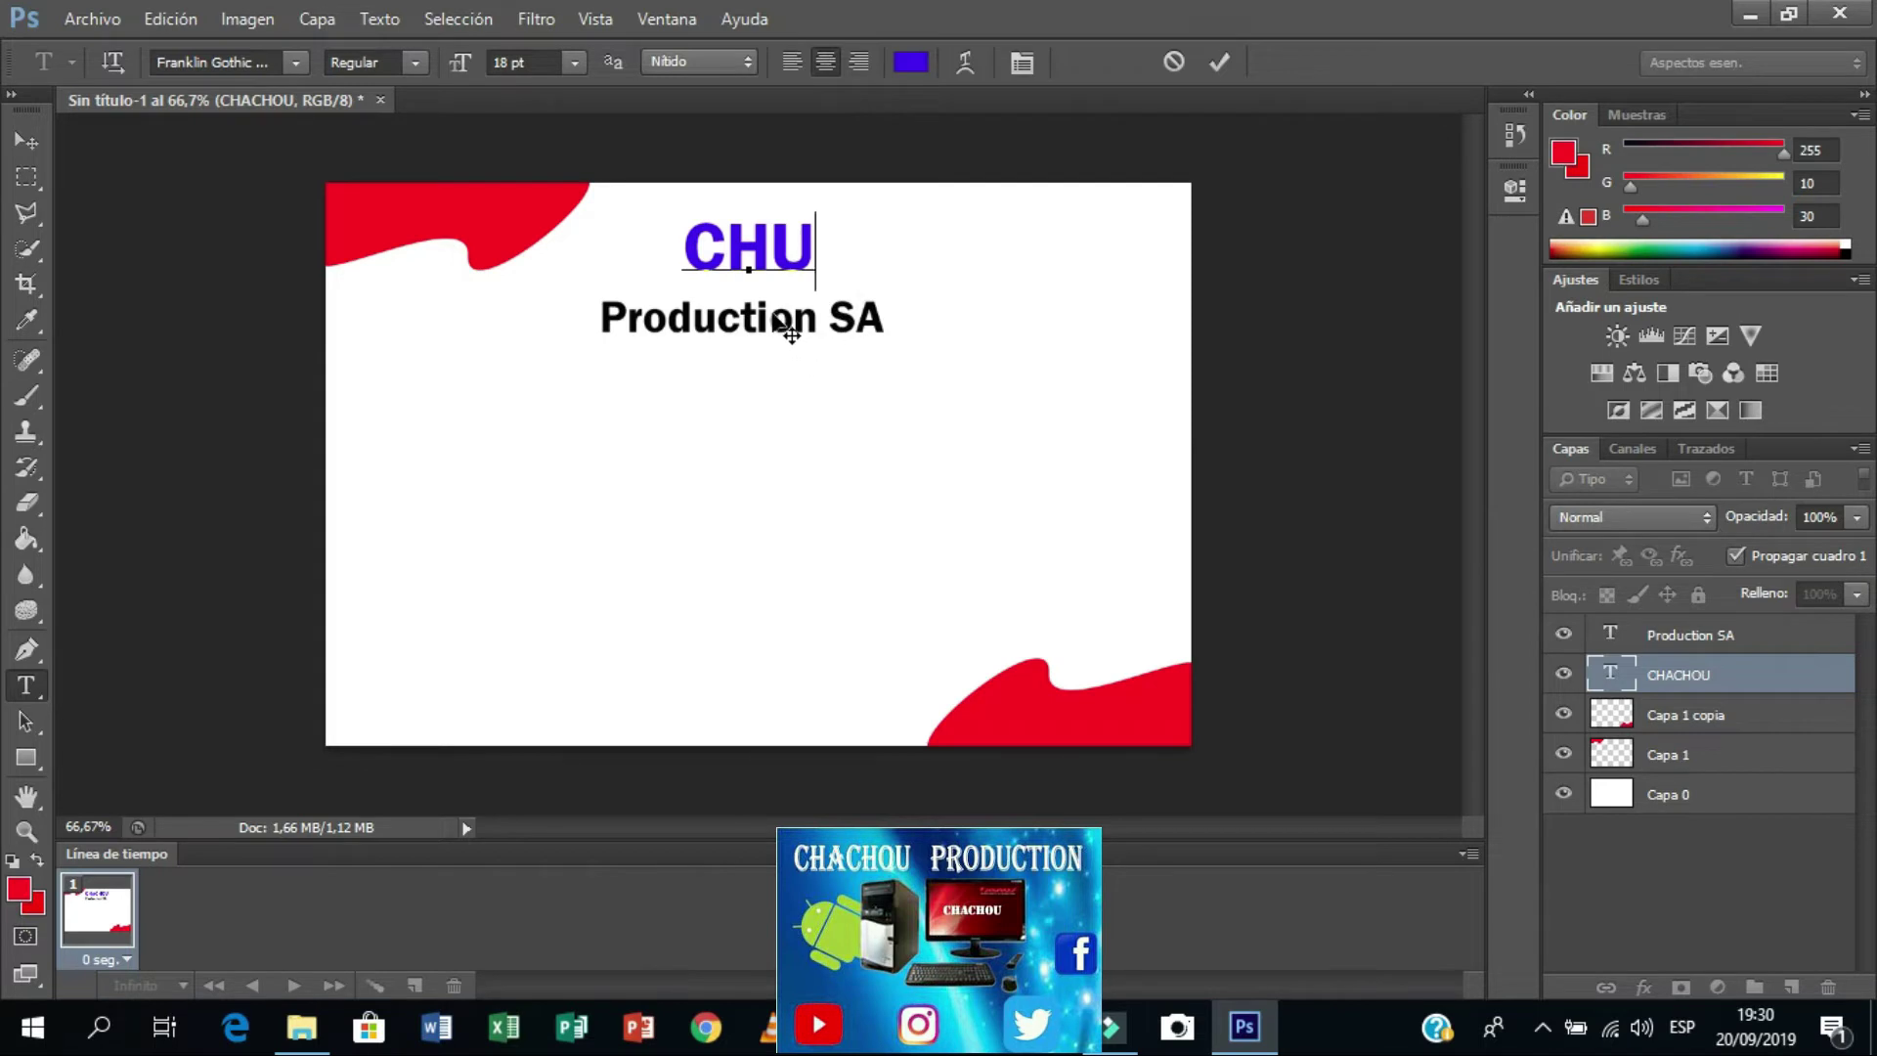
pyautogui.click(27, 142)
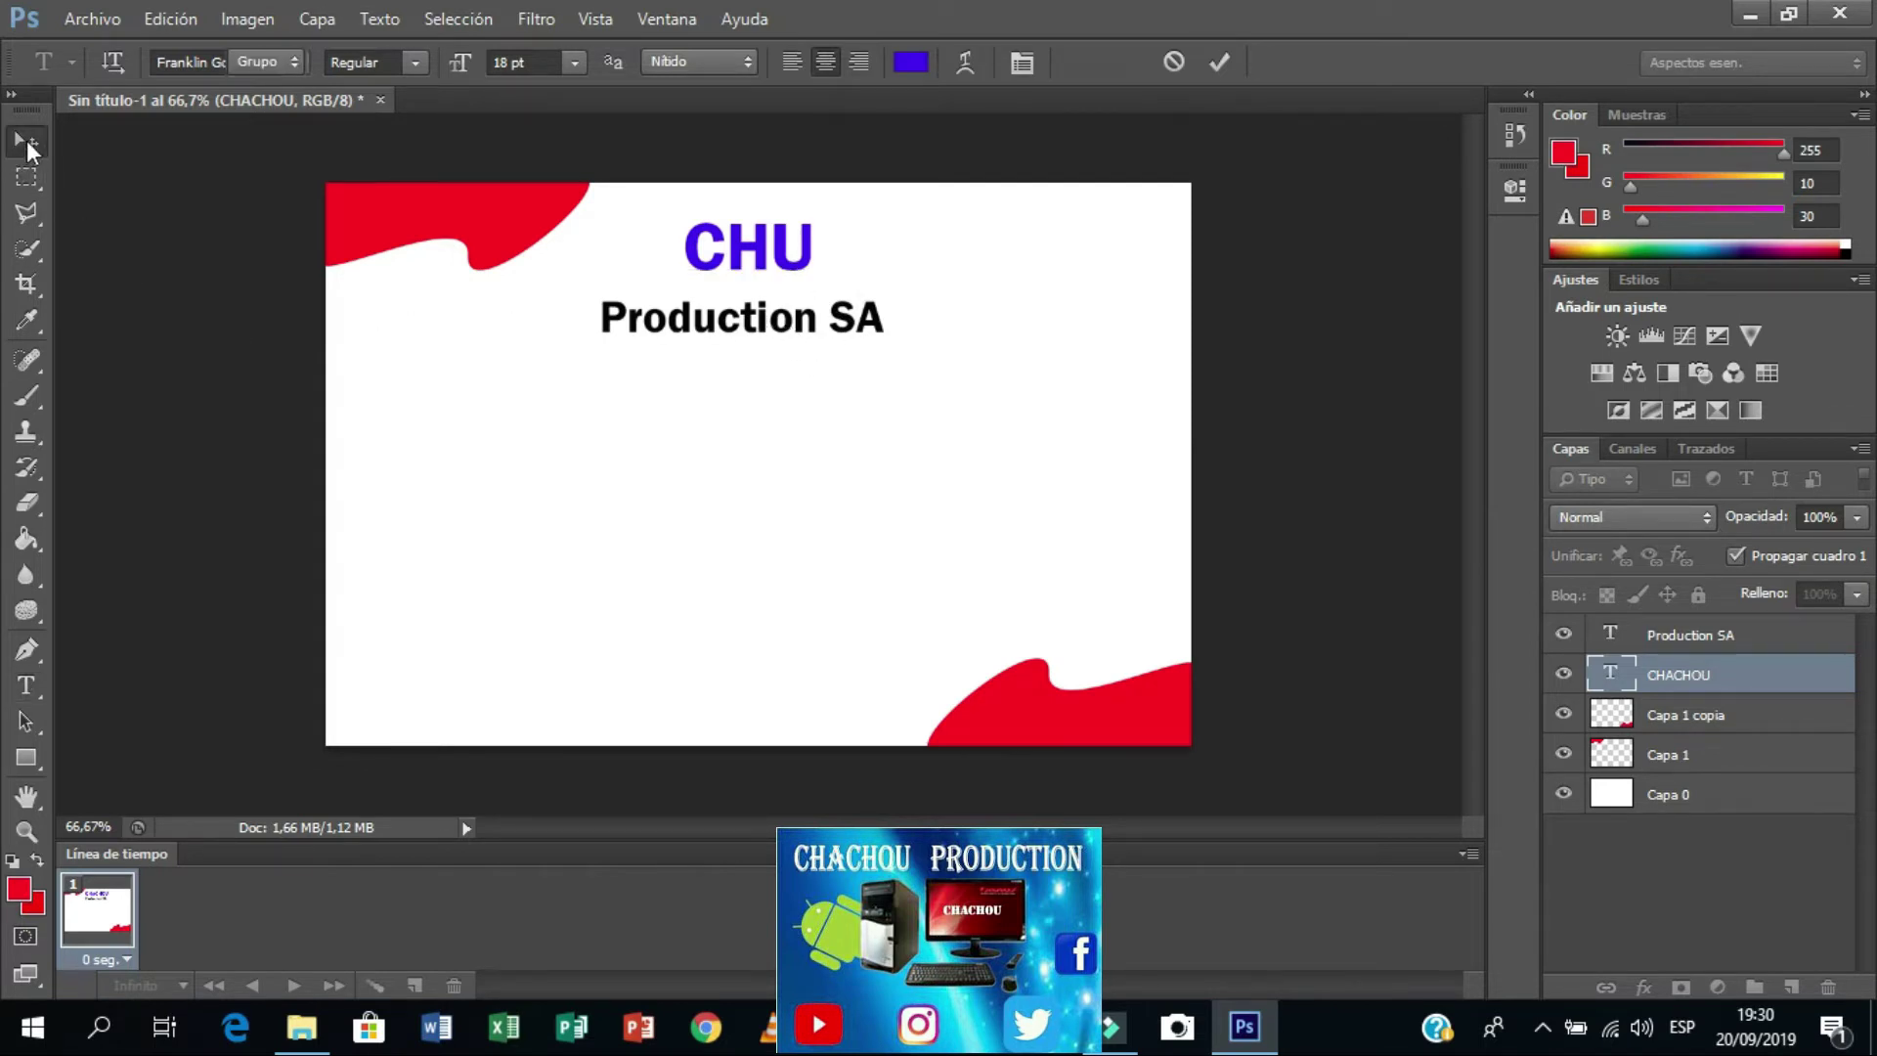
pyautogui.moveTo(802, 319); pyautogui.dragTo(802, 301)
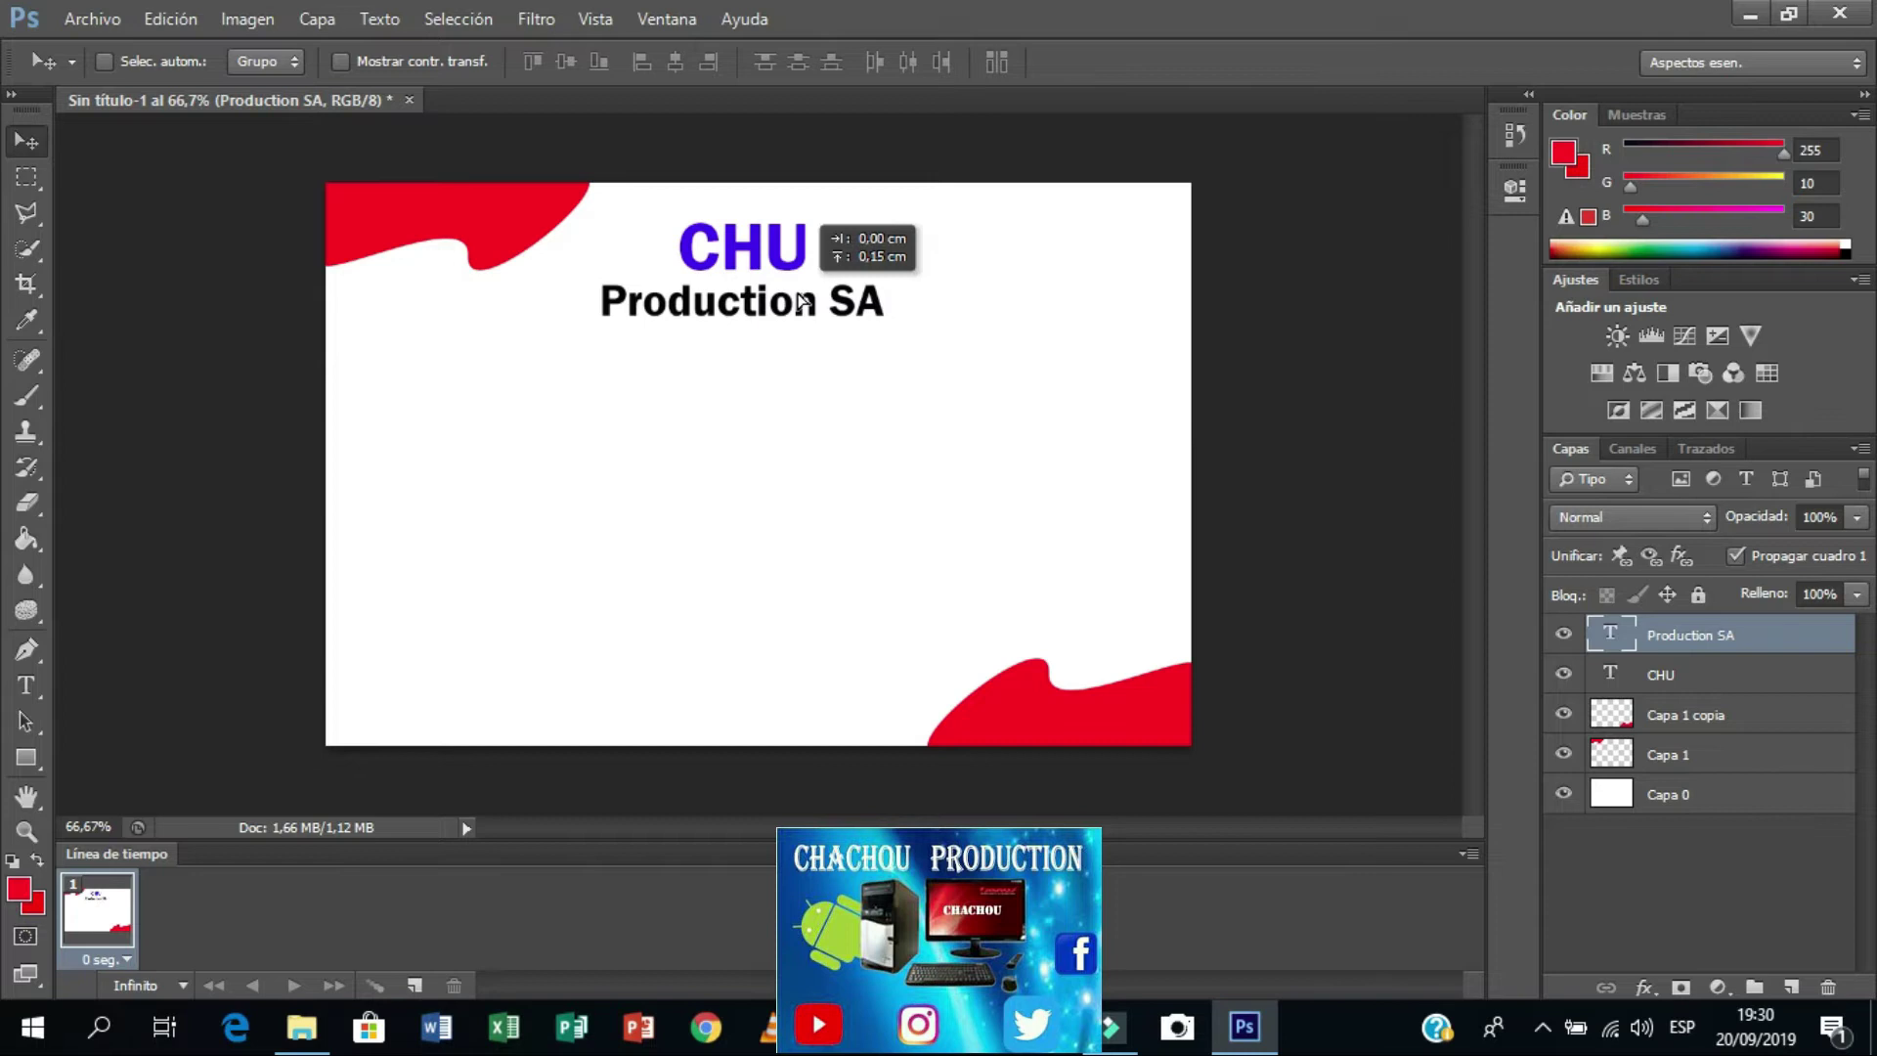
# Step: Open the FB_IMG logo image from the Álbum de cámara folder
pyautogui.click(88, 19)
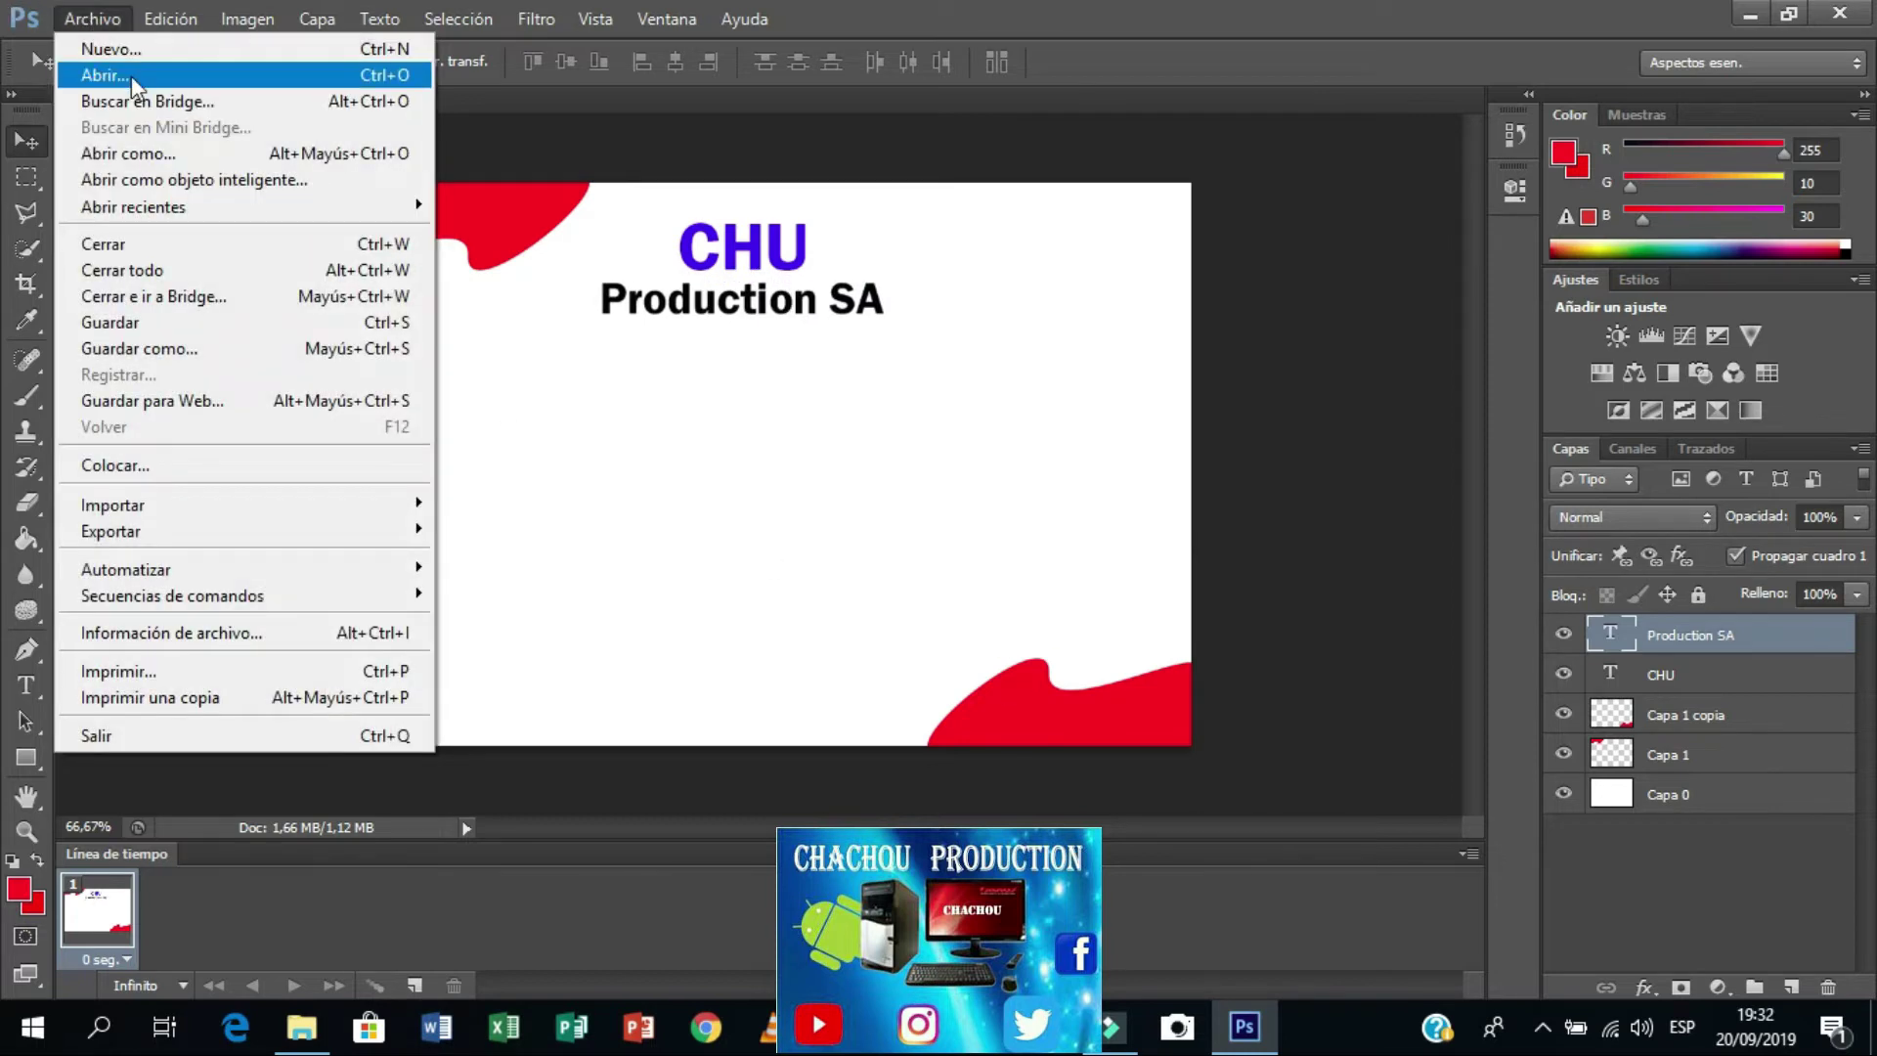
pyautogui.click(132, 74)
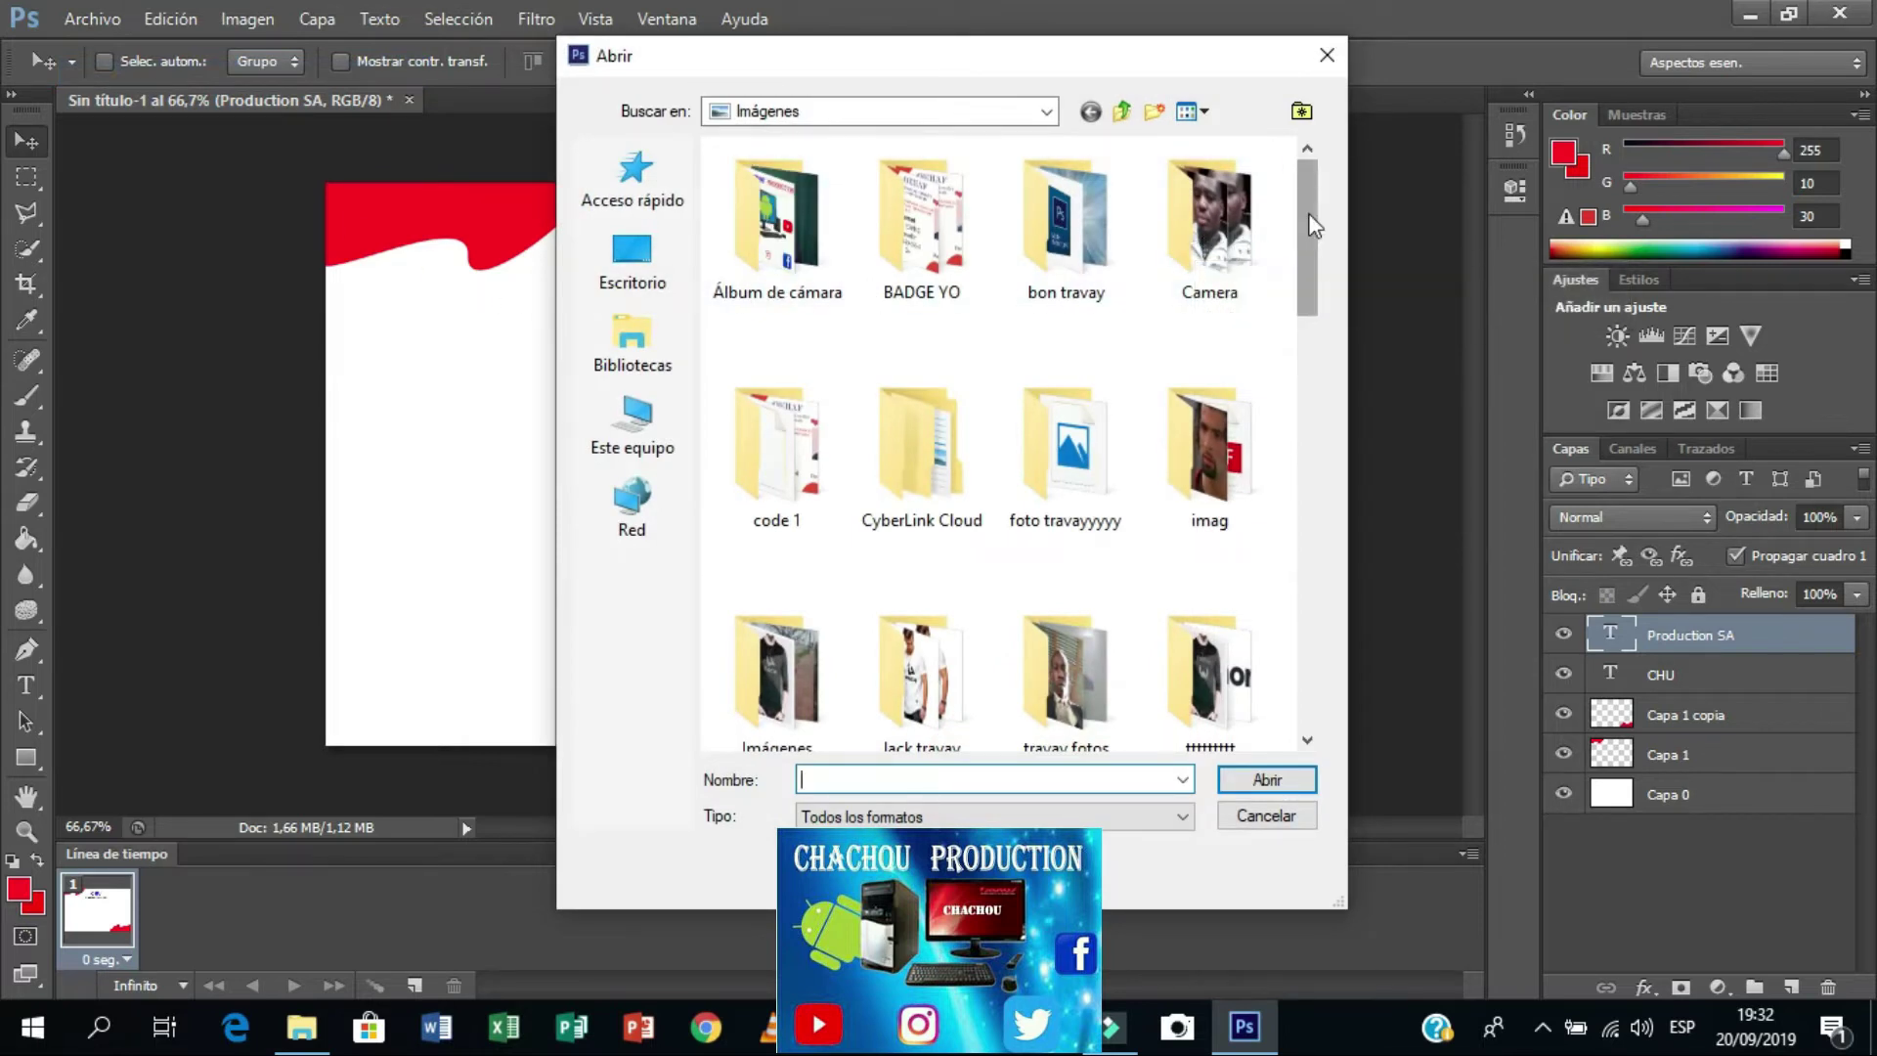
pyautogui.scroll(-2, 1313, 225)
pyautogui.scroll(2, 1076, 294)
pyautogui.doubleClick(799, 198)
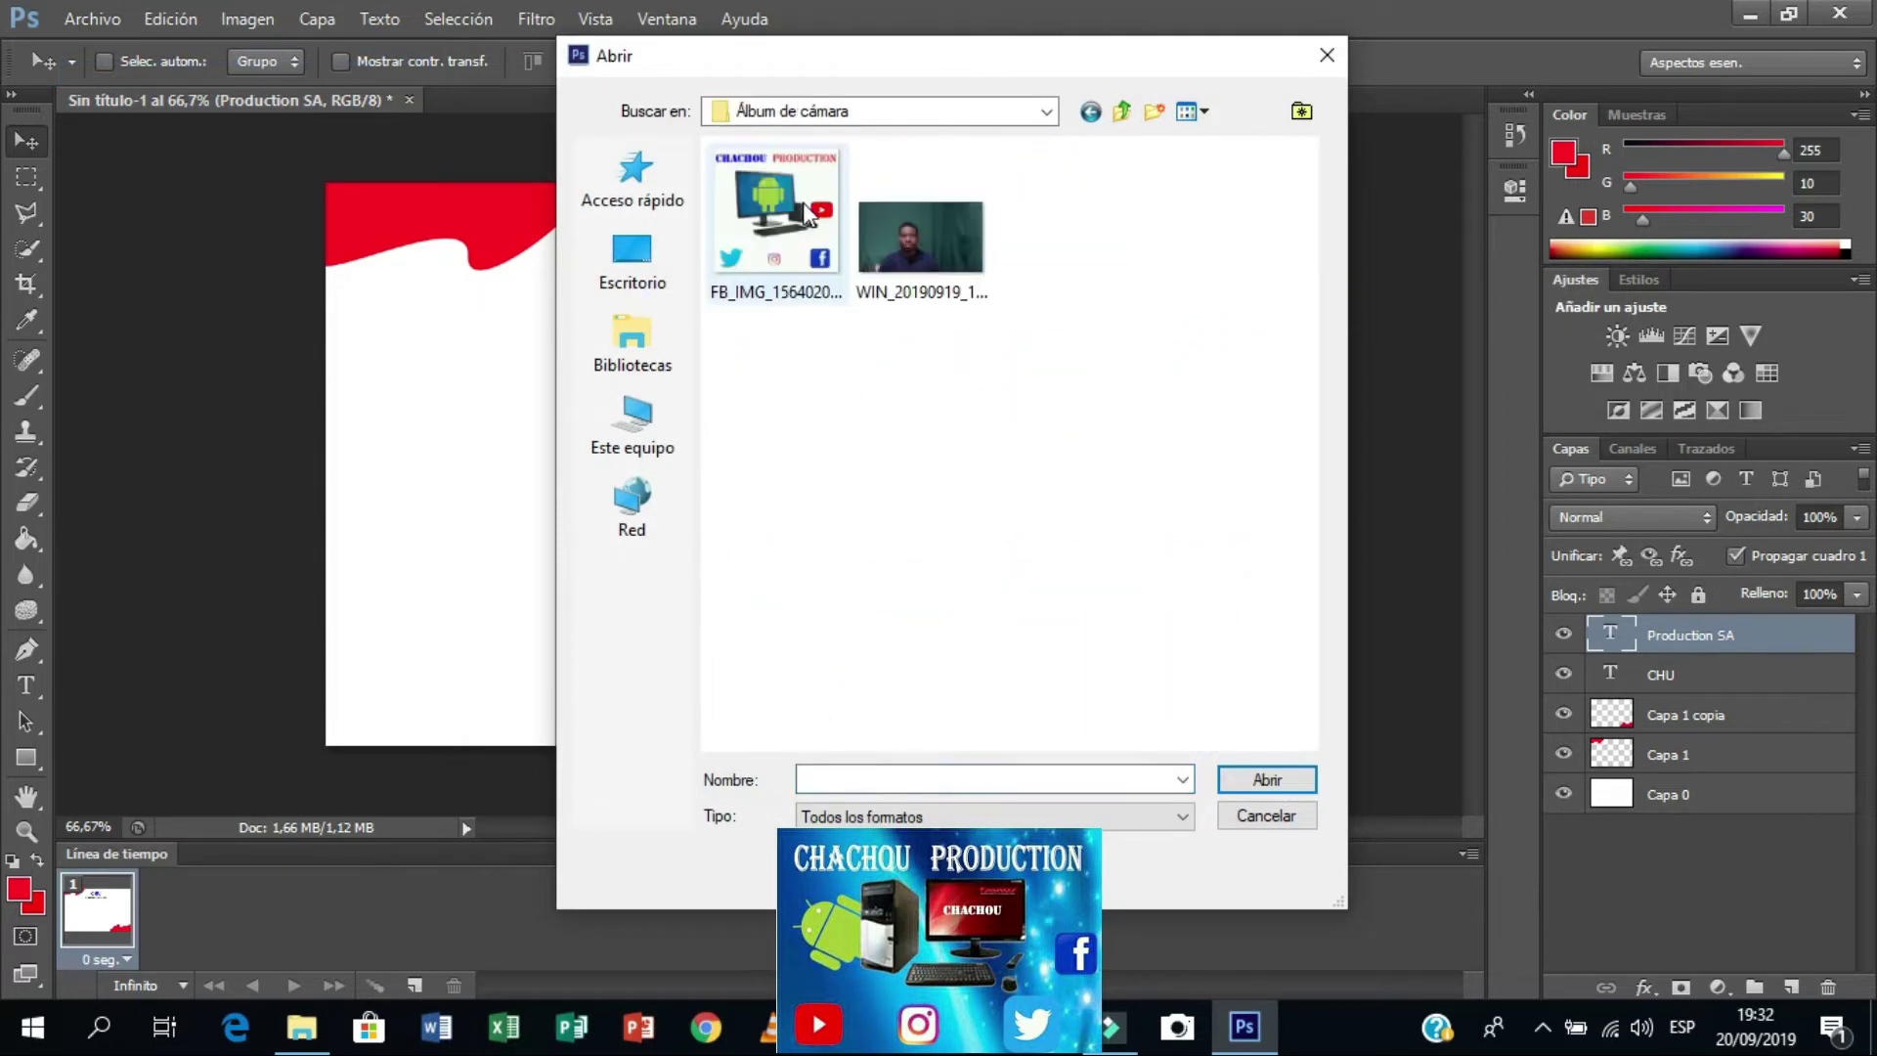
pyautogui.click(801, 201)
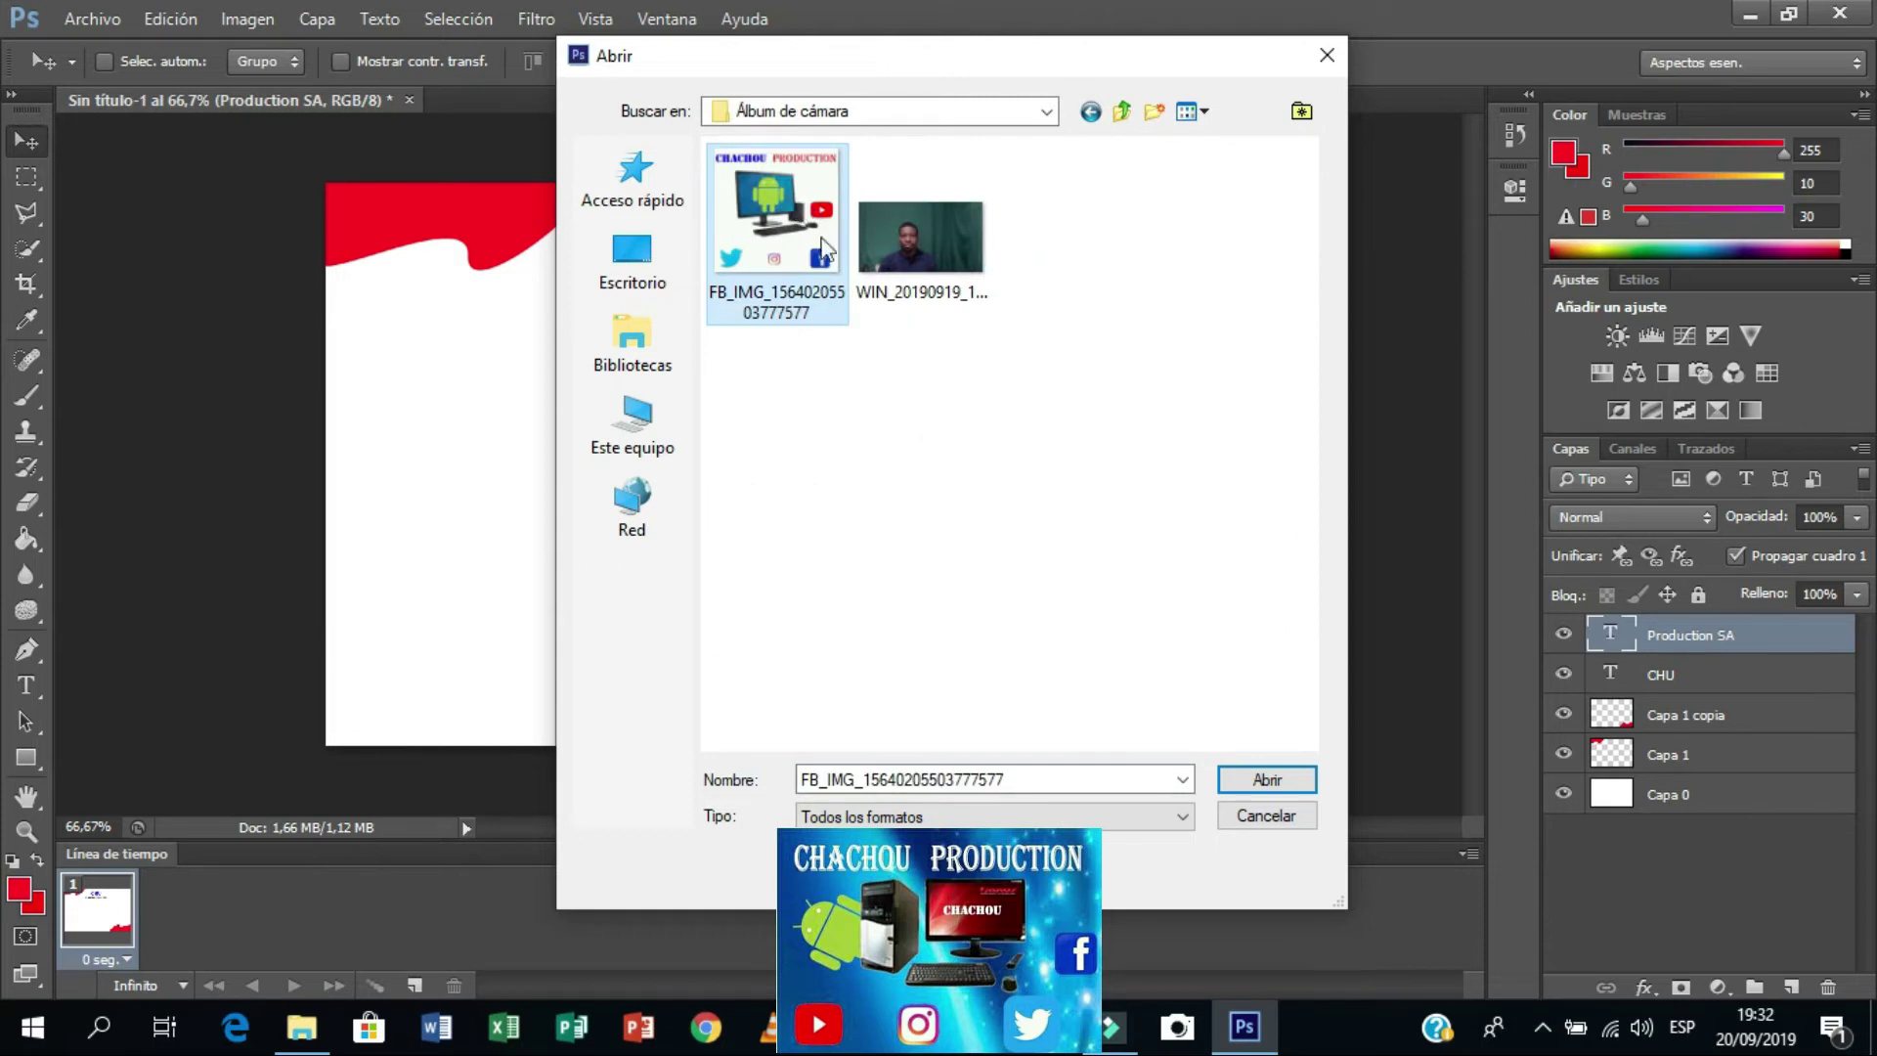
pyautogui.click(1271, 779)
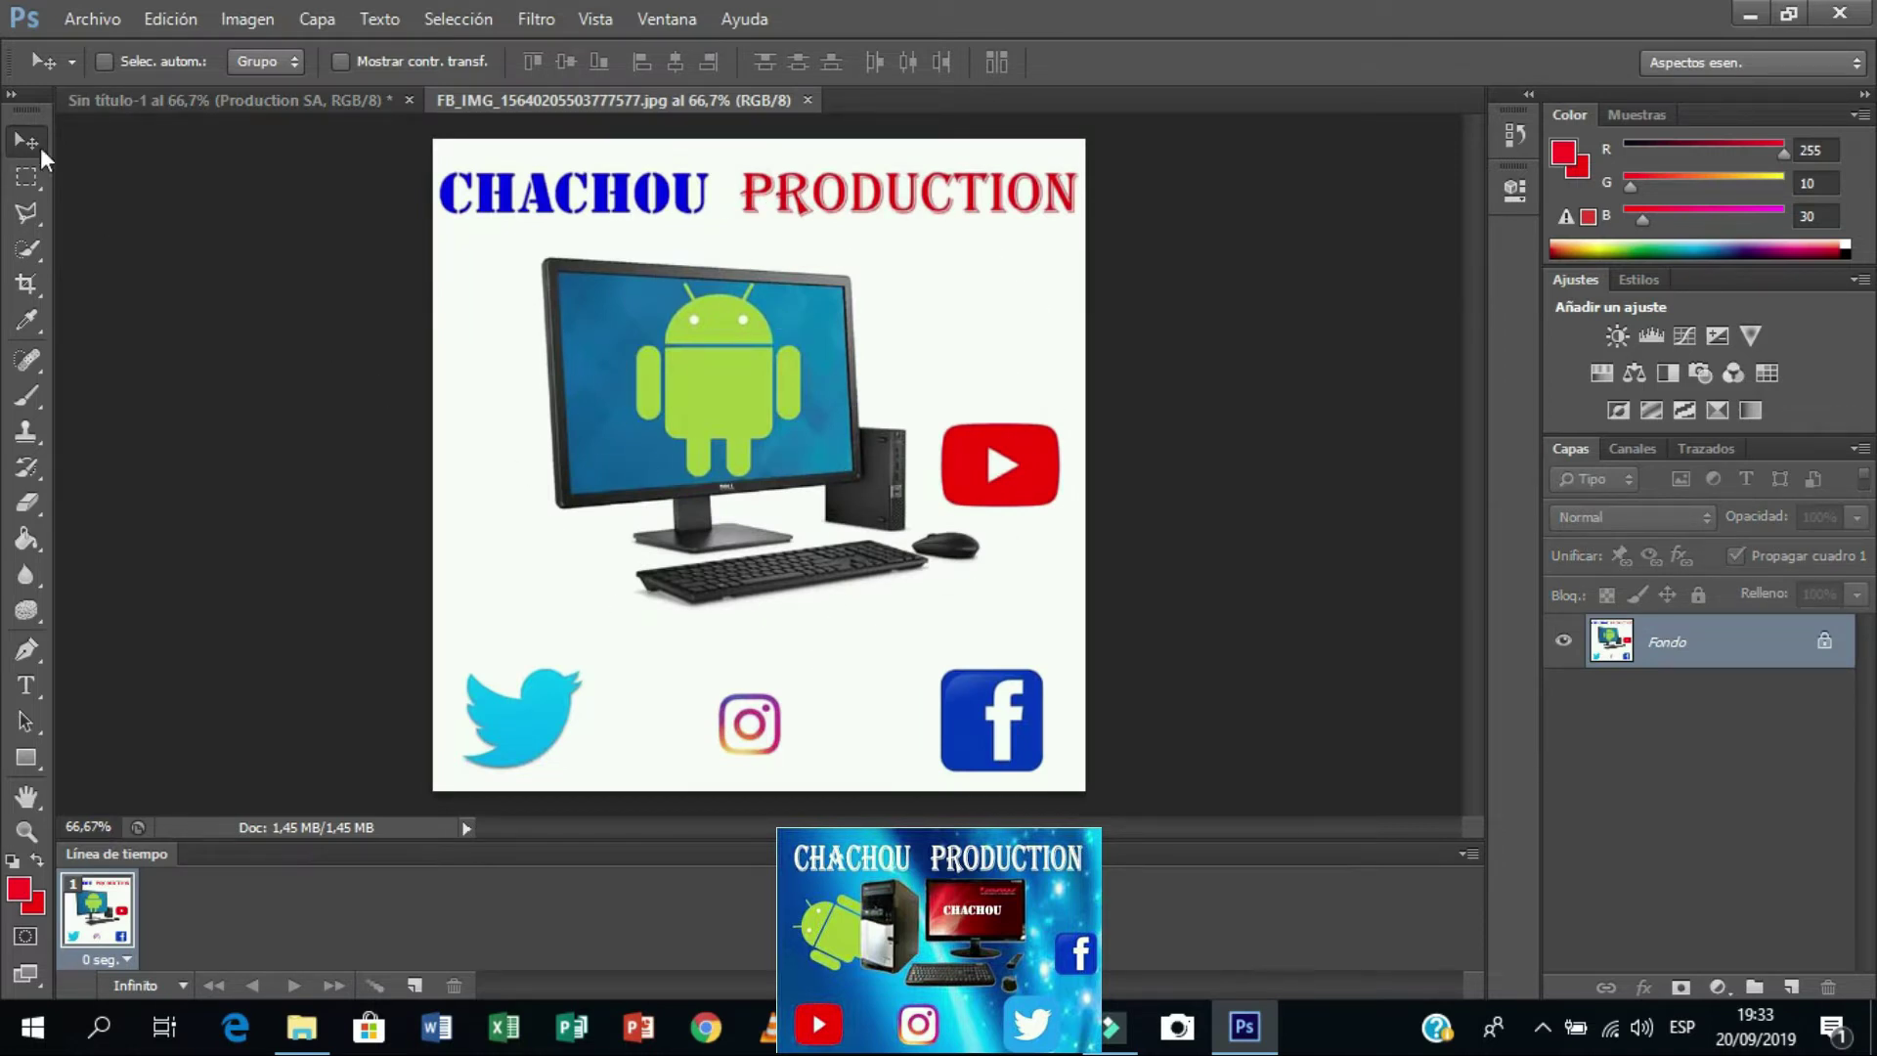
# Step: Unlock the logo background as Capa 0 and delete its white background
pyautogui.click(34, 247)
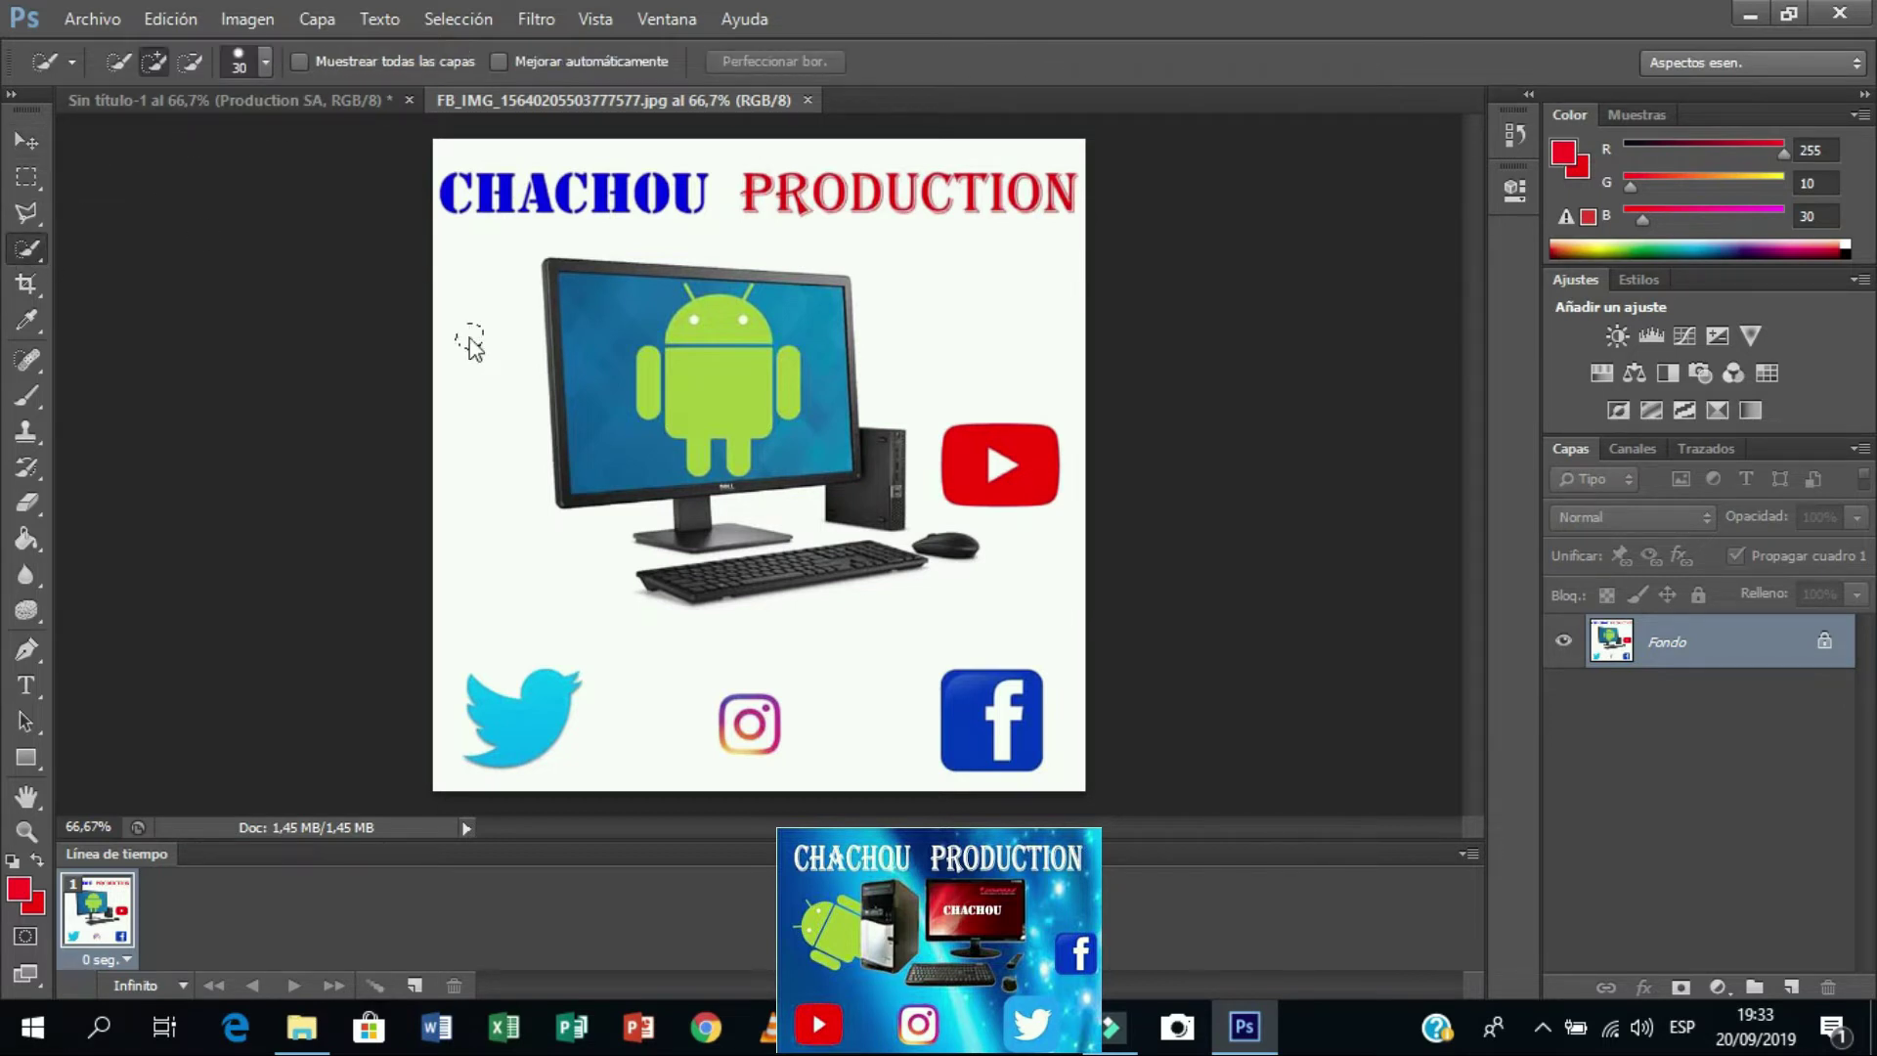
pyautogui.moveTo(470, 343); pyautogui.dragTo(897, 306)
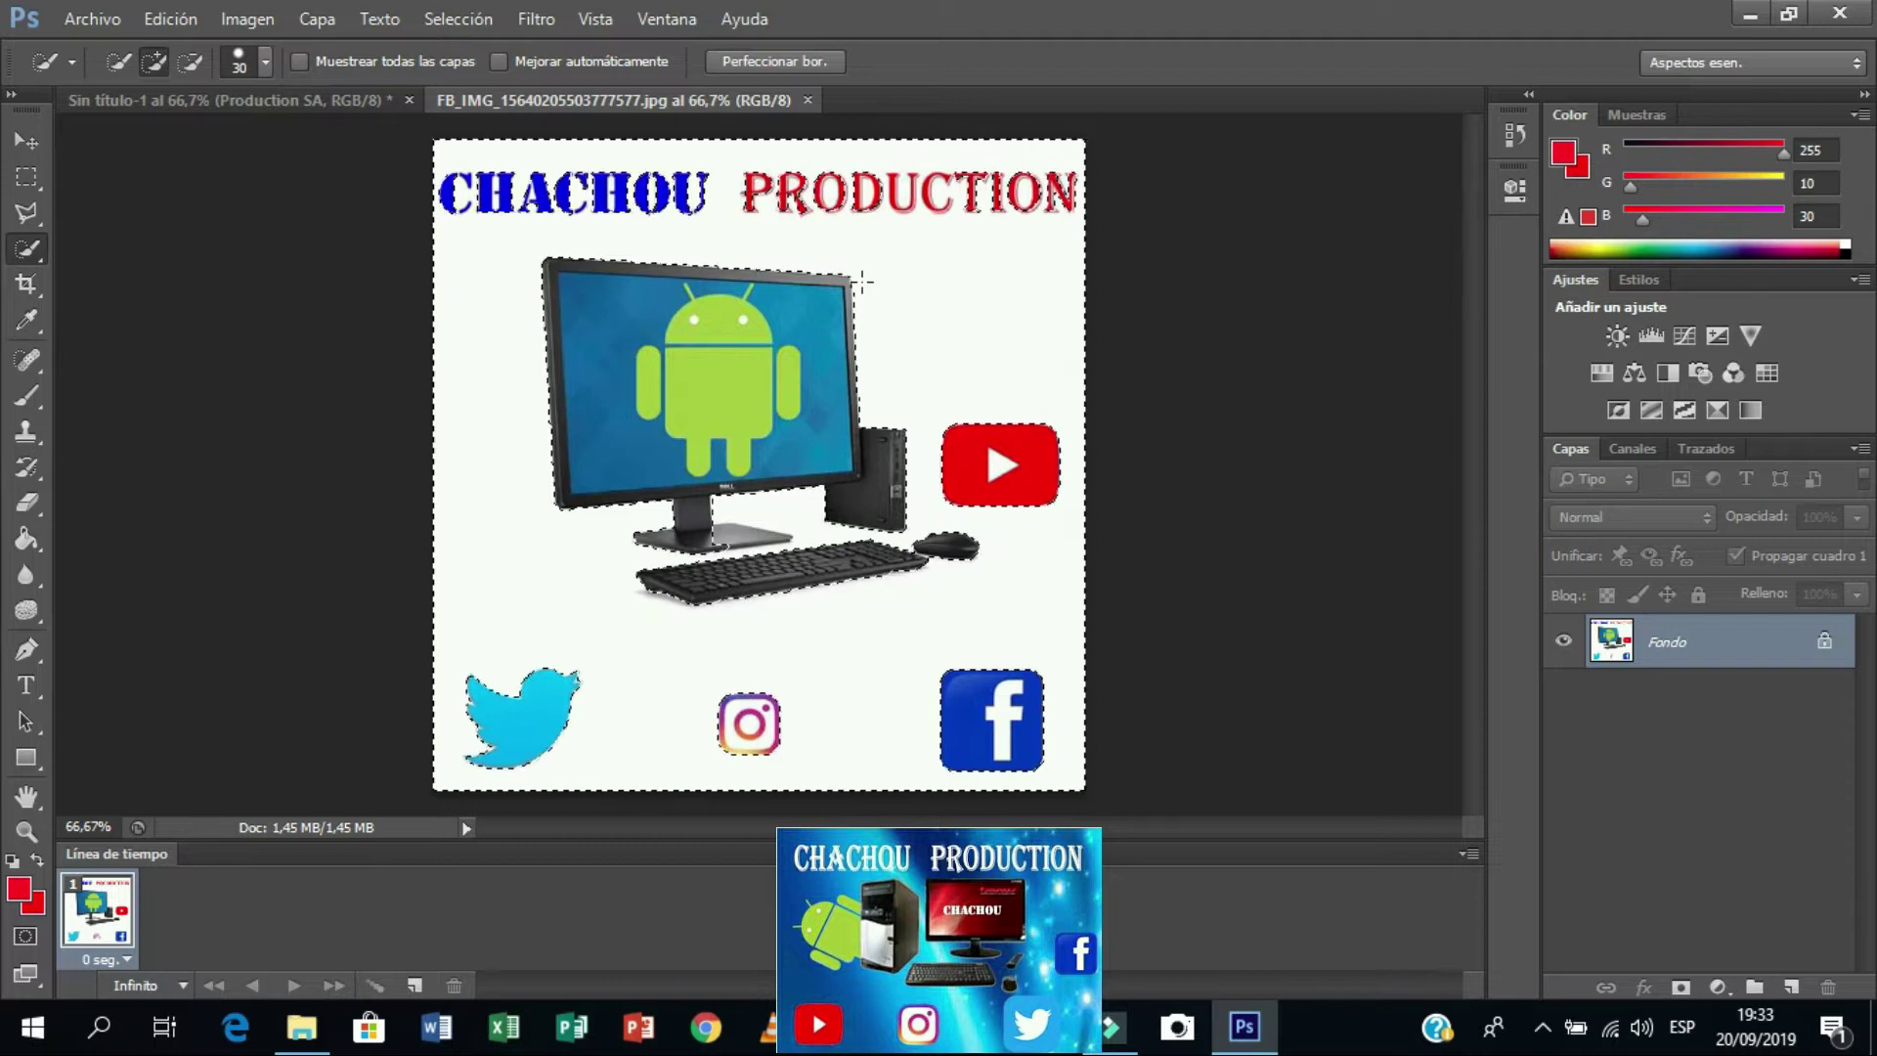
pyautogui.doubleClick(1688, 640)
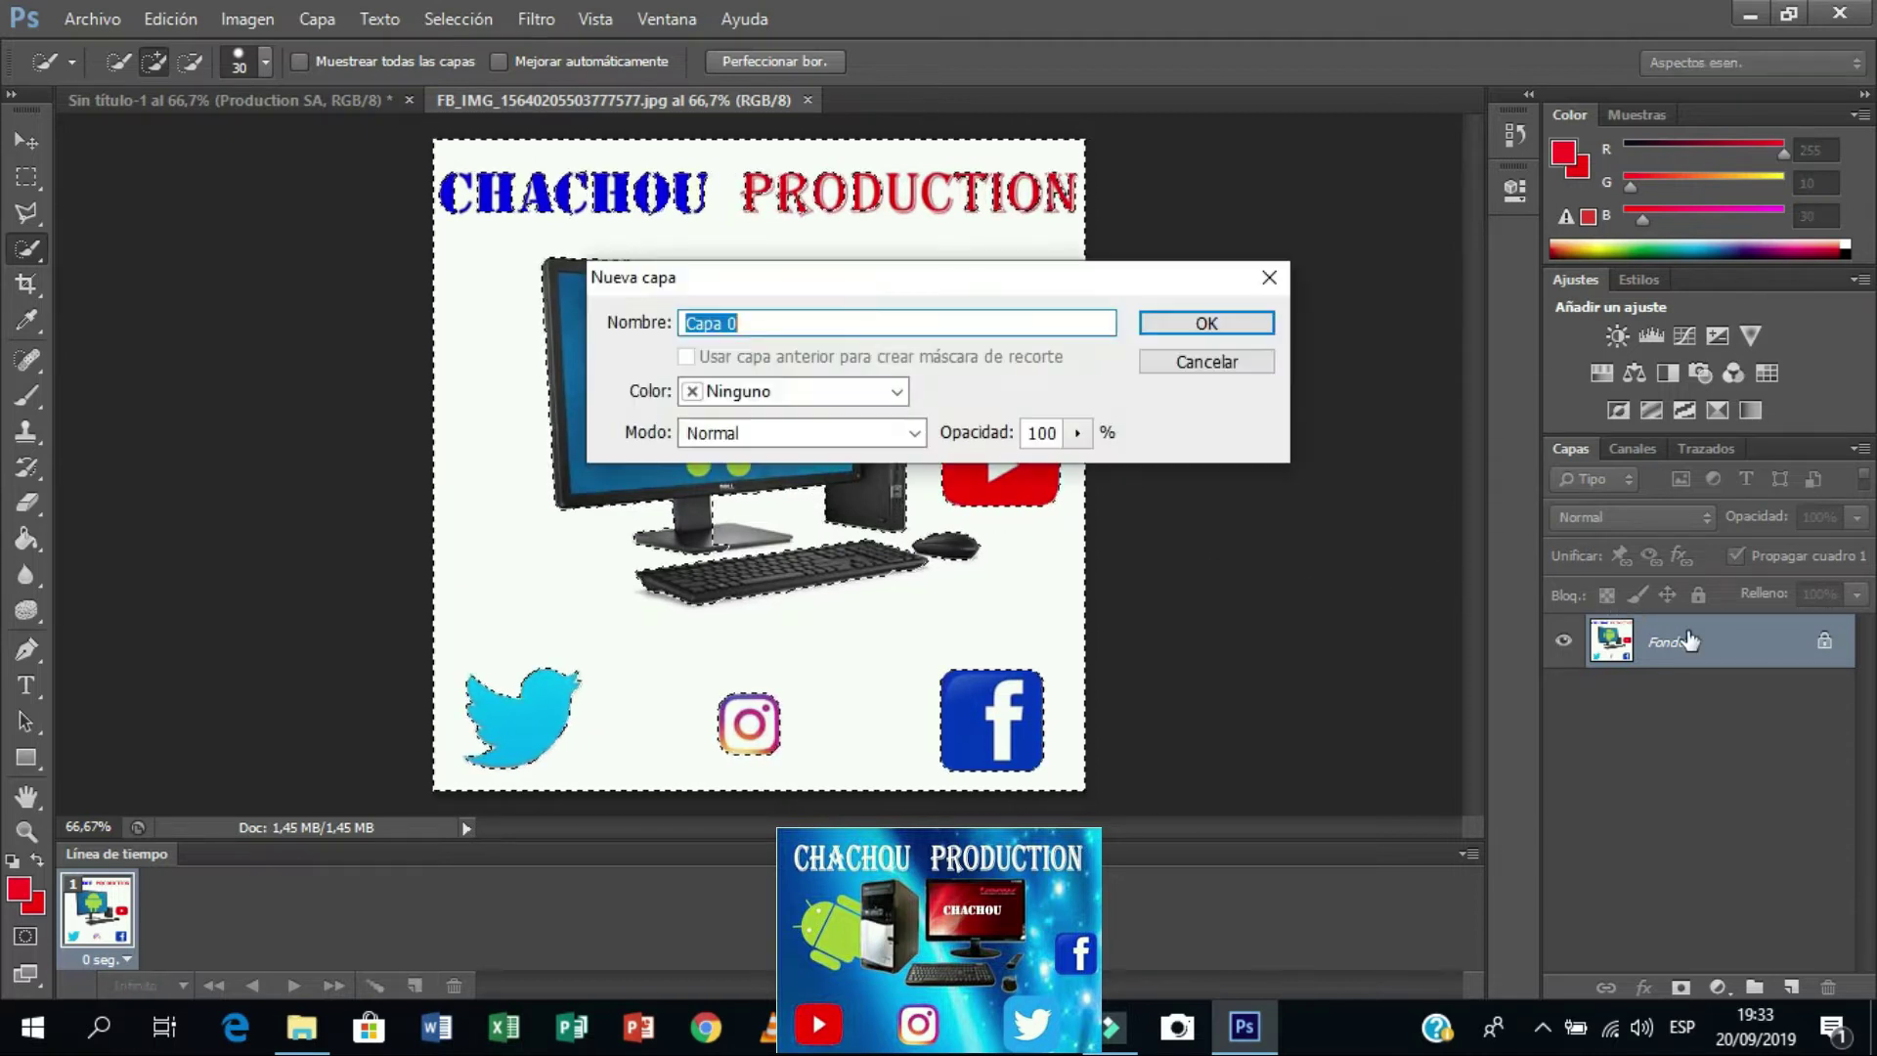
pyautogui.click(1205, 323)
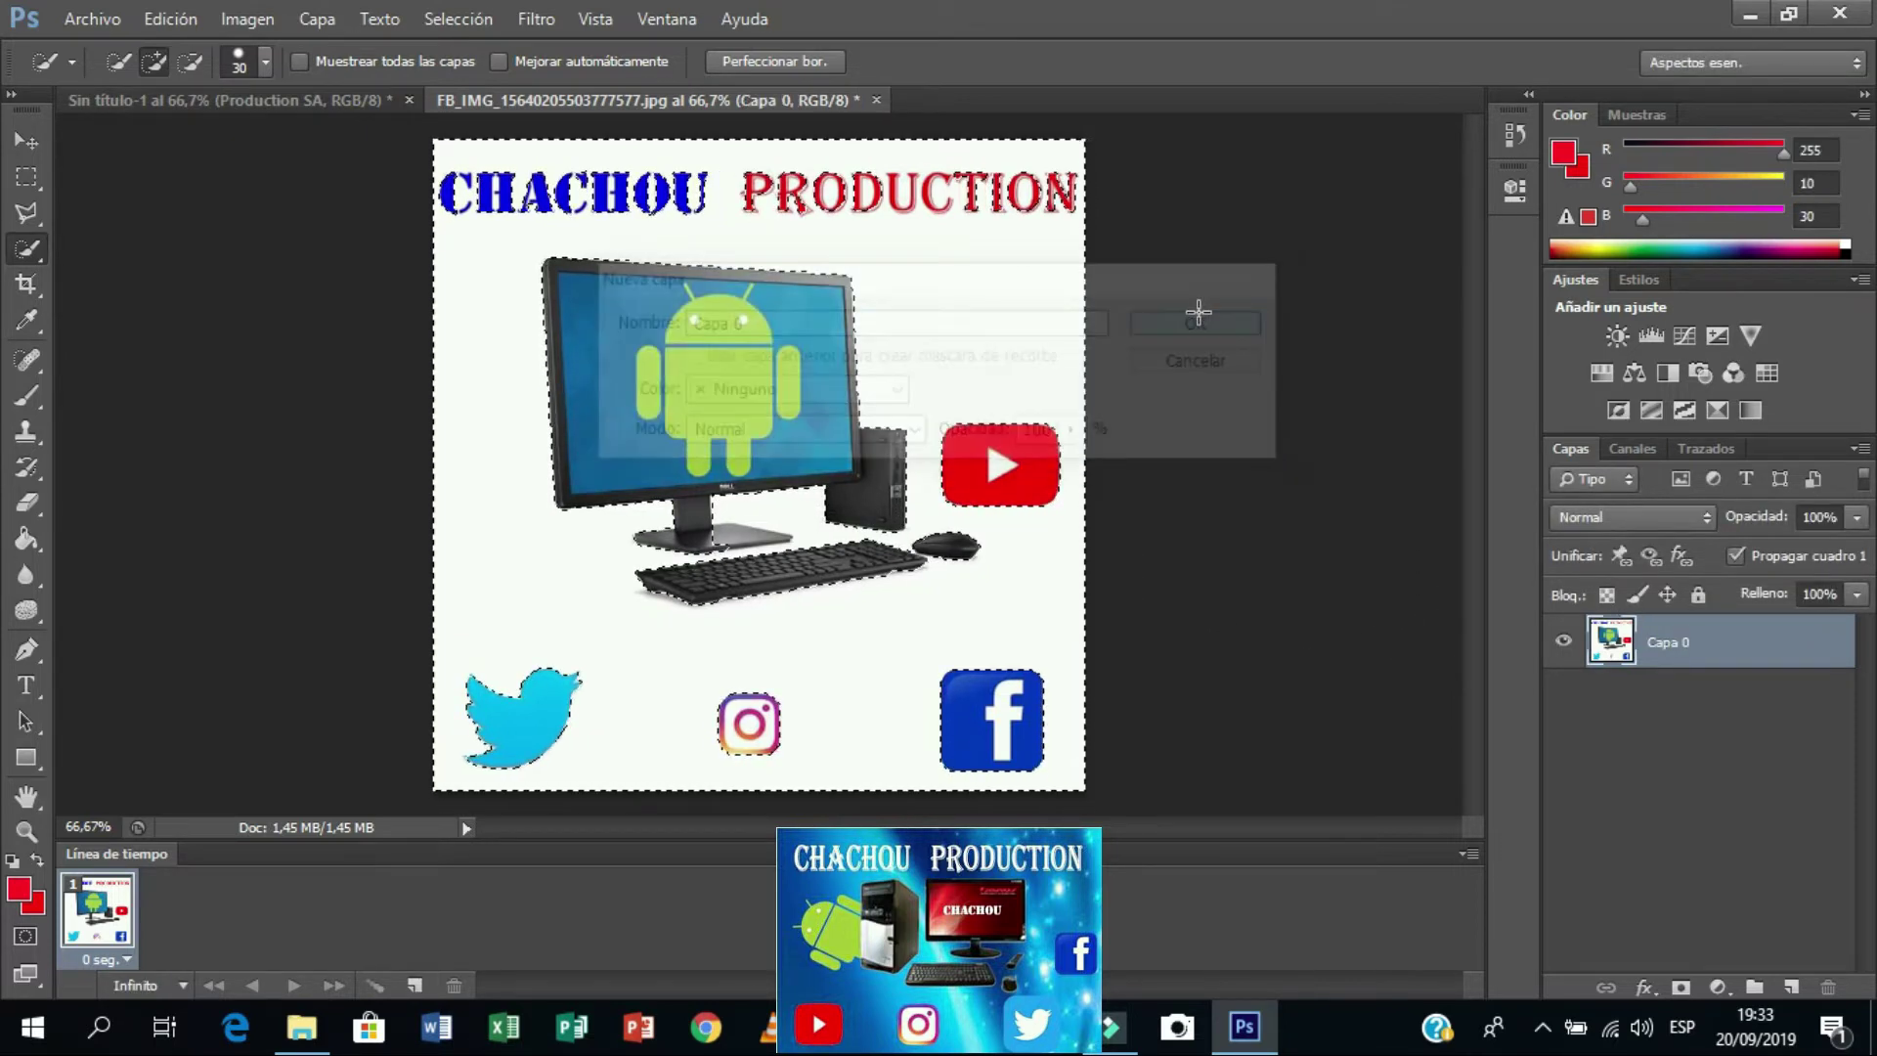
pyautogui.press('Delete')
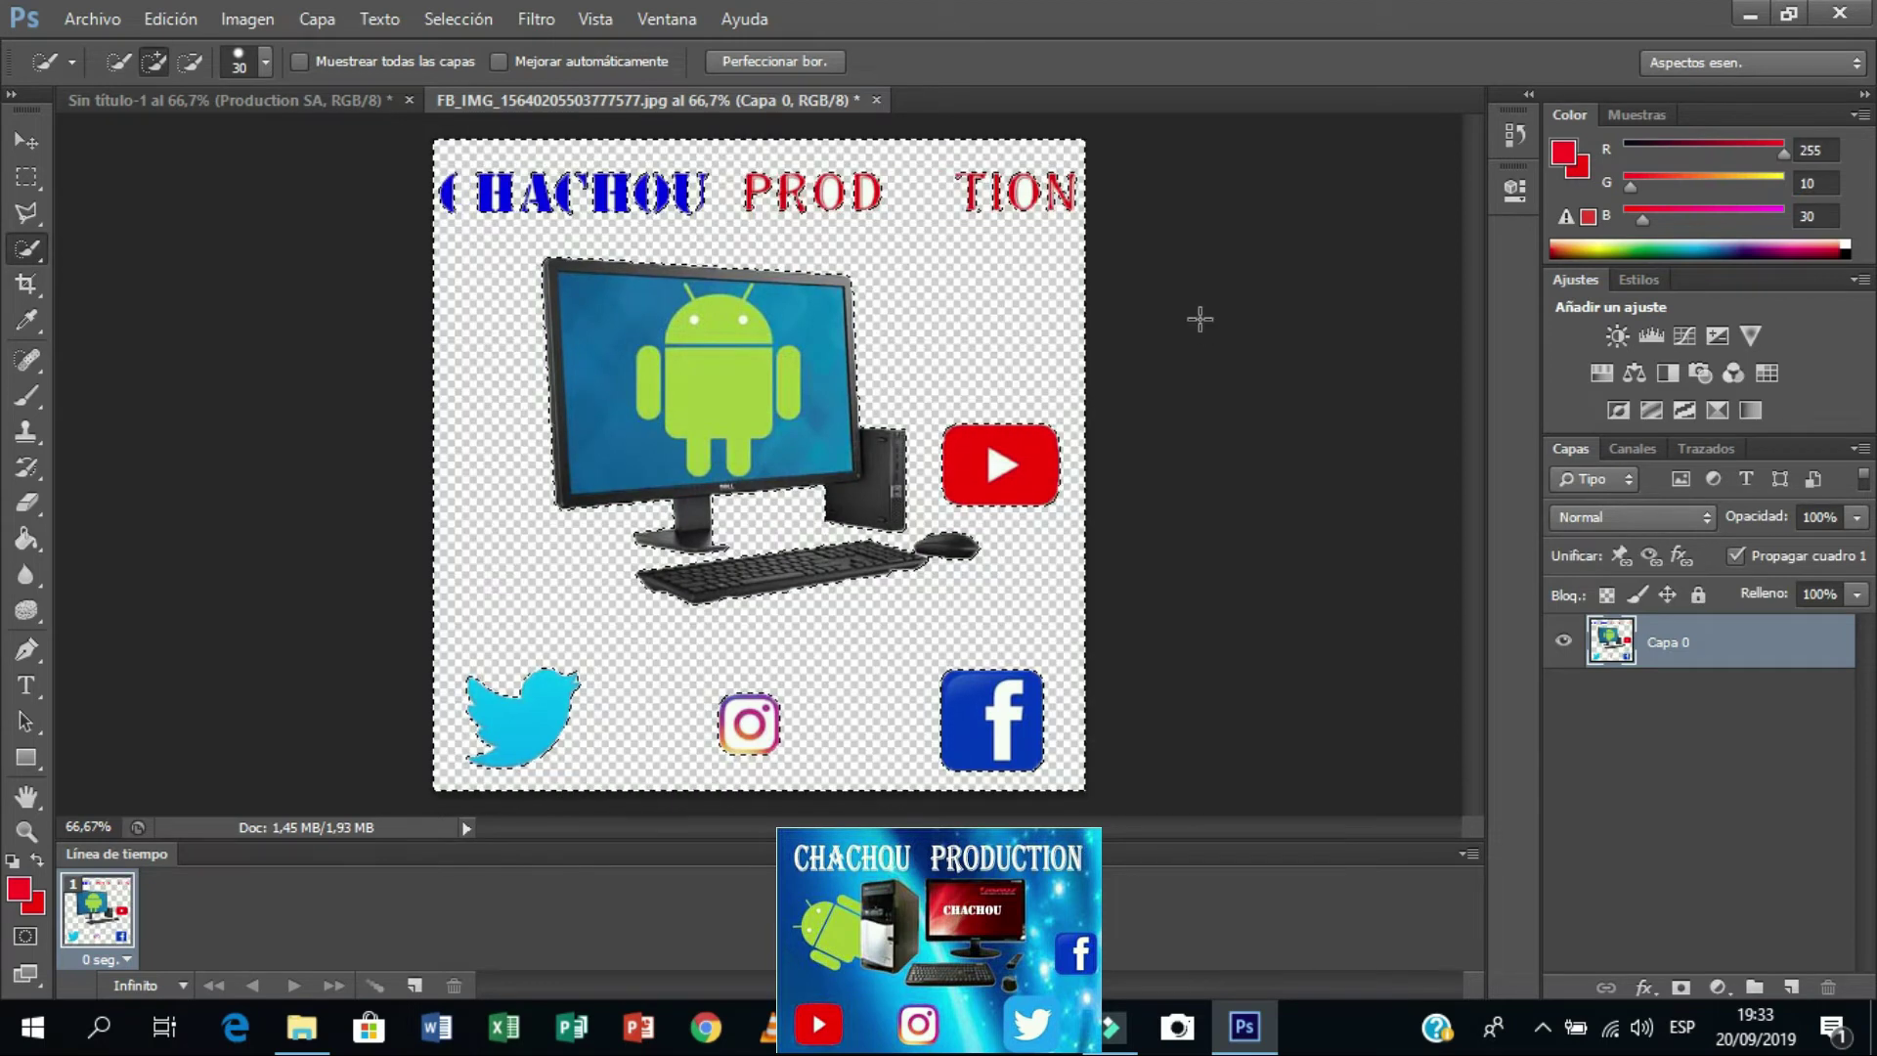
# Step: Shrink the logo with Free Transform, centre it on its canvas, and return to the card
pyautogui.hotkey('ctrl', 't')
pyautogui.moveTo(1072, 174); pyautogui.dragTo(650, 565)
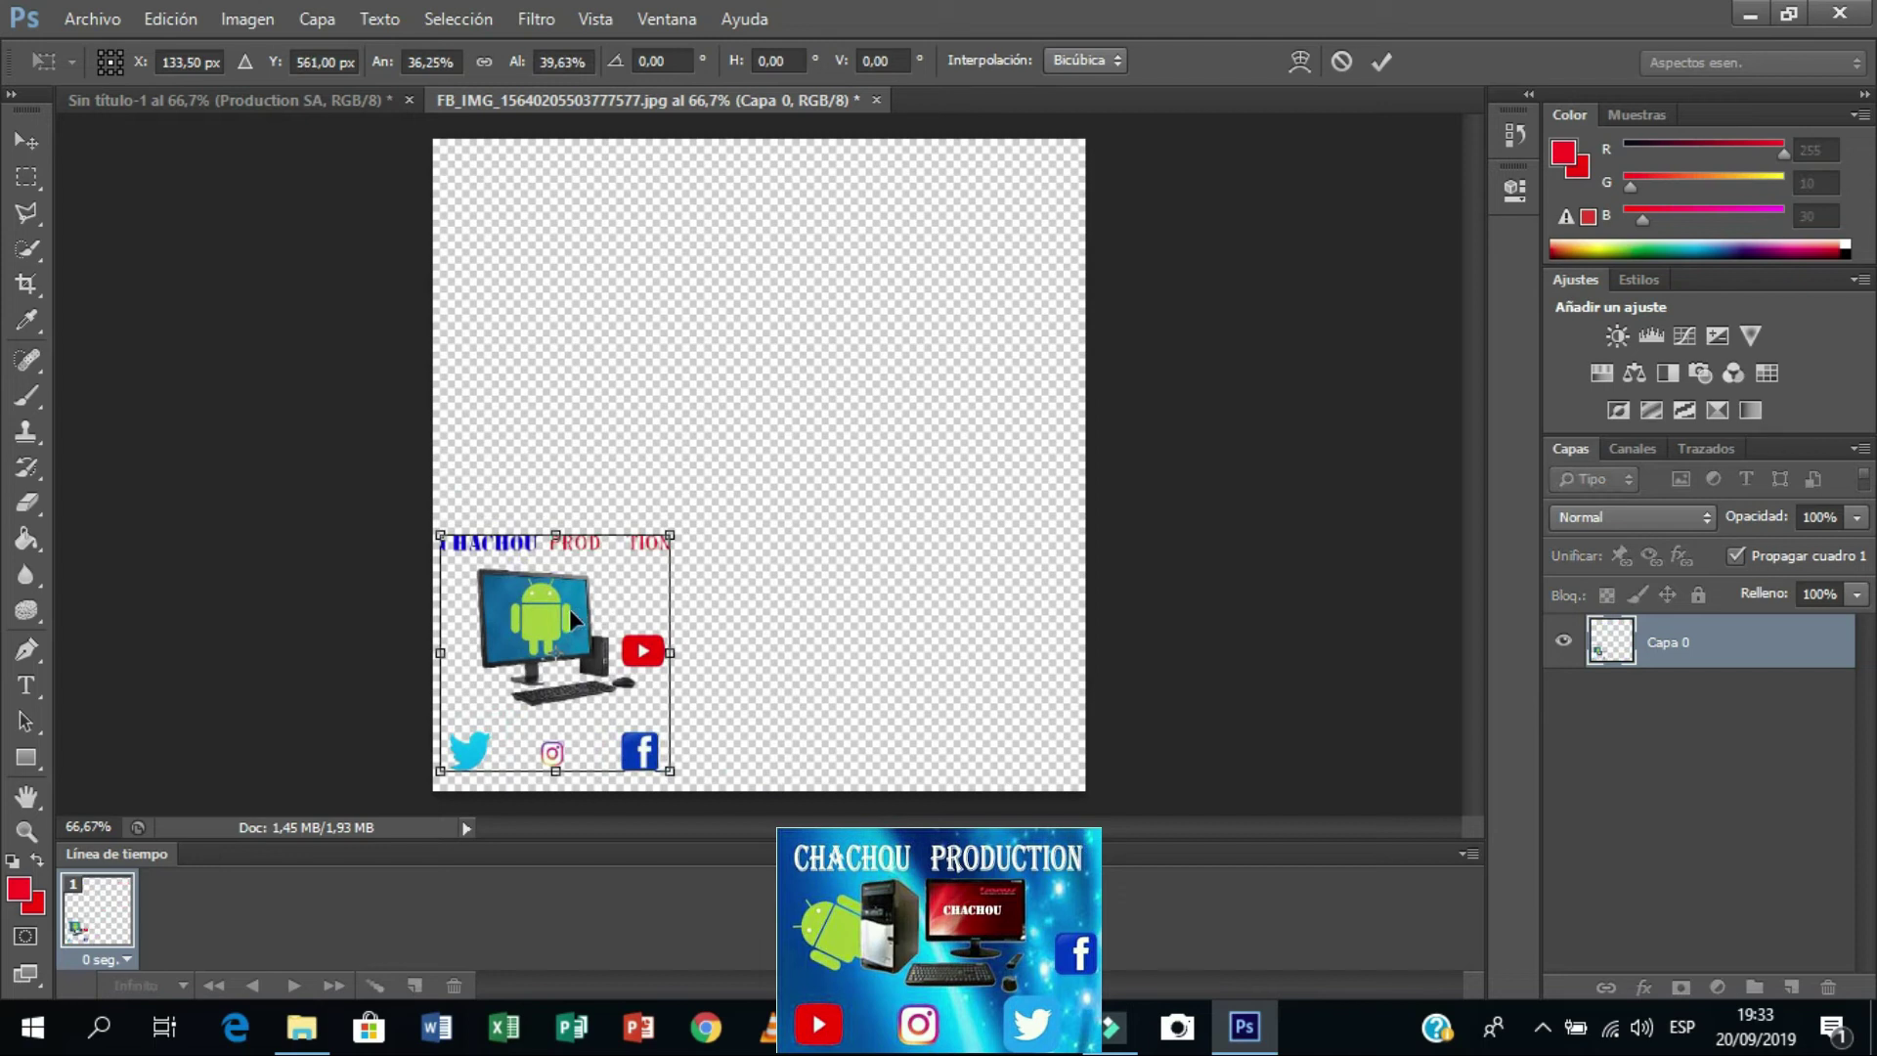
pyautogui.moveTo(566, 608); pyautogui.dragTo(804, 460)
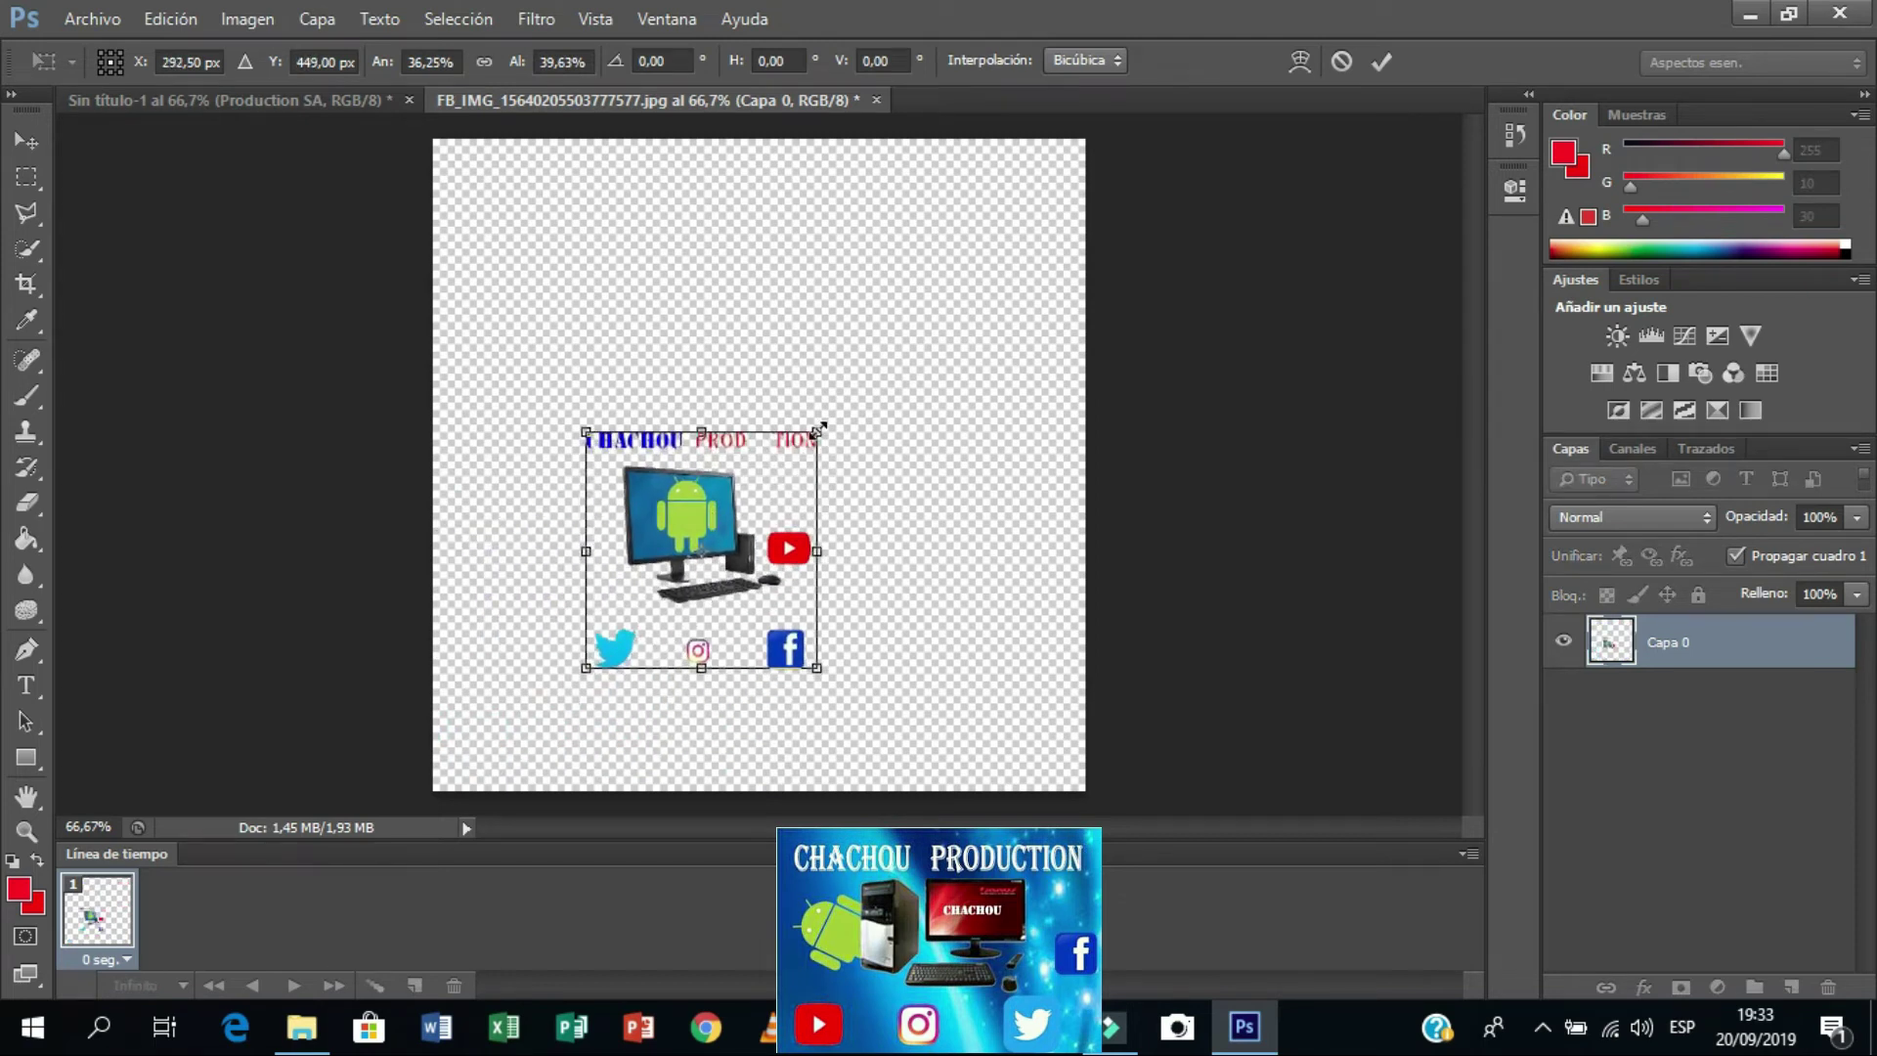
pyautogui.click(335, 97)
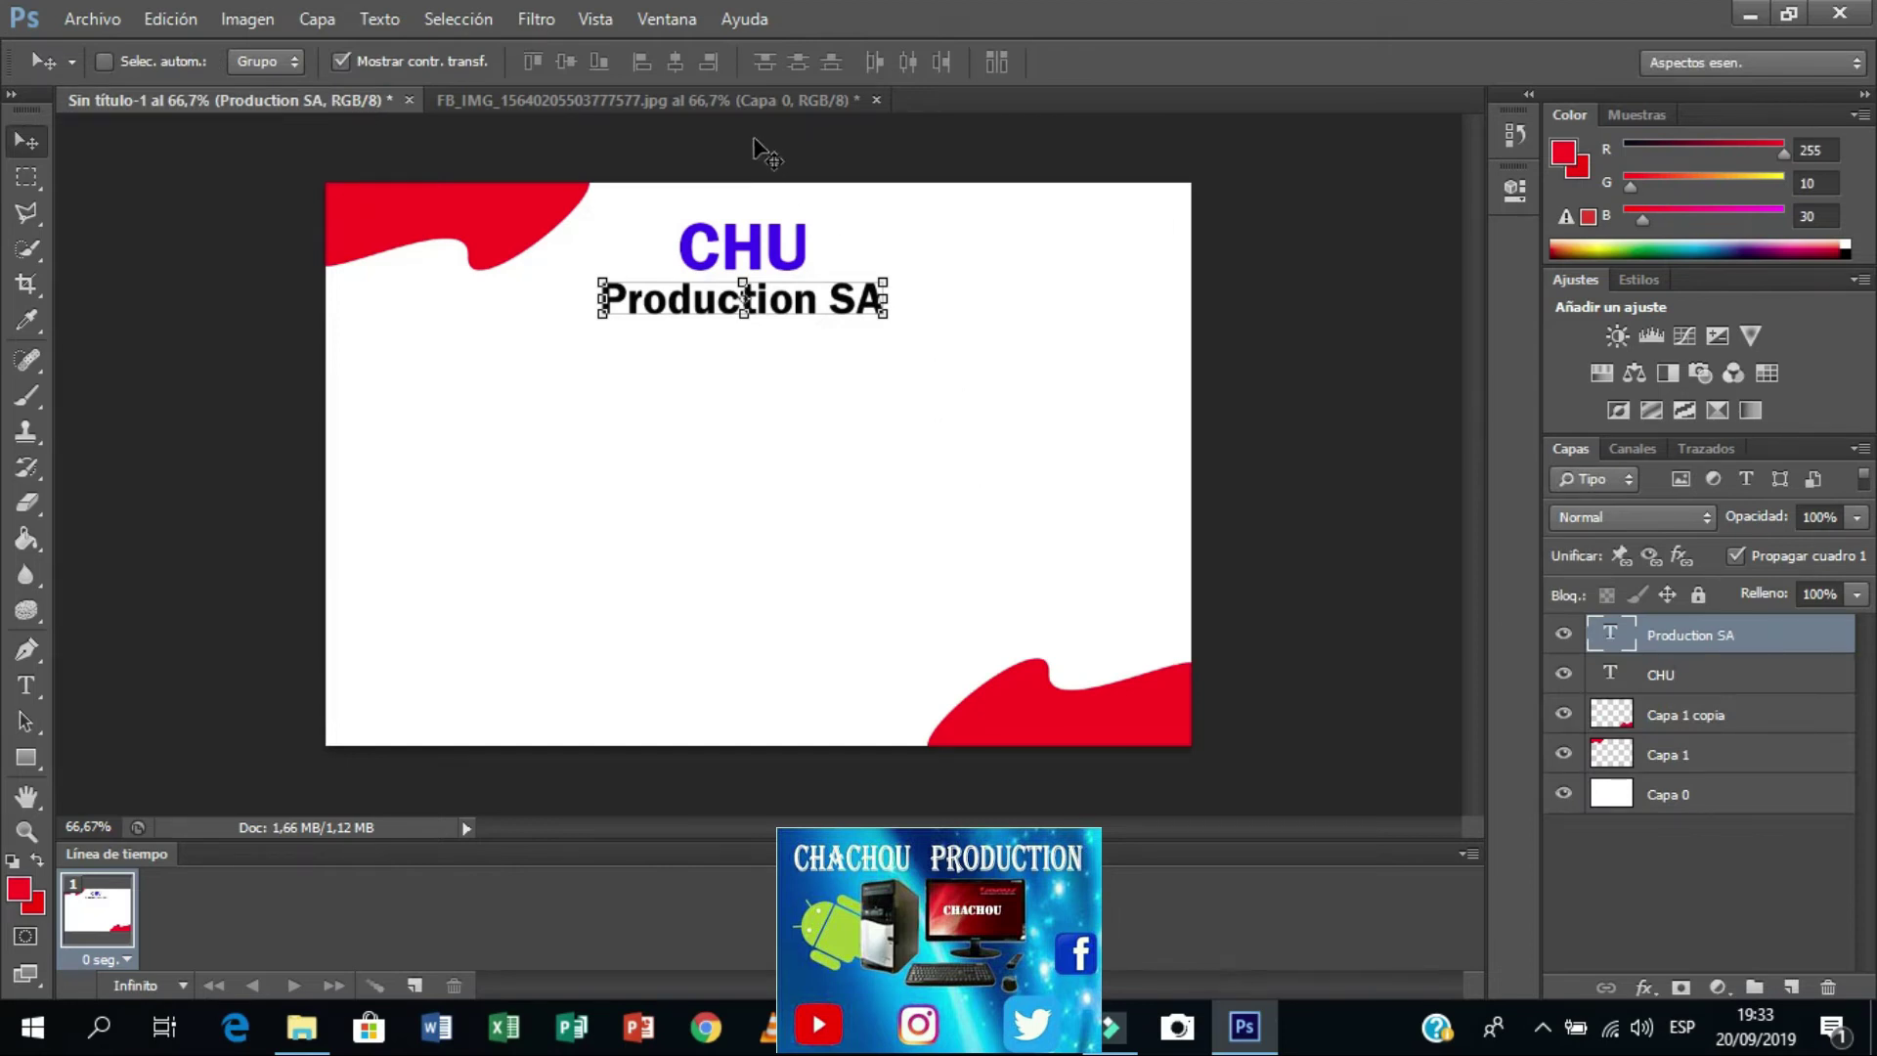
# Step: Copy the logo onto the card and close the FB_IMG file without saving
pyautogui.moveTo(748, 98); pyautogui.dragTo(784, 342)
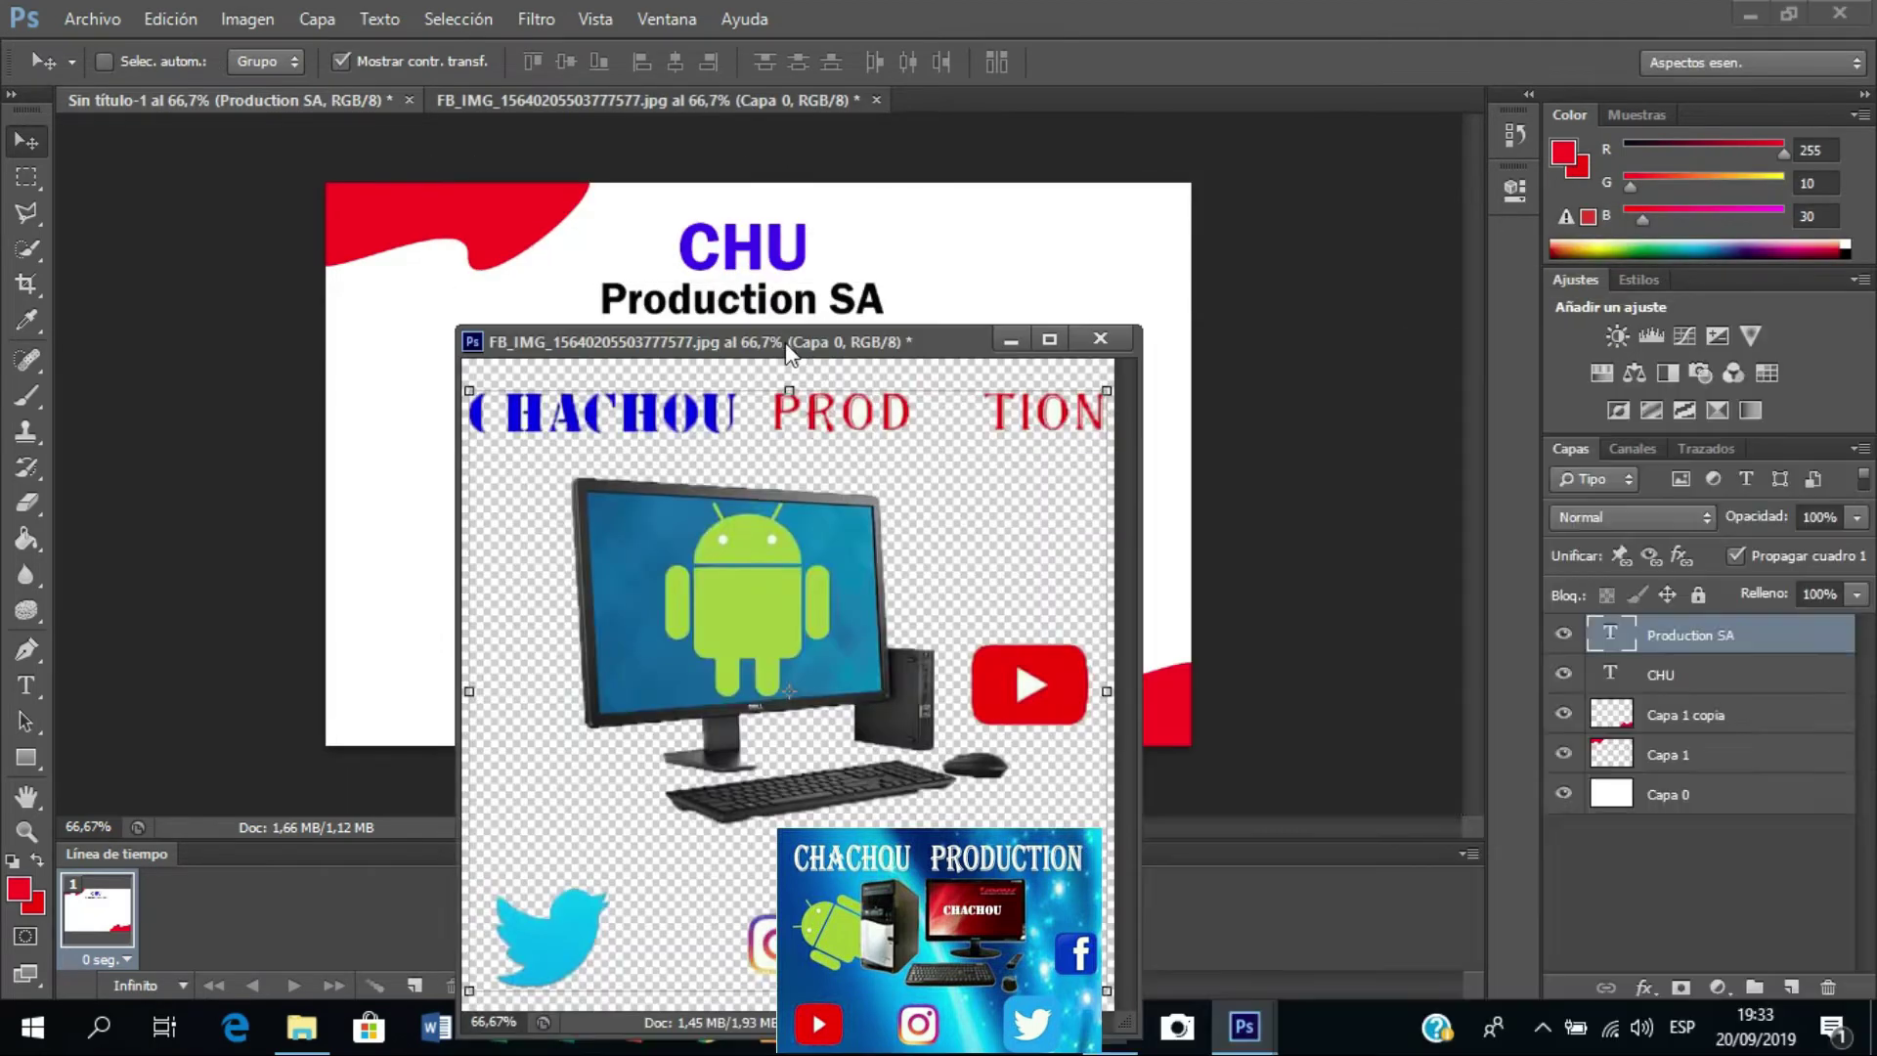
pyautogui.moveTo(797, 772); pyautogui.dragTo(939, 313)
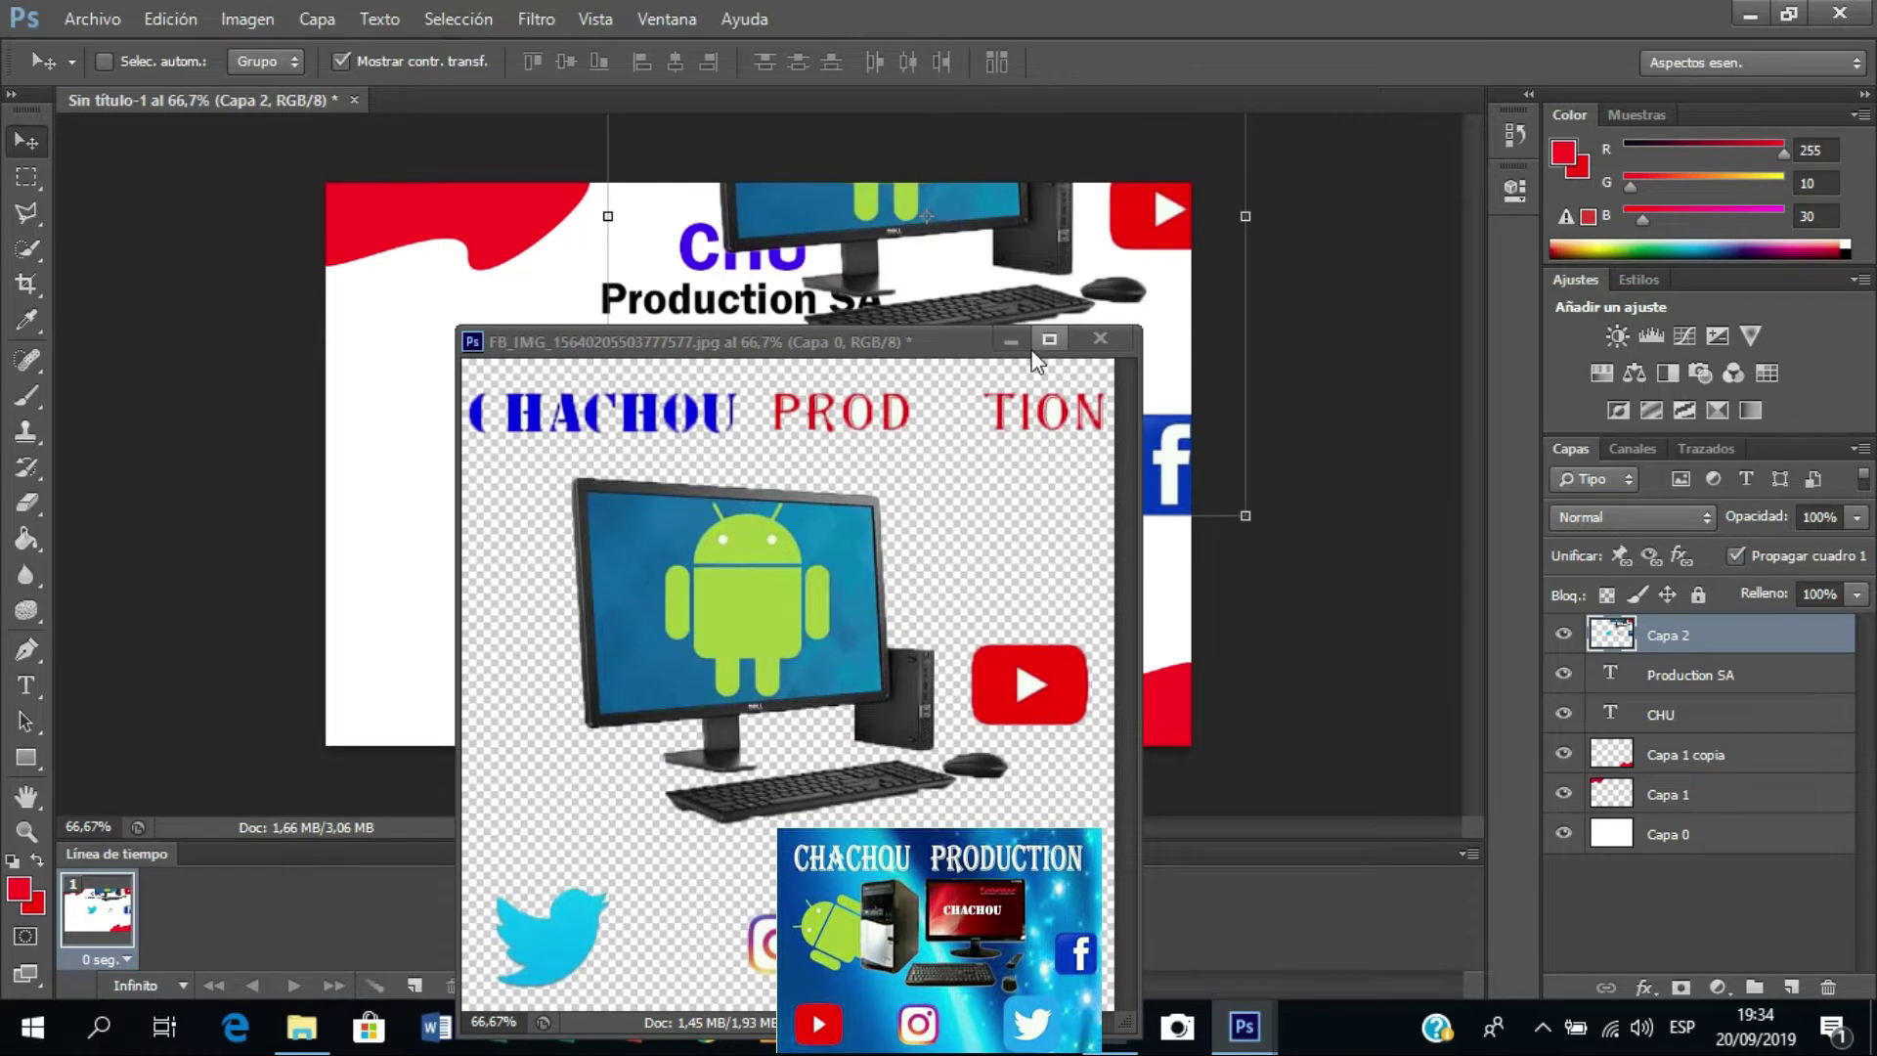
pyautogui.click(1117, 338)
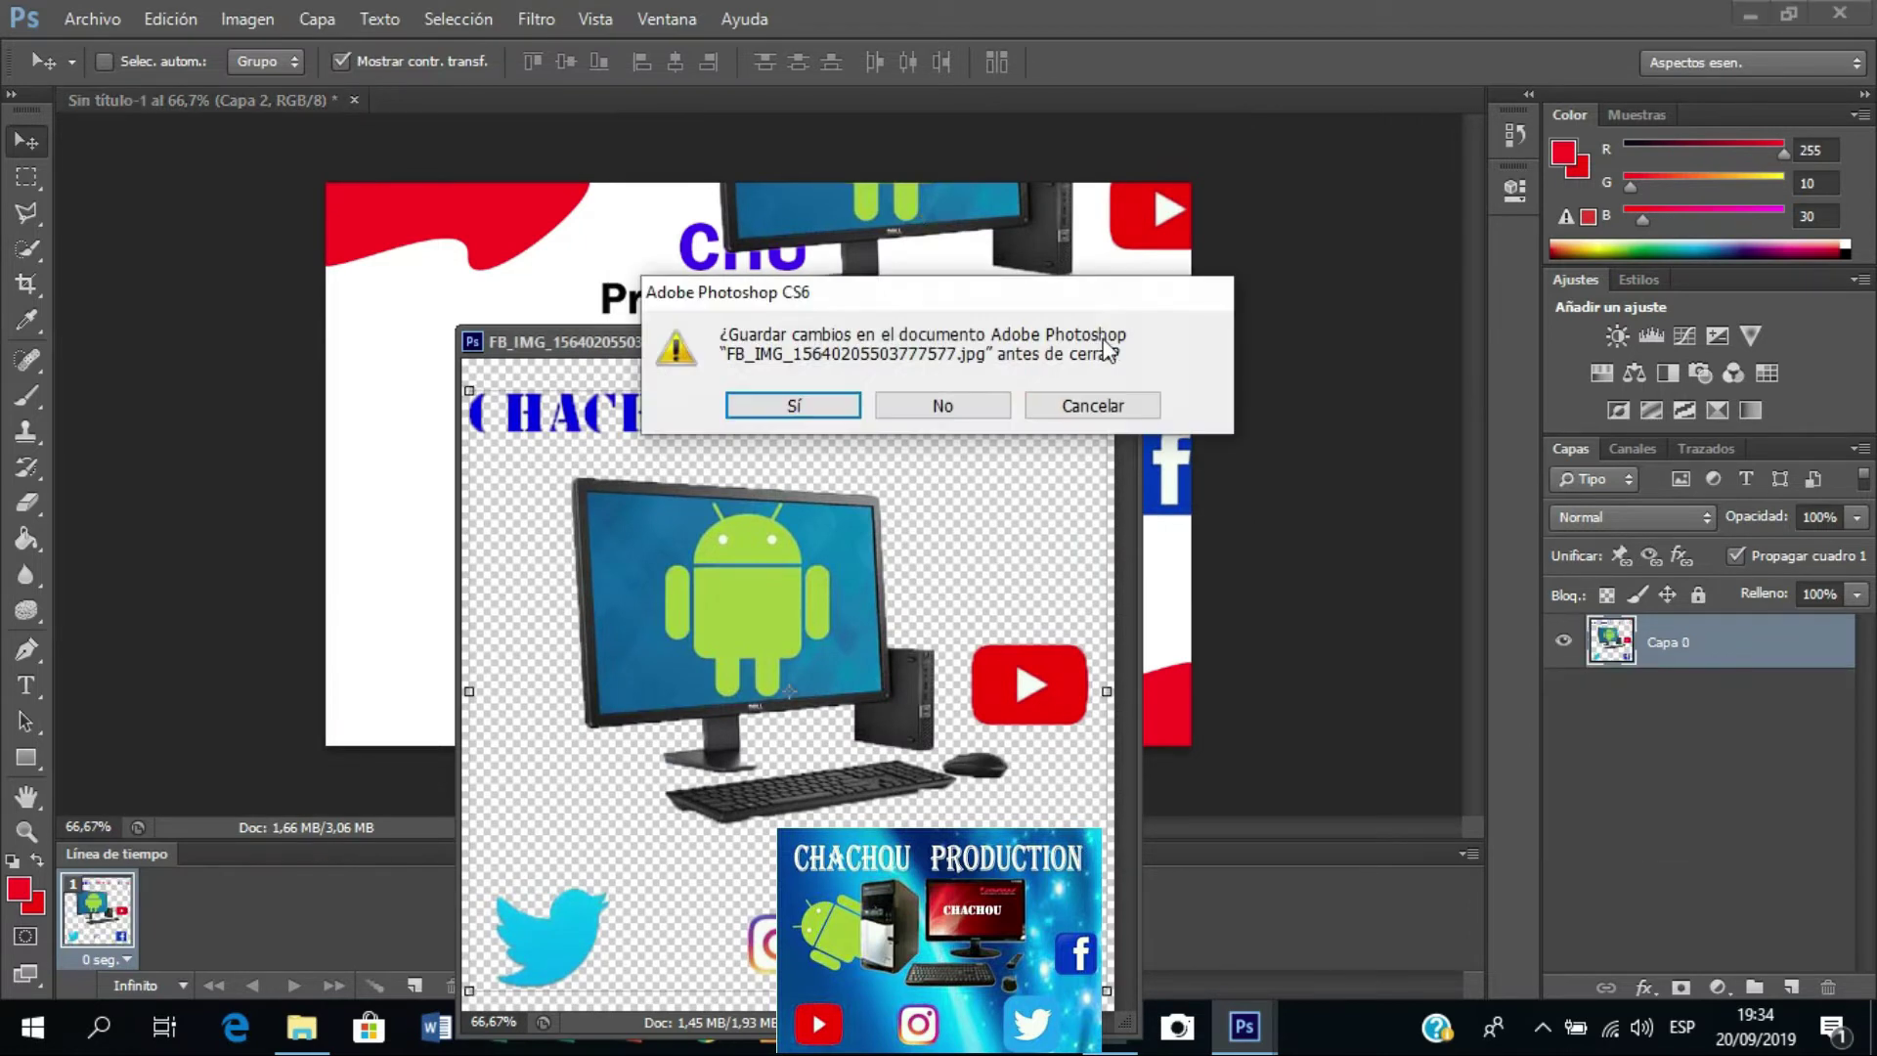
pyautogui.click(913, 400)
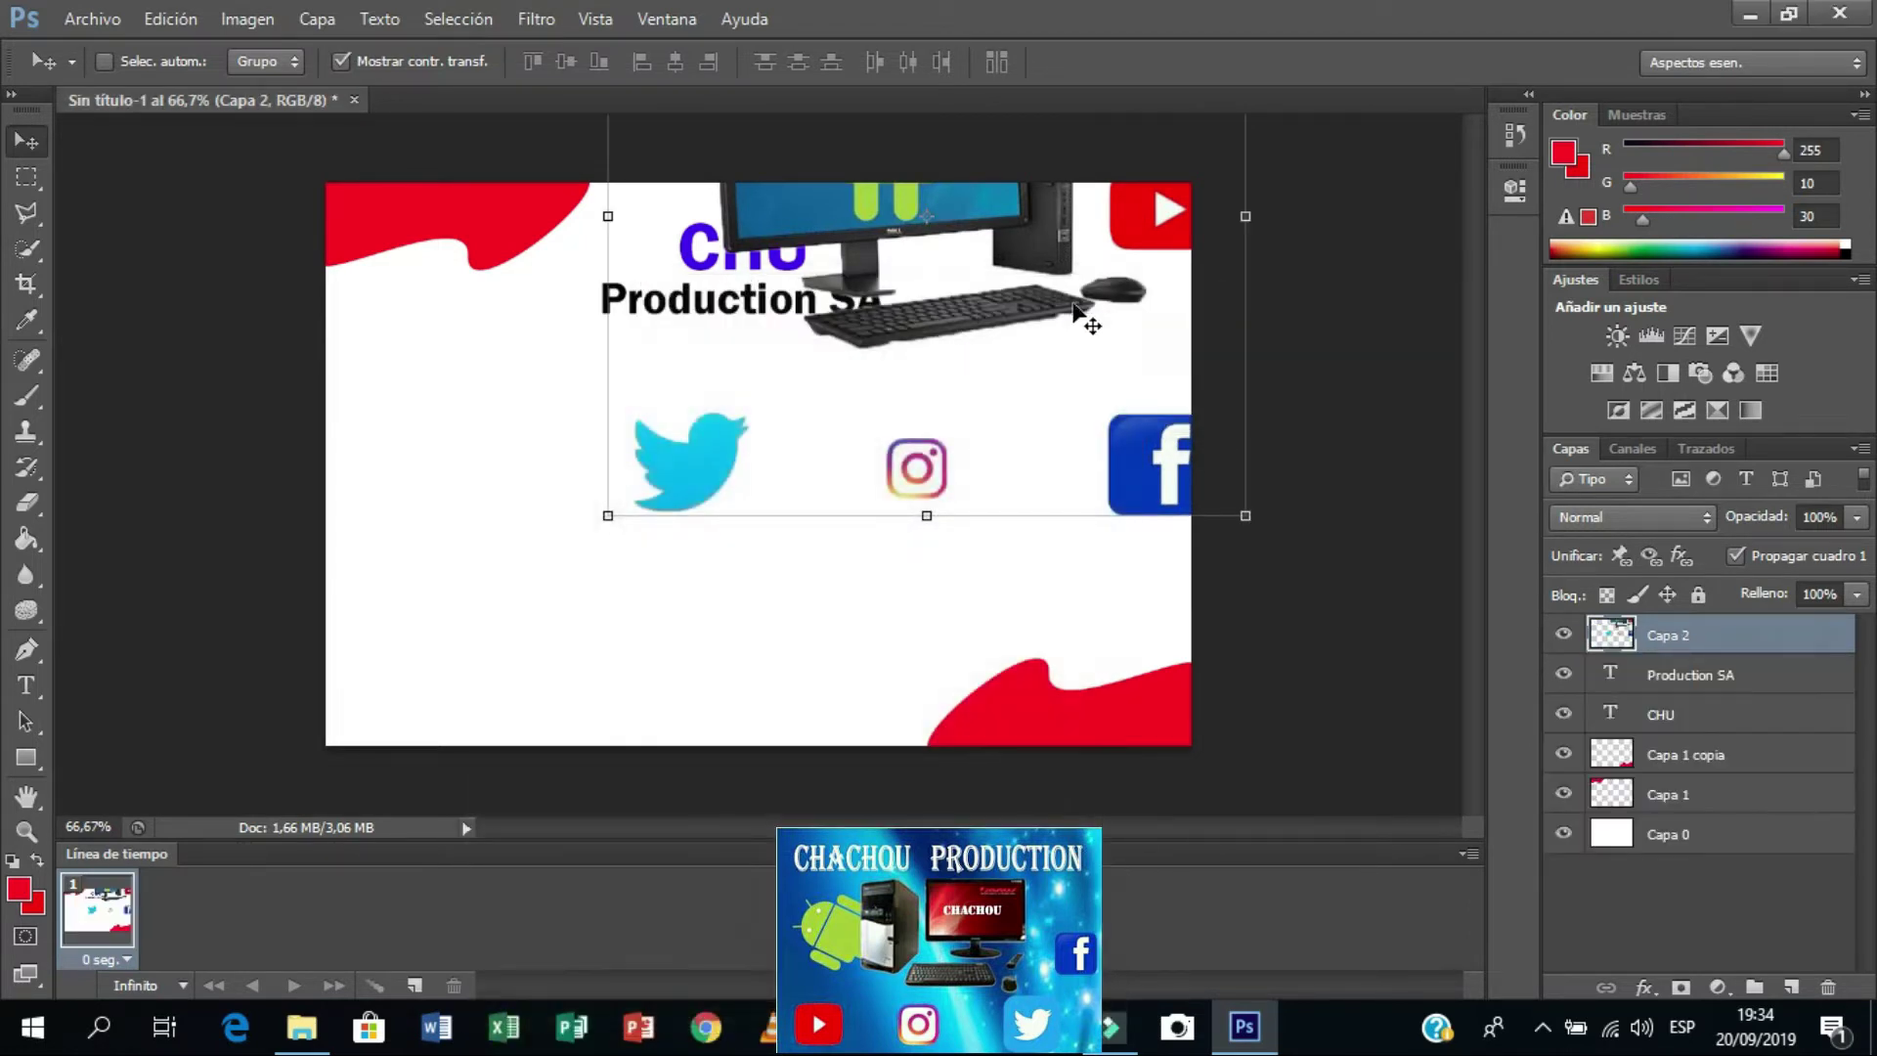
# Step: Scale the logo down proportionally into the card's top-right corner and apply
pyautogui.moveTo(1245, 515)
pyautogui.mouseDown()
pyautogui.moveTo(1113, 382)
pyautogui.moveTo(1039, 349)
pyautogui.moveTo(1082, 352)
pyautogui.mouseUp()
pyautogui.moveTo(1016, 294); pyautogui.dragTo(1082, 271)
pyautogui.click(483, 62)
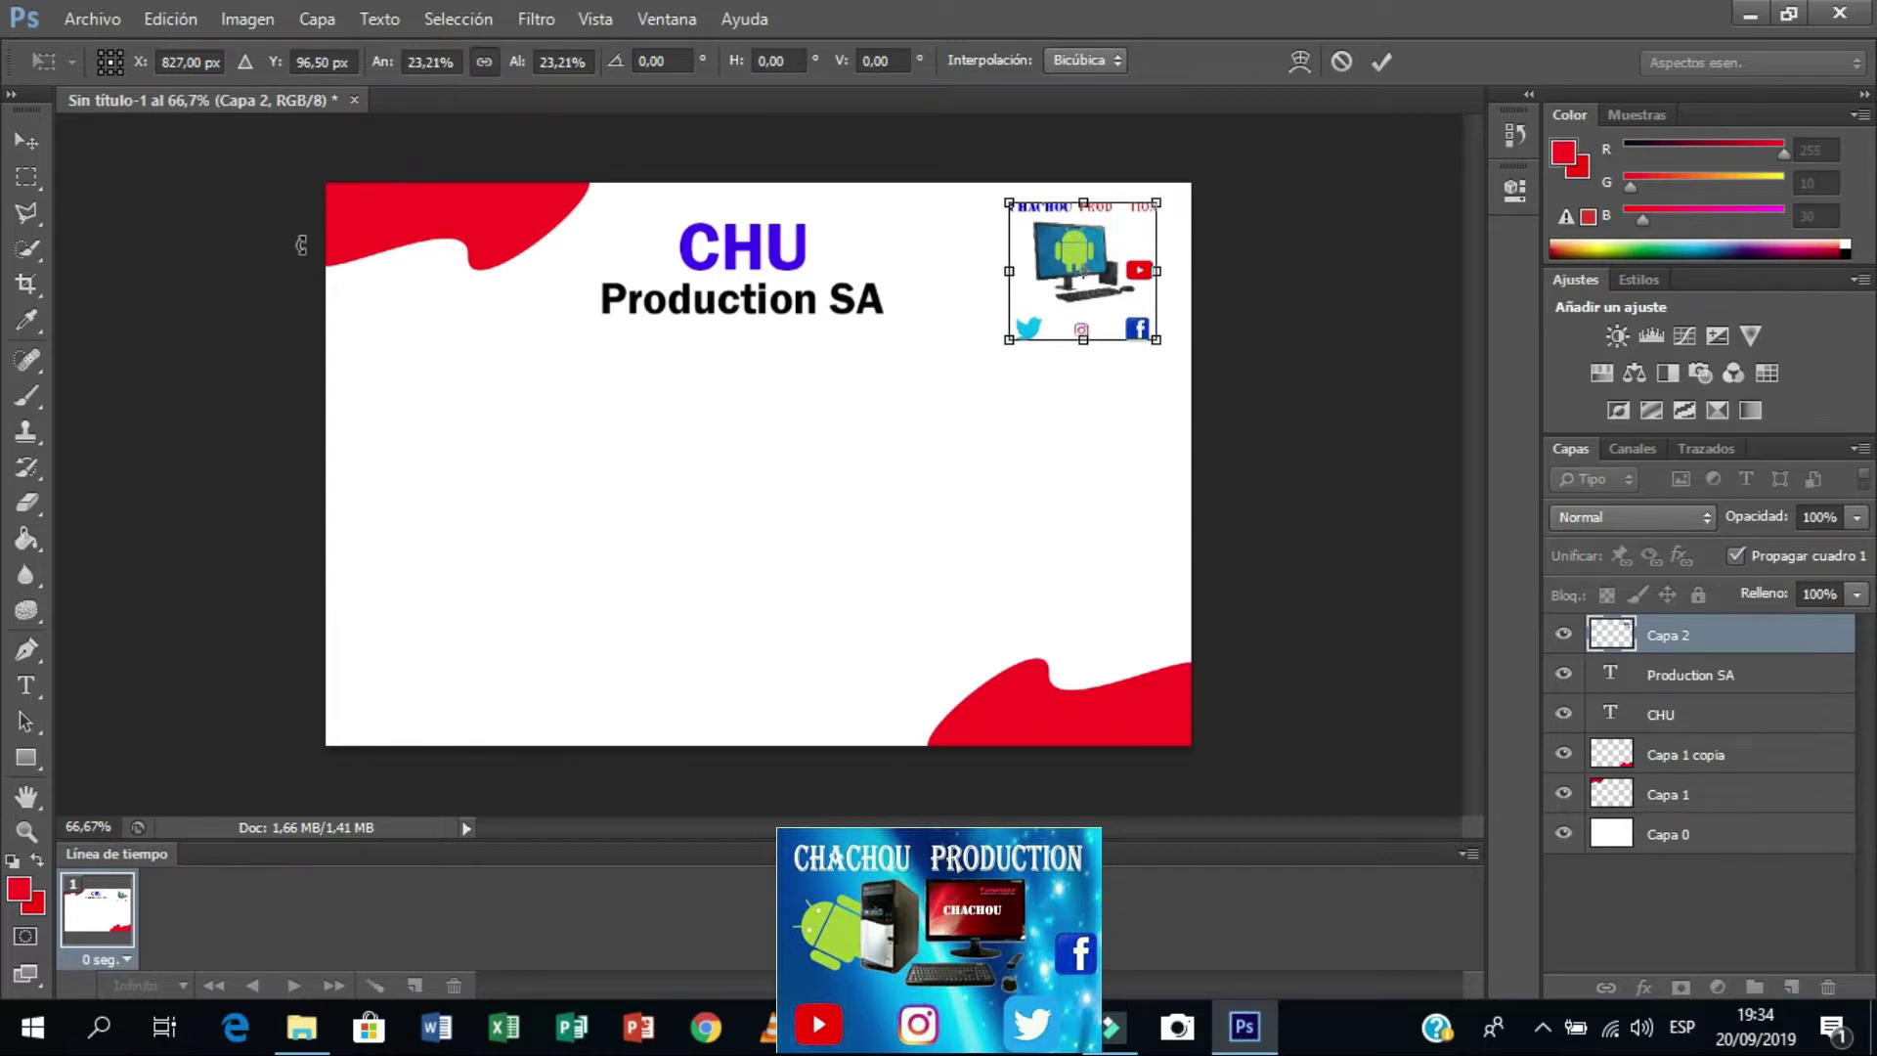
pyautogui.click(18, 142)
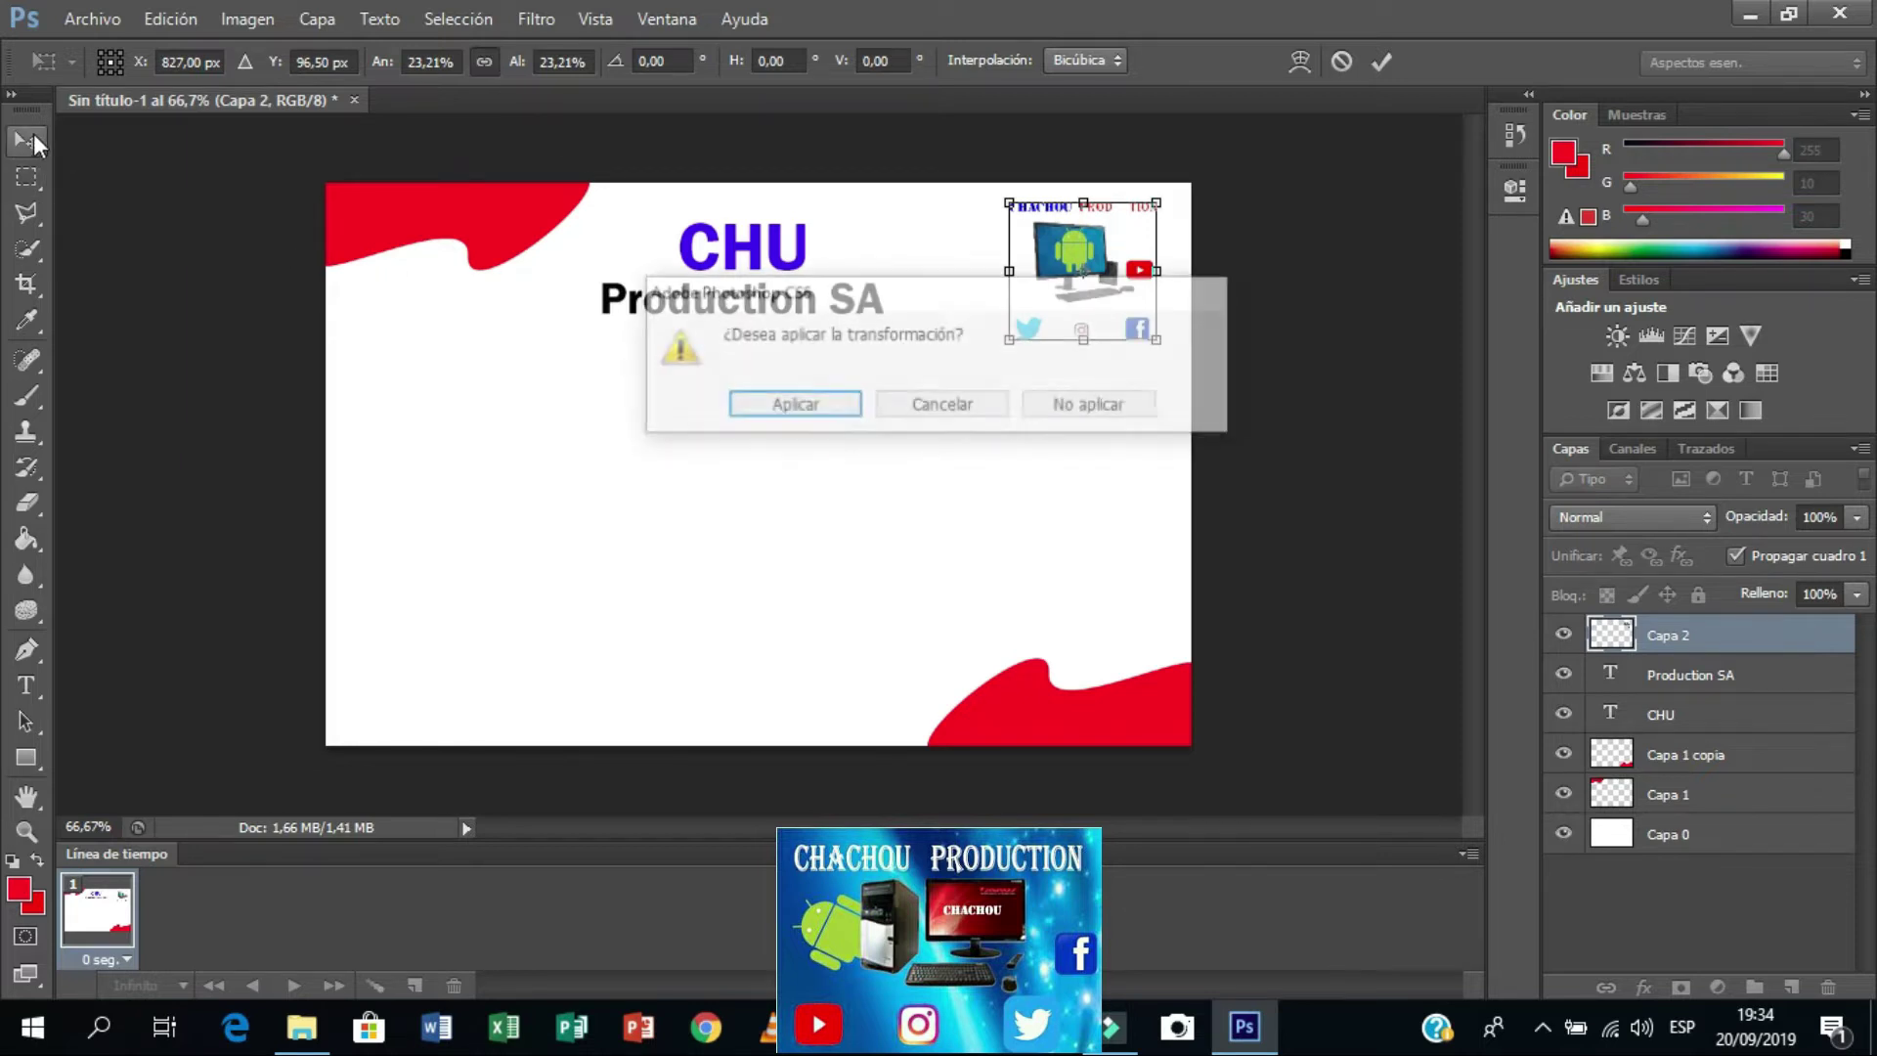
pyautogui.click(796, 406)
pyautogui.click(342, 61)
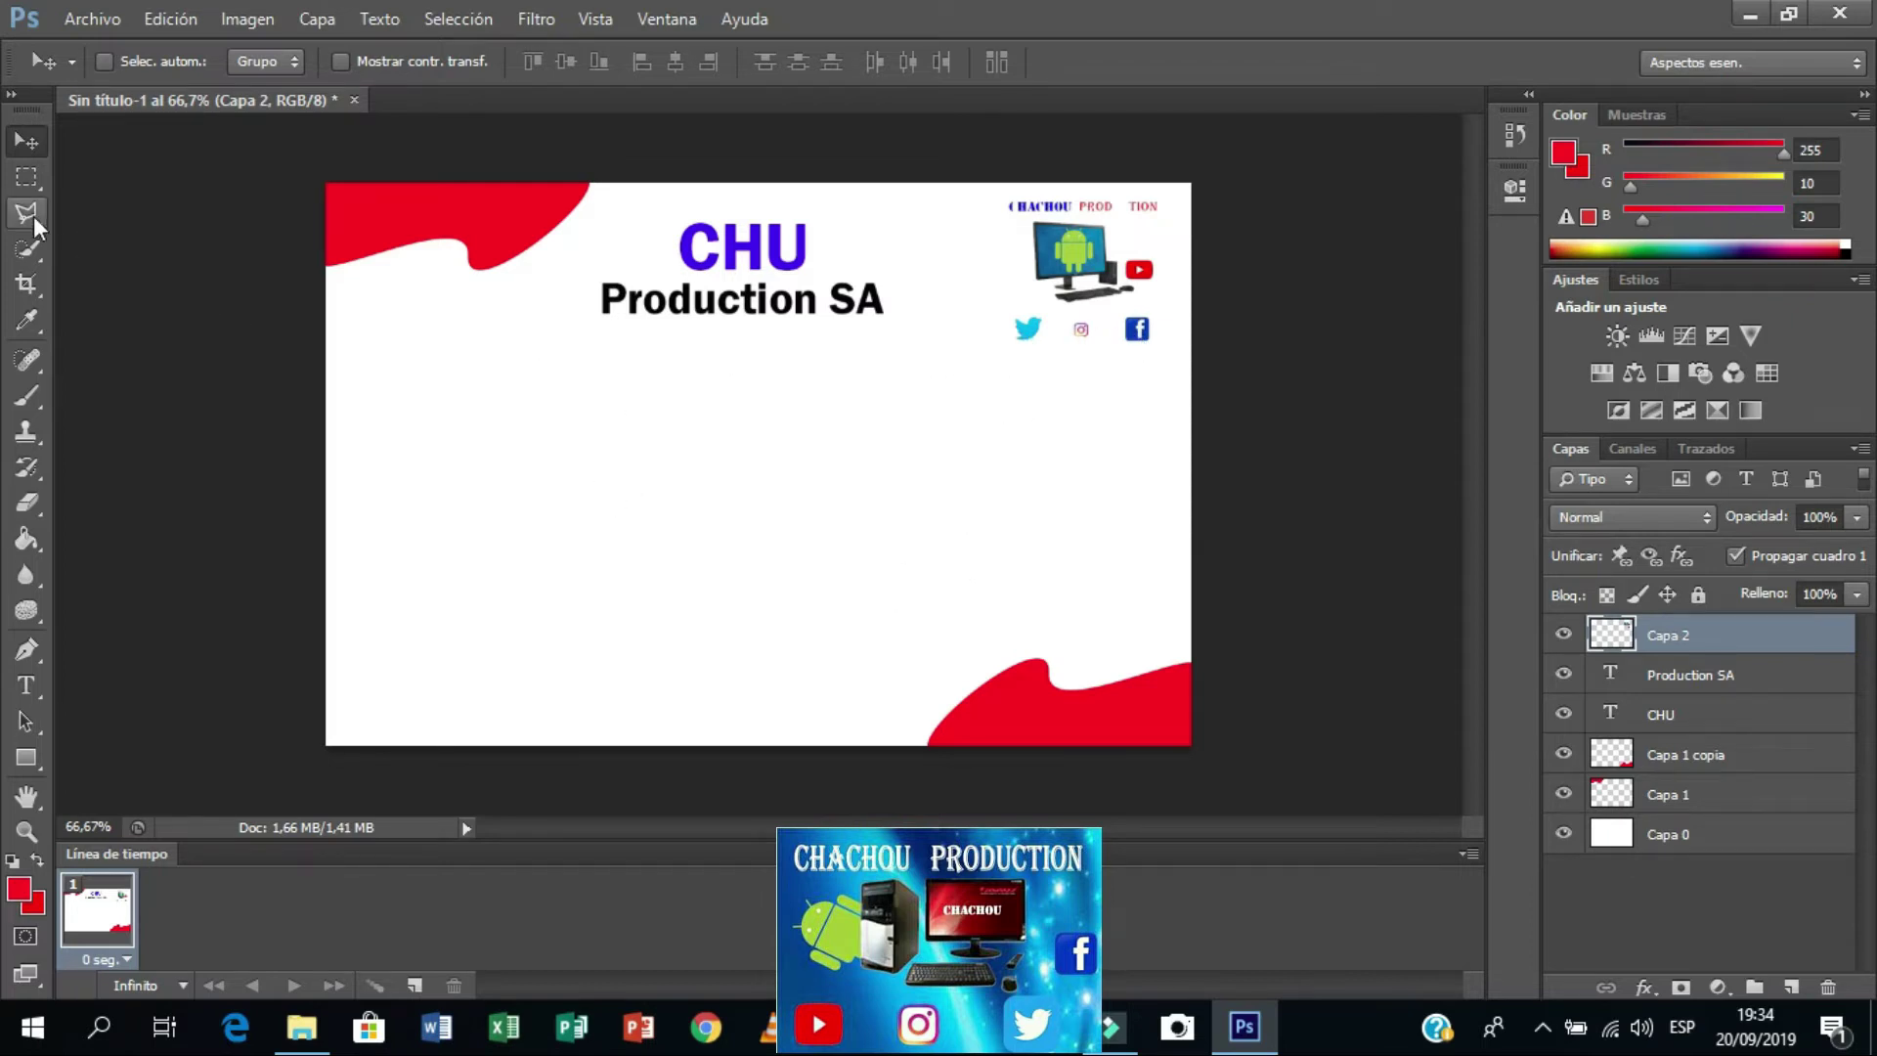
# Step: On a new layer, fill a rectangle at the card's right edge with red
pyautogui.click(37, 180)
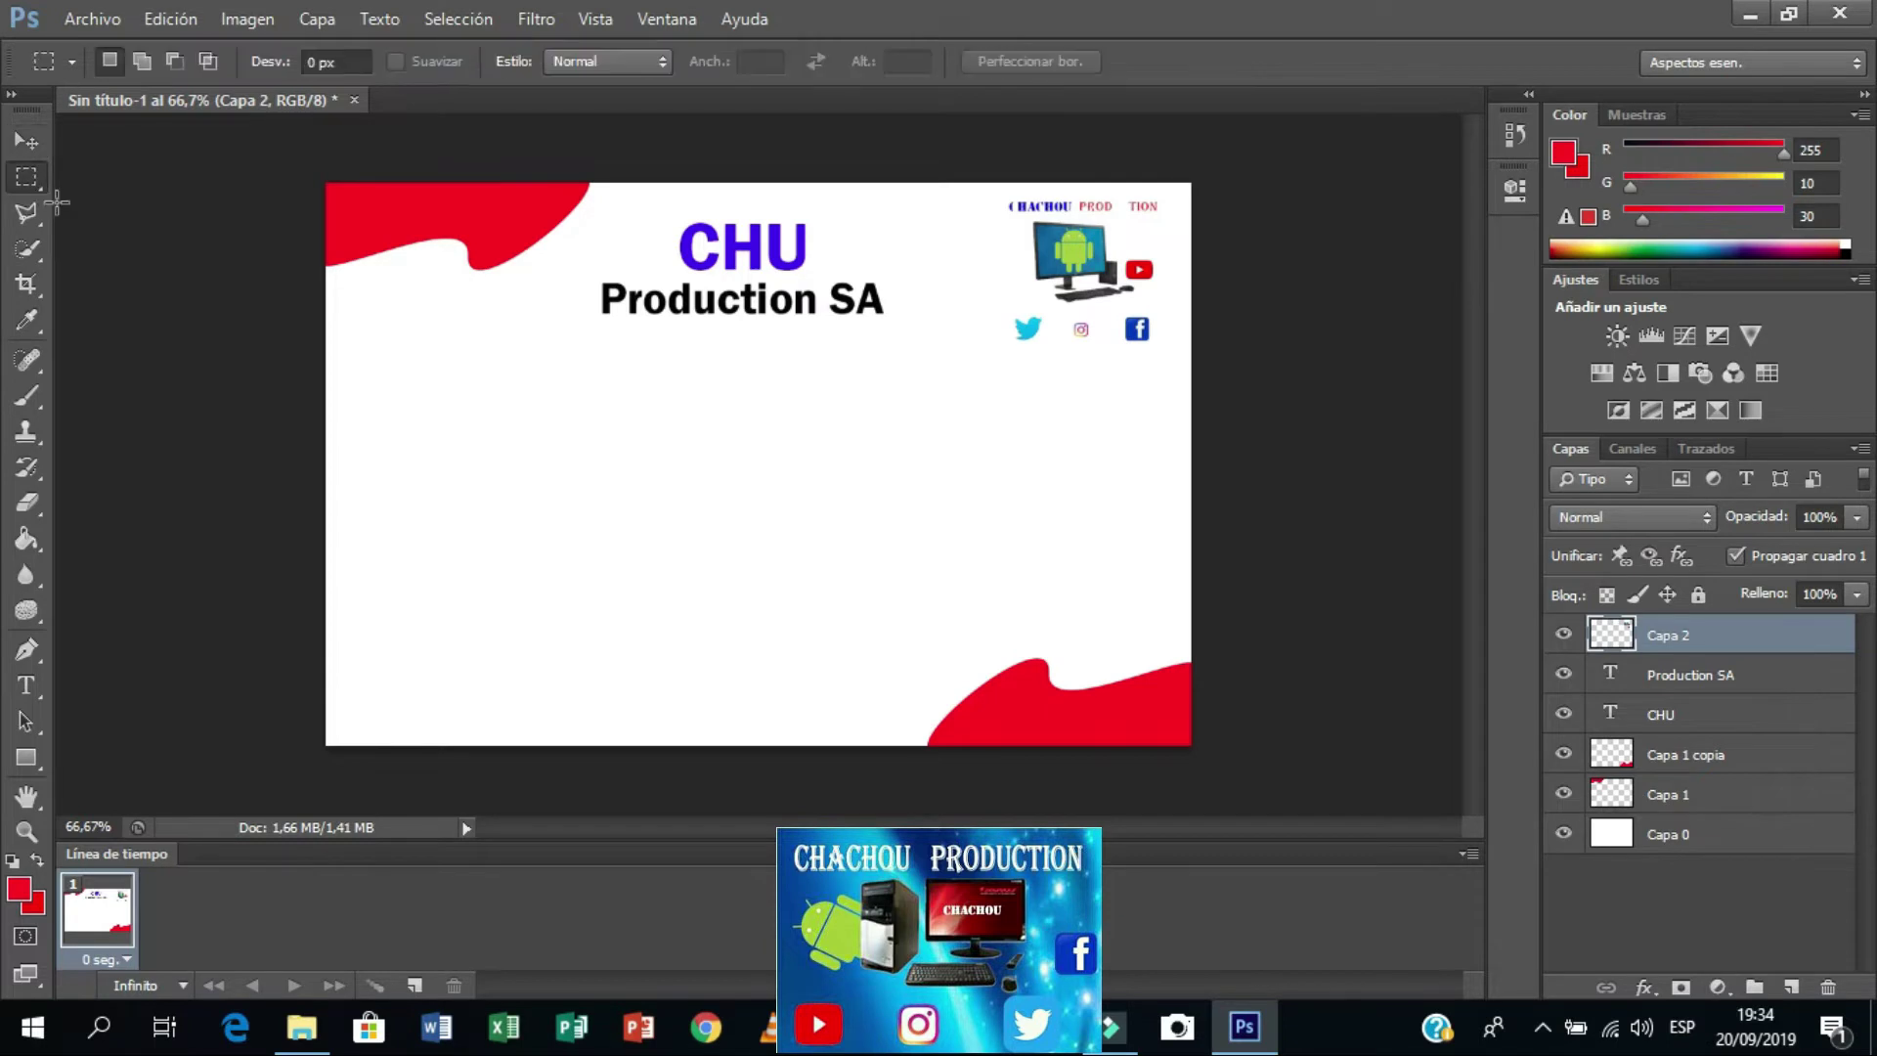
pyautogui.click(1791, 987)
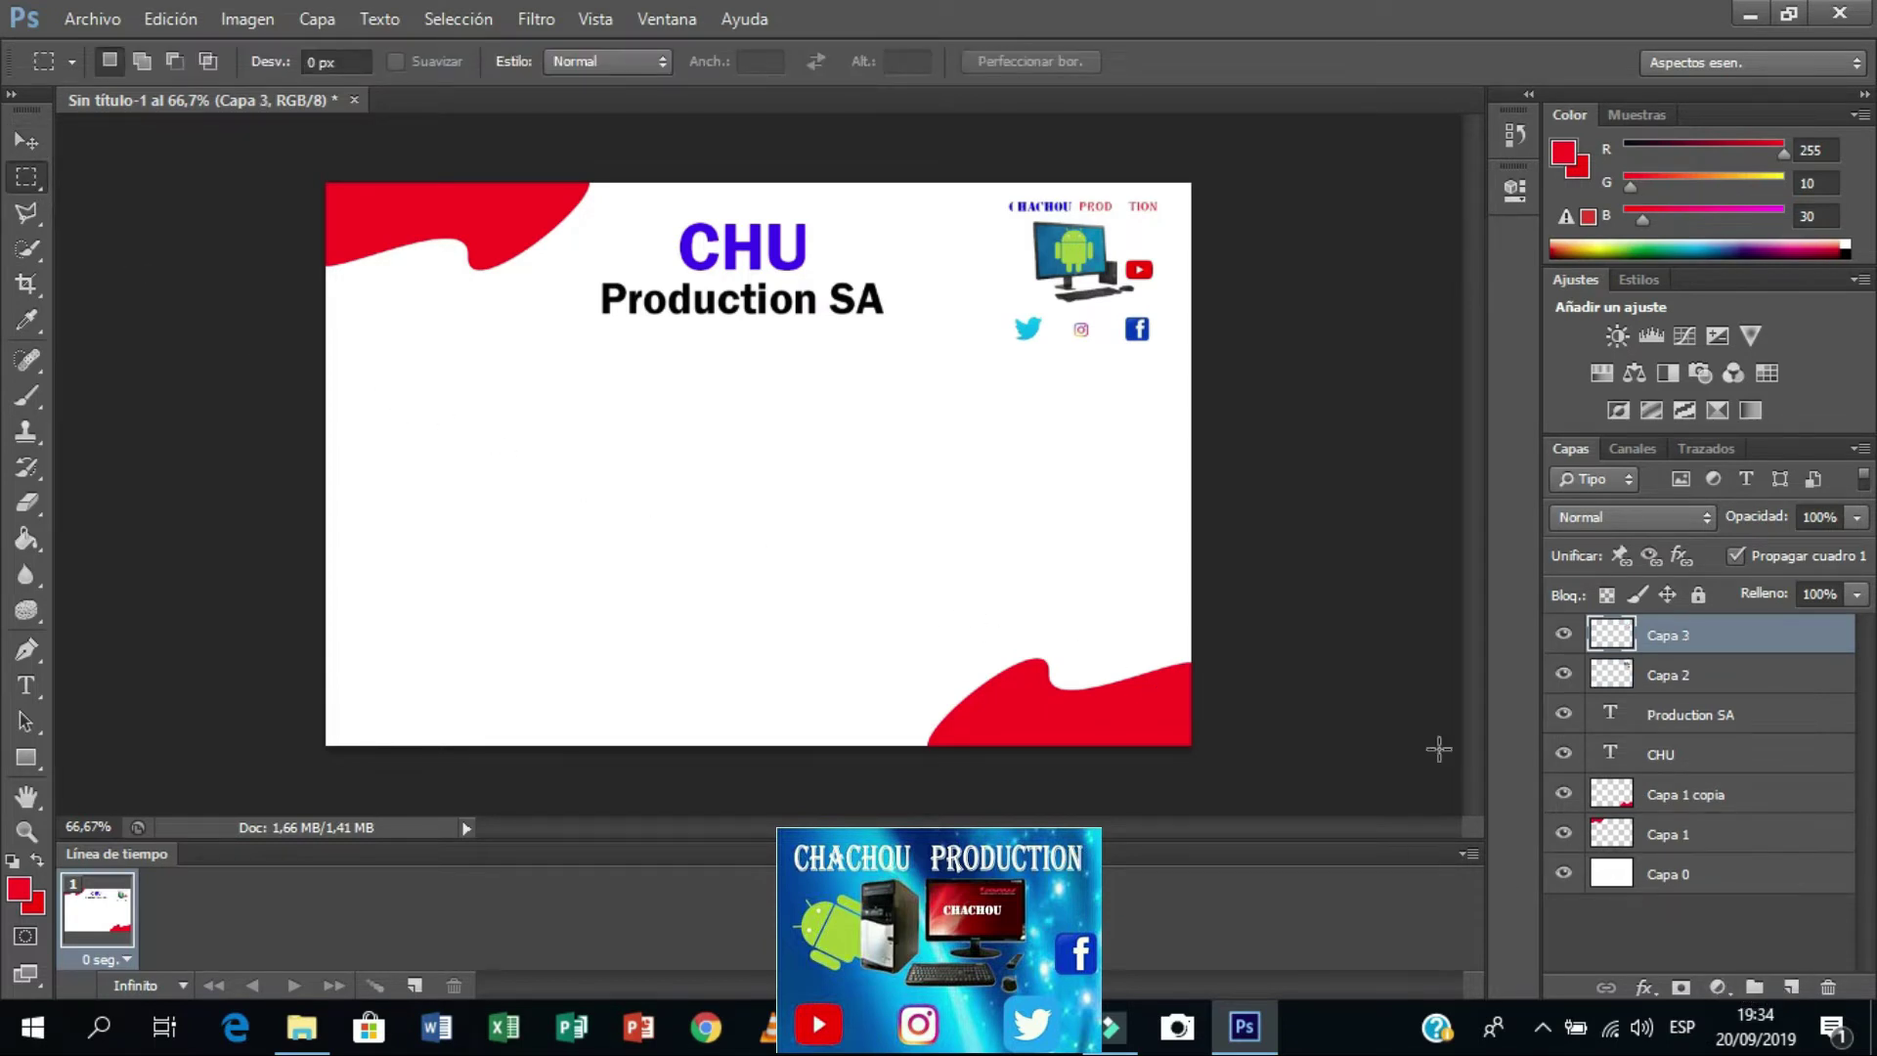
pyautogui.moveTo(1008, 406); pyautogui.dragTo(1191, 598)
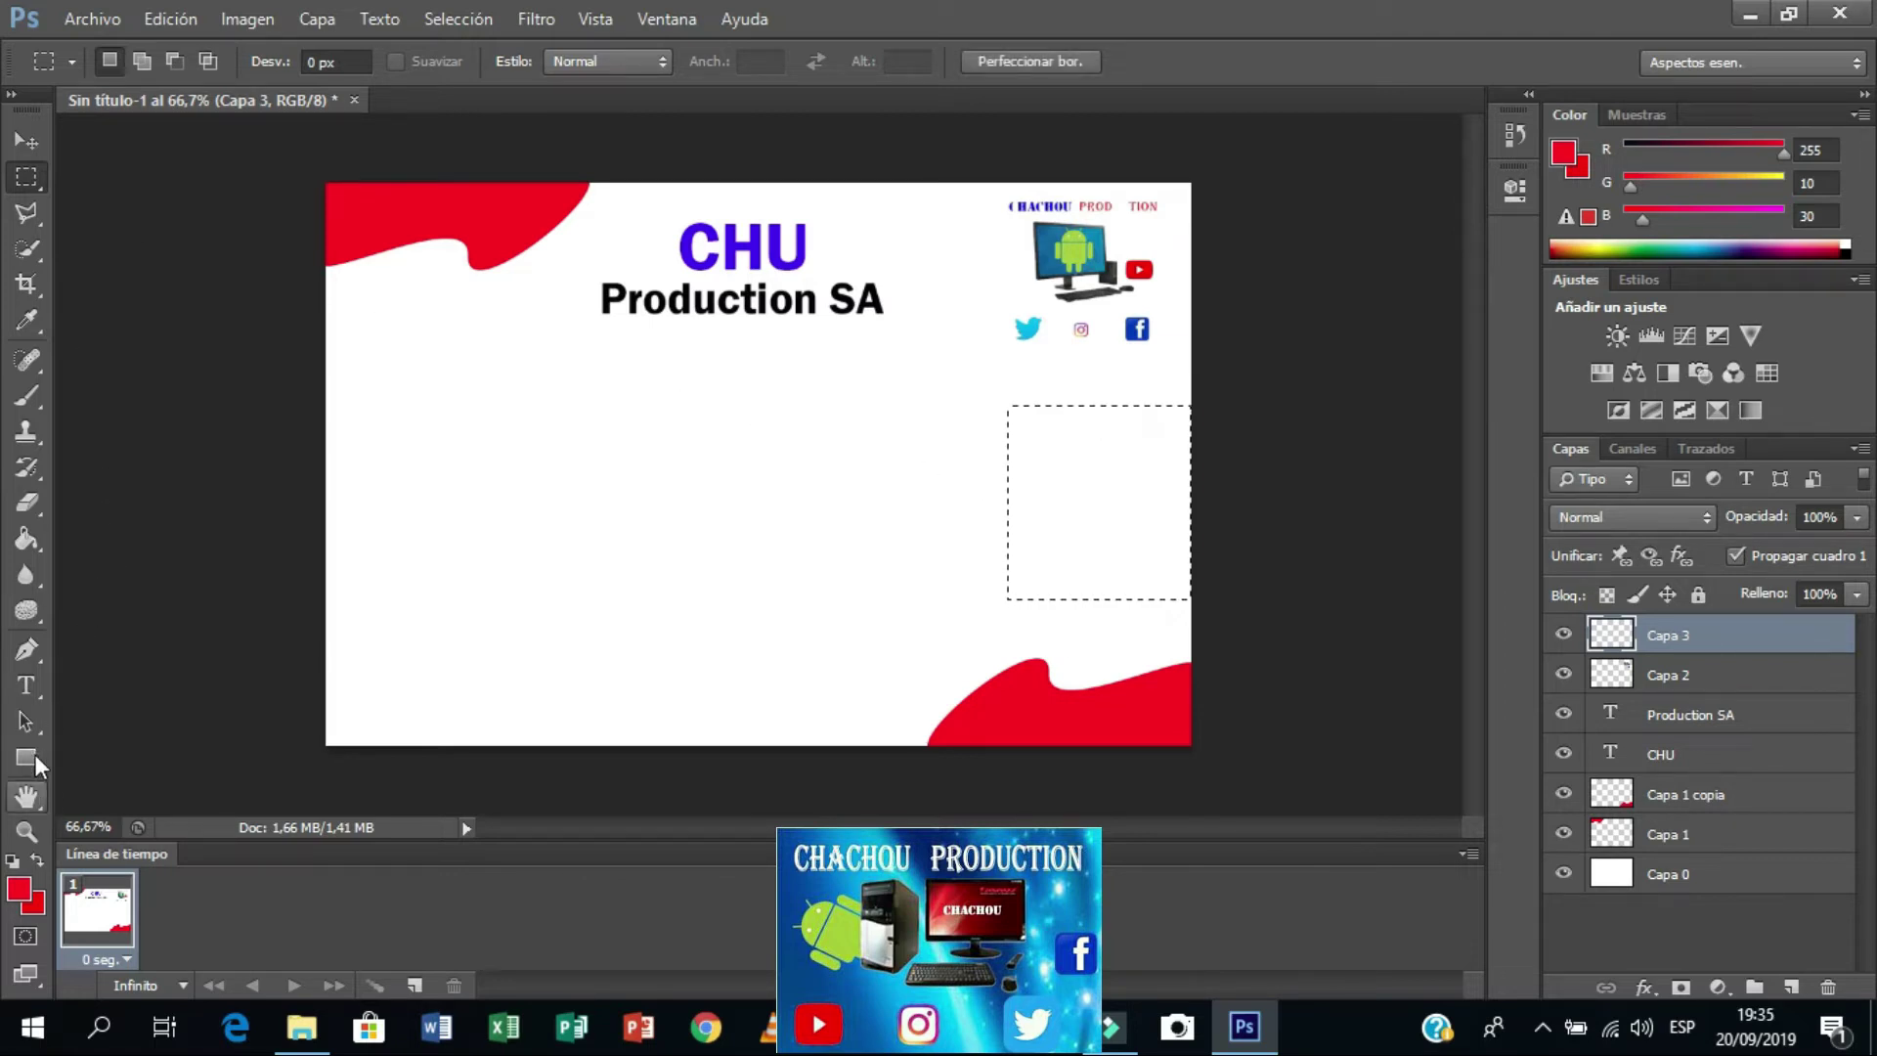
pyautogui.click(32, 544)
pyautogui.click(18, 888)
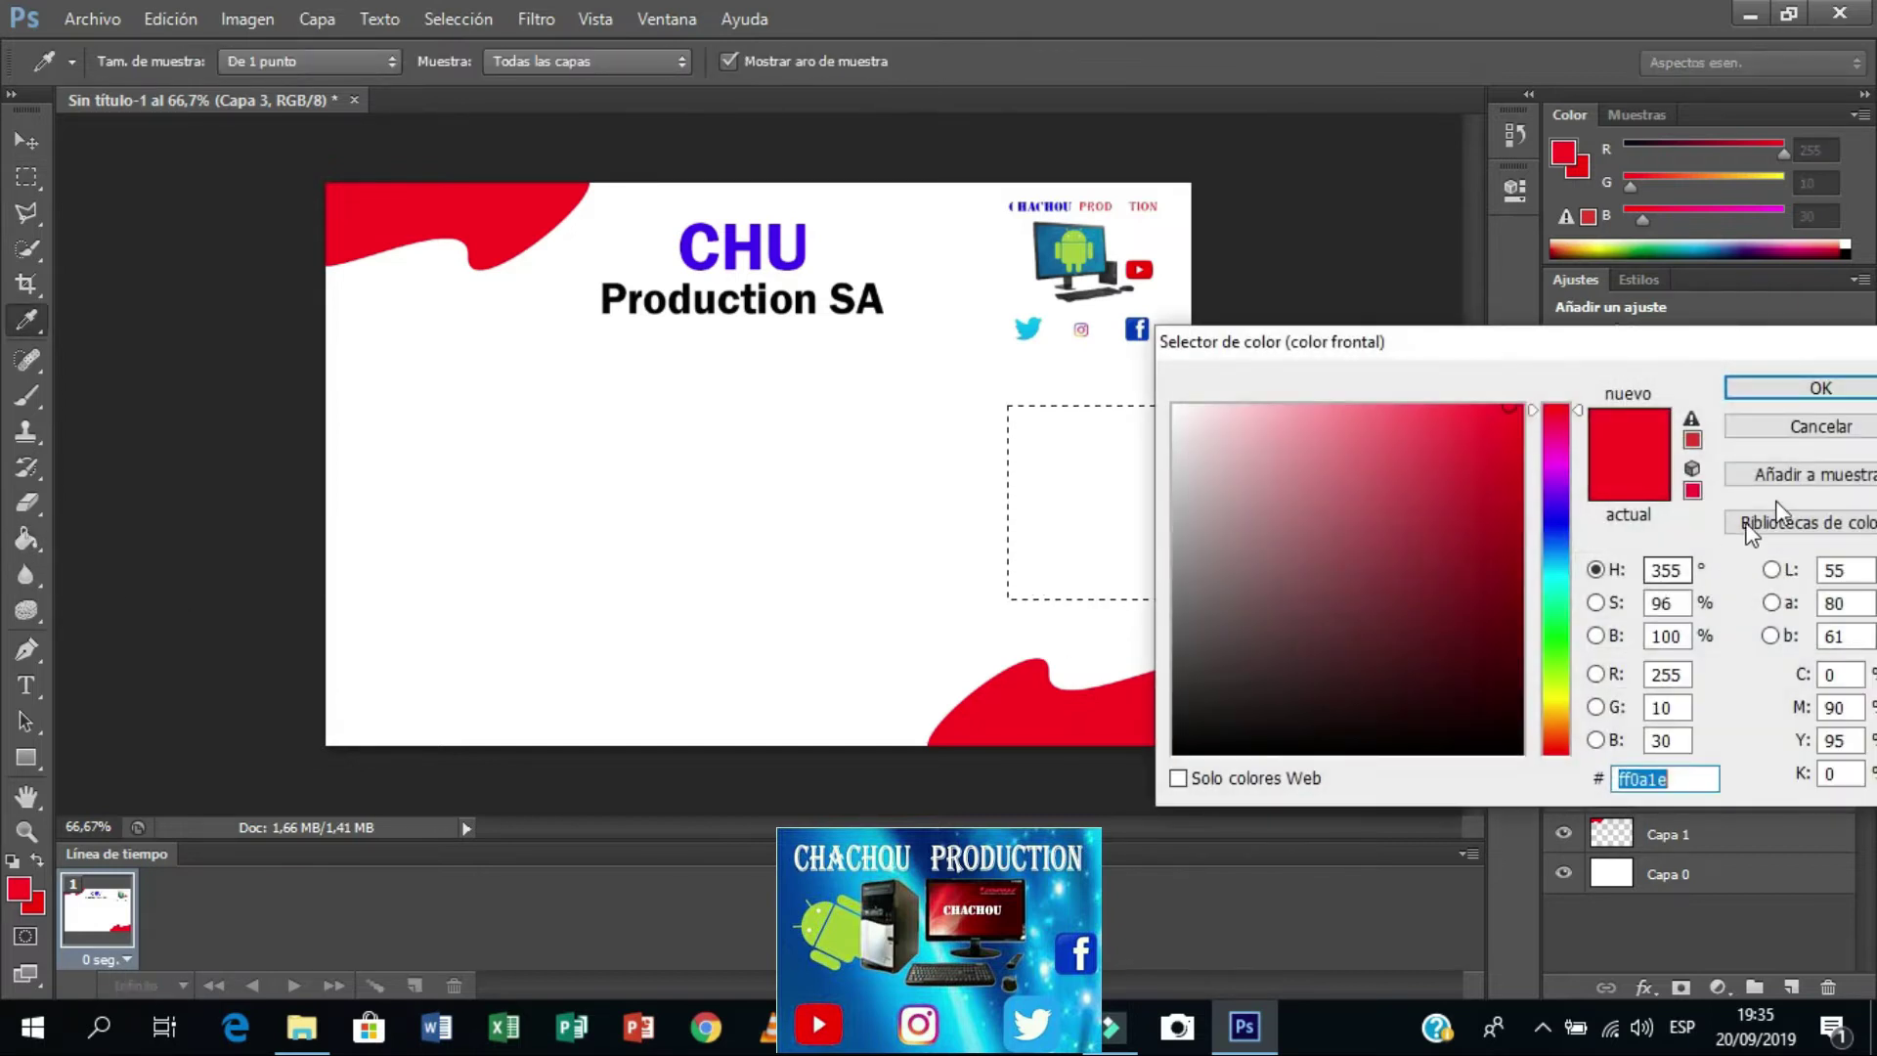
pyautogui.click(1817, 389)
pyautogui.click(1095, 509)
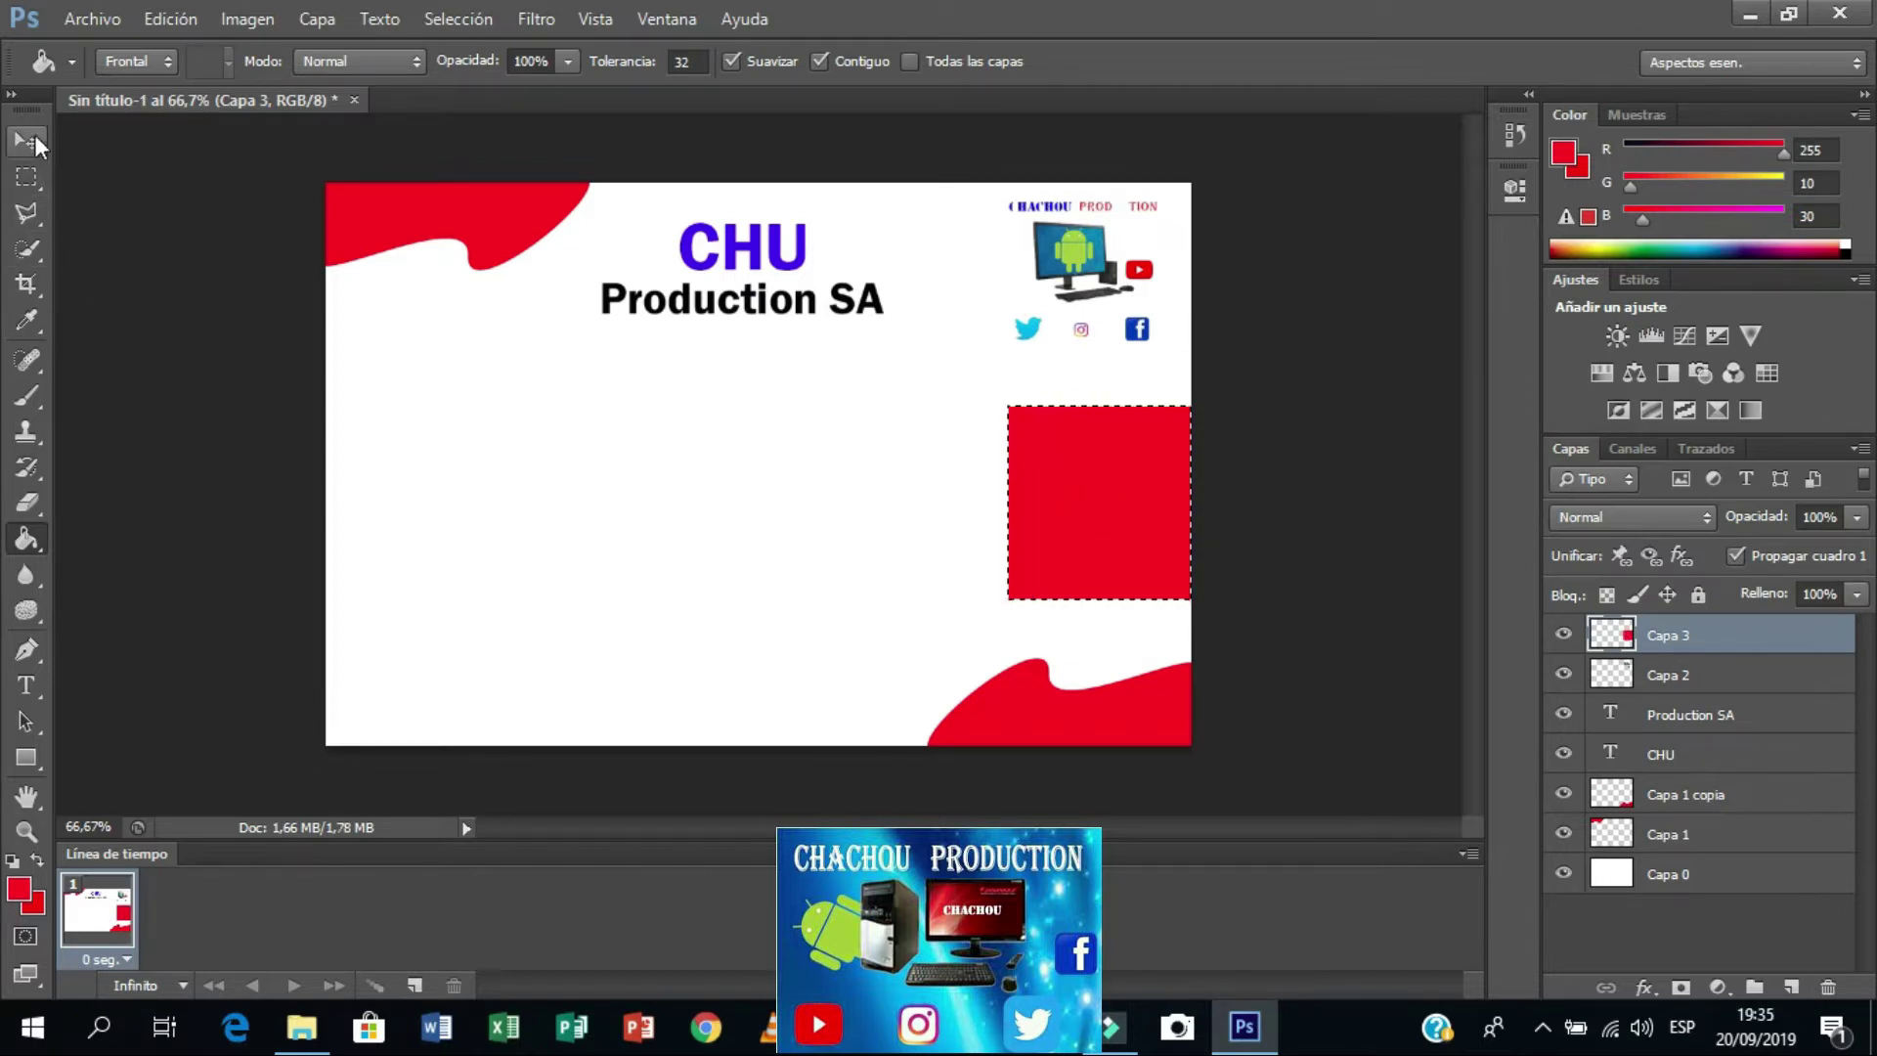
# Step: Deselect and move the red rectangle up and left beneath the logo
pyautogui.click(30, 174)
pyautogui.click(145, 195)
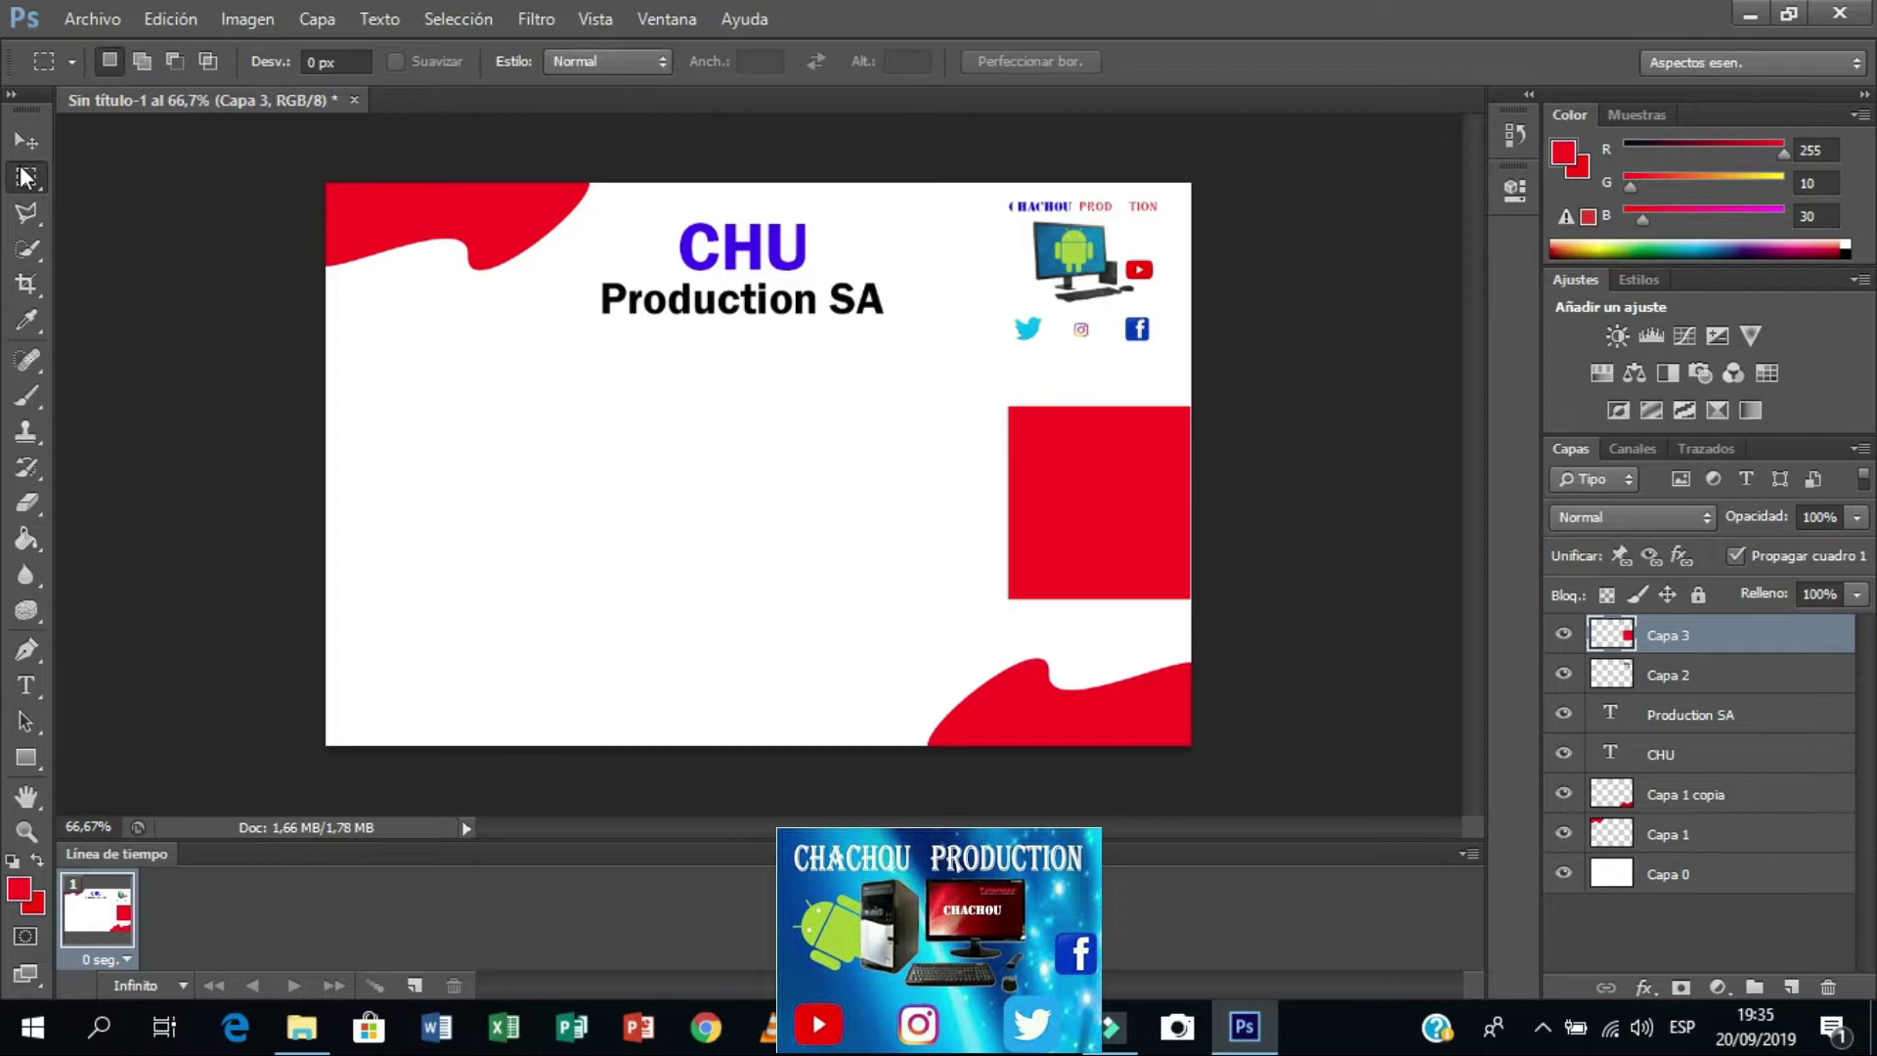
pyautogui.click(21, 142)
pyautogui.moveTo(1069, 495); pyautogui.dragTo(1053, 445)
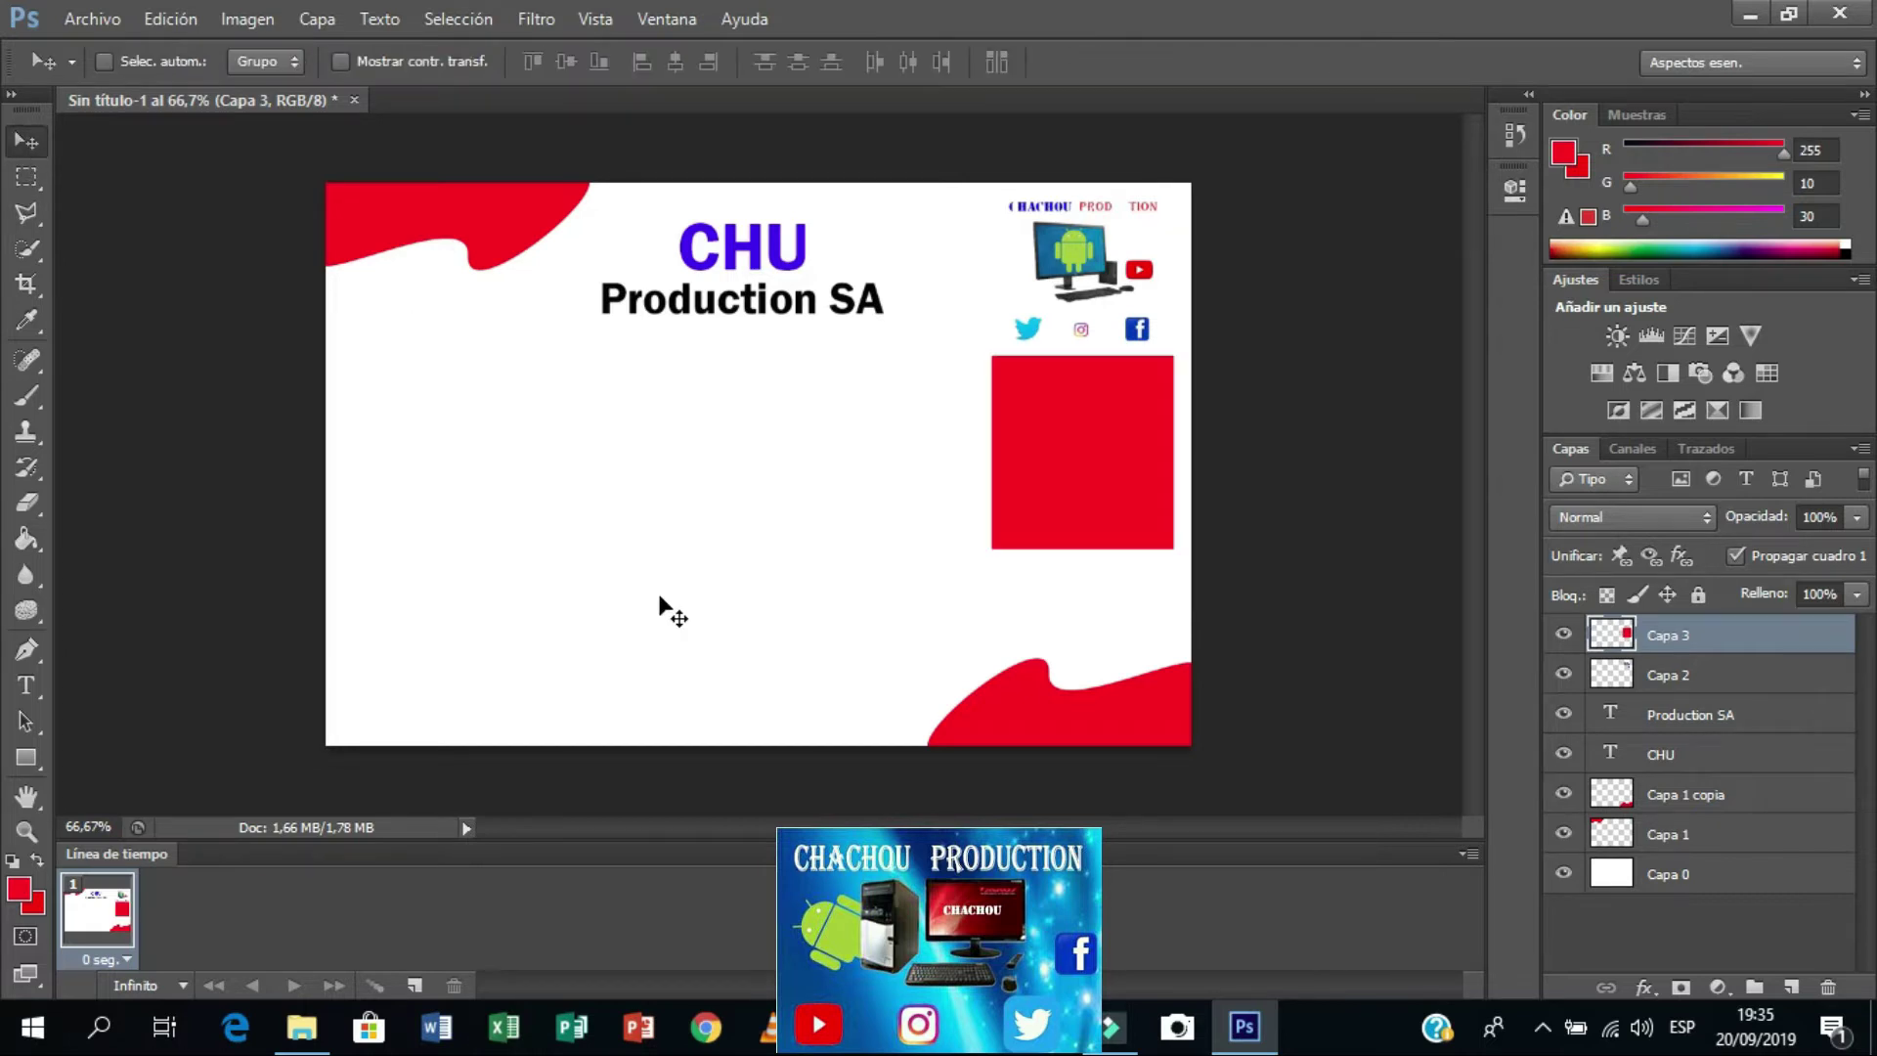
# Step: Refill the rectangle with pale blue d4e0f1
pyautogui.click(37, 540)
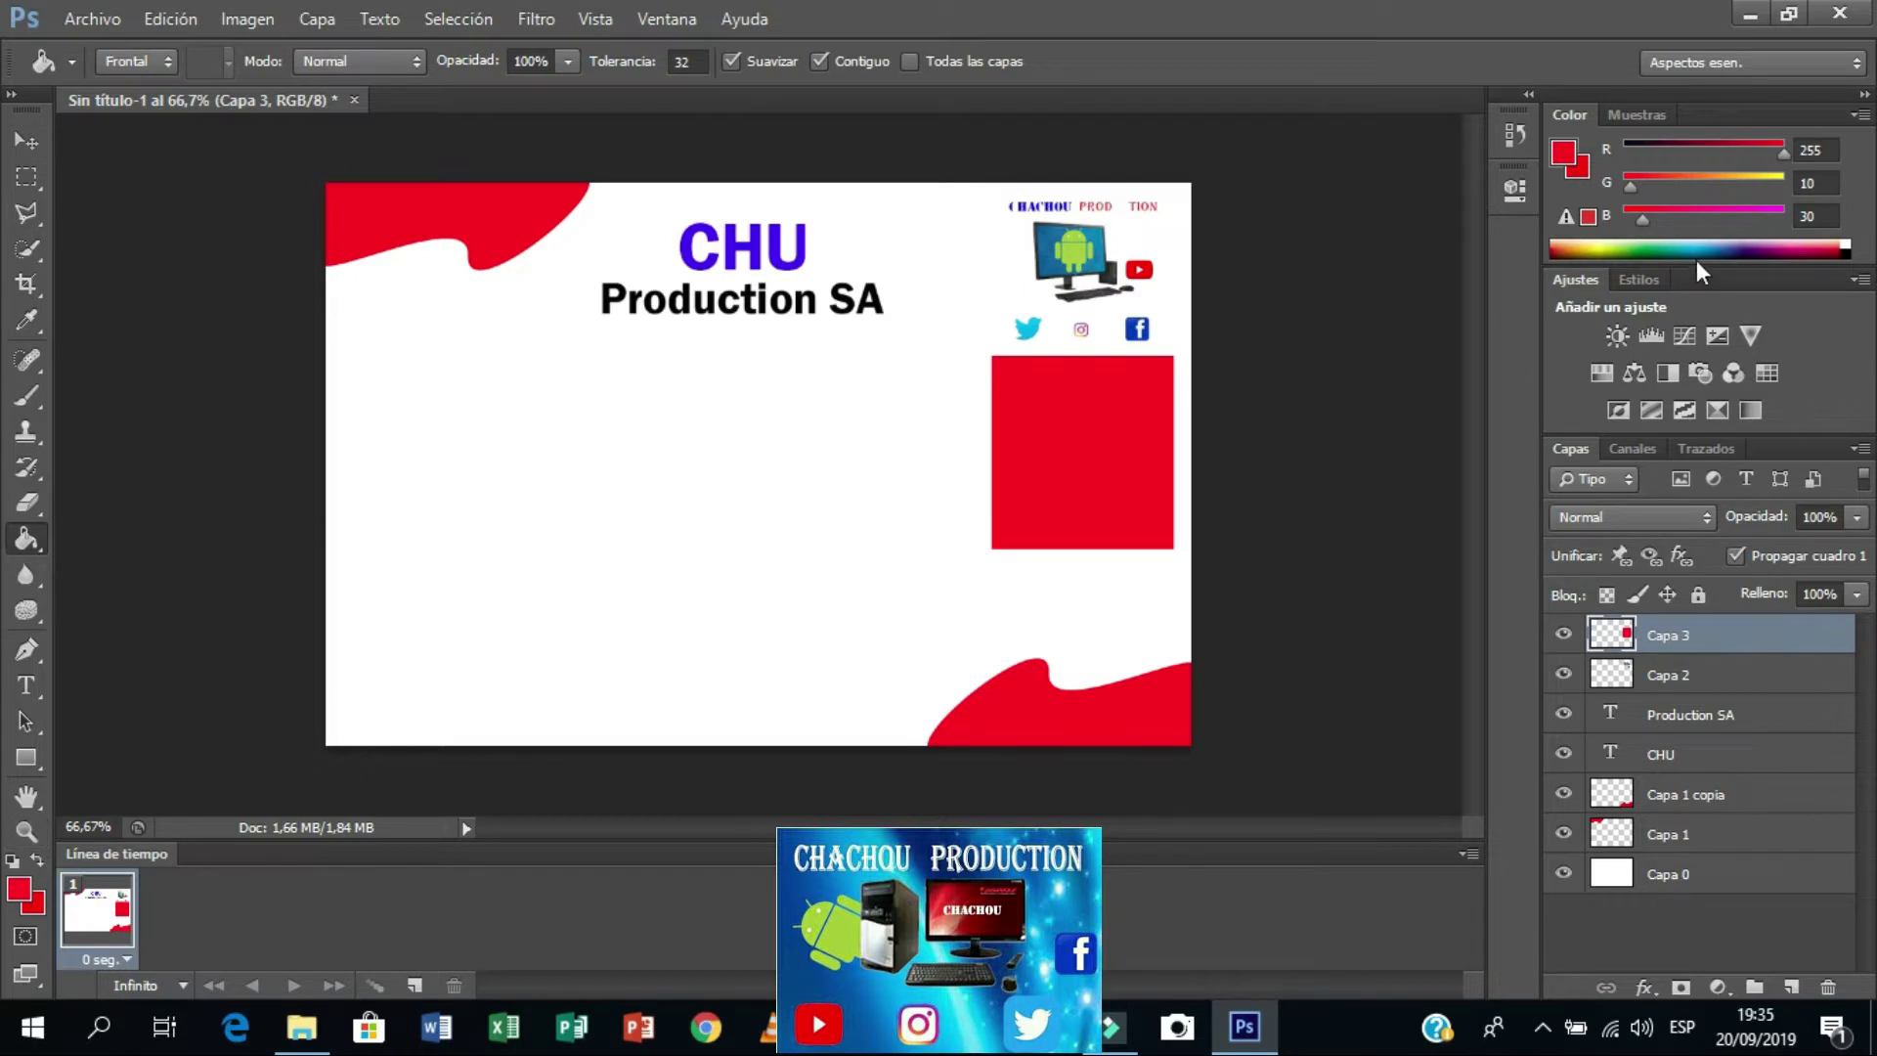
pyautogui.moveTo(1745, 244); pyautogui.dragTo(1711, 244)
pyautogui.click(1565, 153)
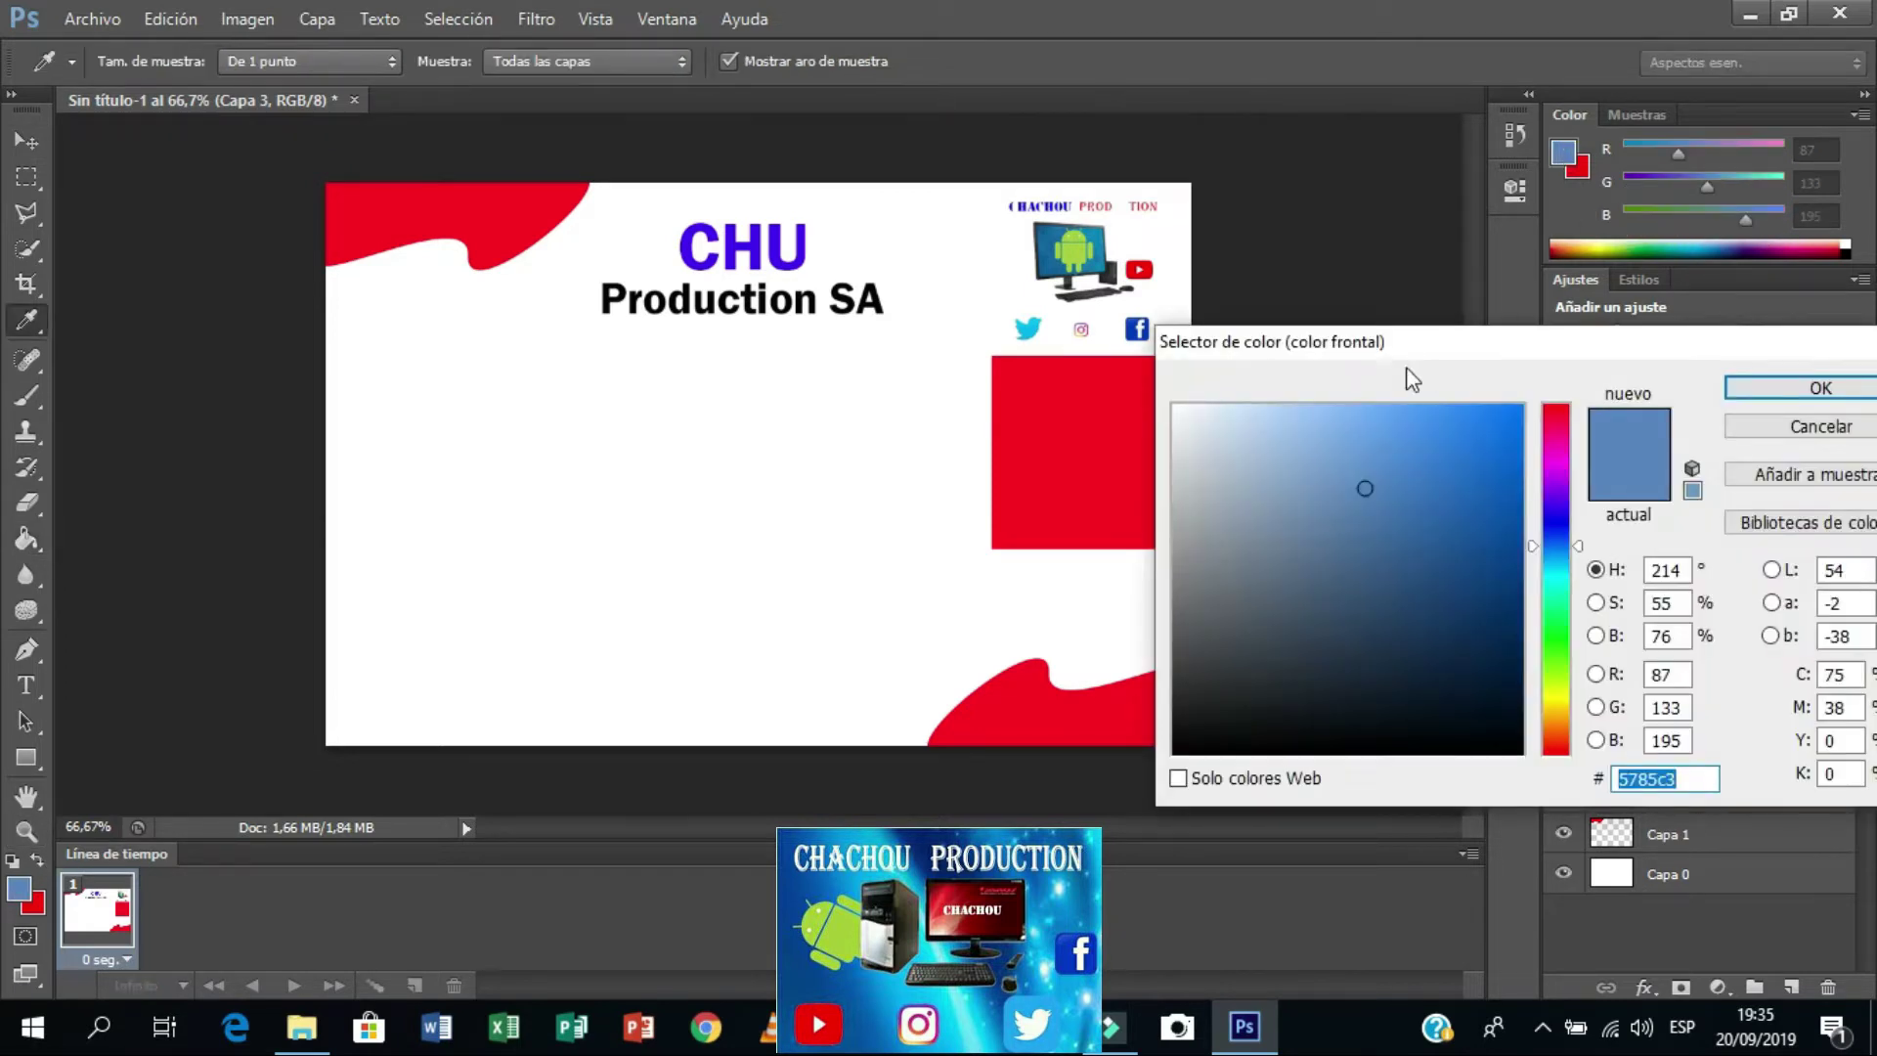
pyautogui.click(1229, 433)
pyautogui.click(1211, 457)
pyautogui.moveTo(1191, 445); pyautogui.dragTo(1215, 424)
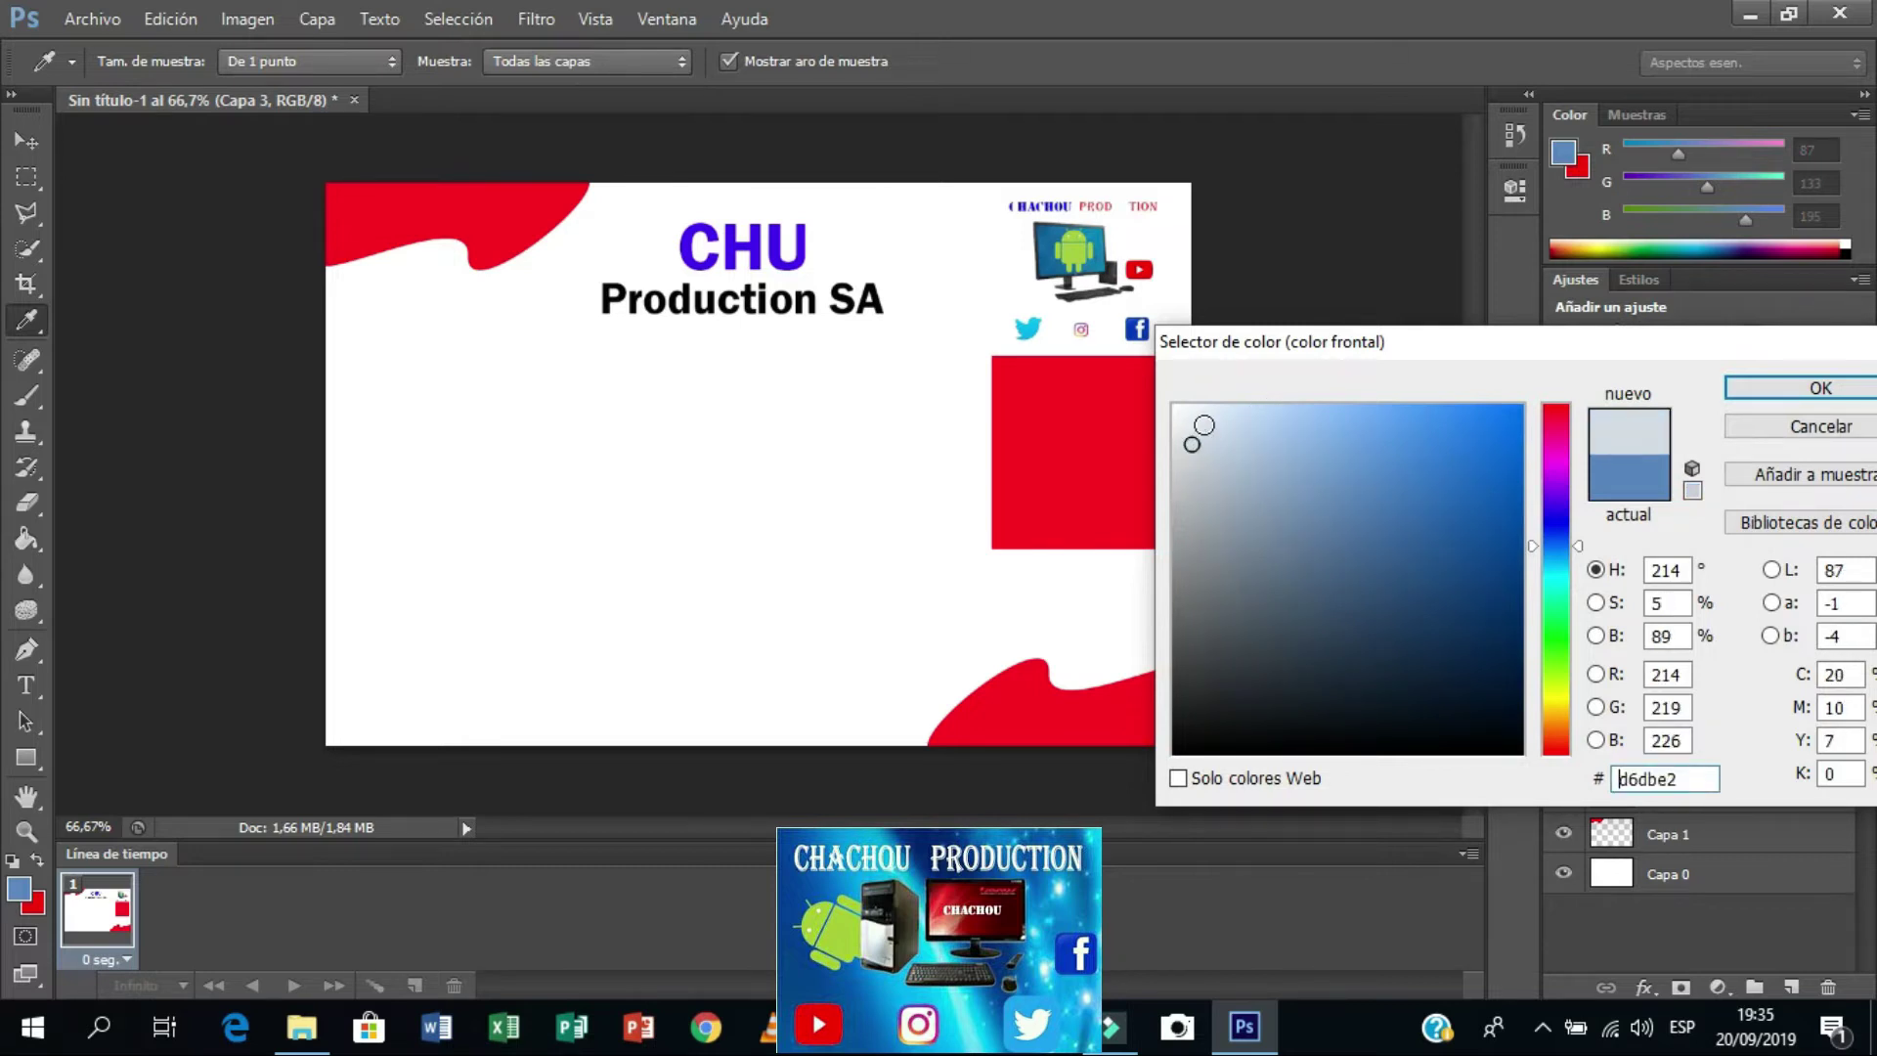
pyautogui.click(1820, 388)
pyautogui.press('g')
pyautogui.click(1121, 428)
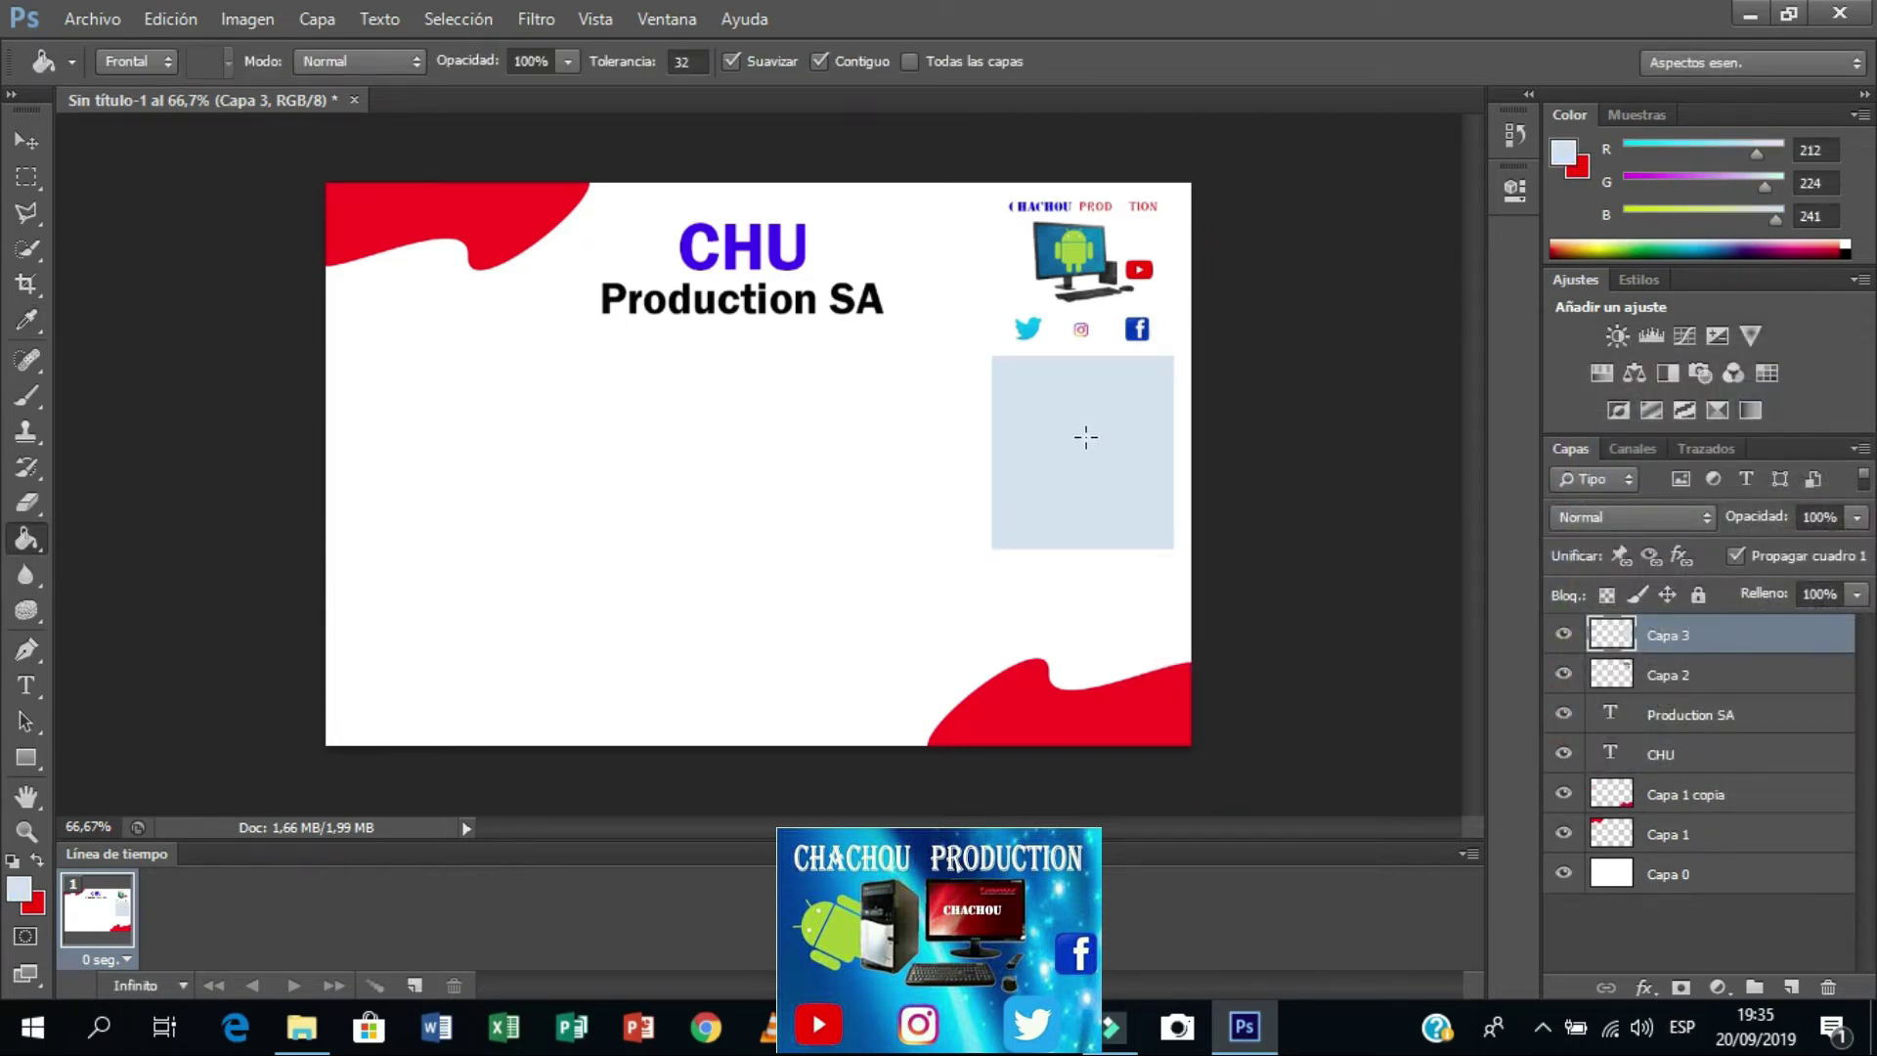
# Step: Add a 'FOTO' text line left of the blue rectangle and select it
pyautogui.press('t')
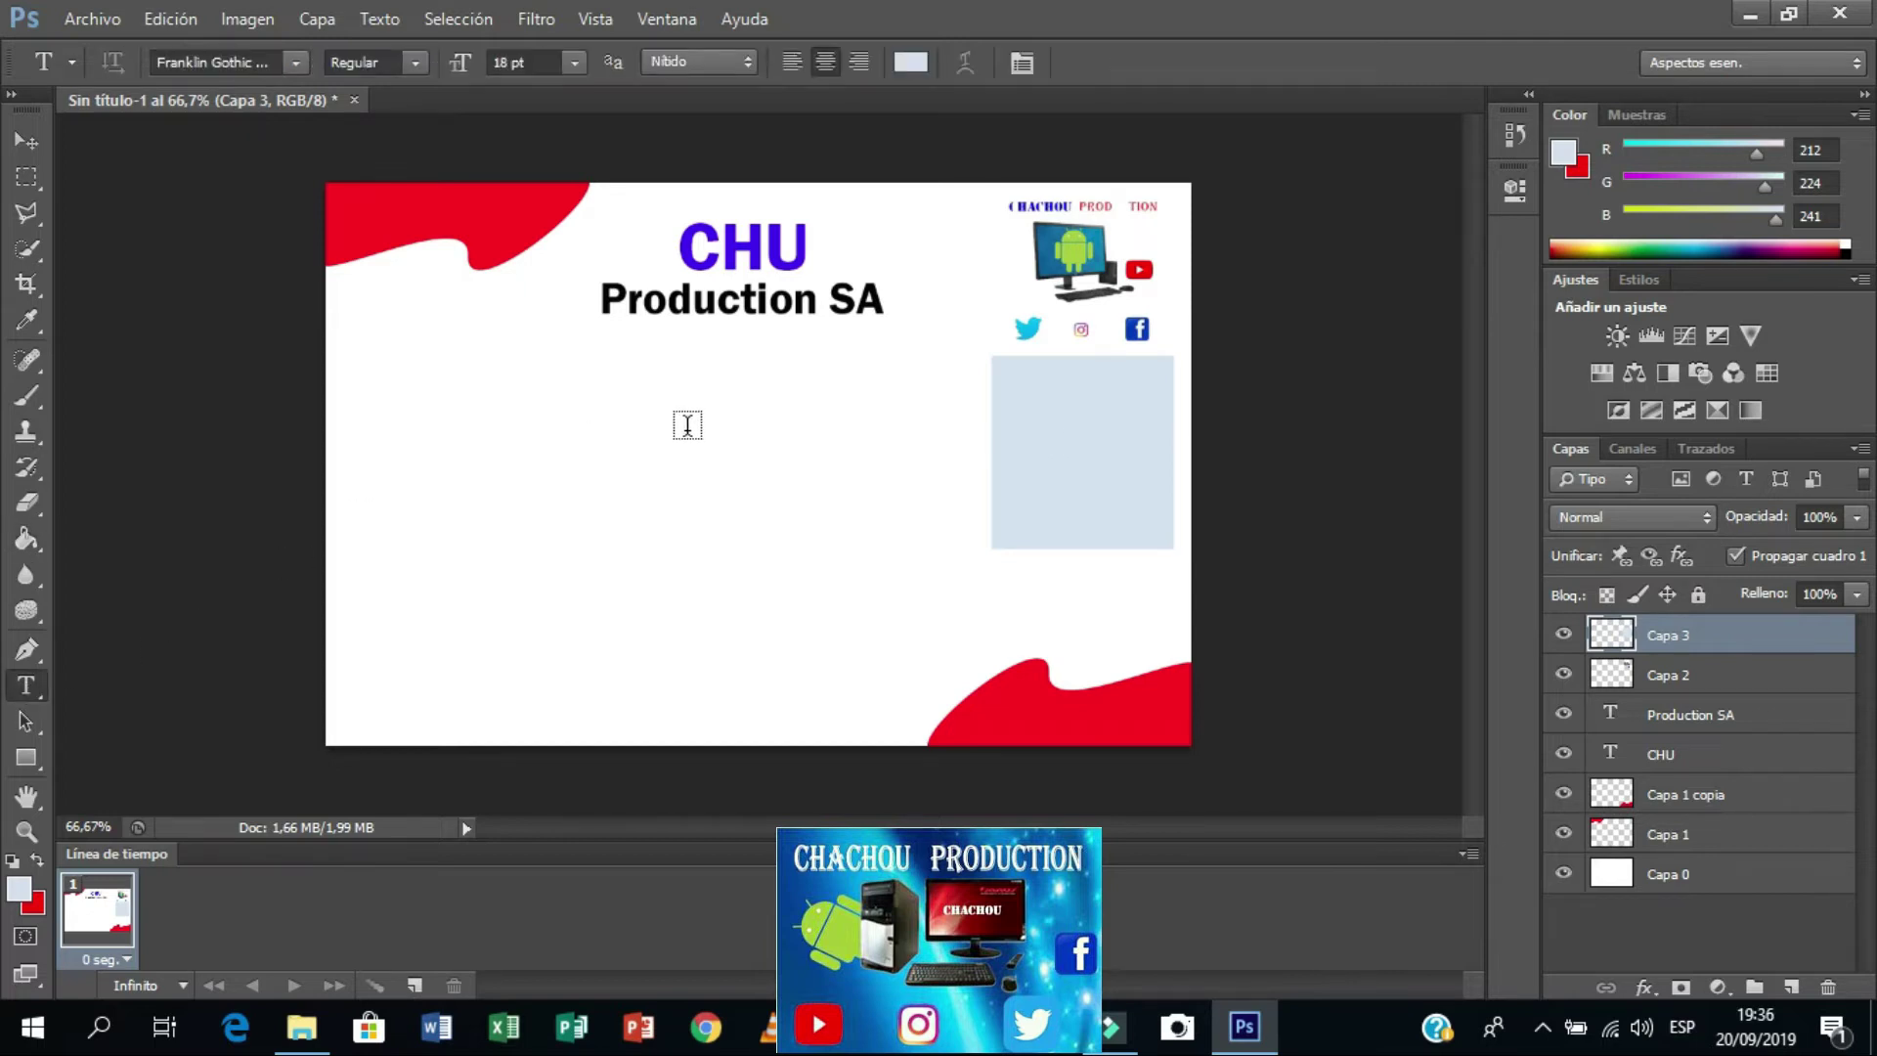
pyautogui.click(691, 425)
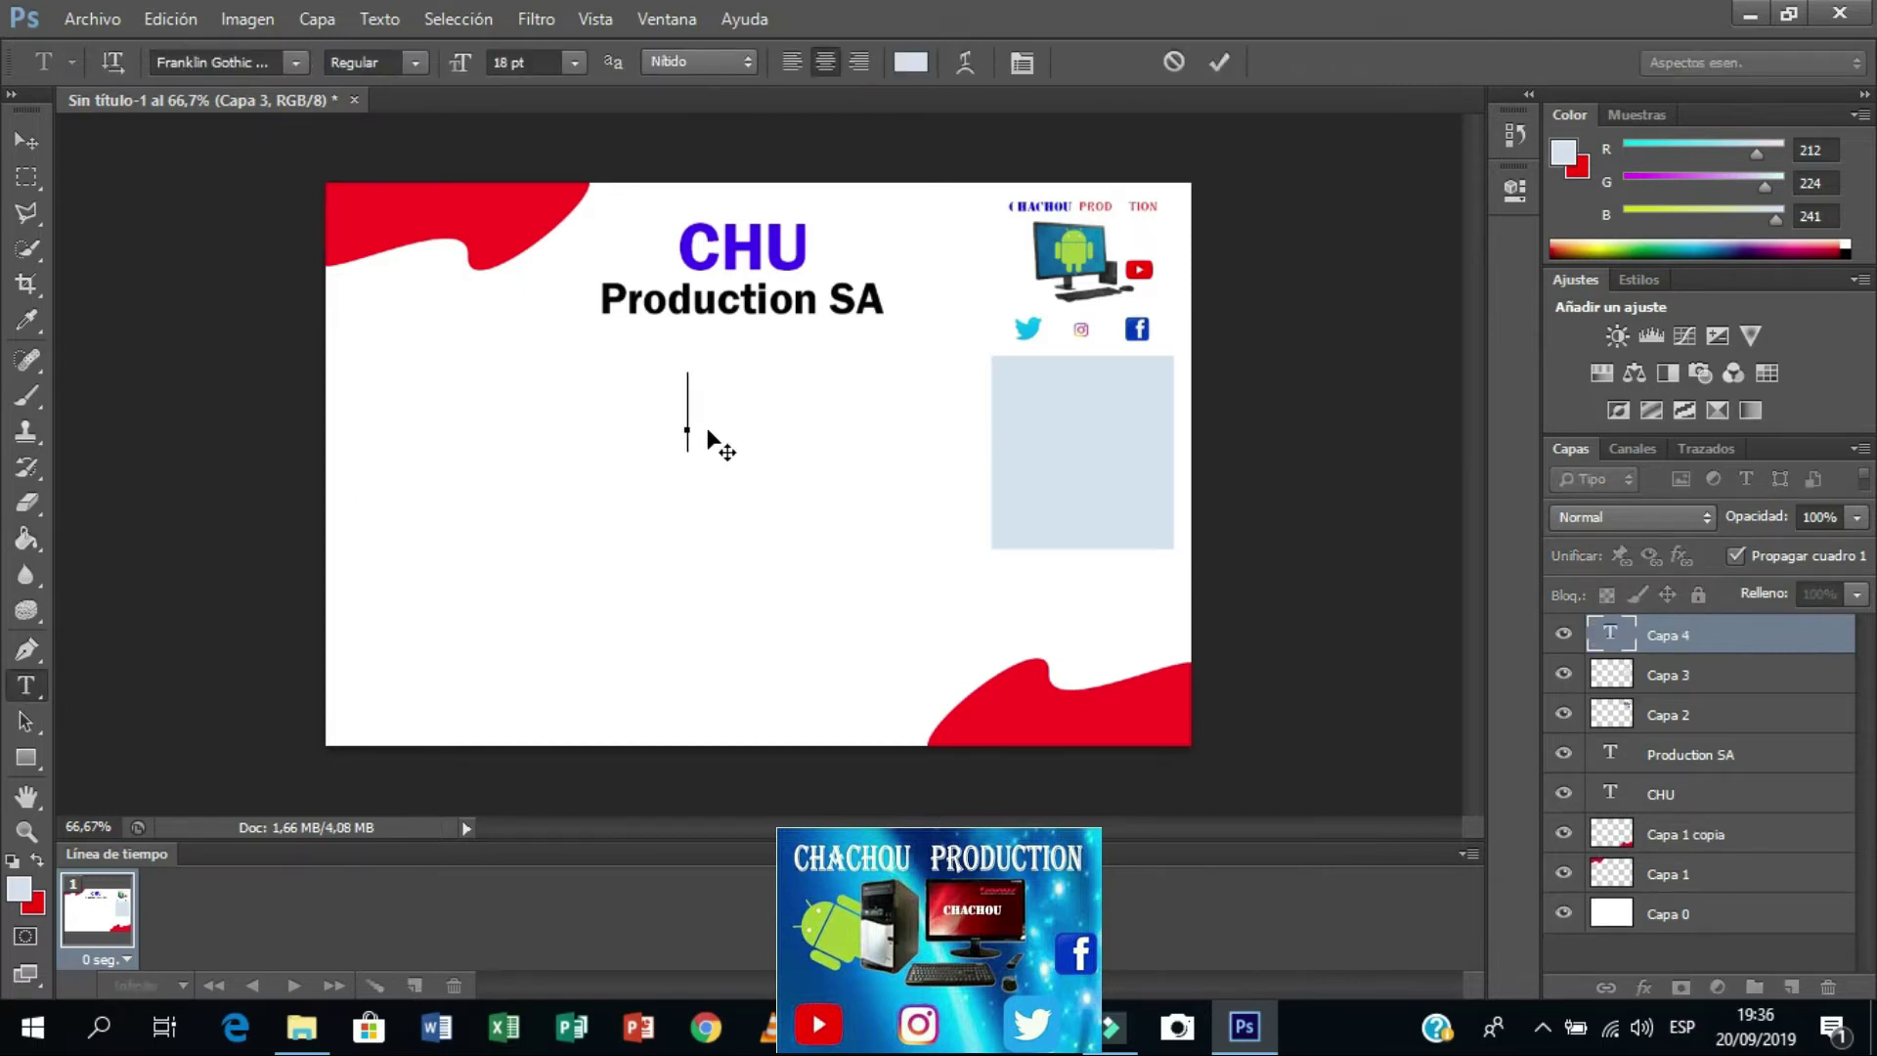
pyautogui.write('FO')
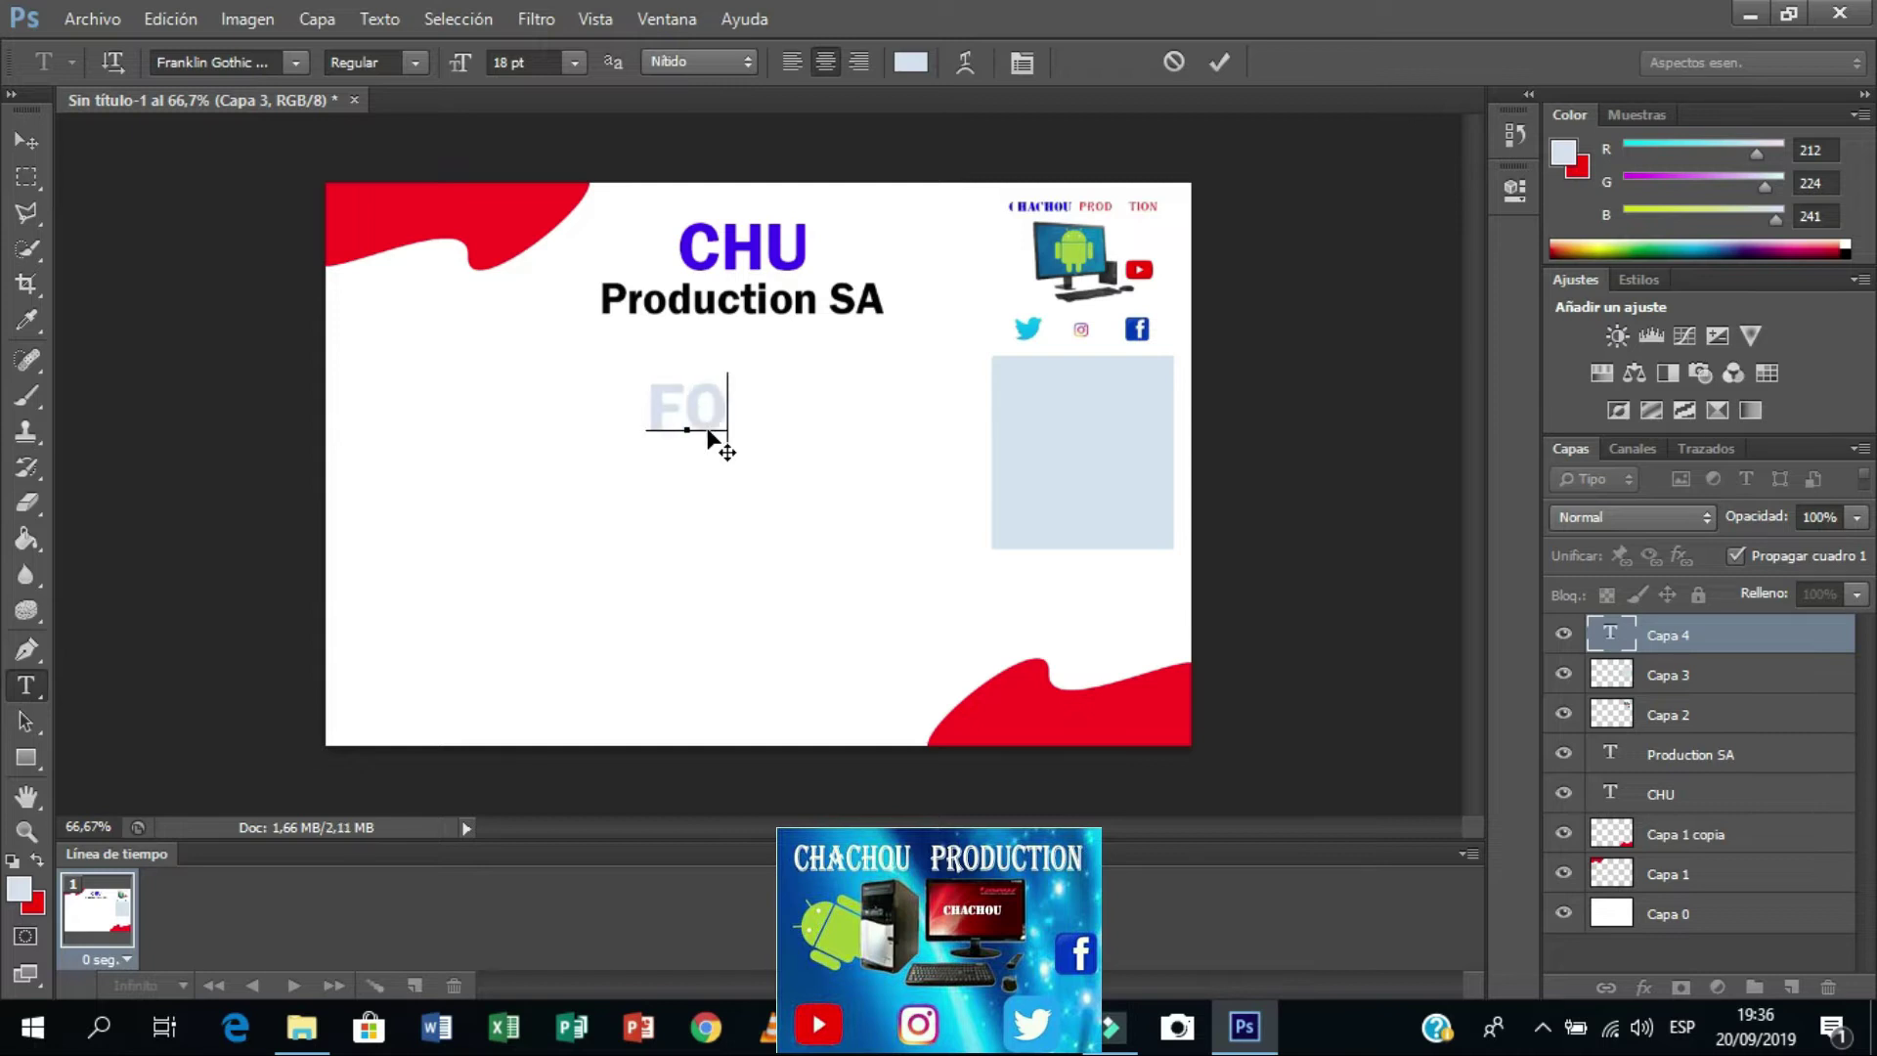
pyautogui.write('TO')
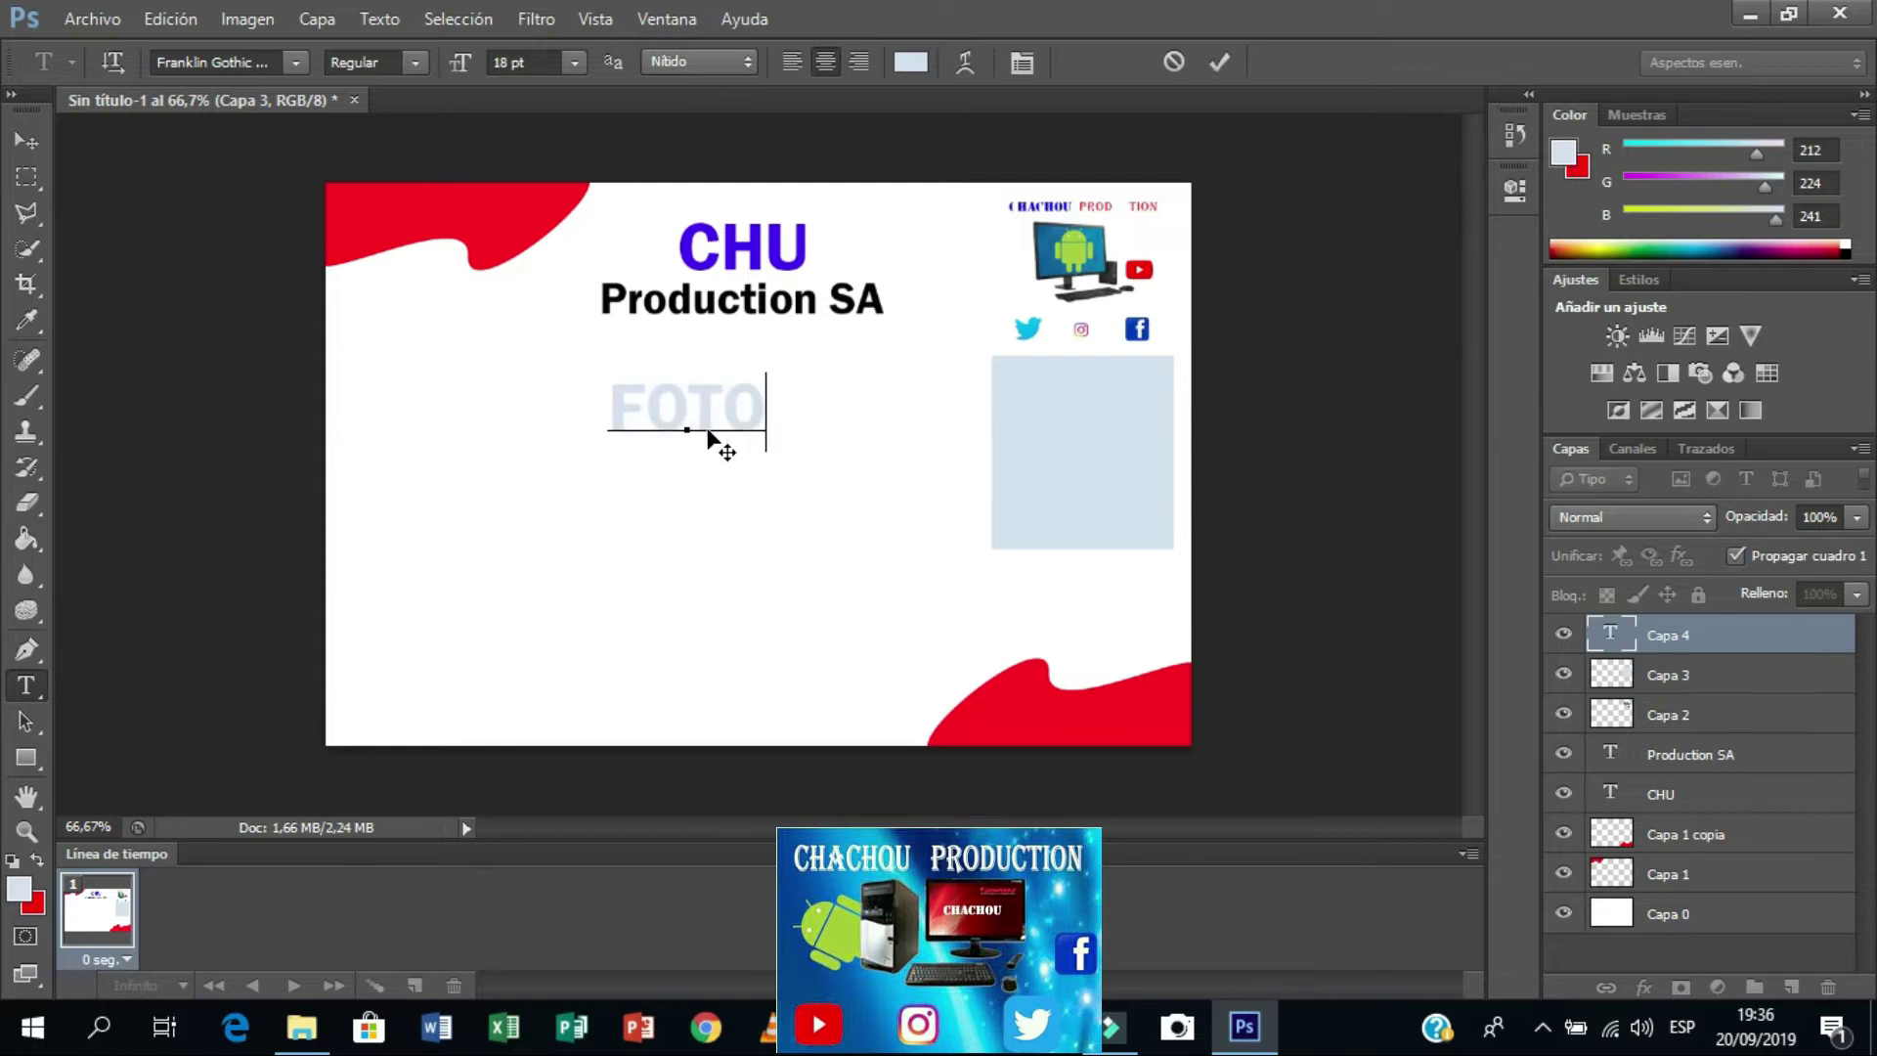
pyautogui.moveTo(765, 418); pyautogui.dragTo(608, 420)
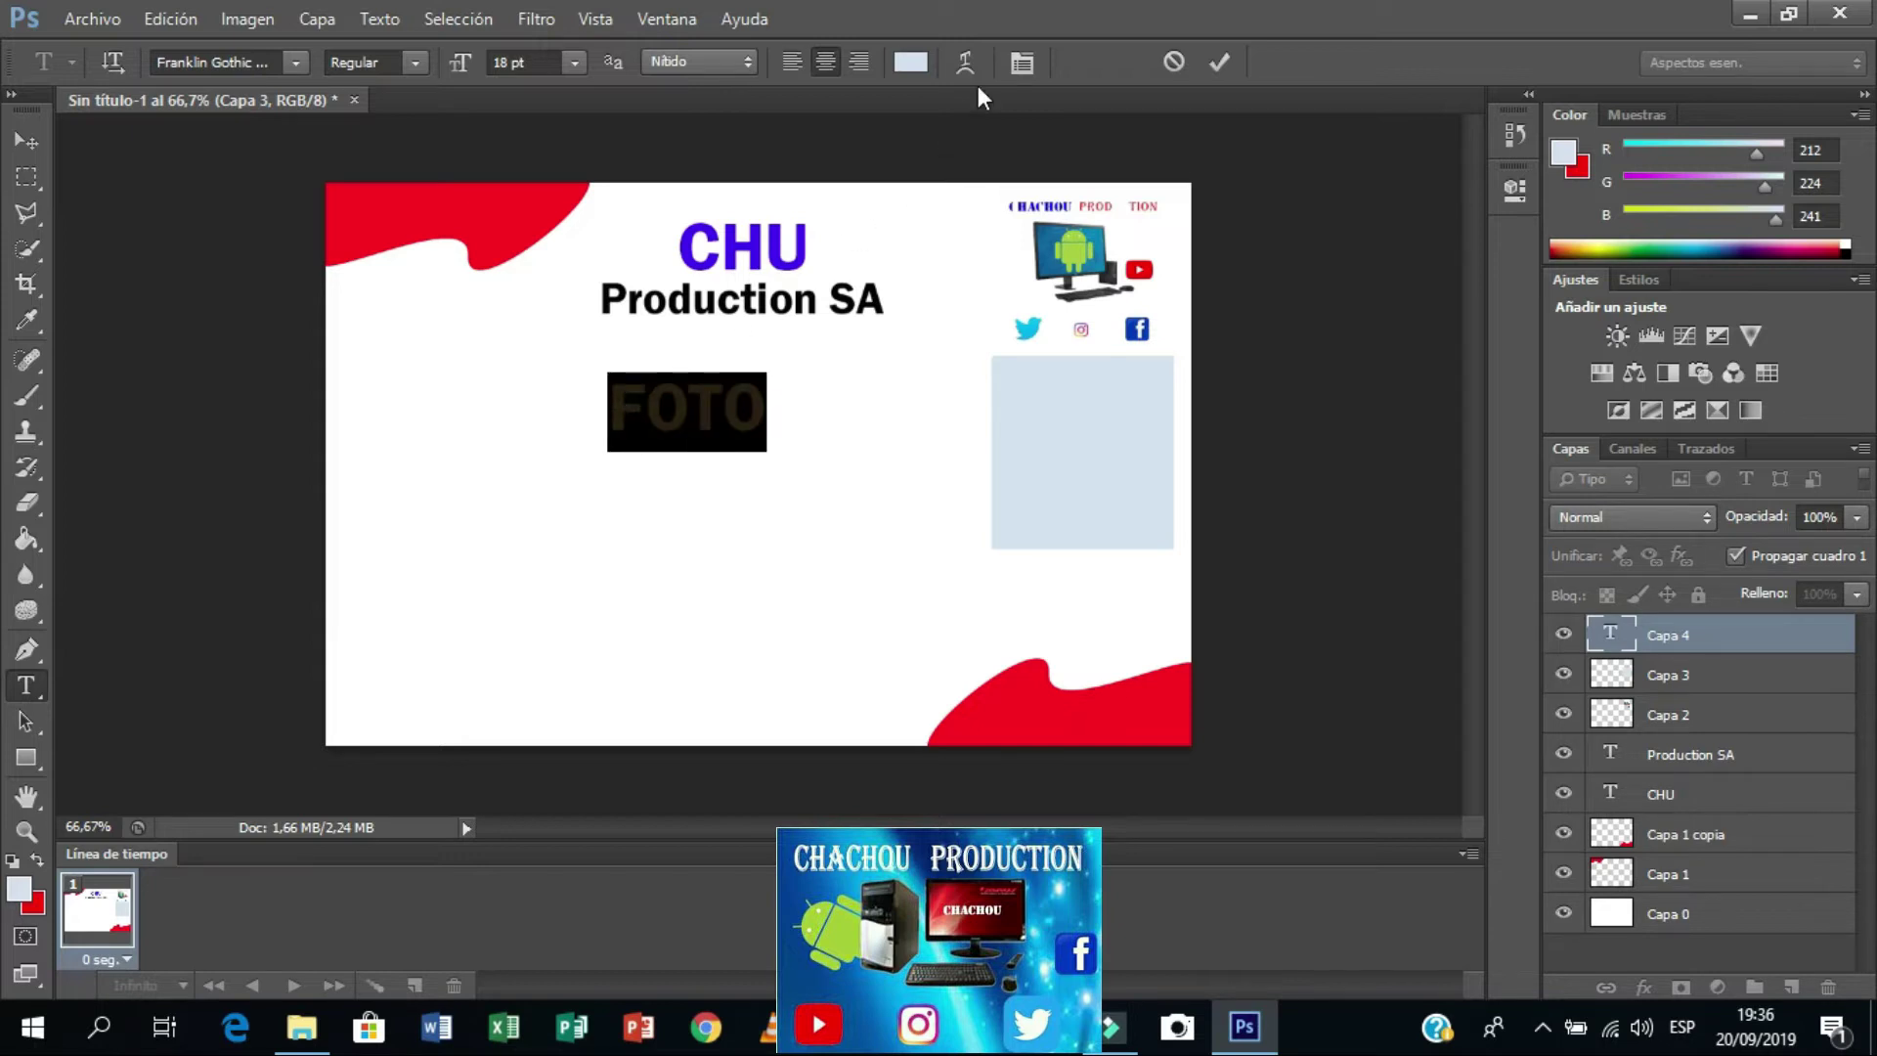
# Step: Make the FOTO text a strong red
pyautogui.click(909, 60)
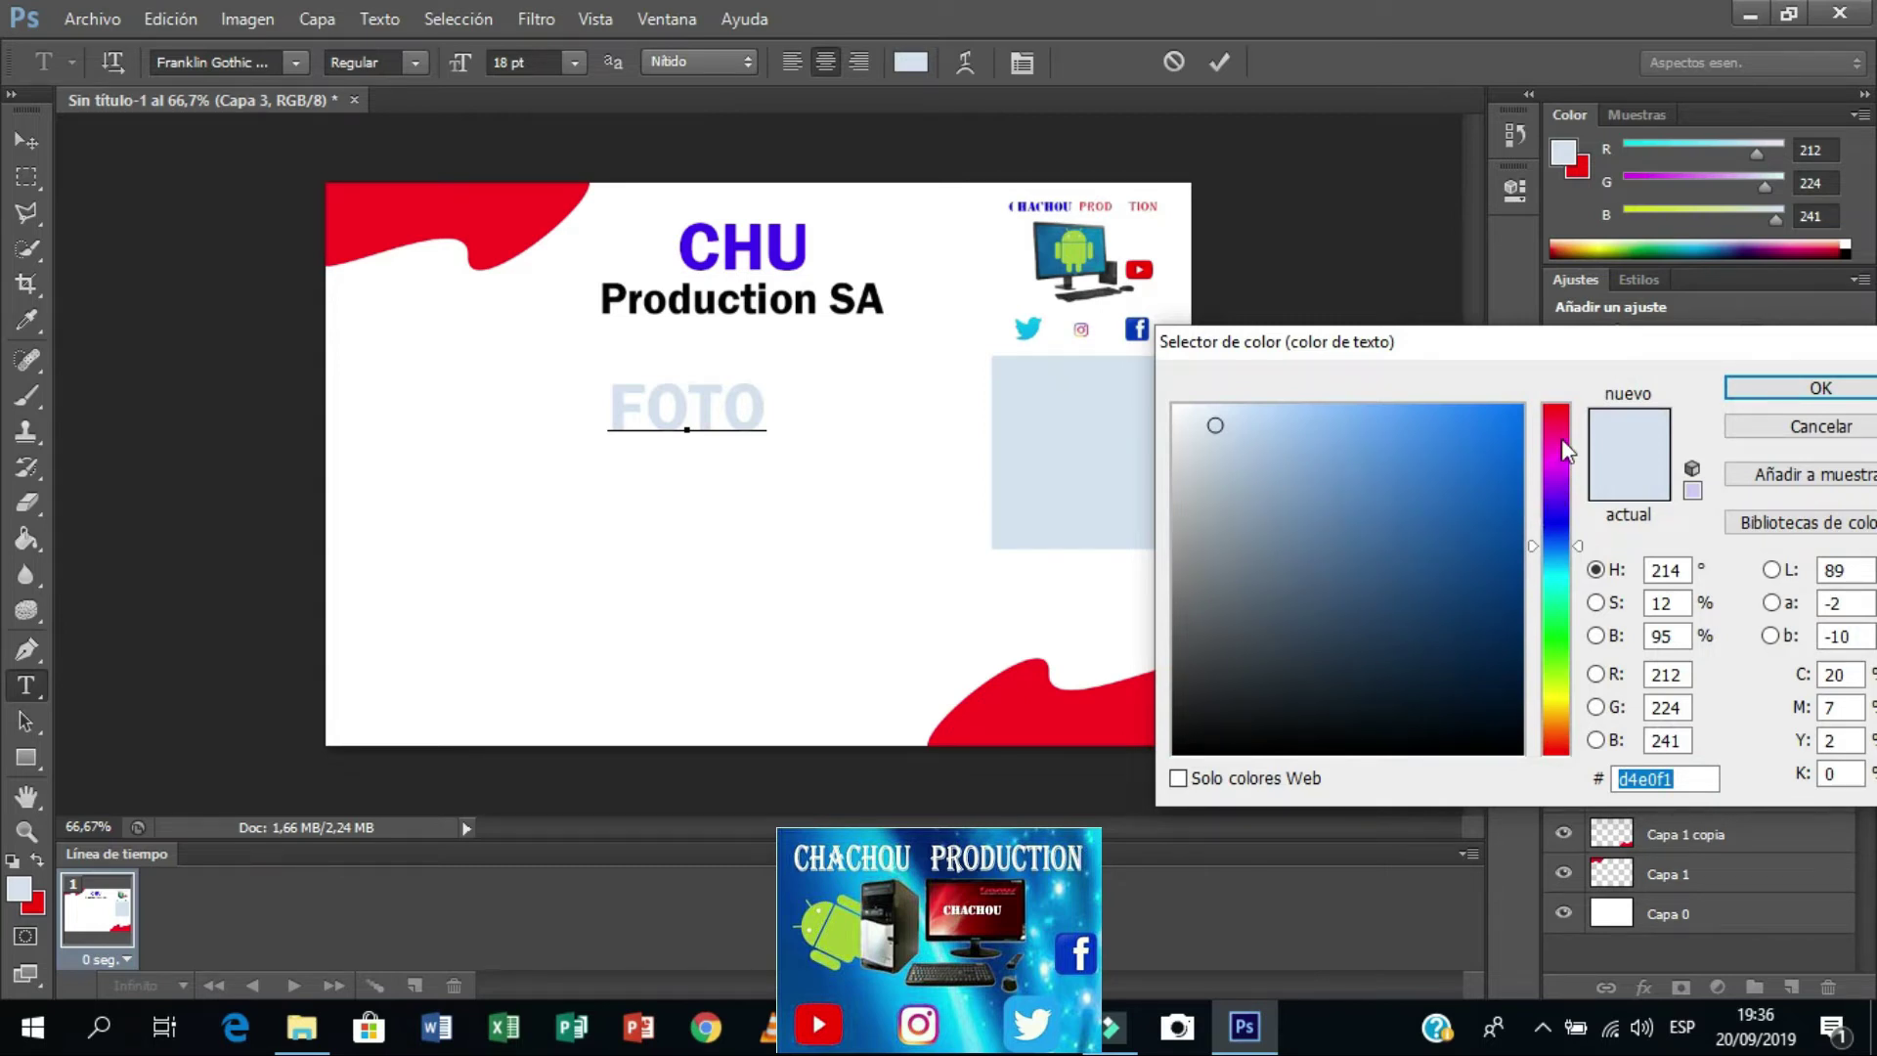
pyautogui.click(1555, 413)
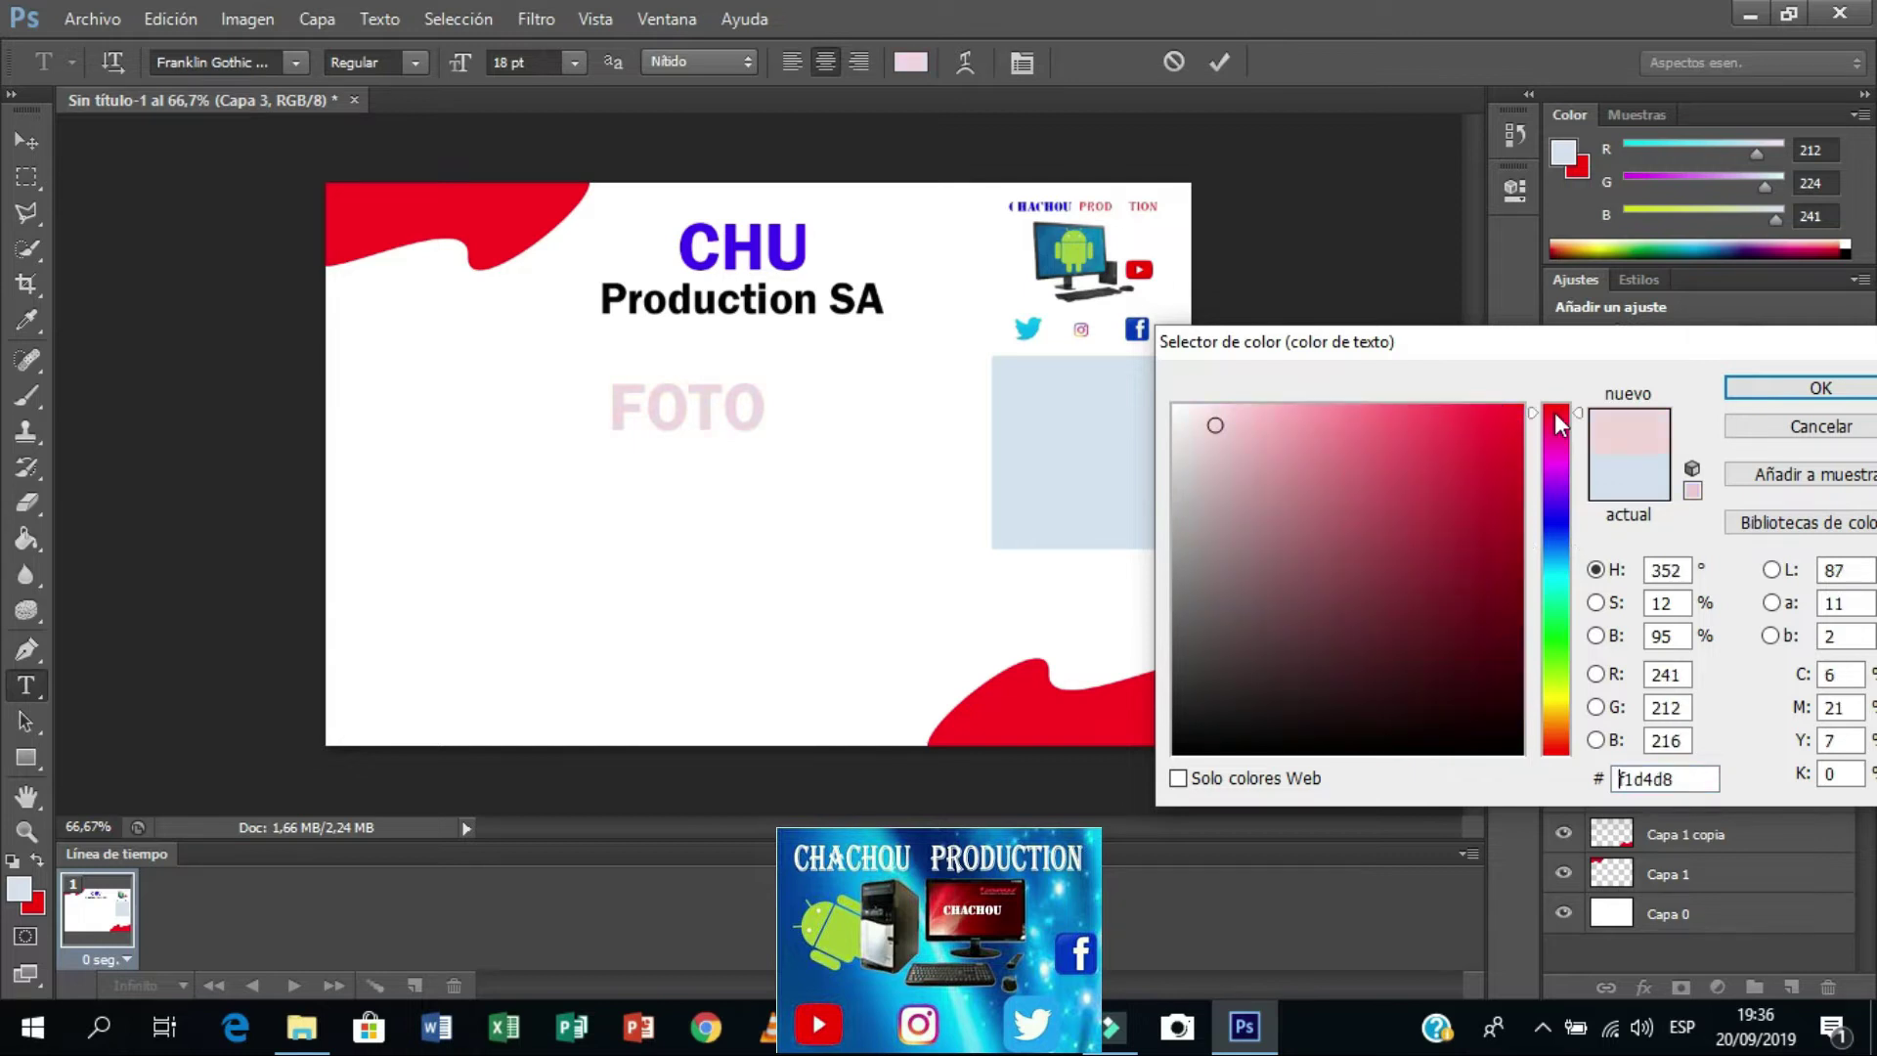
pyautogui.click(1556, 406)
pyautogui.click(1511, 428)
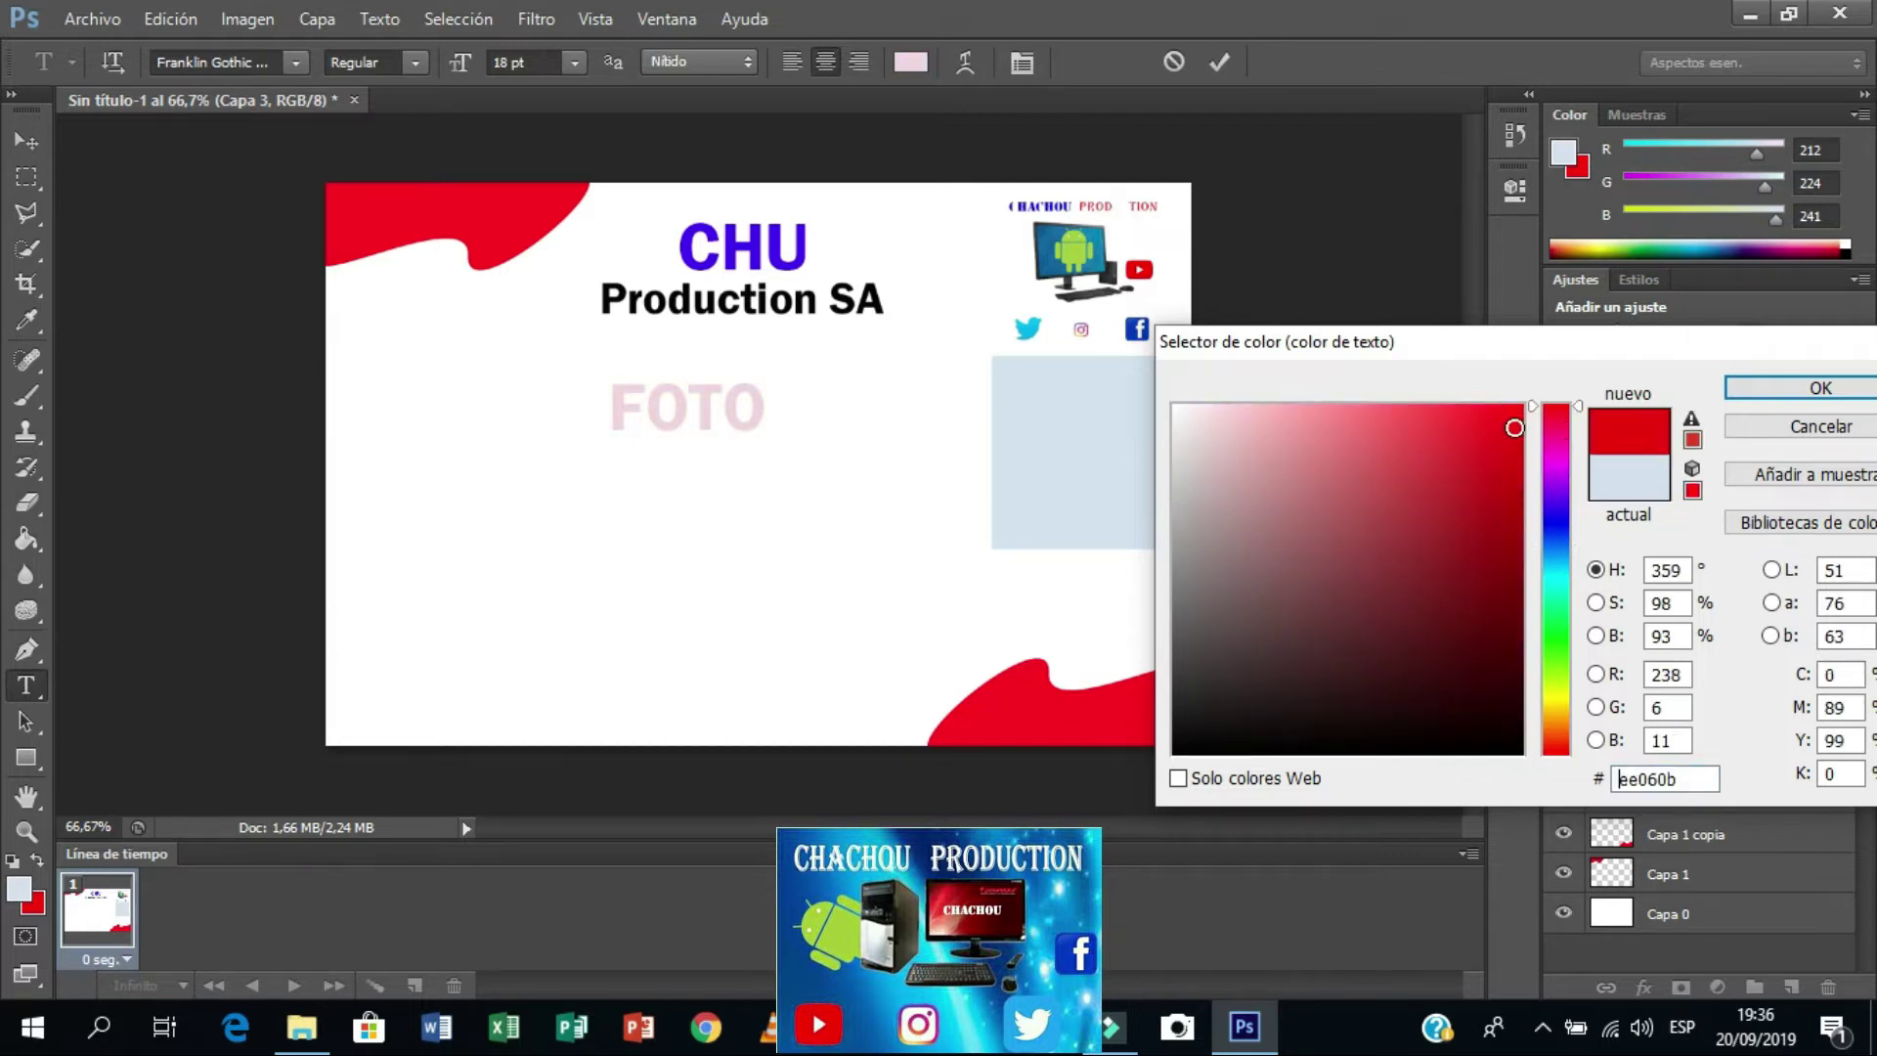
pyautogui.click(1787, 383)
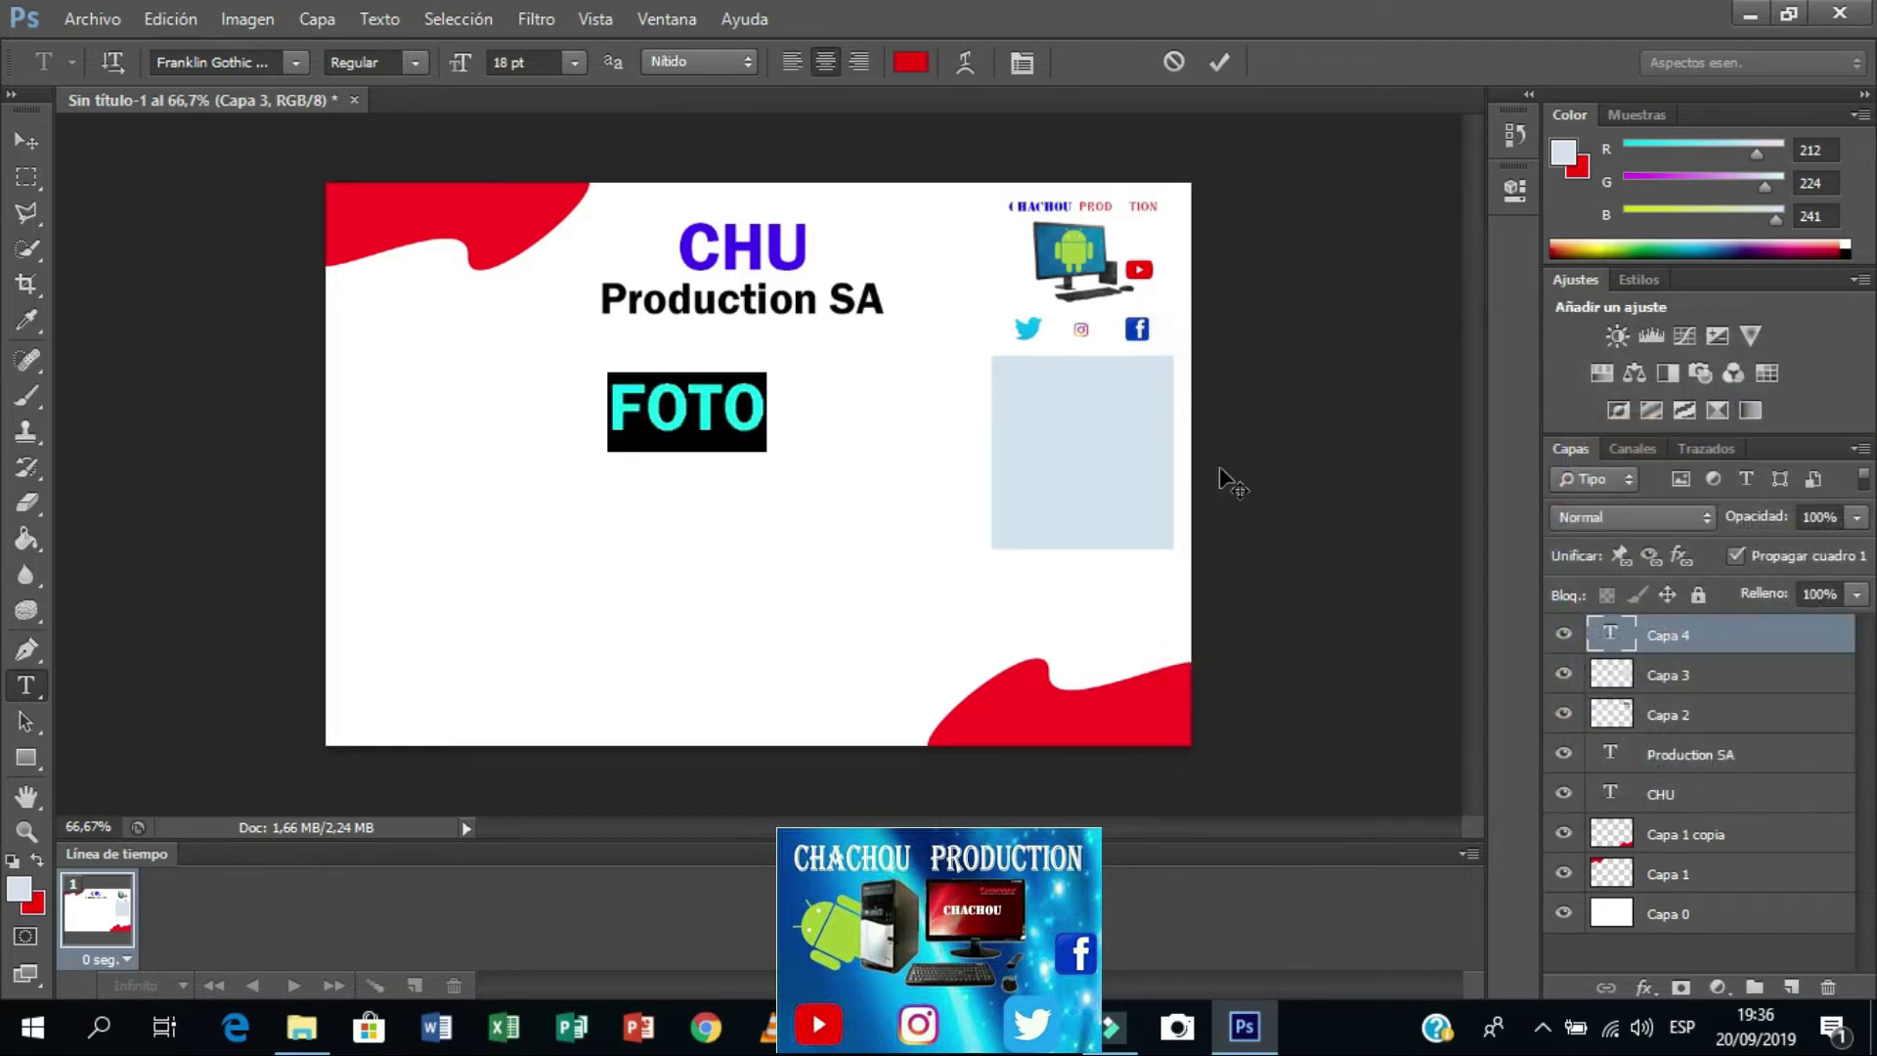
# Step: Shrink FOTO to 12 pt and move it into the grey photo box
pyautogui.click(572, 63)
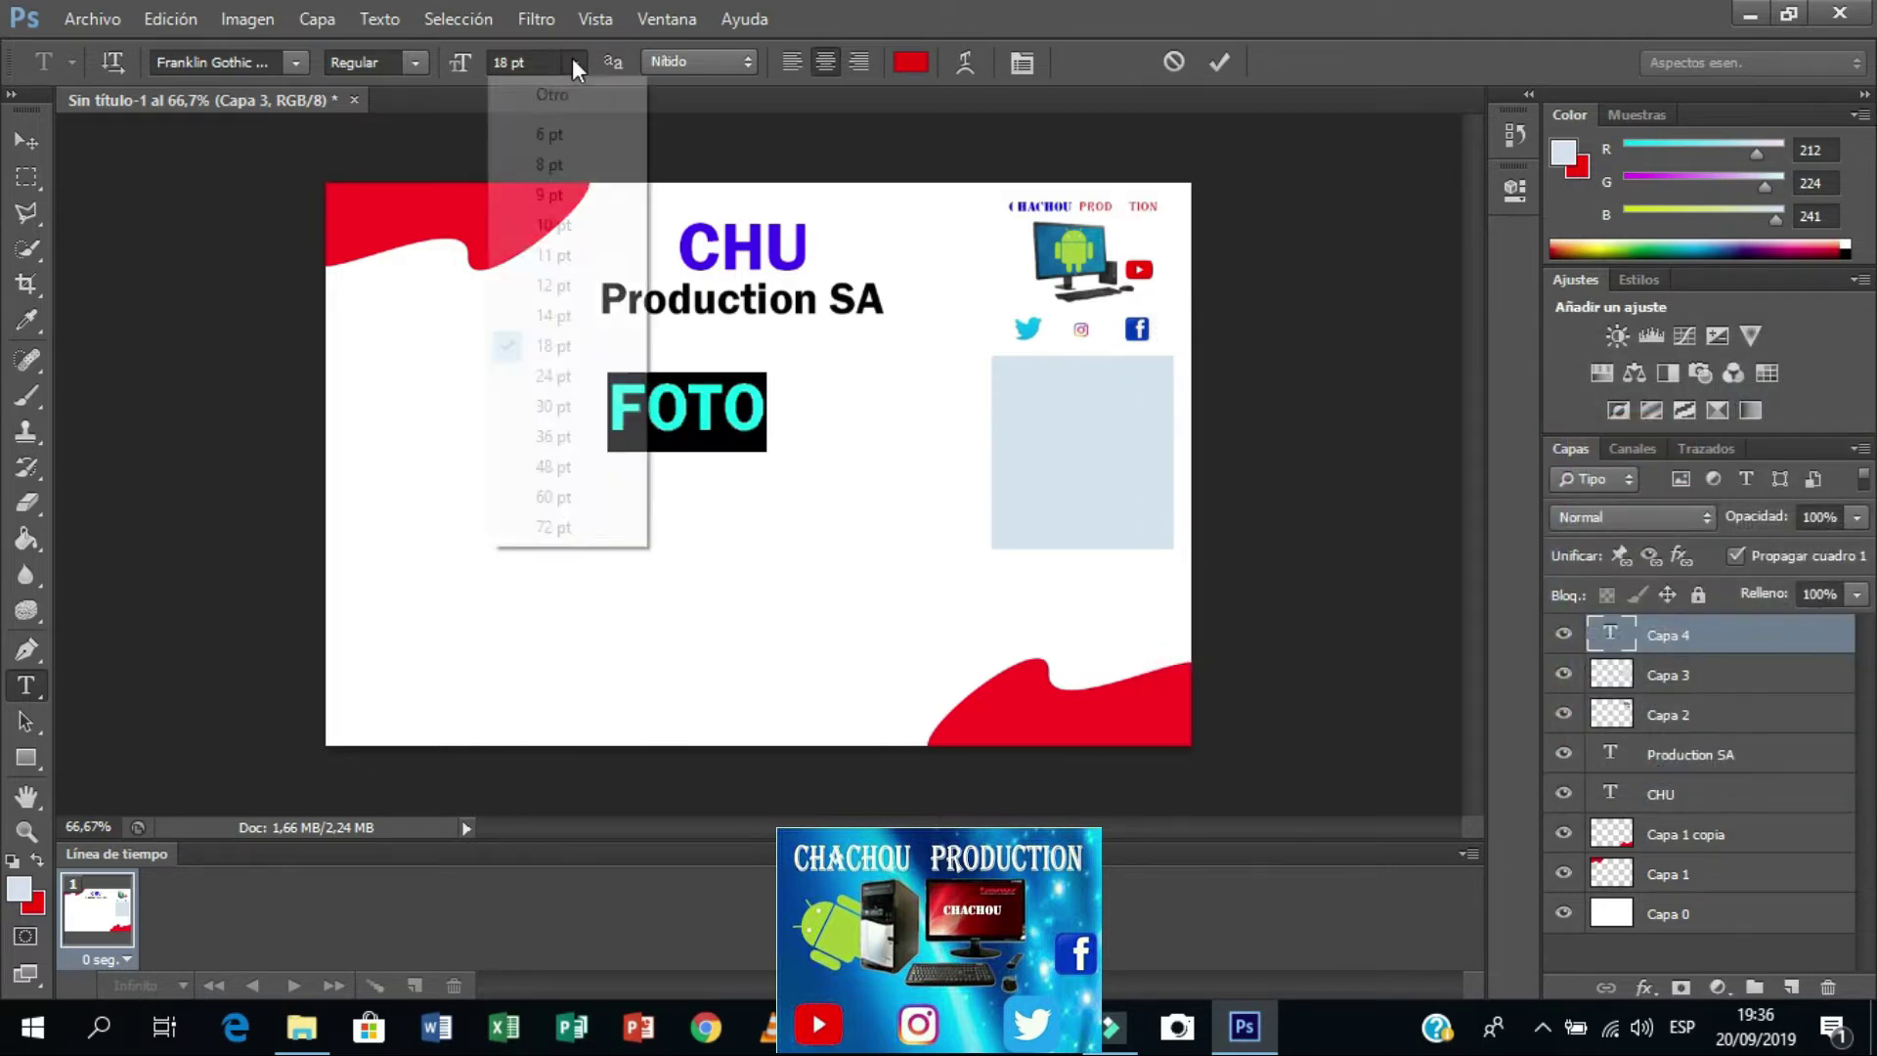
pyautogui.click(555, 286)
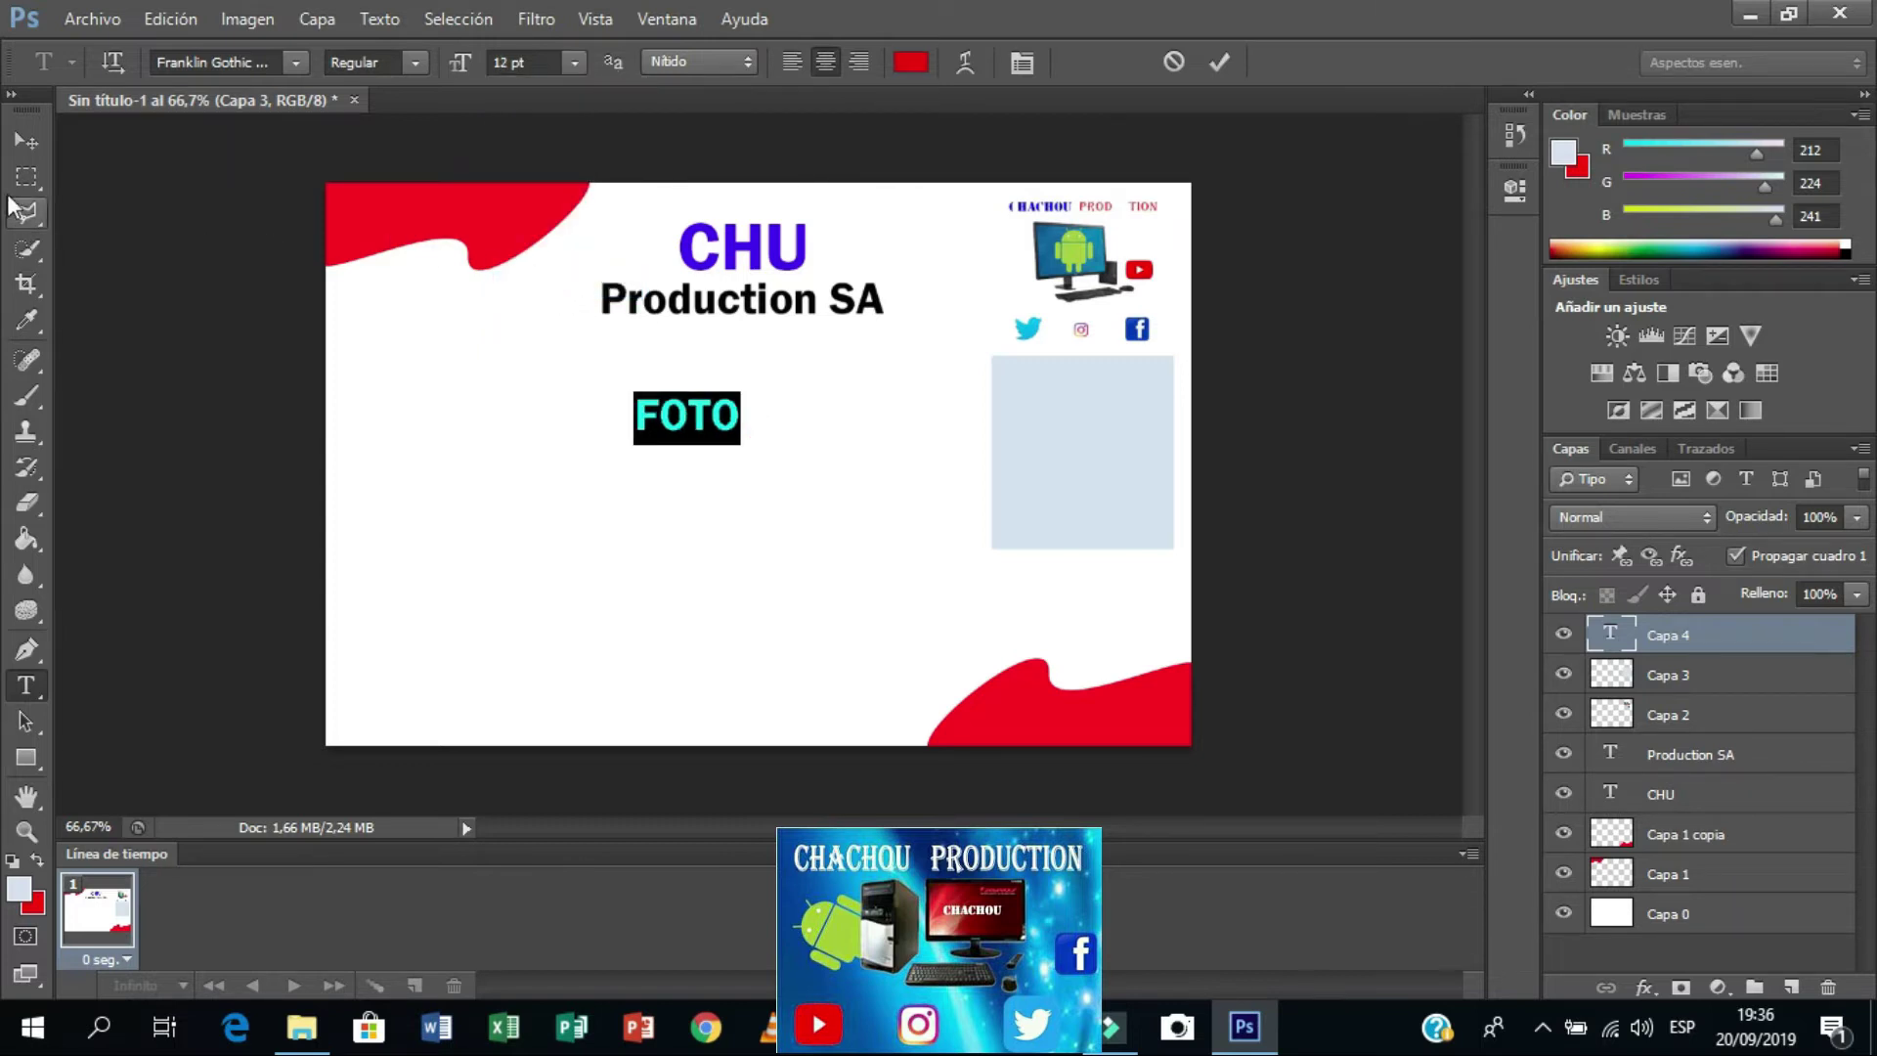
pyautogui.click(24, 143)
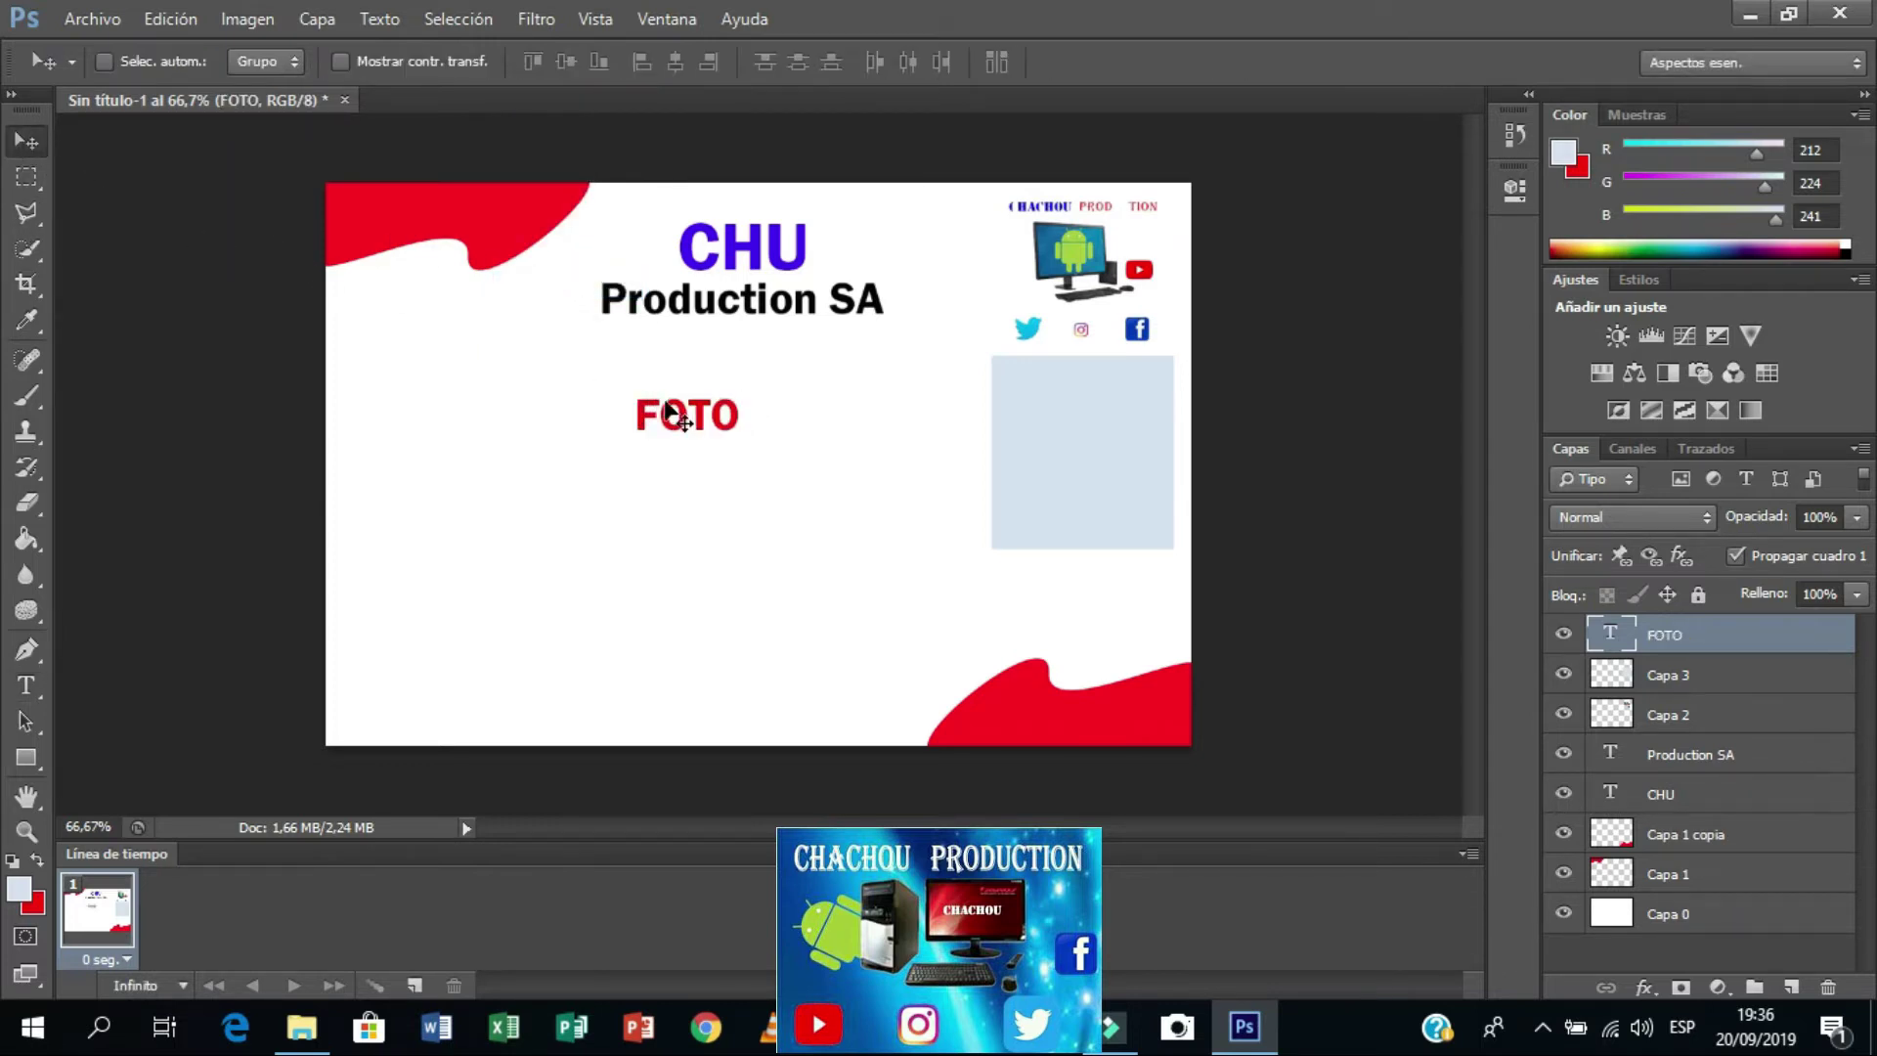
pyautogui.moveTo(687, 415); pyautogui.dragTo(1074, 433)
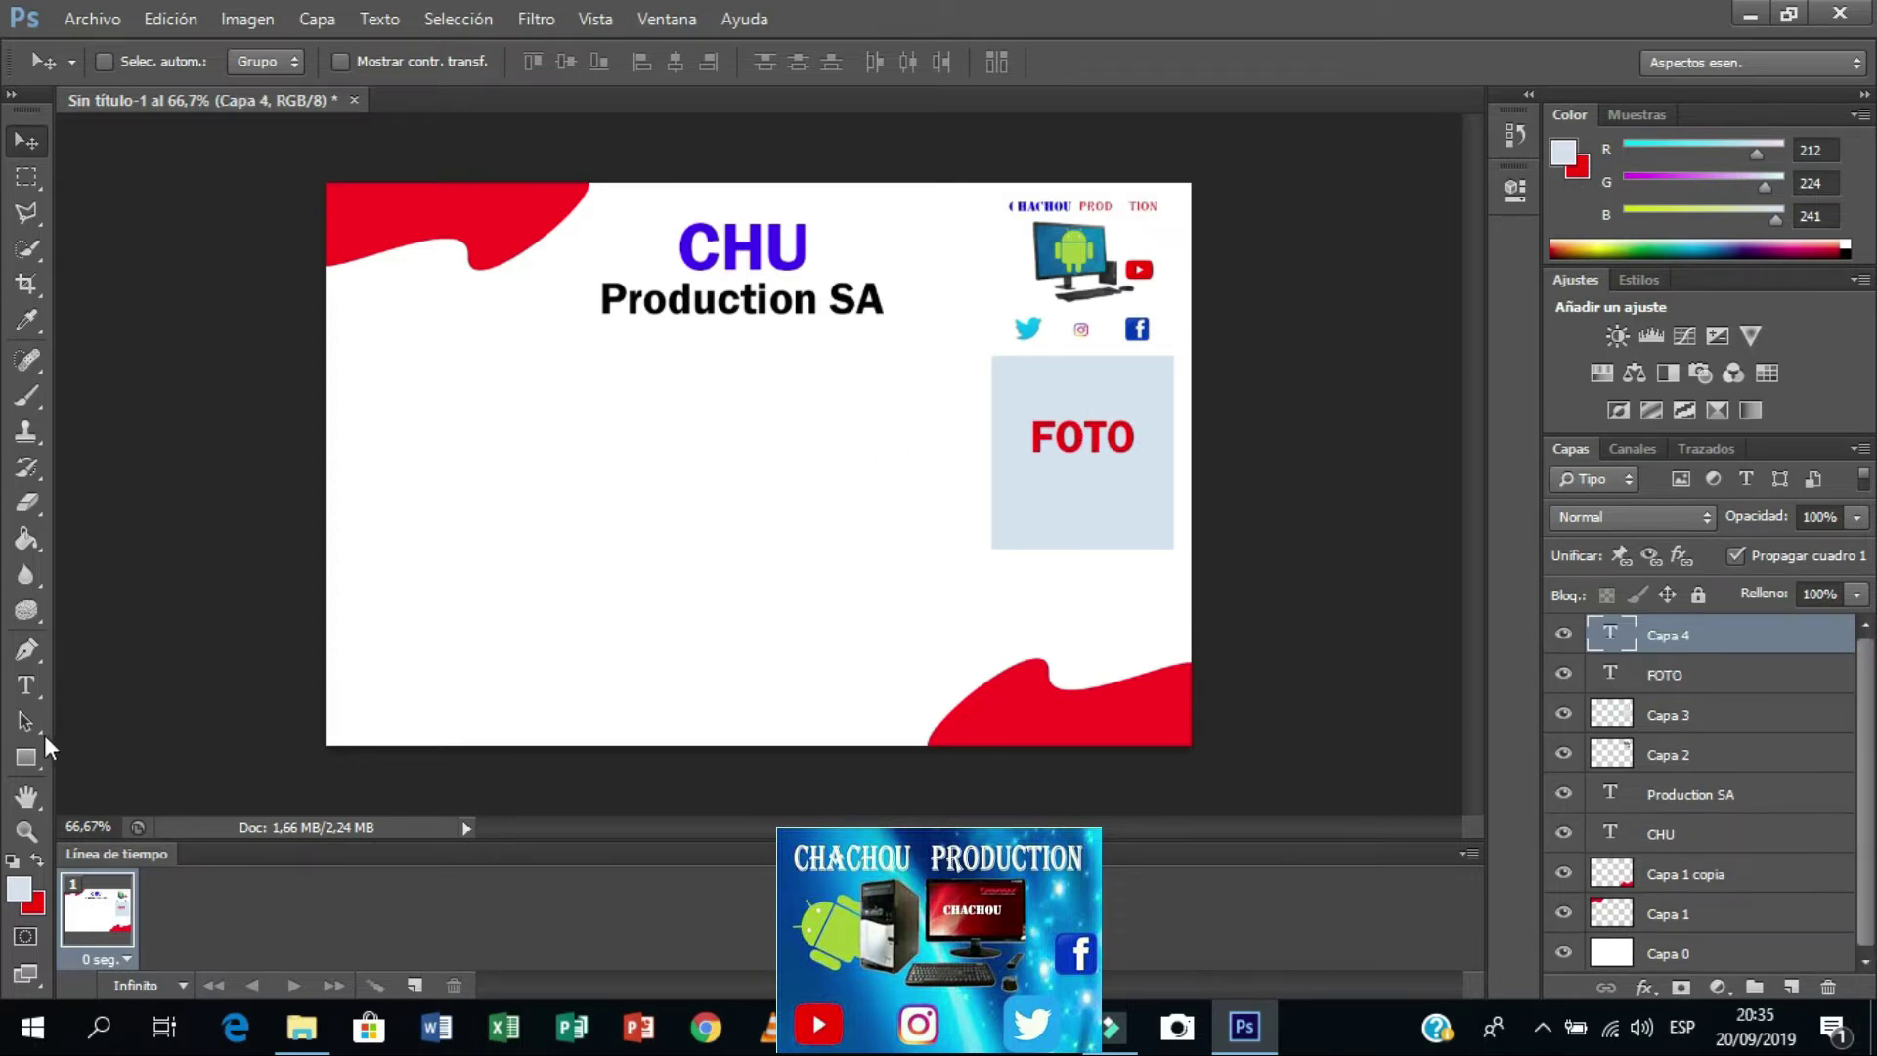
# Step: Type a block reading Nom, Prenom, Fonction, GS on the card's left and nudge it right
pyautogui.click(43, 683)
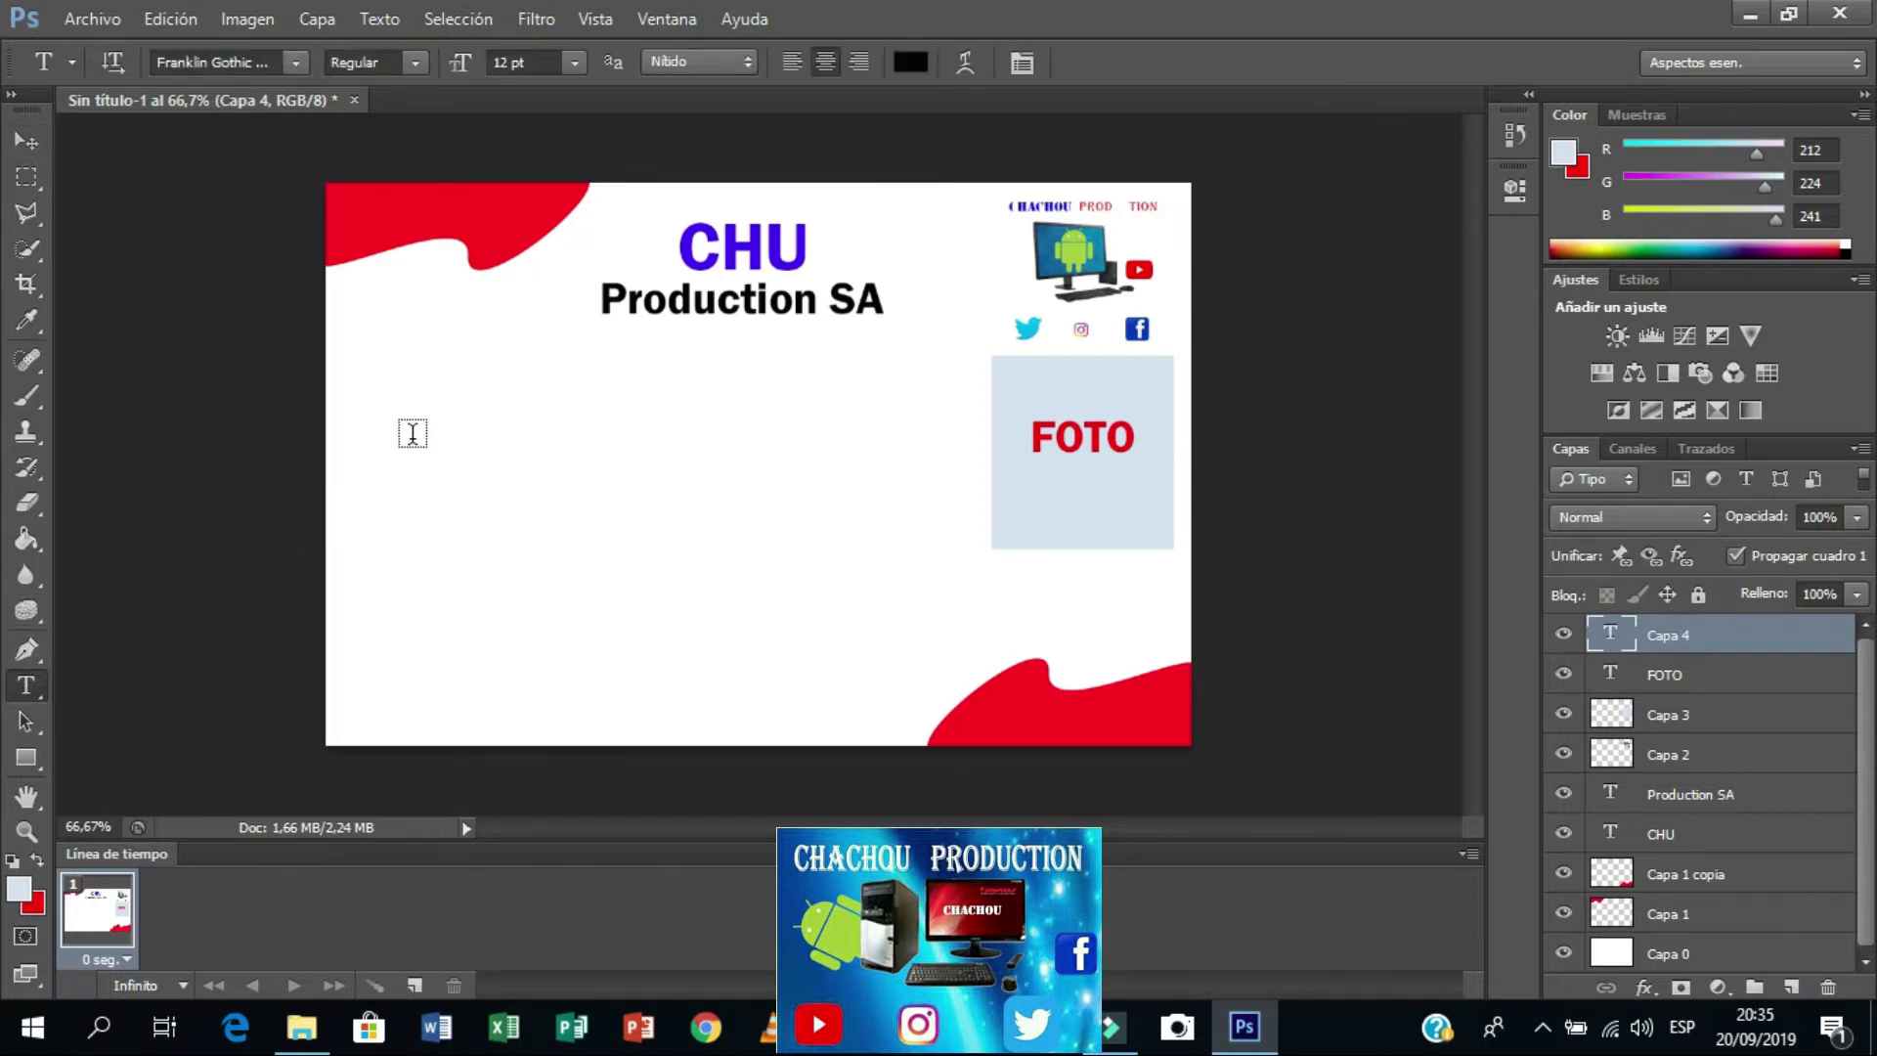
pyautogui.click(387, 377)
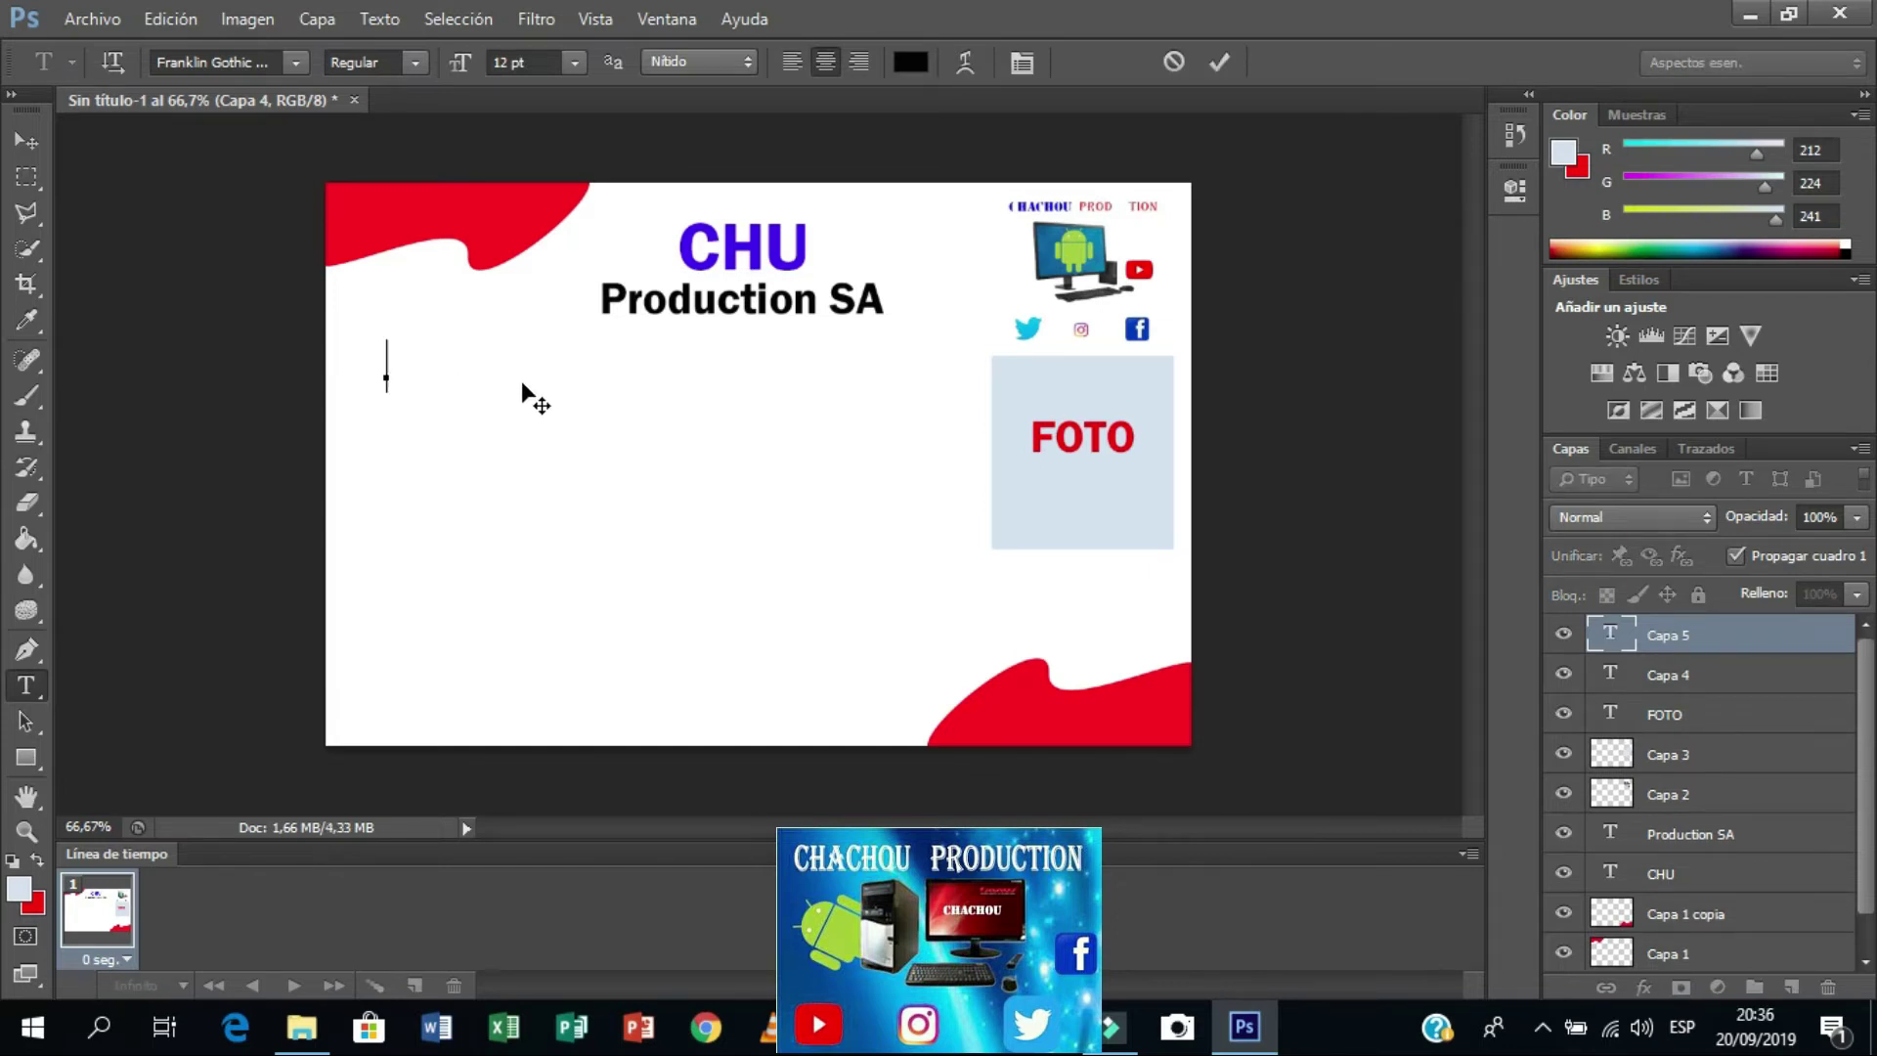
pyautogui.write('No')
pyautogui.write('m')
pyautogui.press('Return')
pyautogui.write('Prenom')
pyautogui.press('Return')
pyautogui.write('Fo')
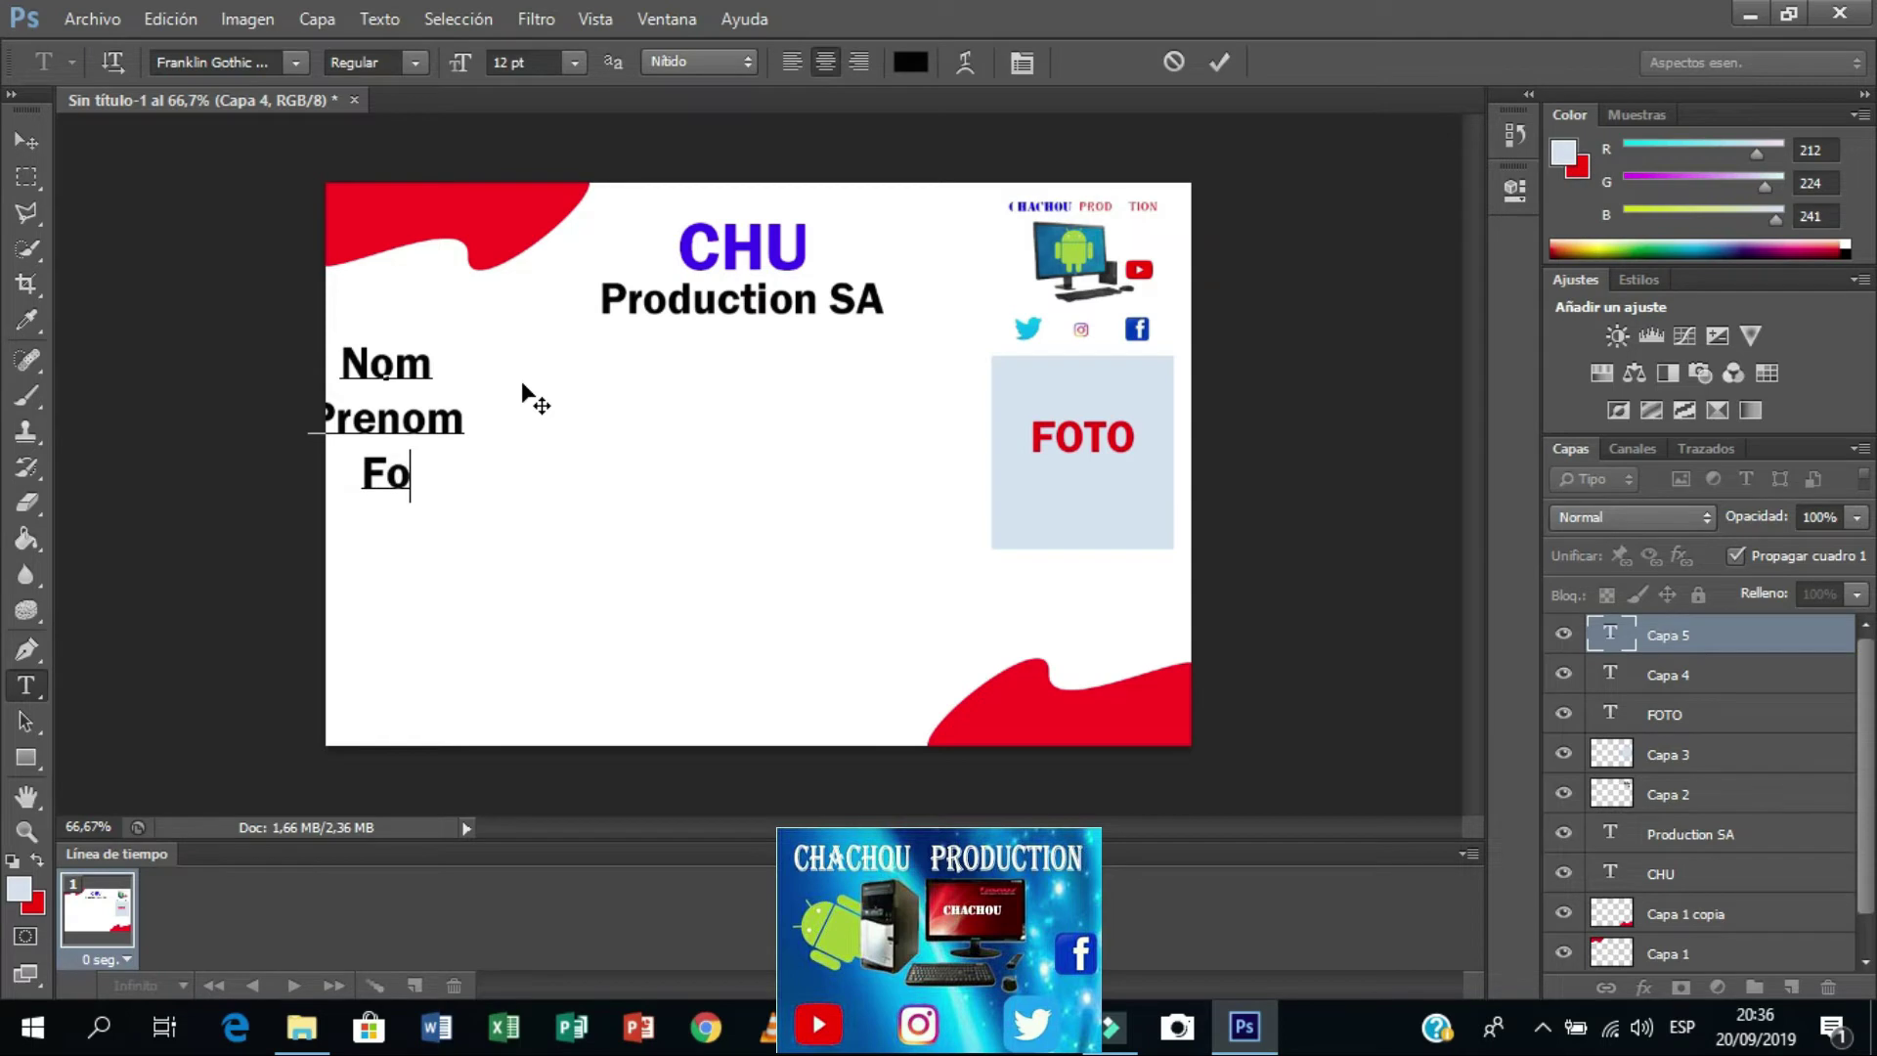
pyautogui.write('nc')
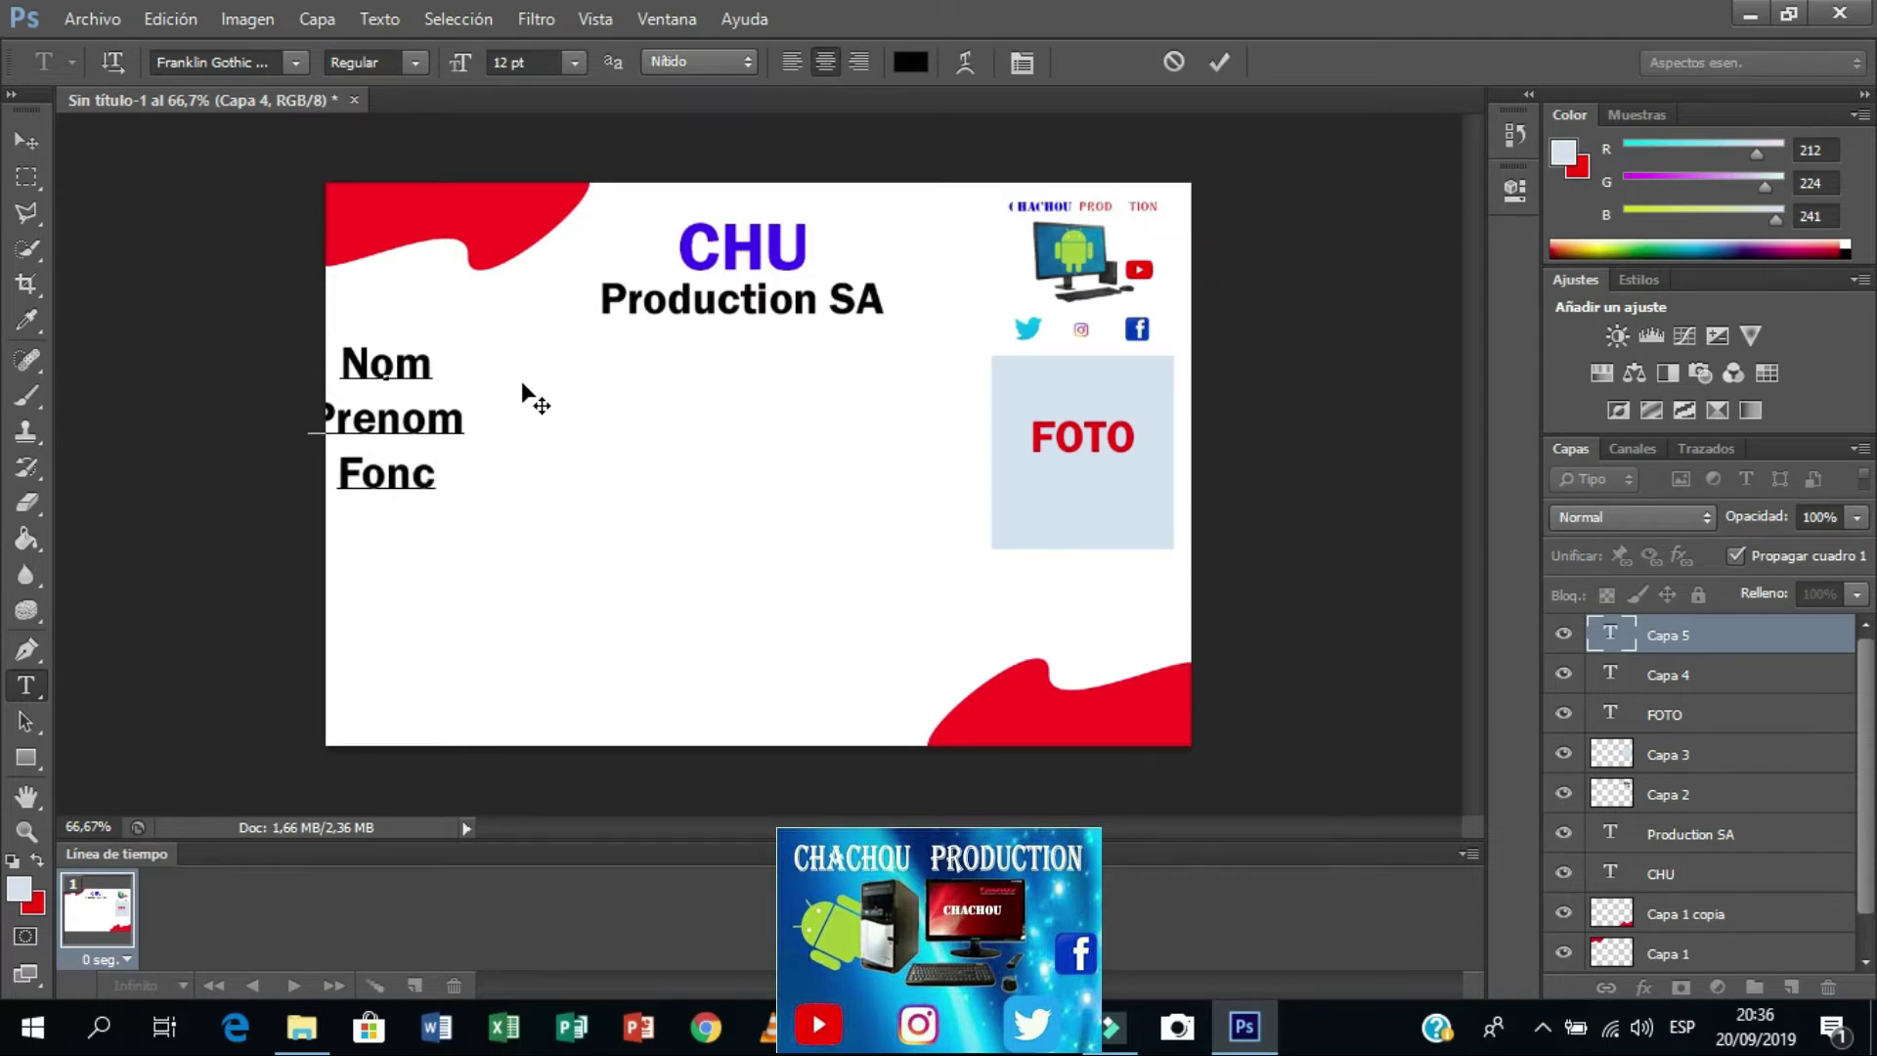
pyautogui.write('tion')
pyautogui.press('Return')
pyautogui.write('GS')
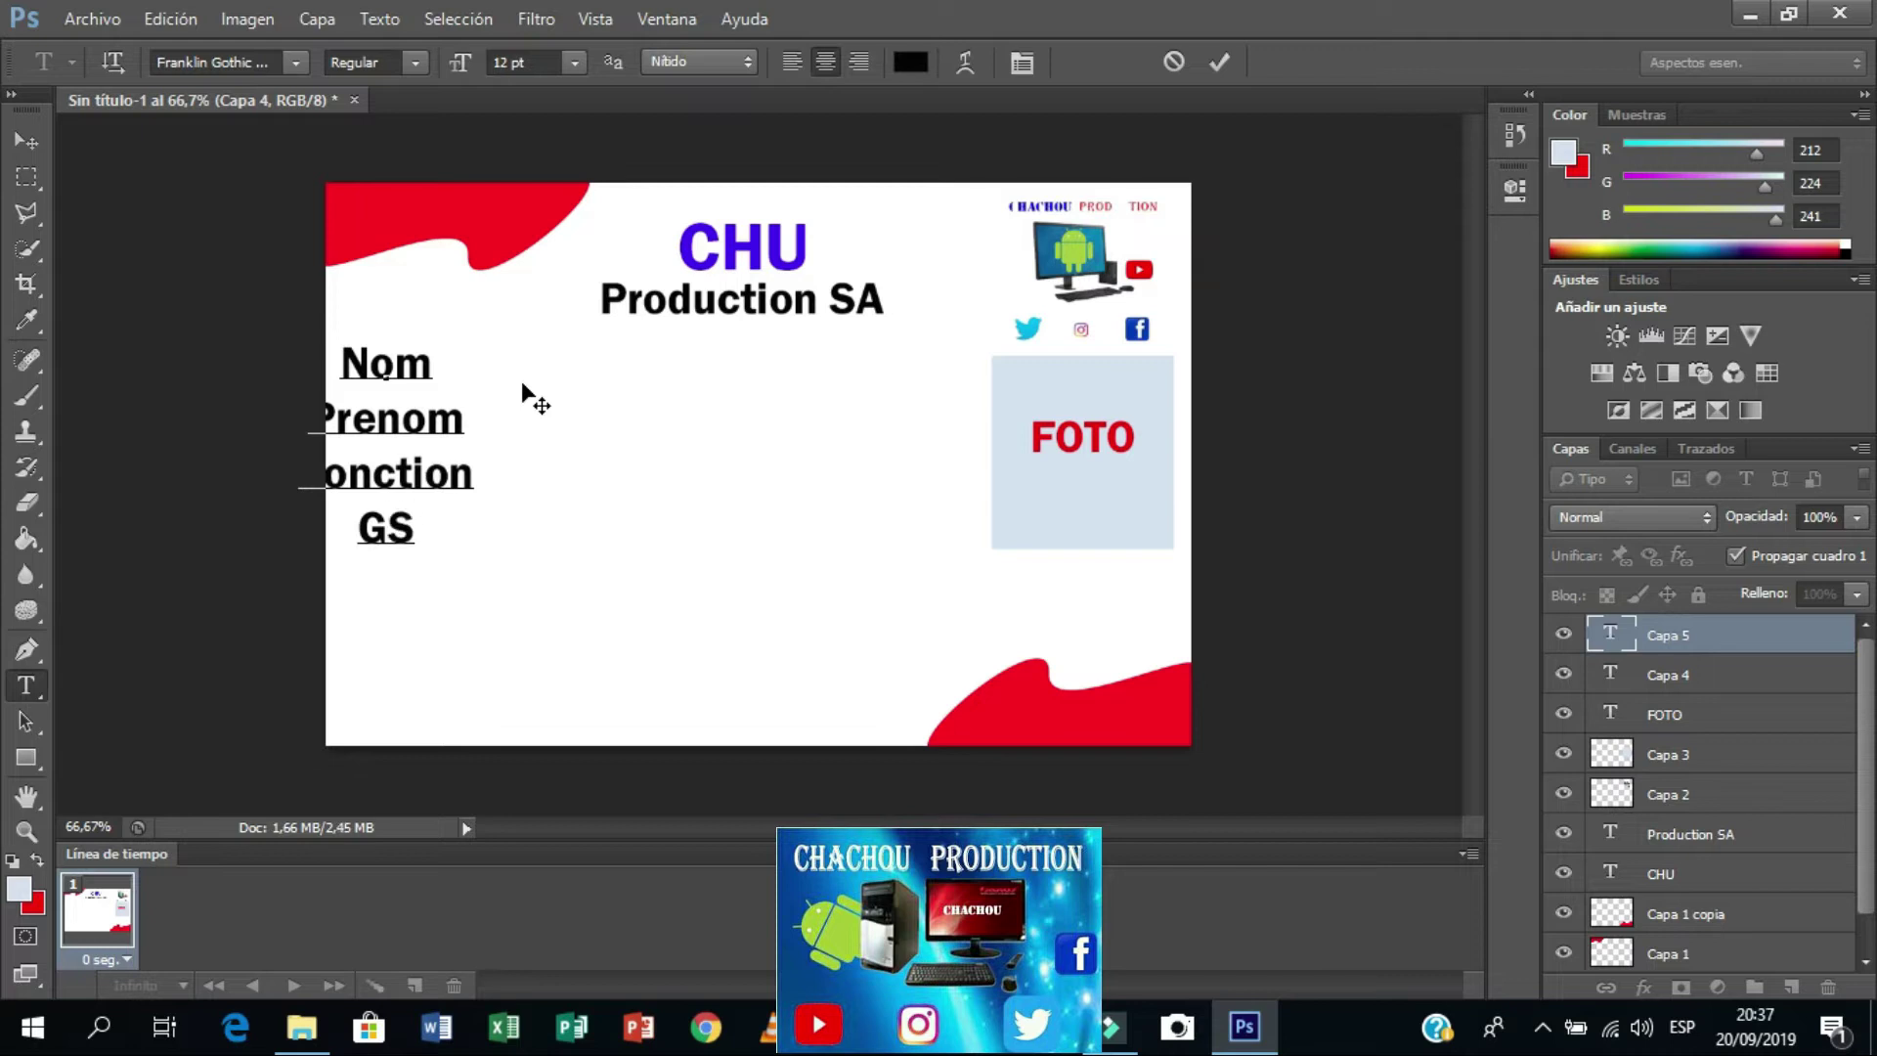
pyautogui.click(26, 140)
pyautogui.moveTo(369, 375); pyautogui.dragTo(445, 412)
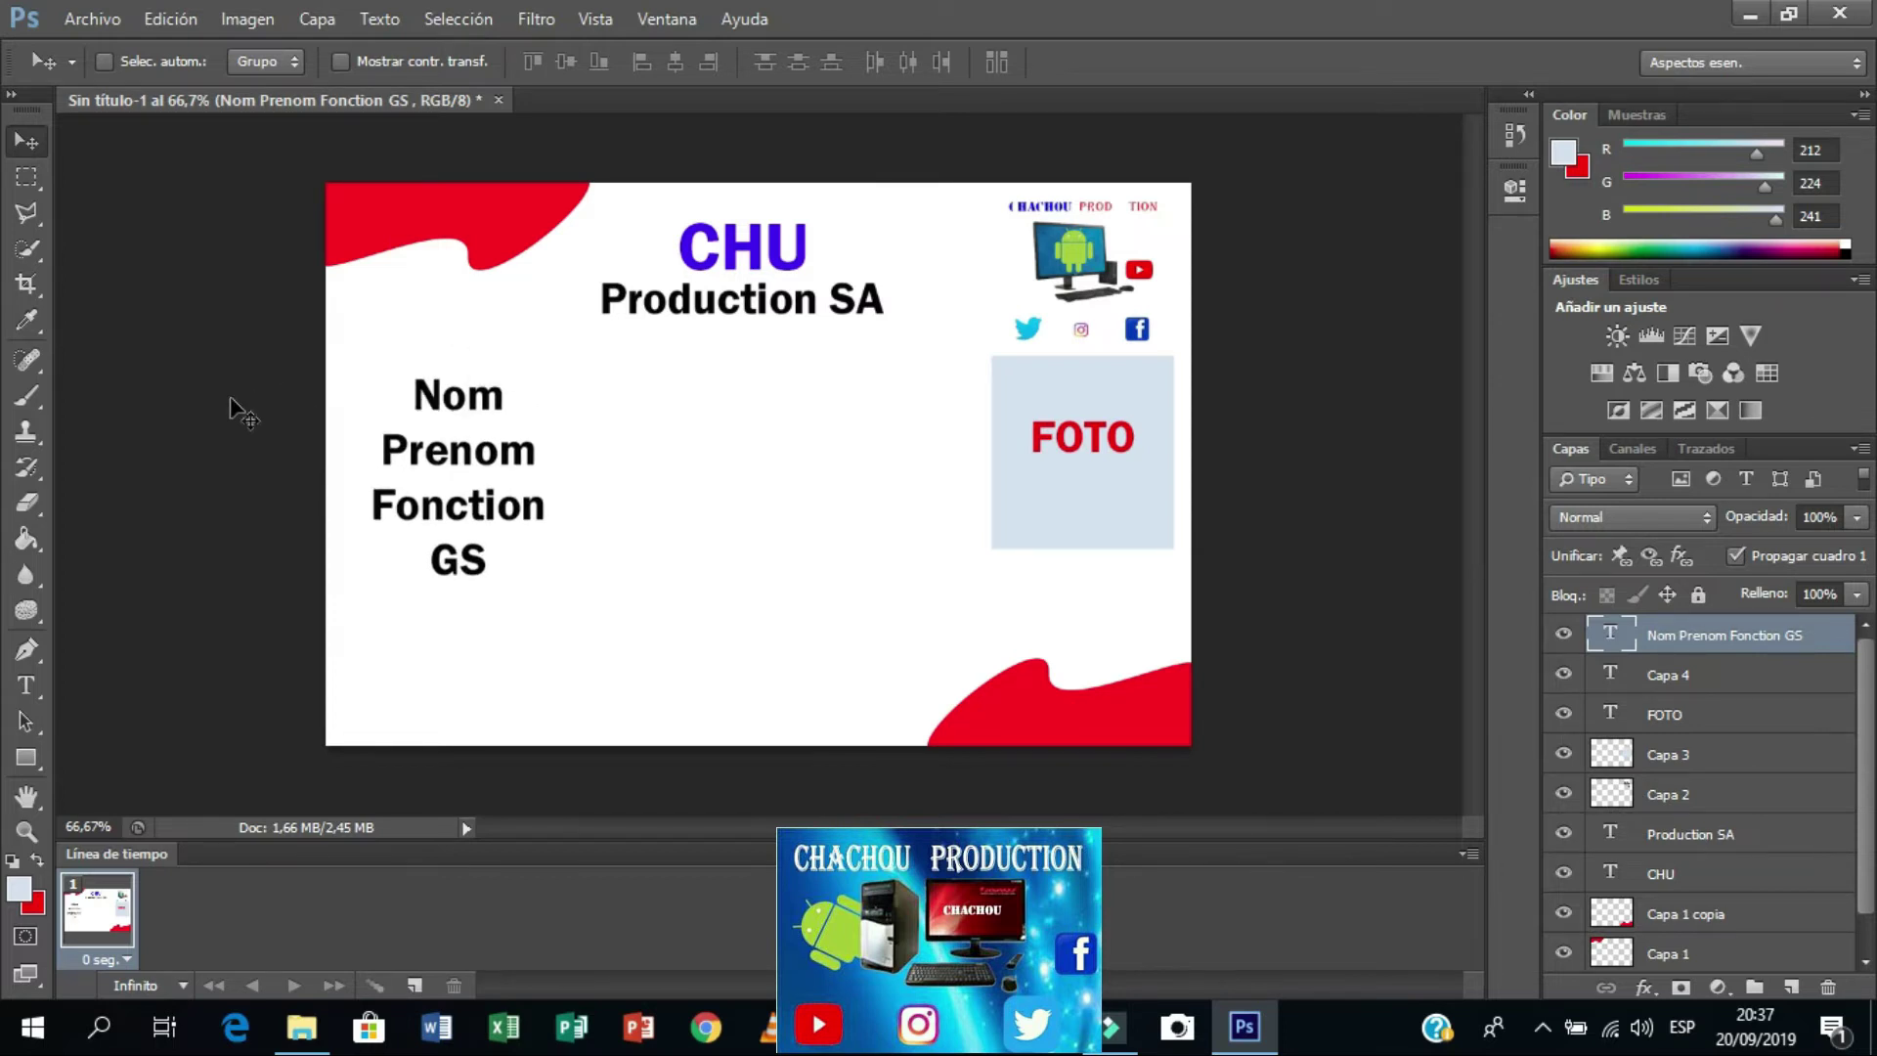
# Step: Remove leading spaces so the Fonction and GS lines align left
pyautogui.click(21, 692)
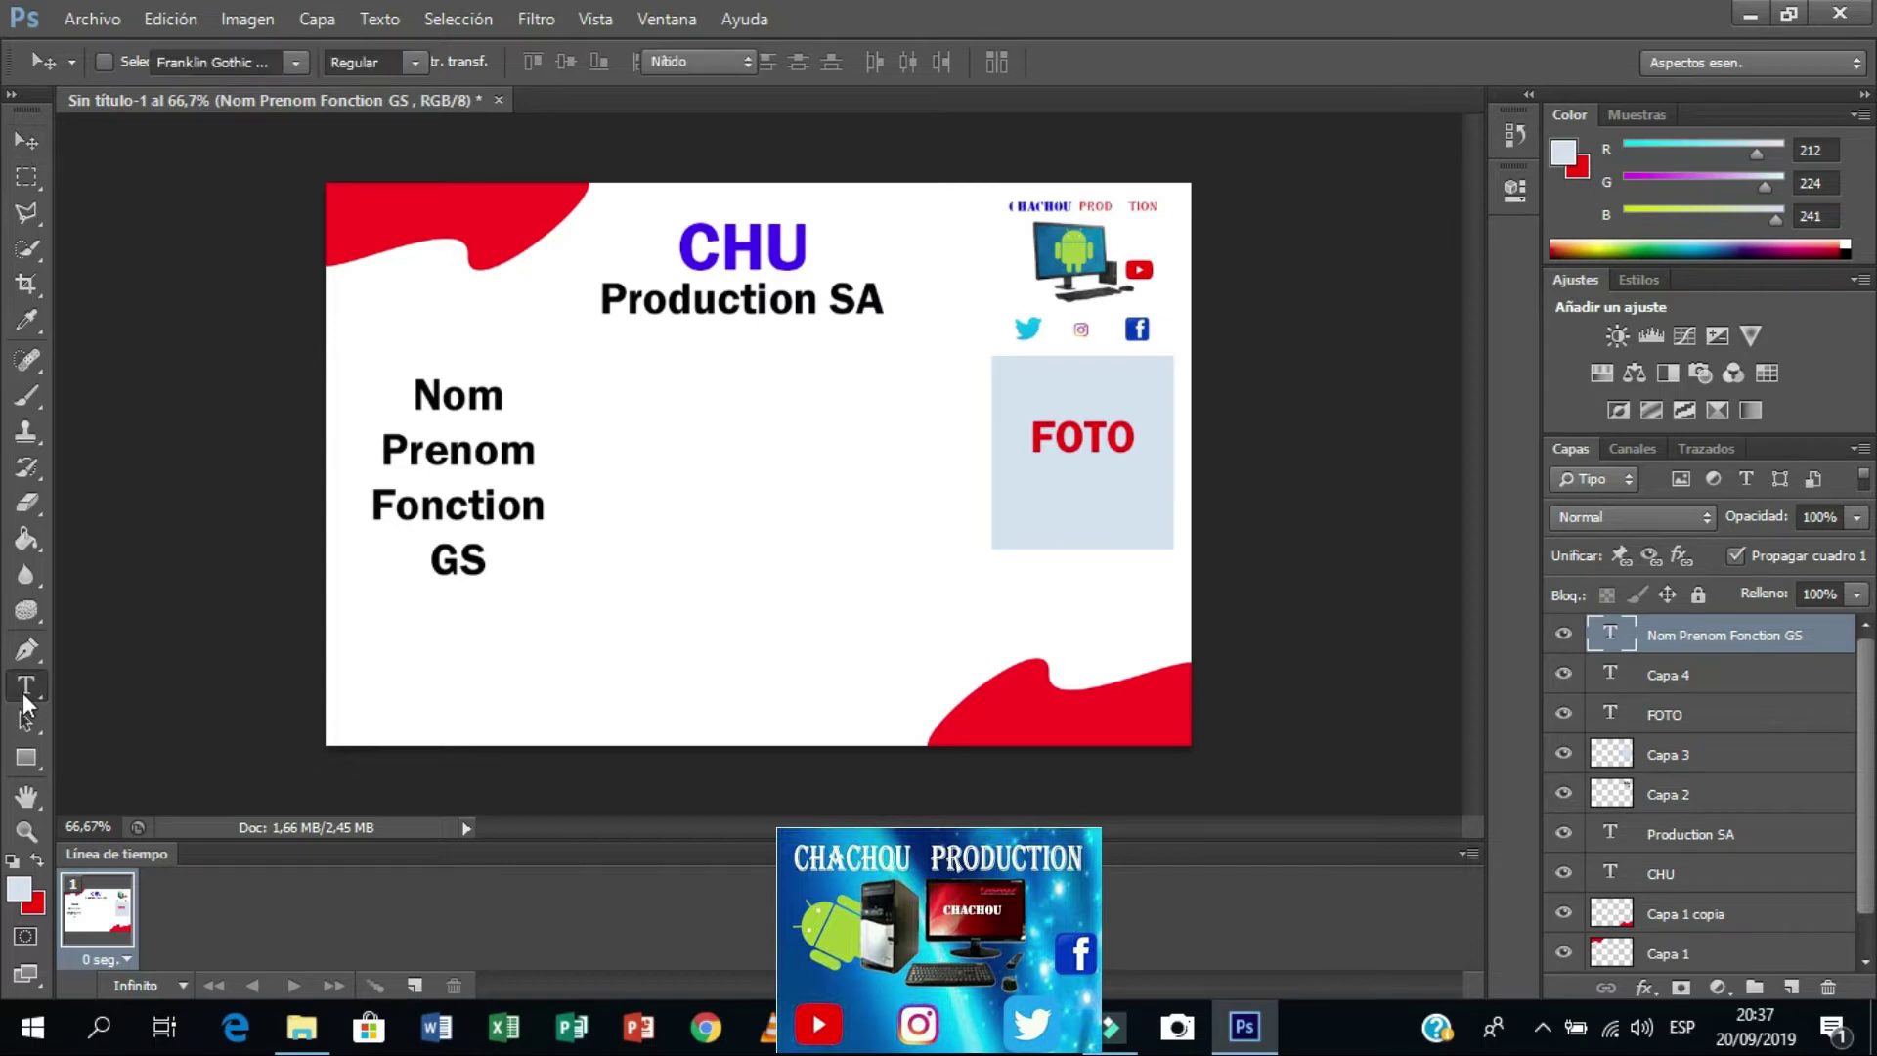
pyautogui.click(408, 390)
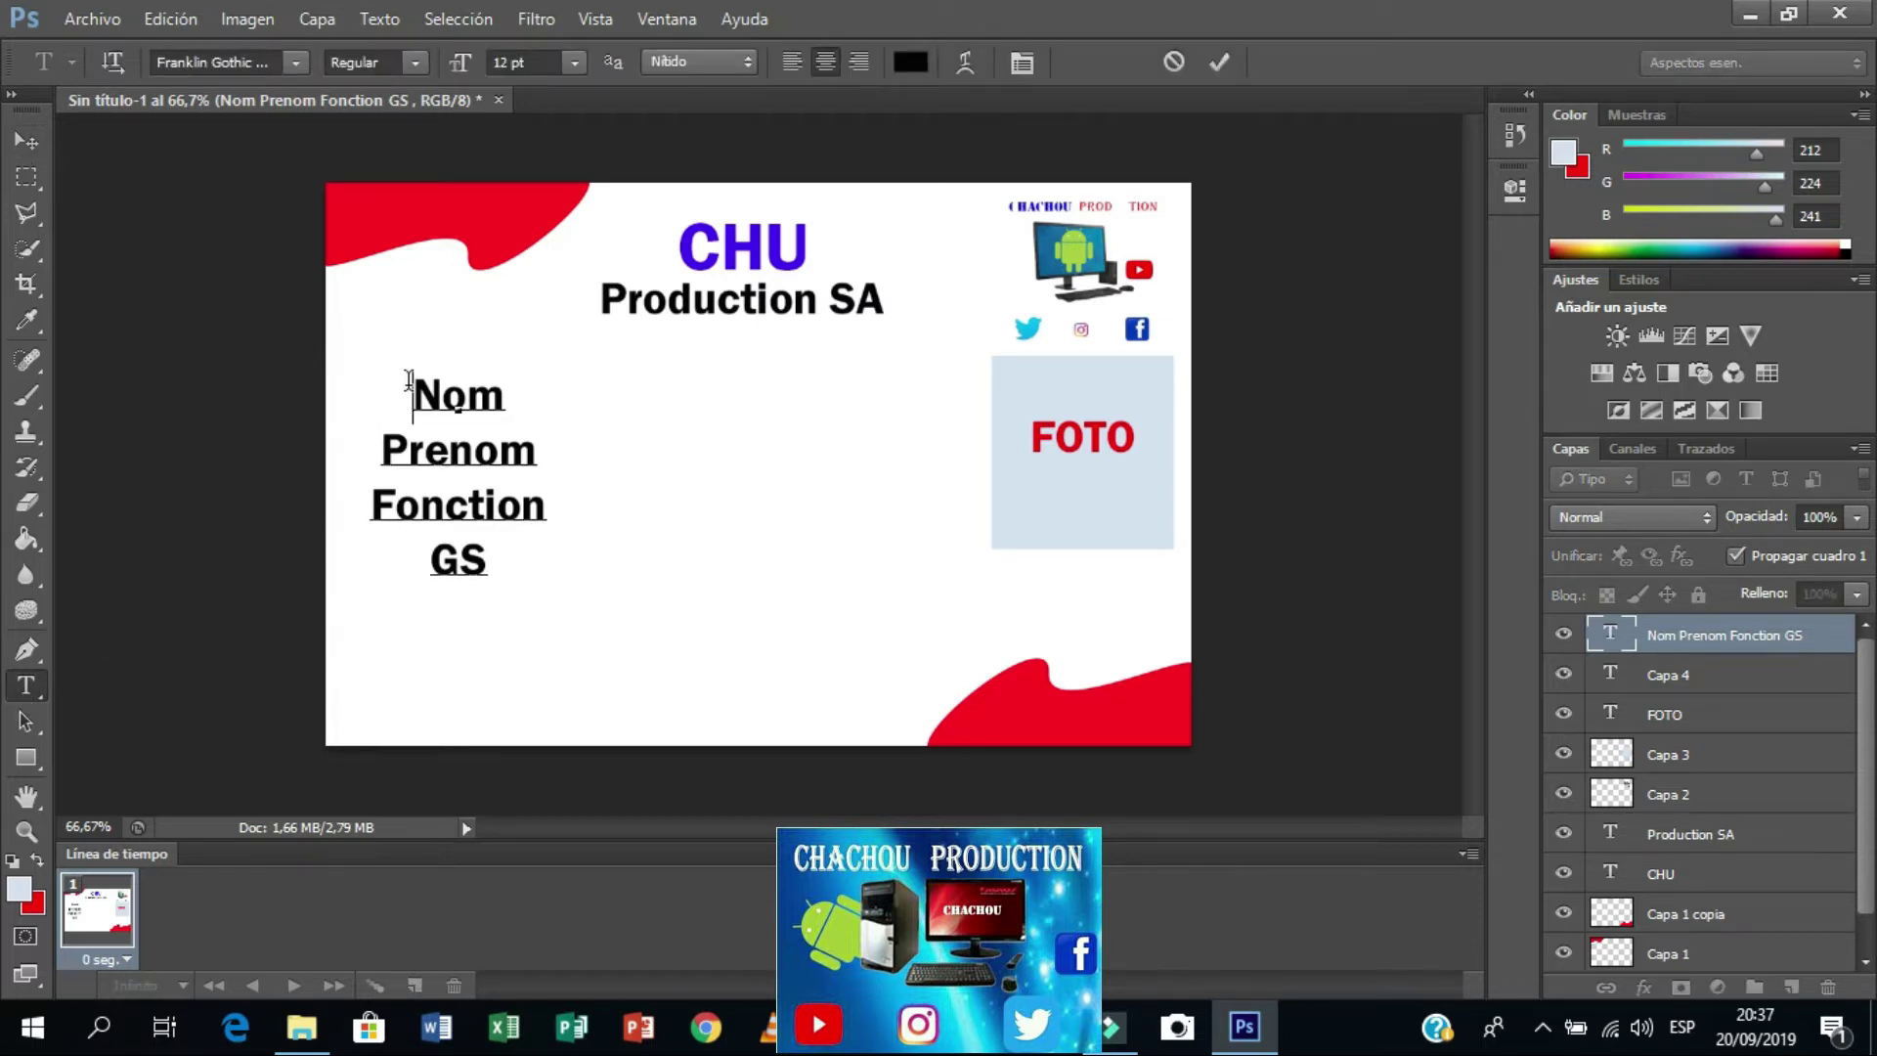
pyautogui.click(416, 477)
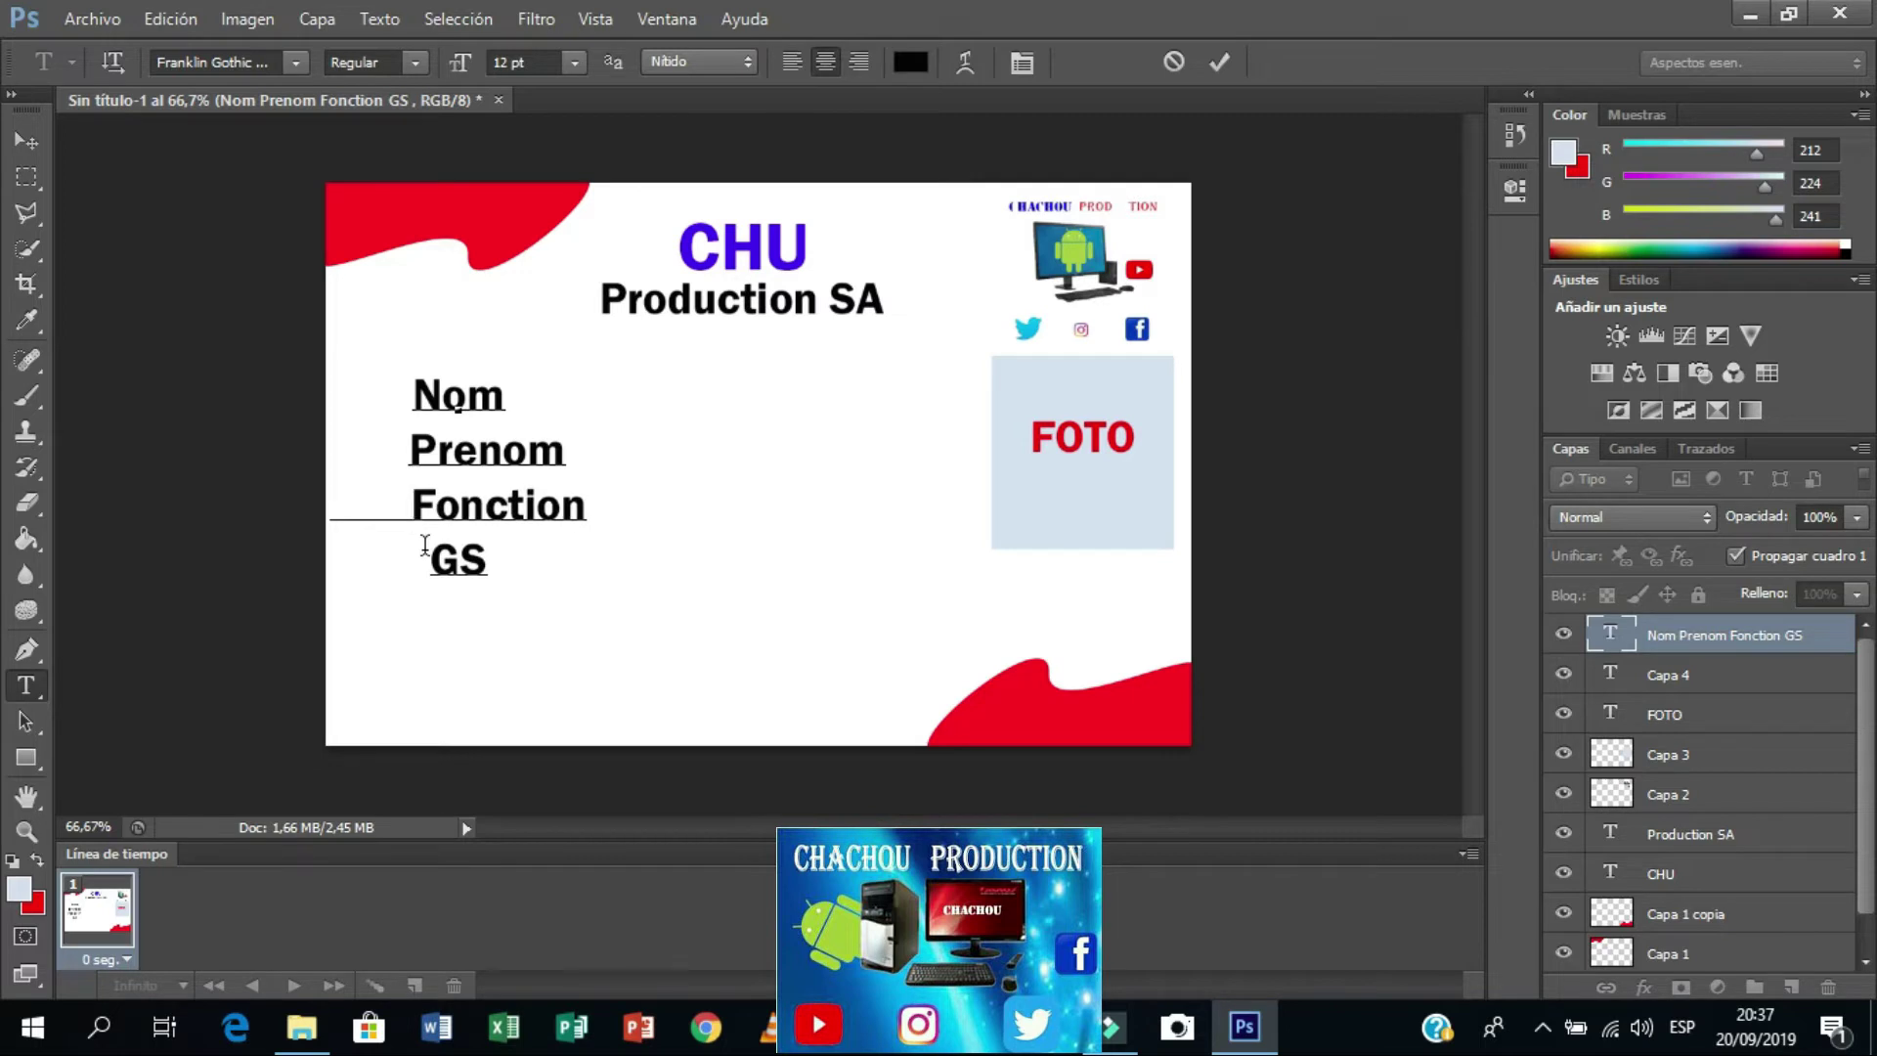
pyautogui.press('BackSpace')
pyautogui.click(474, 559)
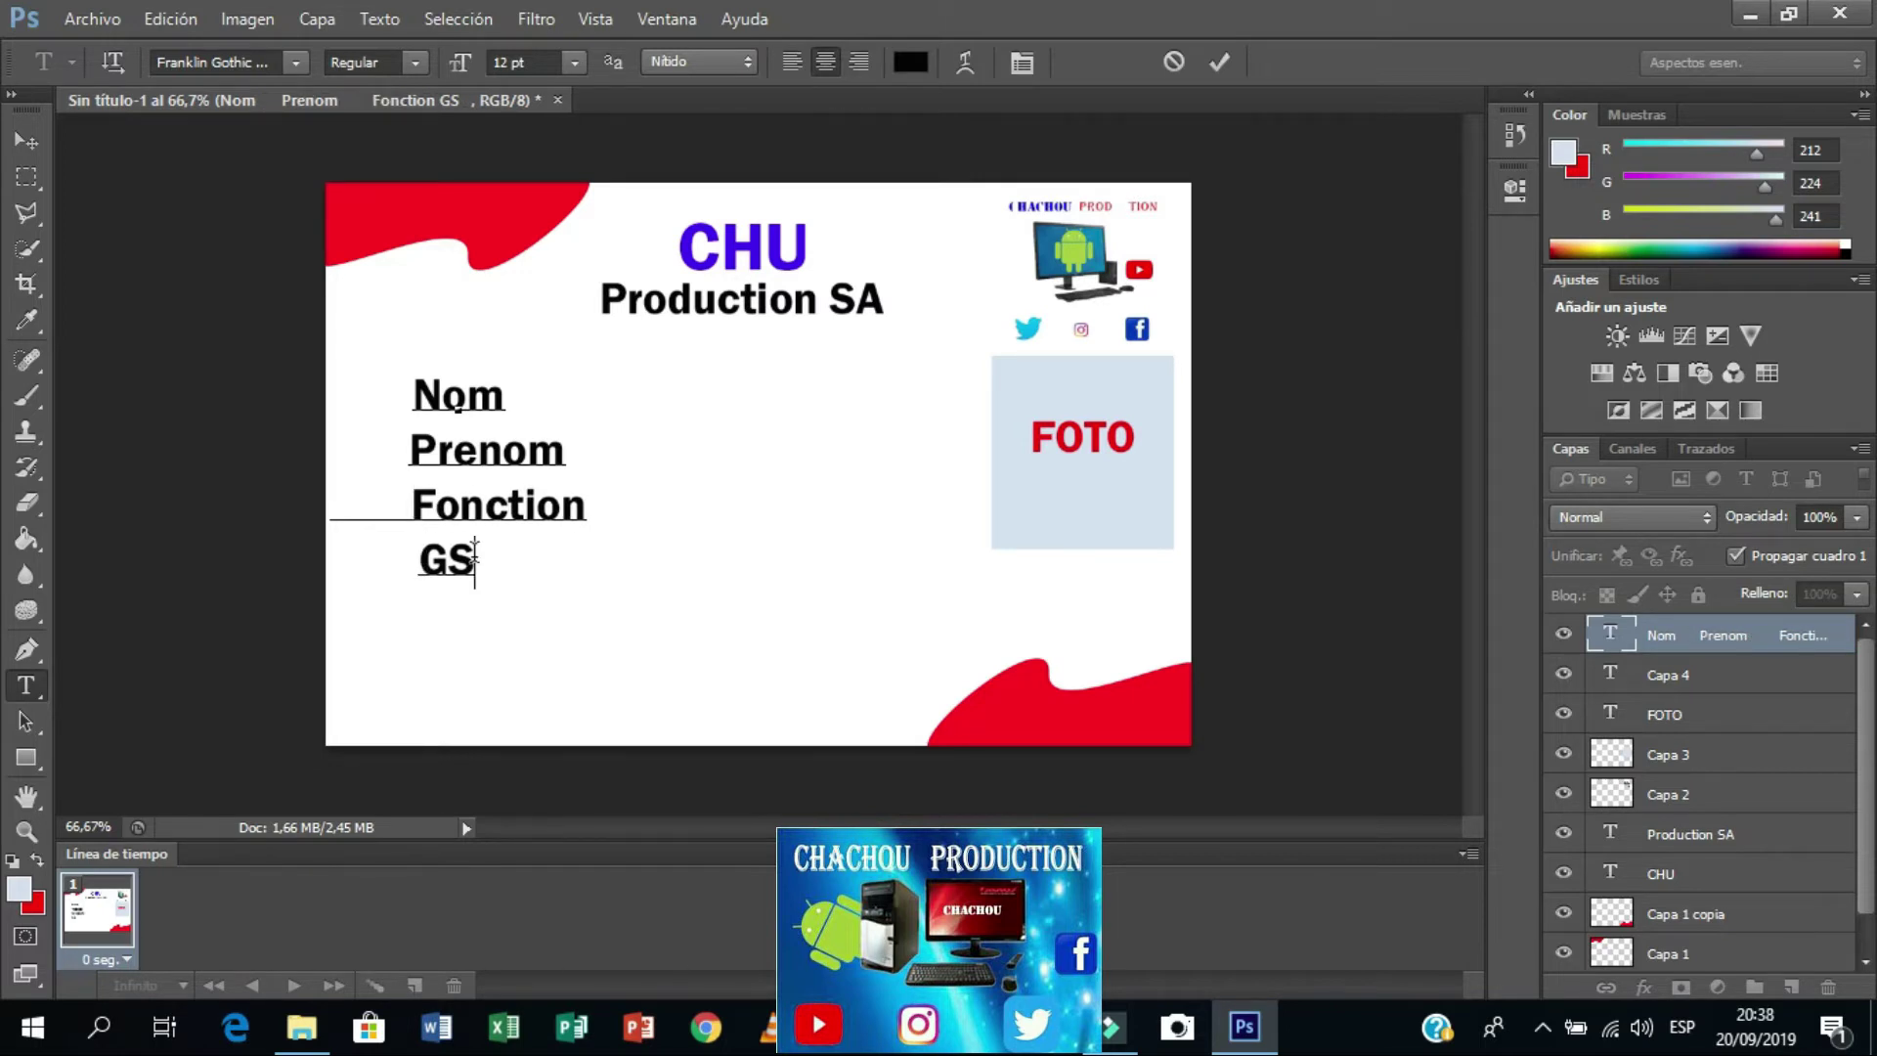
pyautogui.press('BackSpace')
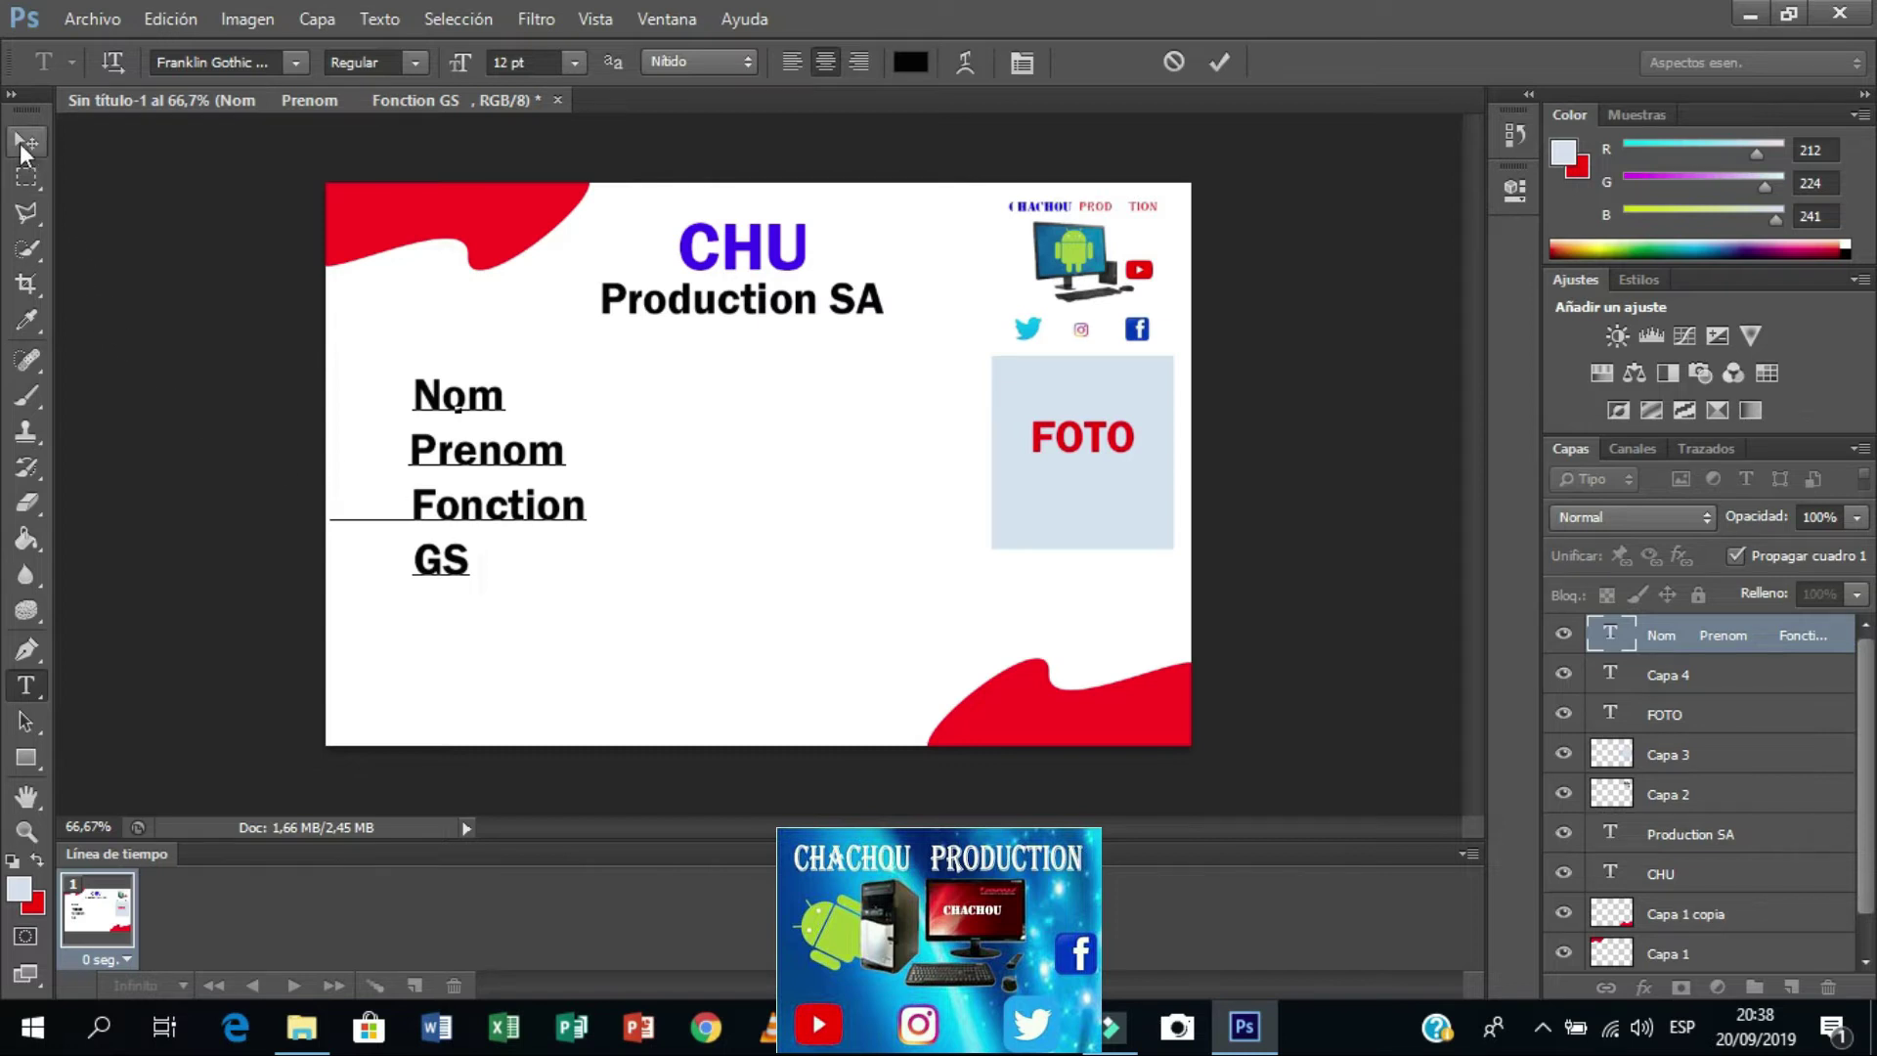
# Step: Shift the details block slightly left into position on the card
pyautogui.click(22, 142)
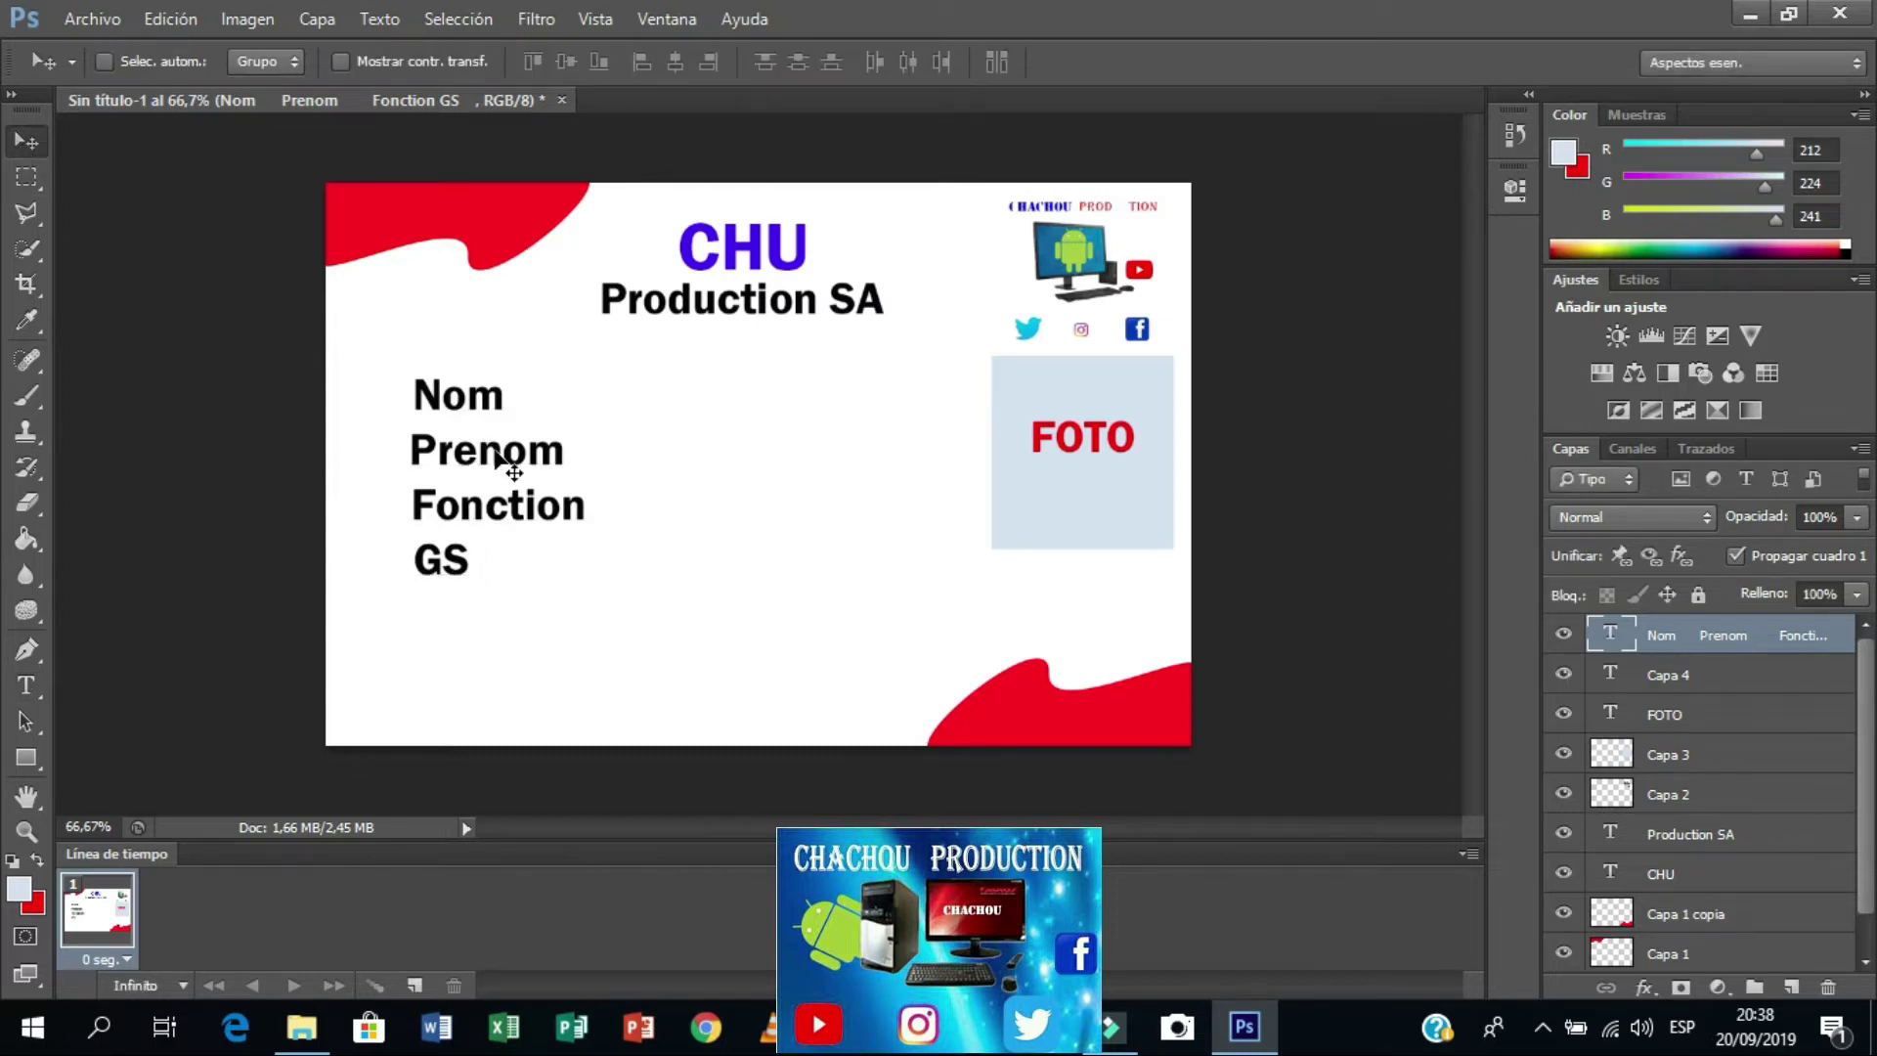
pyautogui.moveTo(496, 455); pyautogui.dragTo(470, 476)
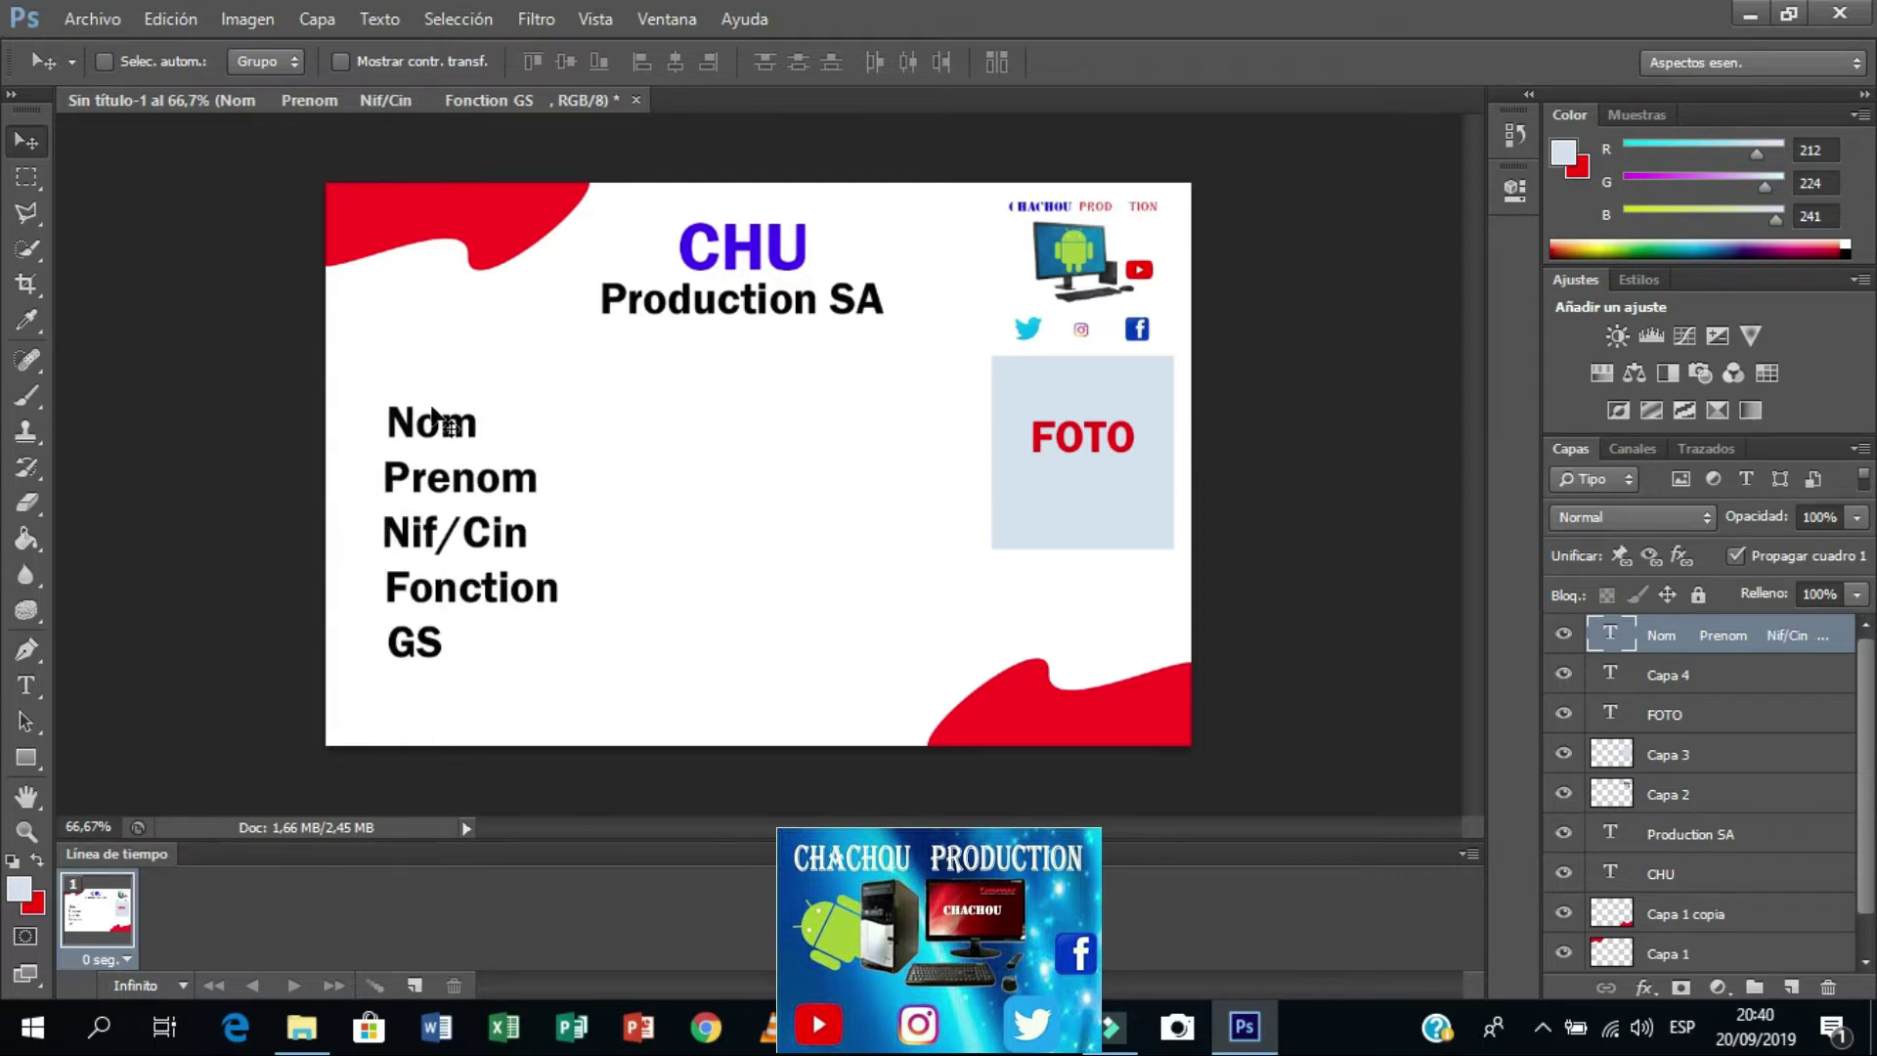
pyautogui.moveTo(413, 511)
pyautogui.mouseDown()
pyautogui.moveTo(449, 513)
pyautogui.moveTo(403, 512)
pyautogui.mouseUp()
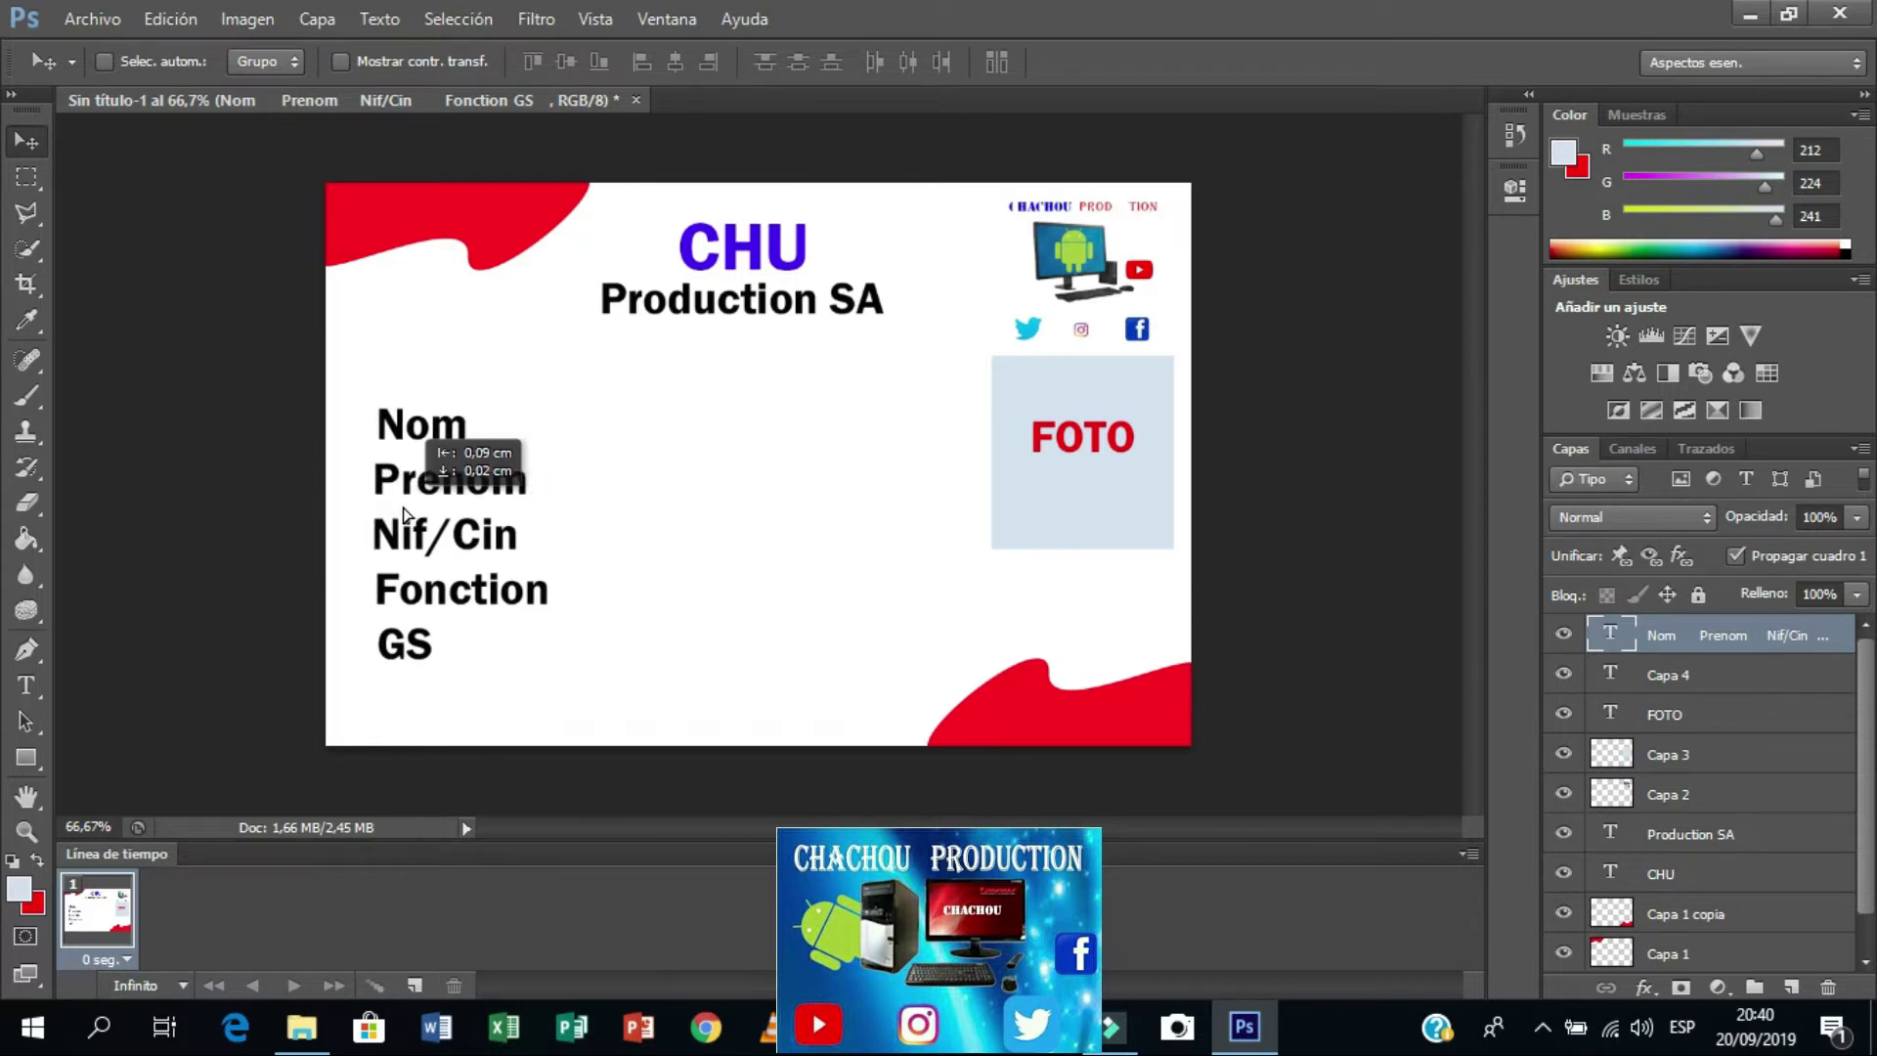
# Step: Paste the address '#6, Rue Depeste prolongée Delmas 33' below Production SA
pyautogui.press('t')
pyautogui.click(596, 347)
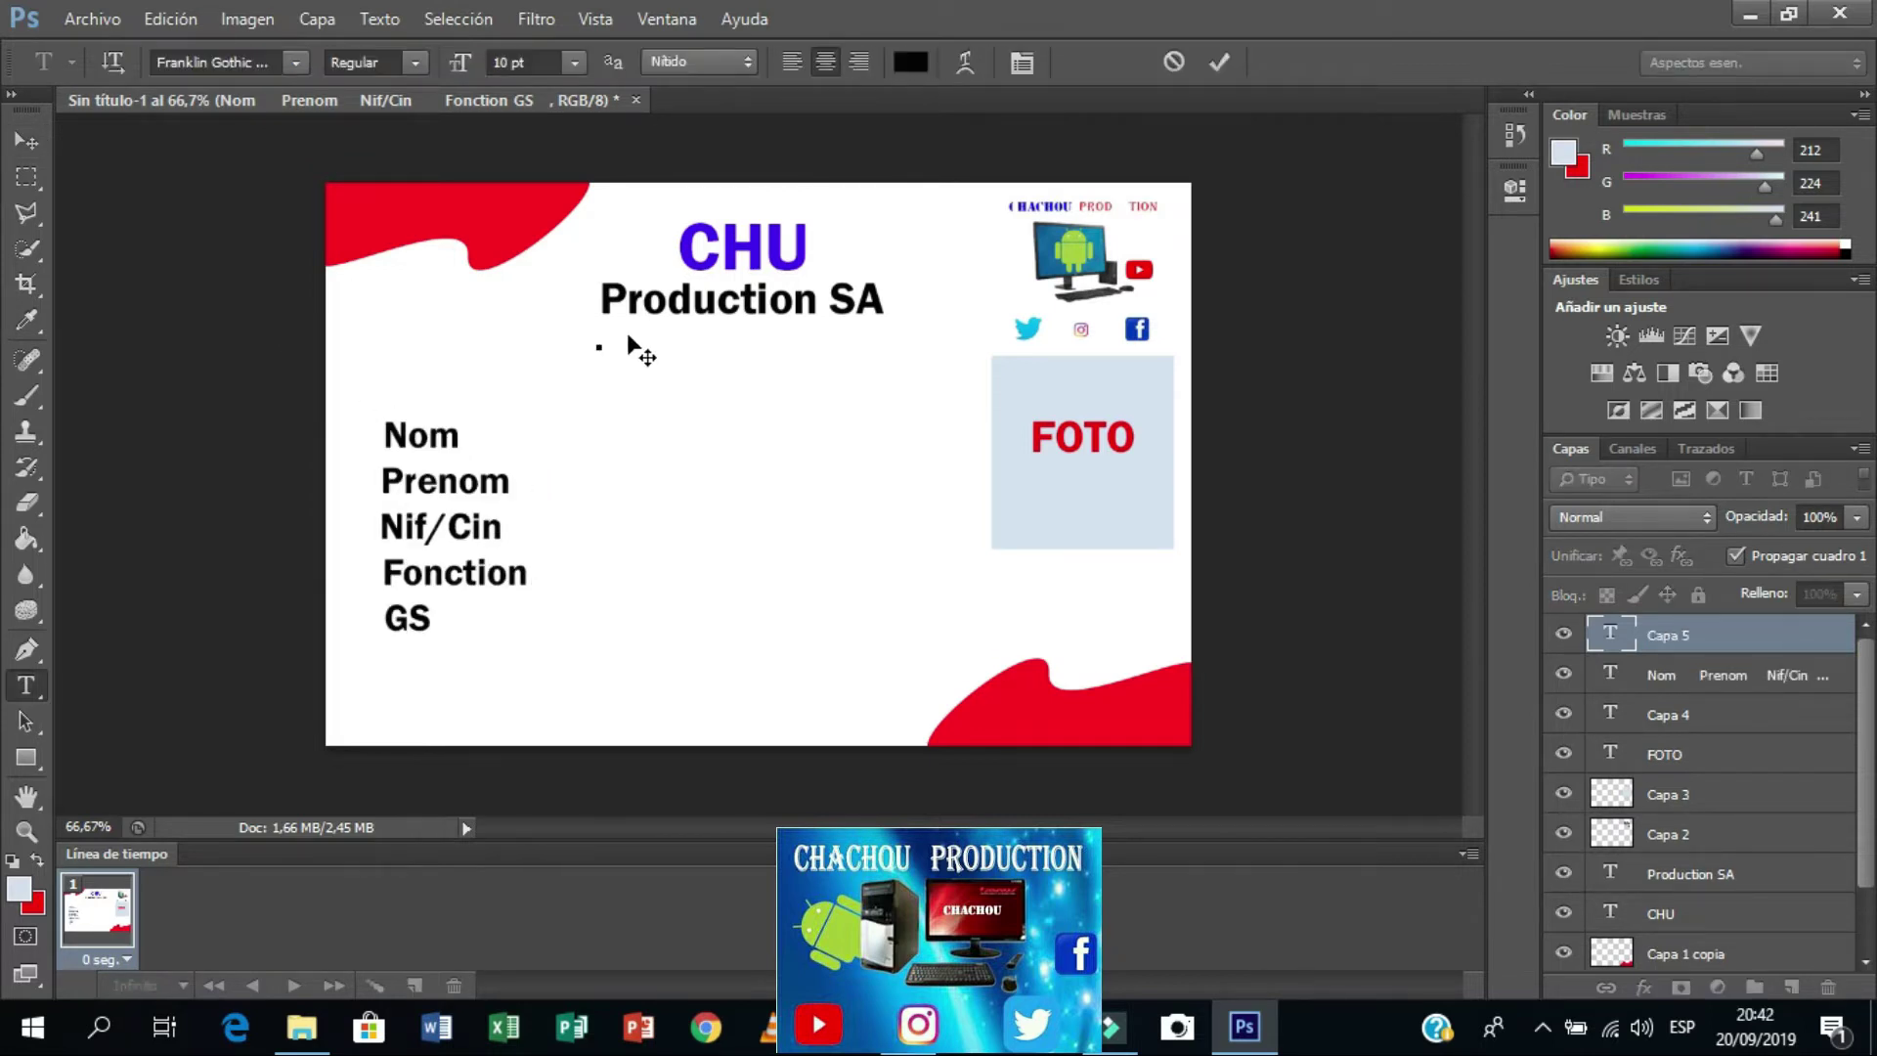
pyautogui.rightClick(616, 342)
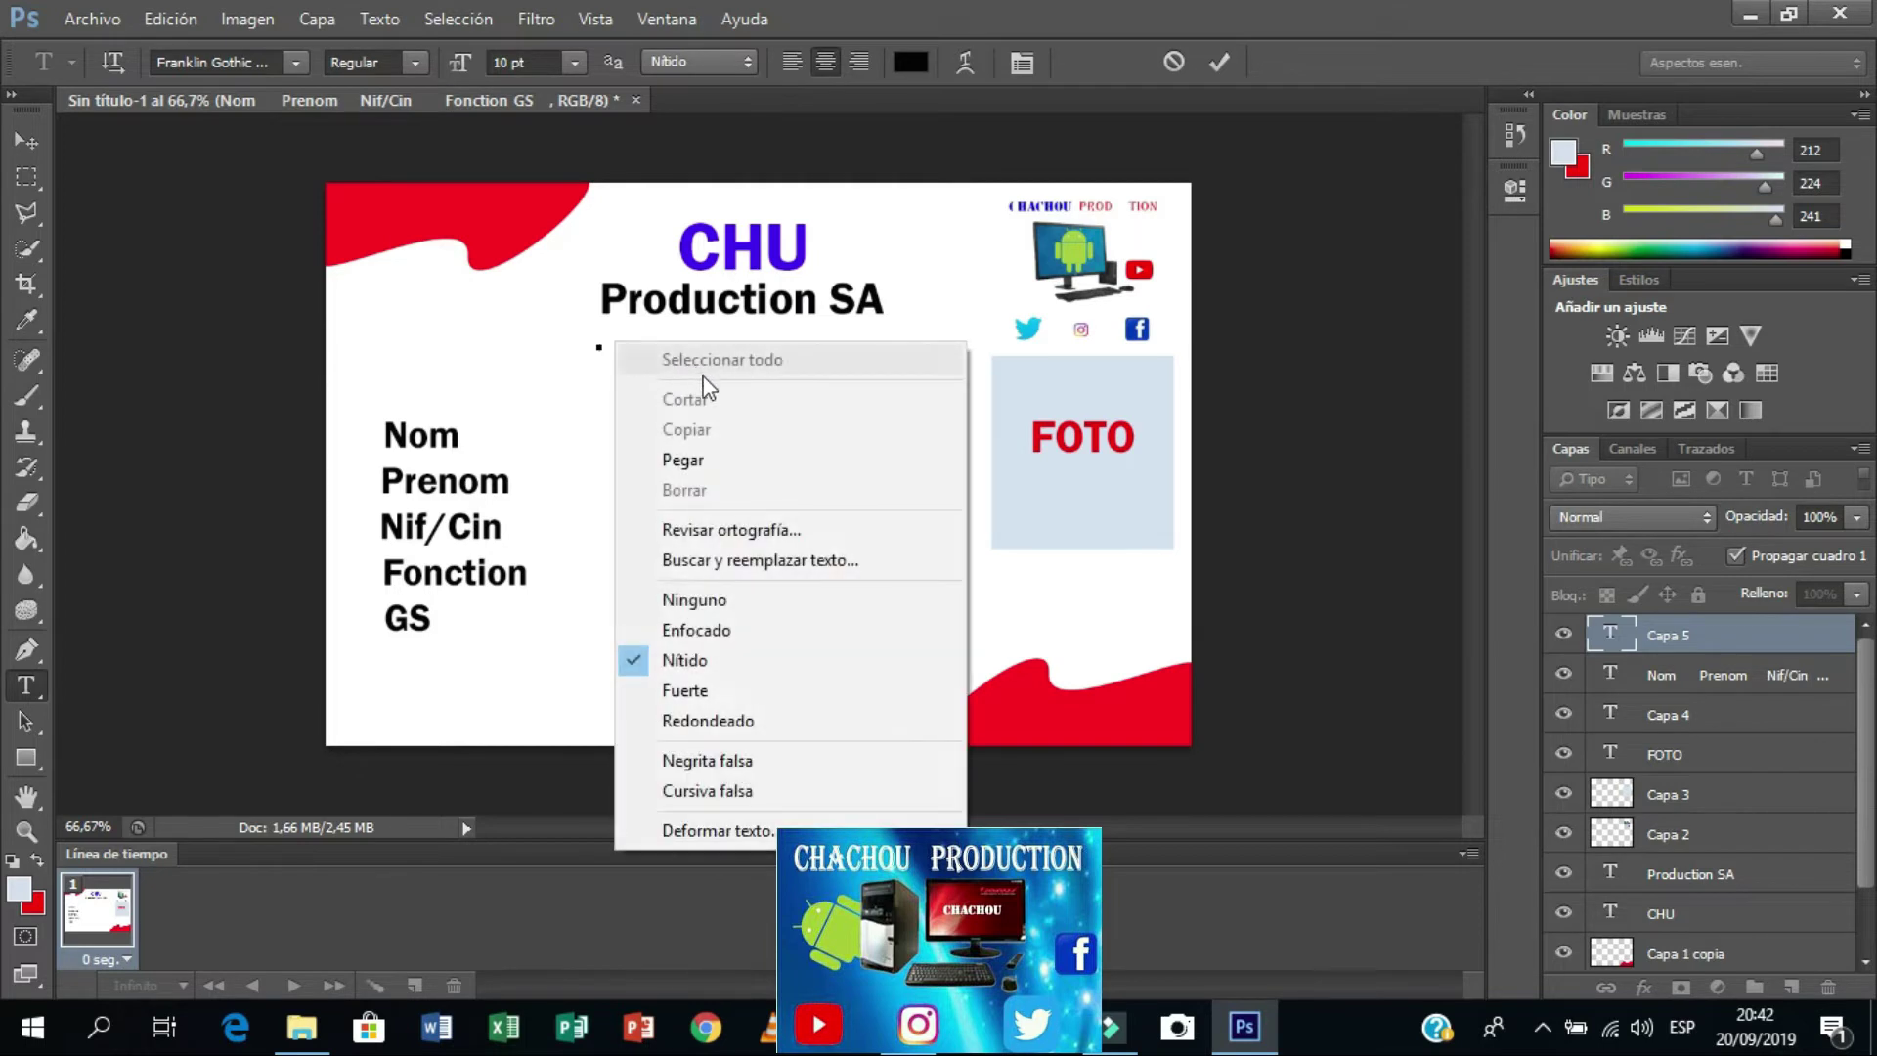
pyautogui.click(704, 451)
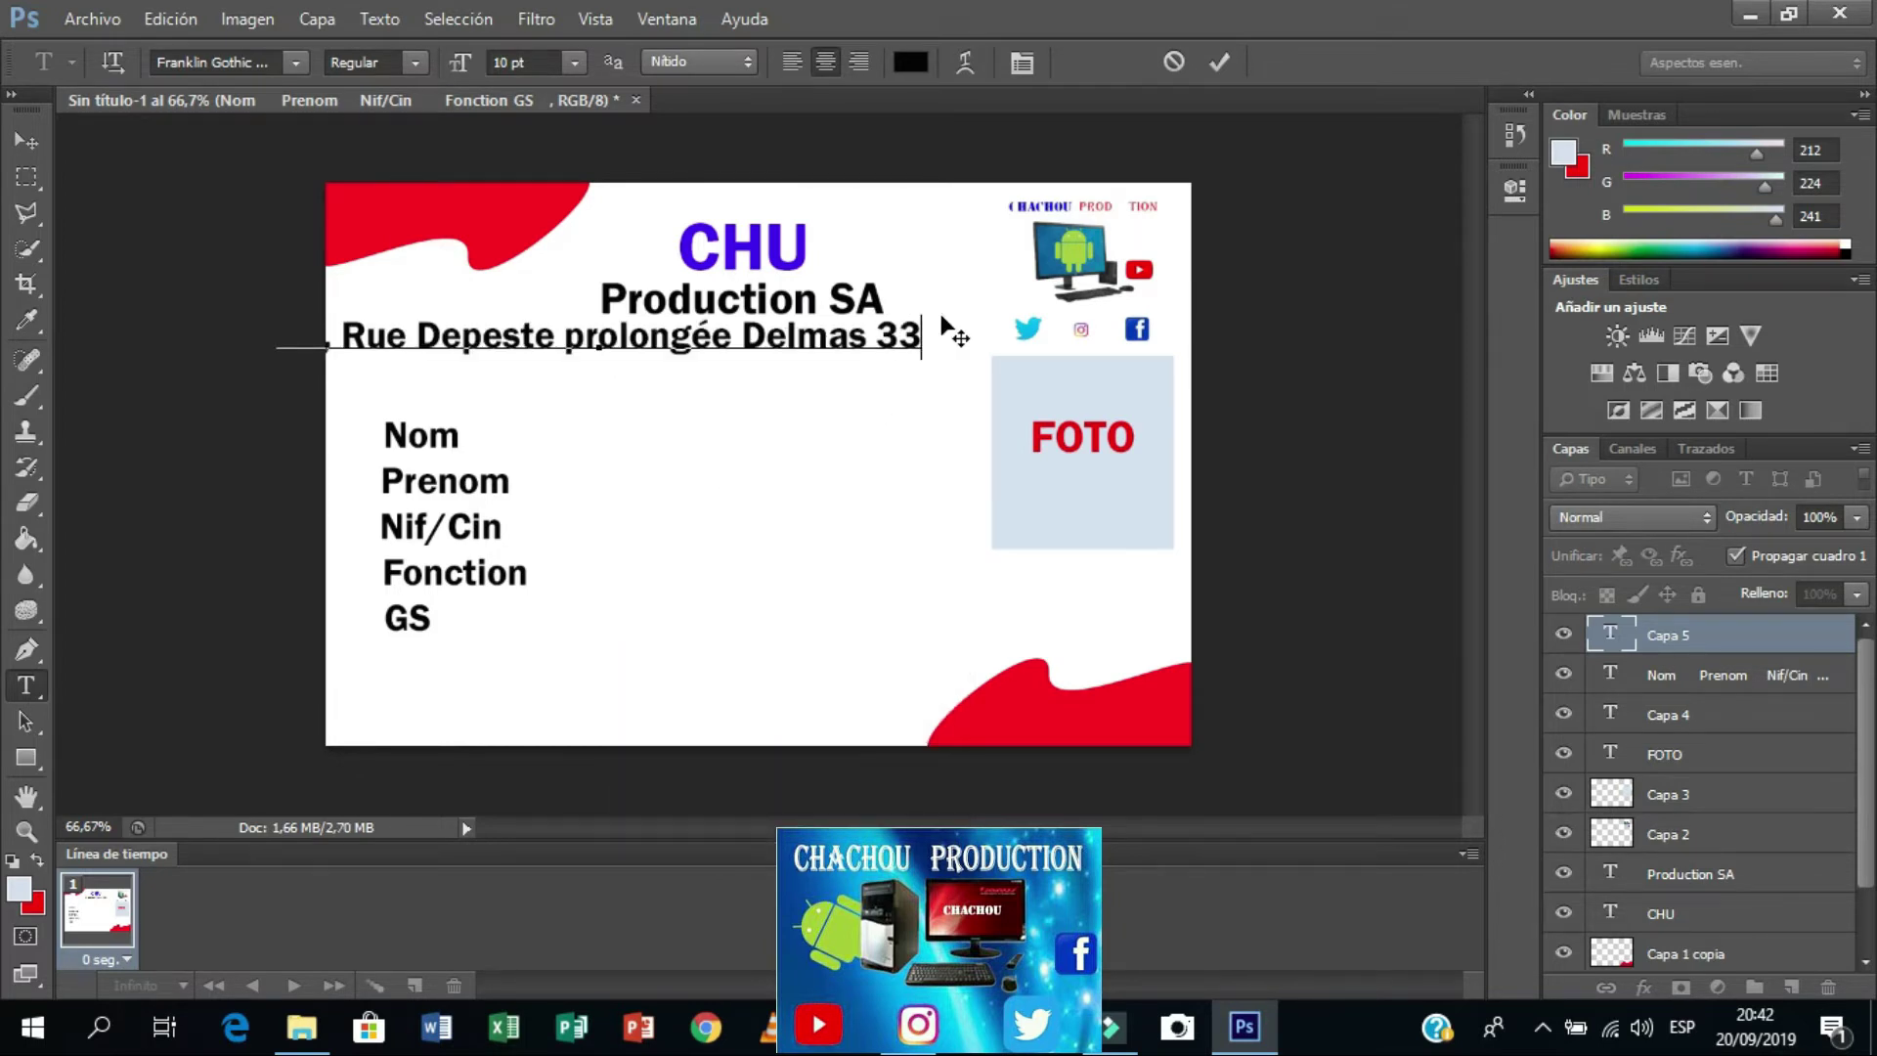
pyautogui.moveTo(924, 332)
pyautogui.mouseDown()
pyautogui.moveTo(415, 337)
pyautogui.moveTo(621, 351)
pyautogui.mouseUp()
pyautogui.hotkey('ctrl', 'Return')
pyautogui.press('v')
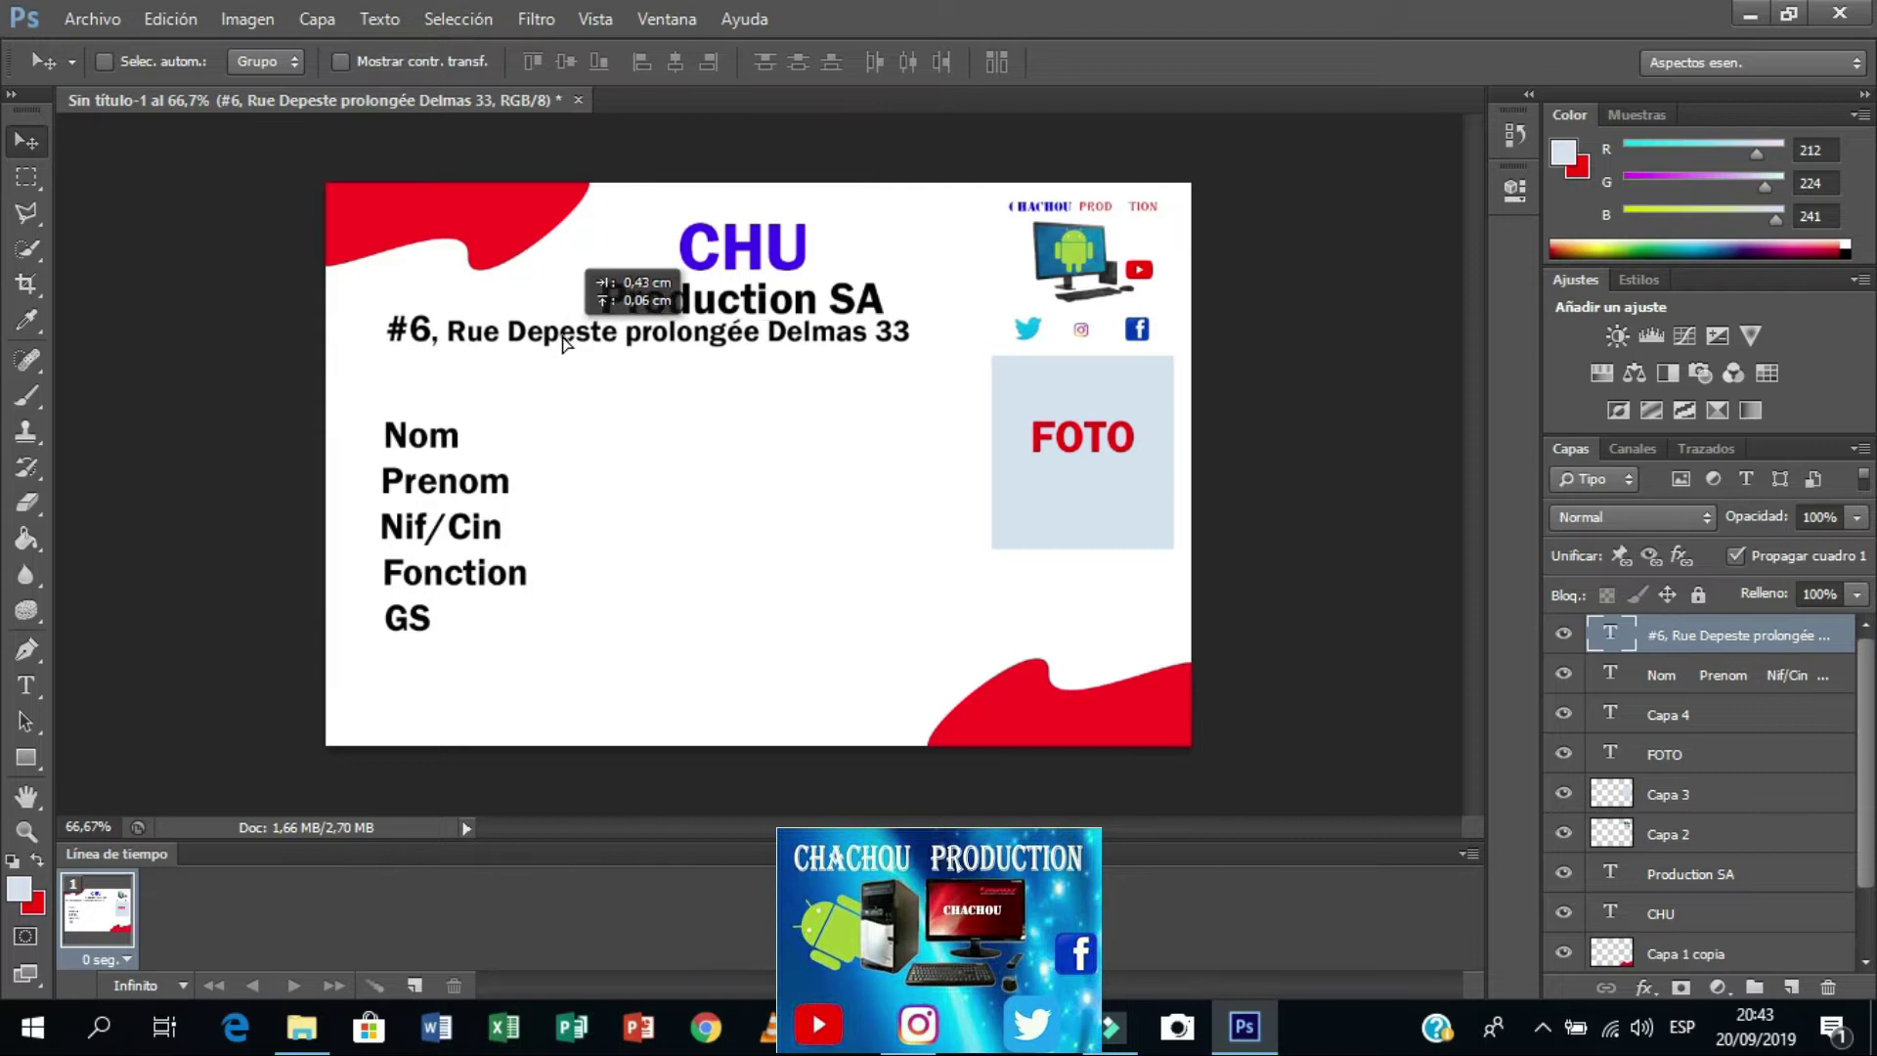
# Step: Recolour the whole address line red
pyautogui.click(39, 685)
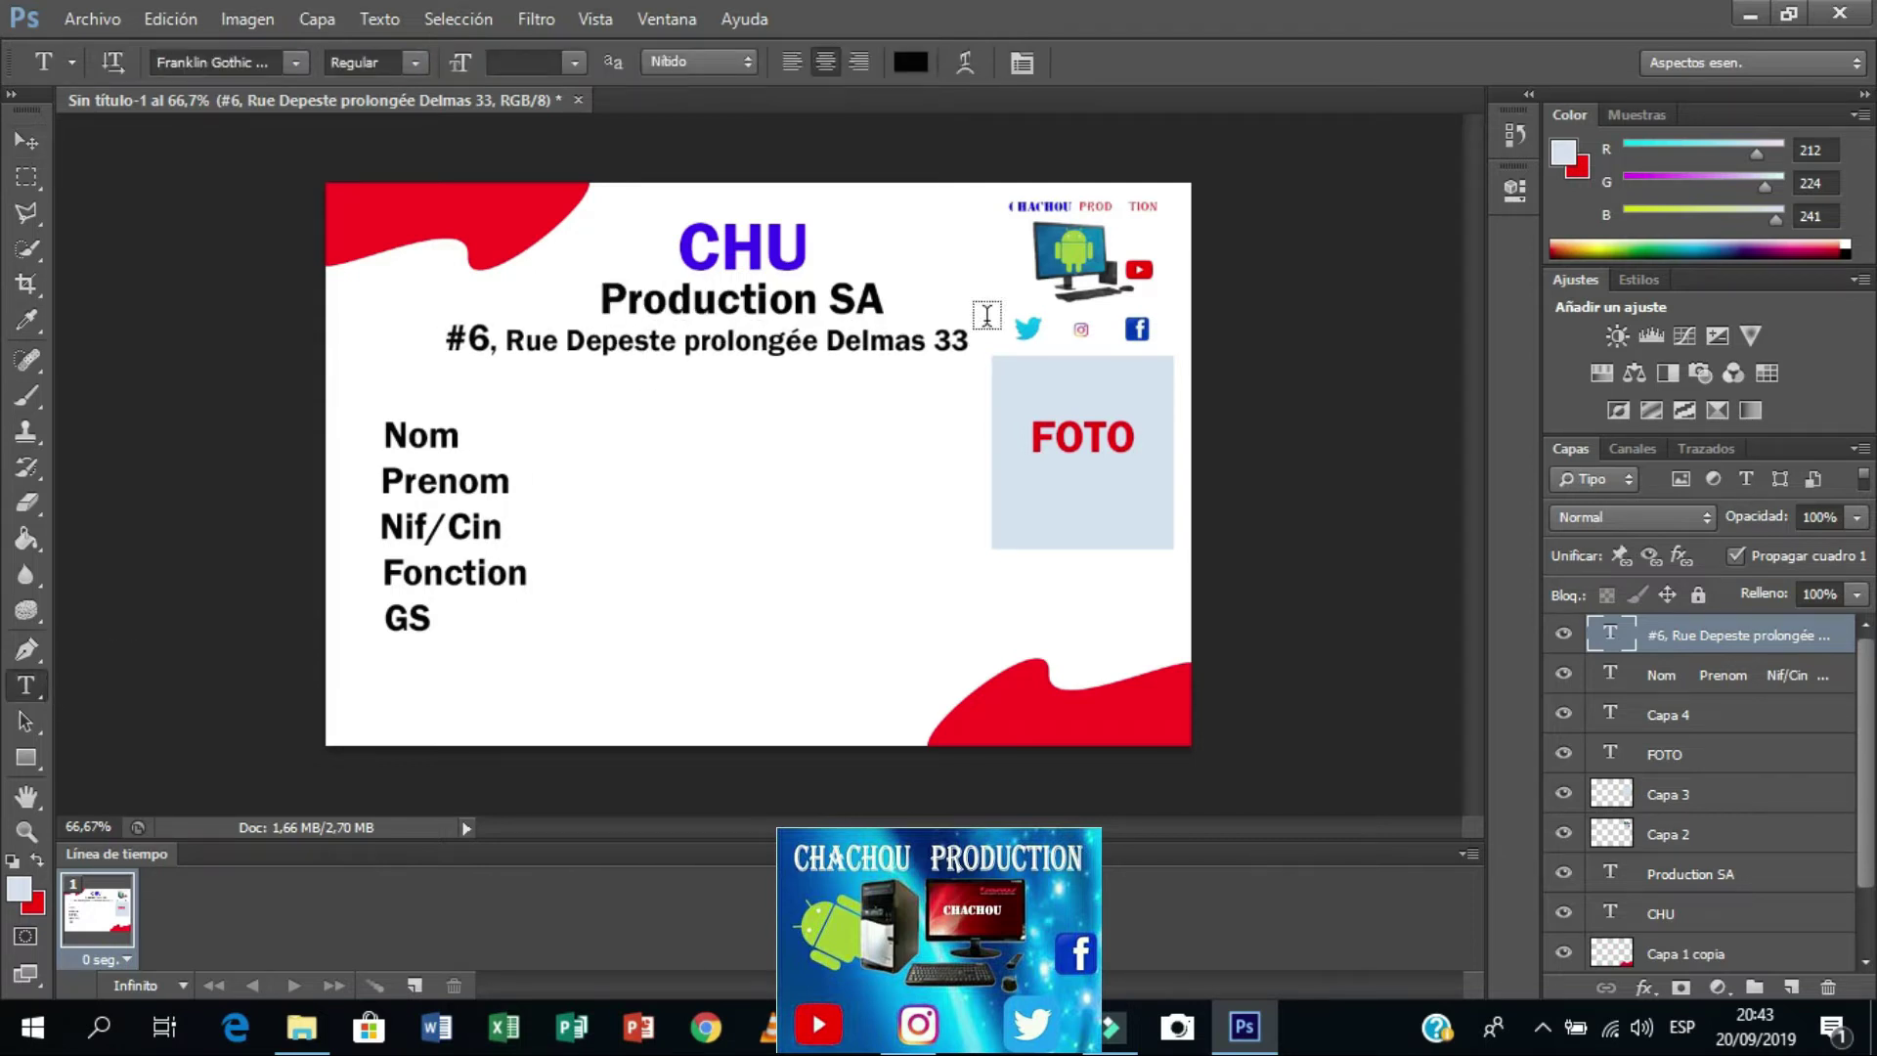
pyautogui.moveTo(968, 339); pyautogui.dragTo(861, 339)
pyautogui.click(911, 61)
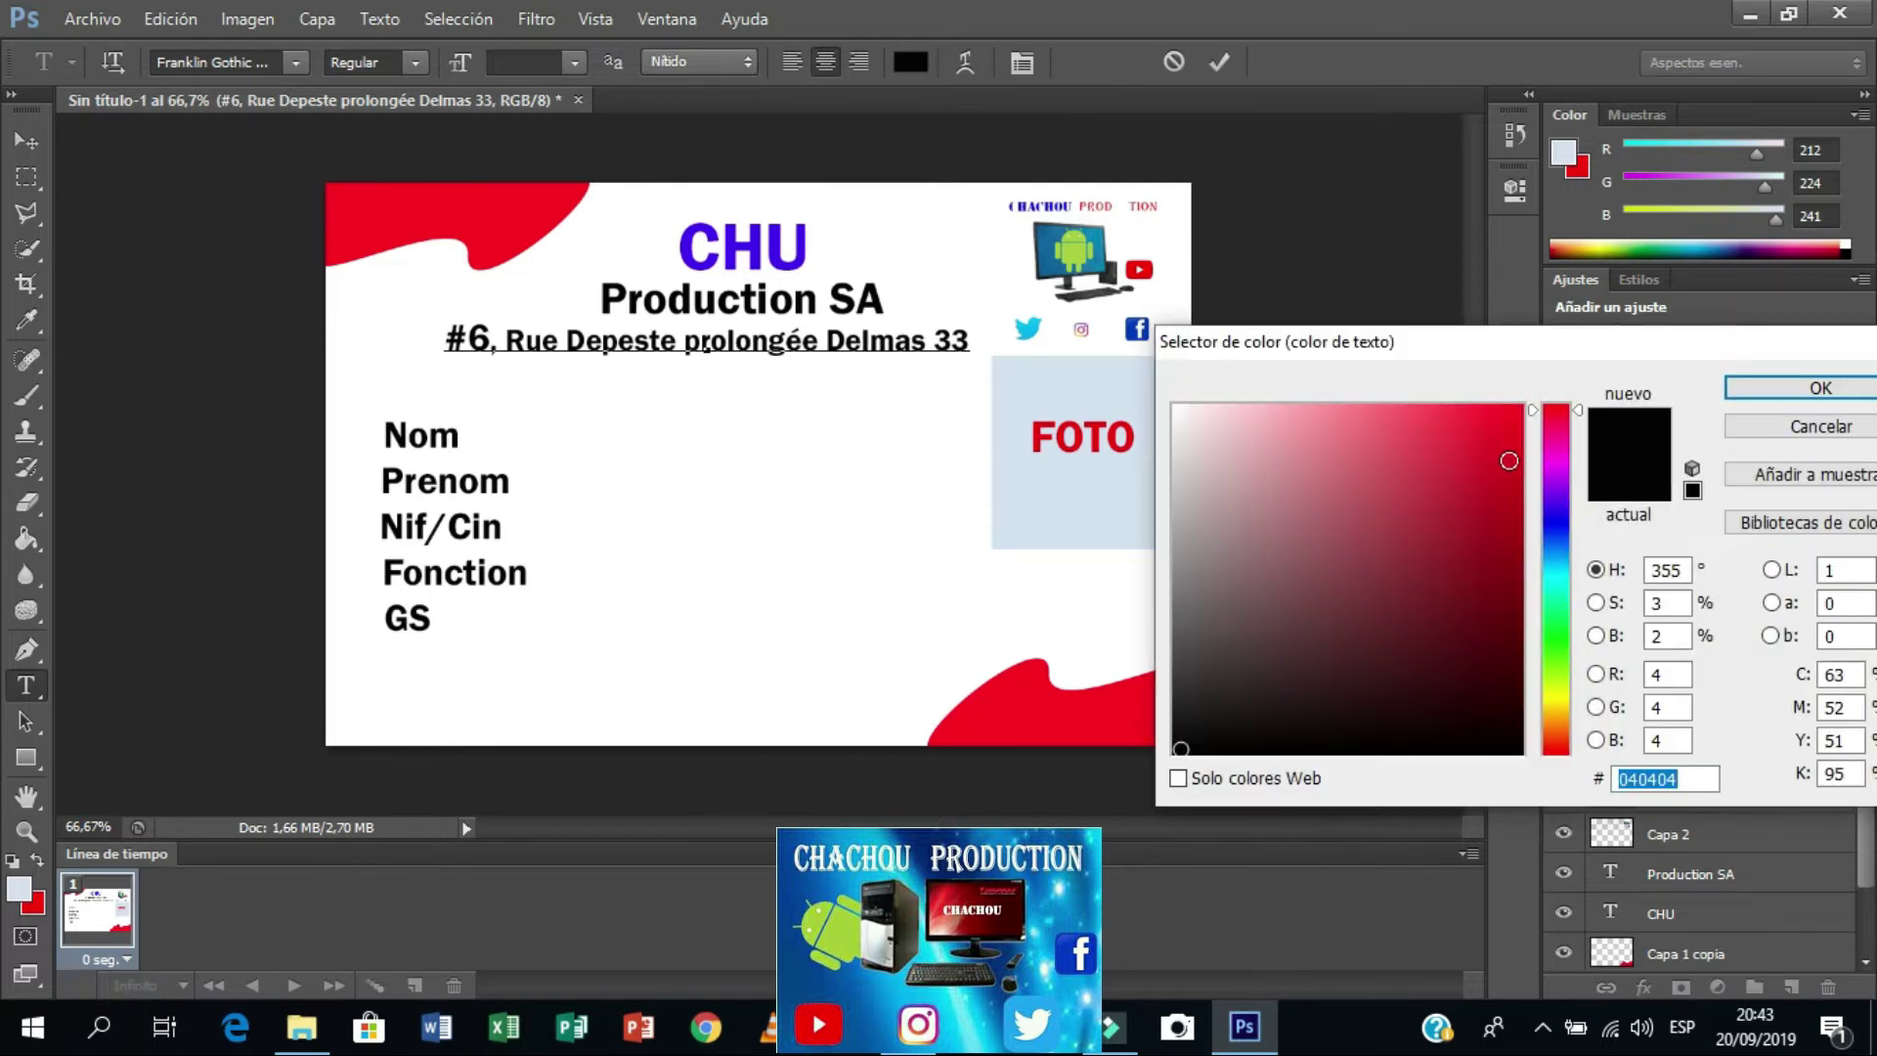
pyautogui.click(1493, 422)
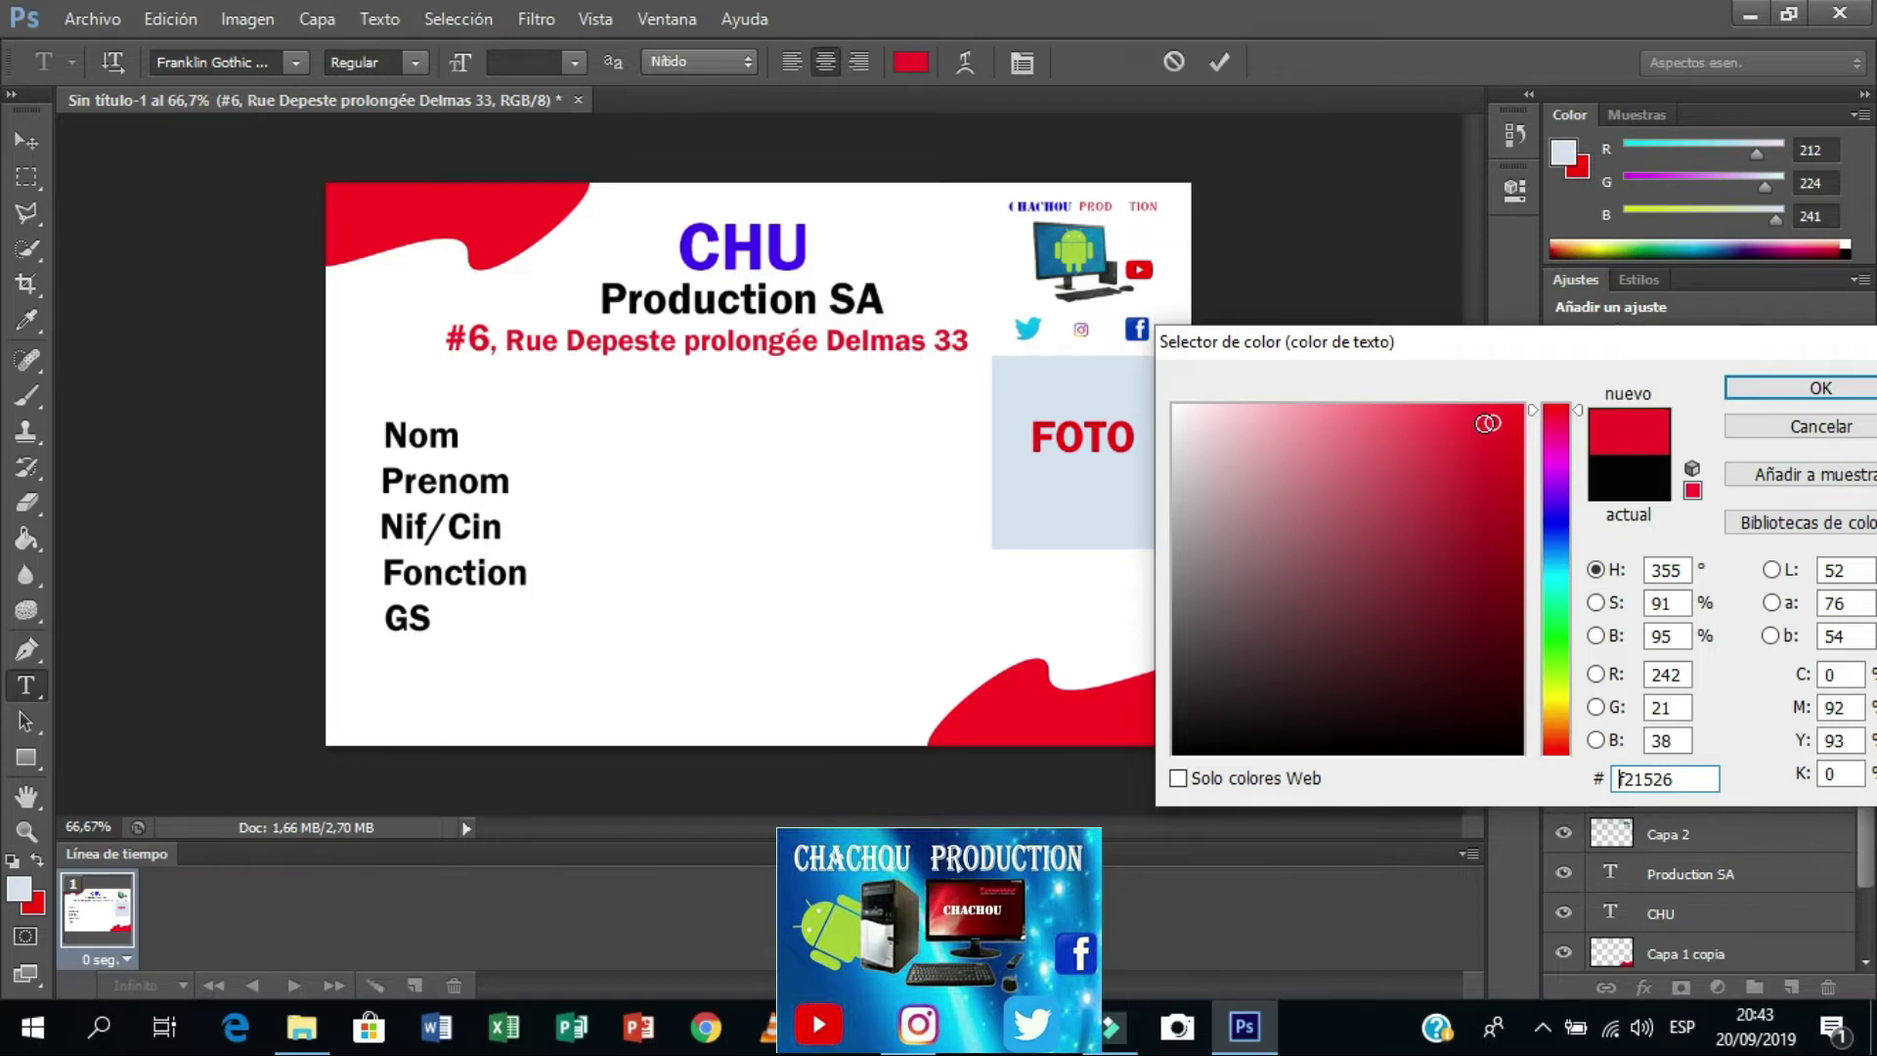
pyautogui.click(1820, 388)
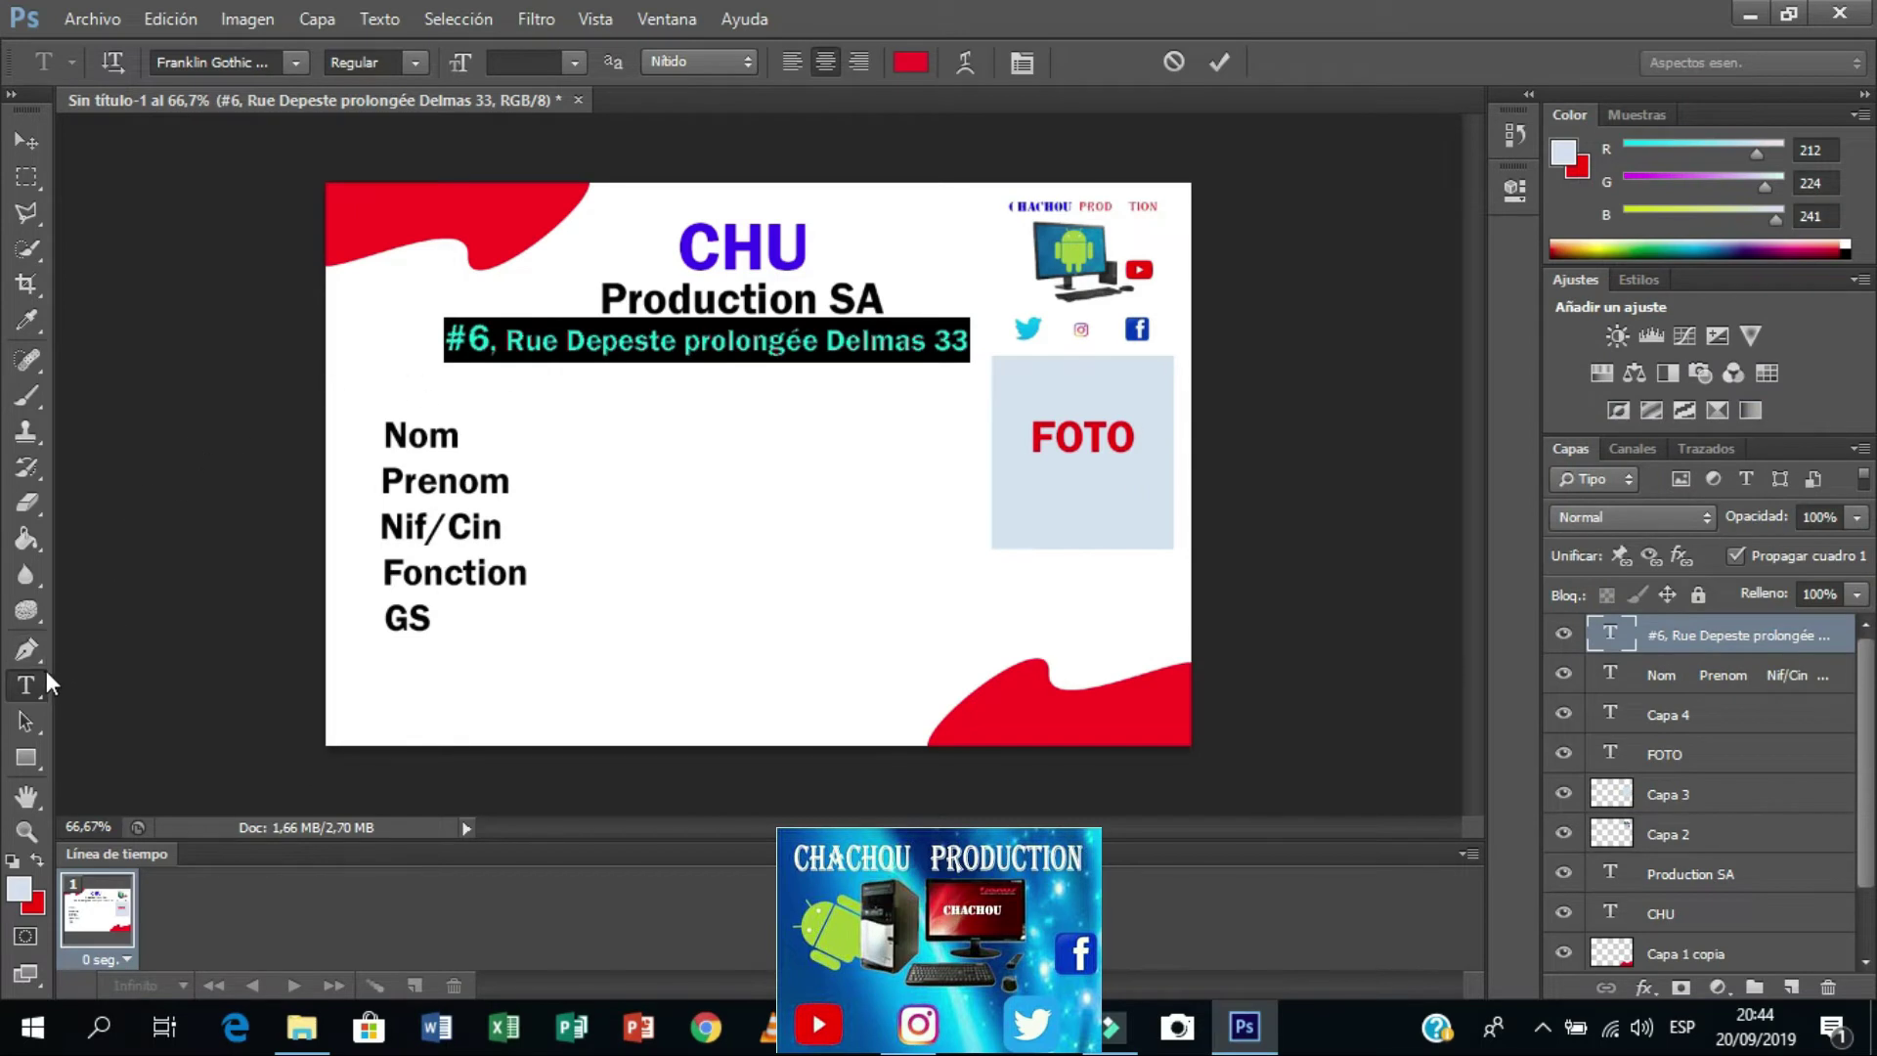
# Step: Recolour the Production SA text dark navy blue (#0f0c7f)
pyautogui.click(1736, 883)
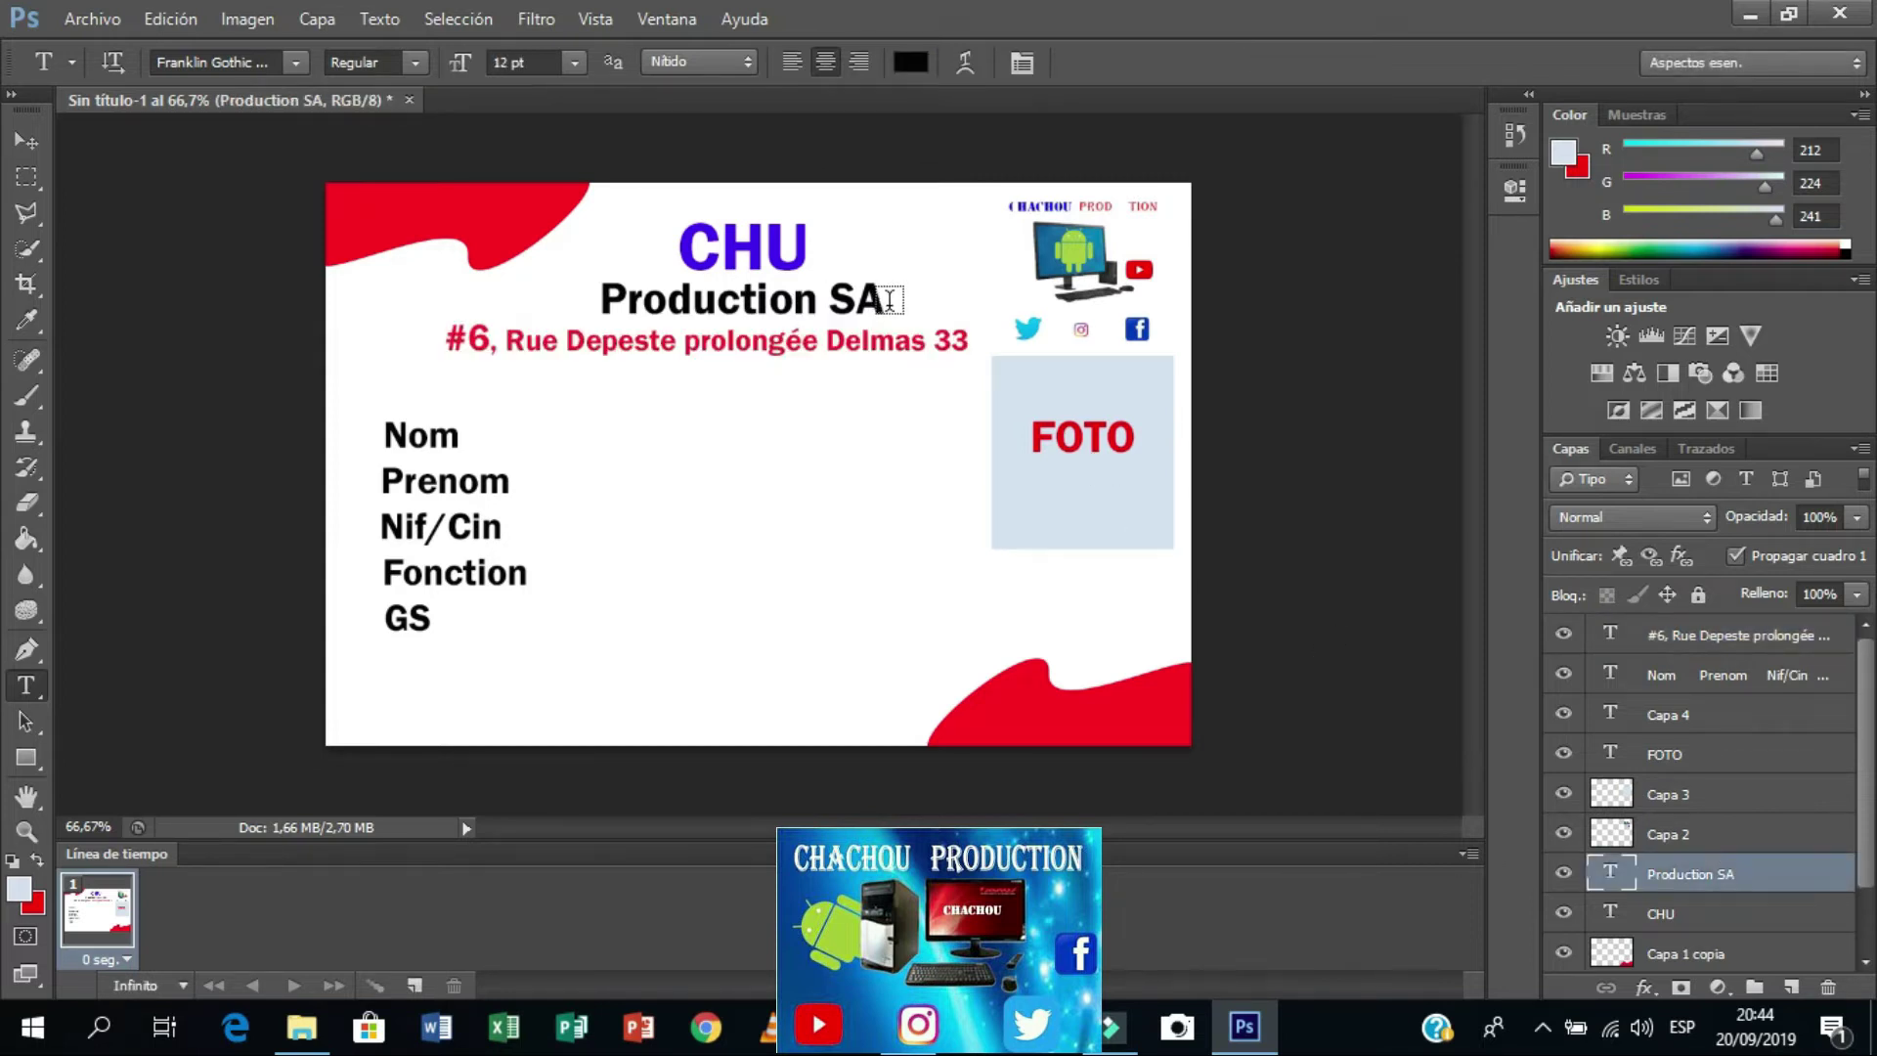
pyautogui.moveTo(881, 300); pyautogui.dragTo(611, 297)
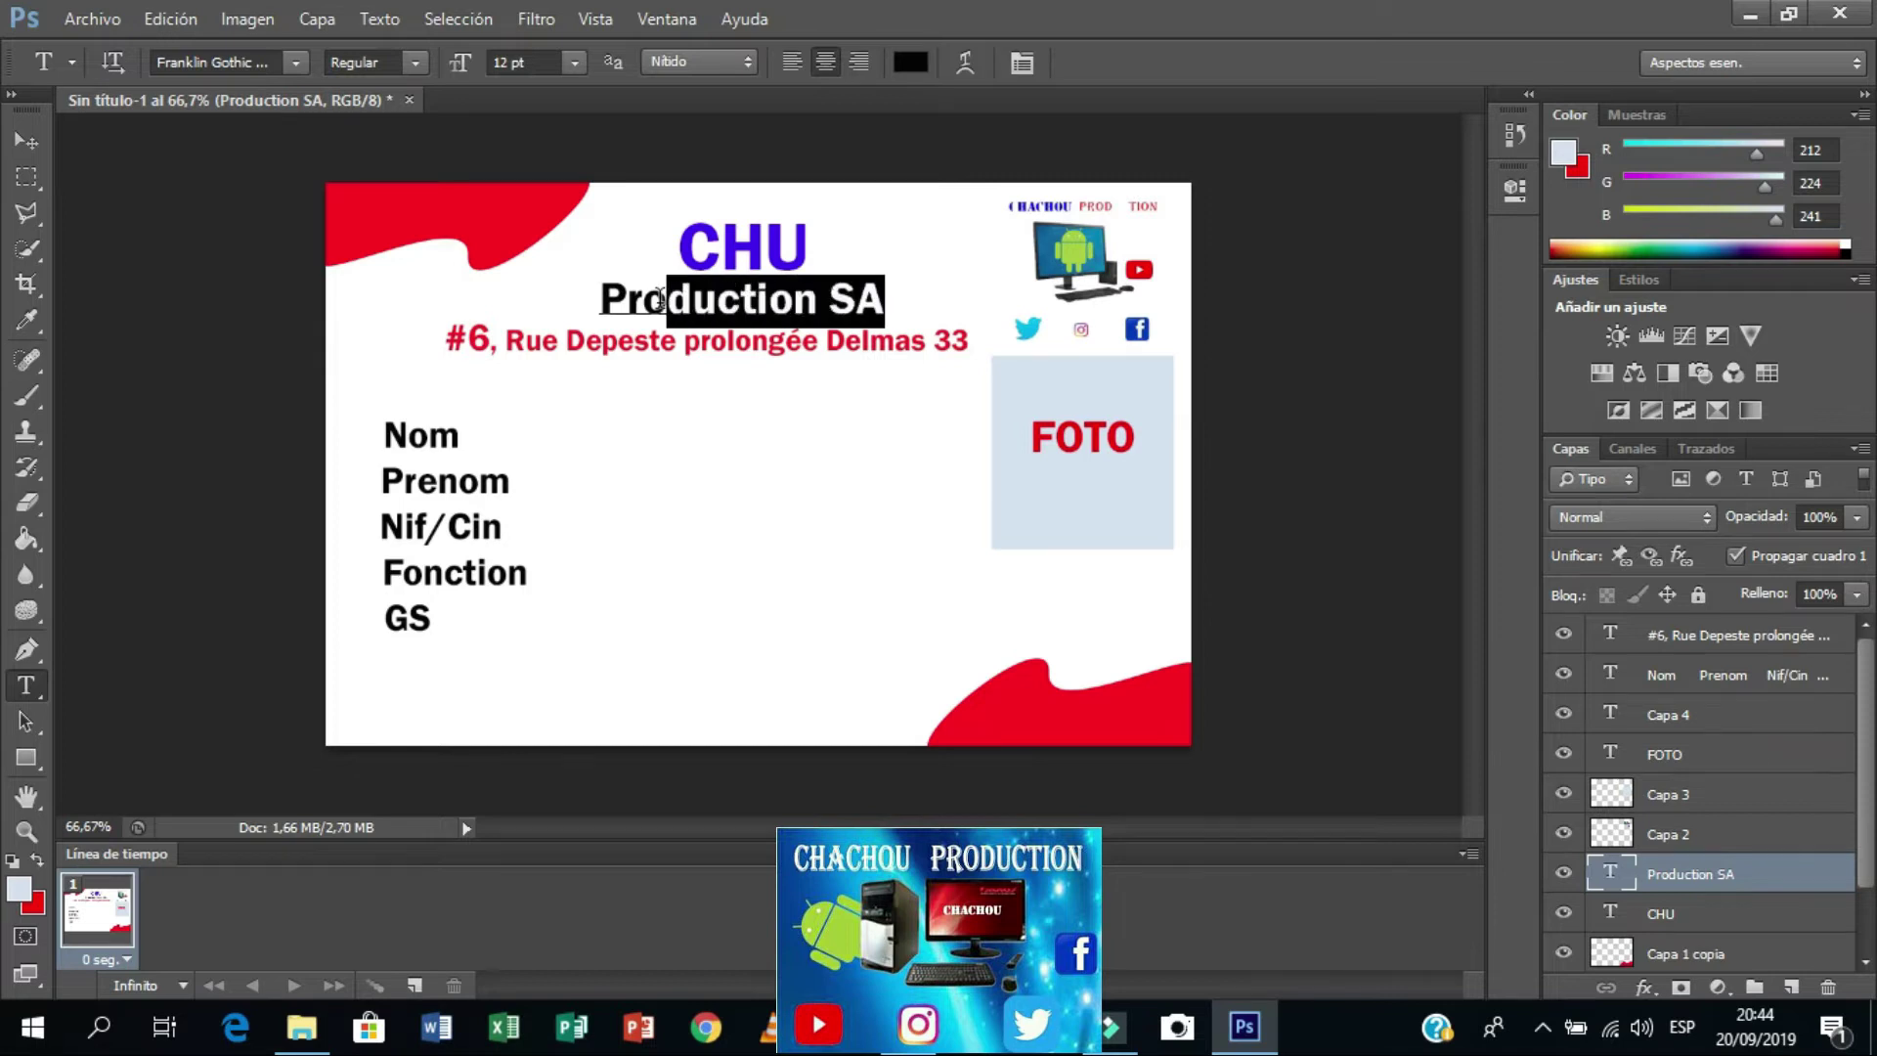
pyautogui.click(910, 62)
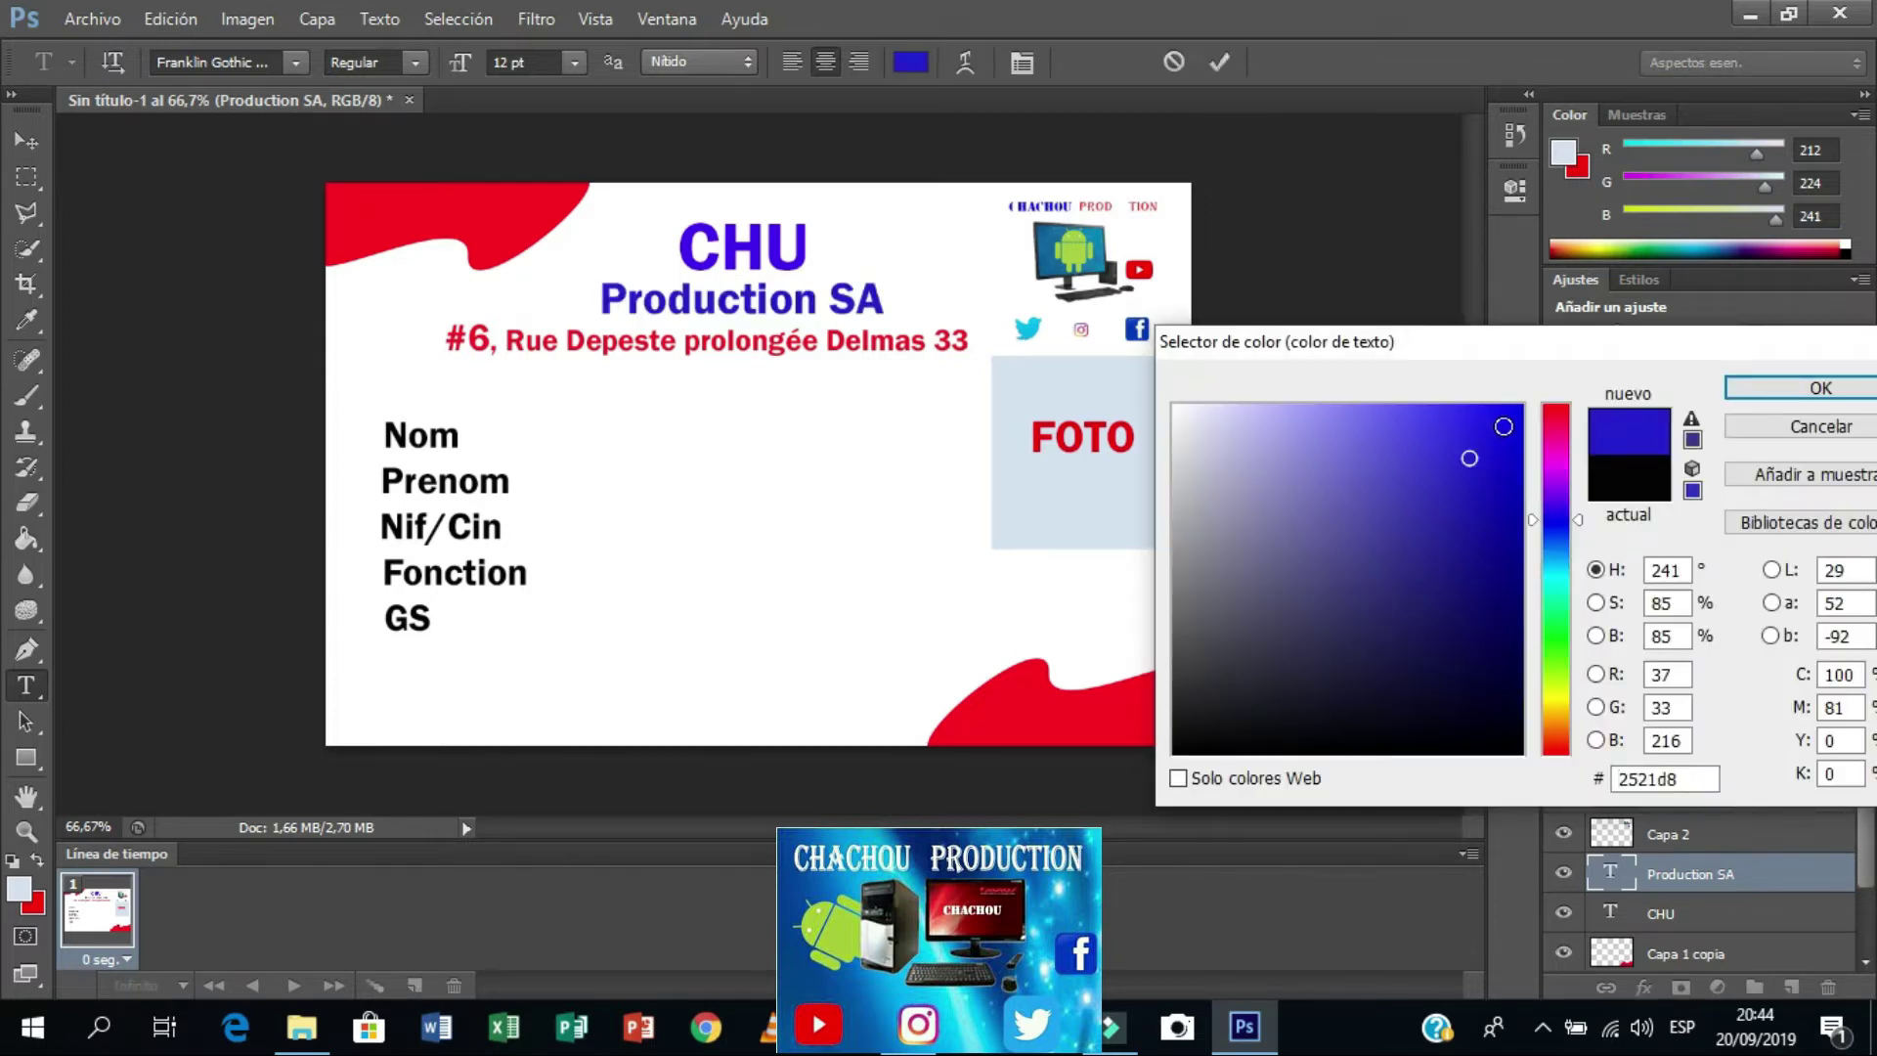
pyautogui.click(1503, 427)
pyautogui.moveTo(1503, 427); pyautogui.dragTo(1495, 420)
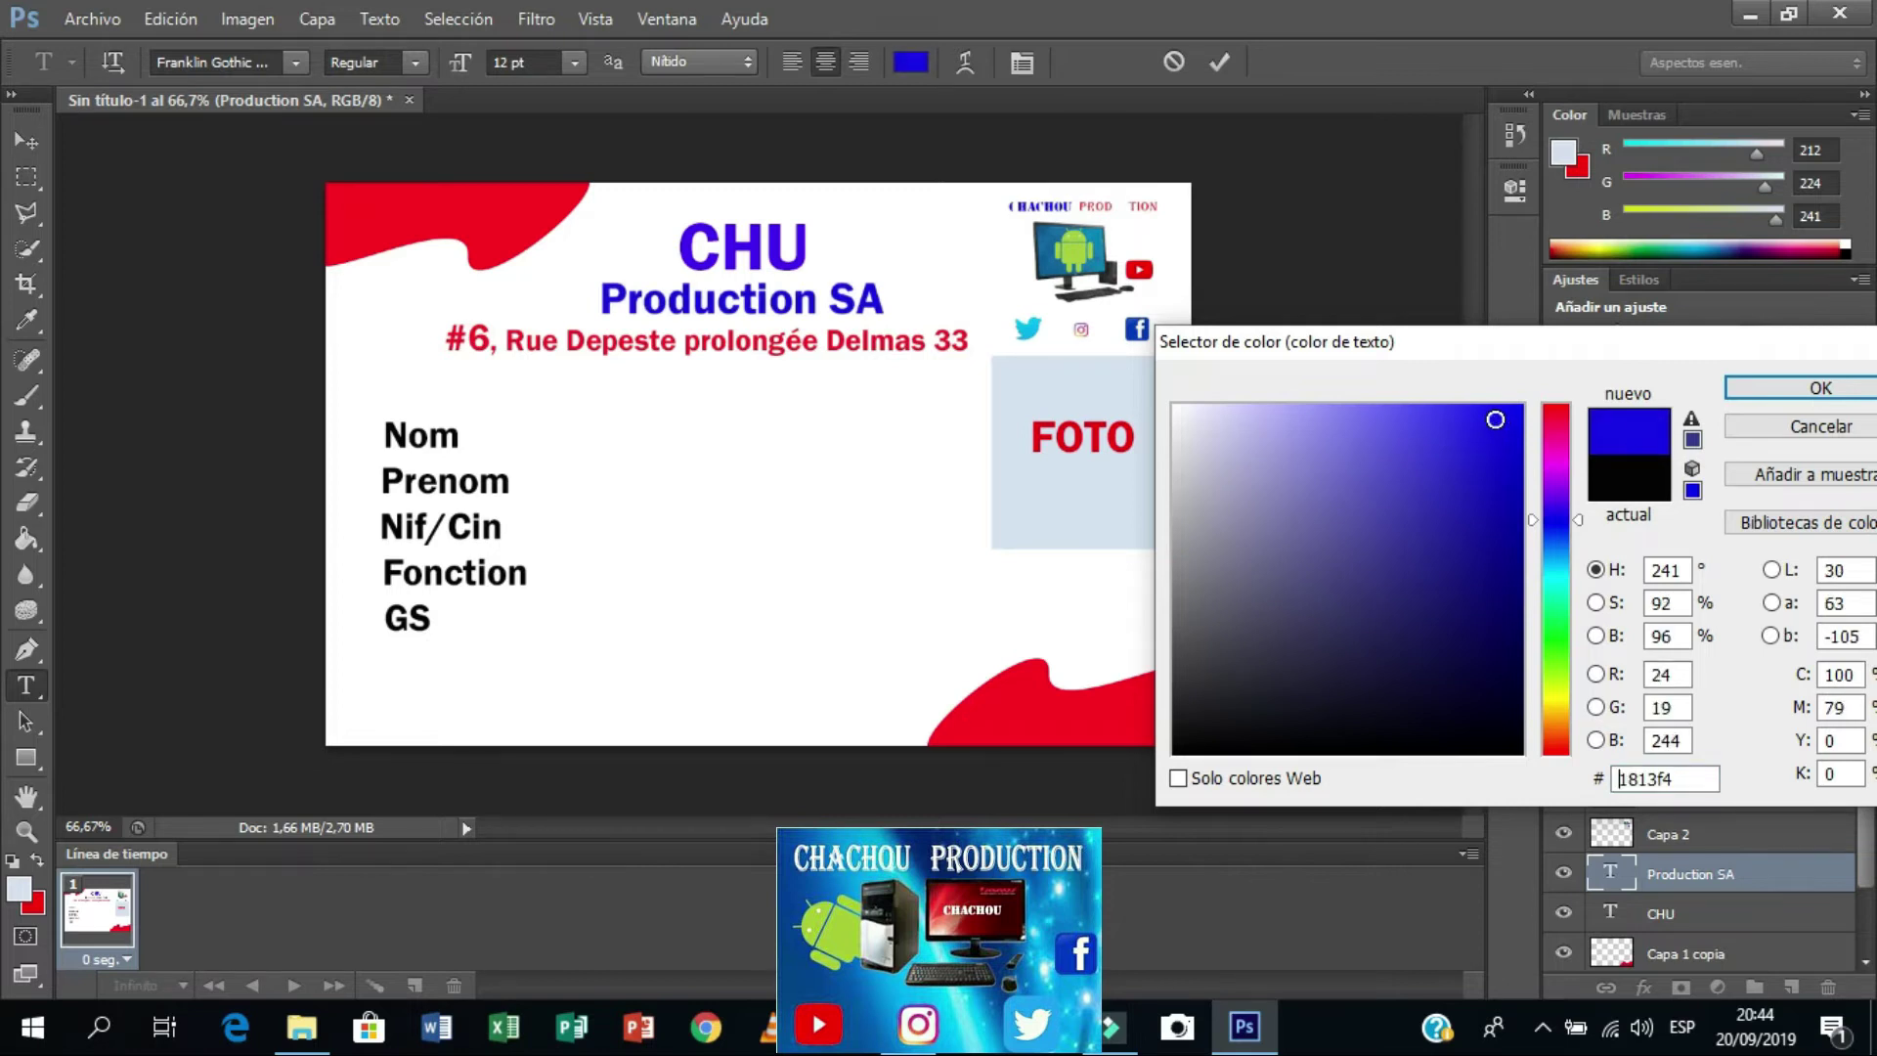
pyautogui.click(1781, 386)
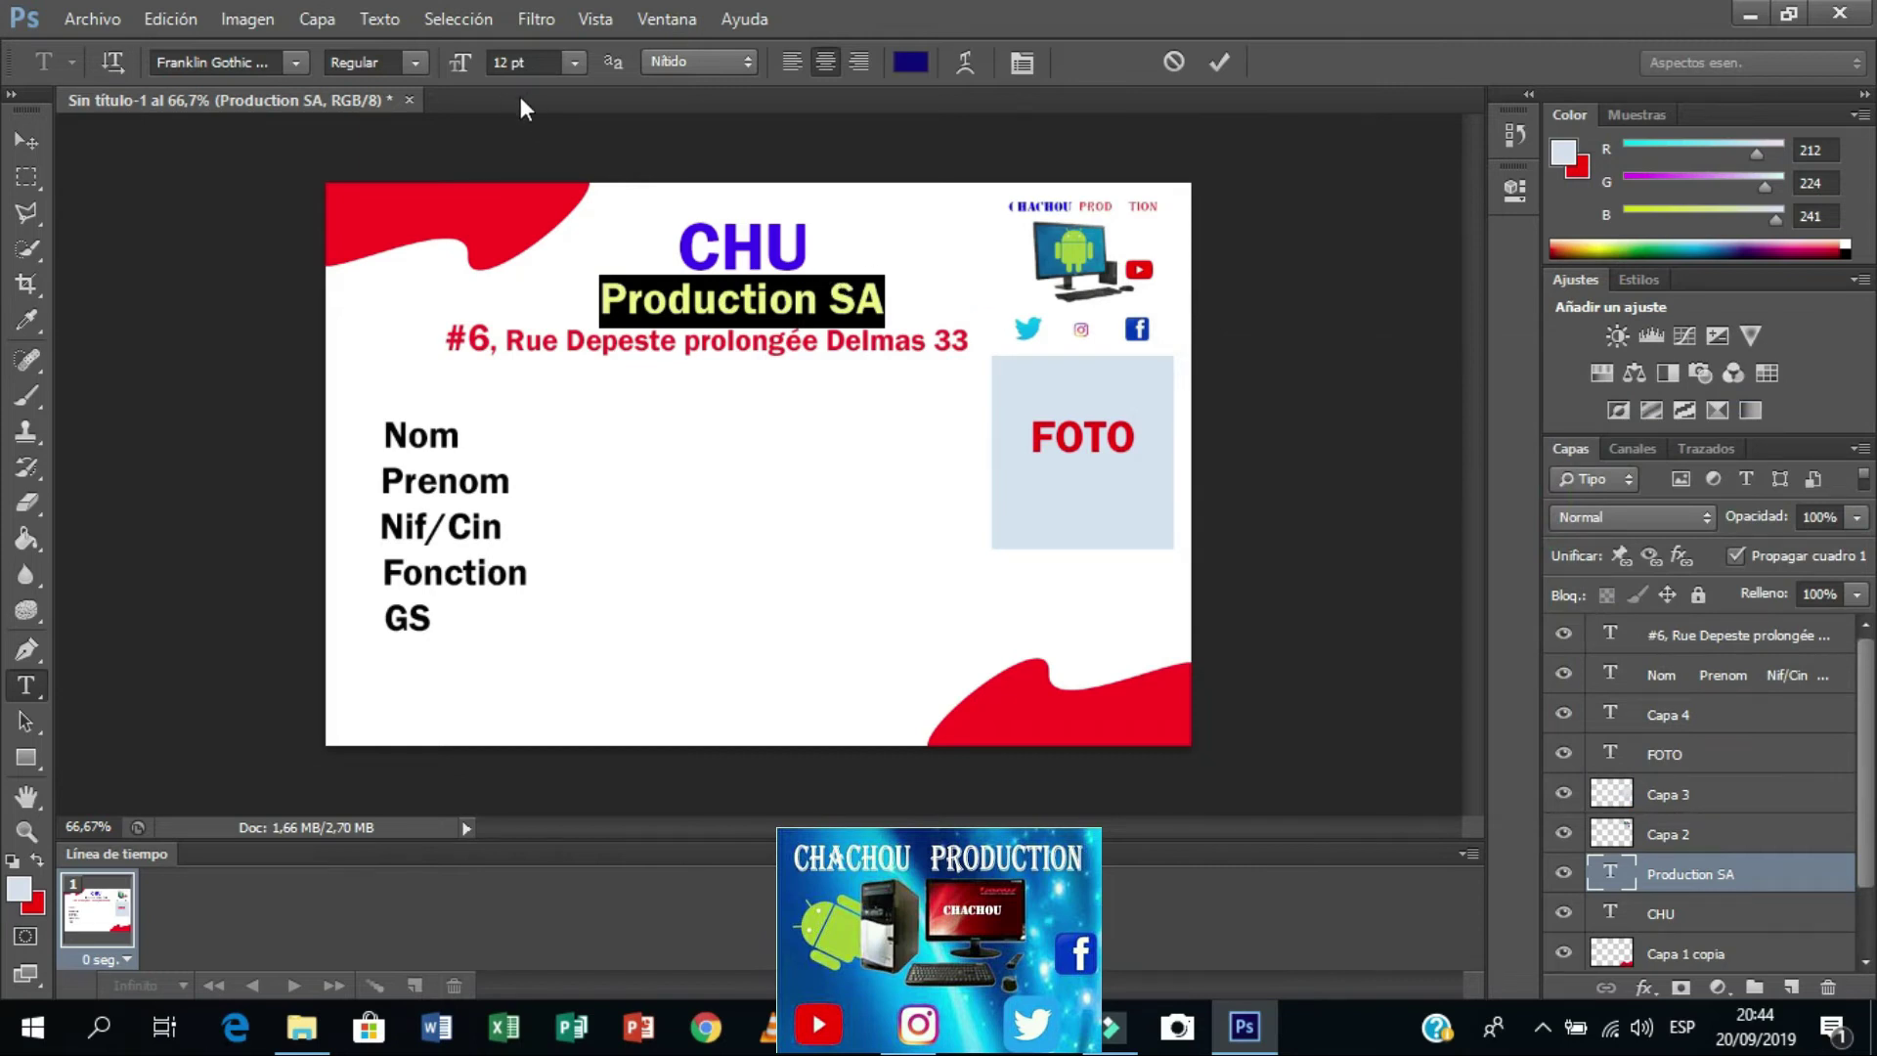
# Step: Try Production SA at 14 pt, then return it to 12 pt
pyautogui.click(569, 62)
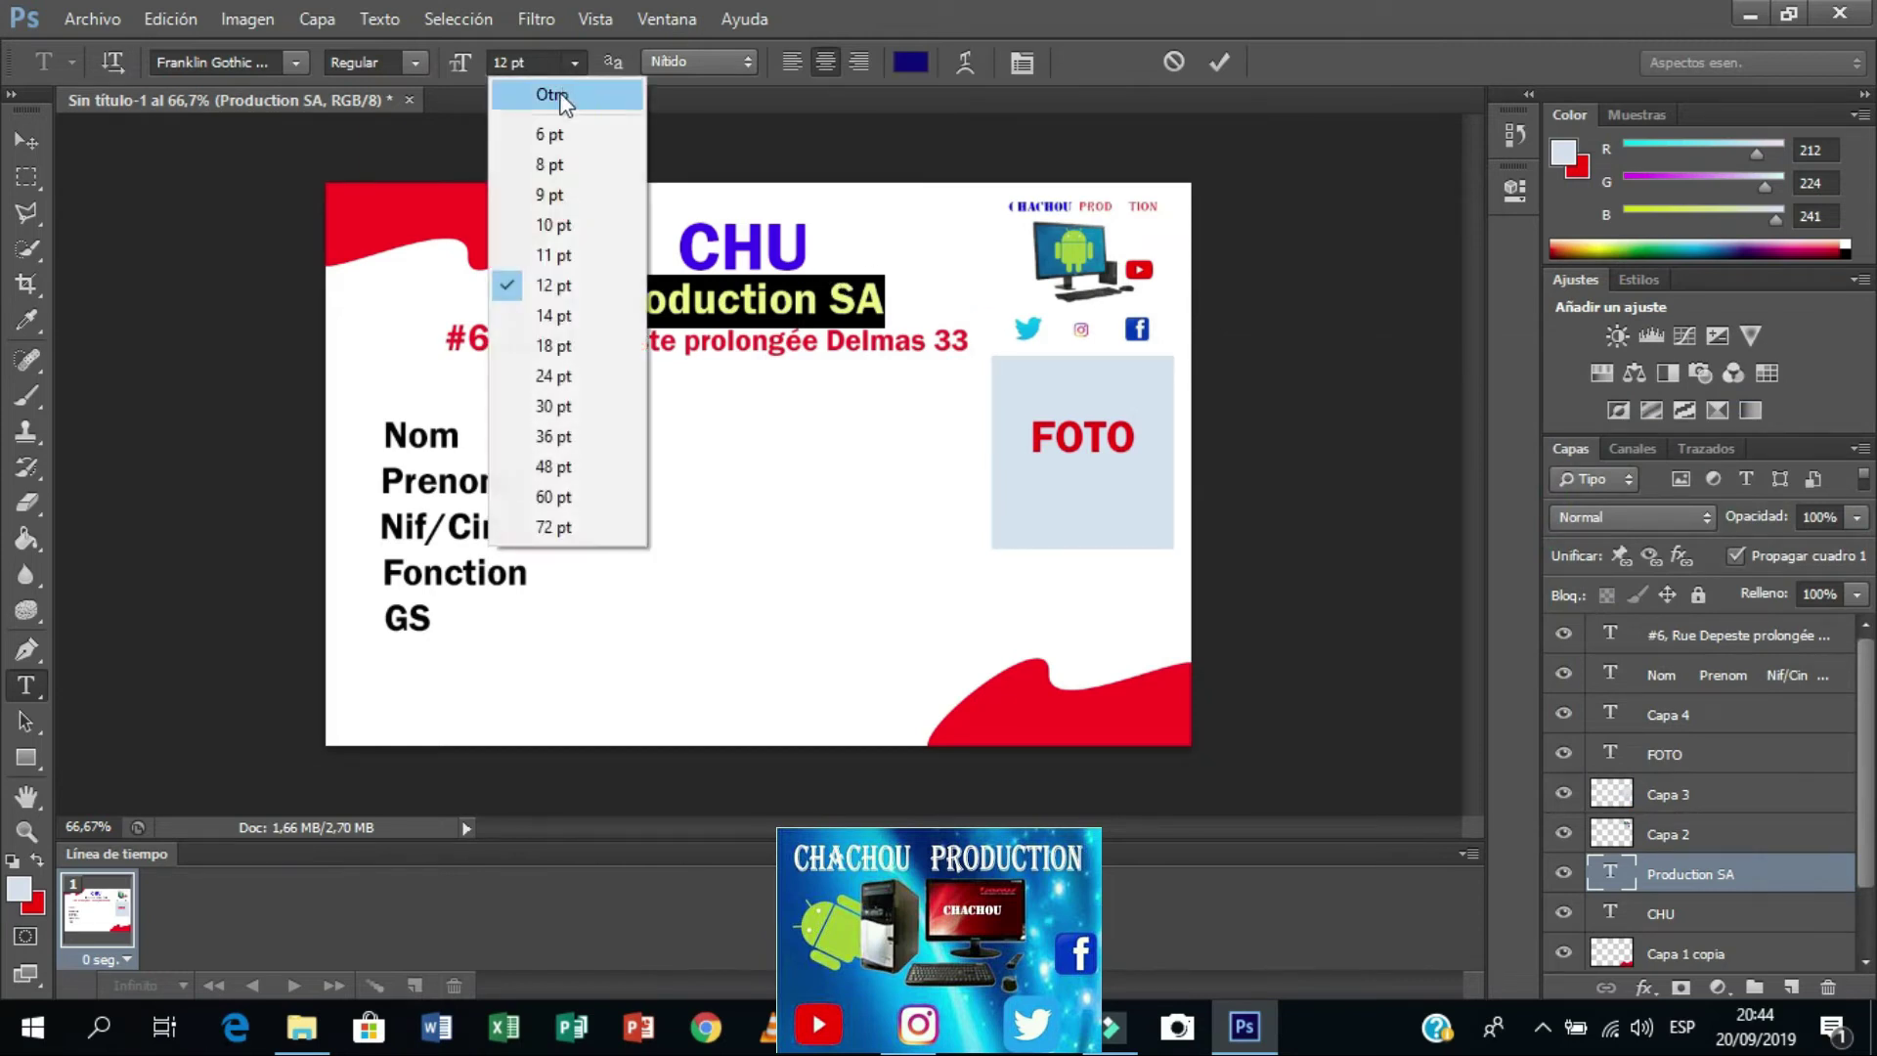
pyautogui.click(543, 309)
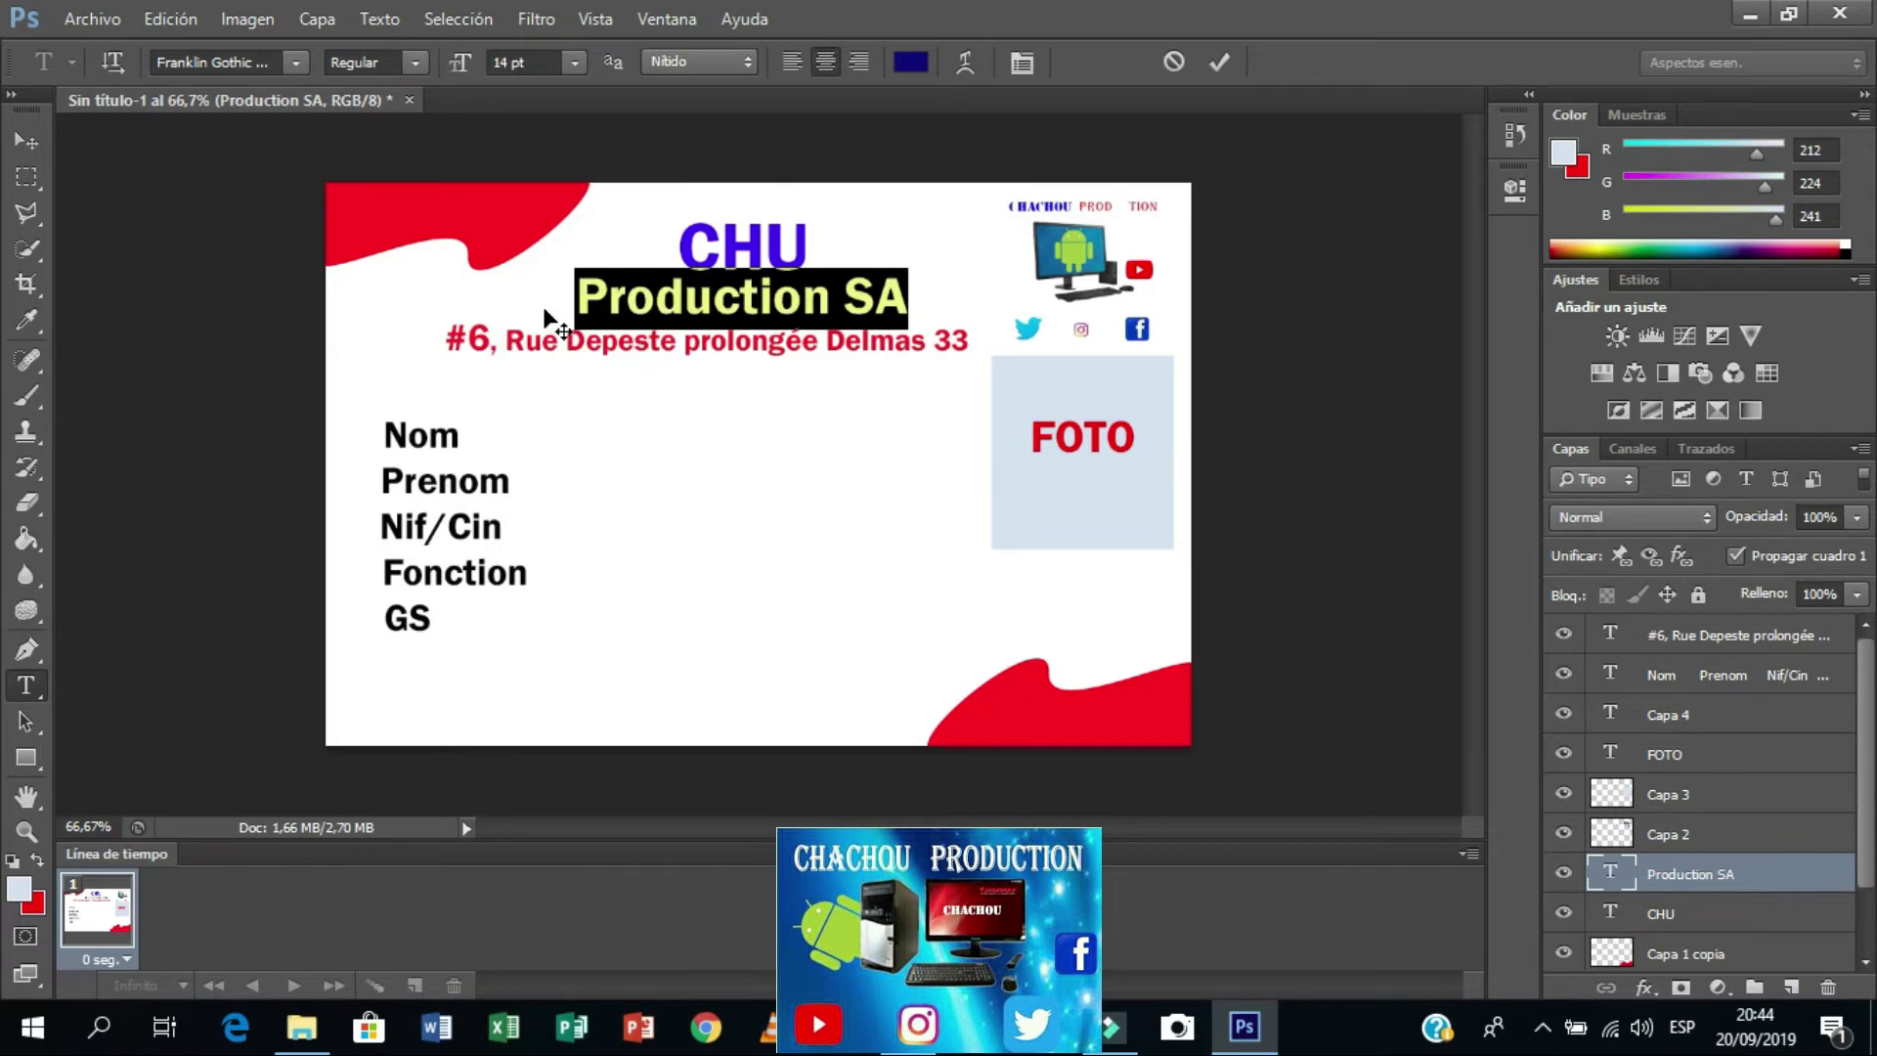
pyautogui.click(573, 59)
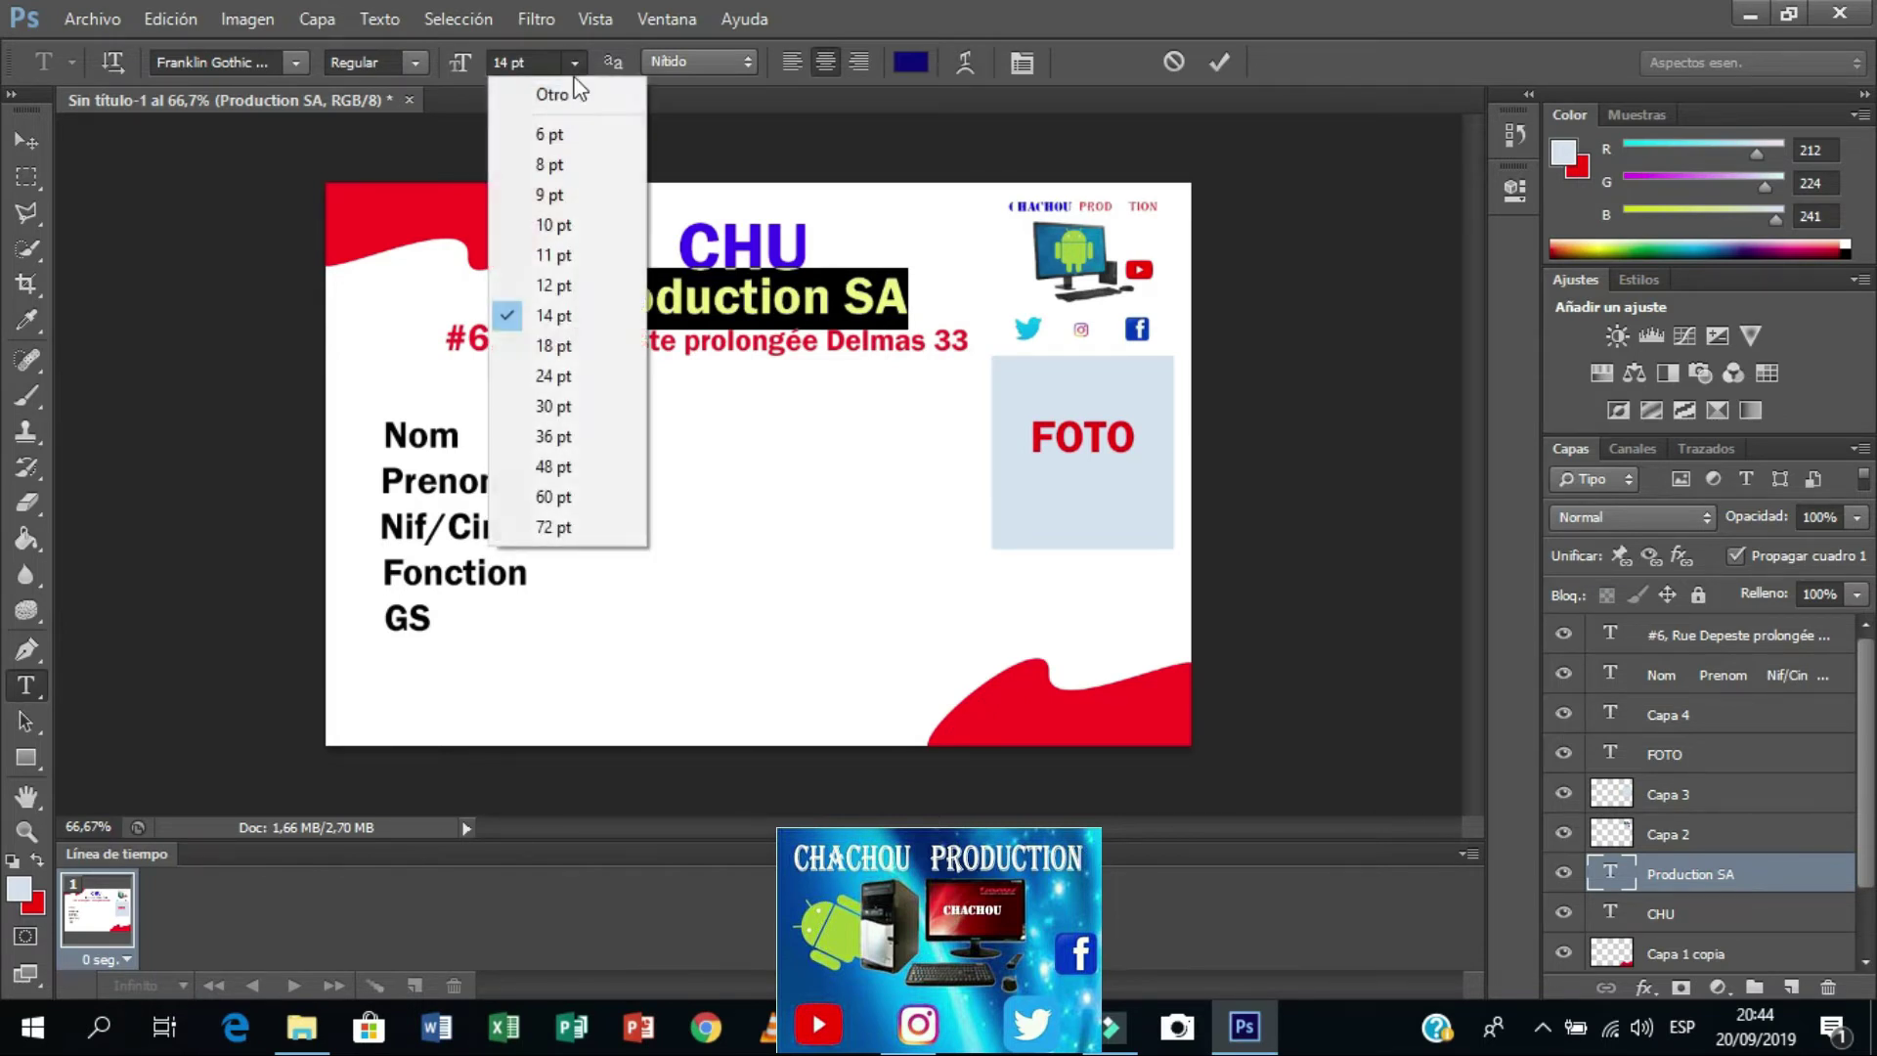
pyautogui.click(554, 289)
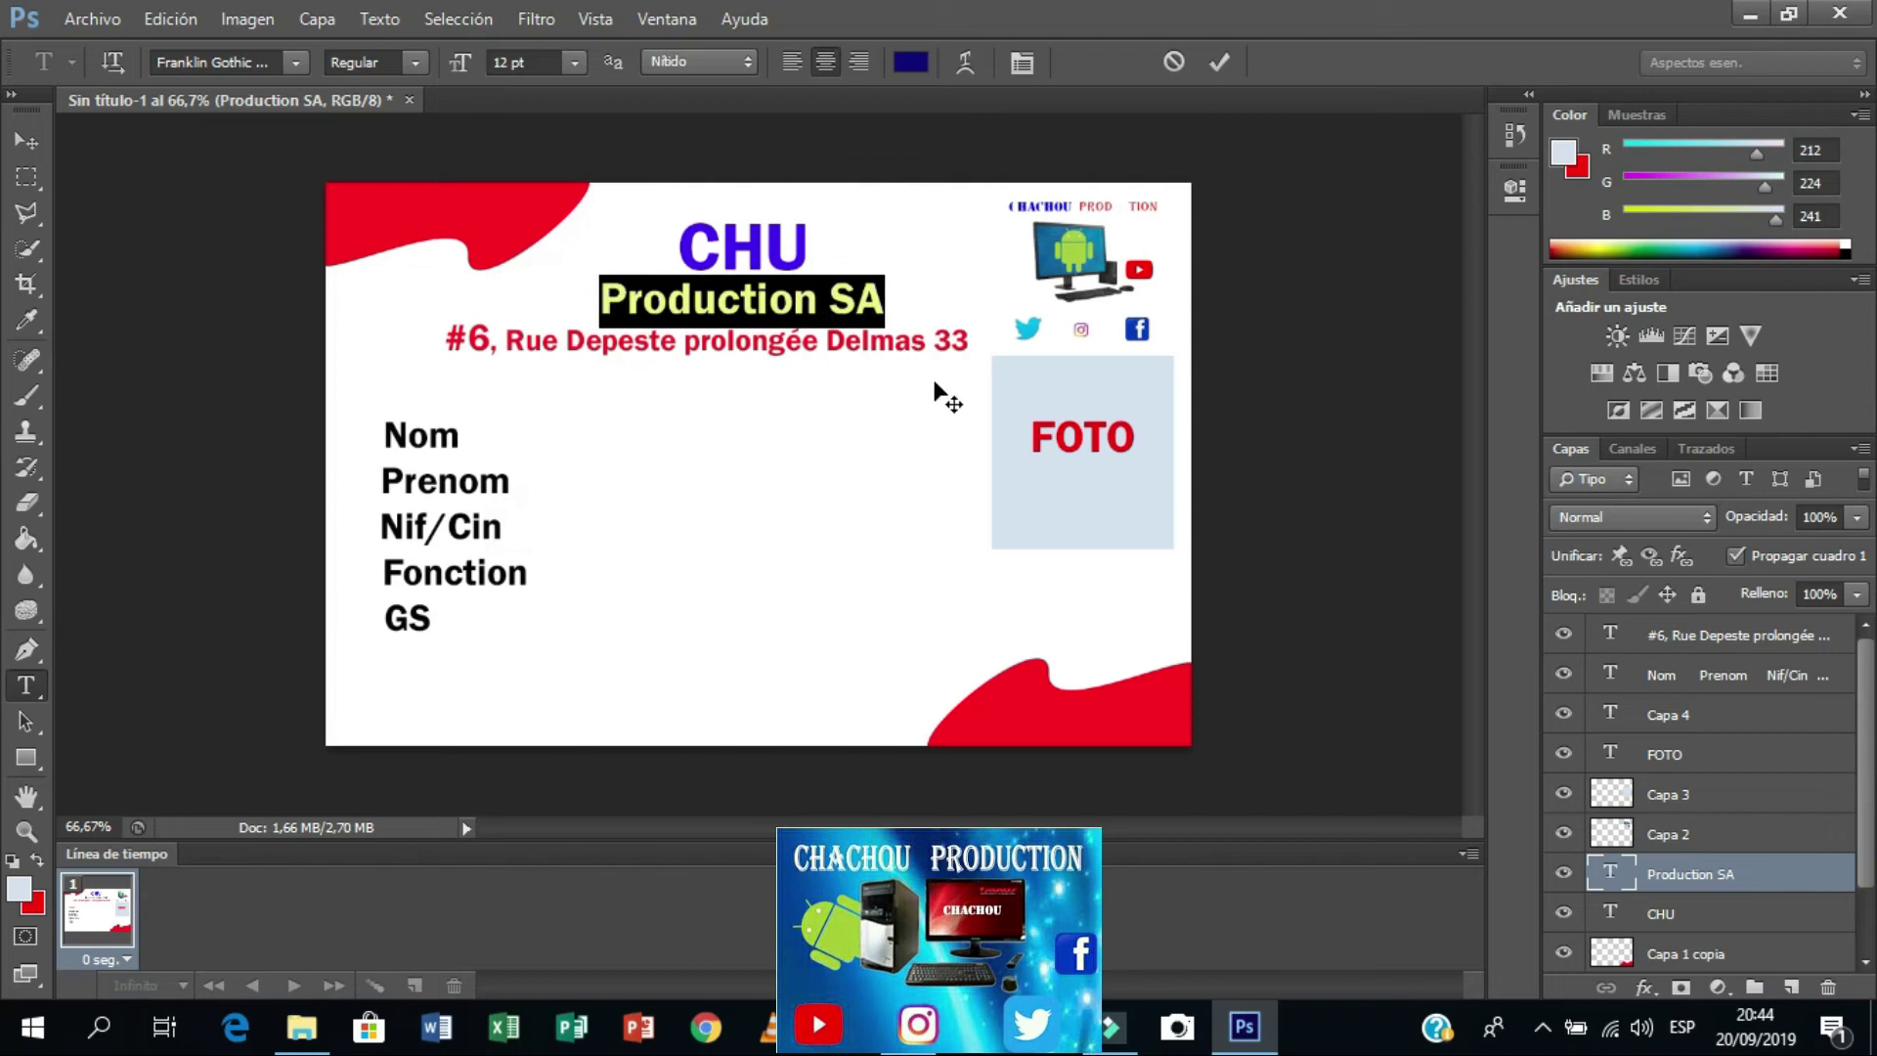
# Step: Add an 11 pt 'telefon' text line at the card's lower left
pyautogui.click(41, 144)
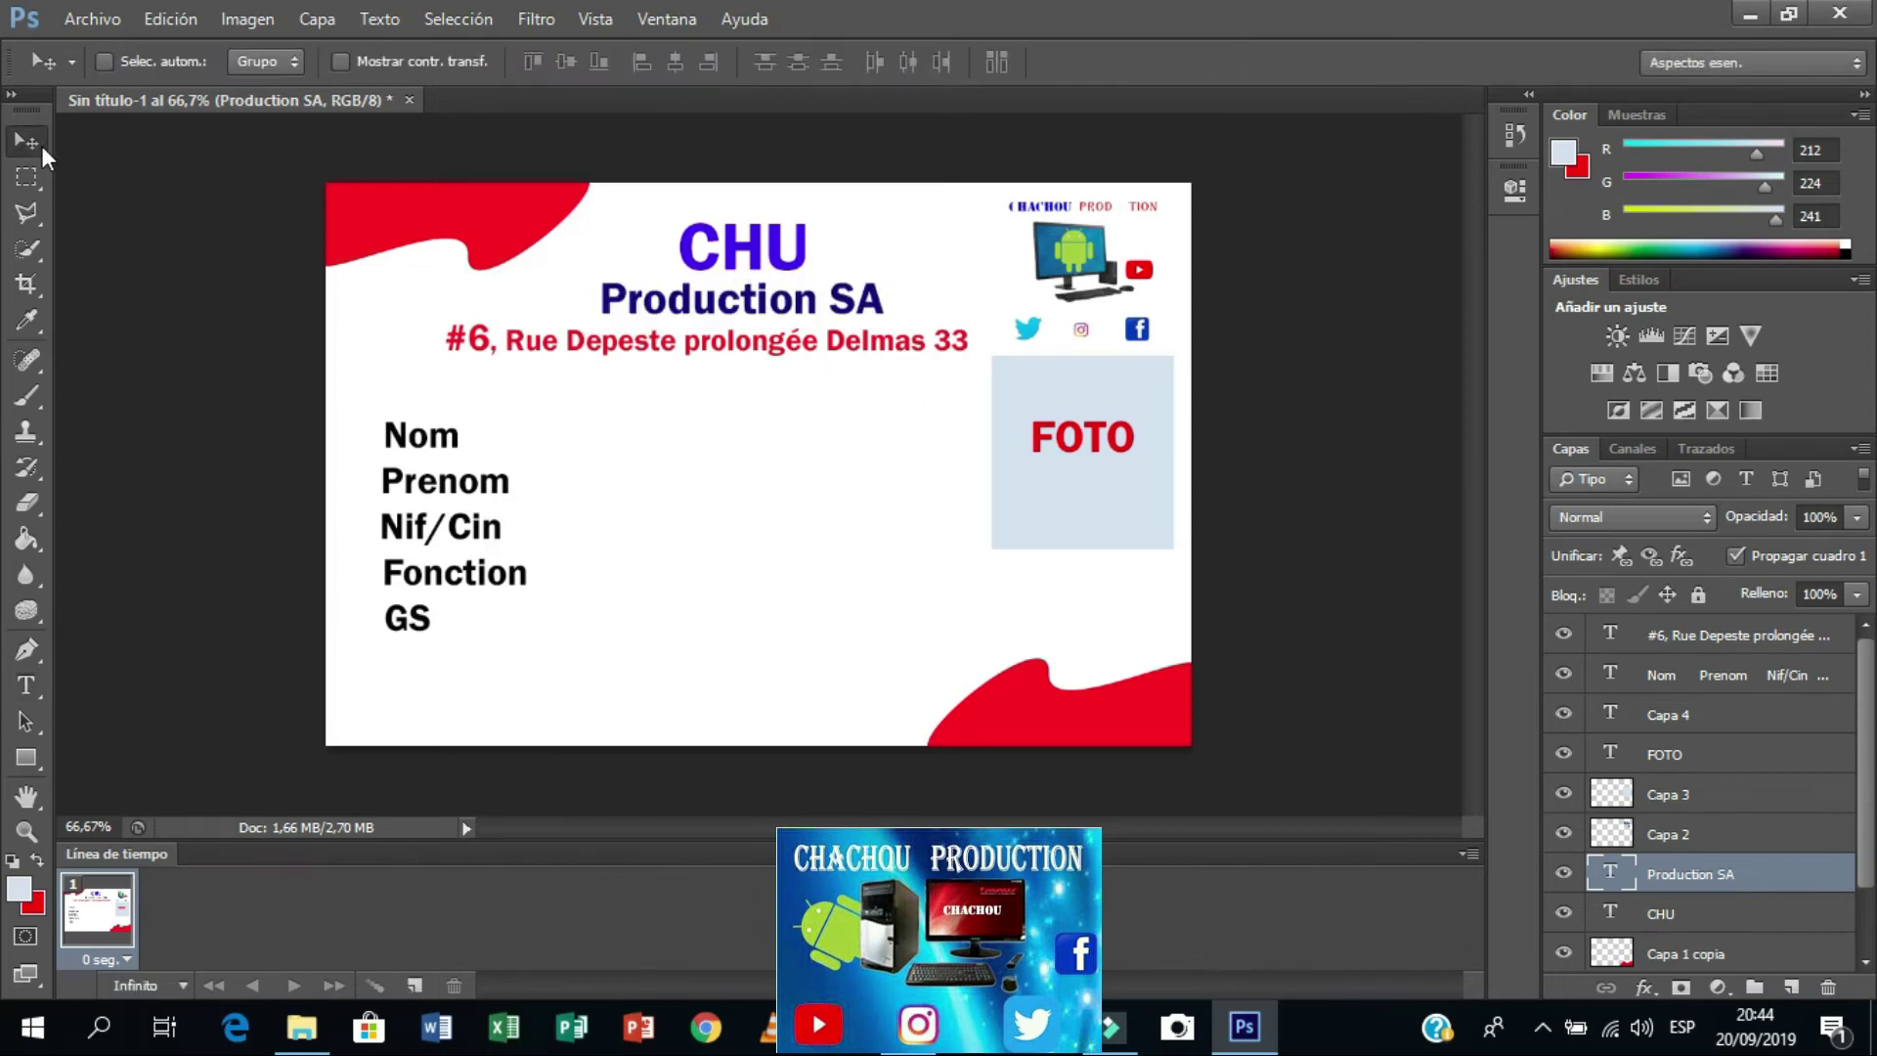
pyautogui.hotkey('alt', '[')
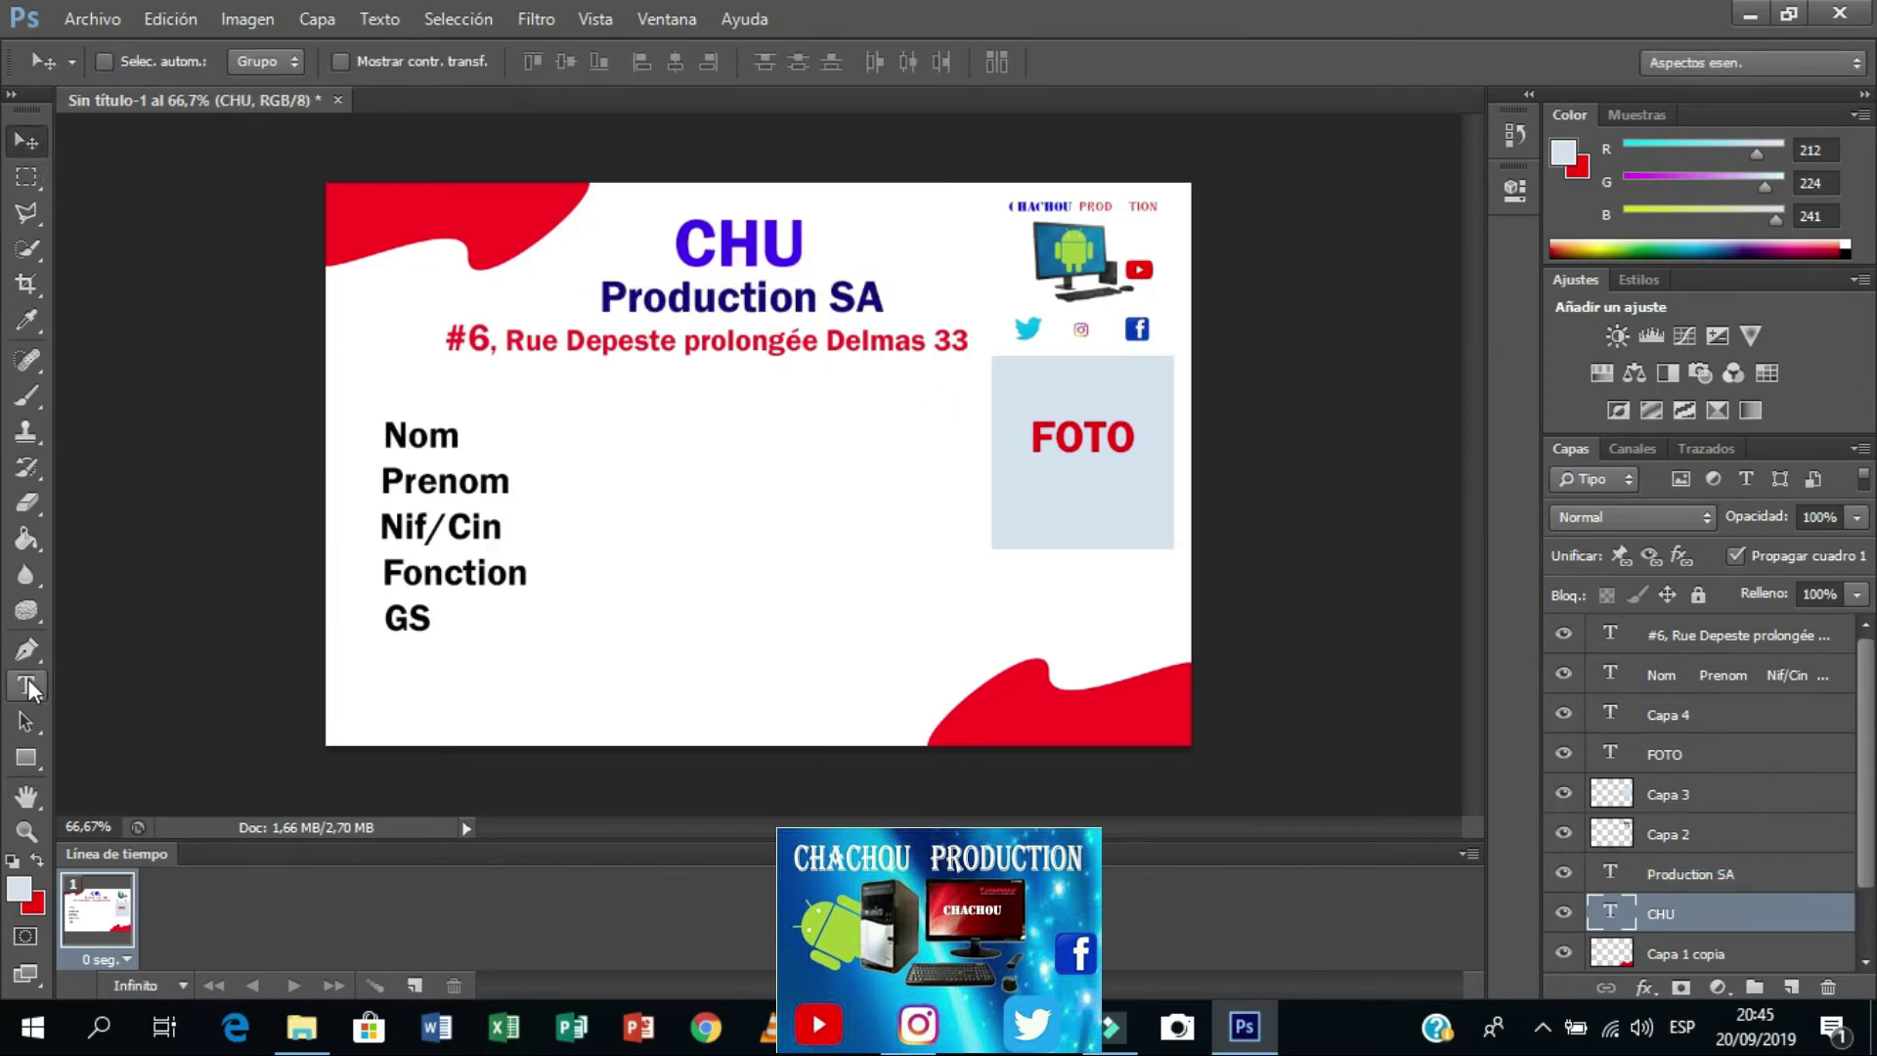
pyautogui.click(27, 685)
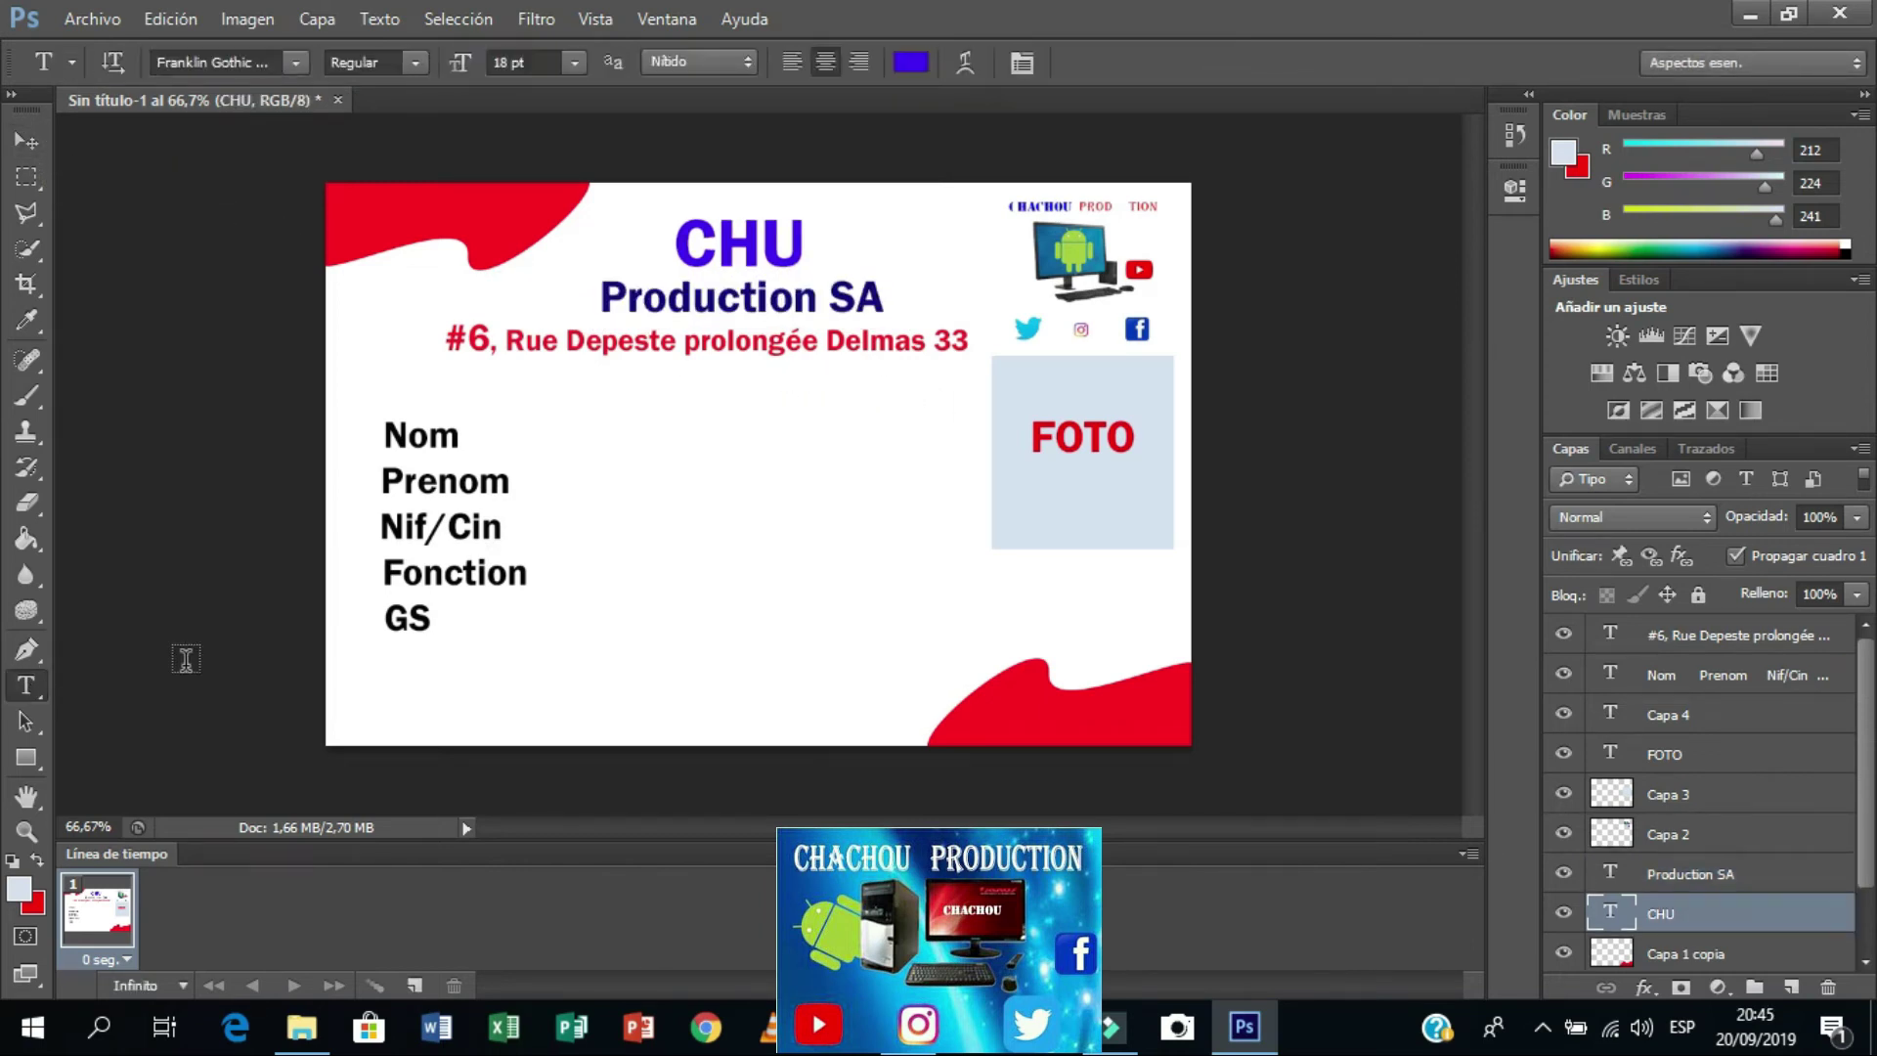
pyautogui.click(362, 717)
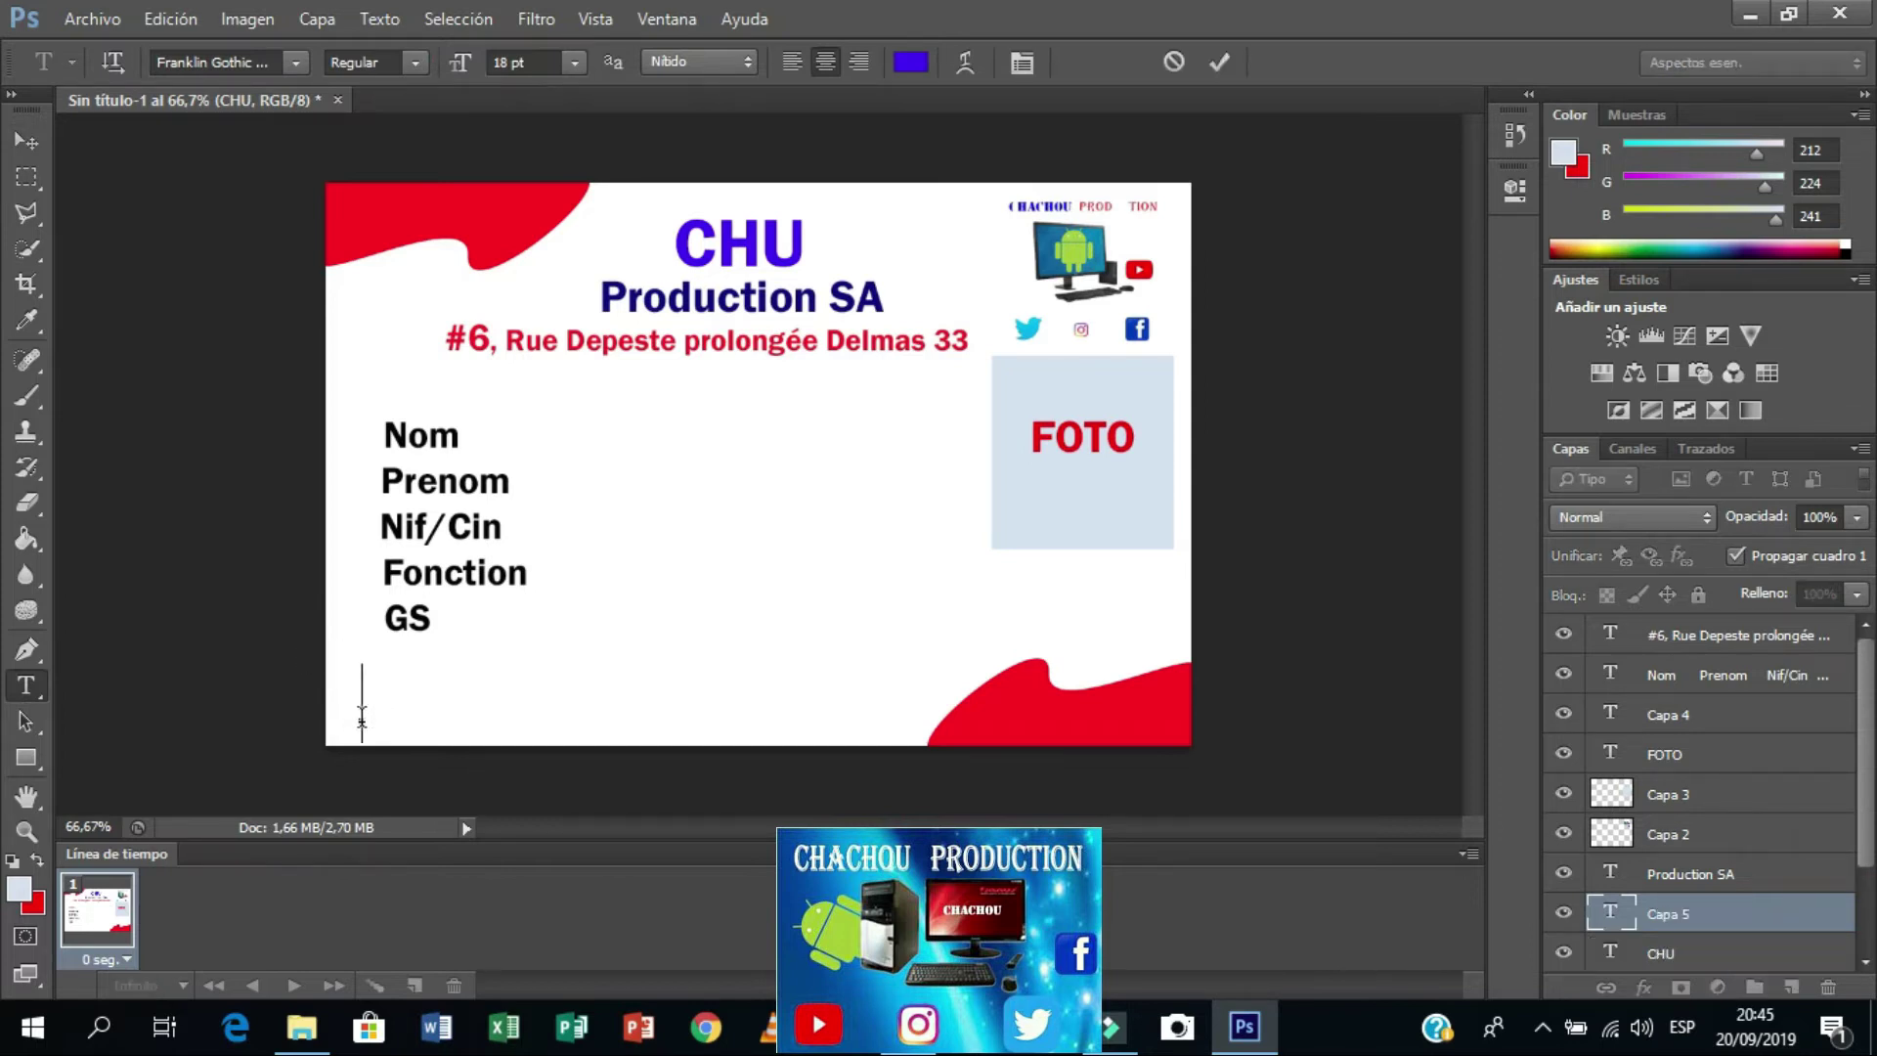
pyautogui.click(575, 62)
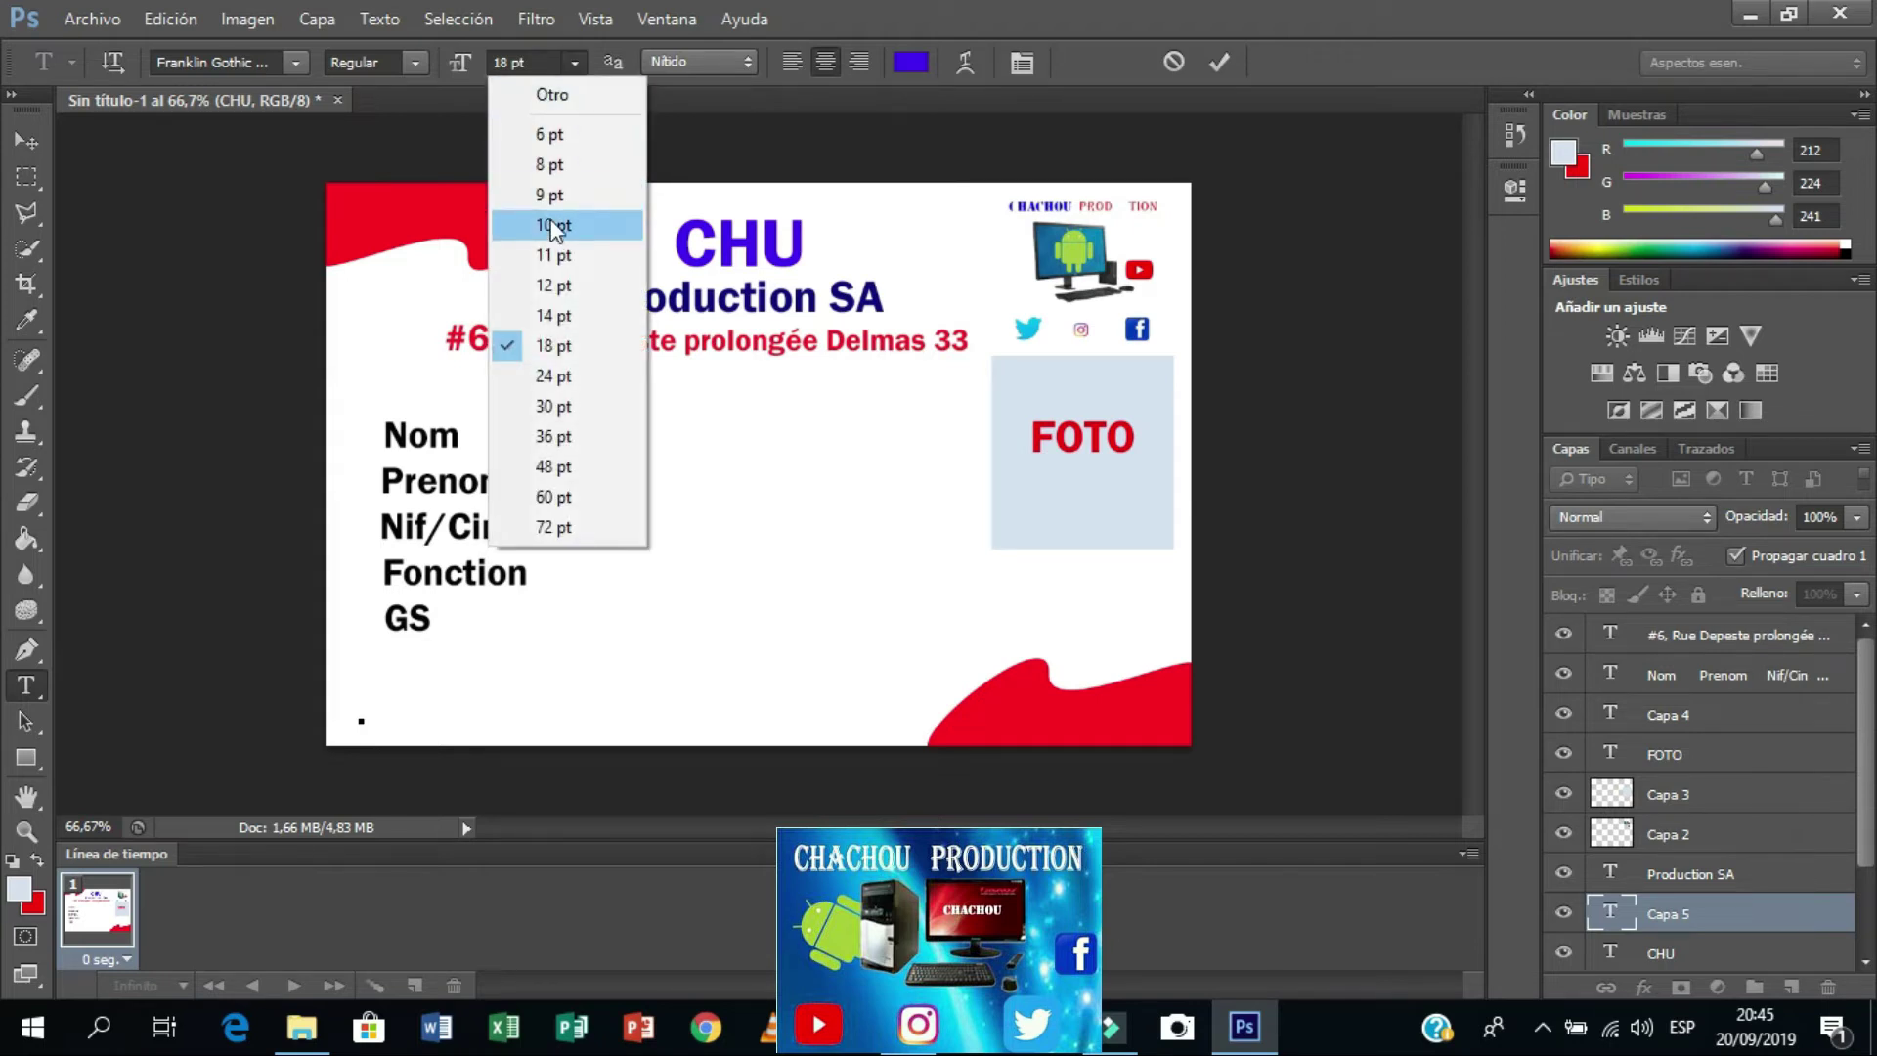
pyautogui.click(553, 256)
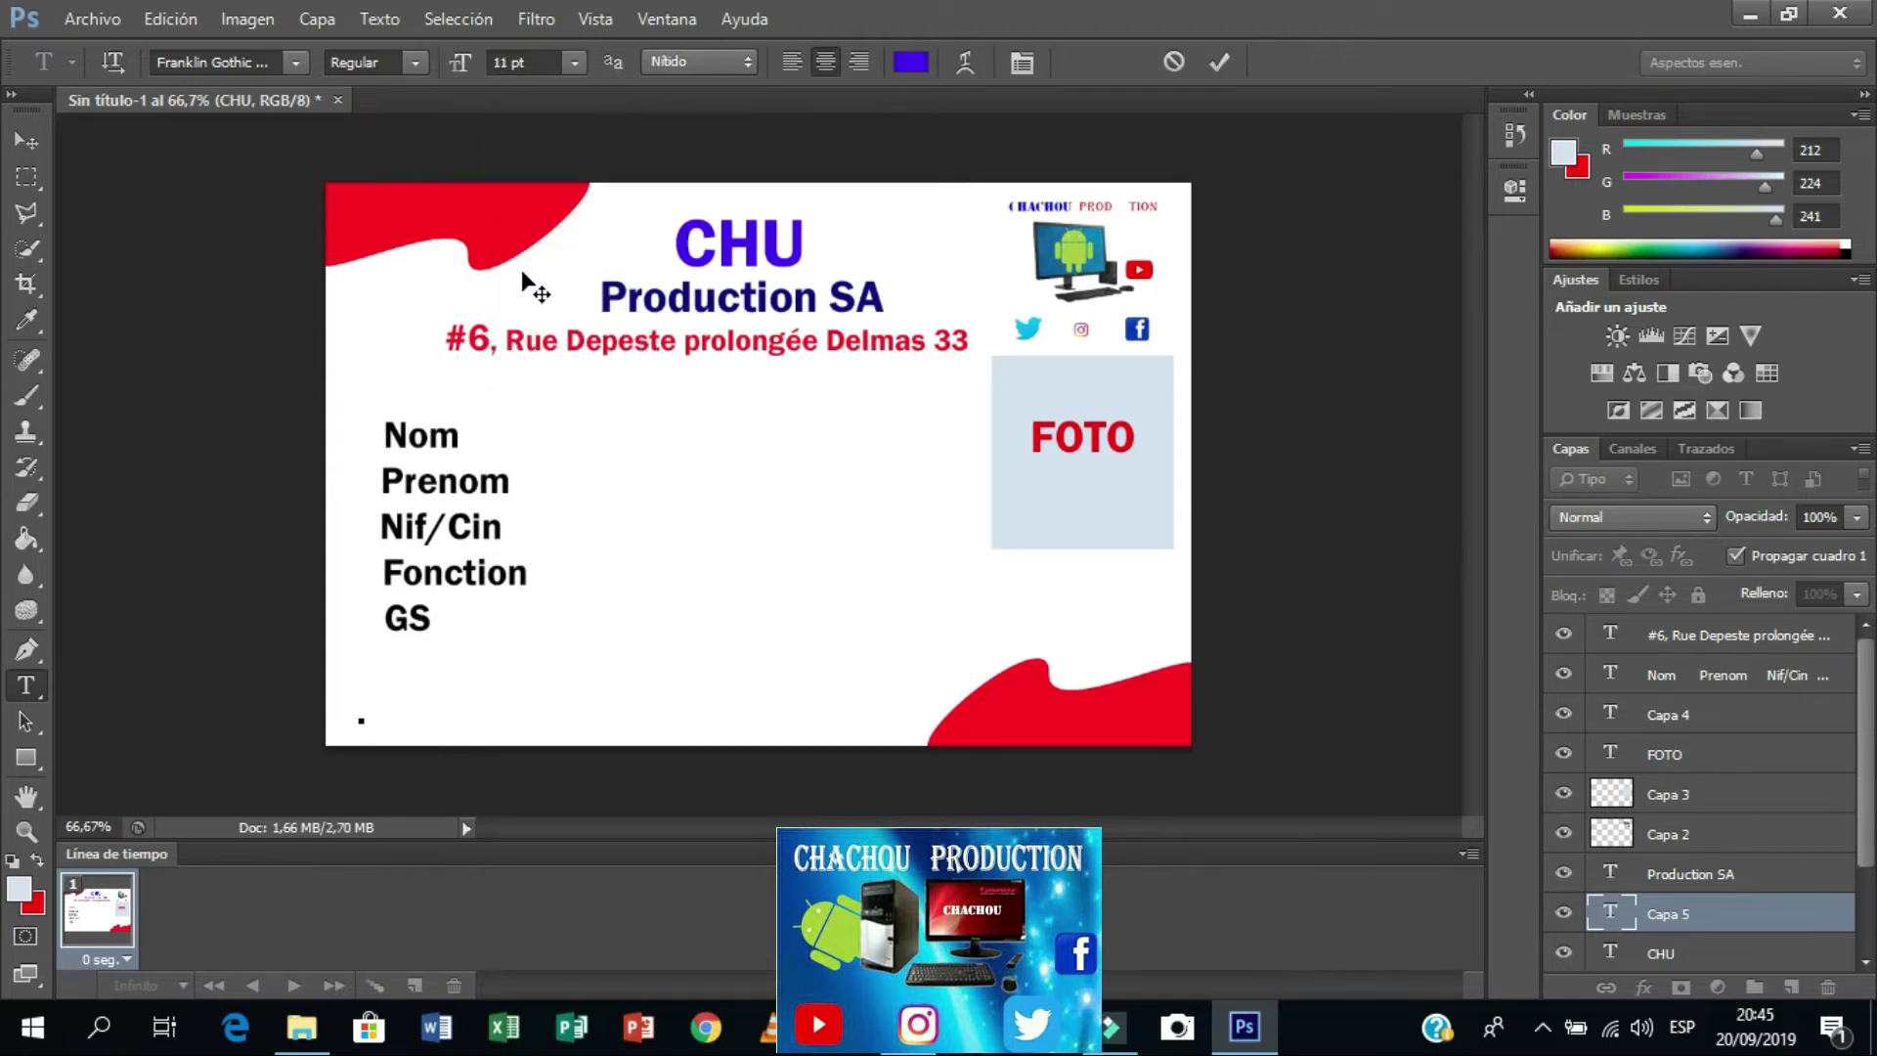
pyautogui.write('t')
pyautogui.write('ele')
pyautogui.write('fon')
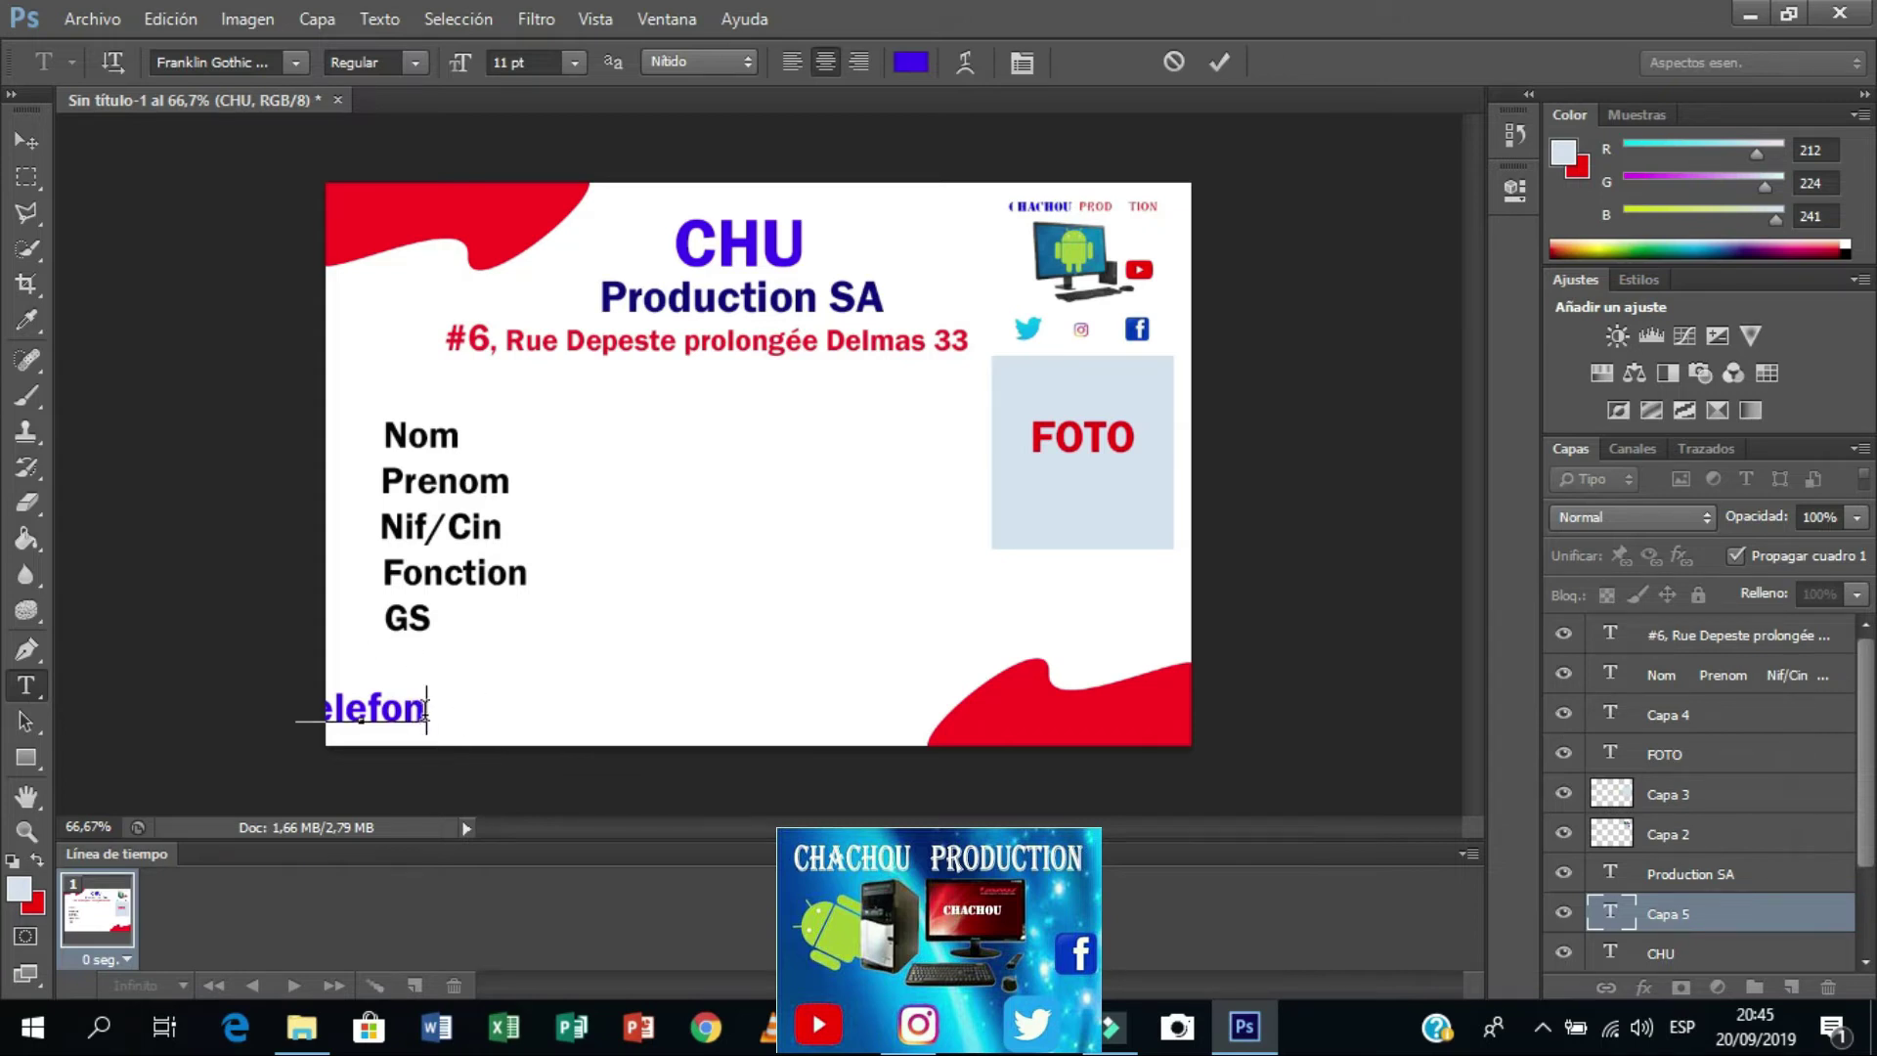
# Step: Colour the telefon text near-black and commit it
pyautogui.moveTo(426, 708); pyautogui.dragTo(305, 712)
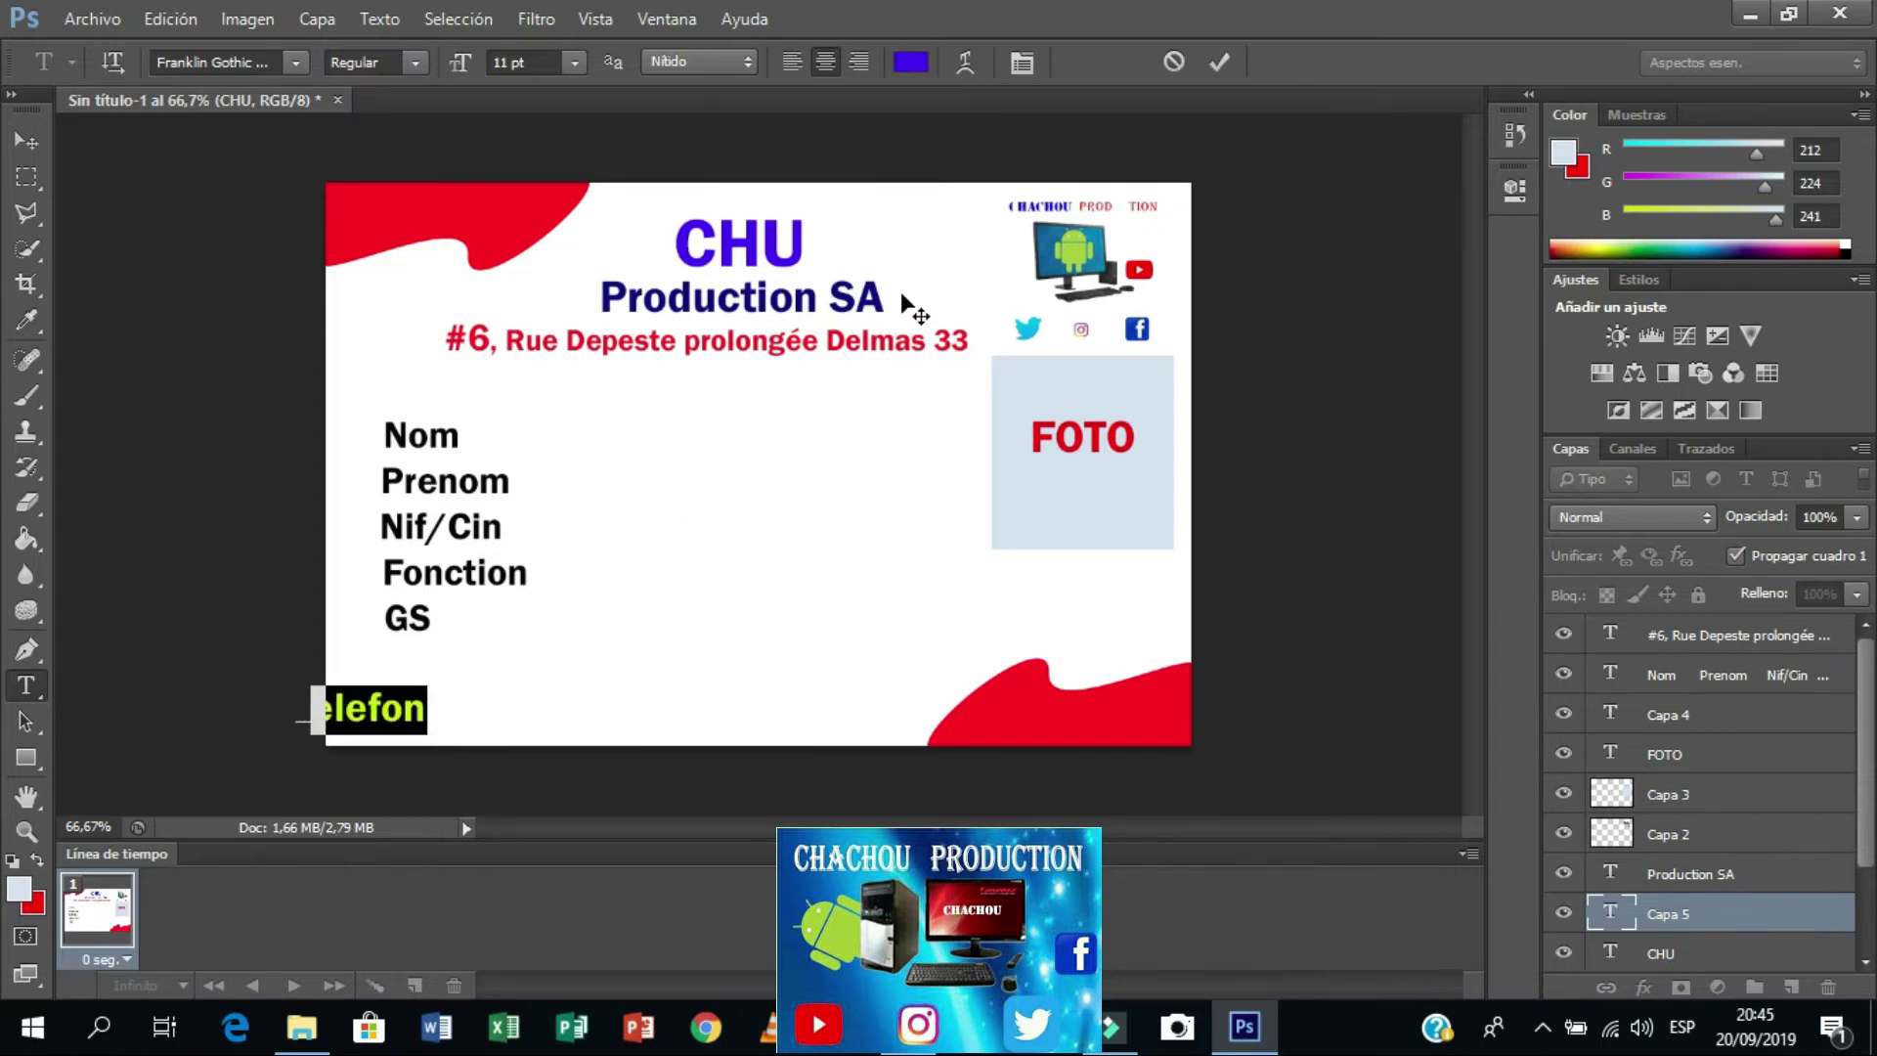
pyautogui.click(910, 62)
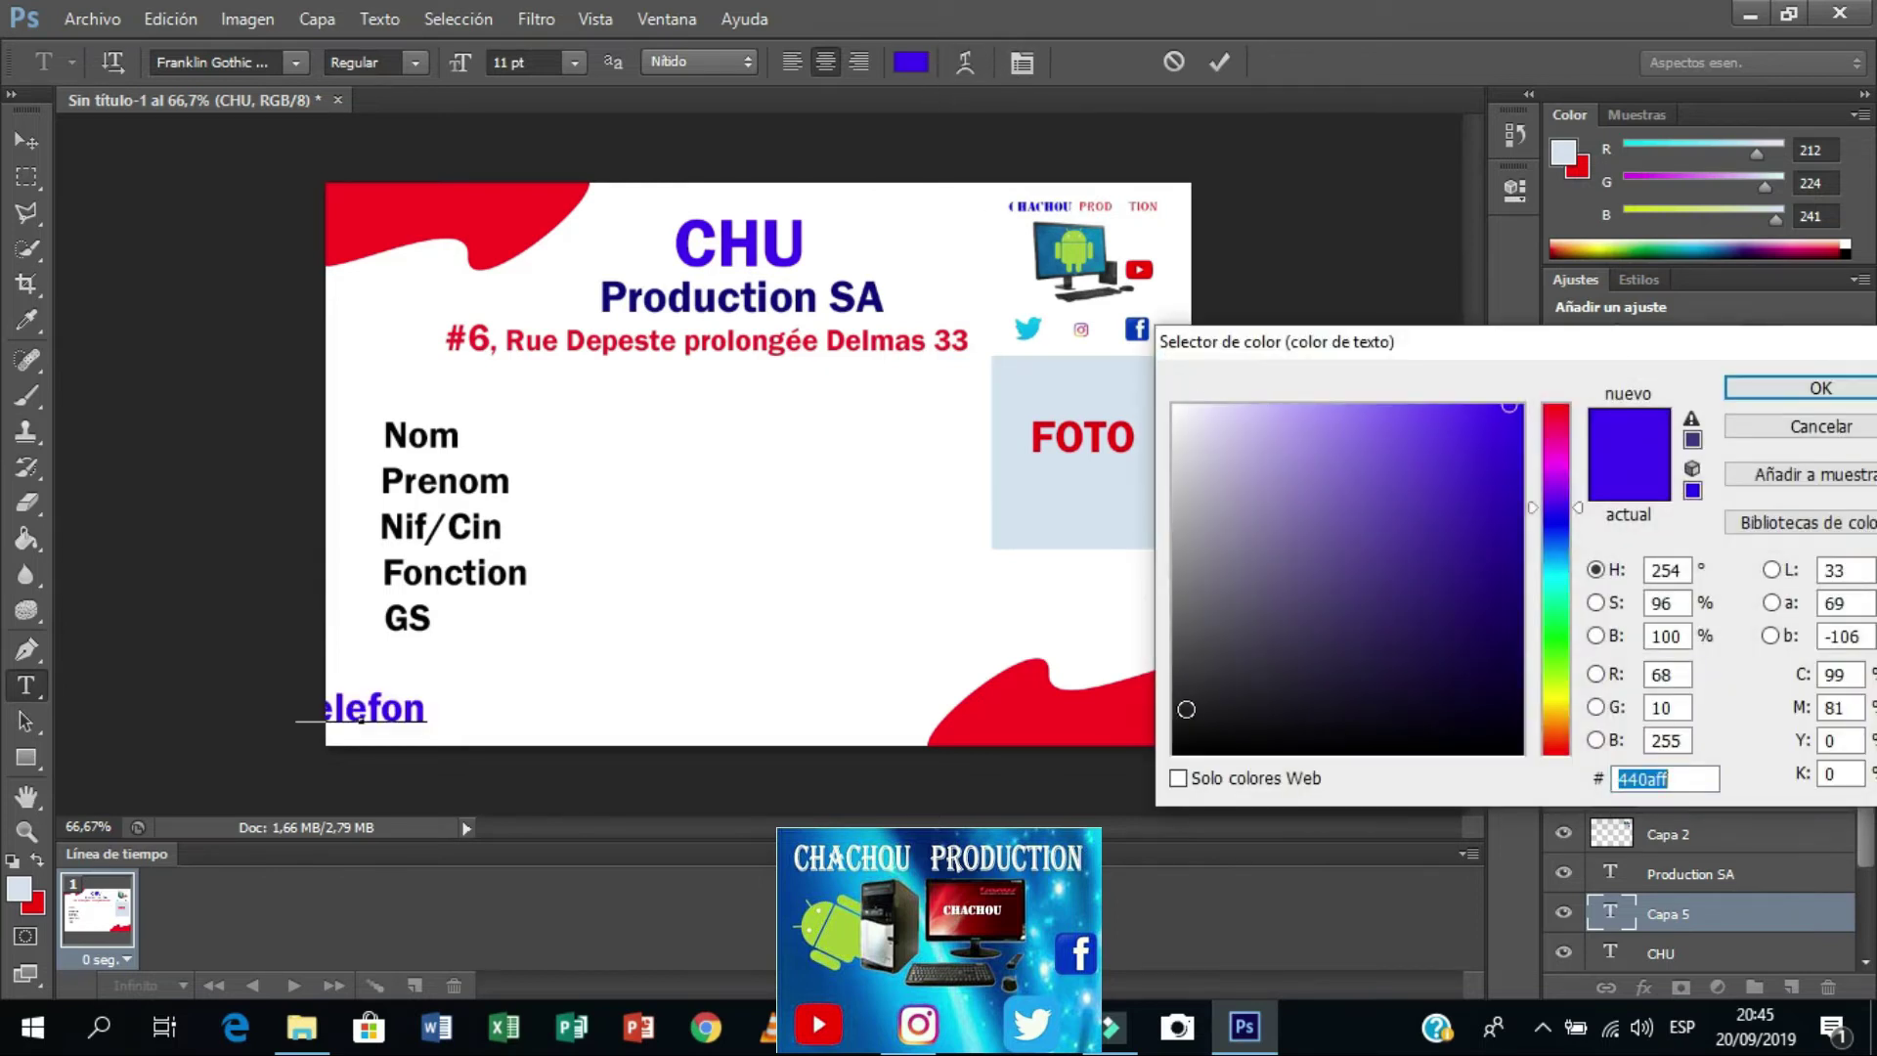
pyautogui.click(1182, 750)
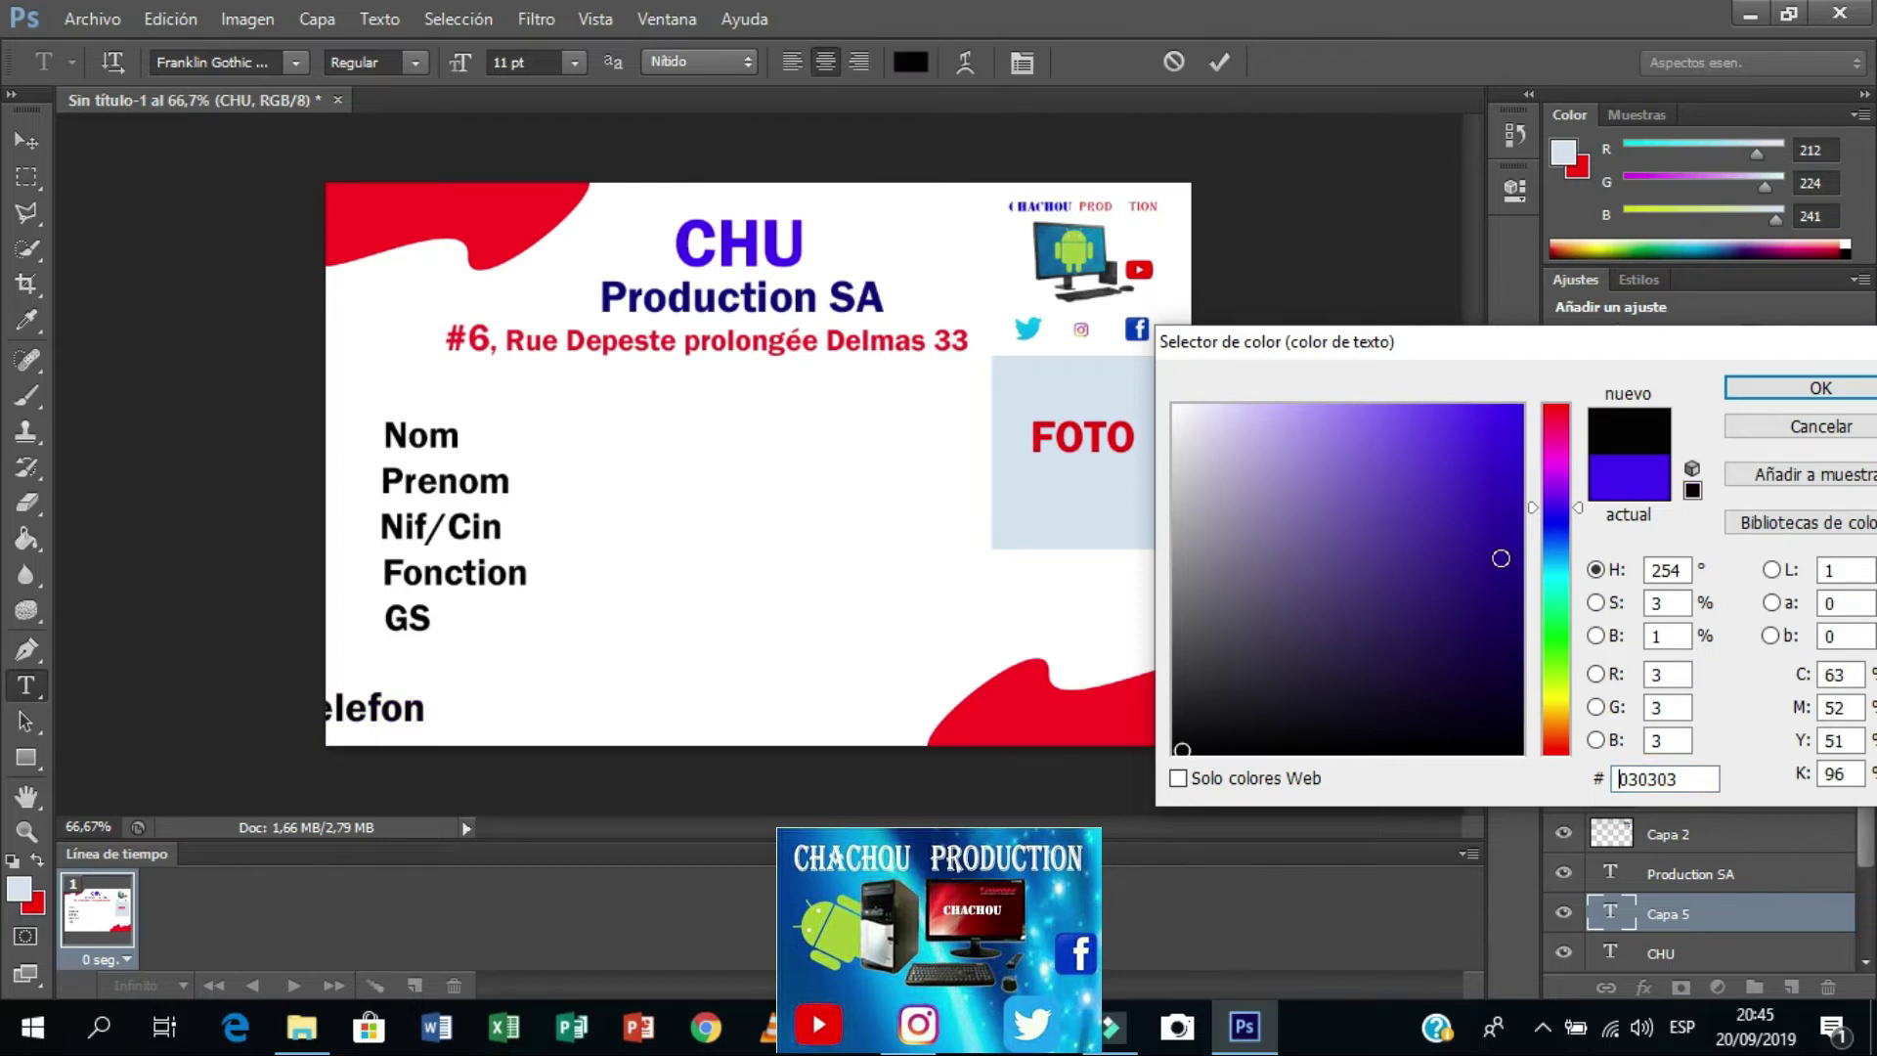
pyautogui.click(1770, 387)
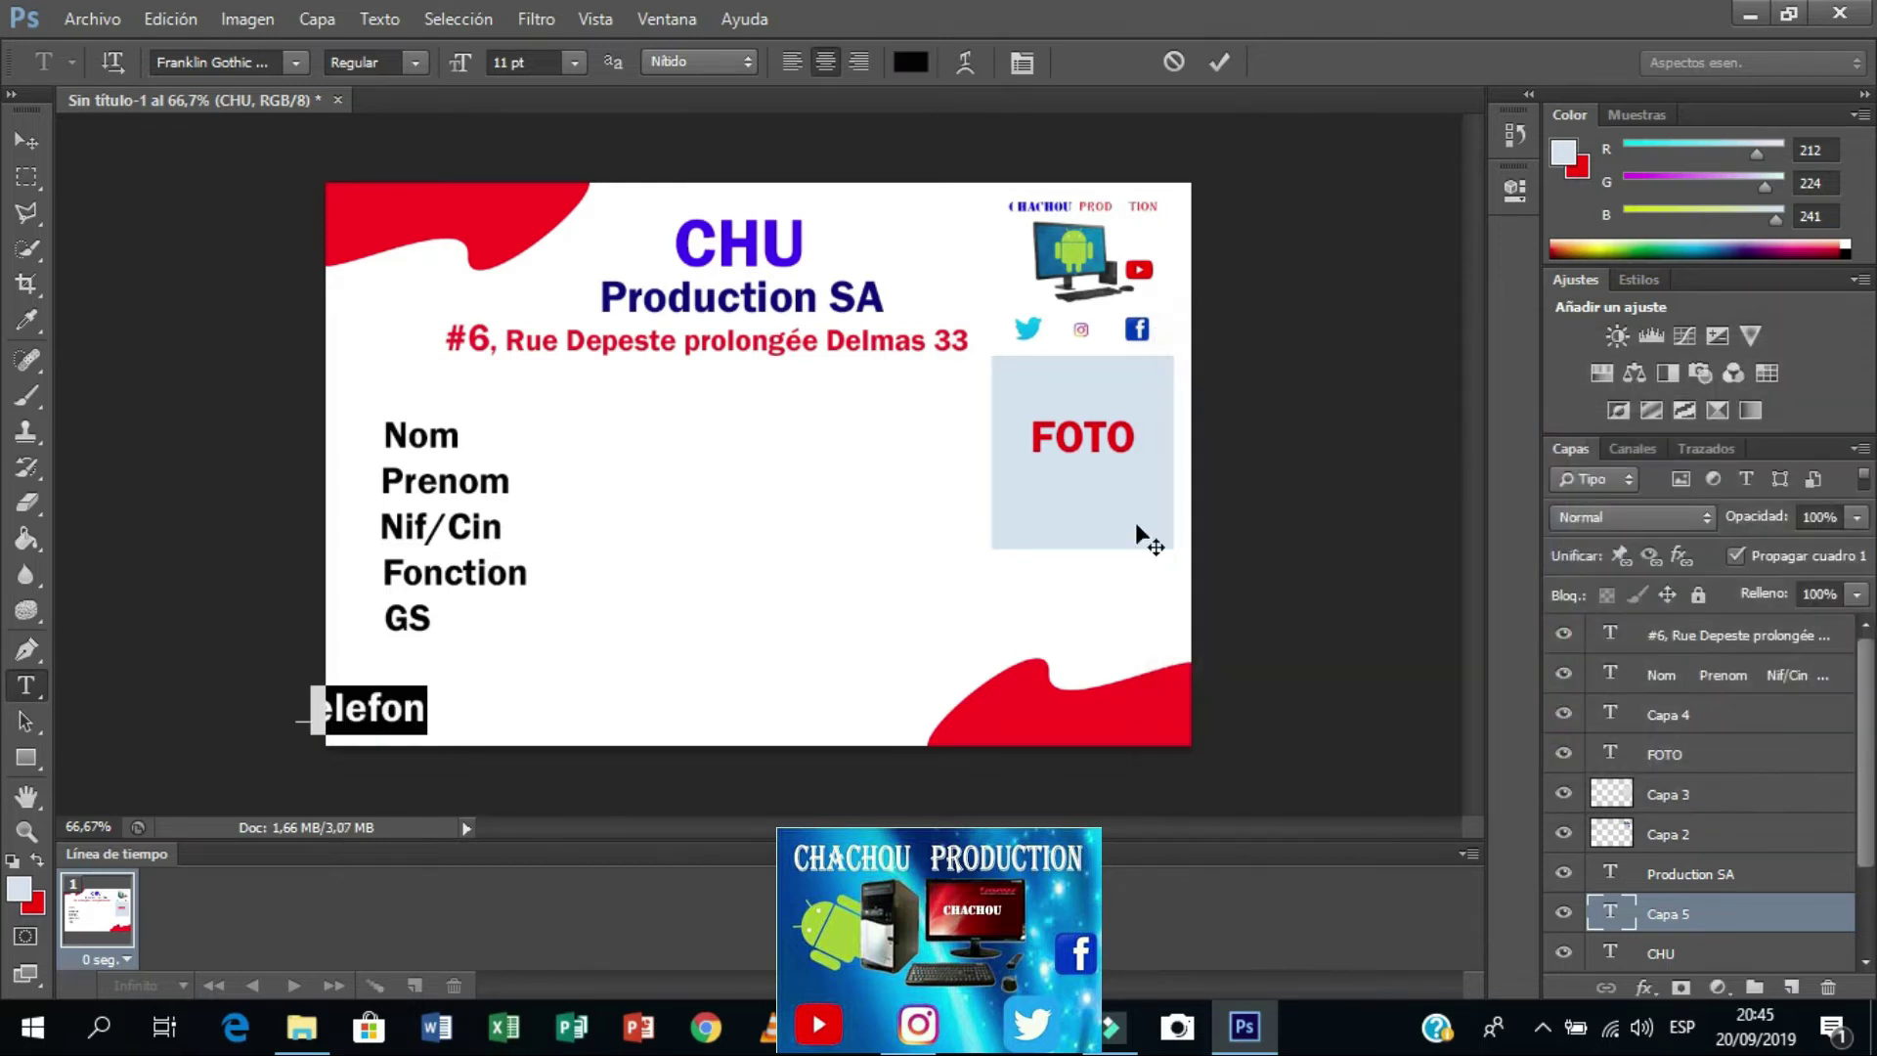
pyautogui.click(25, 141)
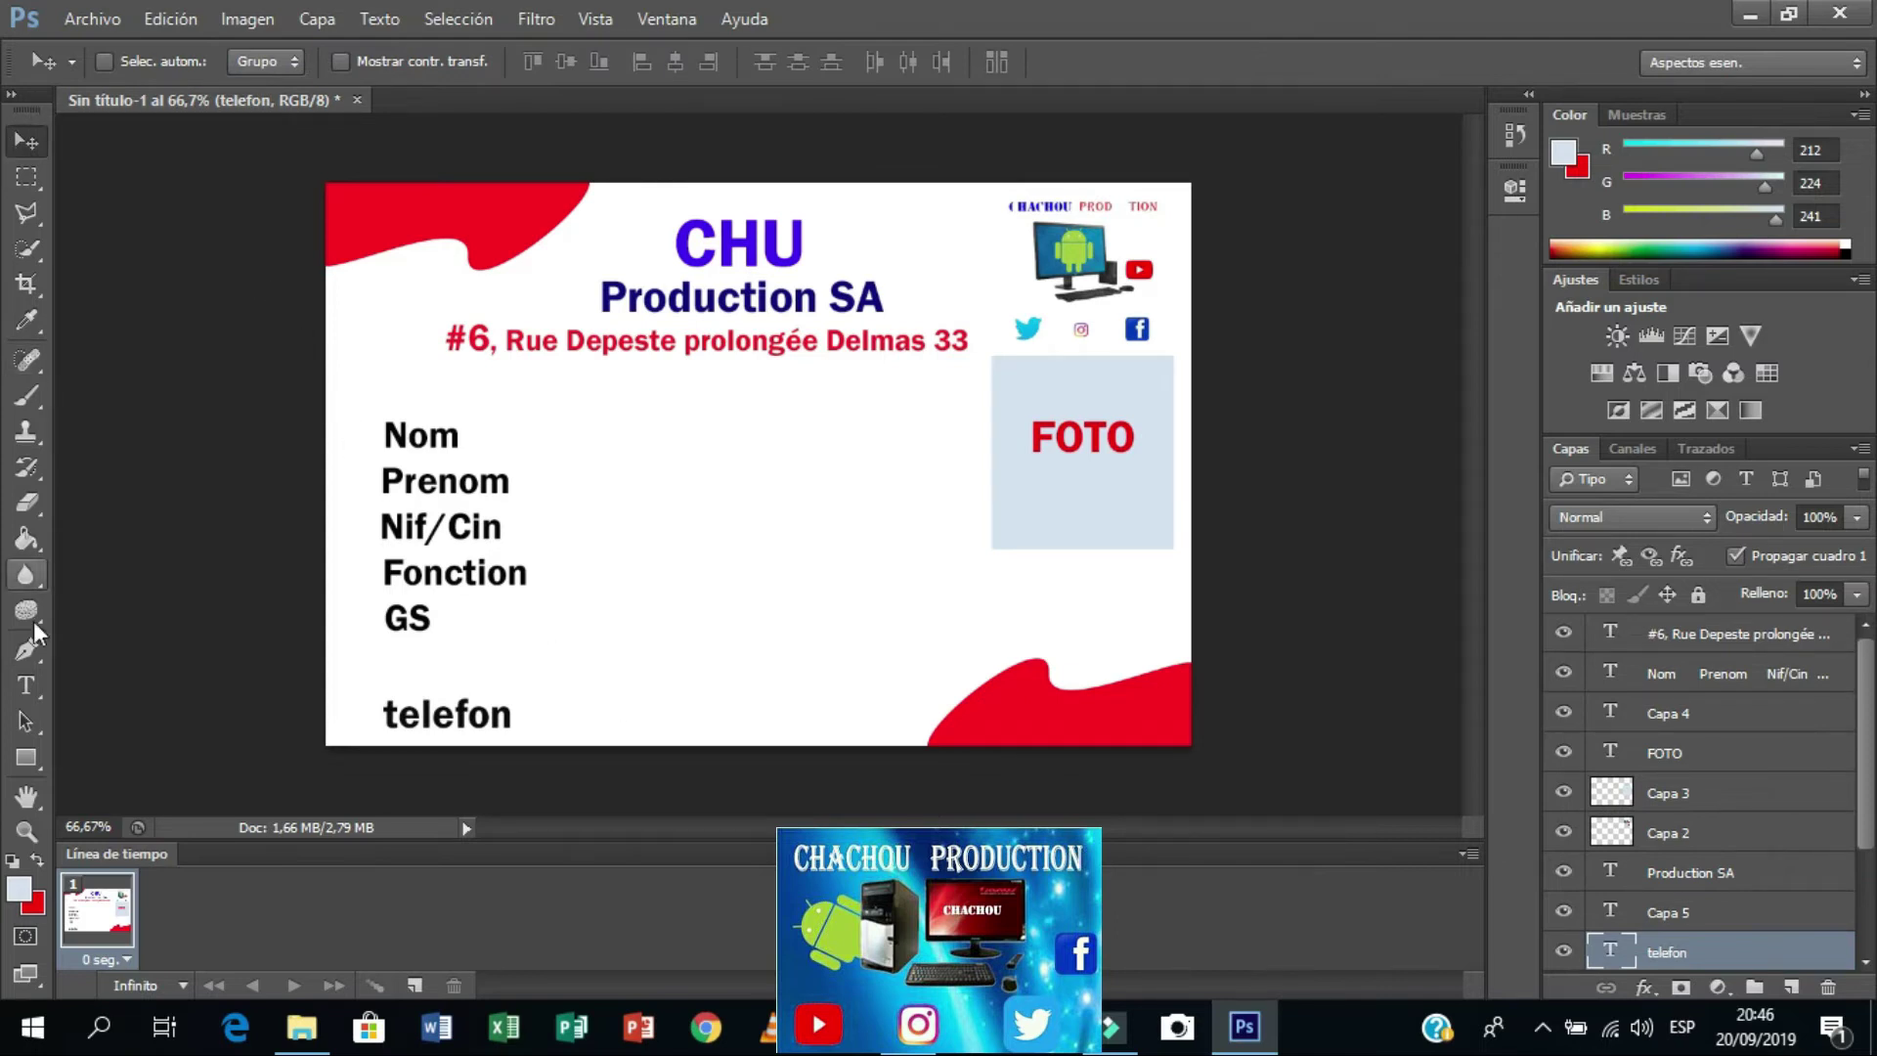
# Step: Restyle telefon in Franklin Gothic Demi Cond at 10 pt and nudge it left
pyautogui.click(24, 682)
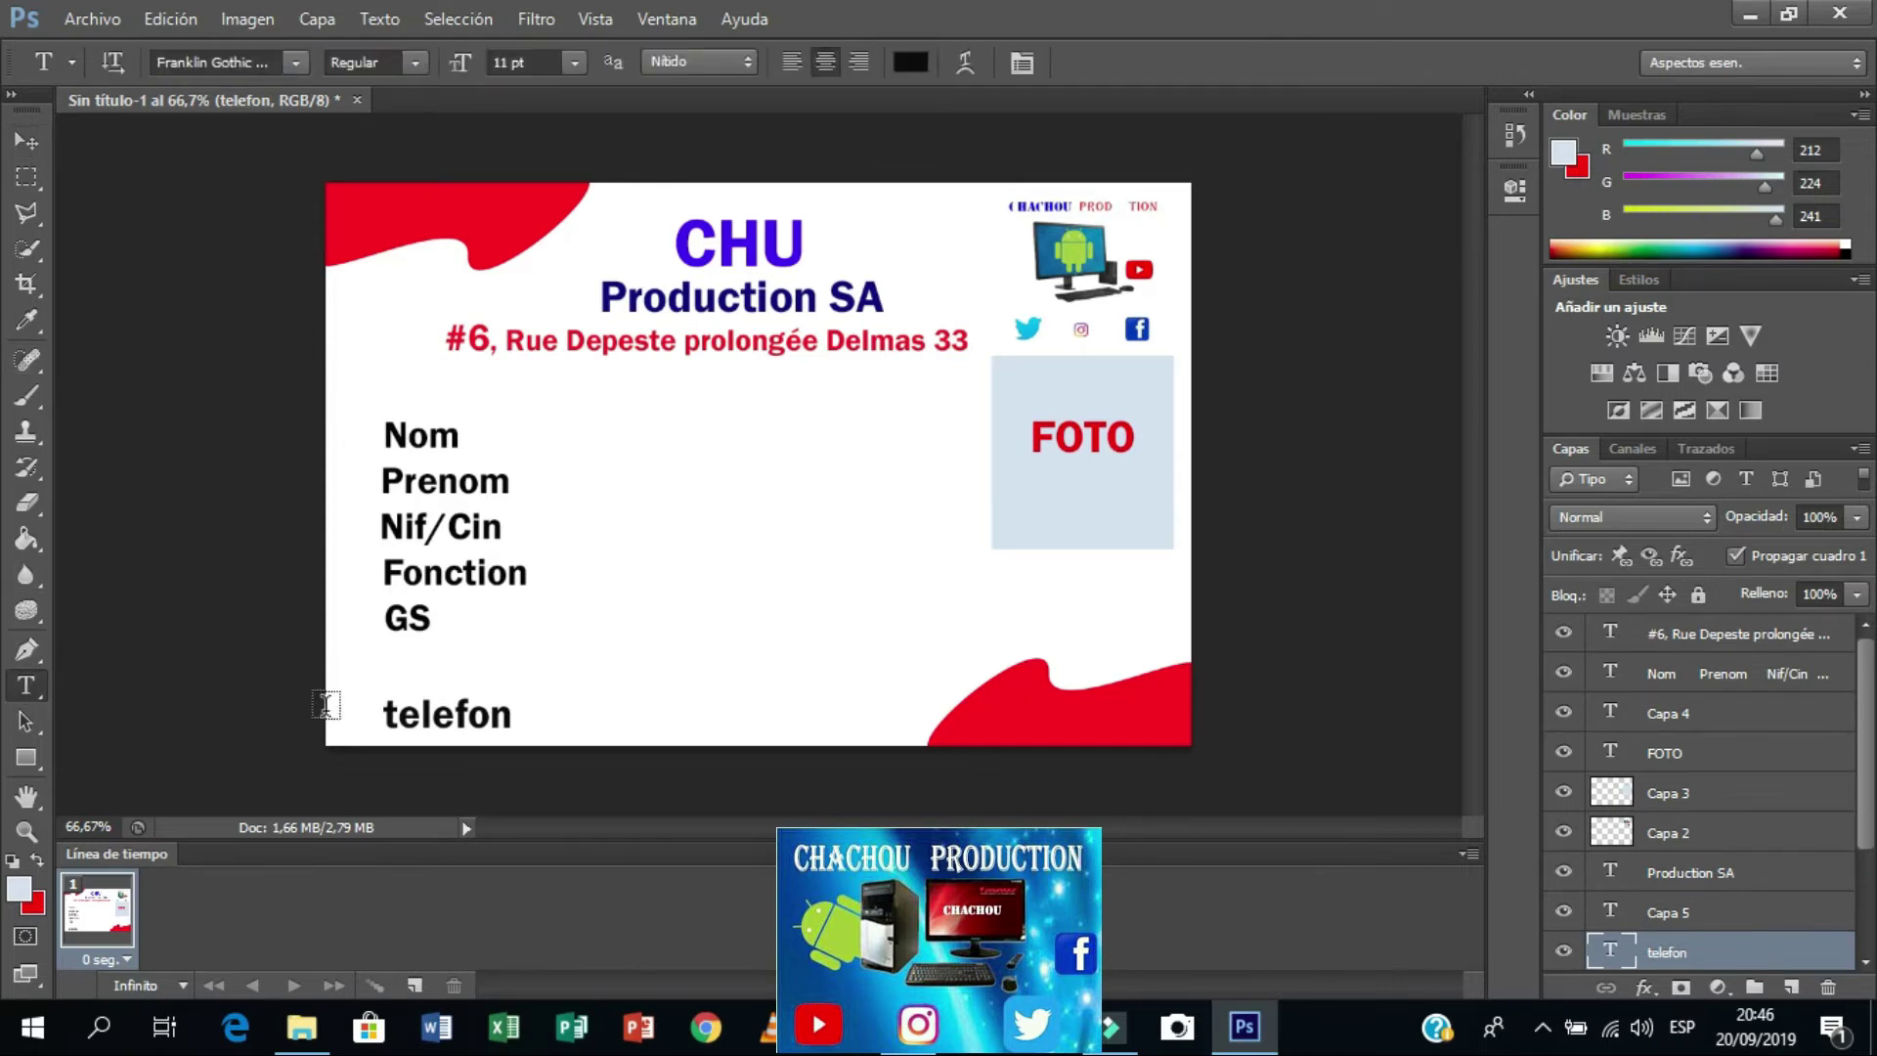
pyautogui.click(512, 719)
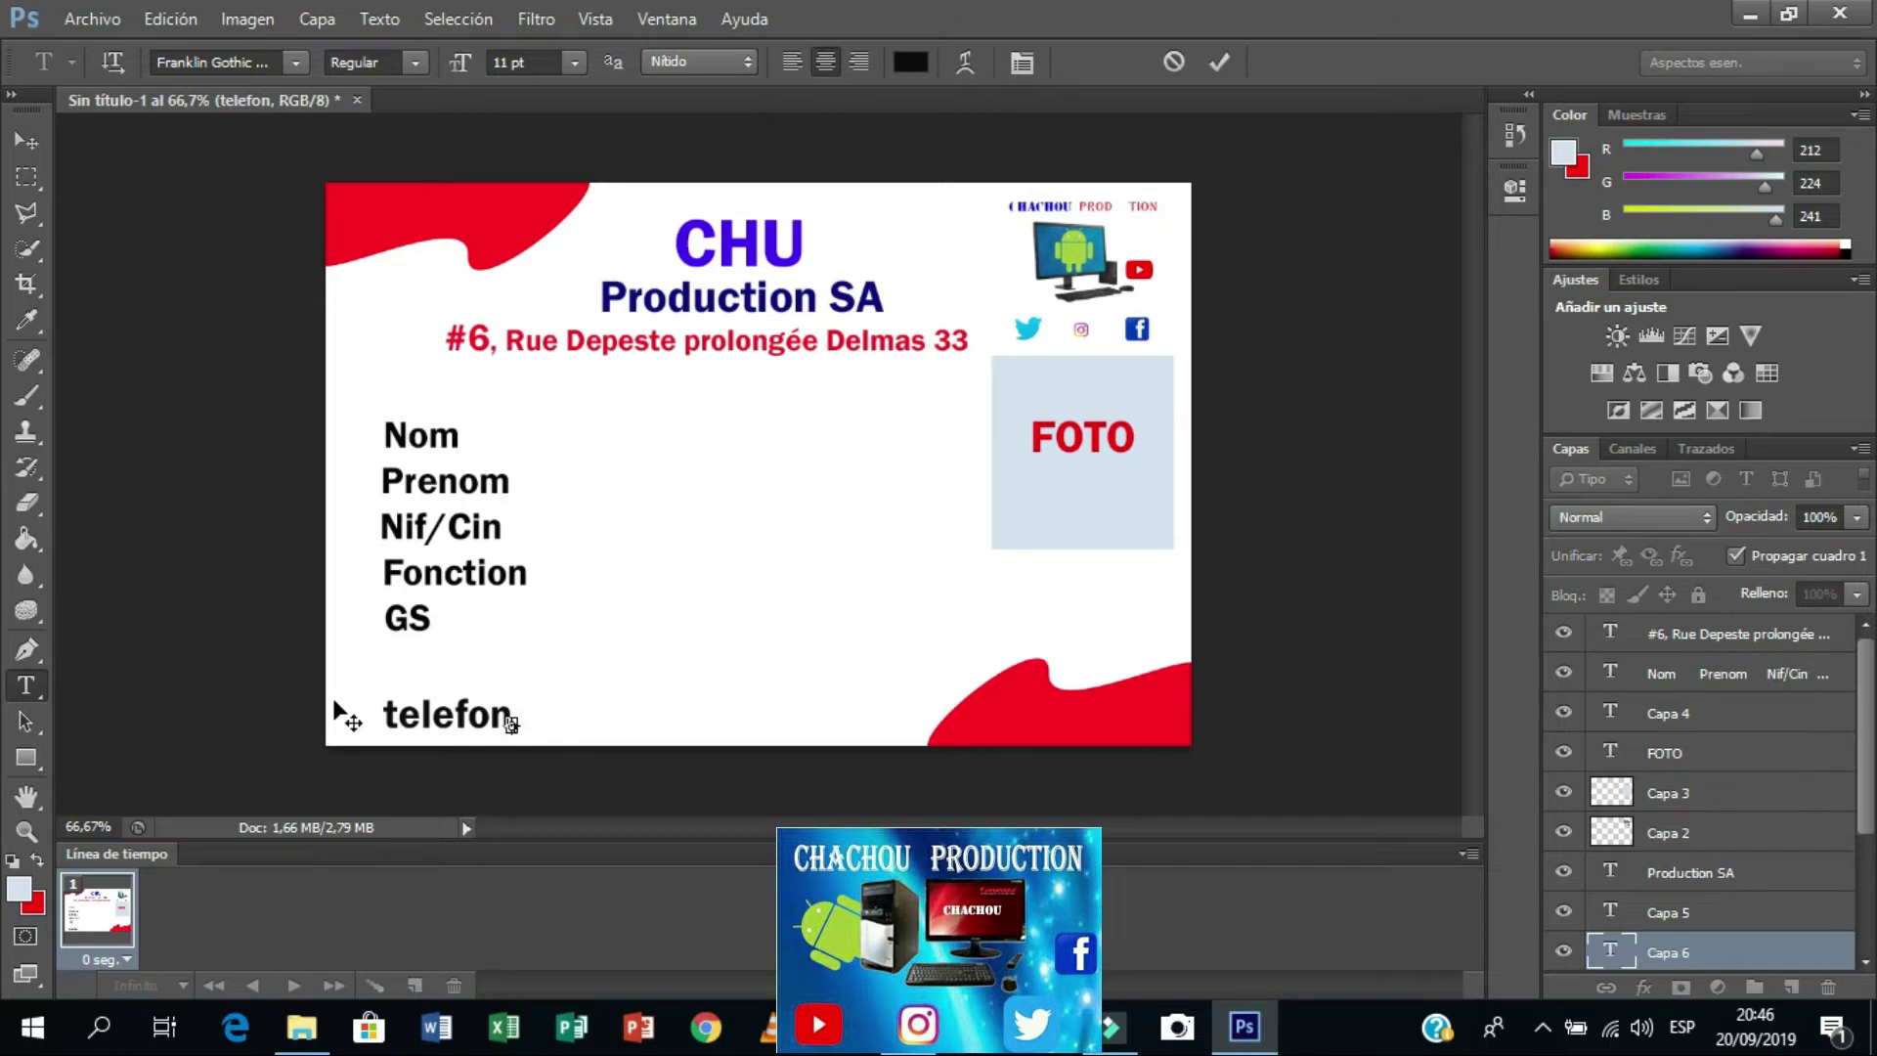
pyautogui.click(26, 177)
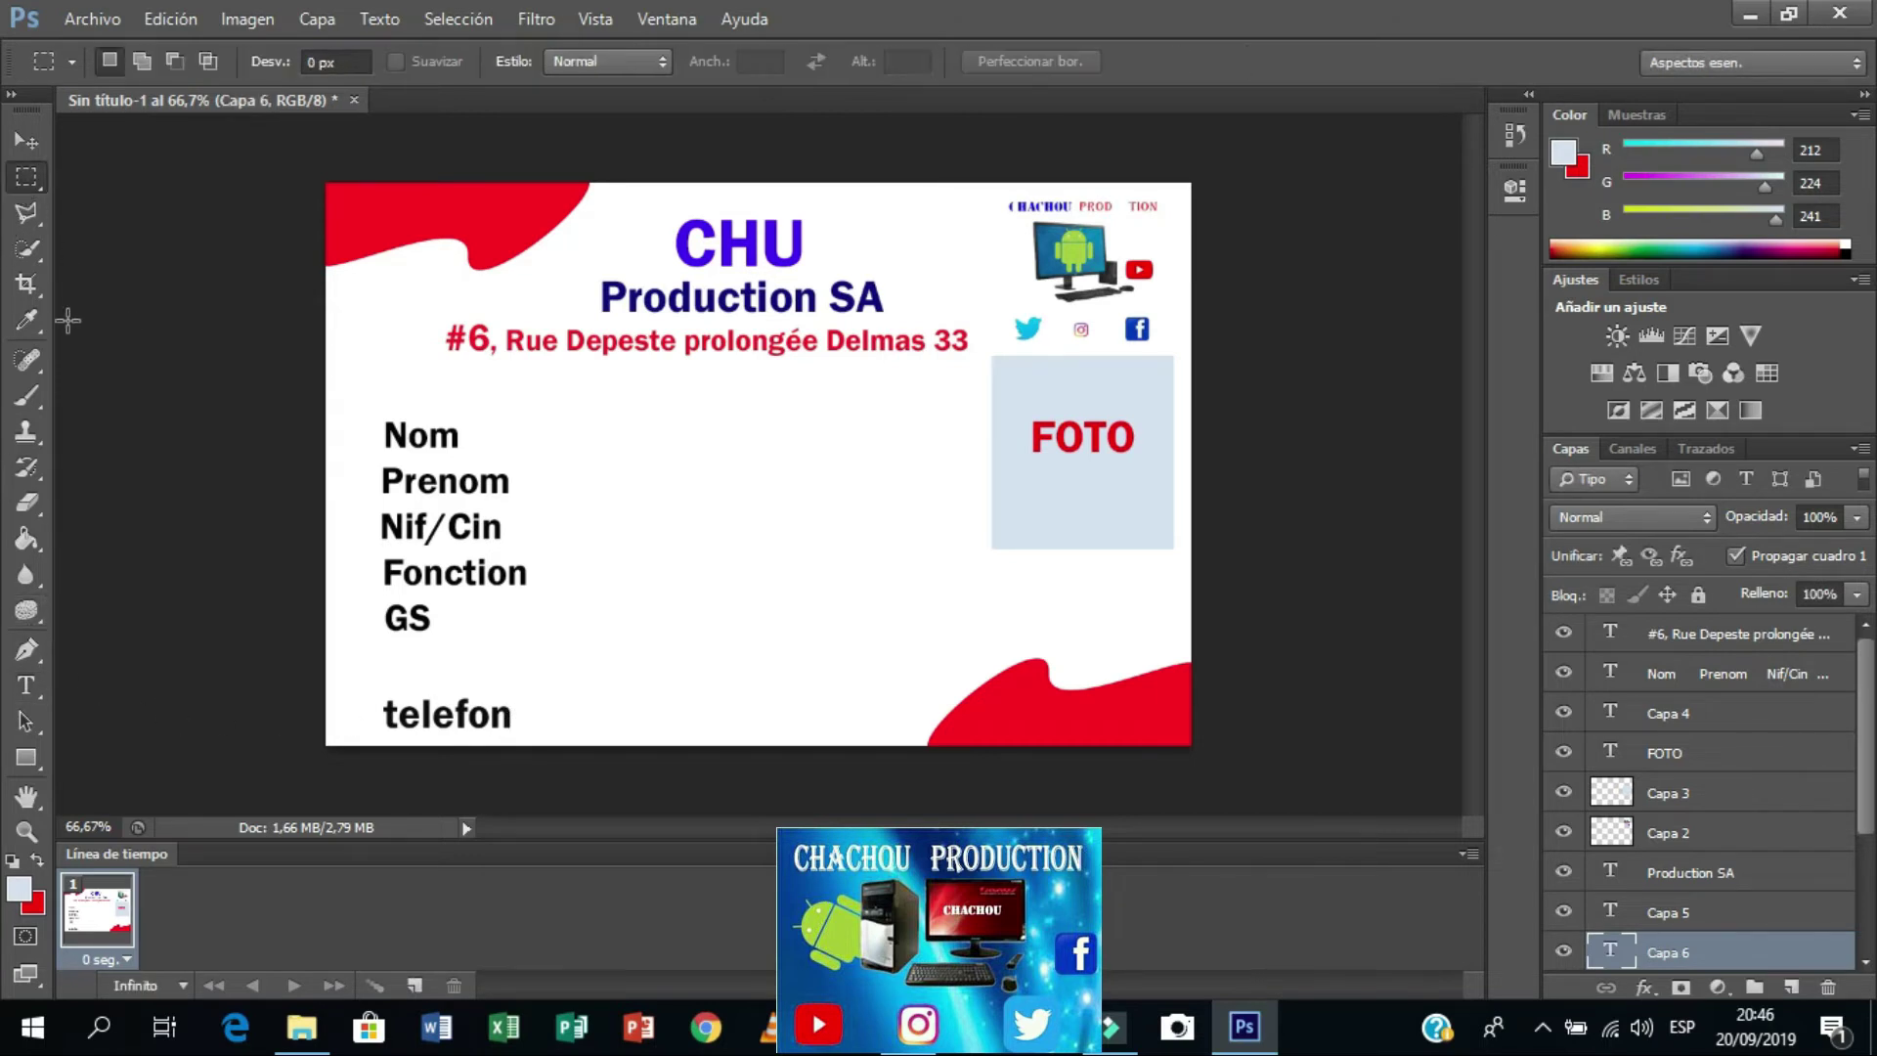
pyautogui.click(27, 684)
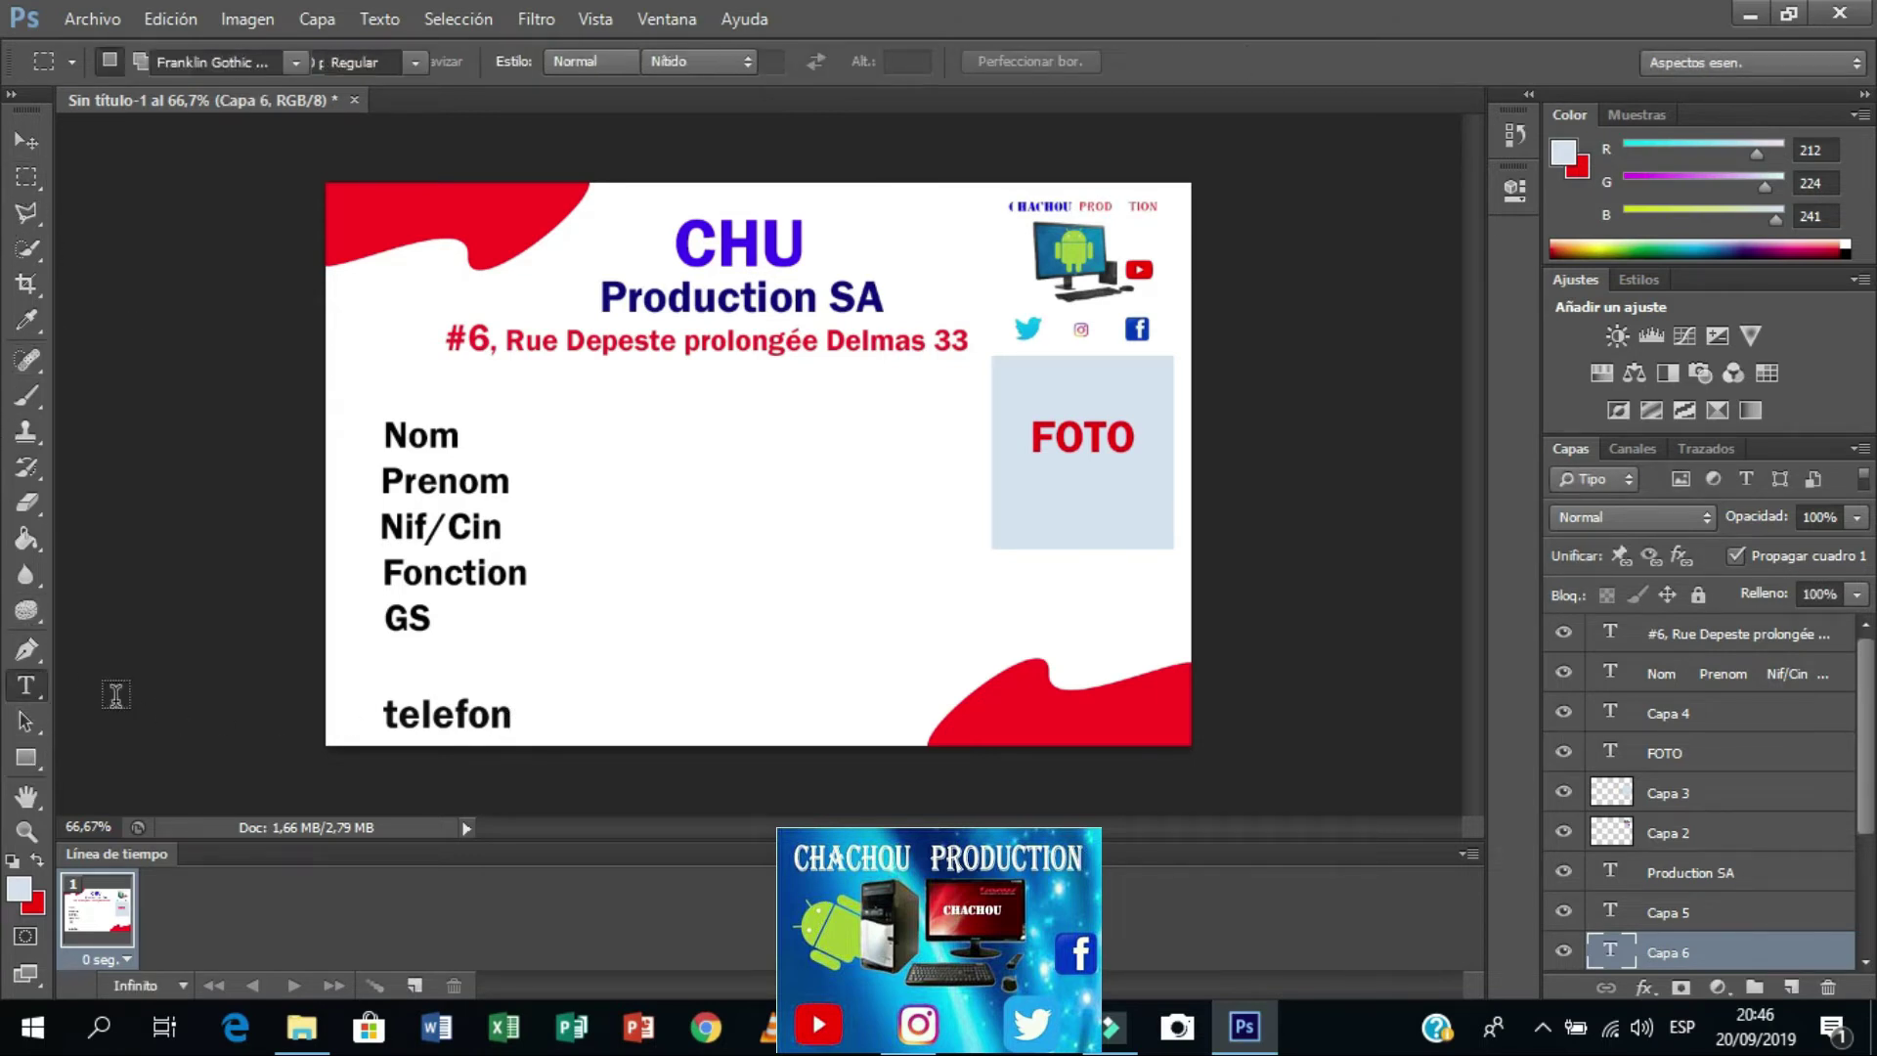
pyautogui.click(504, 717)
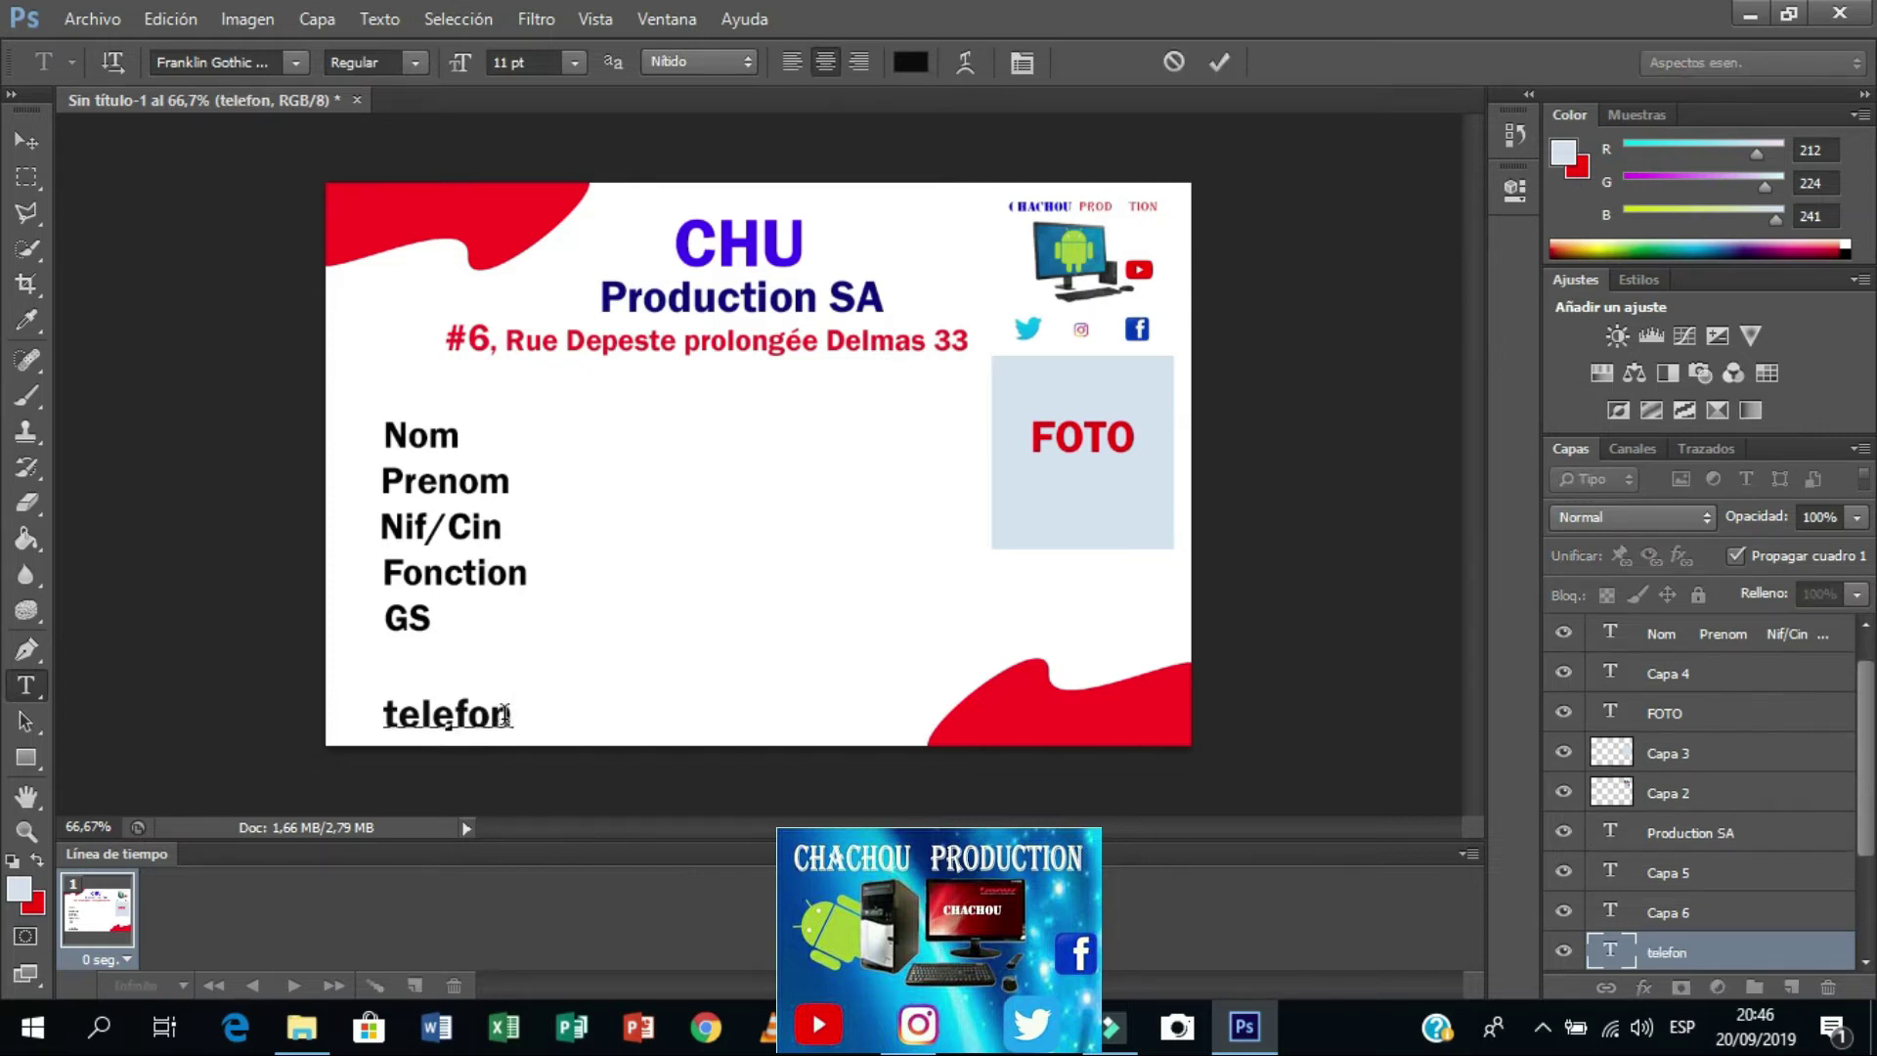
pyautogui.moveTo(512, 719); pyautogui.dragTo(381, 719)
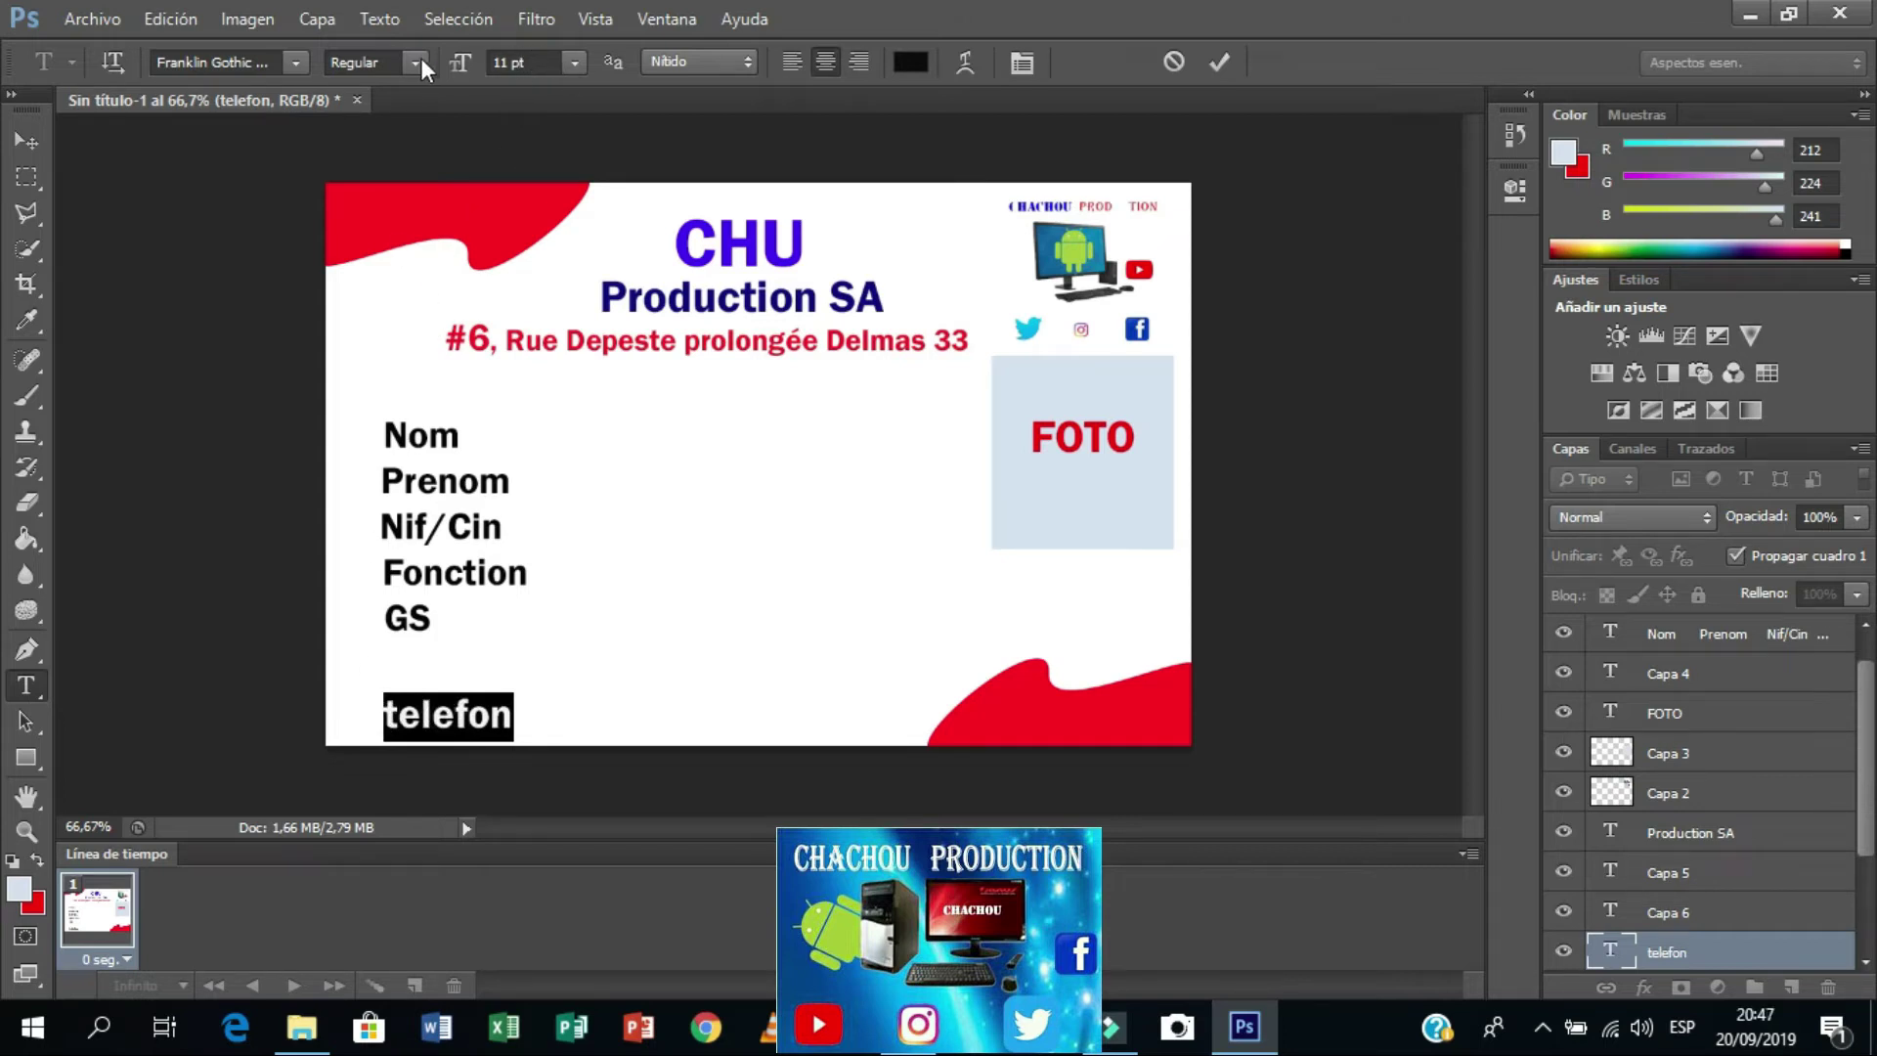
pyautogui.click(296, 62)
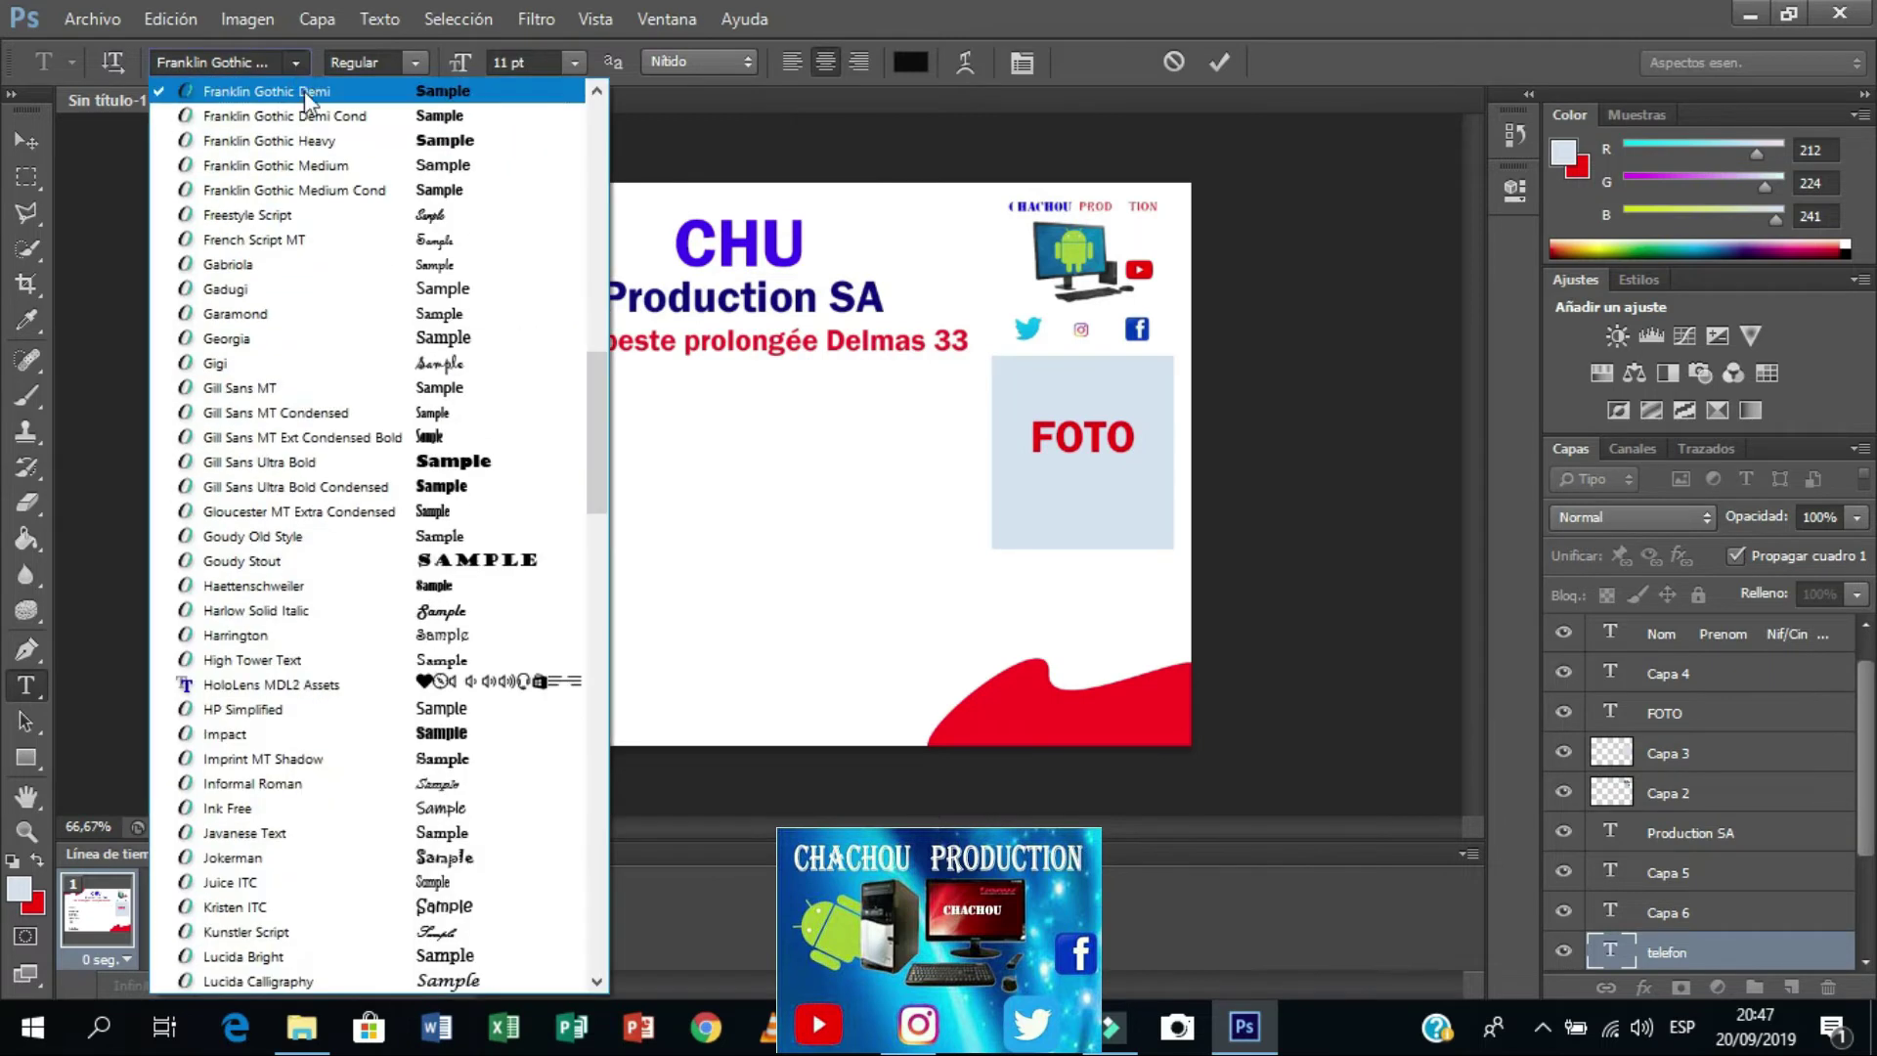
pyautogui.click(329, 115)
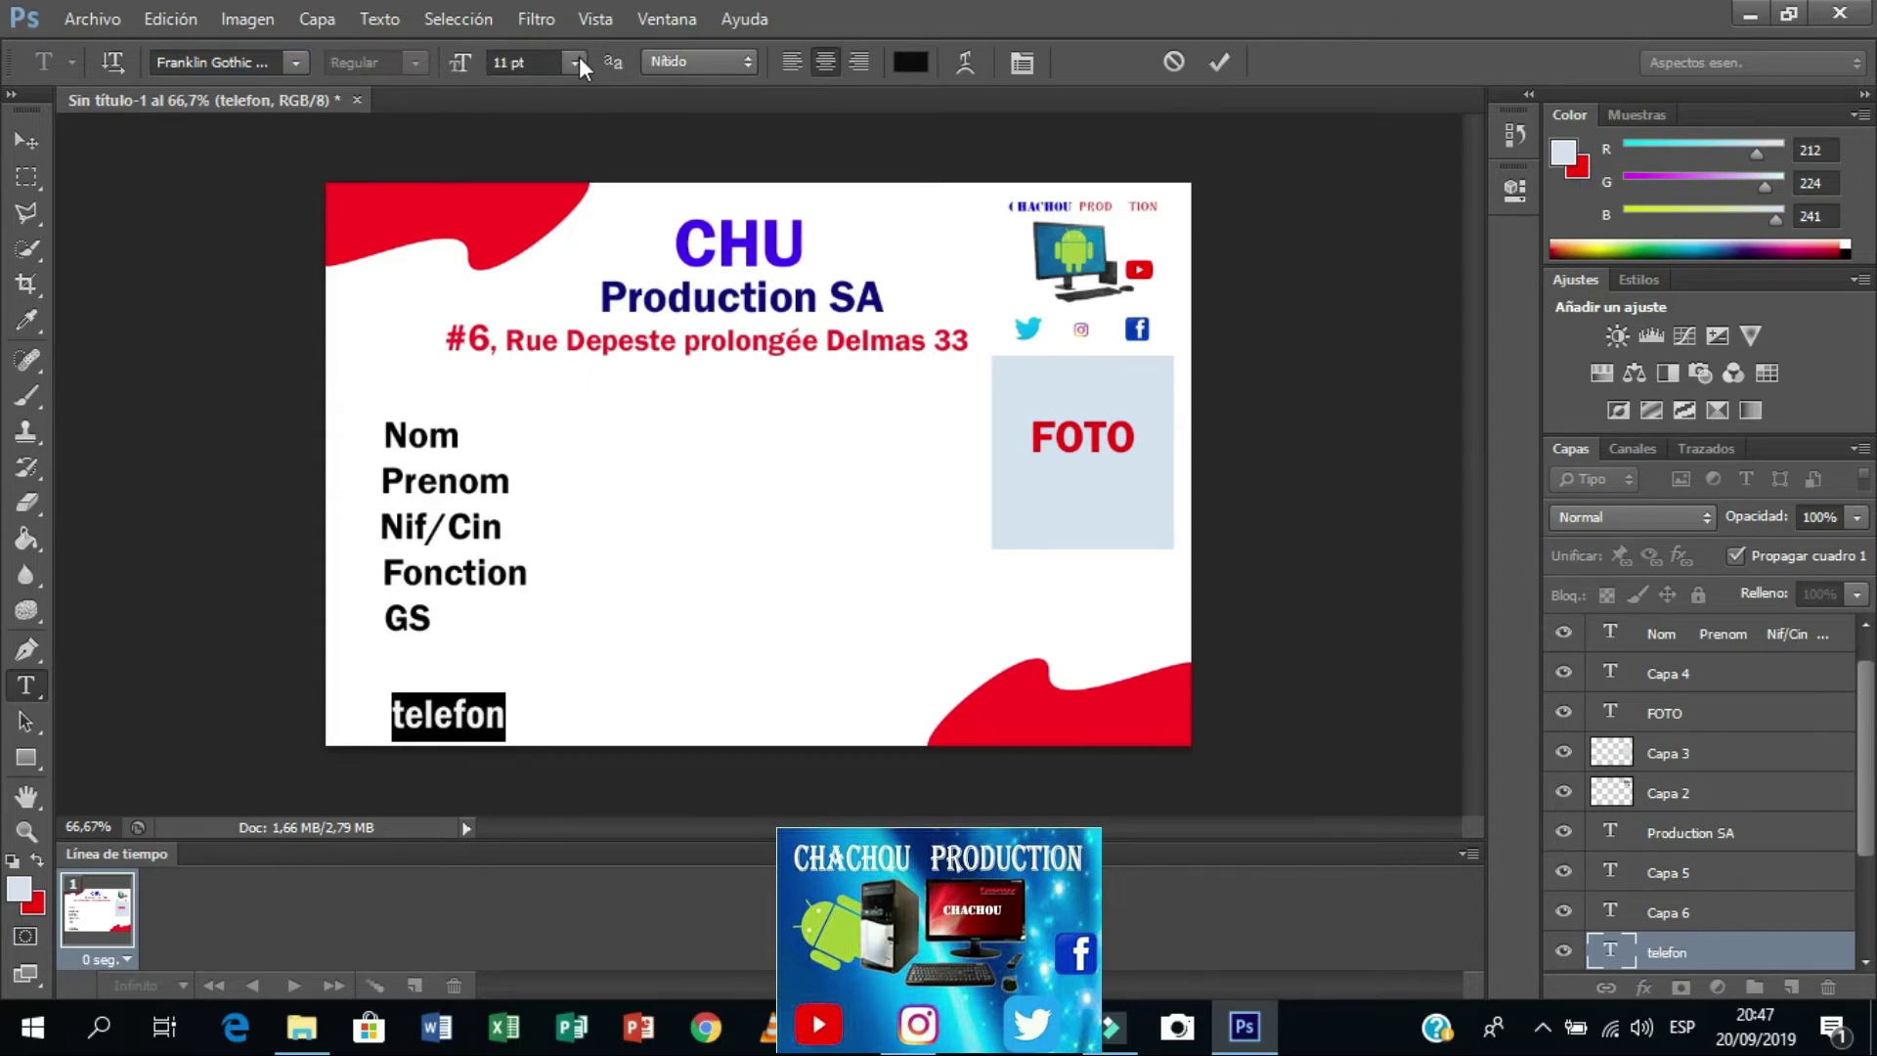
pyautogui.click(575, 62)
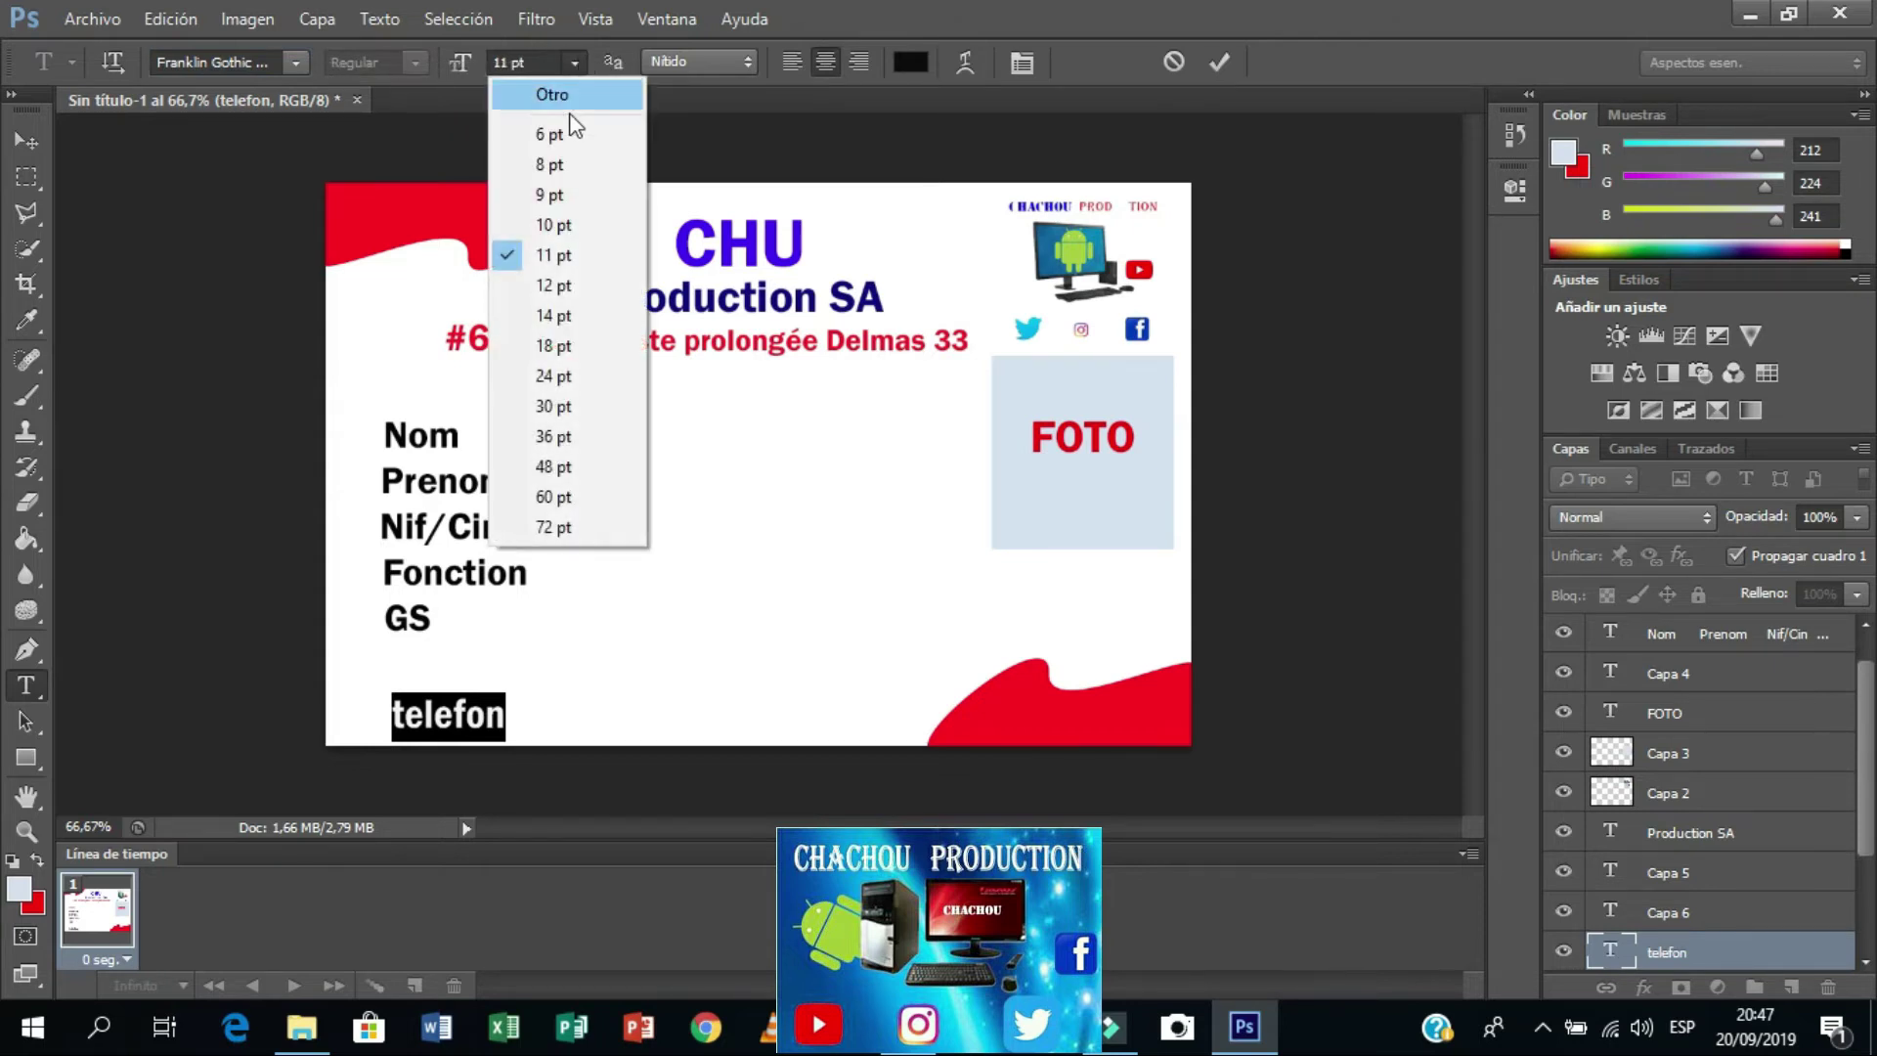
pyautogui.click(559, 223)
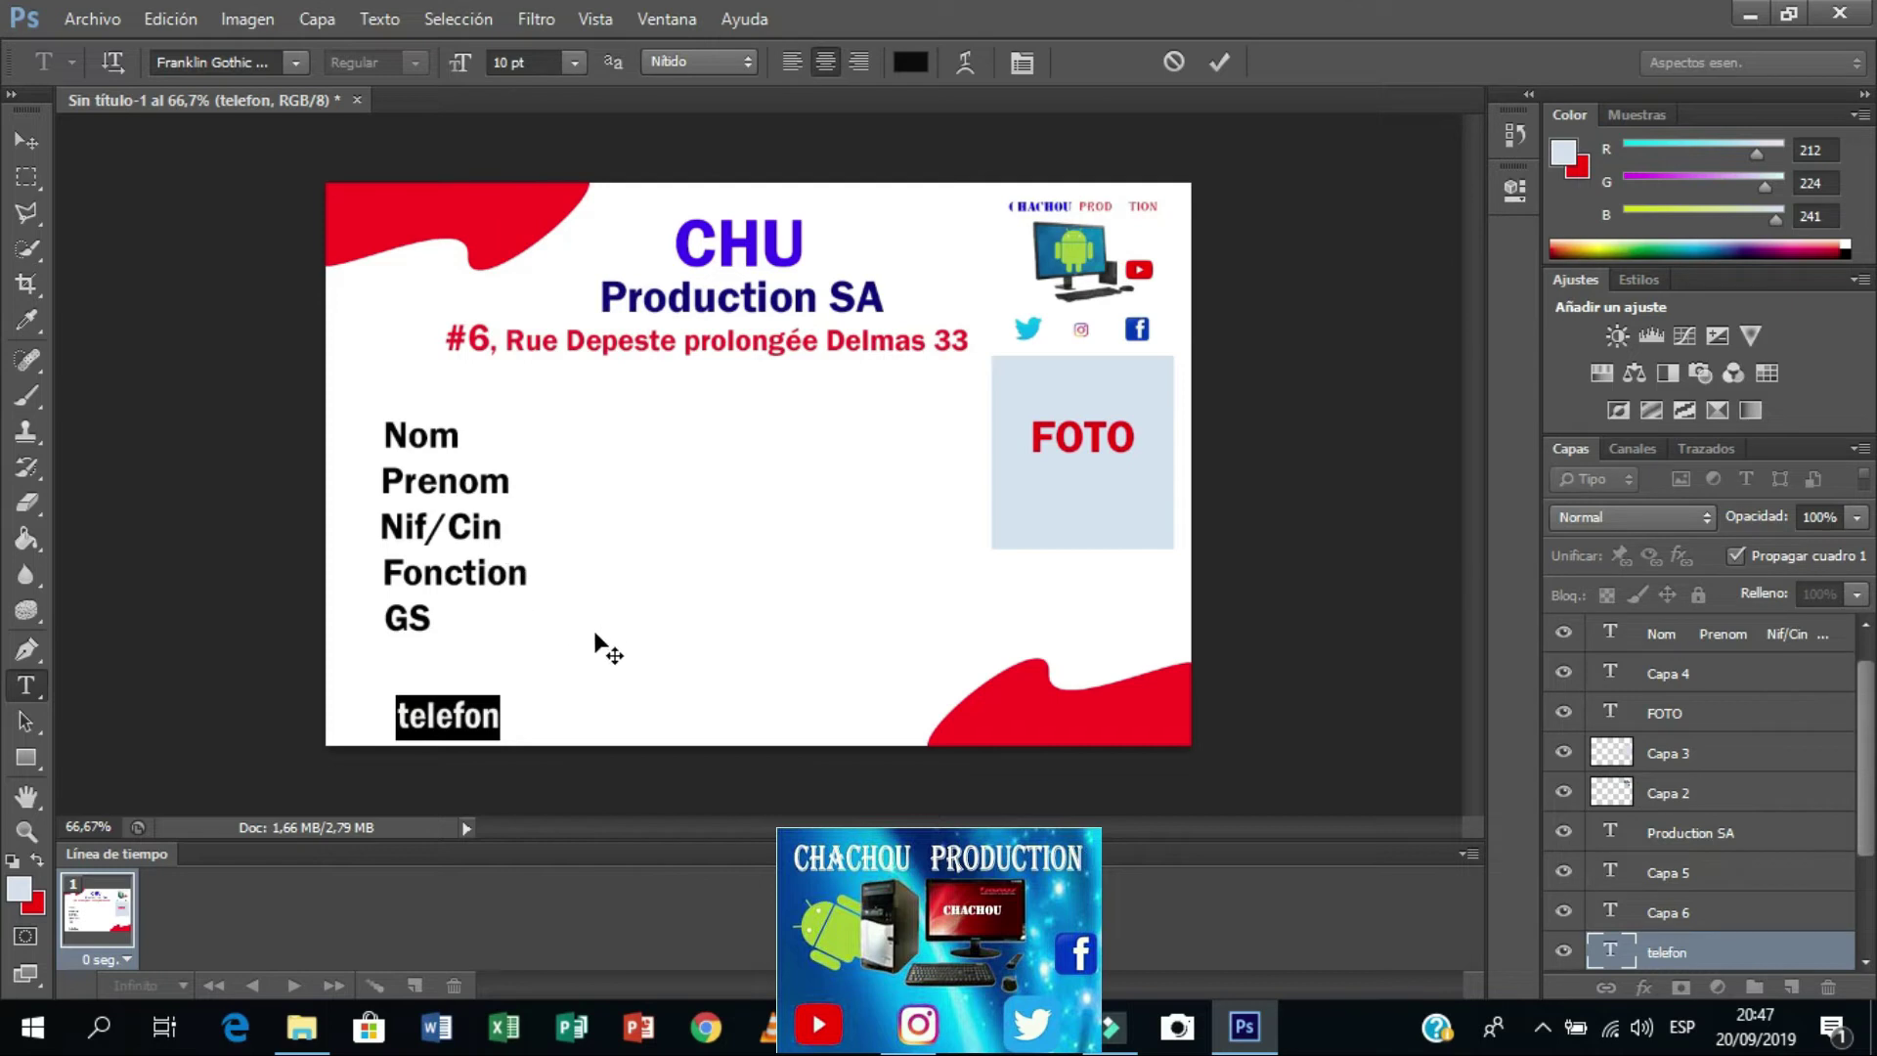
pyautogui.click(29, 138)
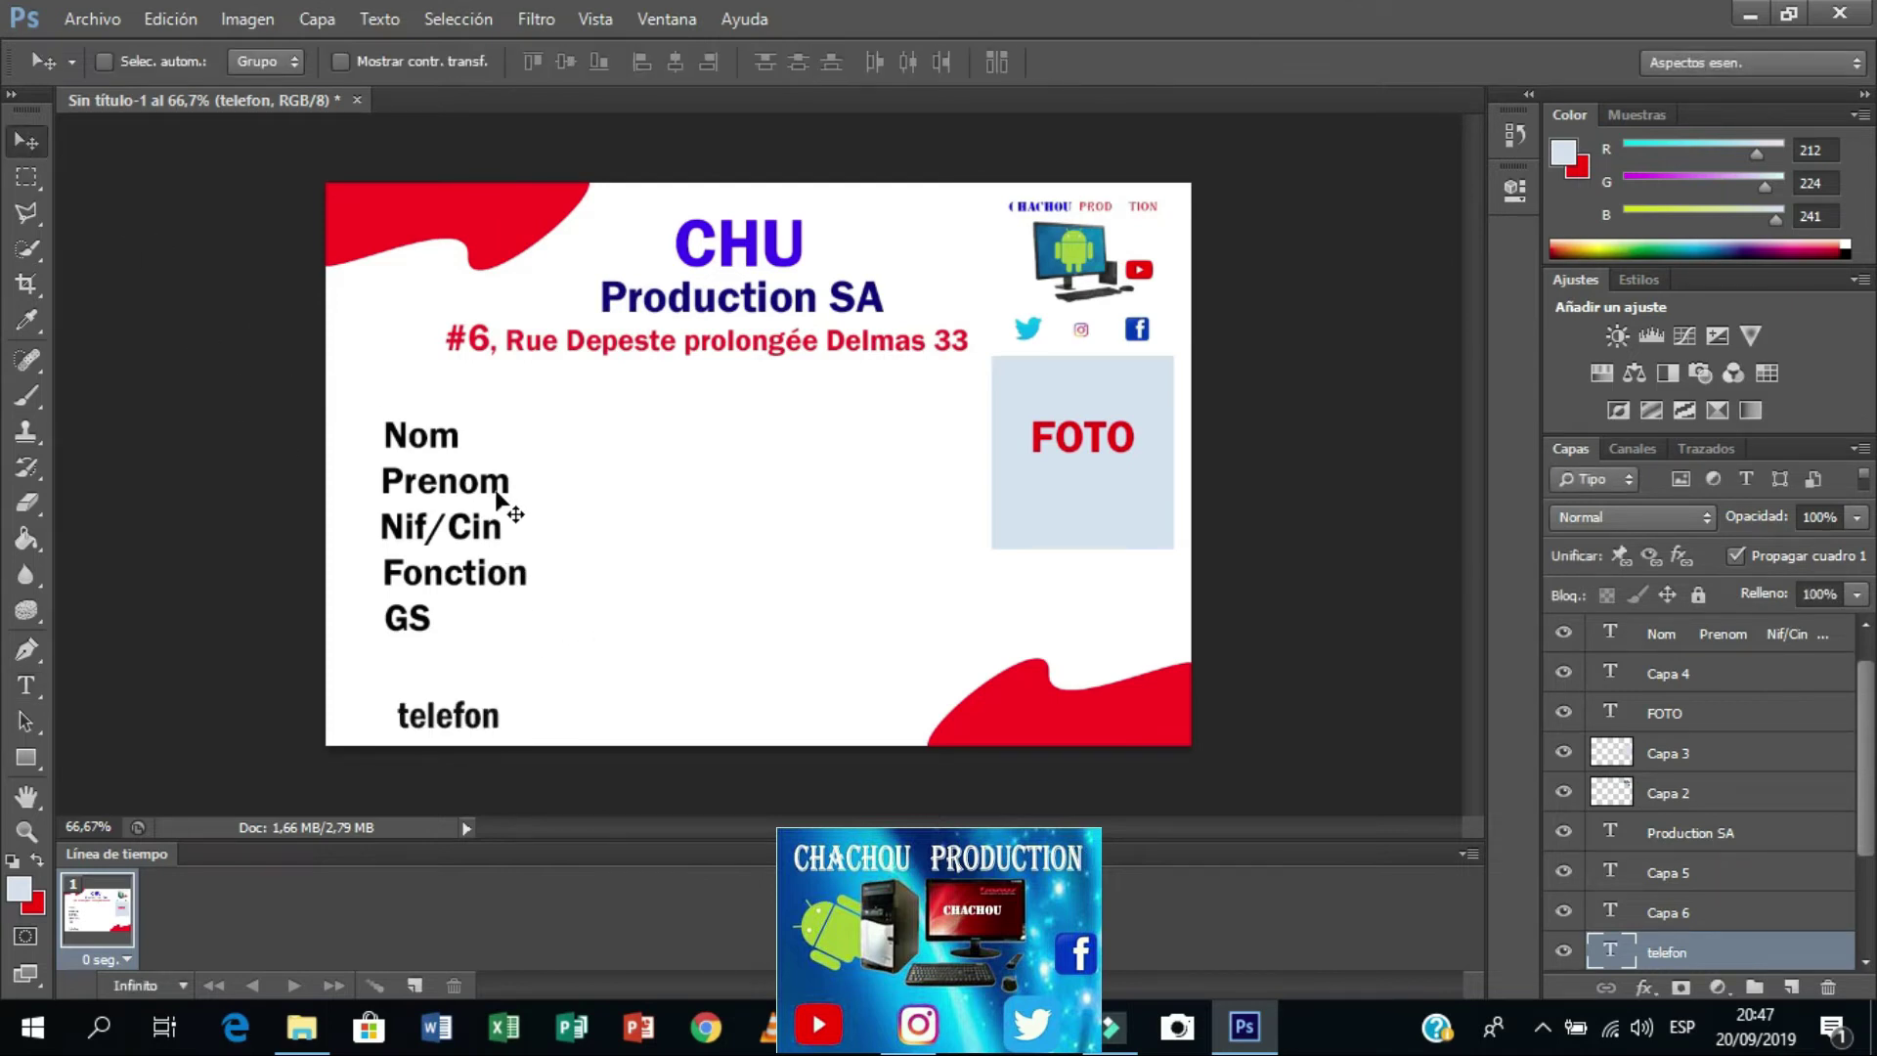
pyautogui.press('Left')
pyautogui.press('Left')
pyautogui.press('Left')
pyautogui.press('Left')
pyautogui.press('Left')
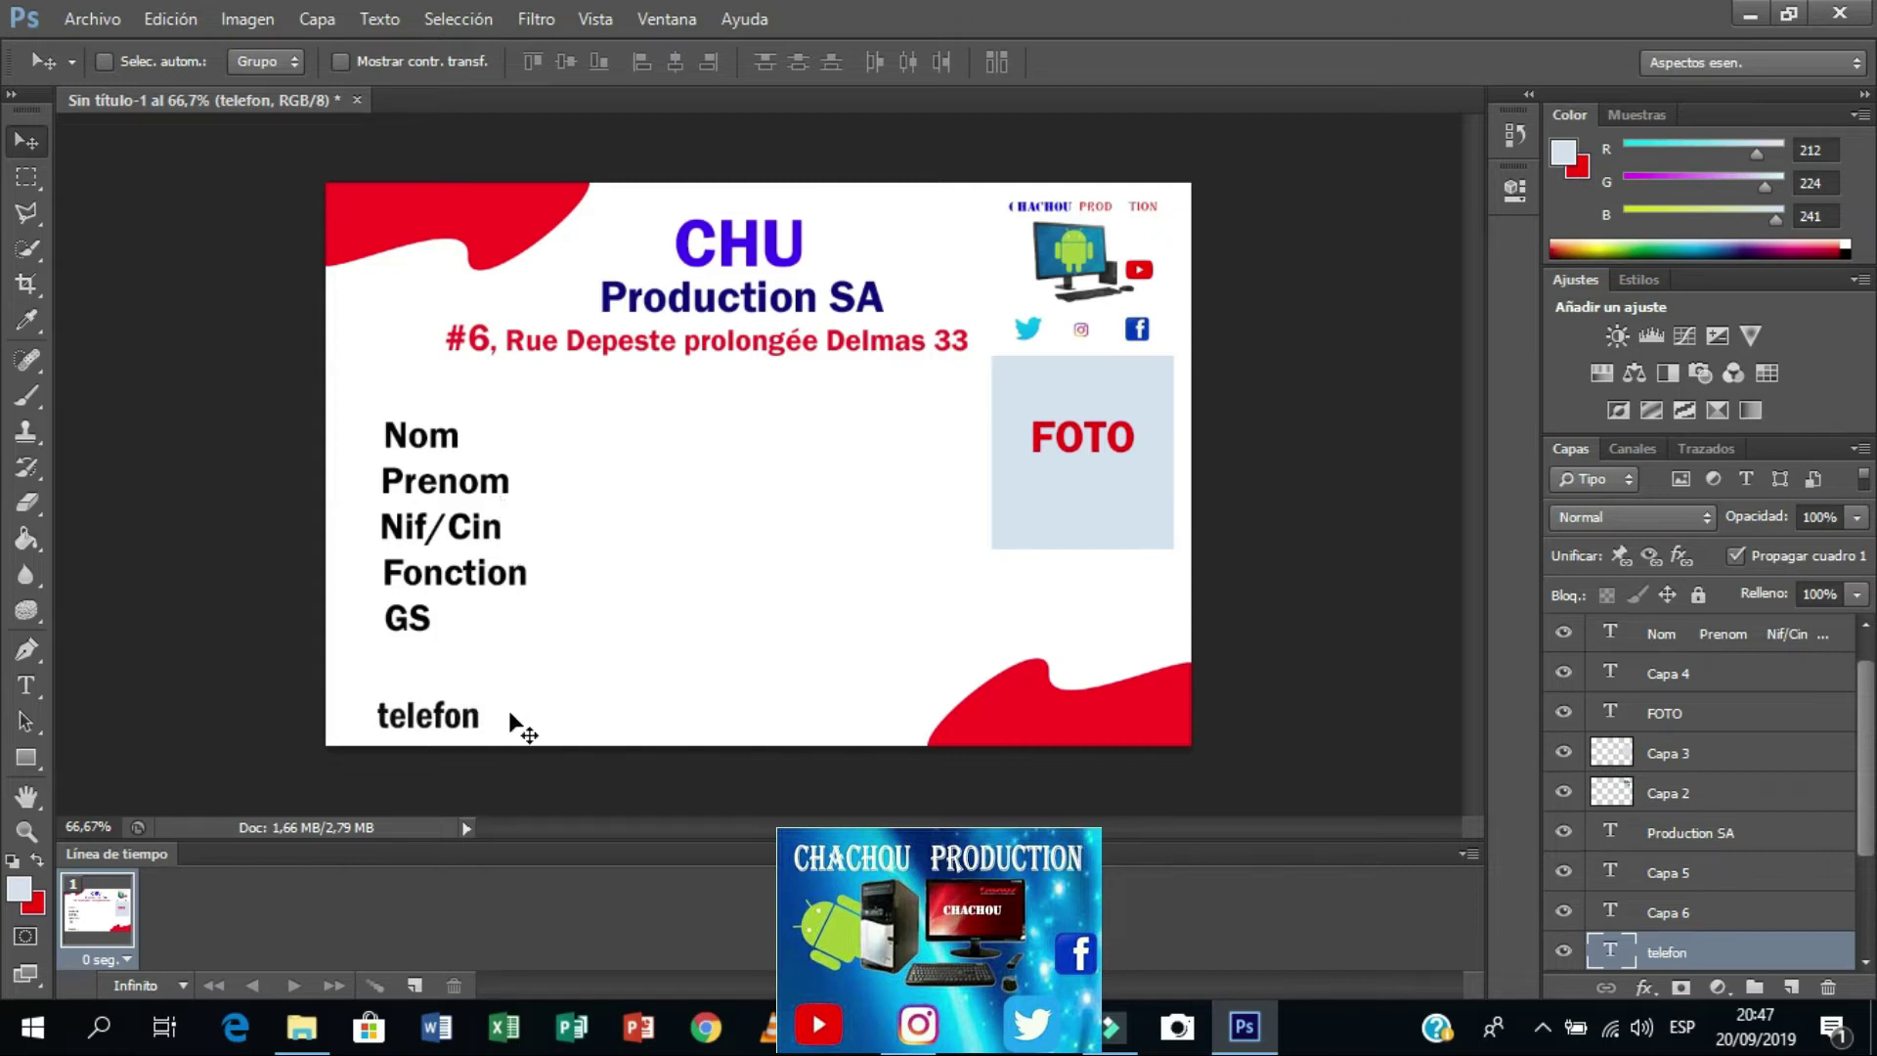
pyautogui.click(44, 688)
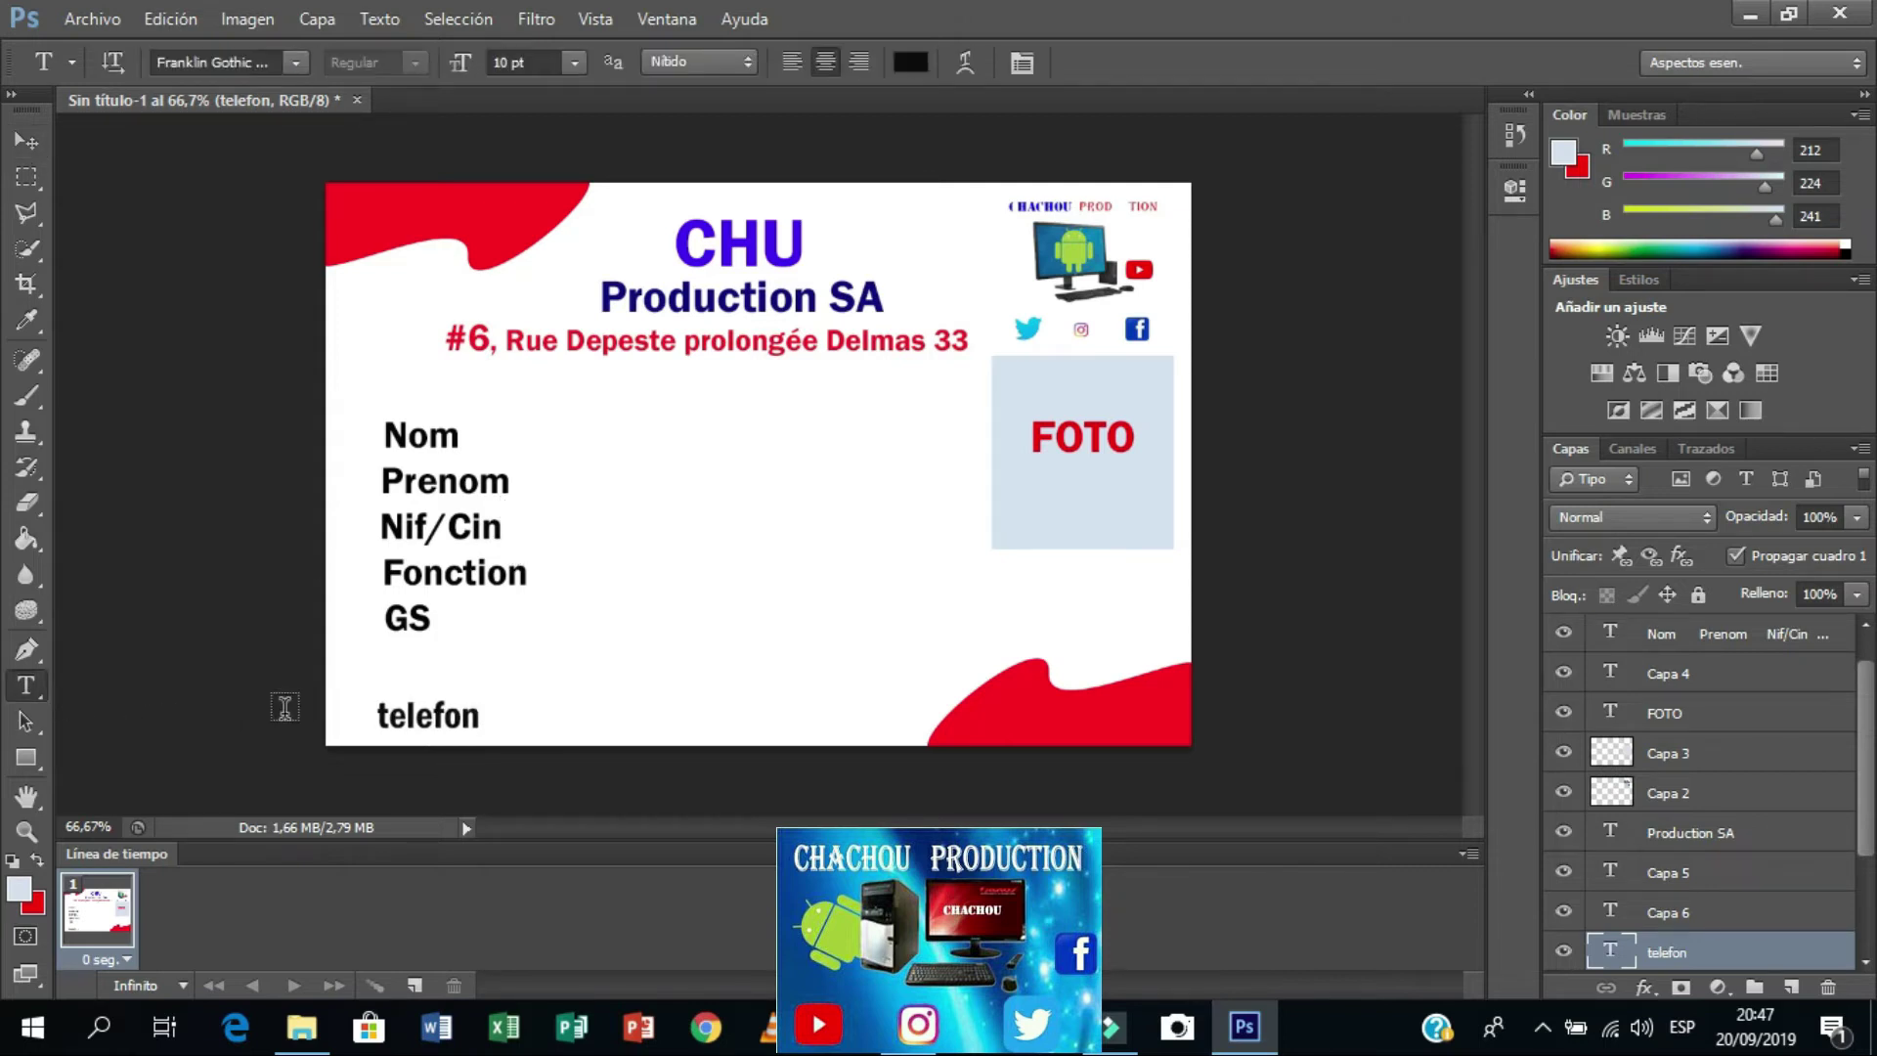
pyautogui.click(511, 717)
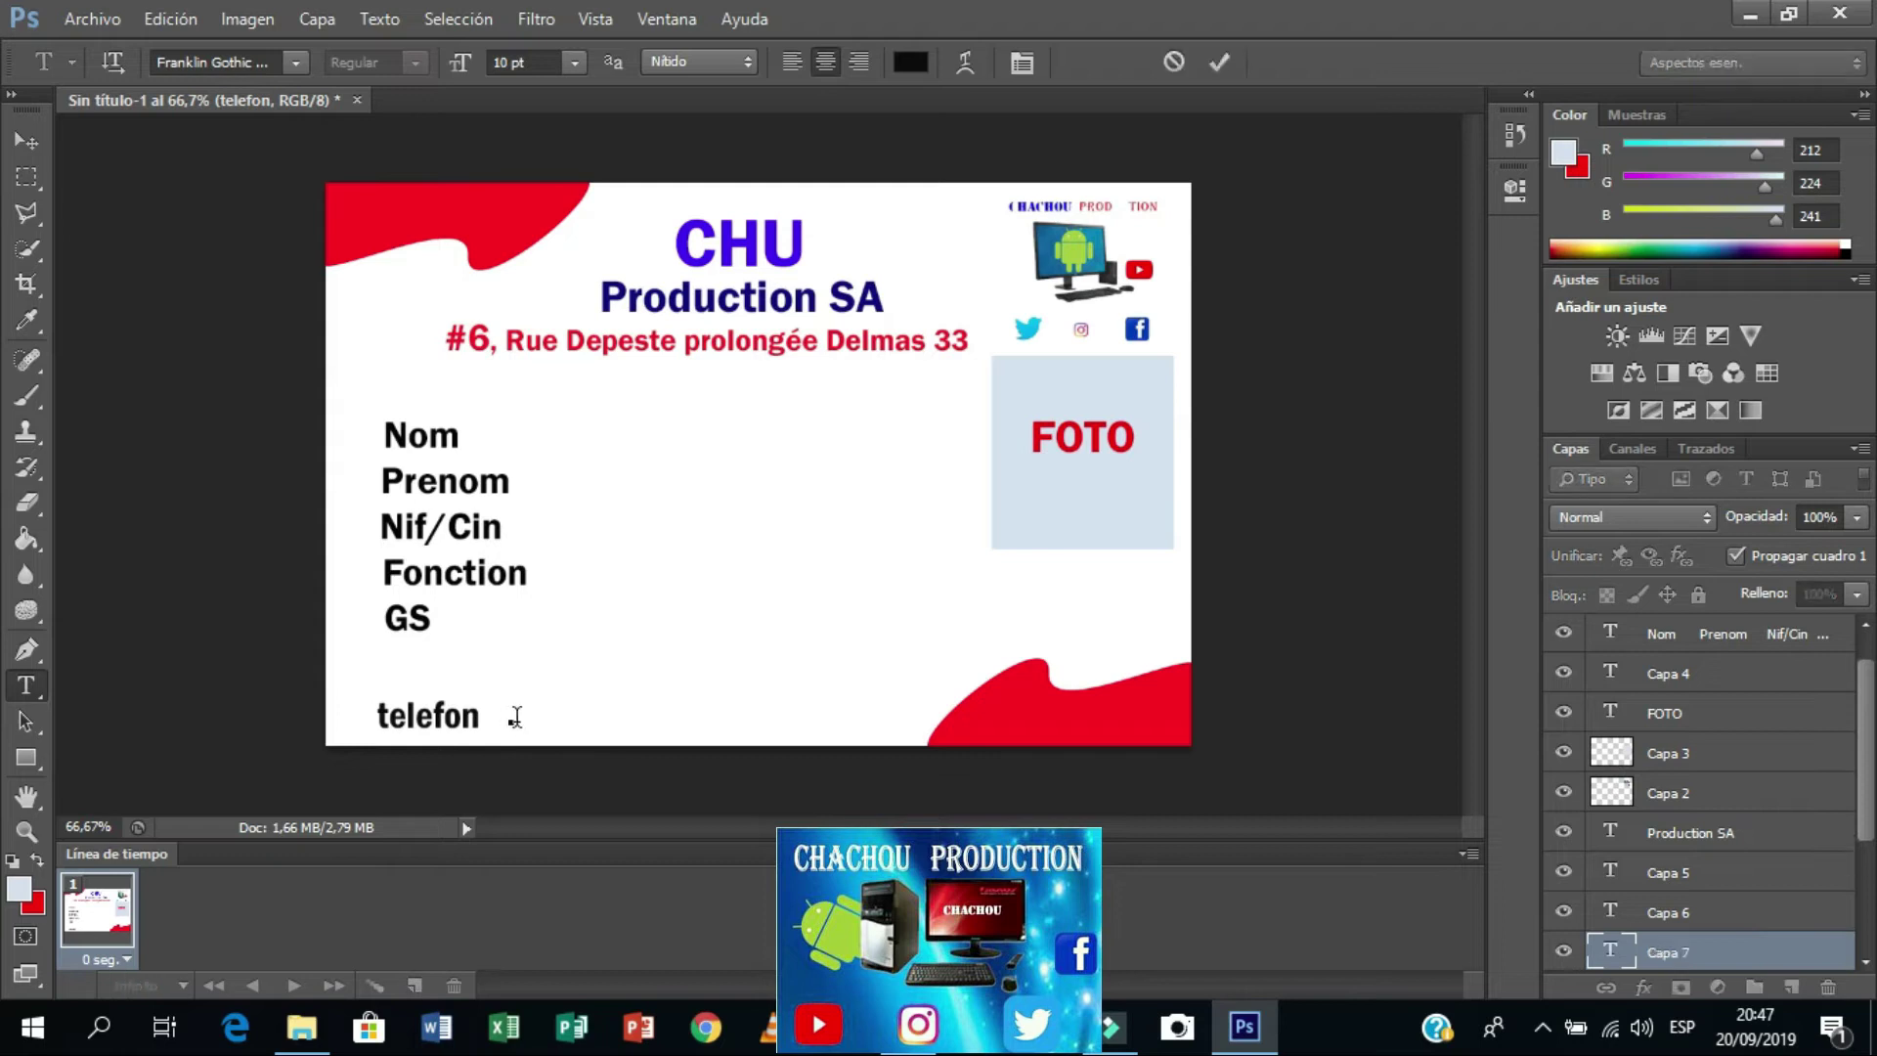
pyautogui.write('.')
pyautogui.rightClick(521, 721)
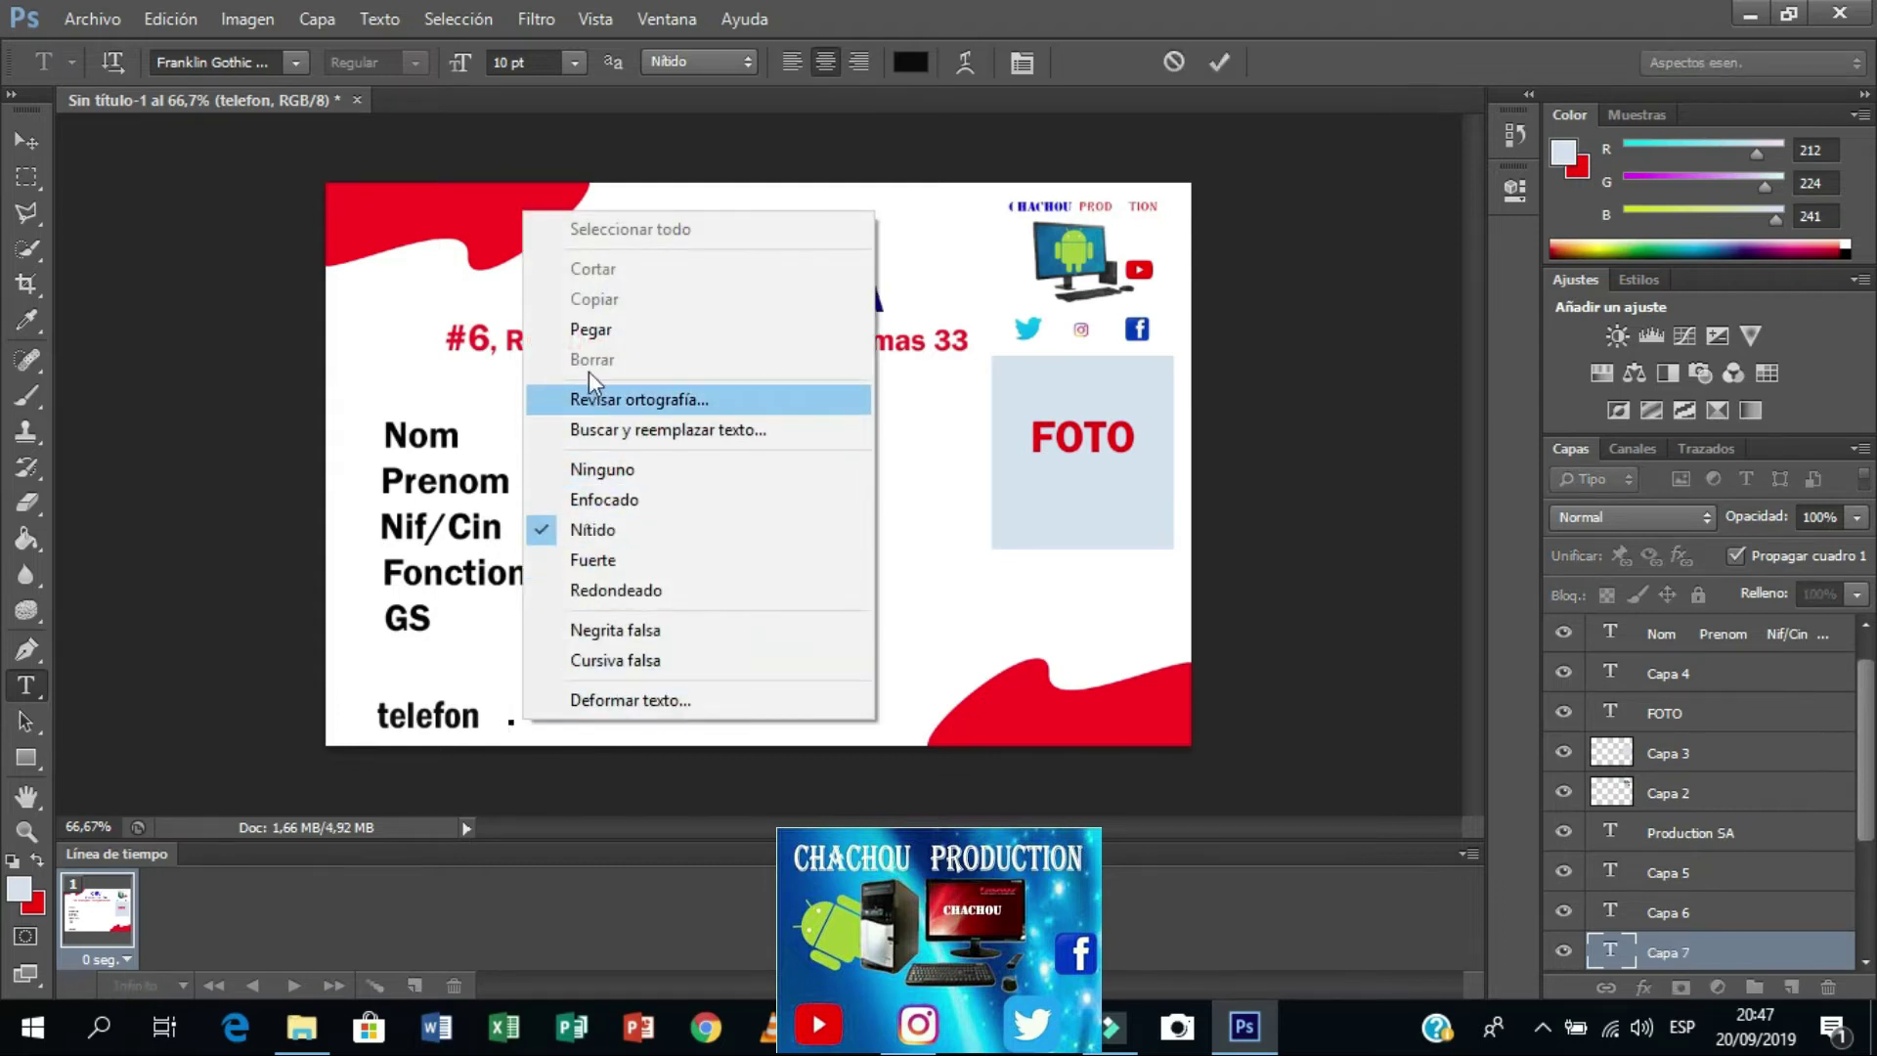
pyautogui.click(592, 330)
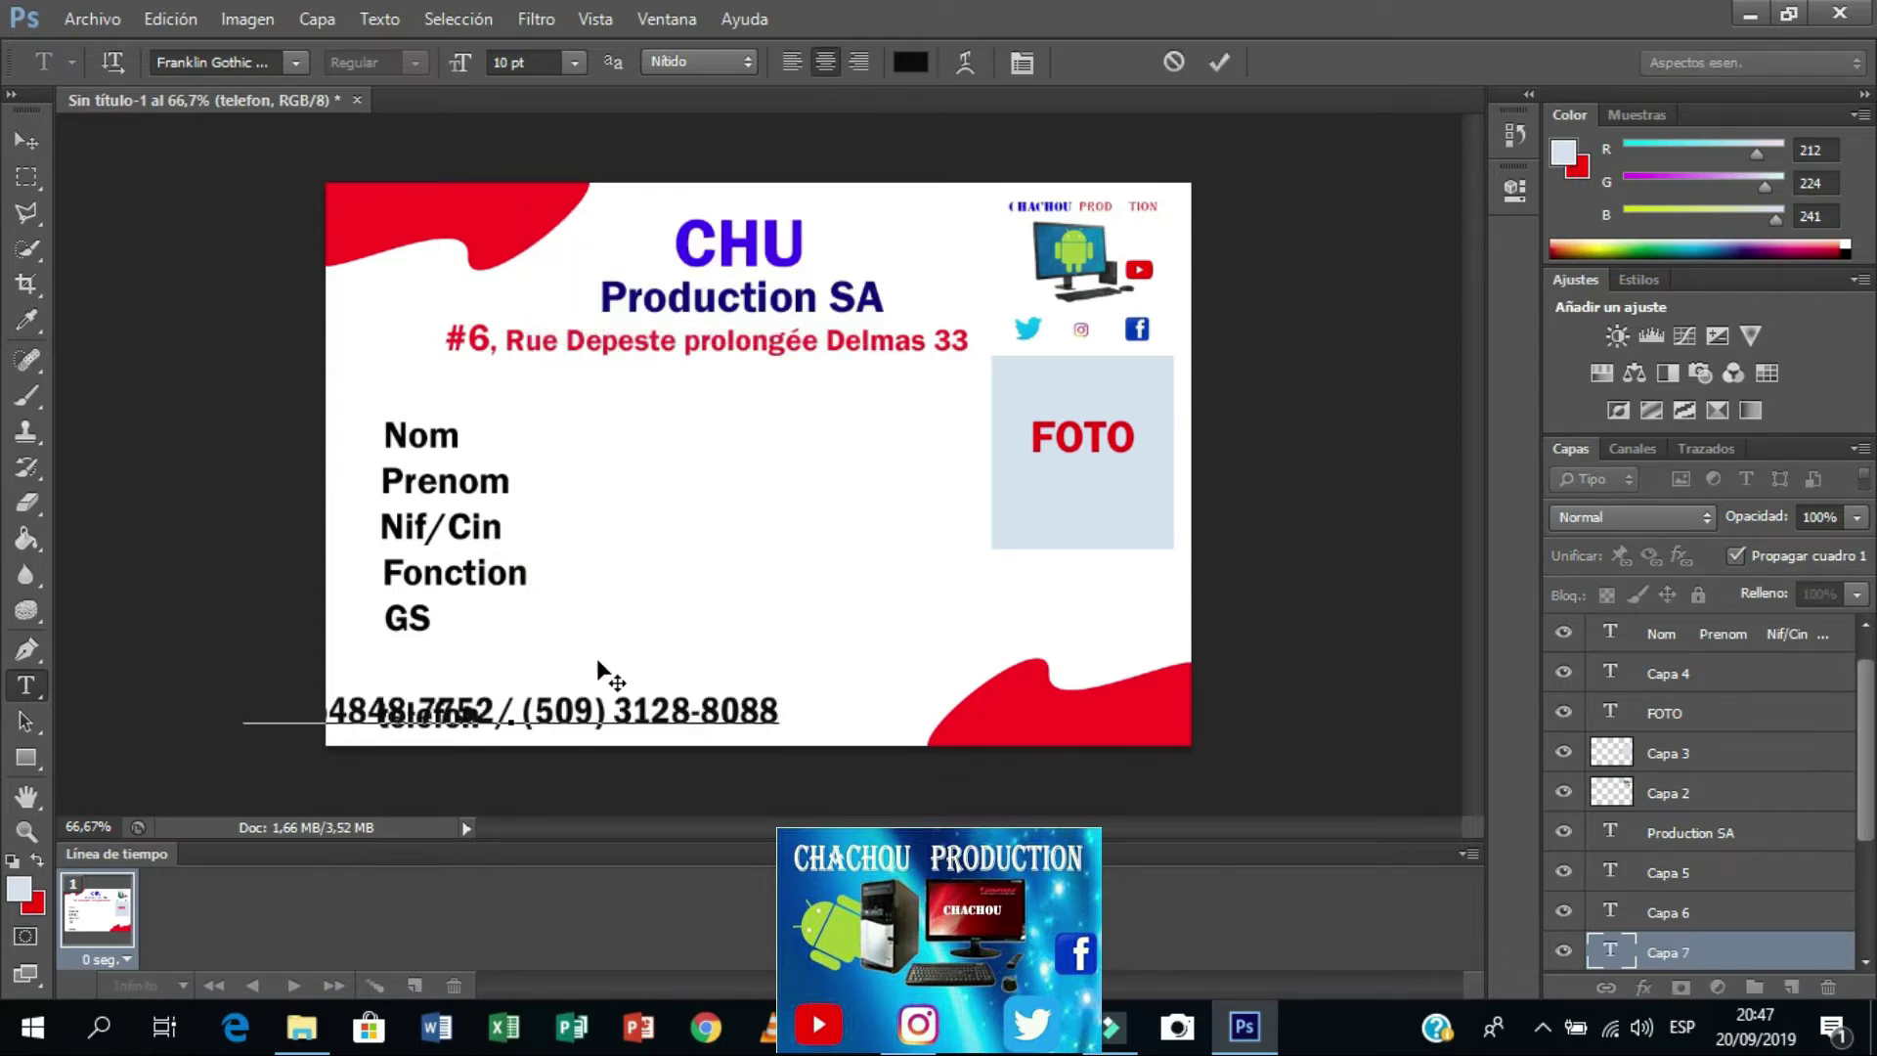
pyautogui.click(26, 138)
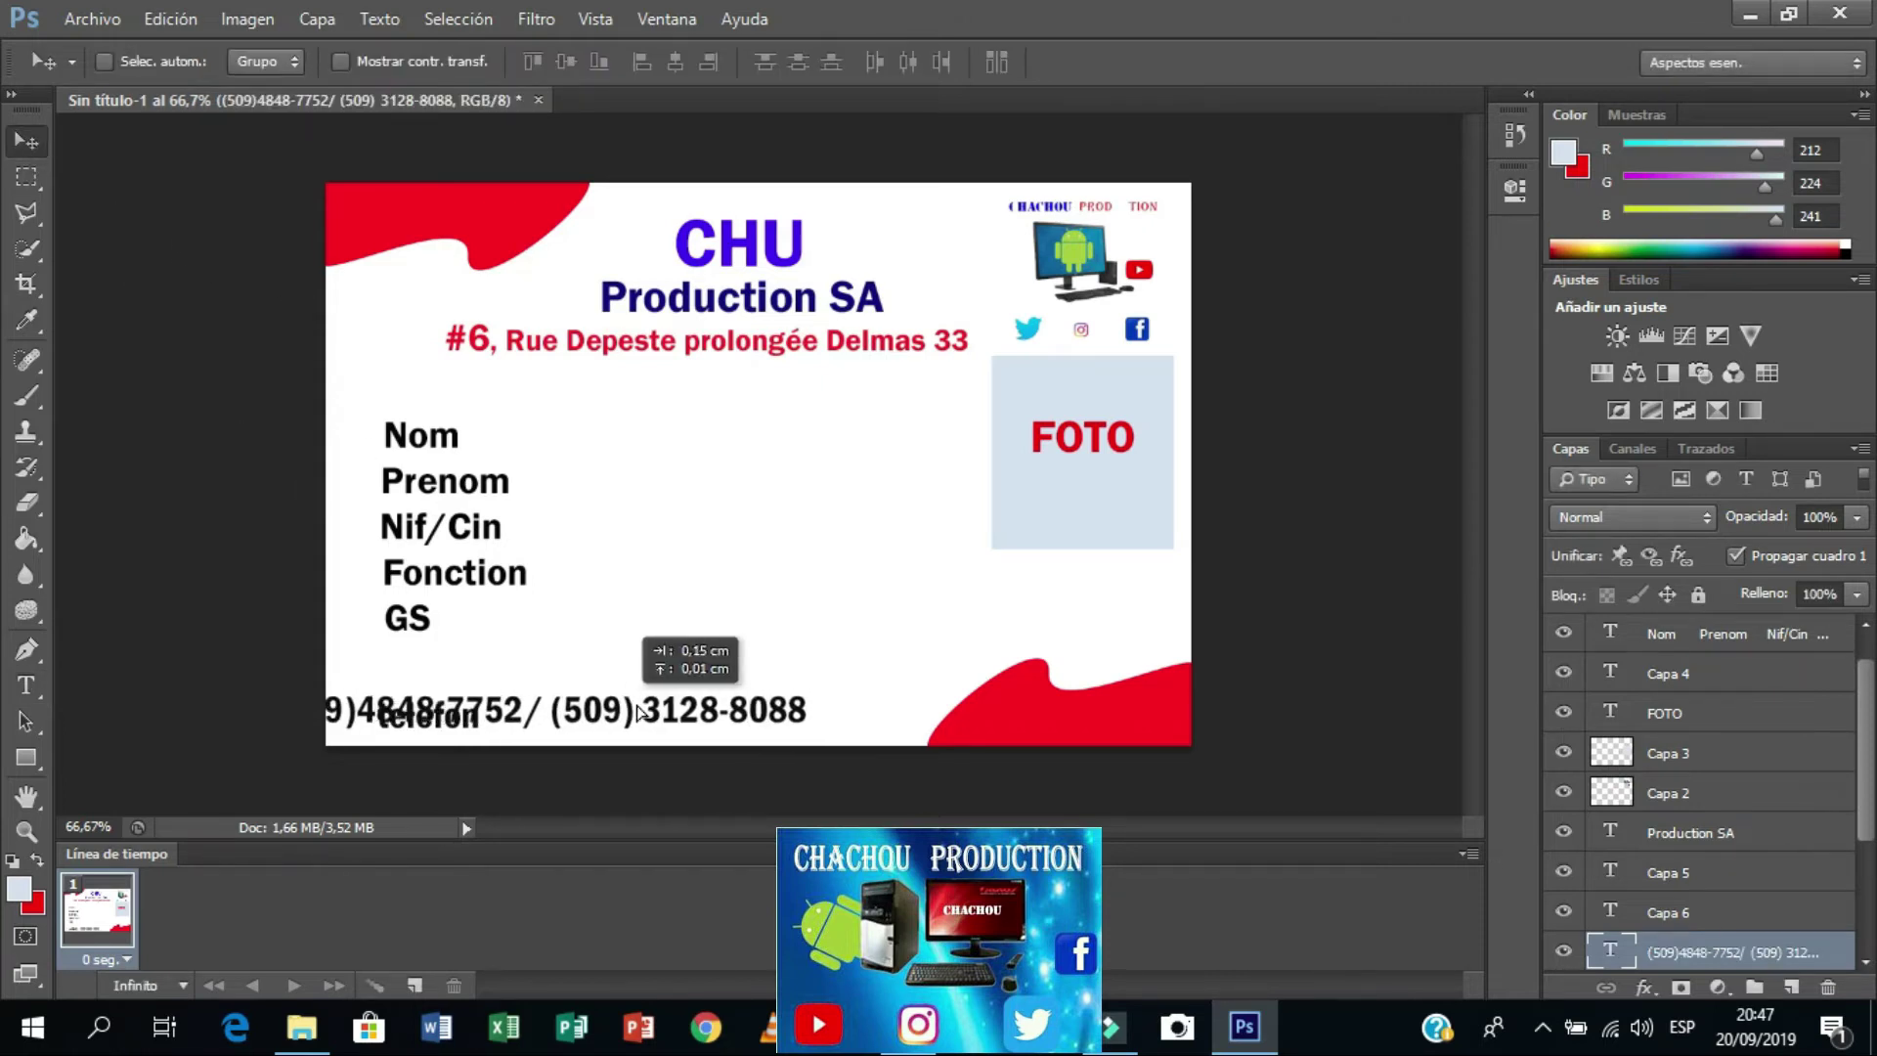
pyautogui.moveTo(598, 718); pyautogui.dragTo(729, 664)
# Step: Set the phone numbers to 9 pt Franklin Gothic Medium Cond
pyautogui.press('t')
pyautogui.click(878, 653)
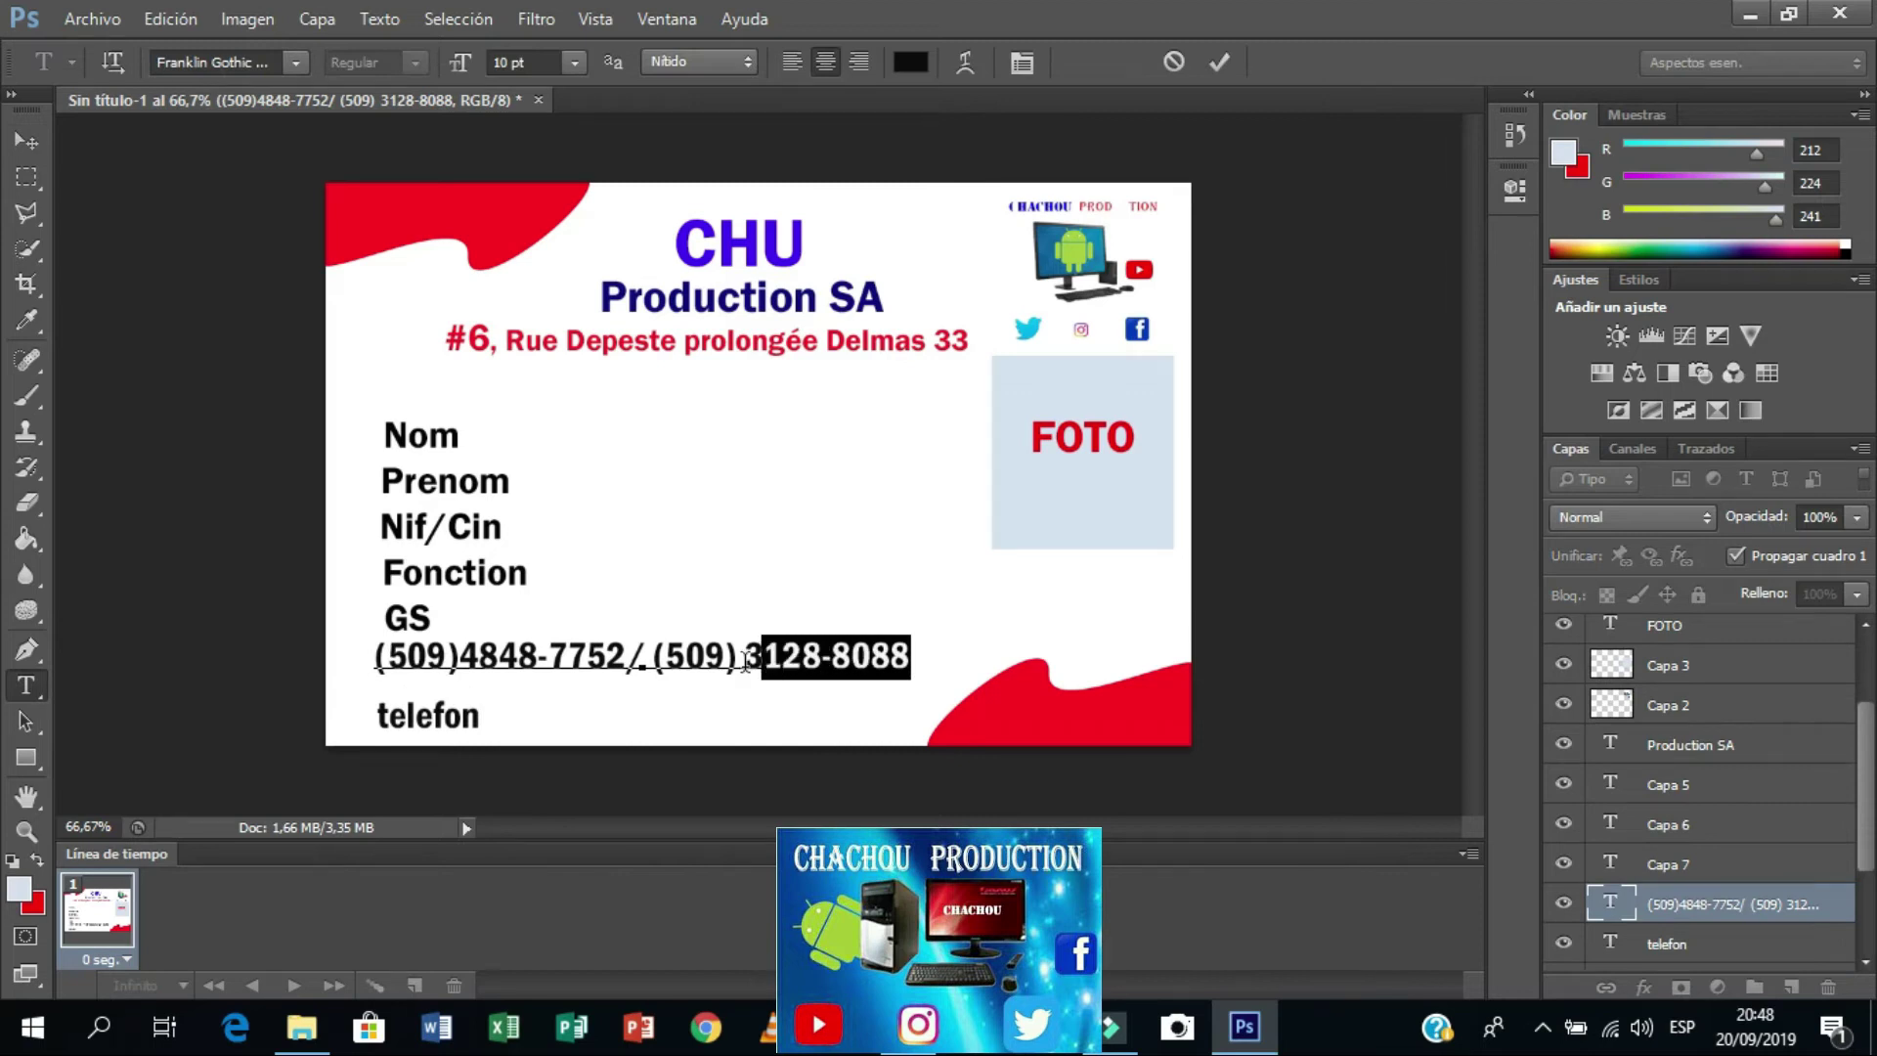
pyautogui.moveTo(878, 653); pyautogui.dragTo(376, 663)
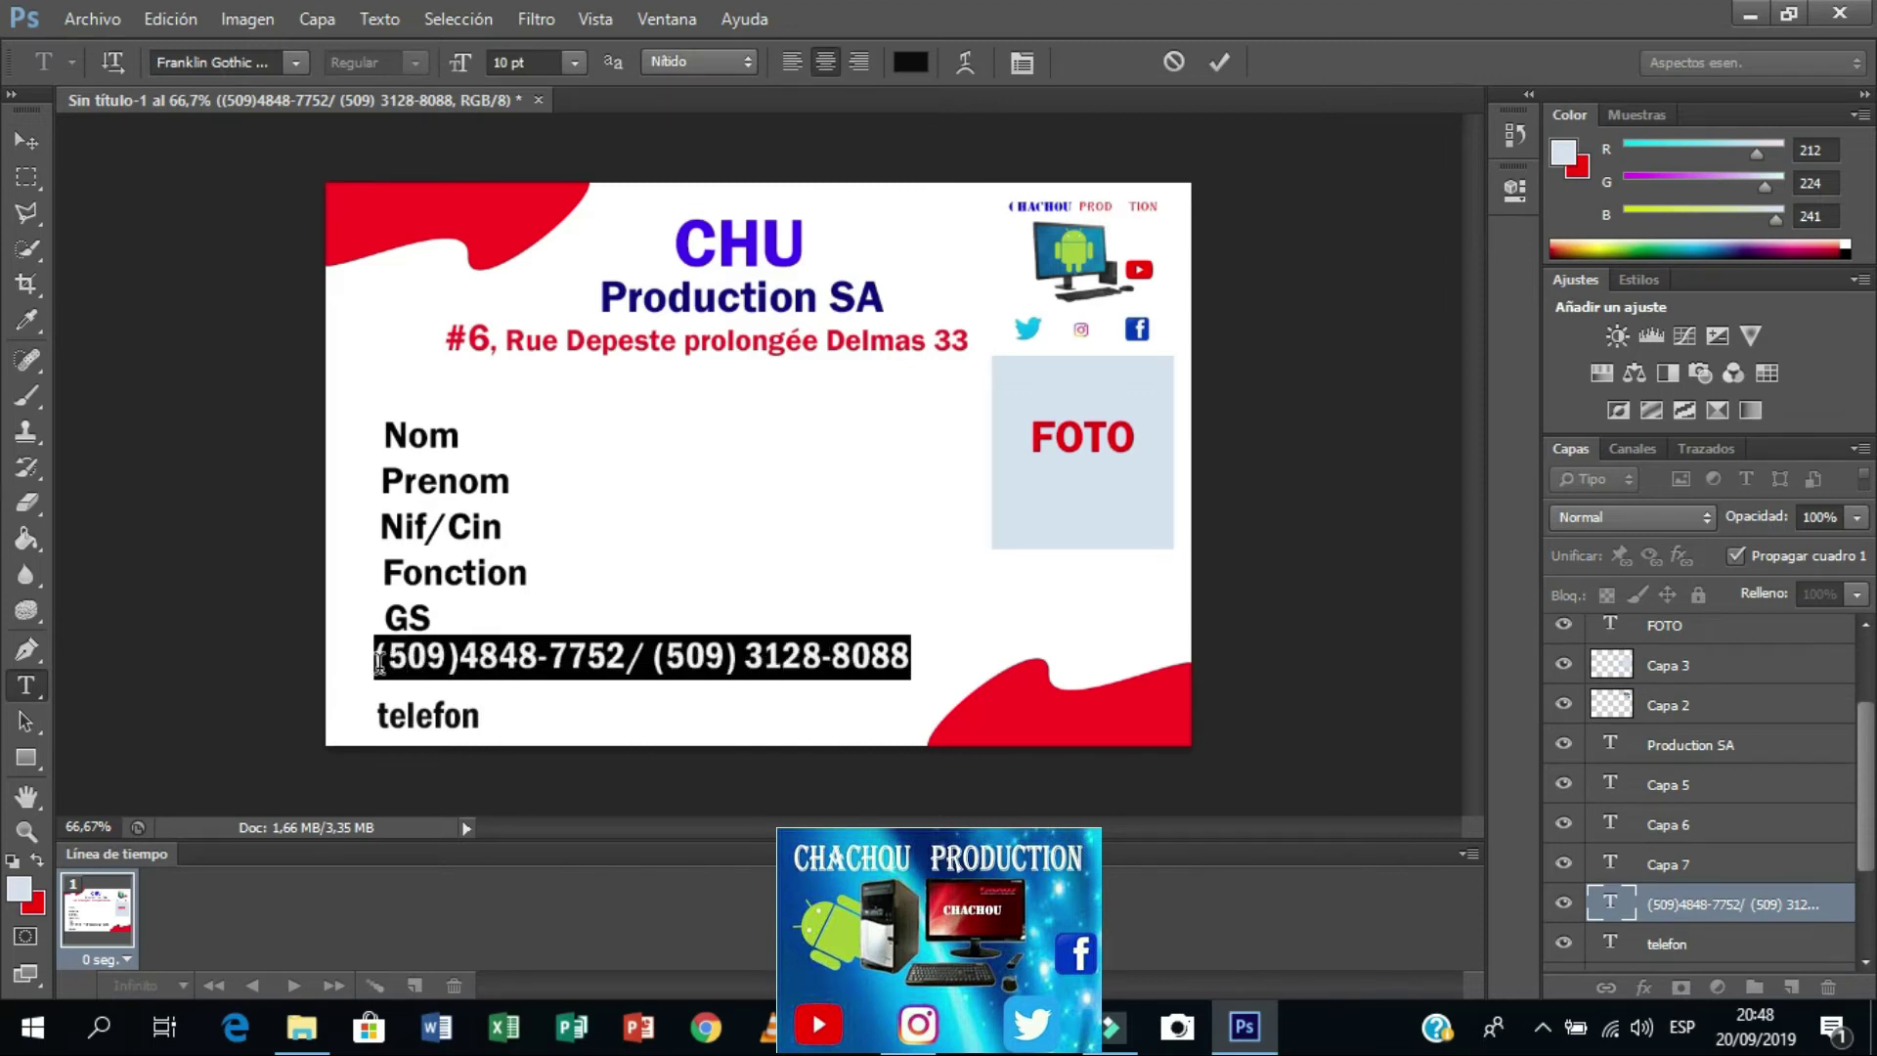
pyautogui.click(575, 65)
pyautogui.click(544, 186)
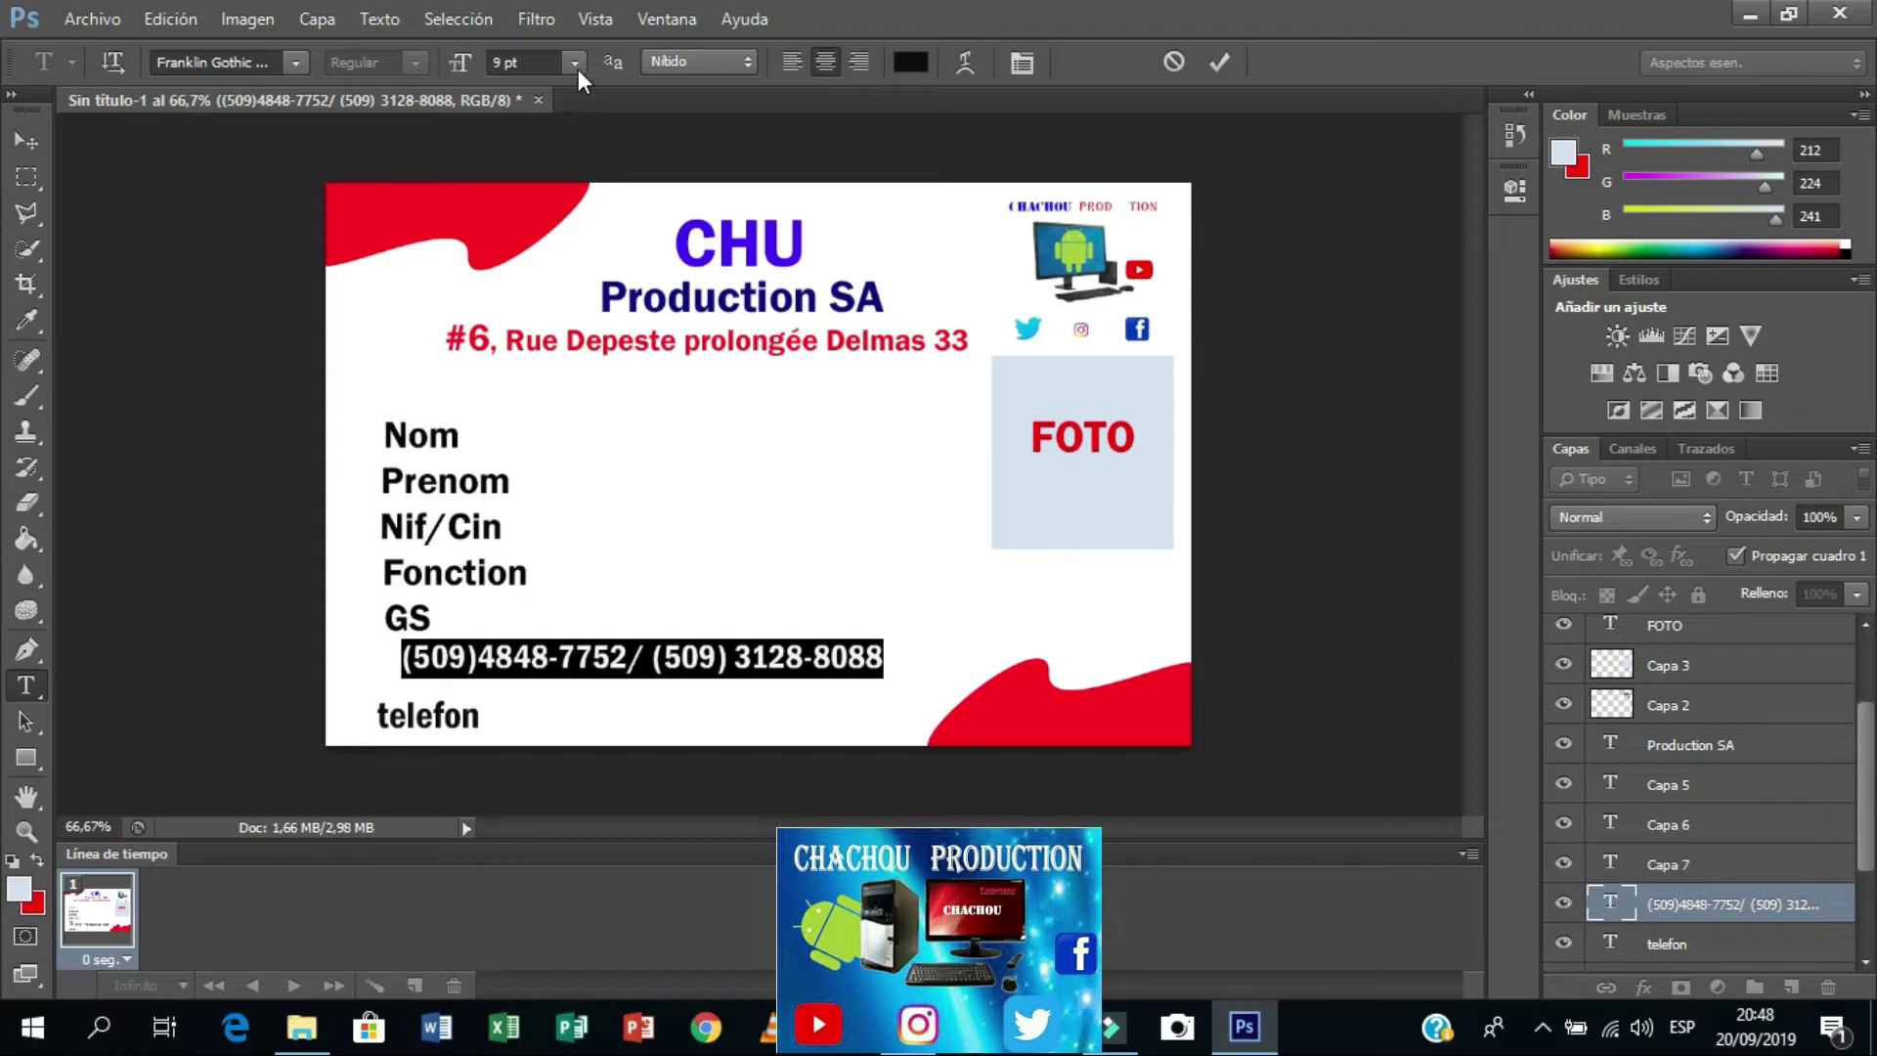
pyautogui.click(293, 62)
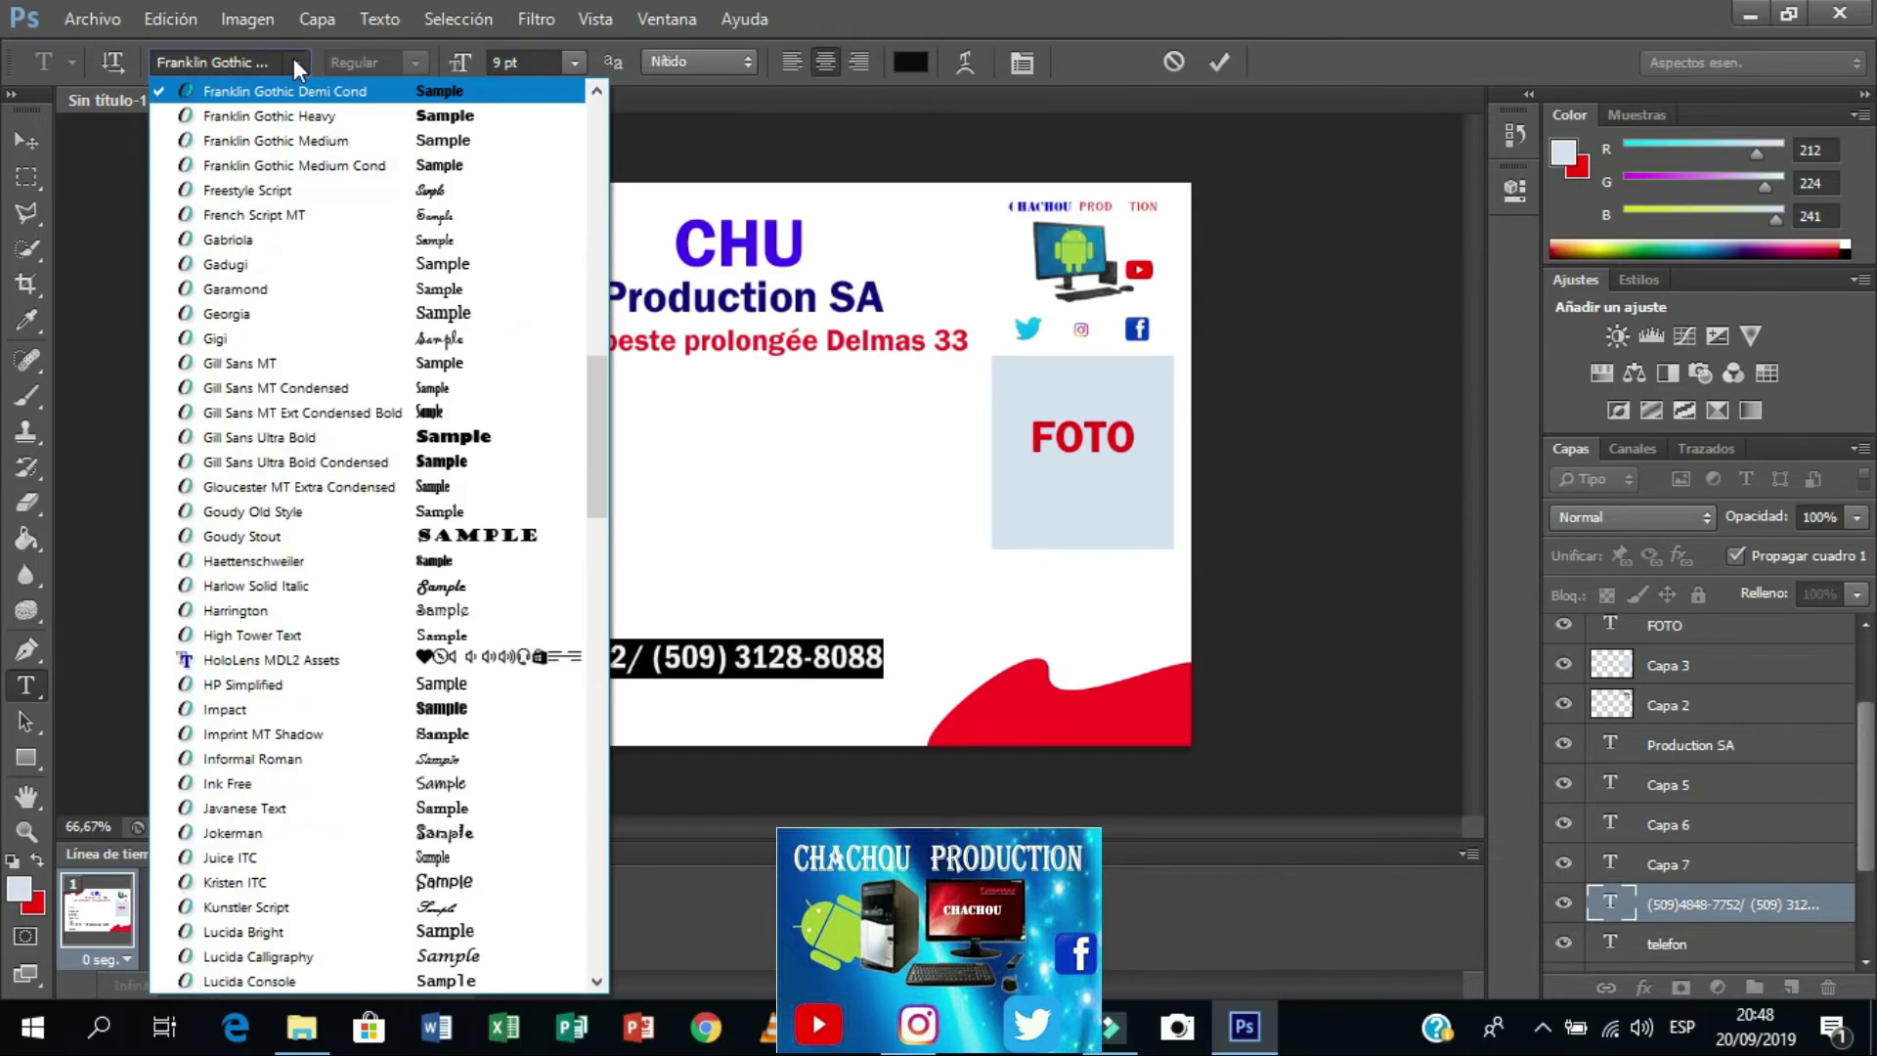
pyautogui.click(324, 166)
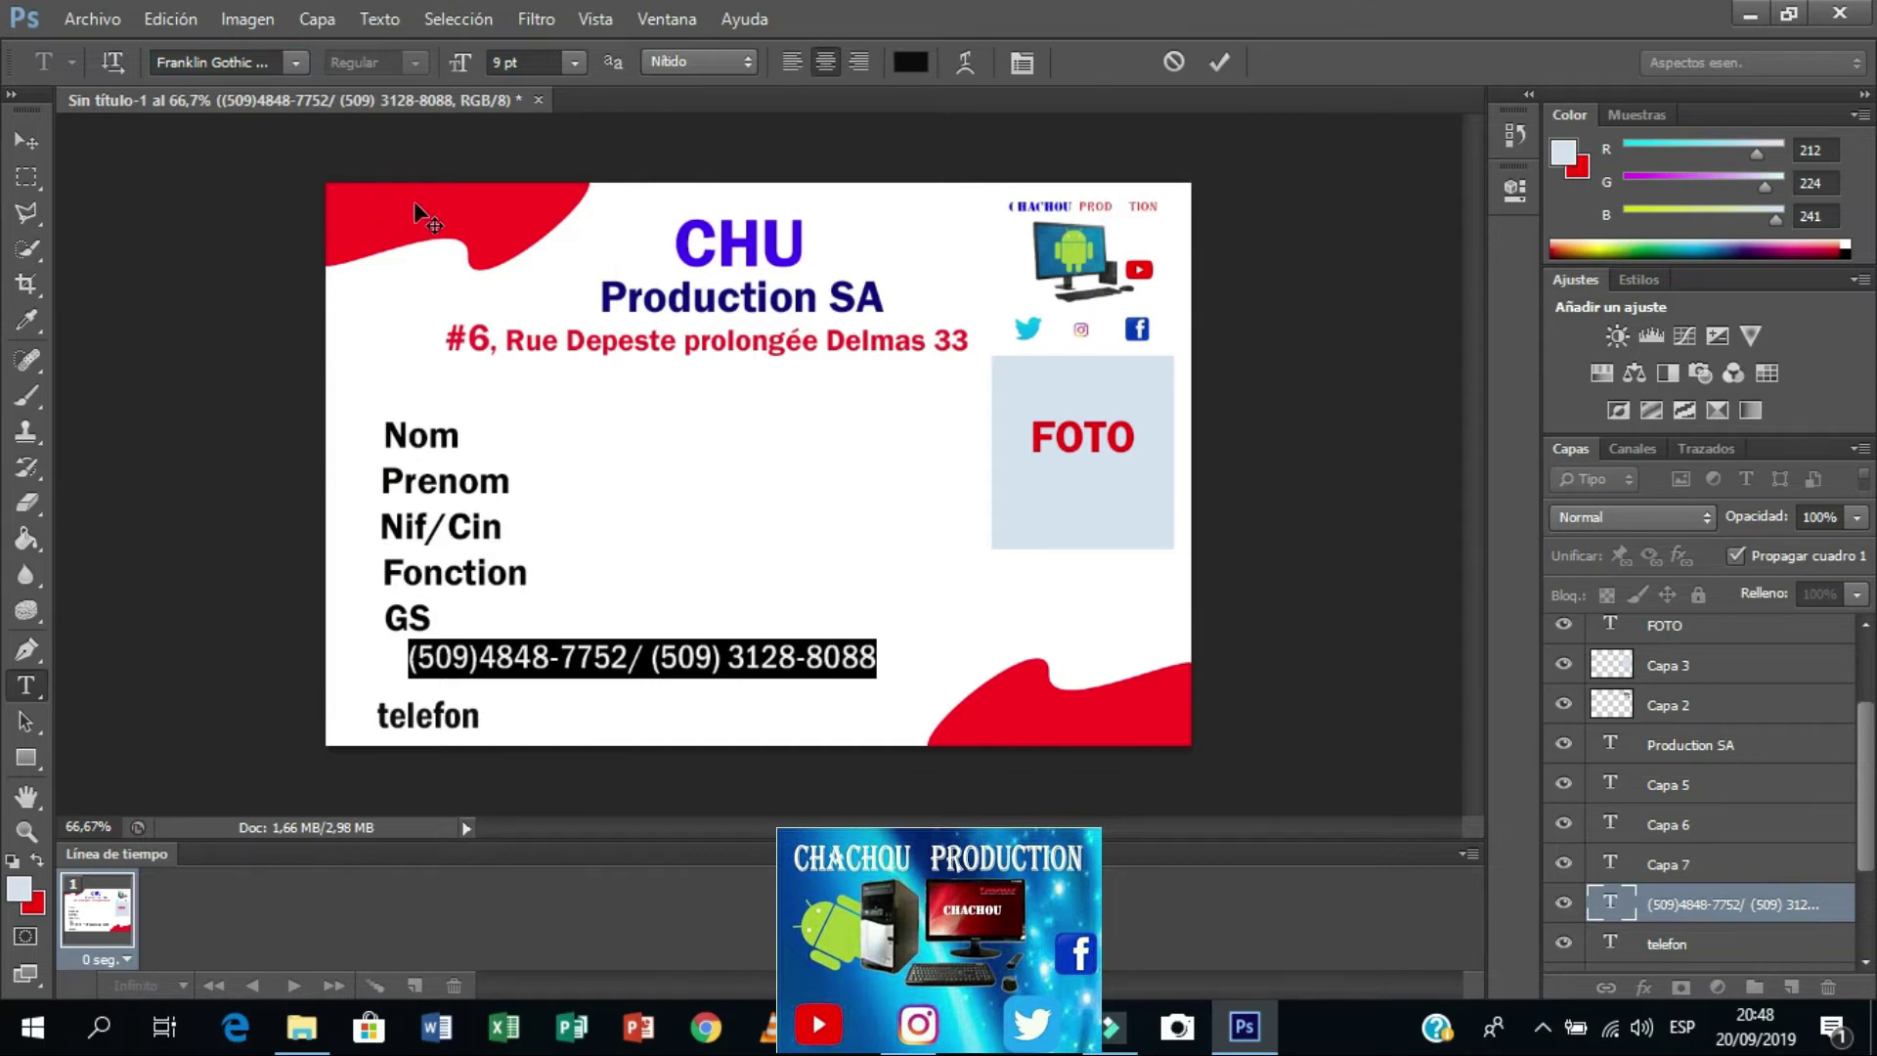
# Step: Place the phone numbers beside telefon, nudging them into line
pyautogui.moveTo(586, 666); pyautogui.dragTo(668, 728)
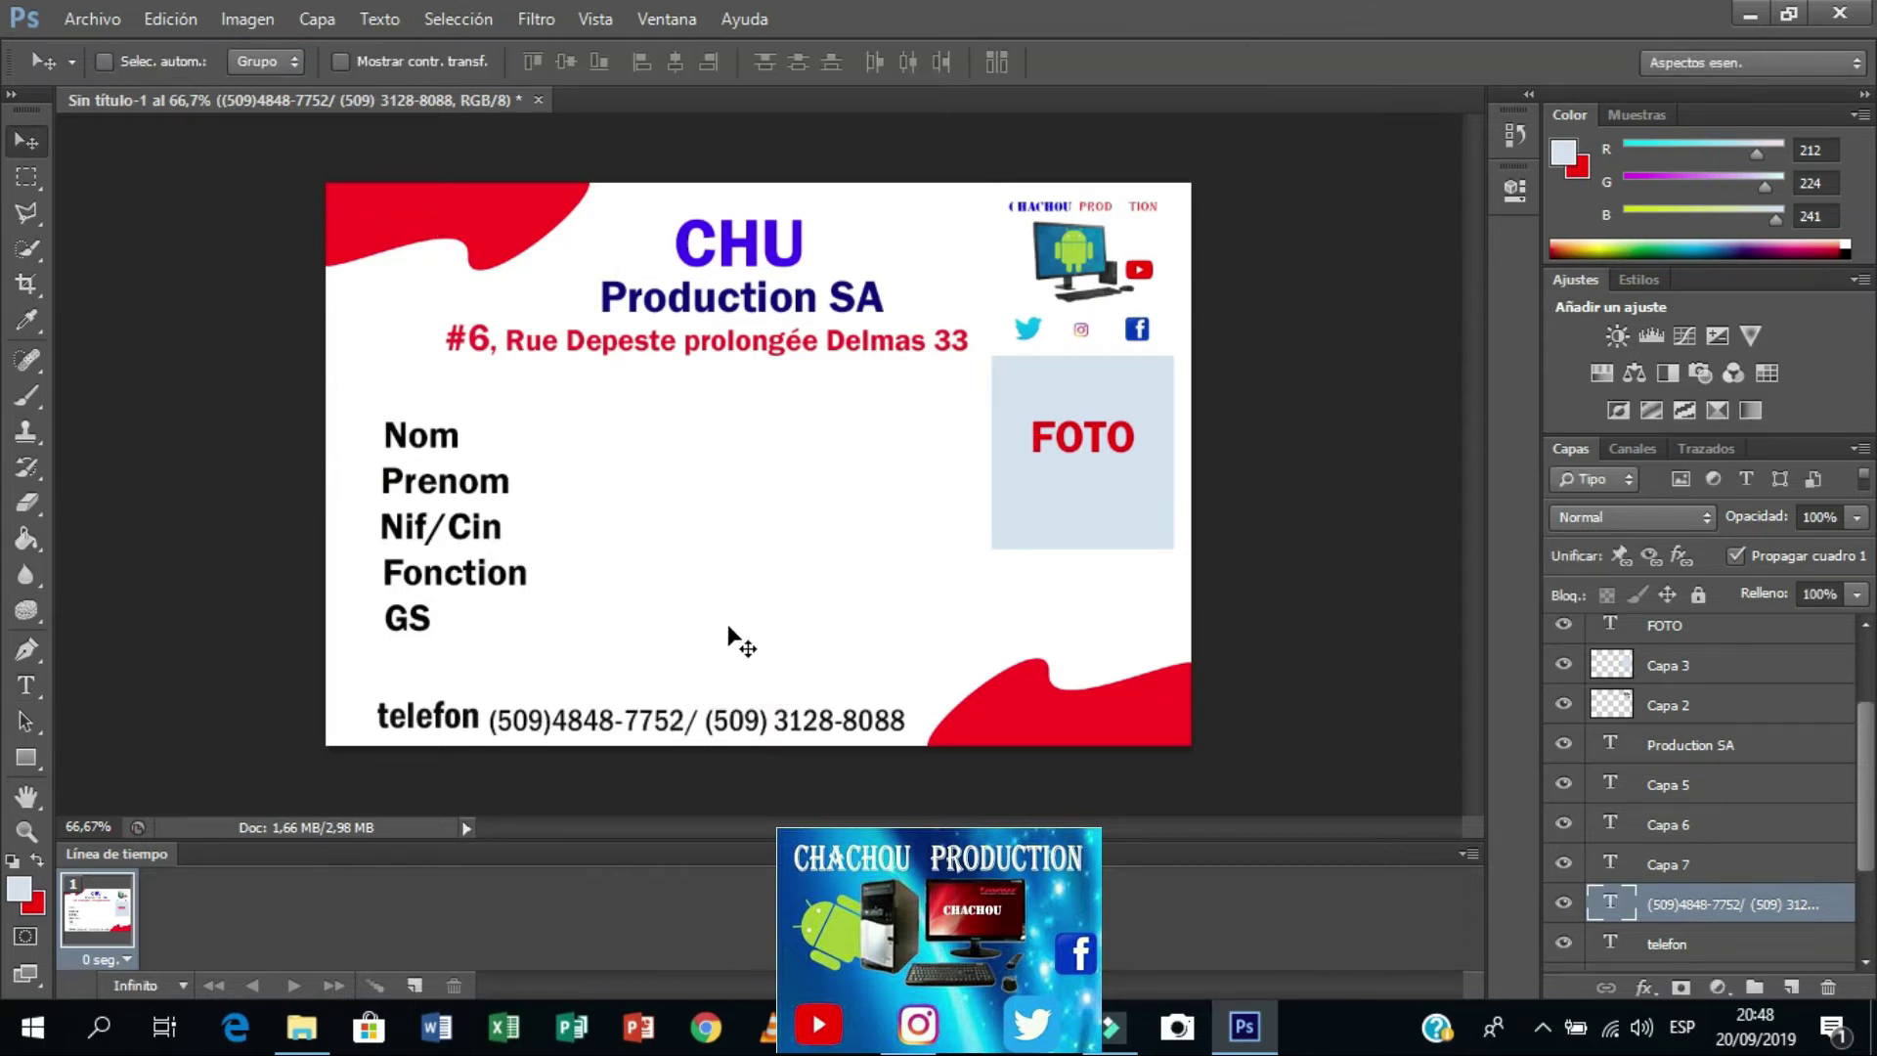
pyautogui.press('Up')
pyautogui.press('Up')
pyautogui.press('Up')
pyautogui.press('Up')
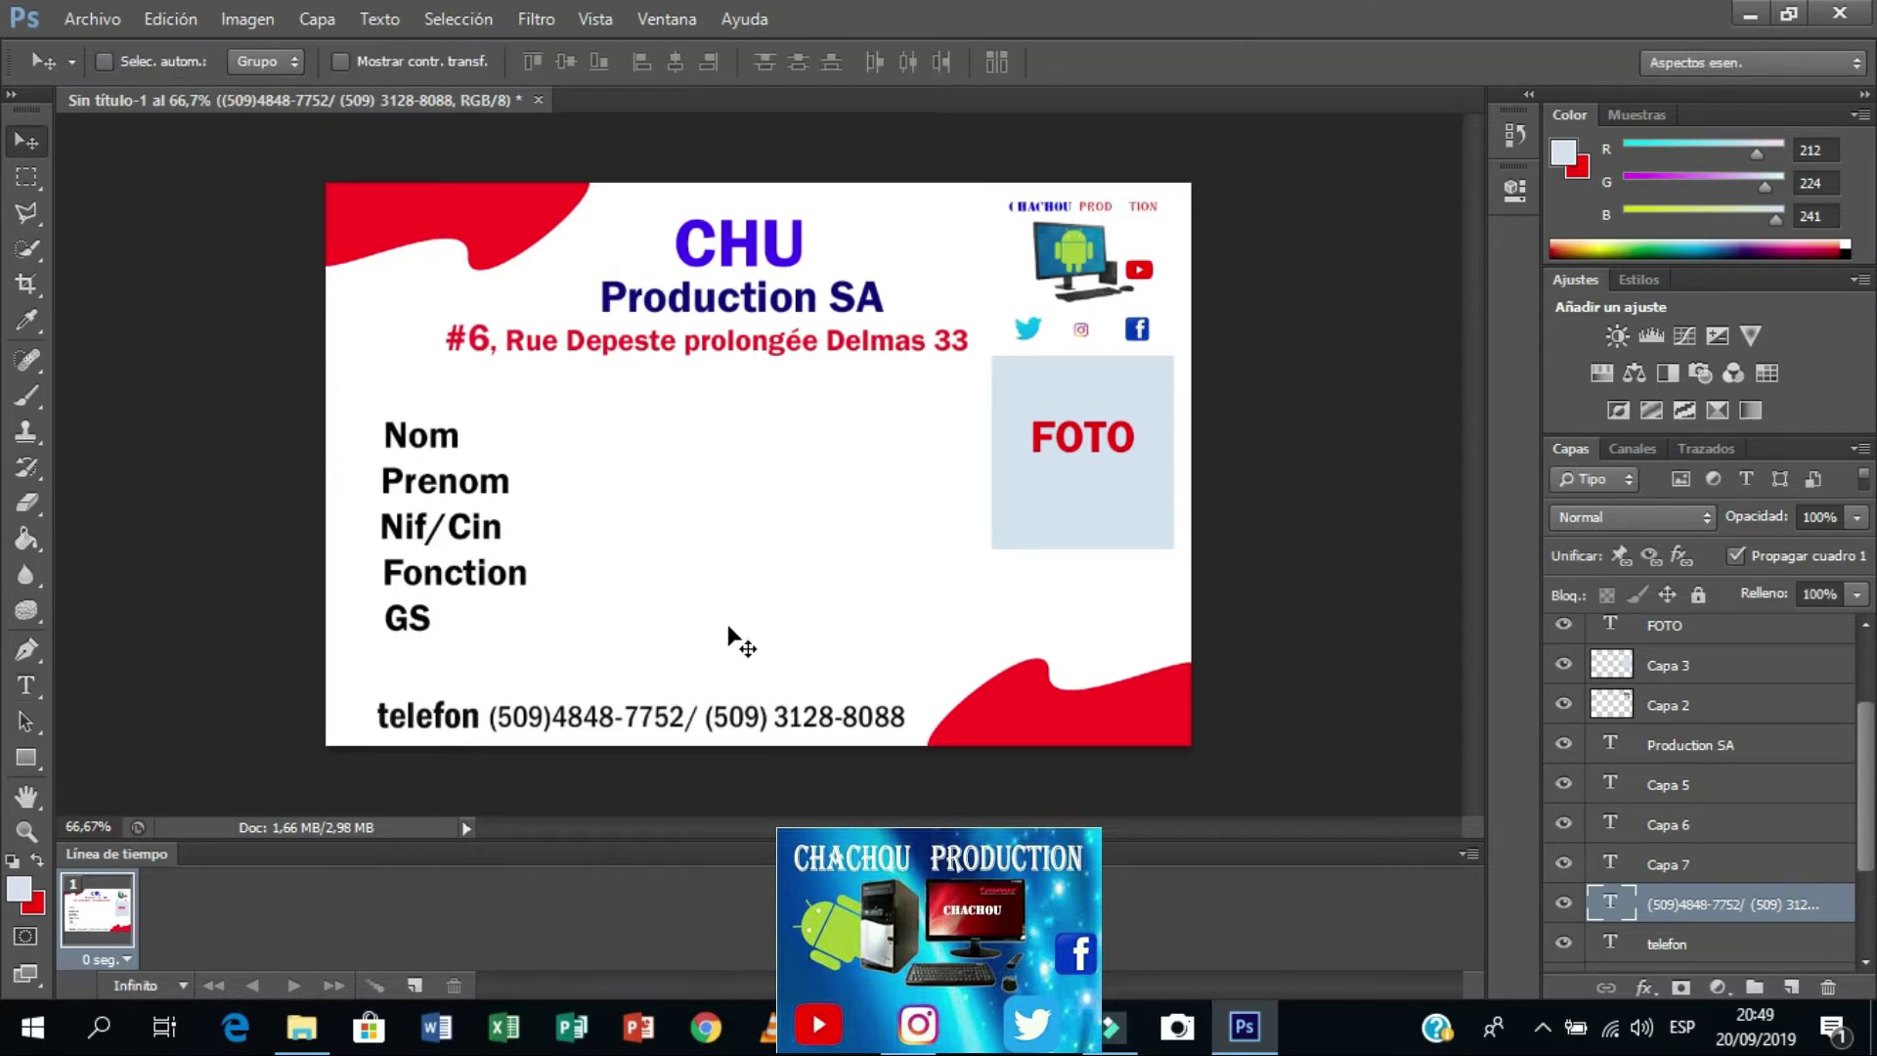
pyautogui.press('Down')
pyautogui.press('Down')
pyautogui.press('Down')
pyautogui.press('Down')
pyautogui.press('Down')
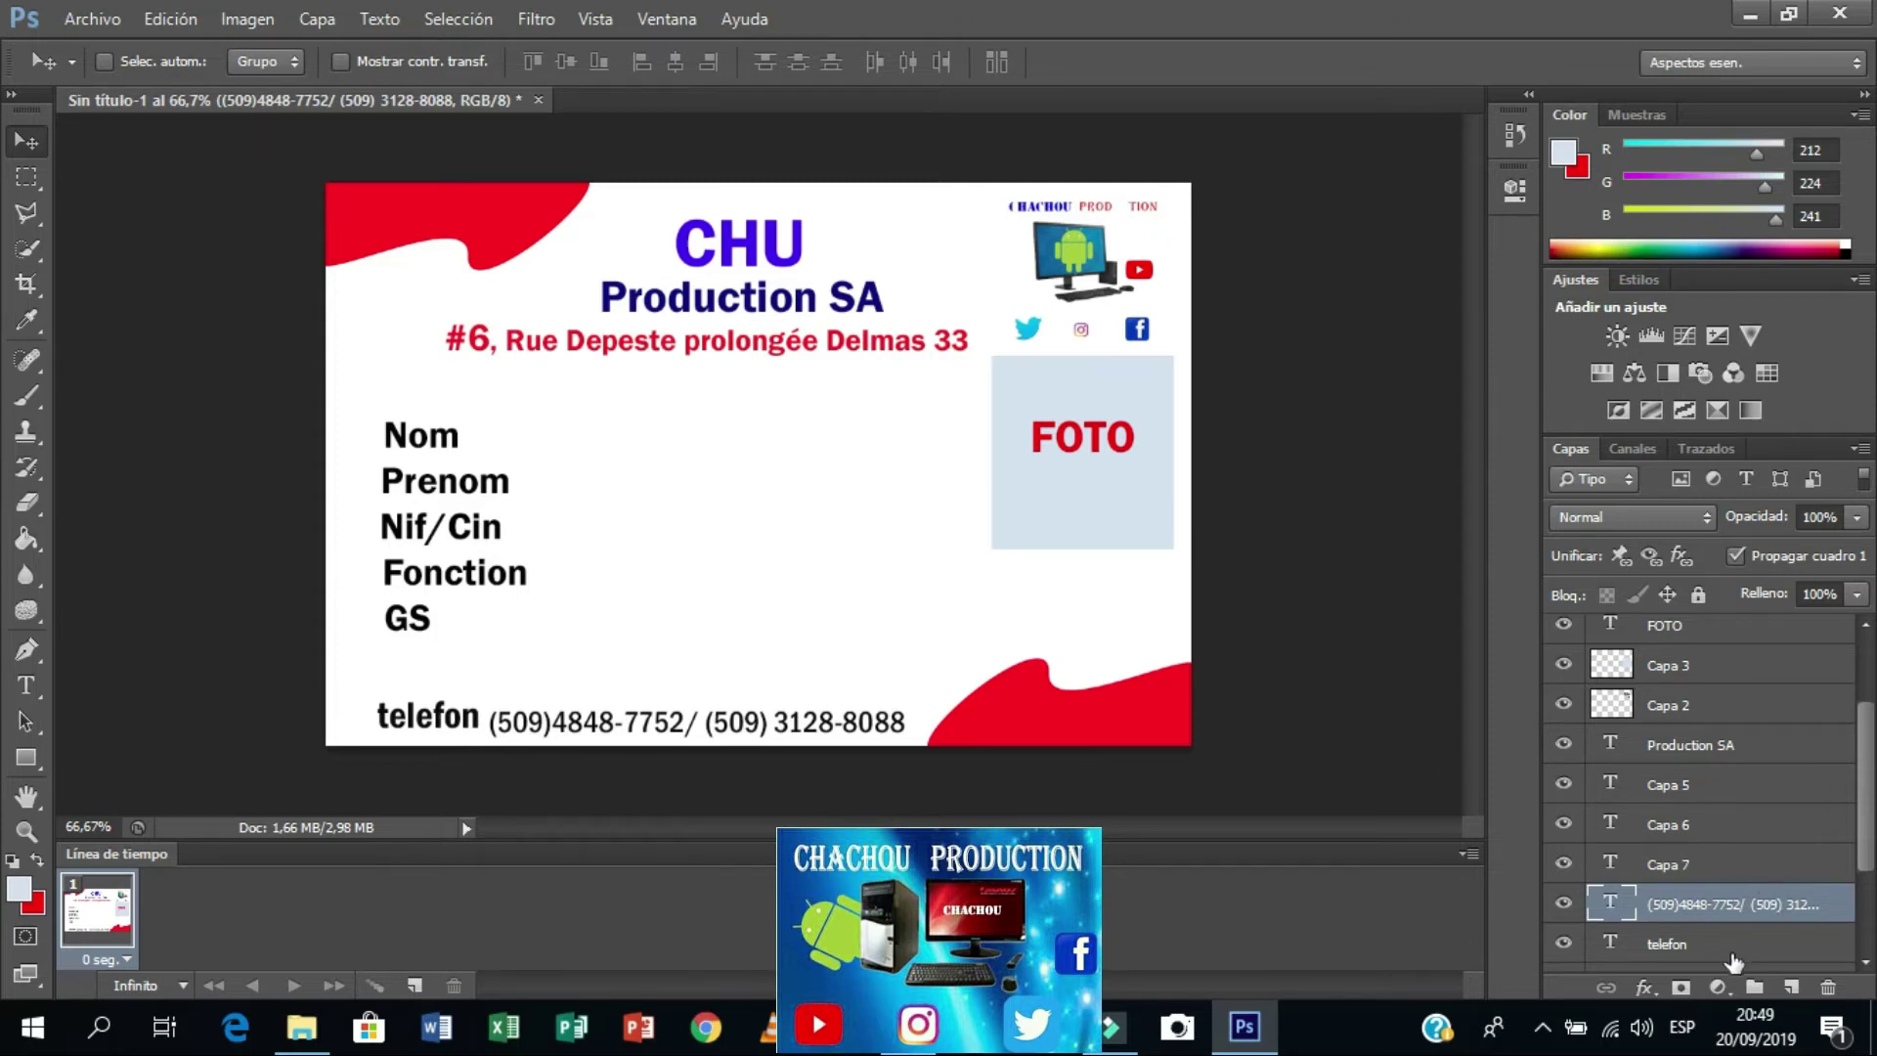
# Step: Beside Nom, type the person's surname, first name and ID number on separate lines
pyautogui.click(1732, 958)
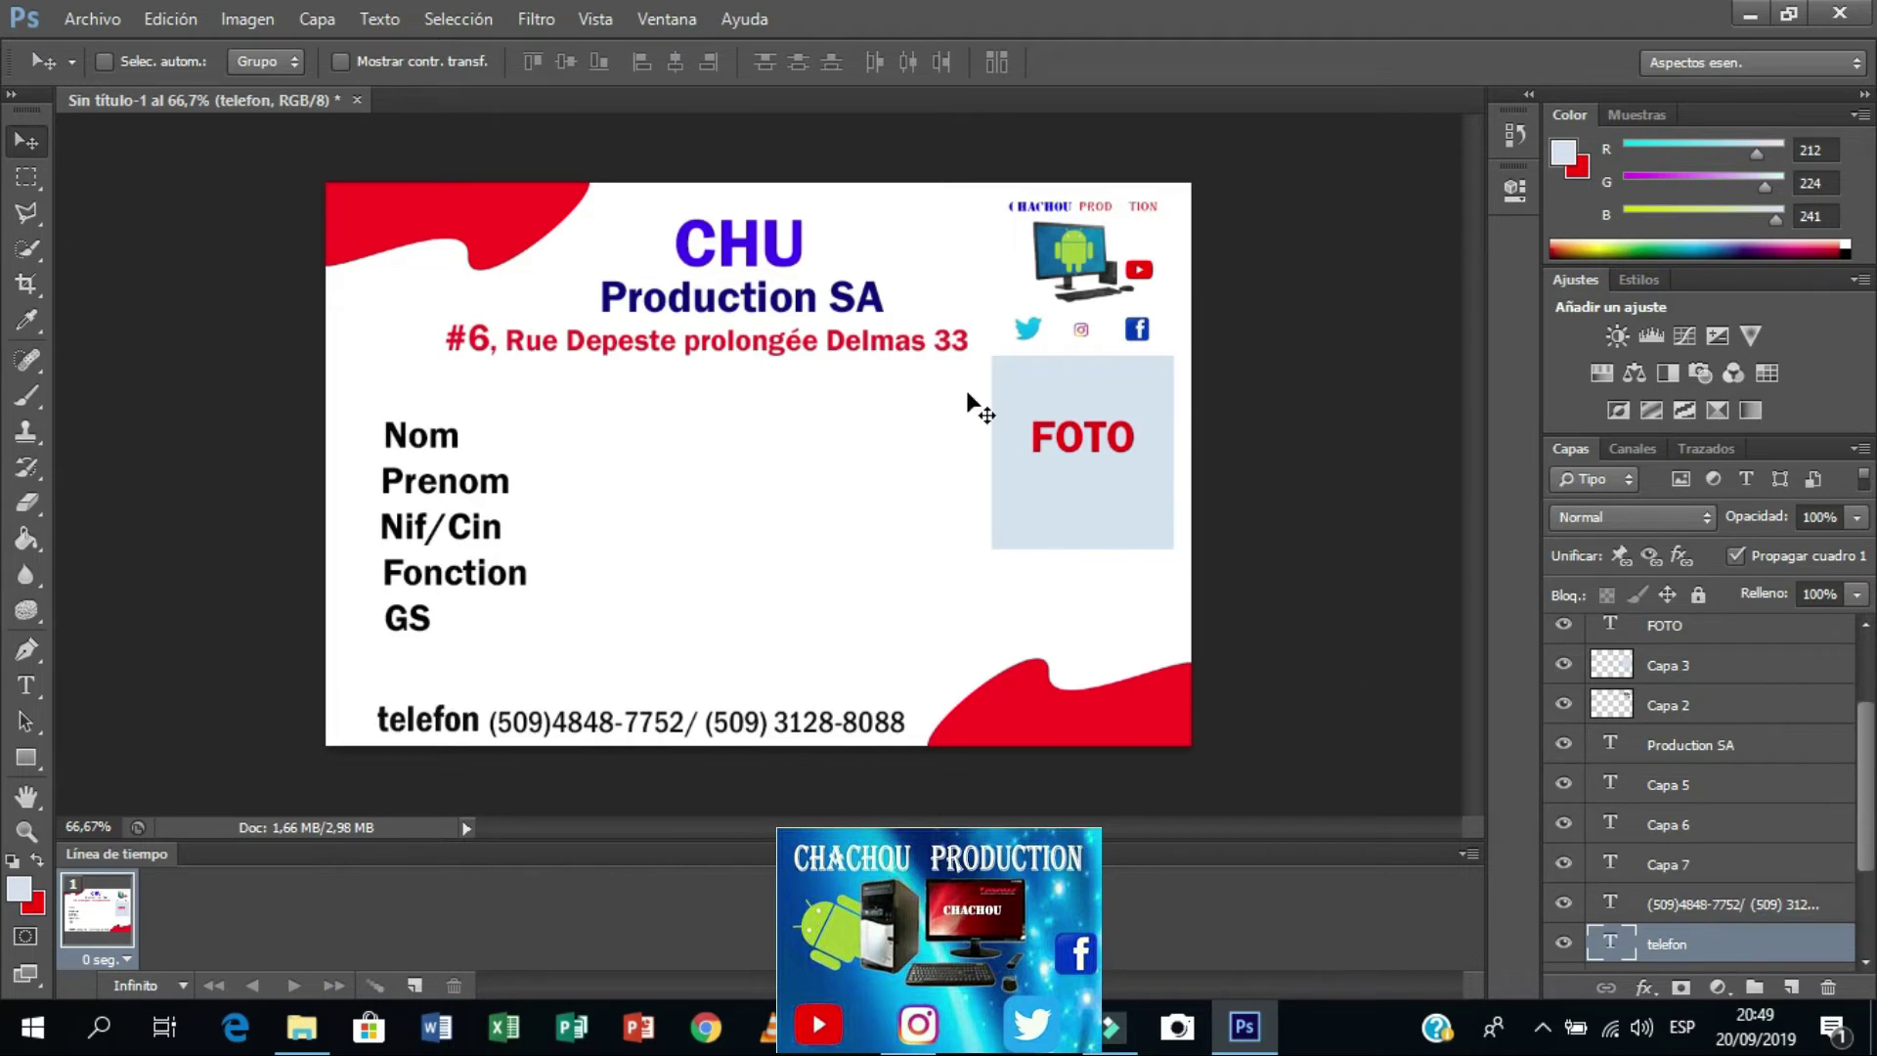
pyautogui.click(37, 679)
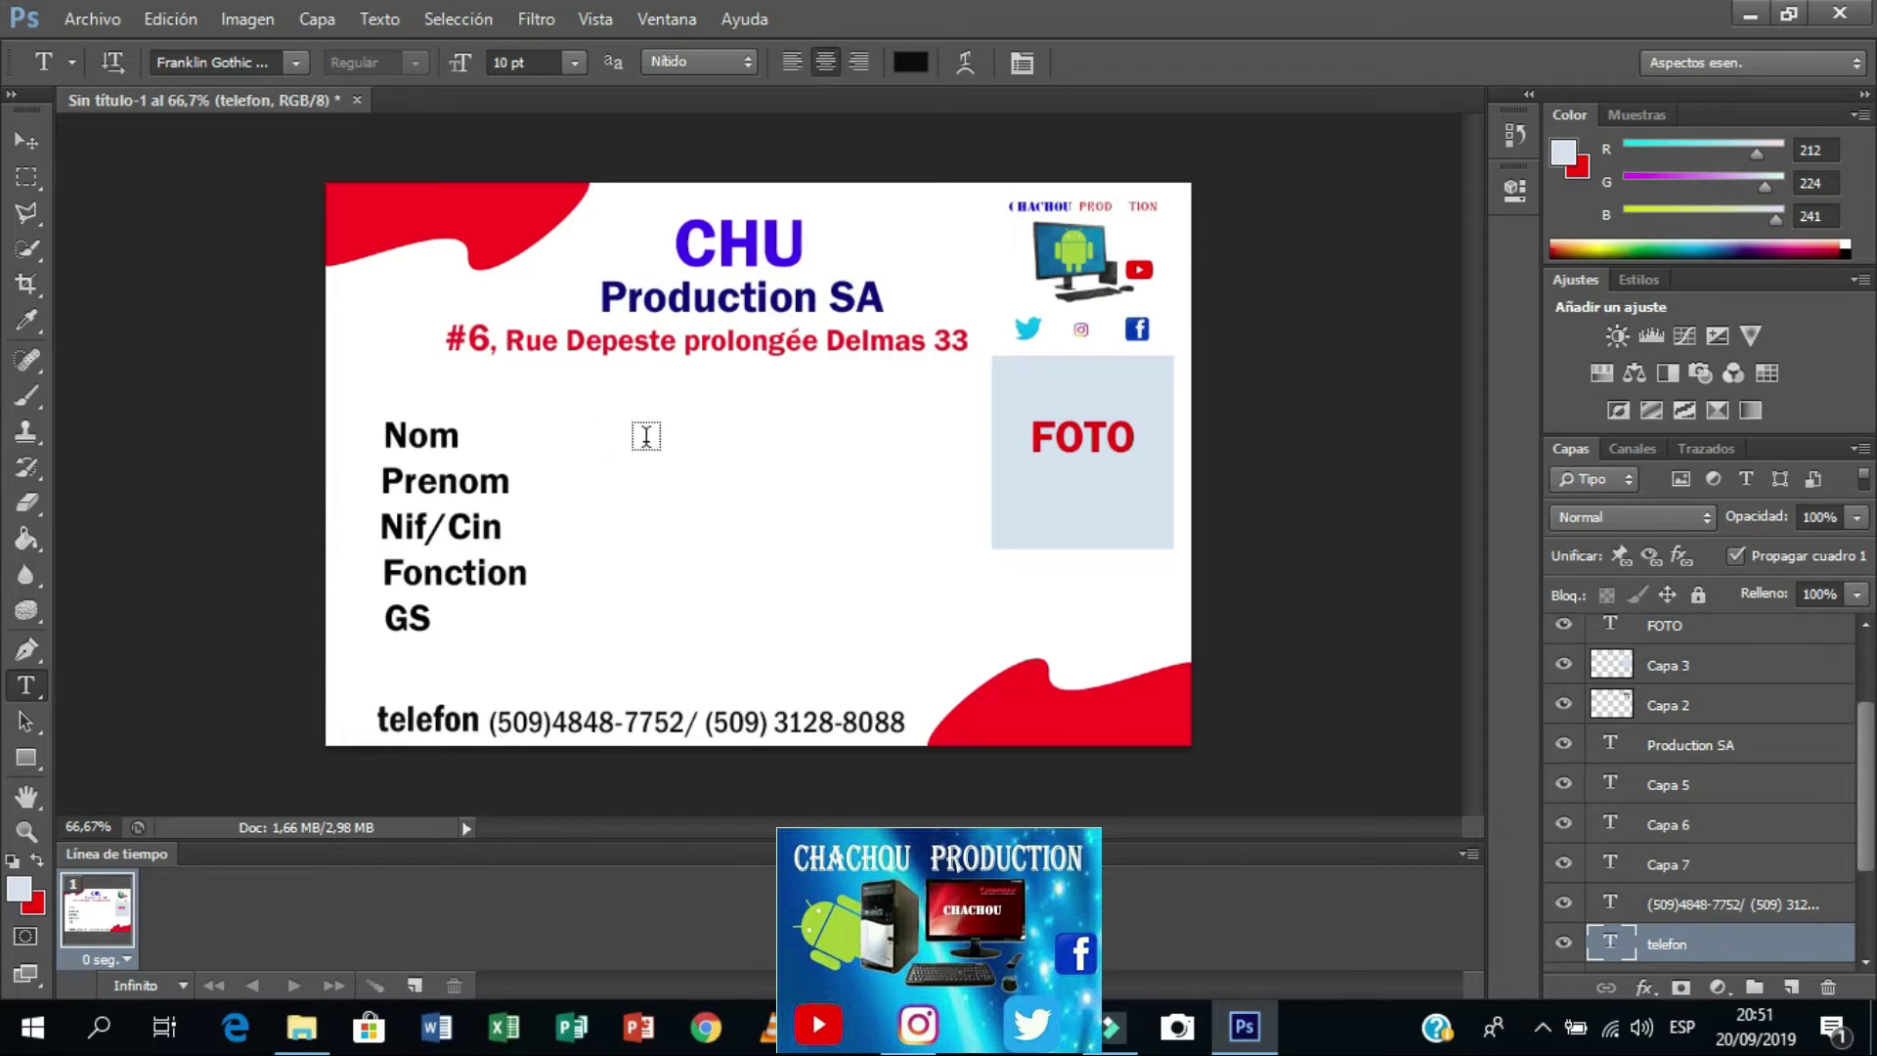
pyautogui.click(715, 451)
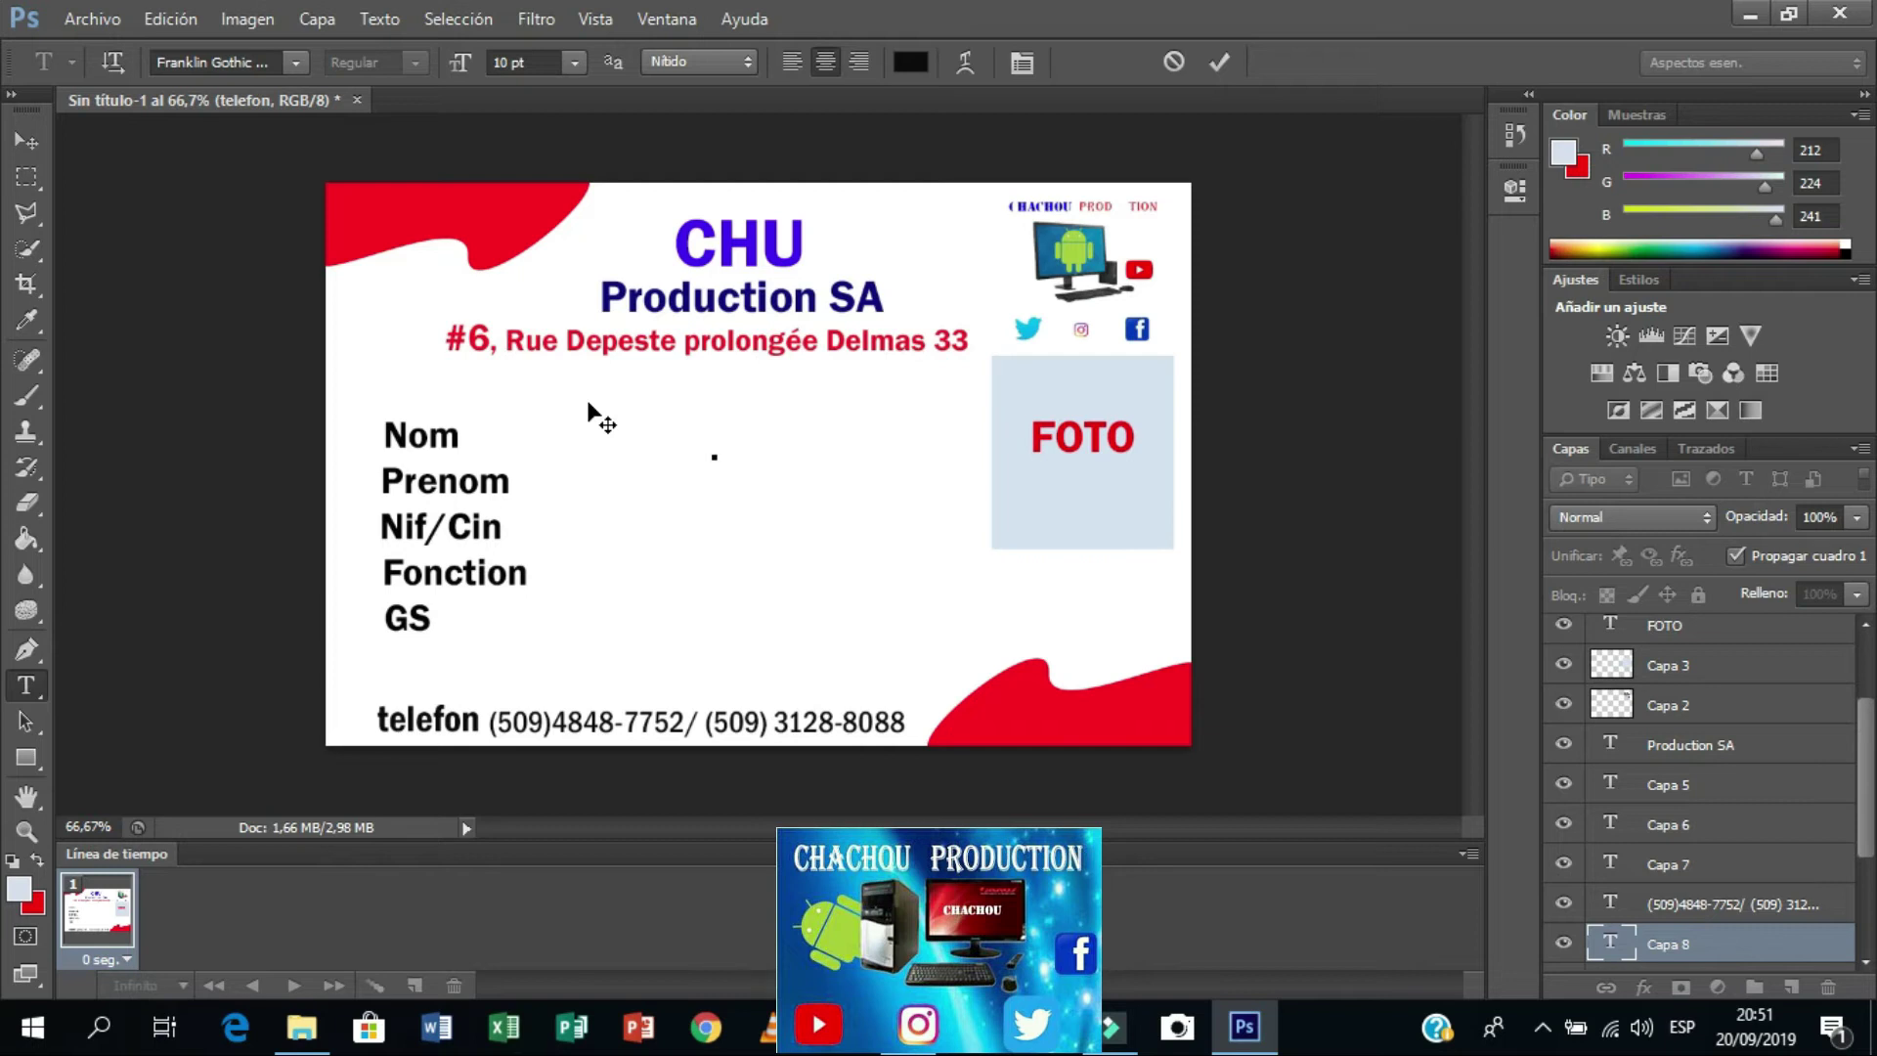
pyautogui.write('AUGUSTE')
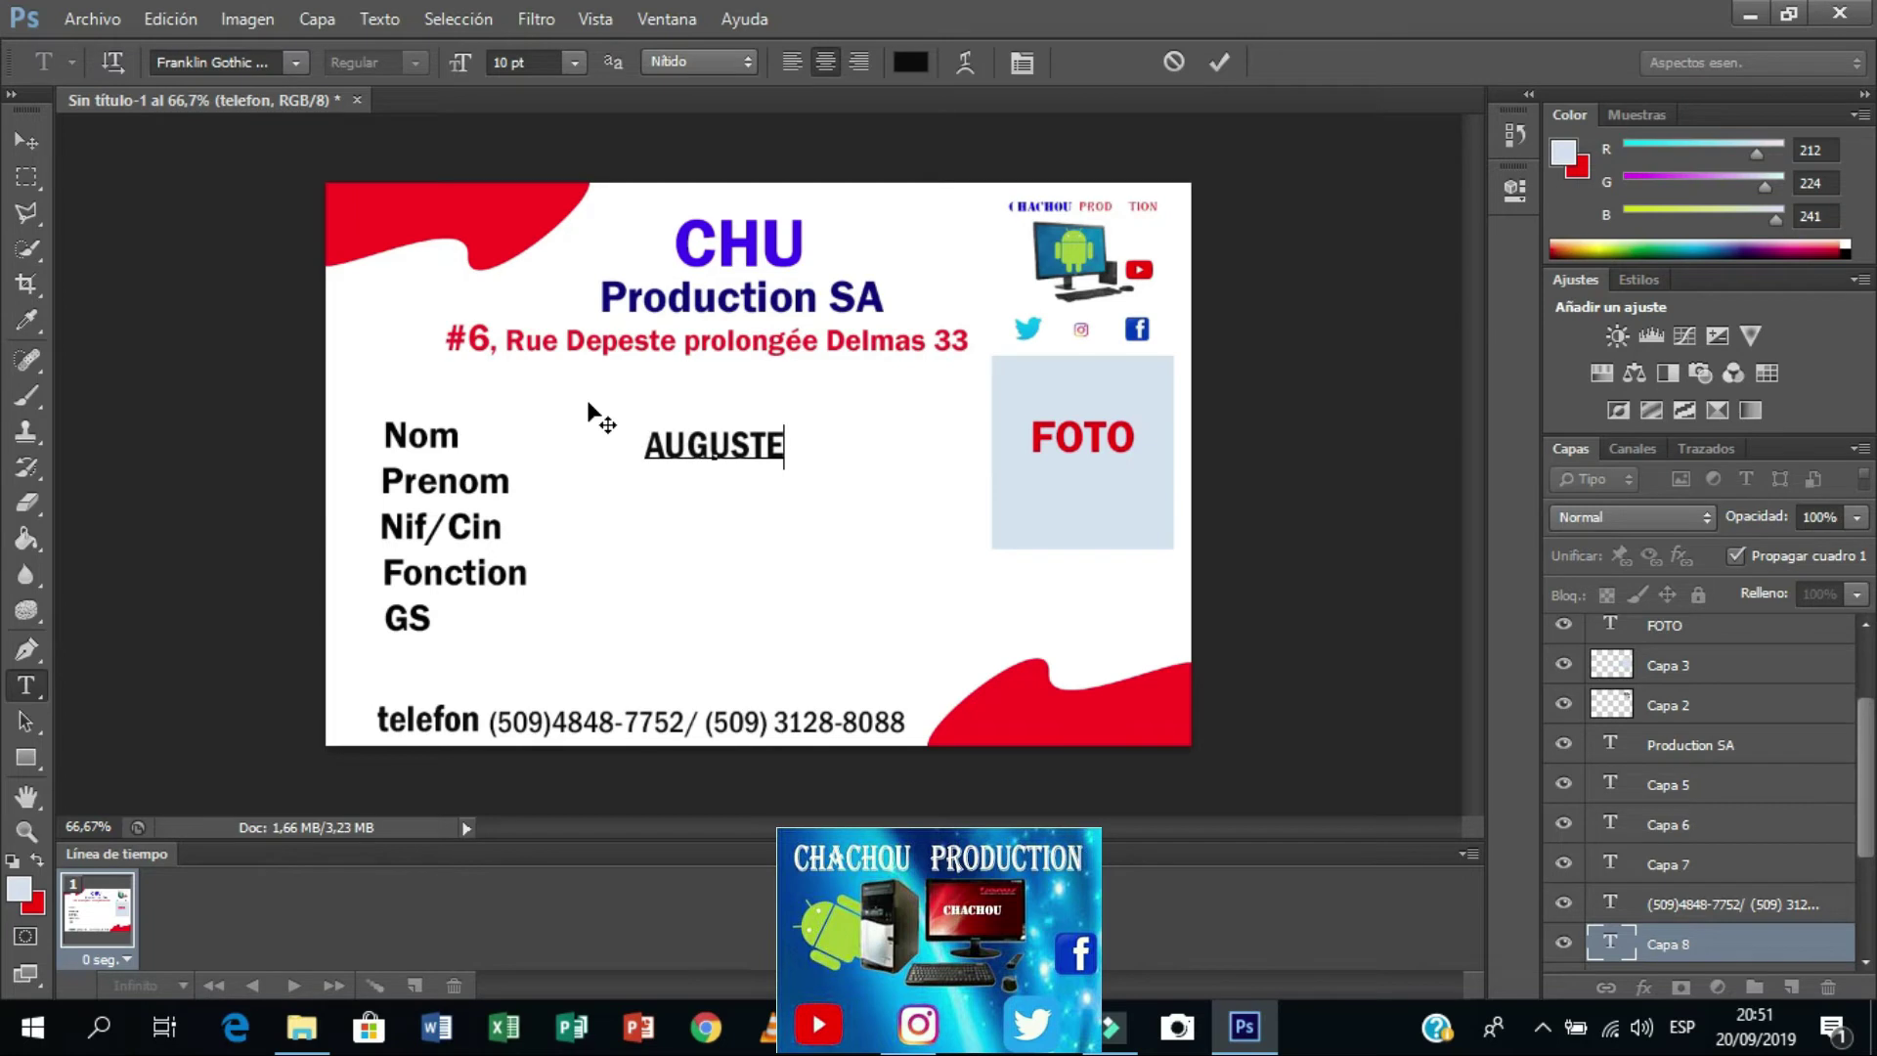
pyautogui.press('Return')
pyautogui.write('C')
pyautogui.write('hachou')
pyautogui.press('Return')
pyautogui.write('006-345-8576')
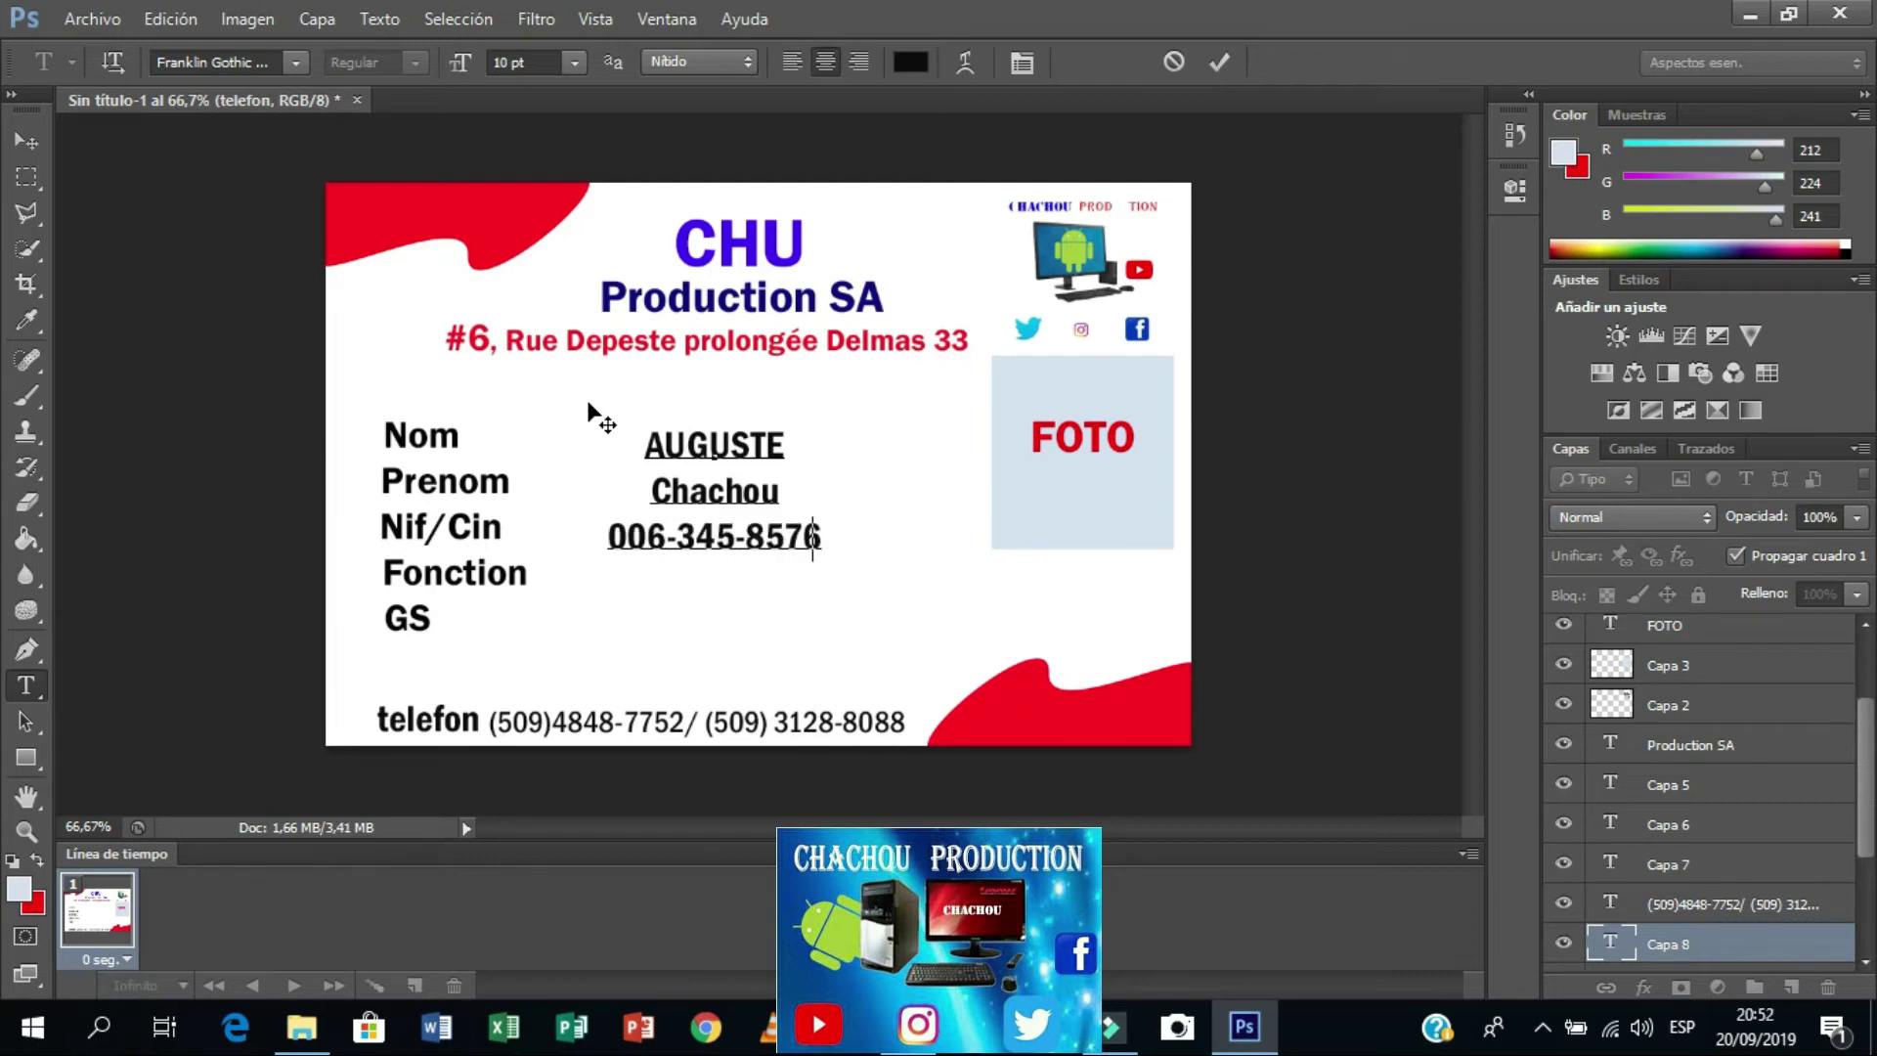
pyautogui.press('BackSpace')
pyautogui.write('-5')
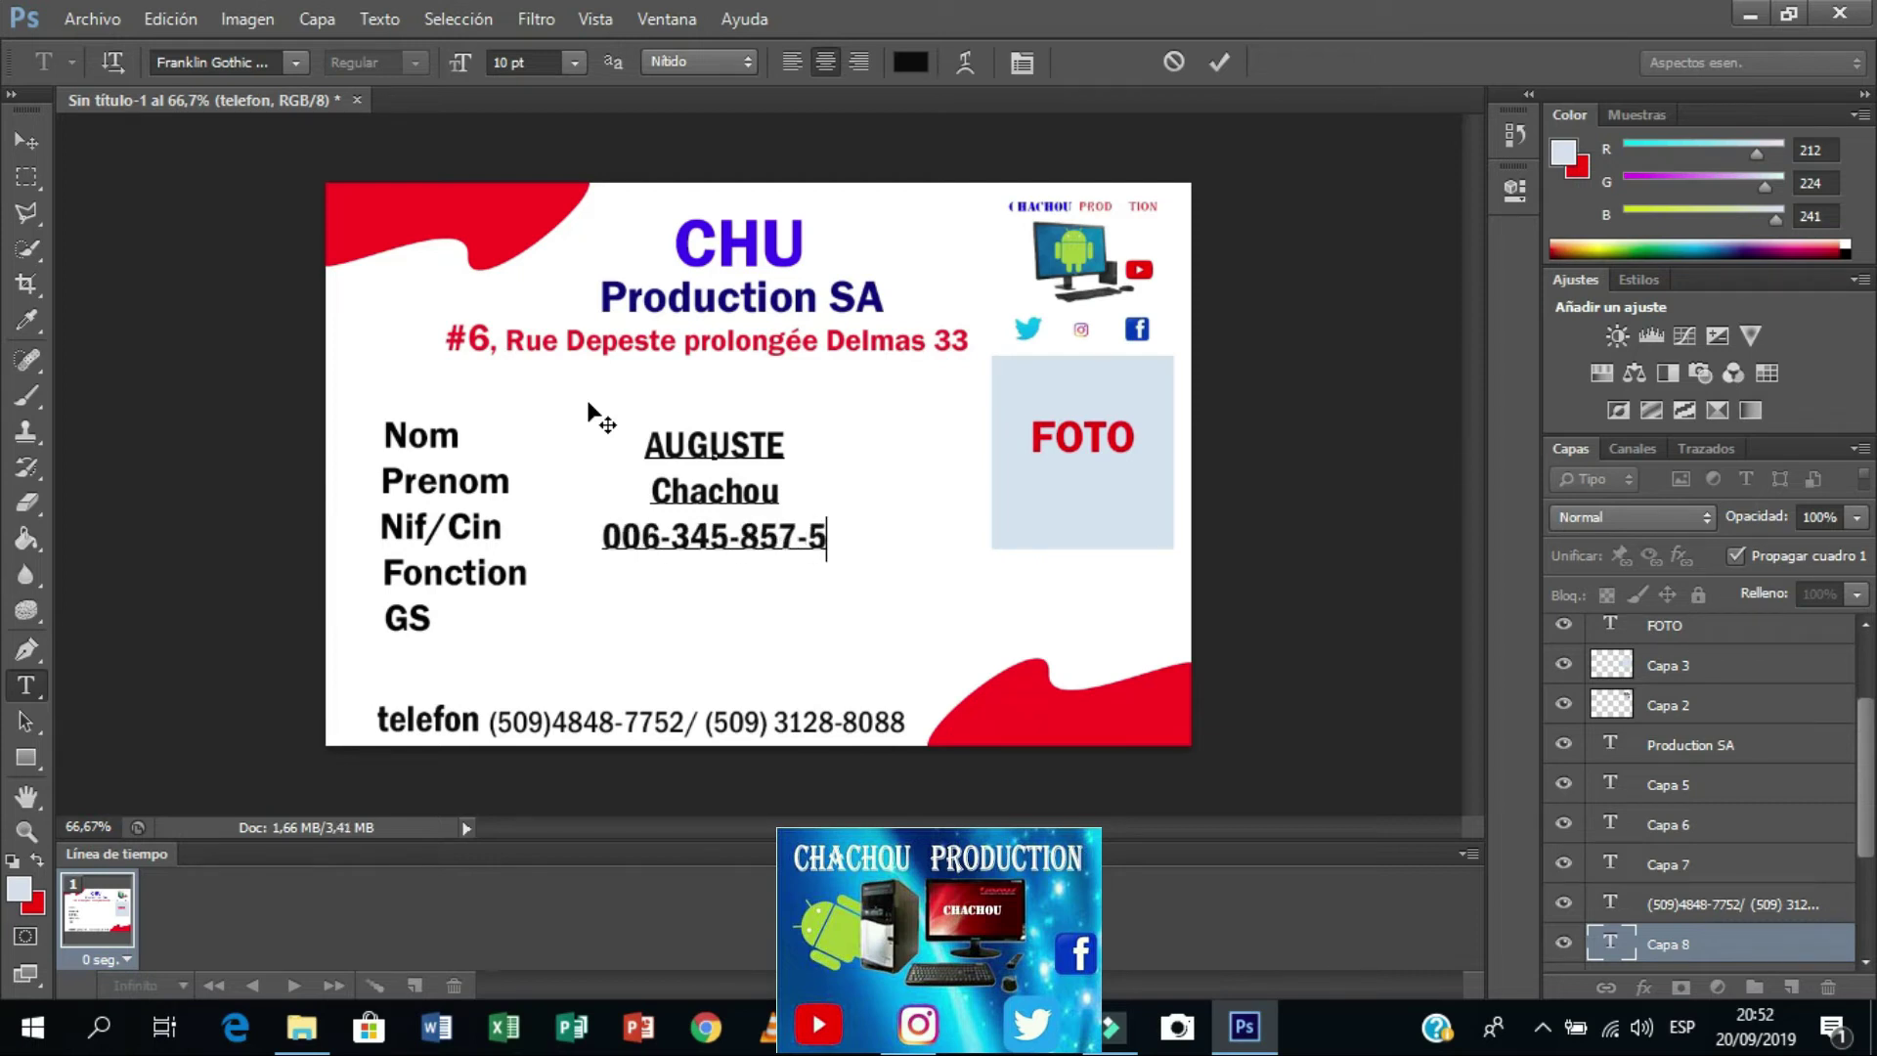
# Step: Add PDG and 0+ lines, then select the value lines for restyling
pyautogui.press('Return')
pyautogui.write('PDG')
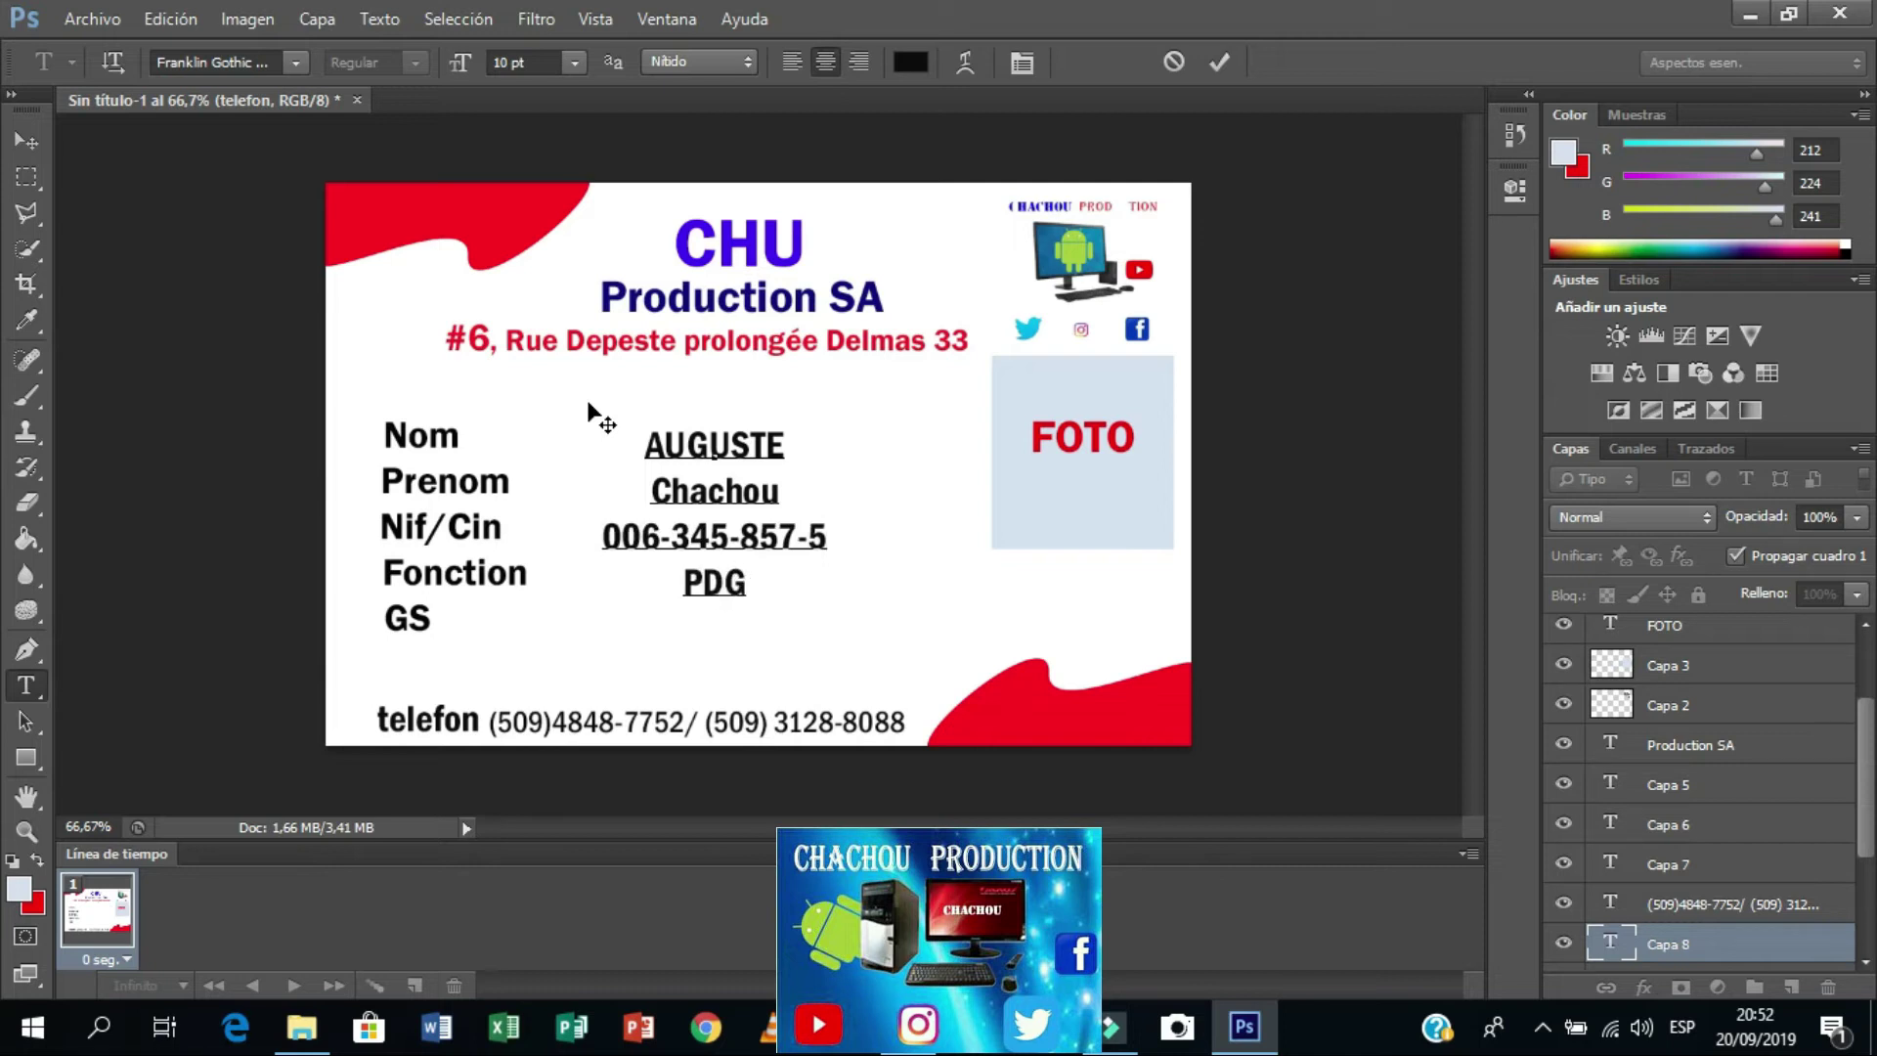
pyautogui.press('Return')
pyautogui.write('0+')
pyautogui.click(602, 537)
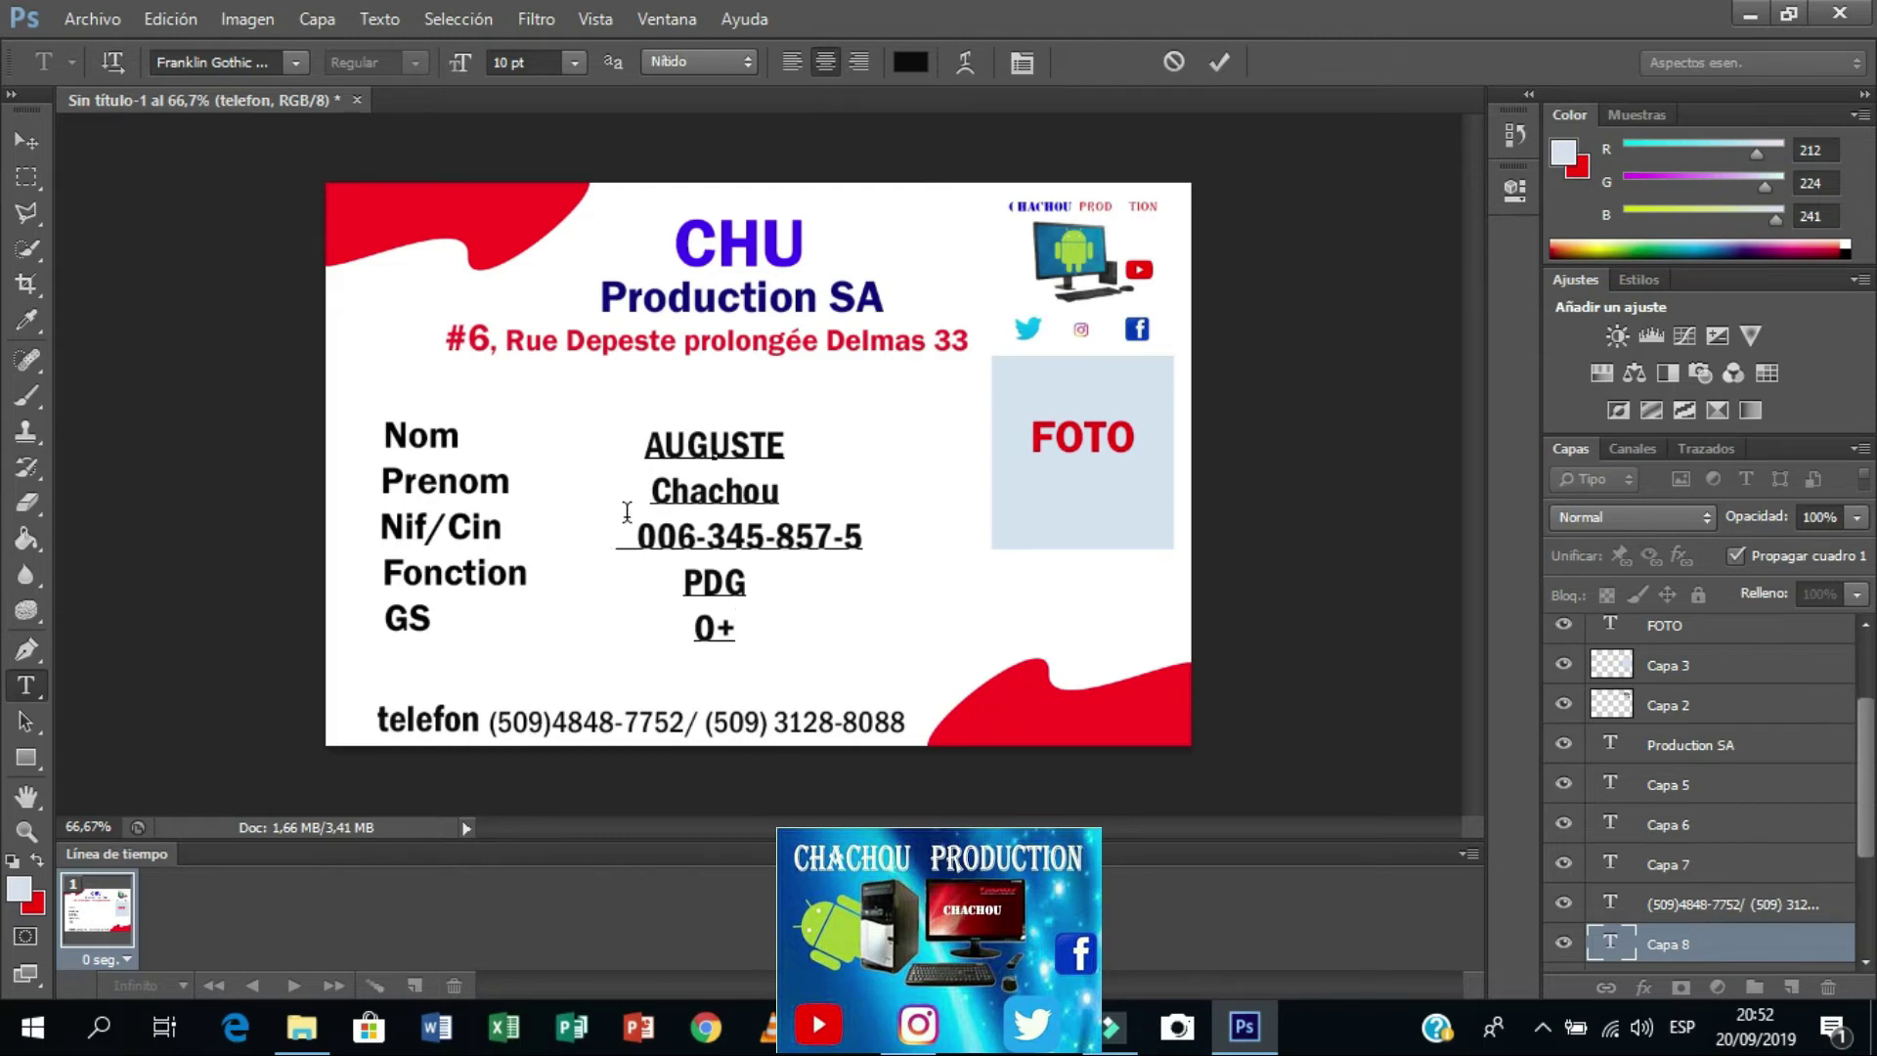
pyautogui.click(751, 626)
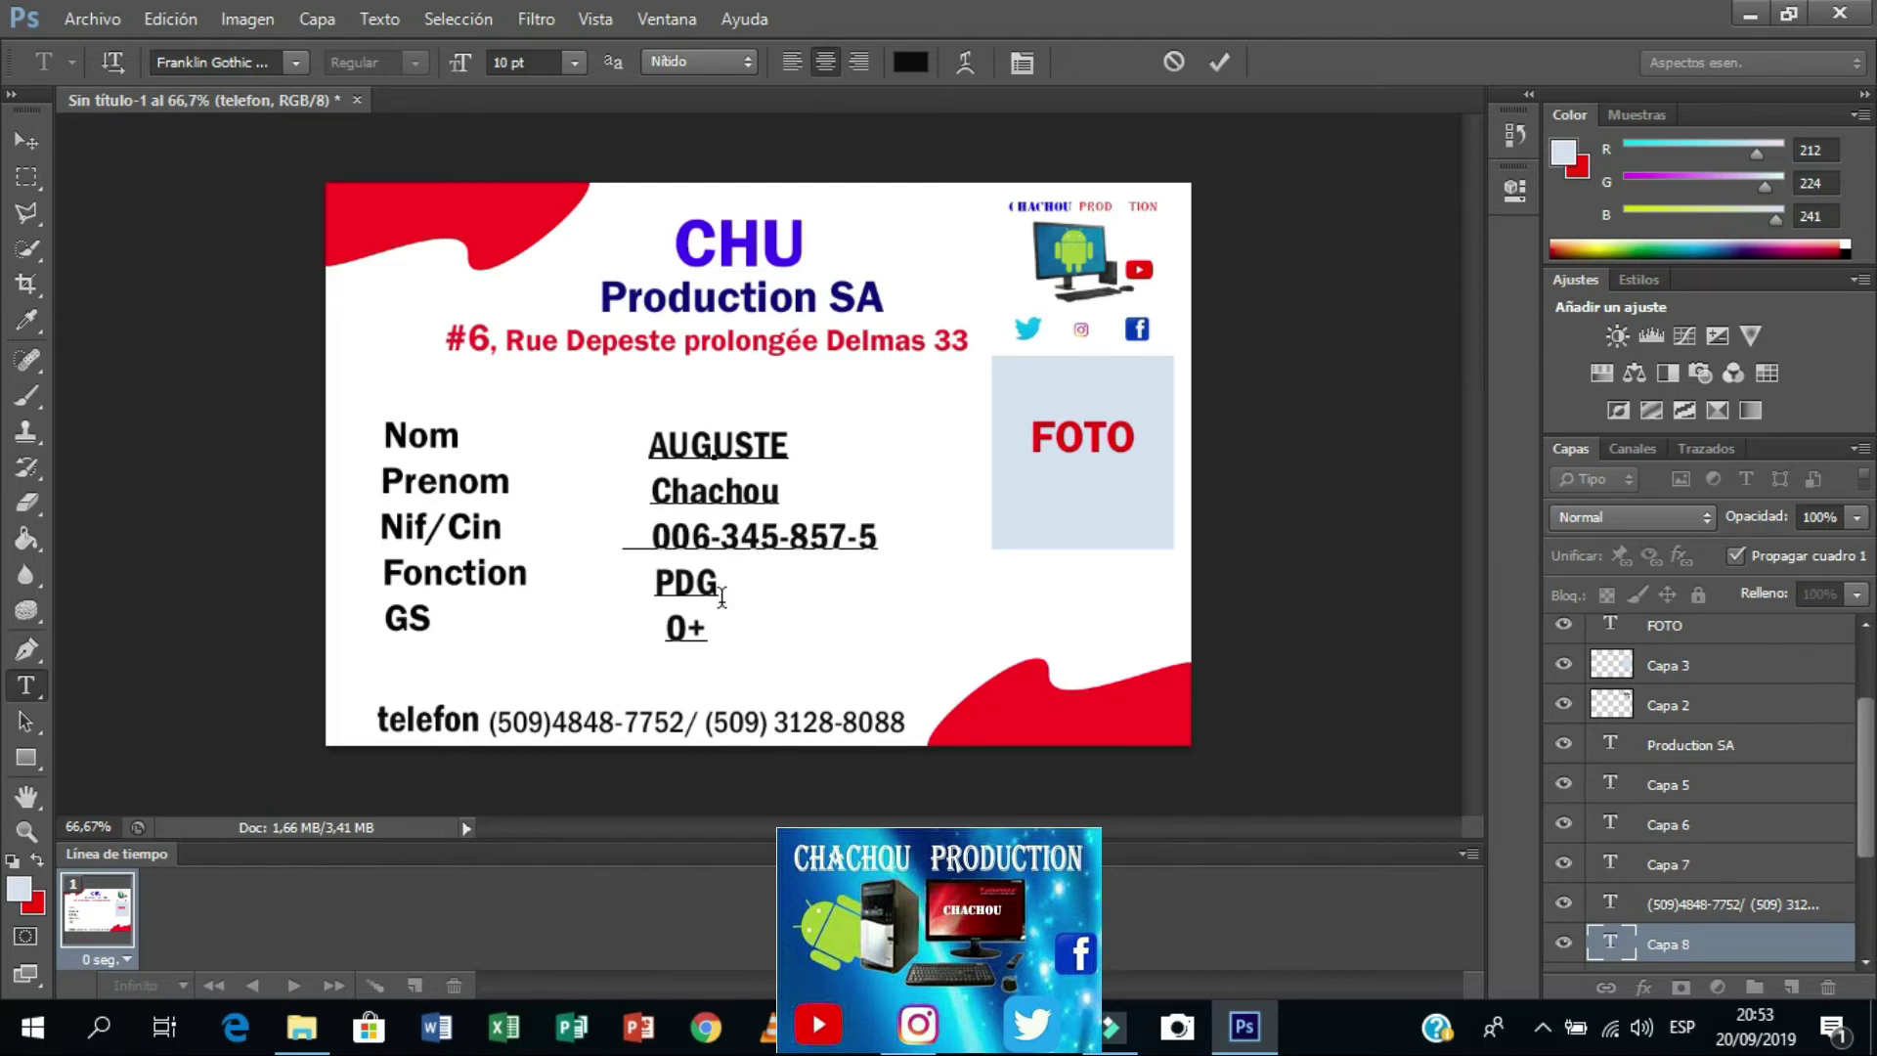
pyautogui.moveTo(706, 630); pyautogui.dragTo(653, 427)
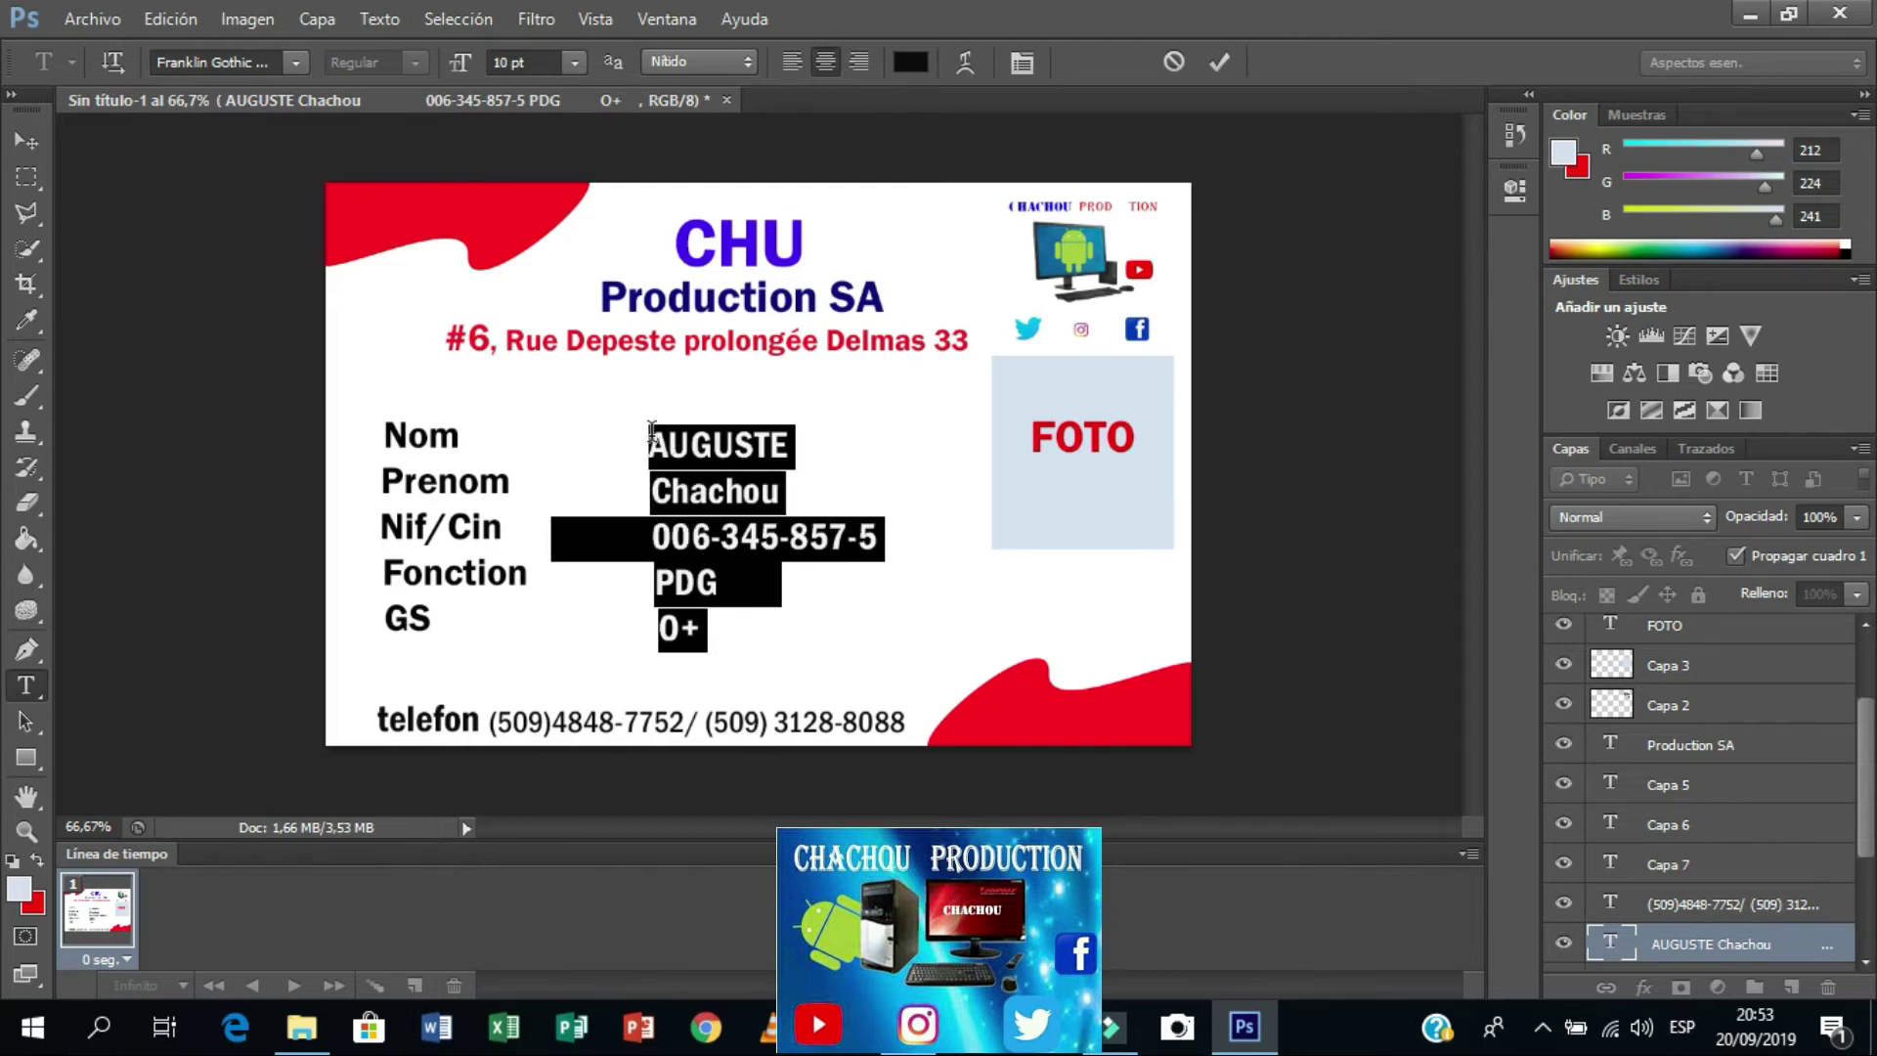
# Step: Set the value lines in Franklin Gothic Medium with a dark near-black colour
pyautogui.click(293, 63)
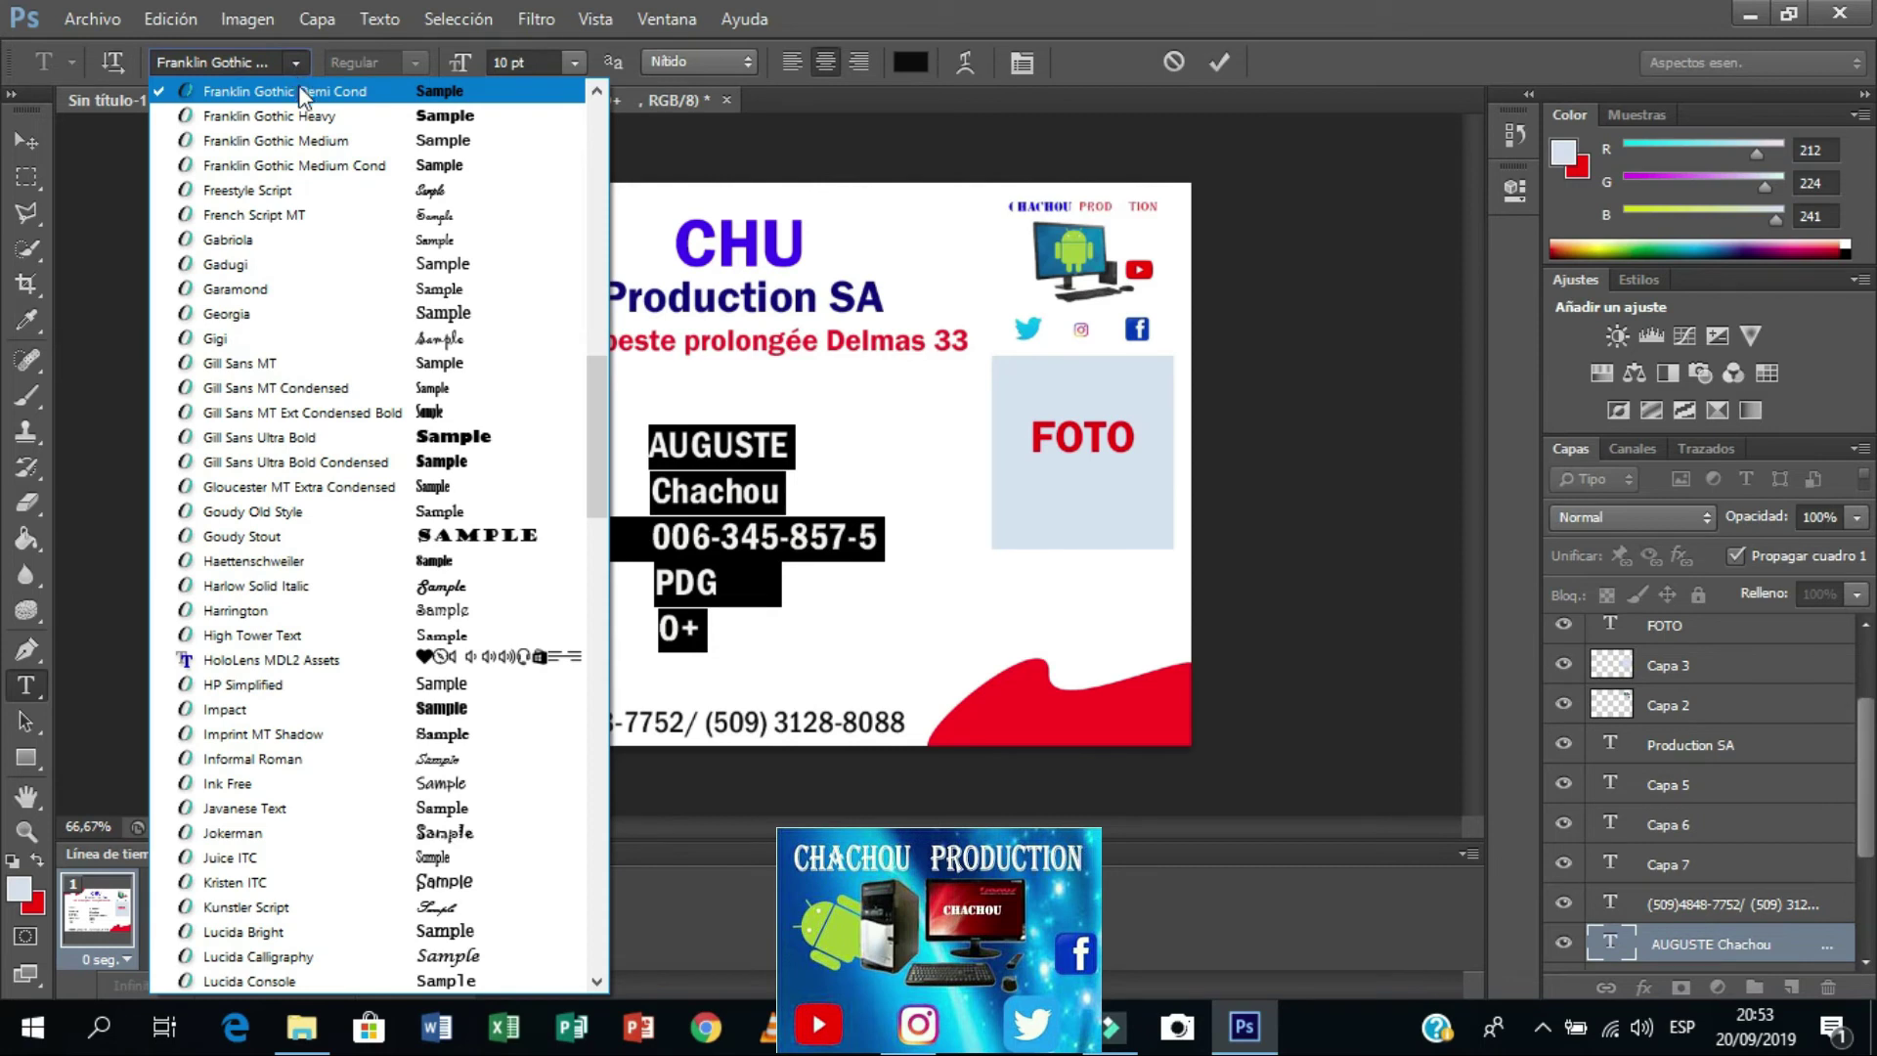
pyautogui.click(323, 144)
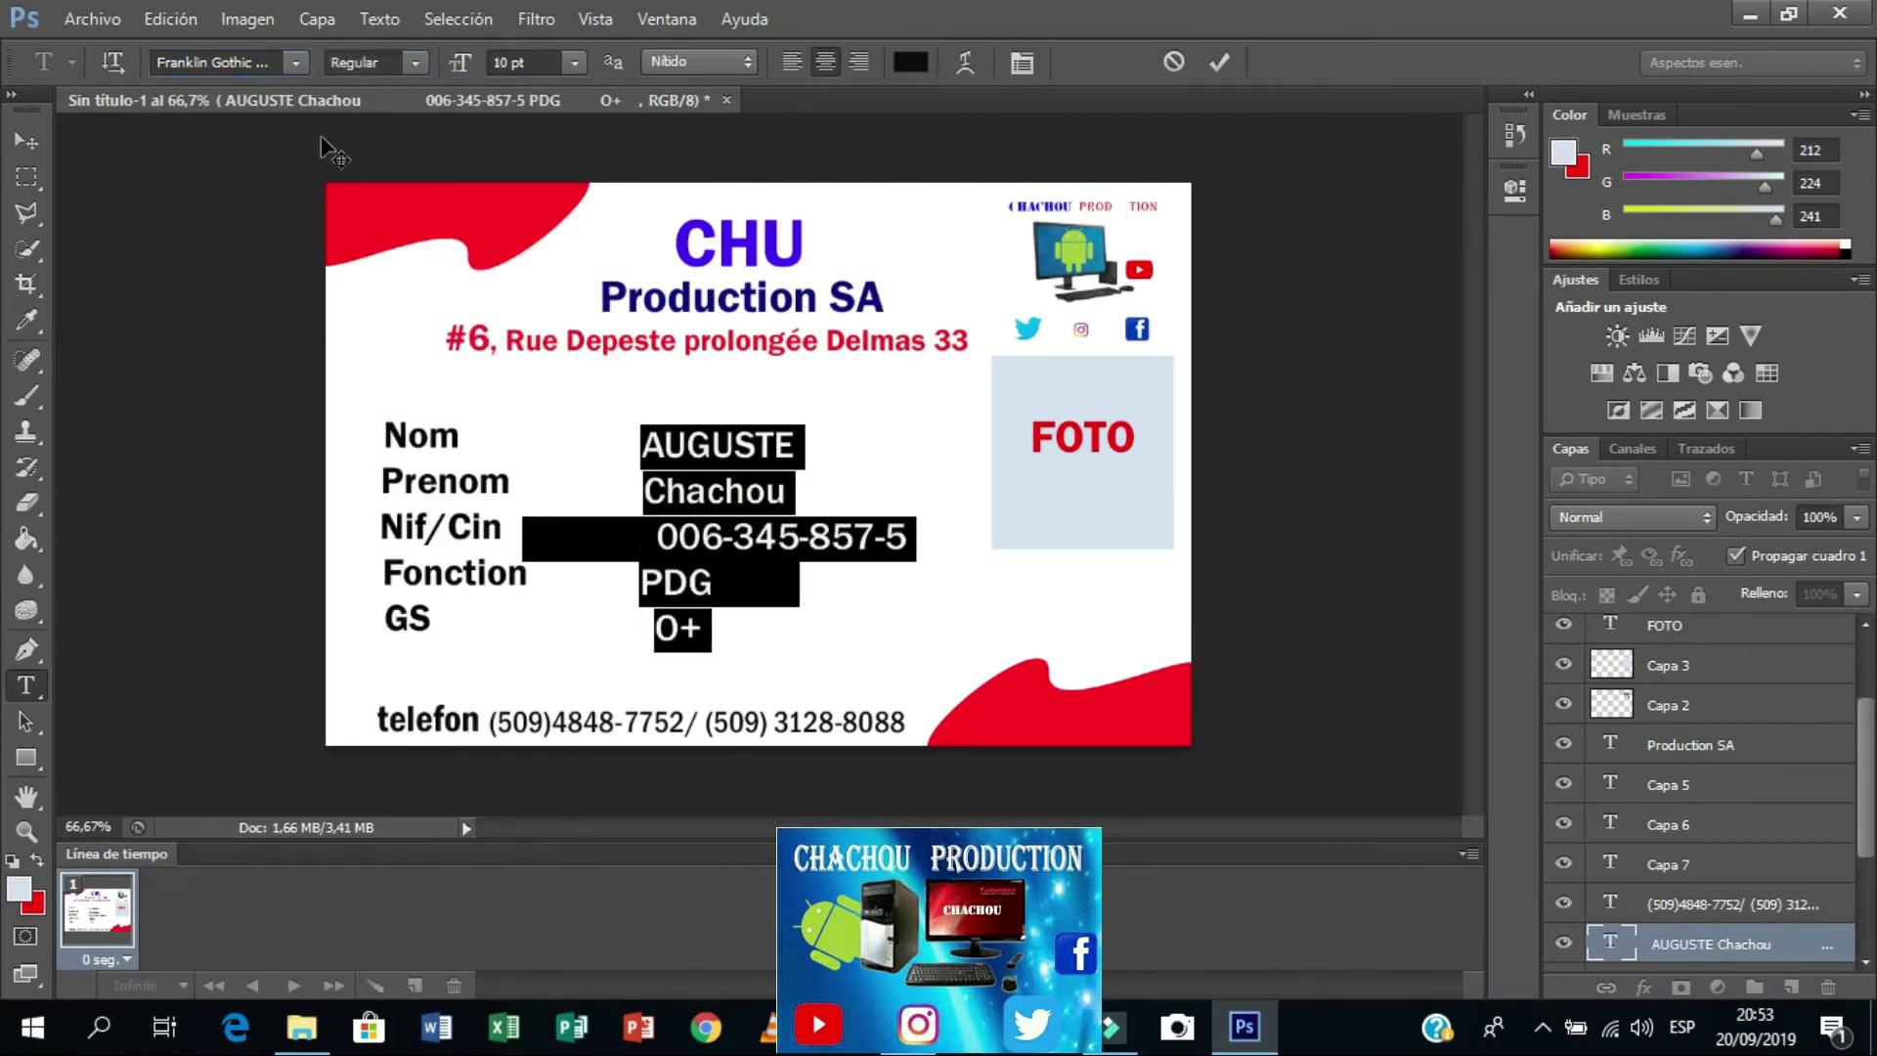
pyautogui.click(910, 61)
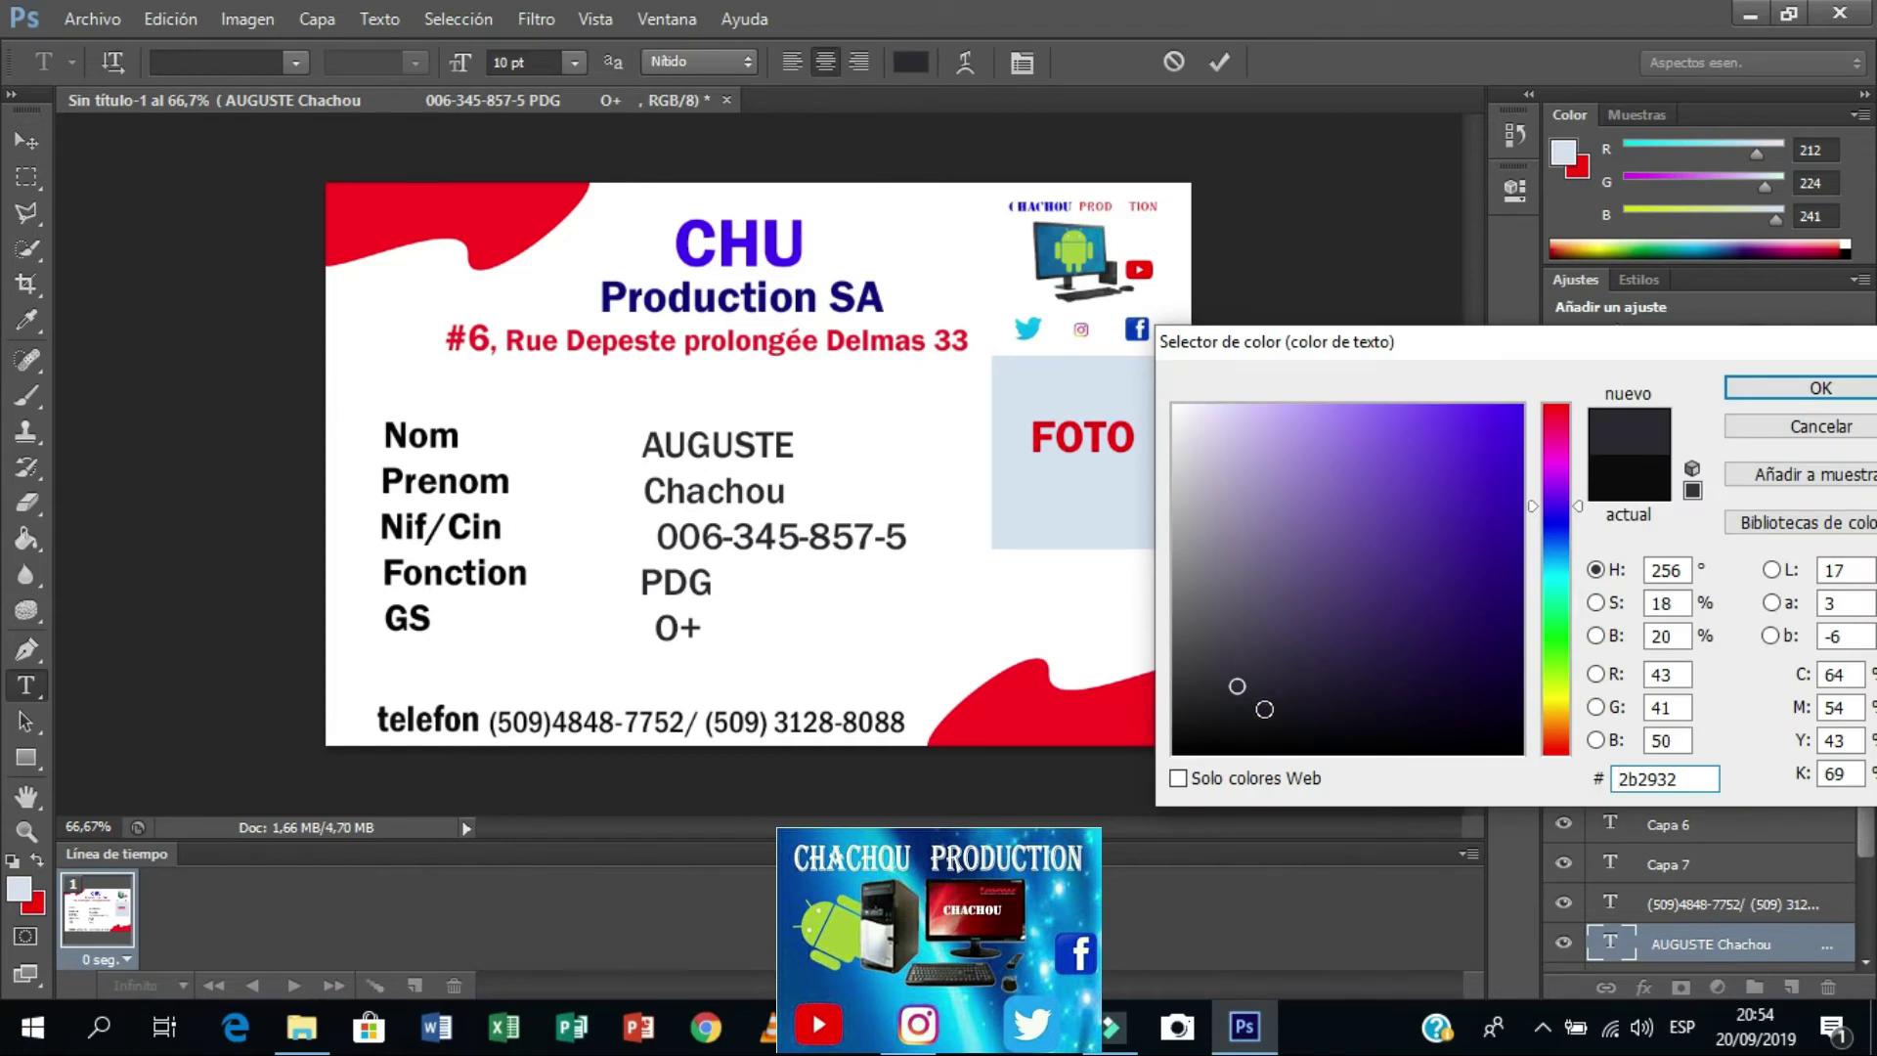
pyautogui.click(1265, 709)
pyautogui.click(1293, 692)
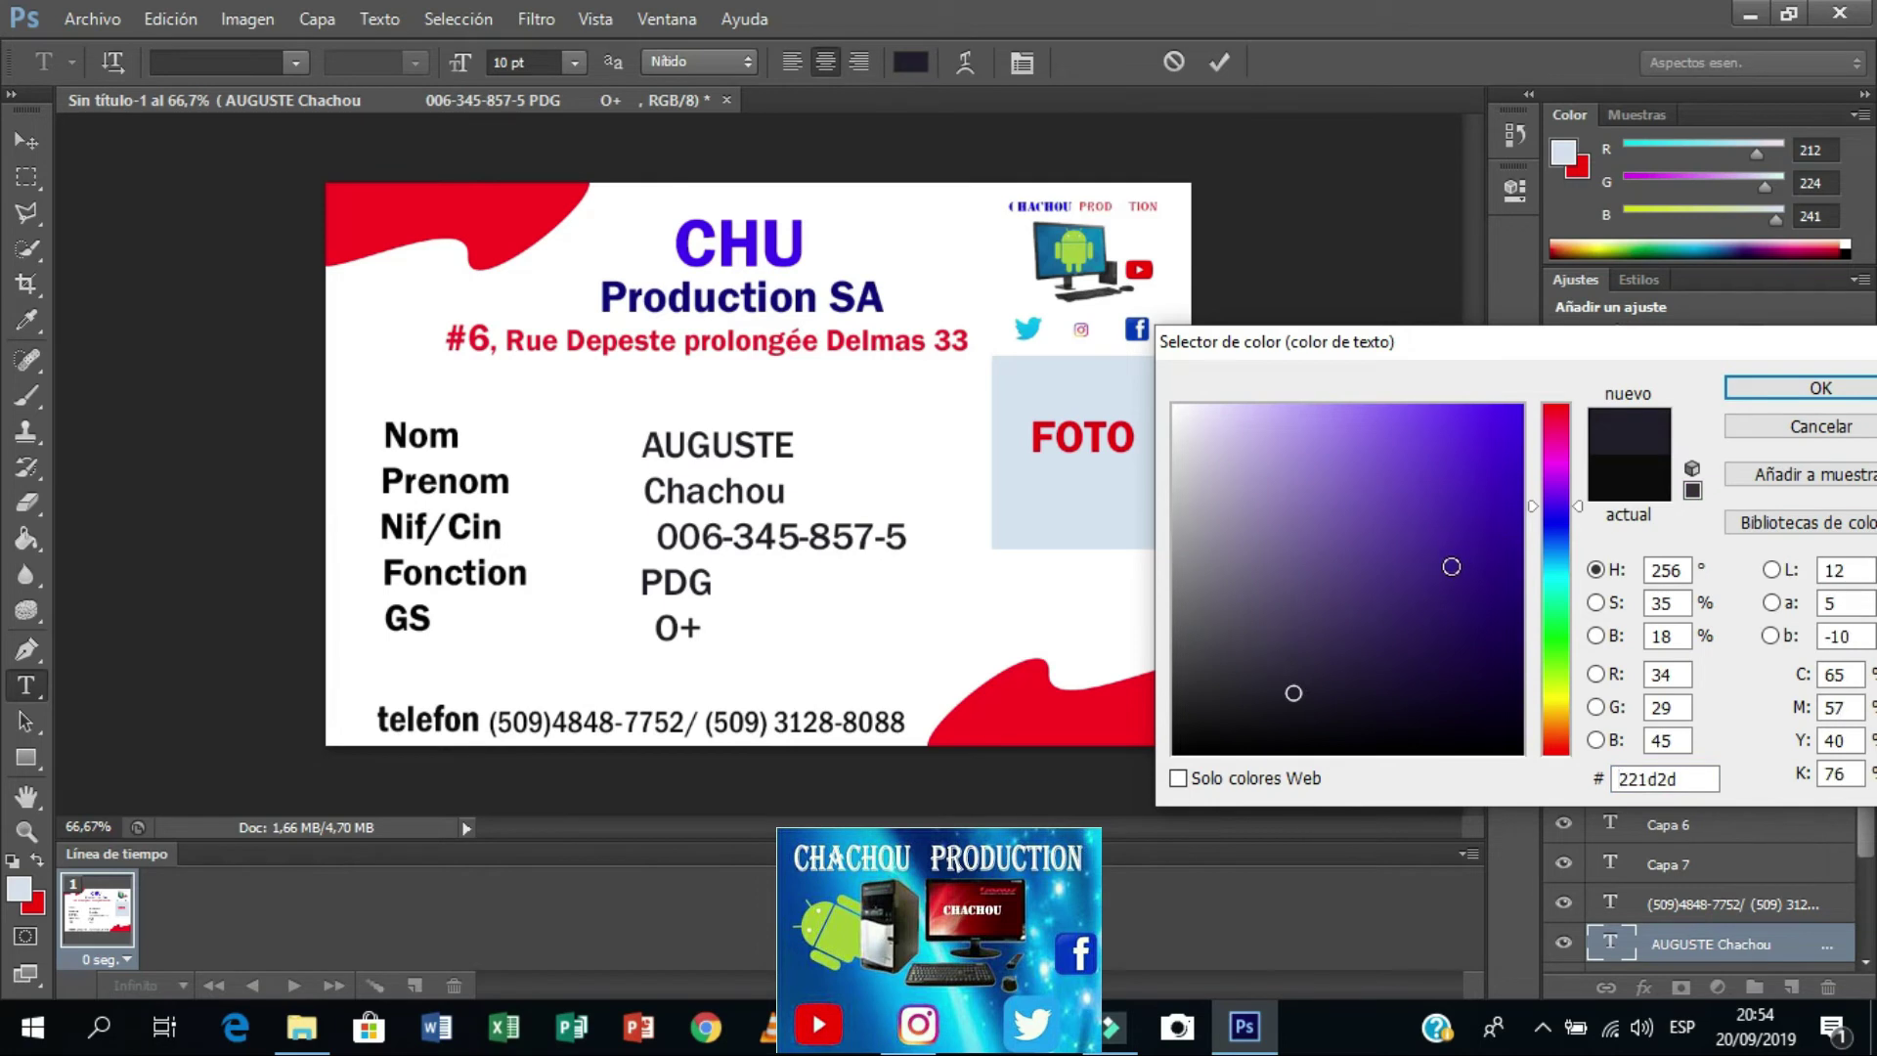
pyautogui.click(1768, 390)
# Step: Delete the stray space before the ID number and commit the text
pyautogui.click(645, 537)
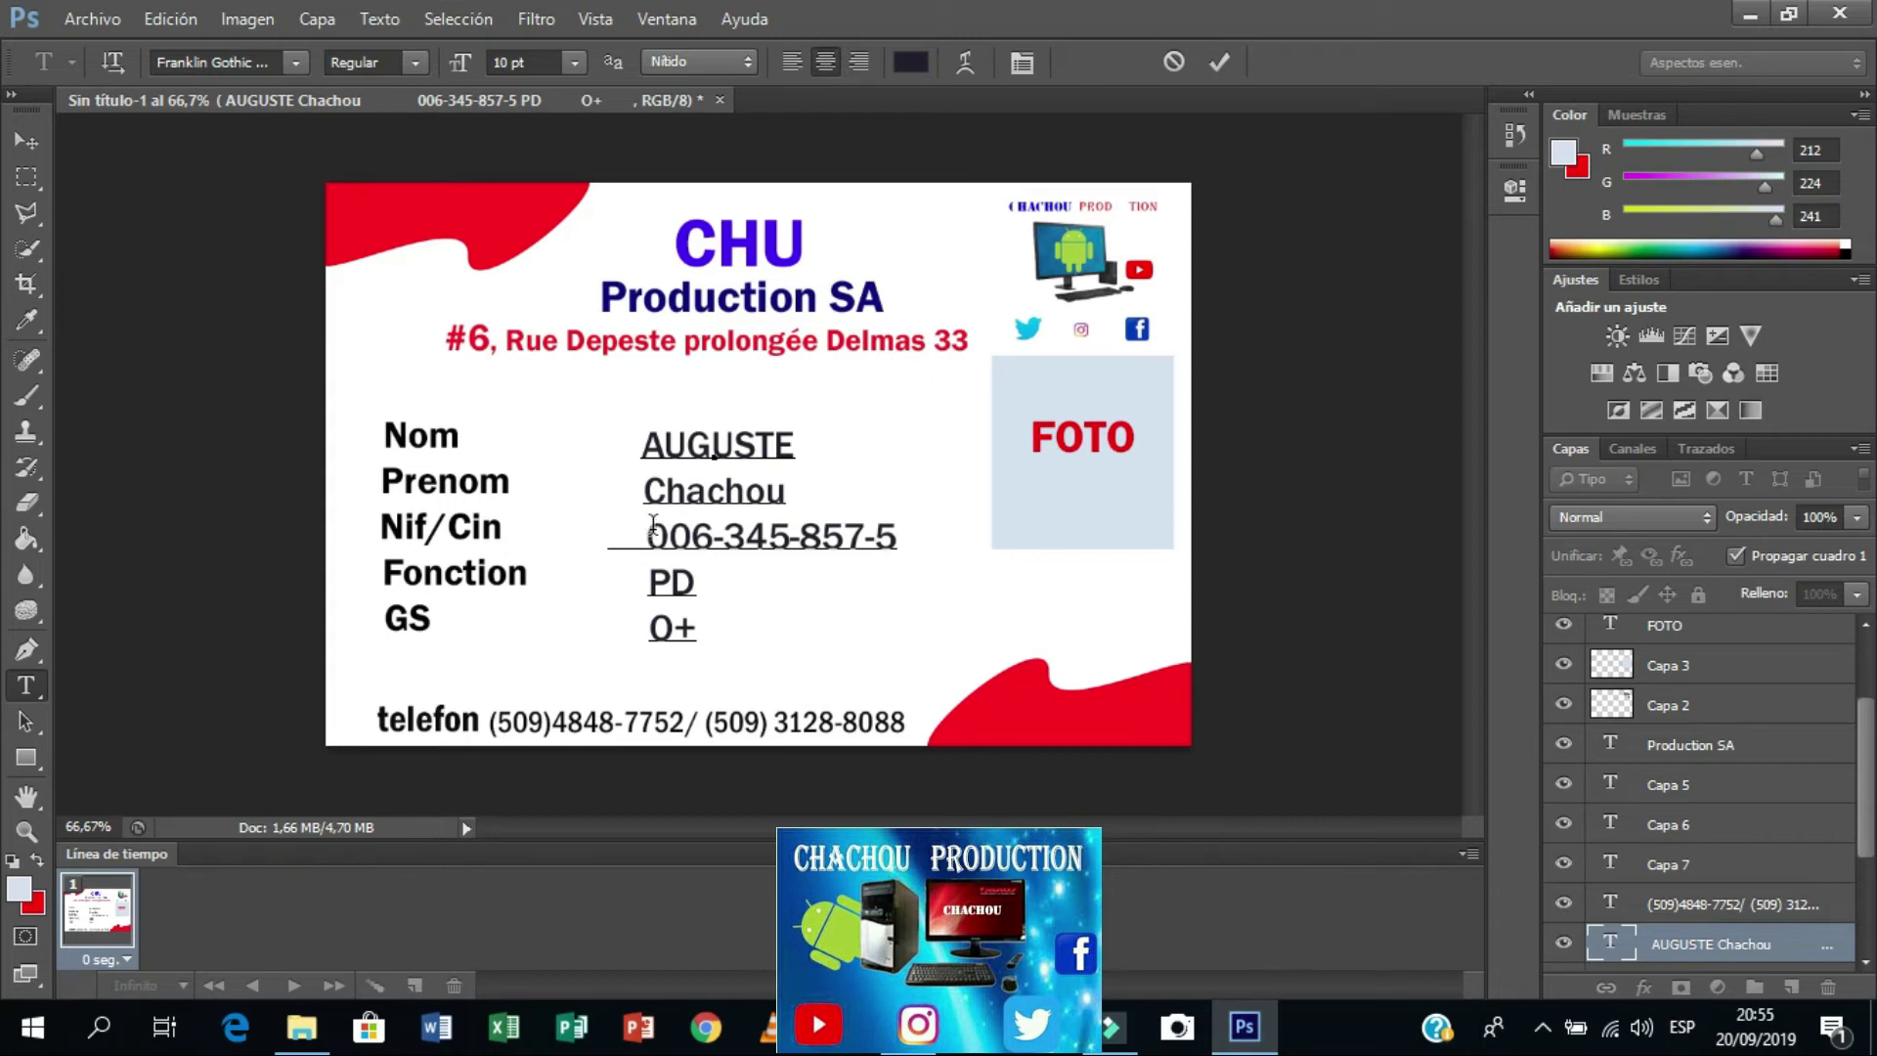
pyautogui.press('BackSpace')
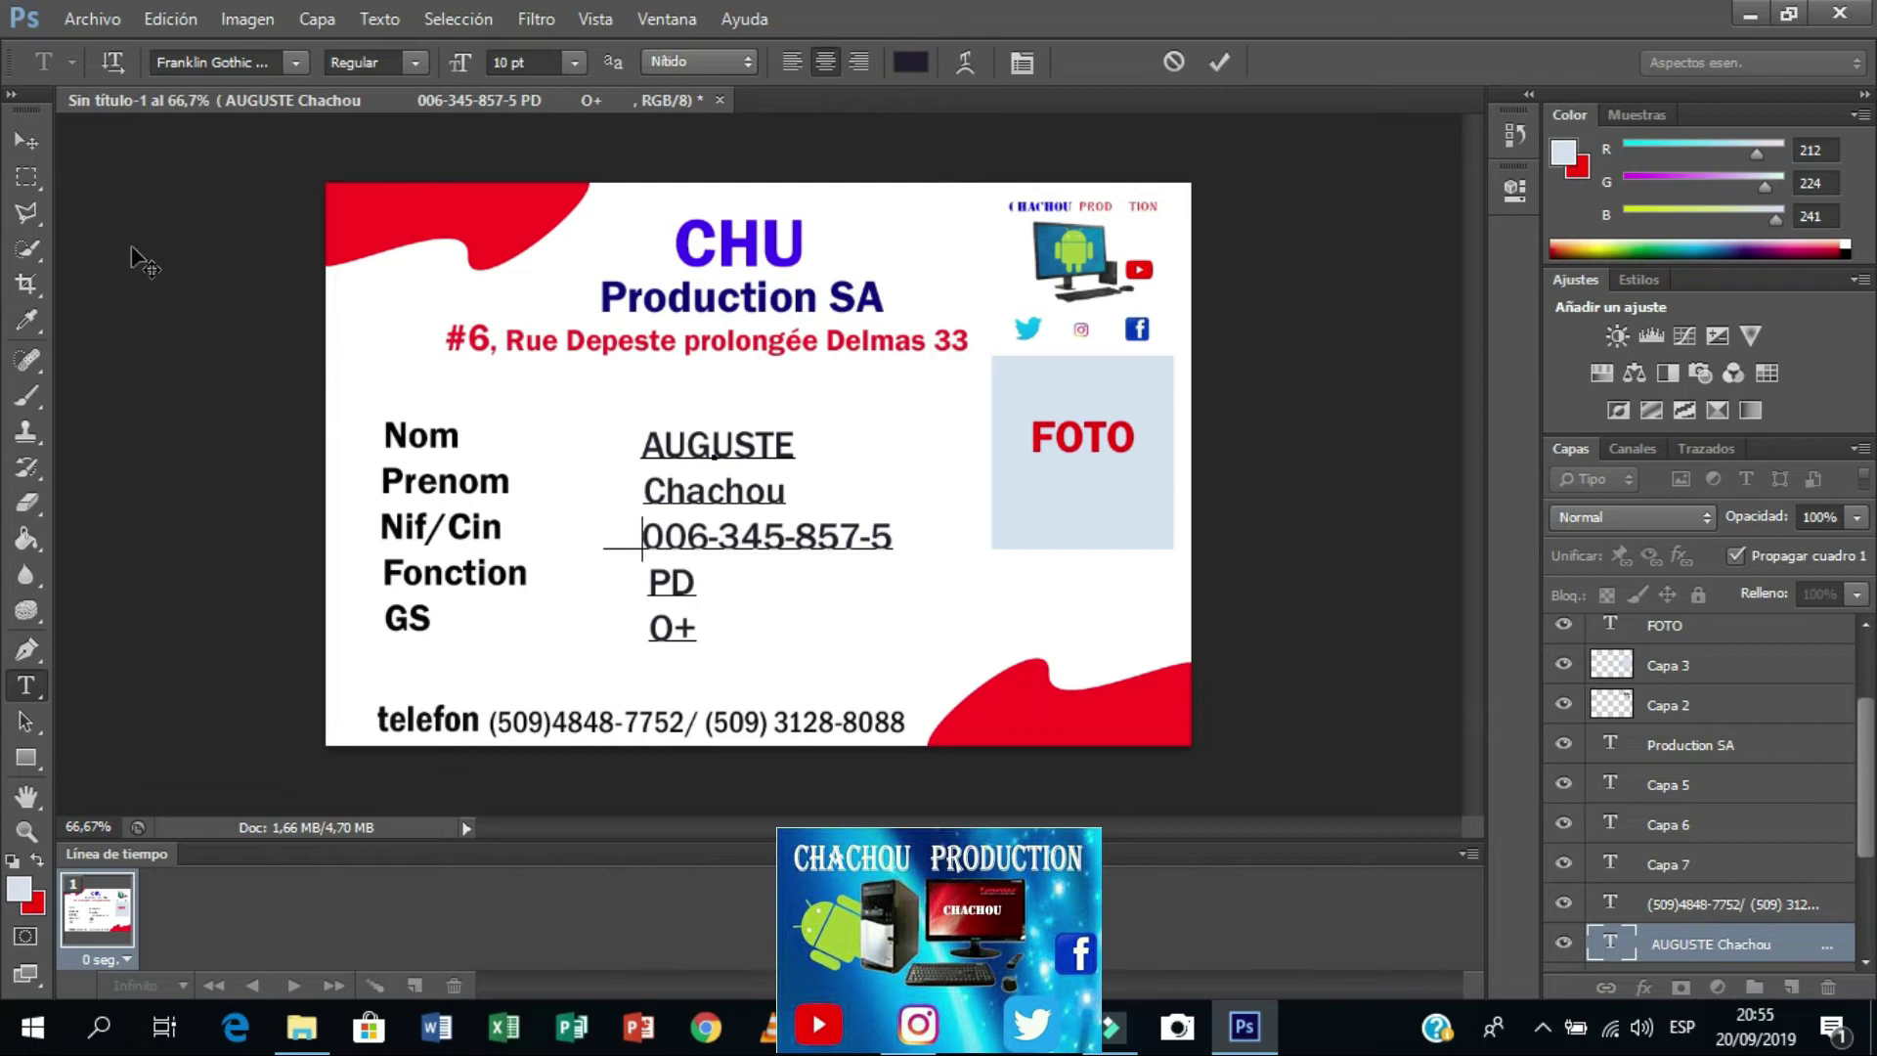
pyautogui.click(35, 143)
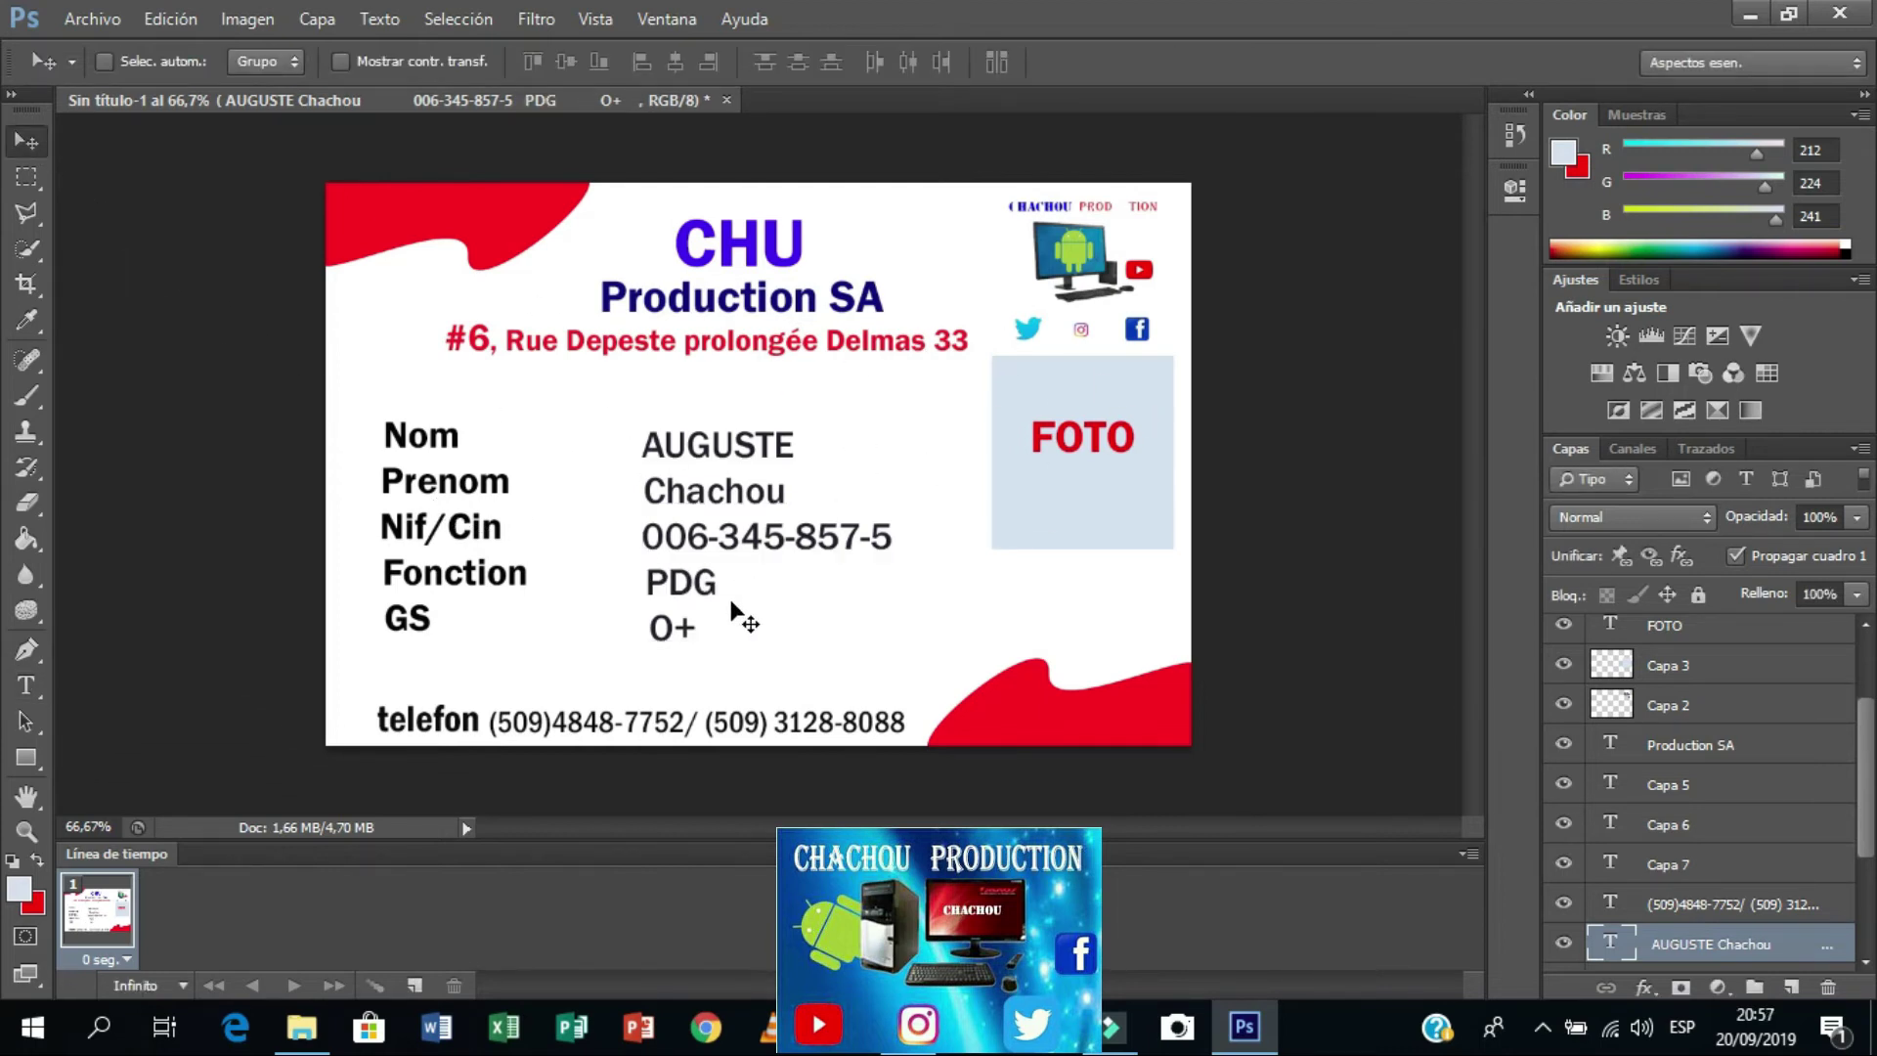
# Step: Open WIN_20190919_19_10_43_Pro.jpg from Álbum de cámara via Archivo > Abrir
pyautogui.click(92, 19)
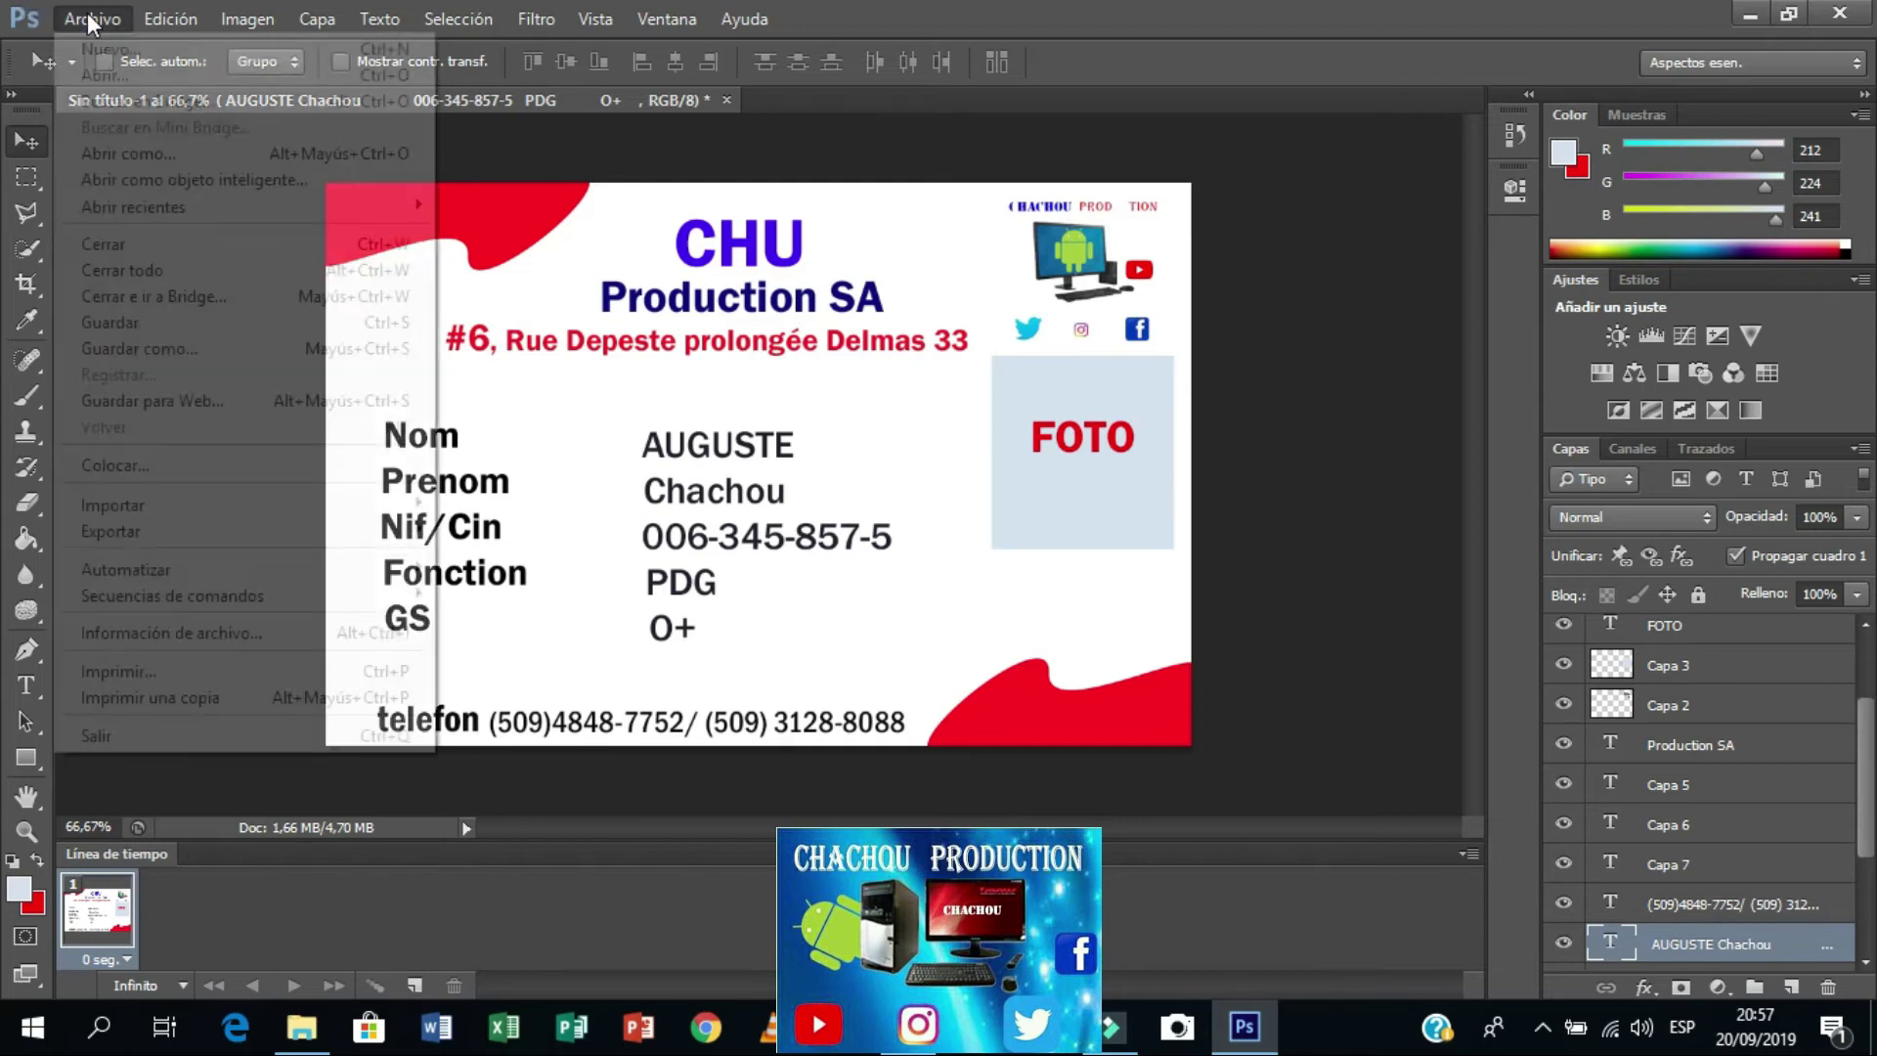
pyautogui.click(138, 78)
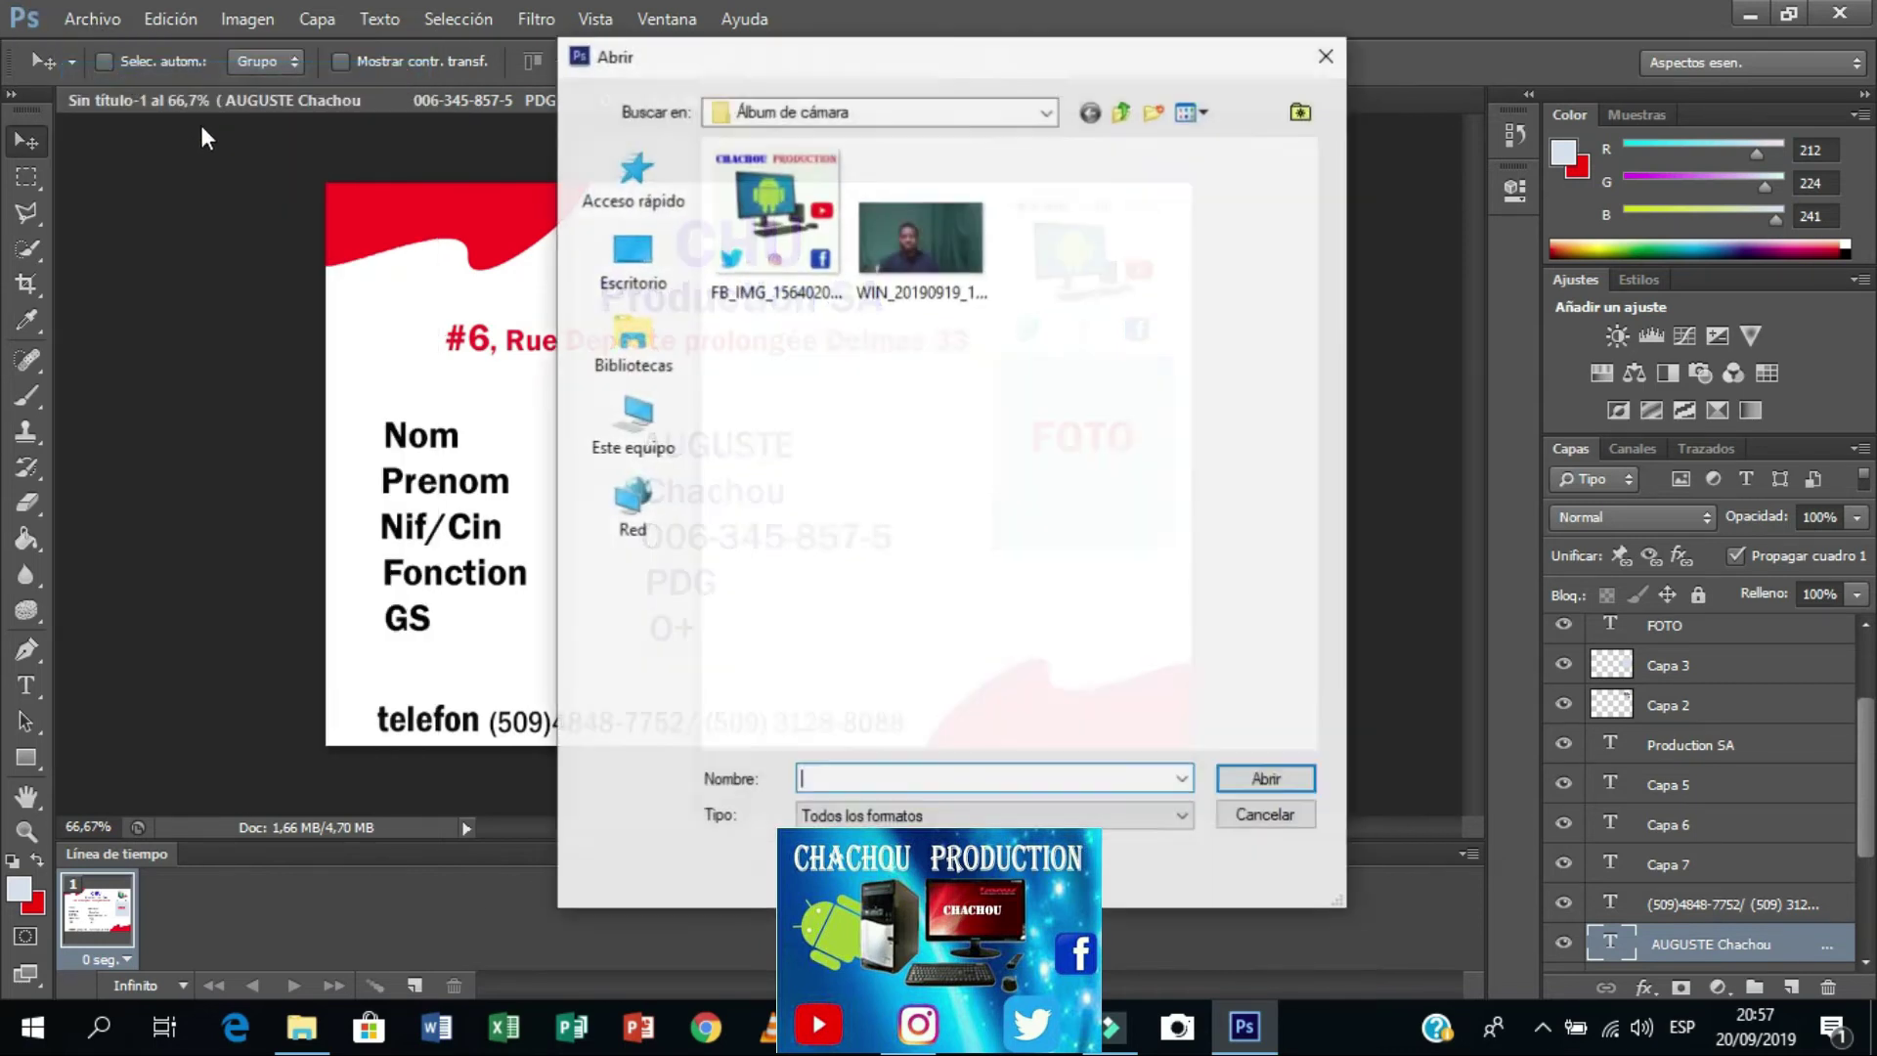
pyautogui.click(929, 233)
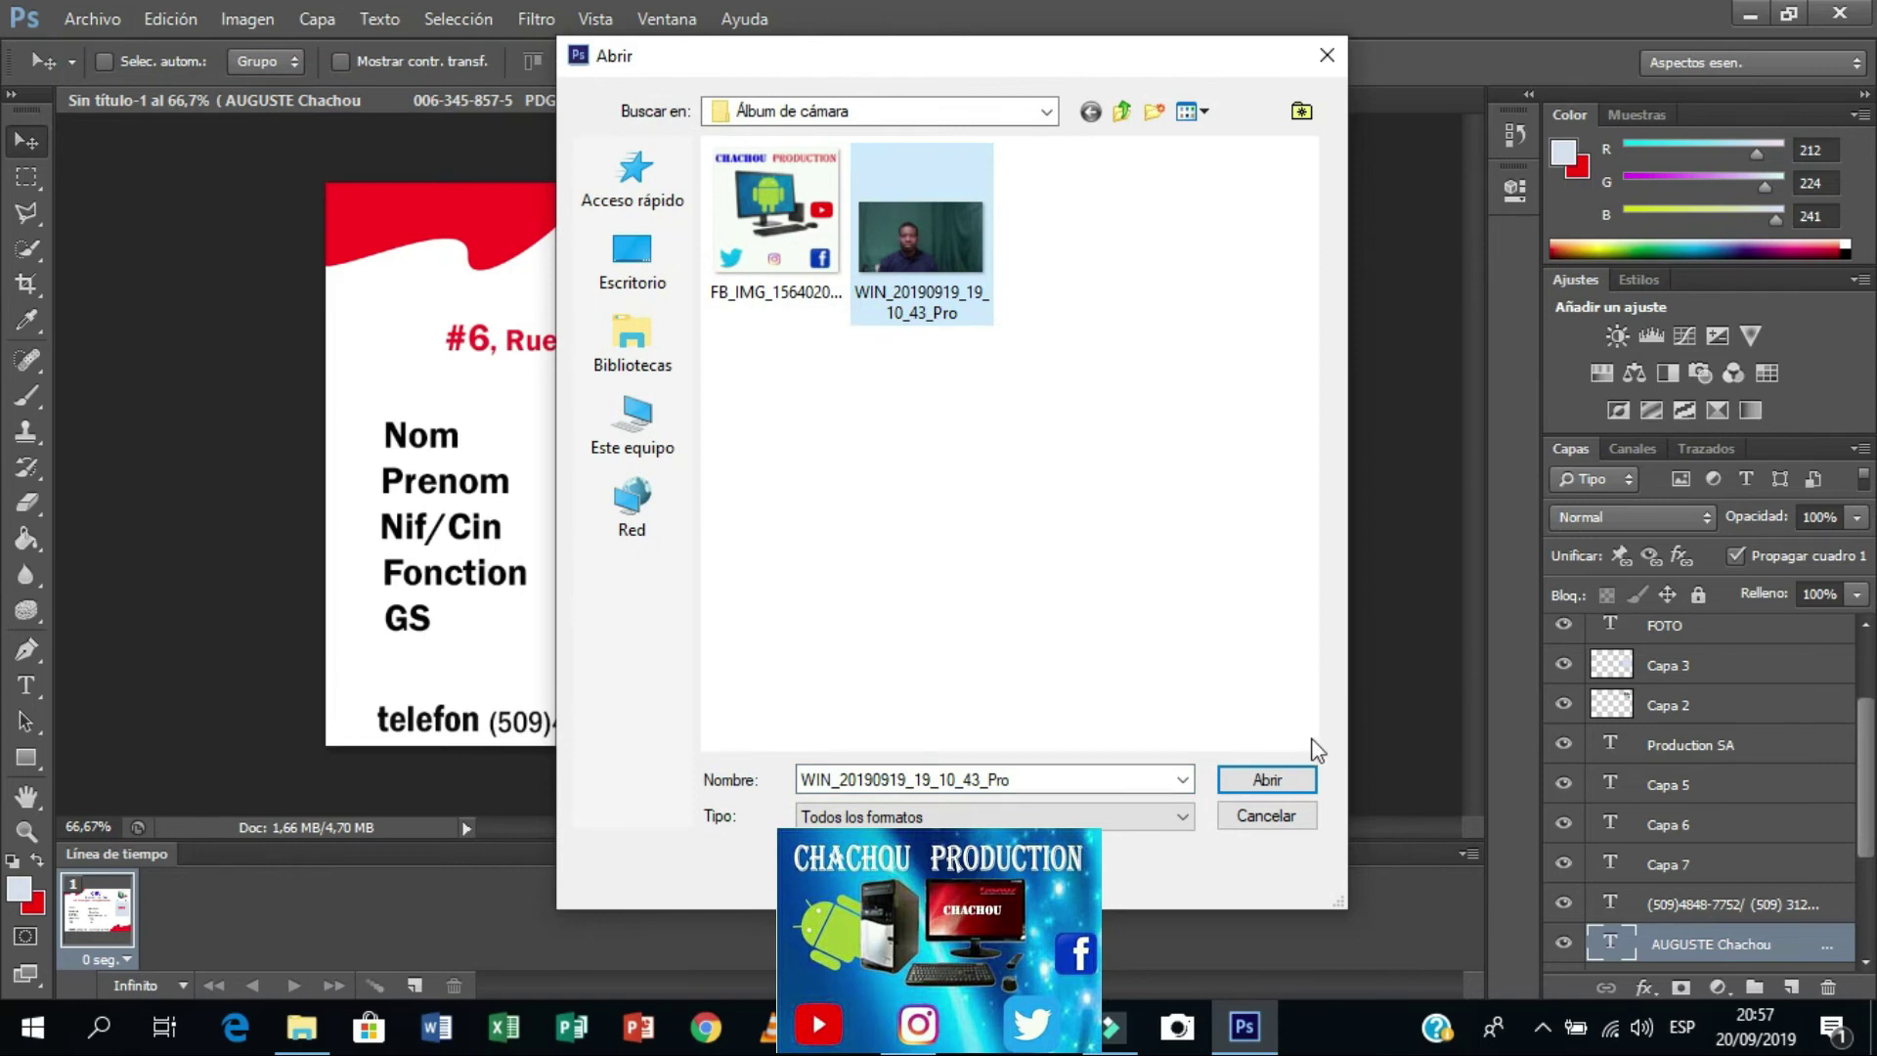
pyautogui.click(1280, 782)
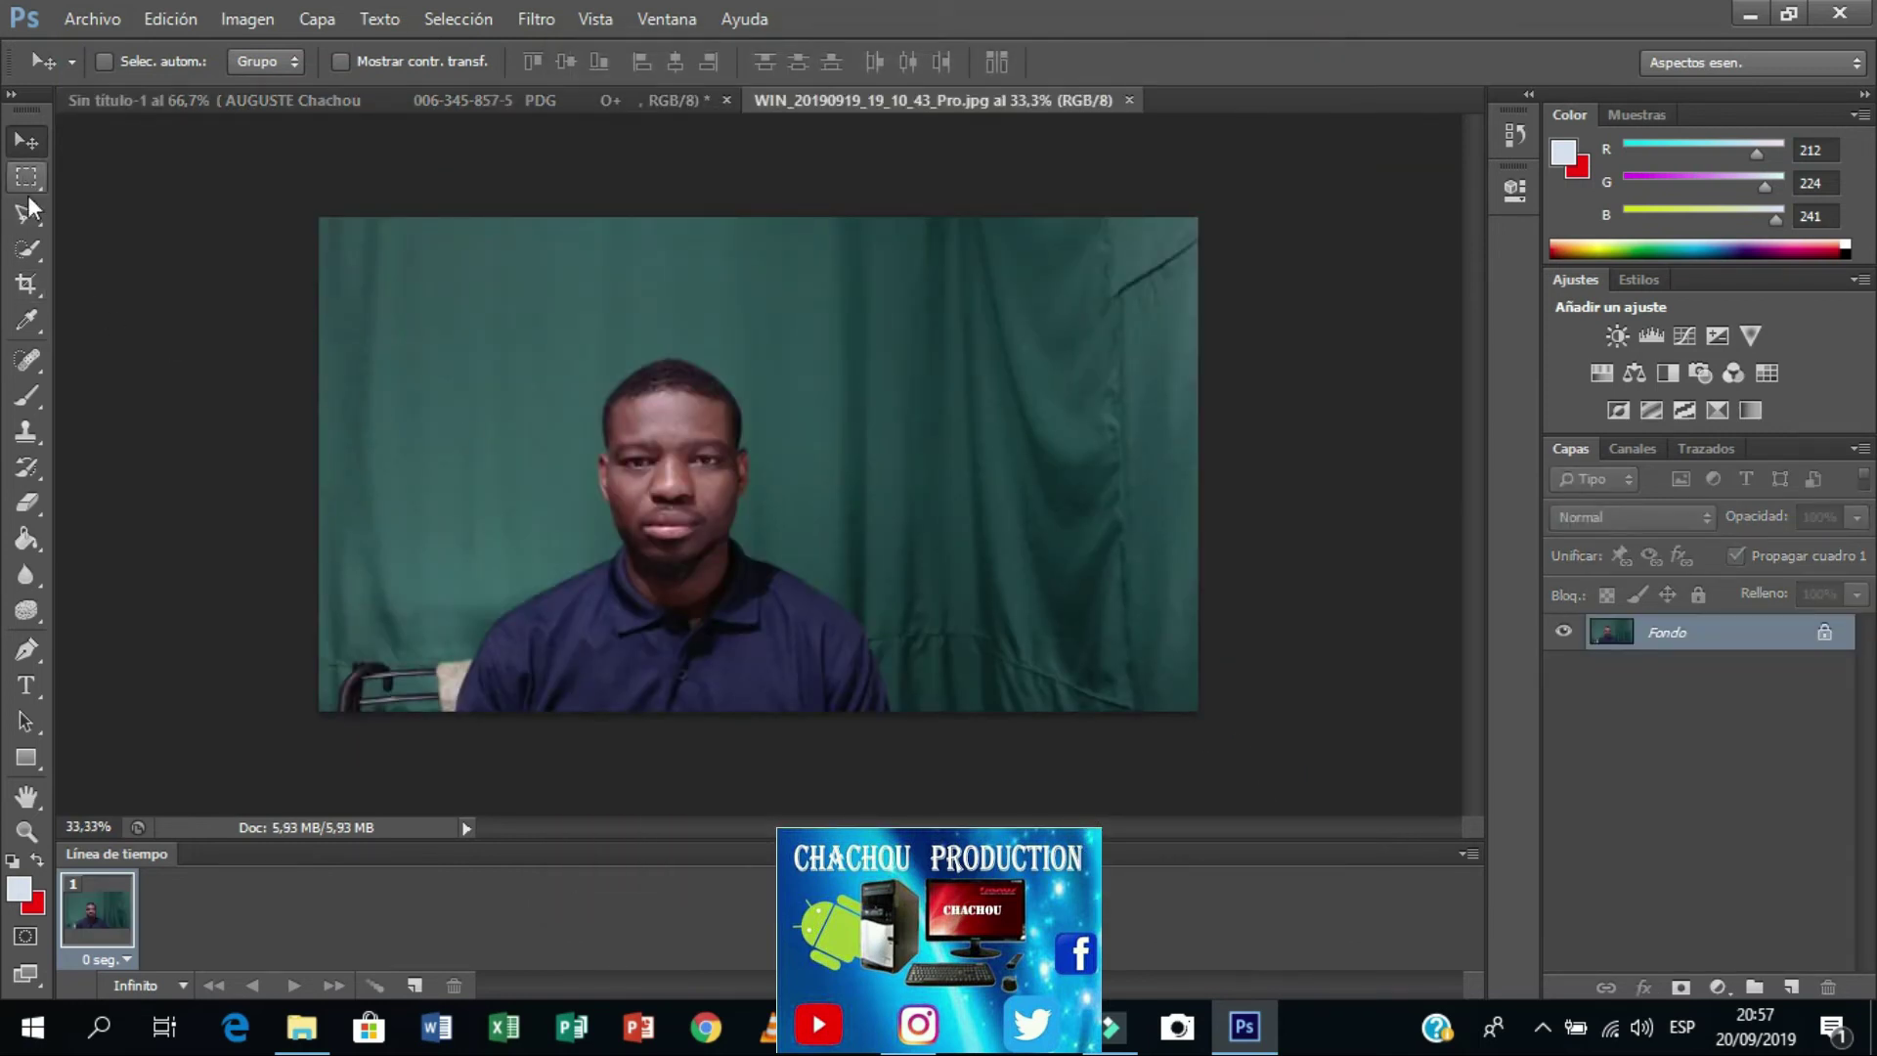
# Step: Crop the webcam photo's left, right, top and bottom edges to a tight head-and-shoulders portrait
pyautogui.click(39, 280)
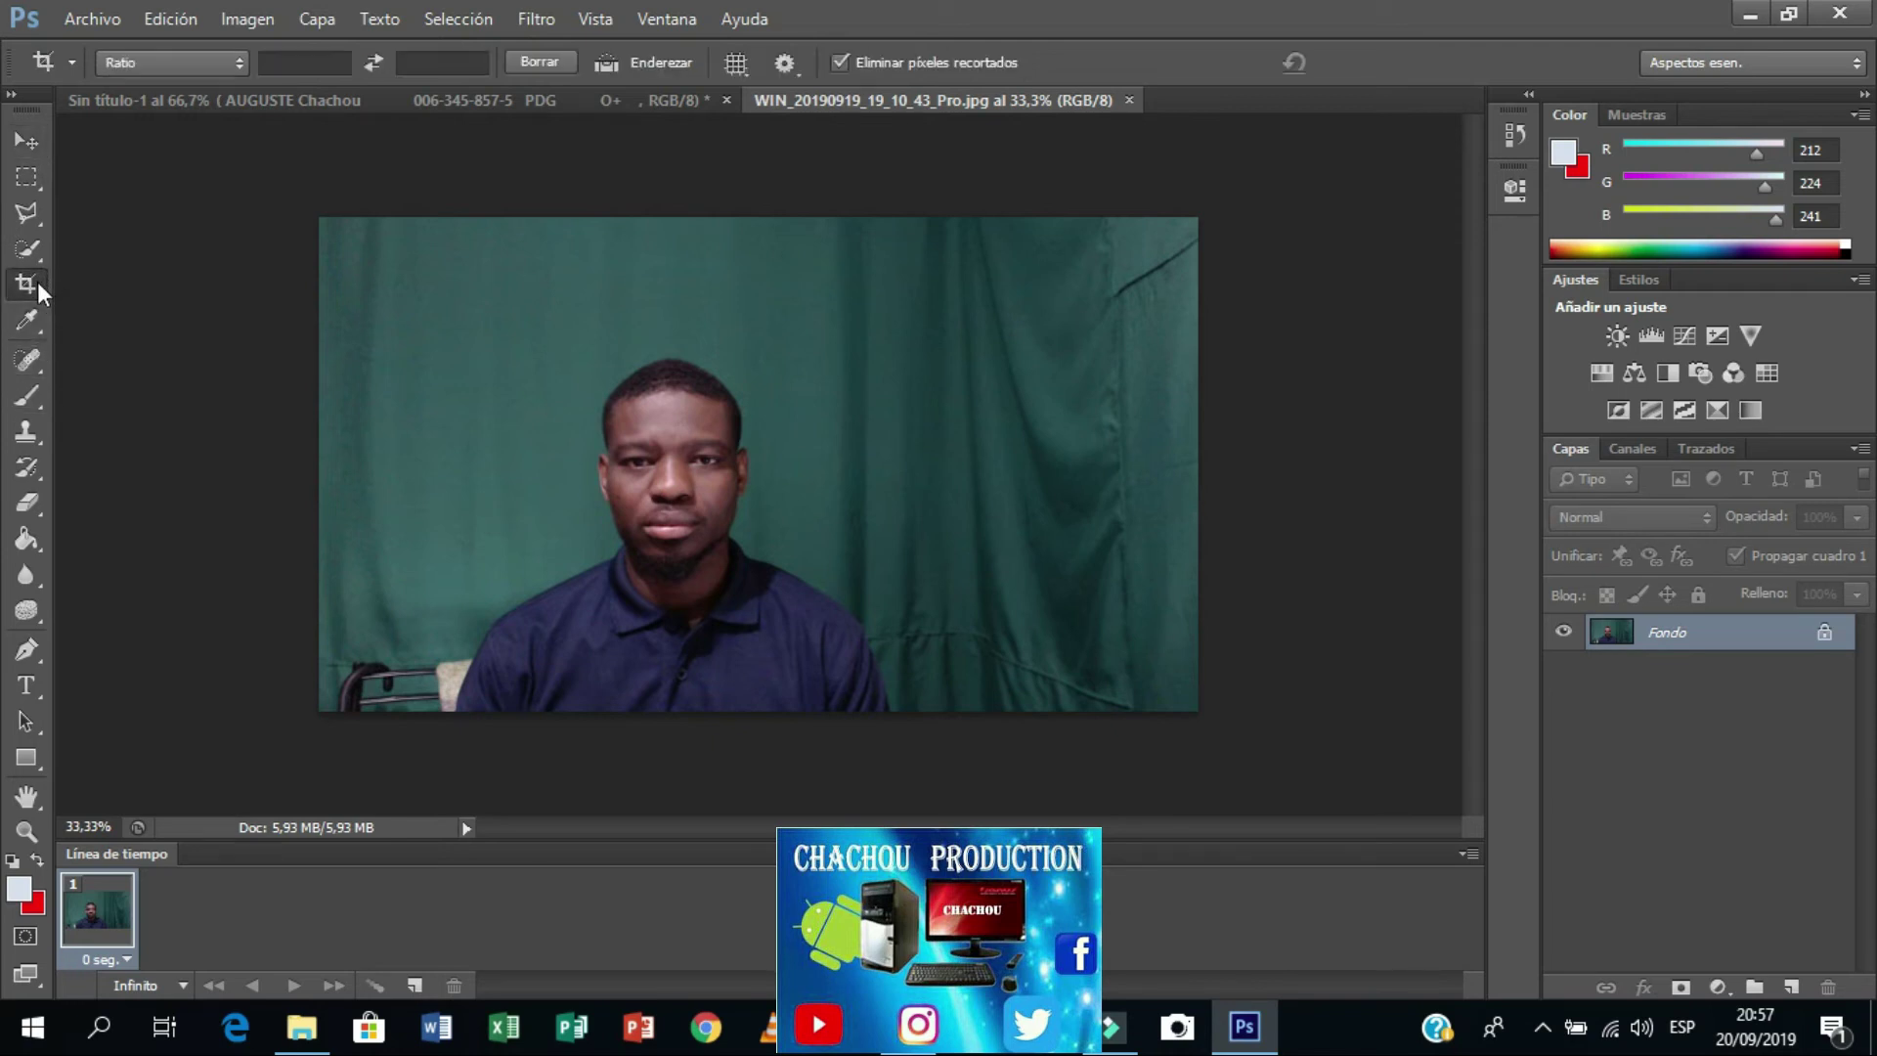
pyautogui.click(460, 430)
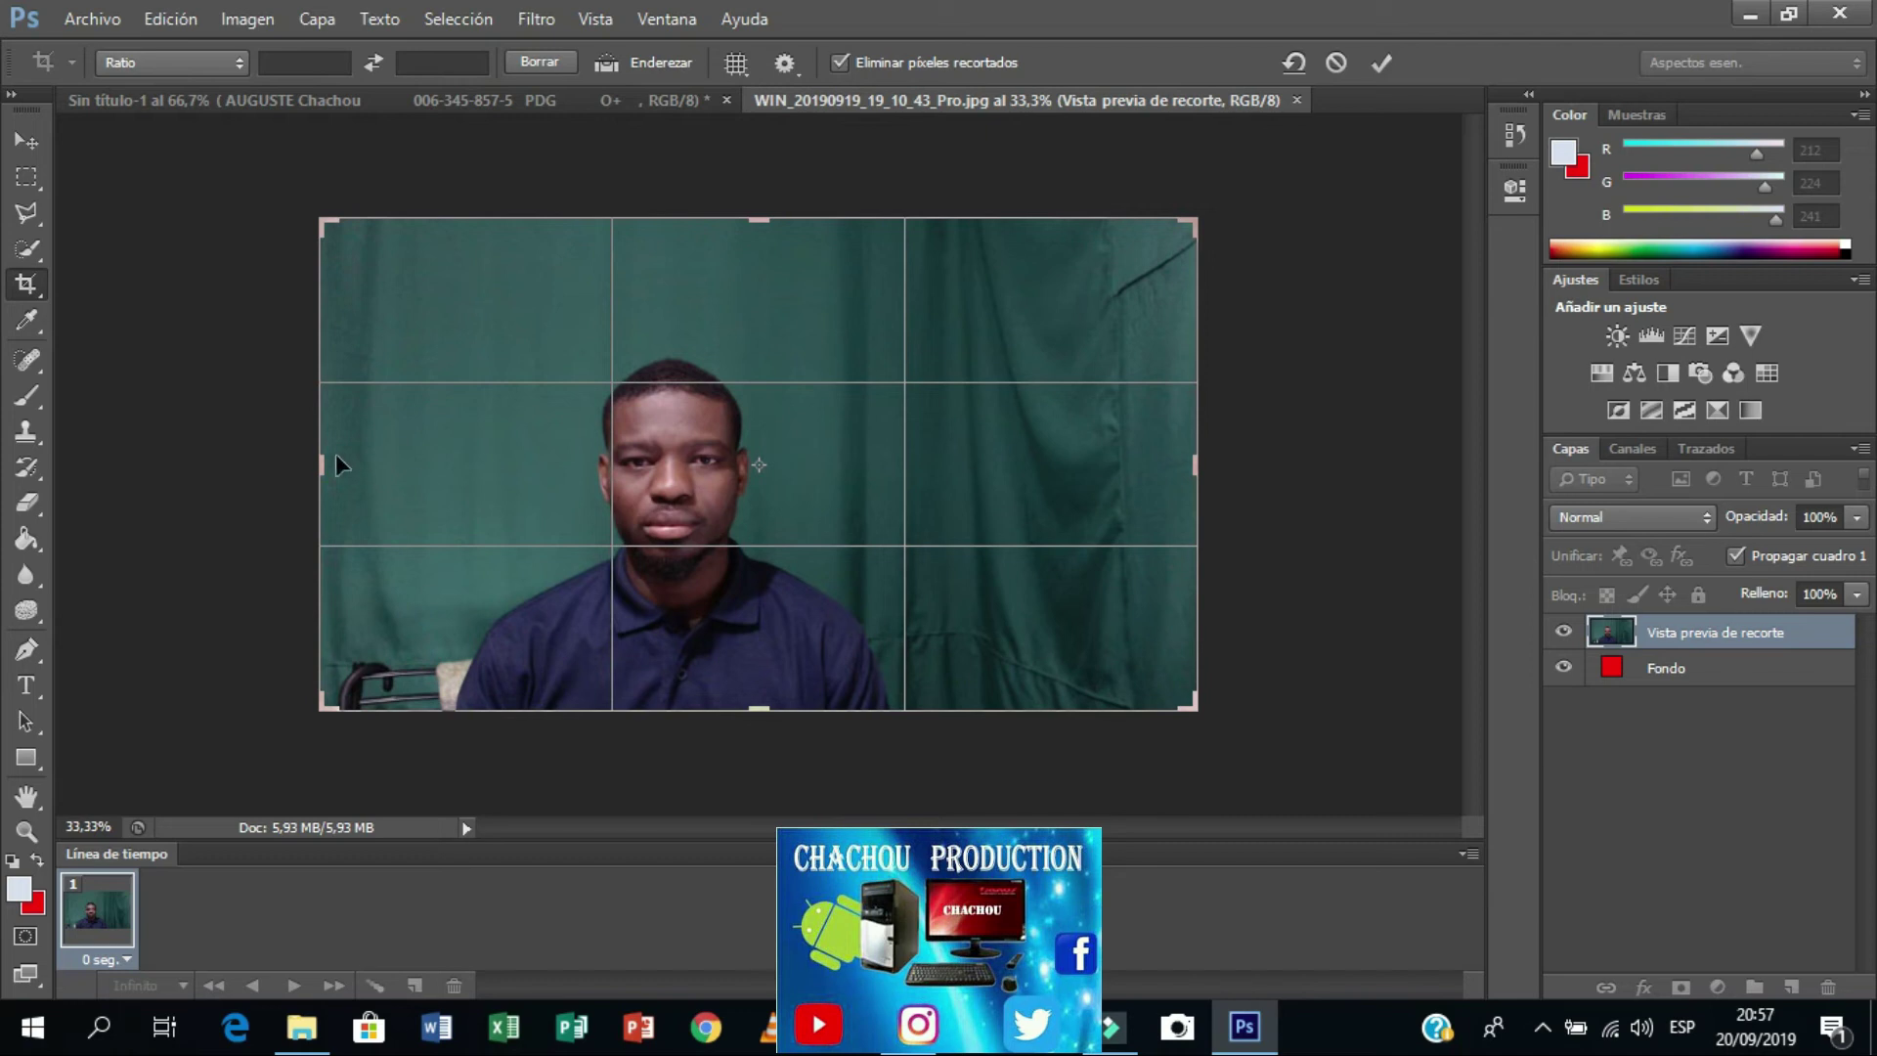
pyautogui.moveTo(335, 457); pyautogui.dragTo(419, 458)
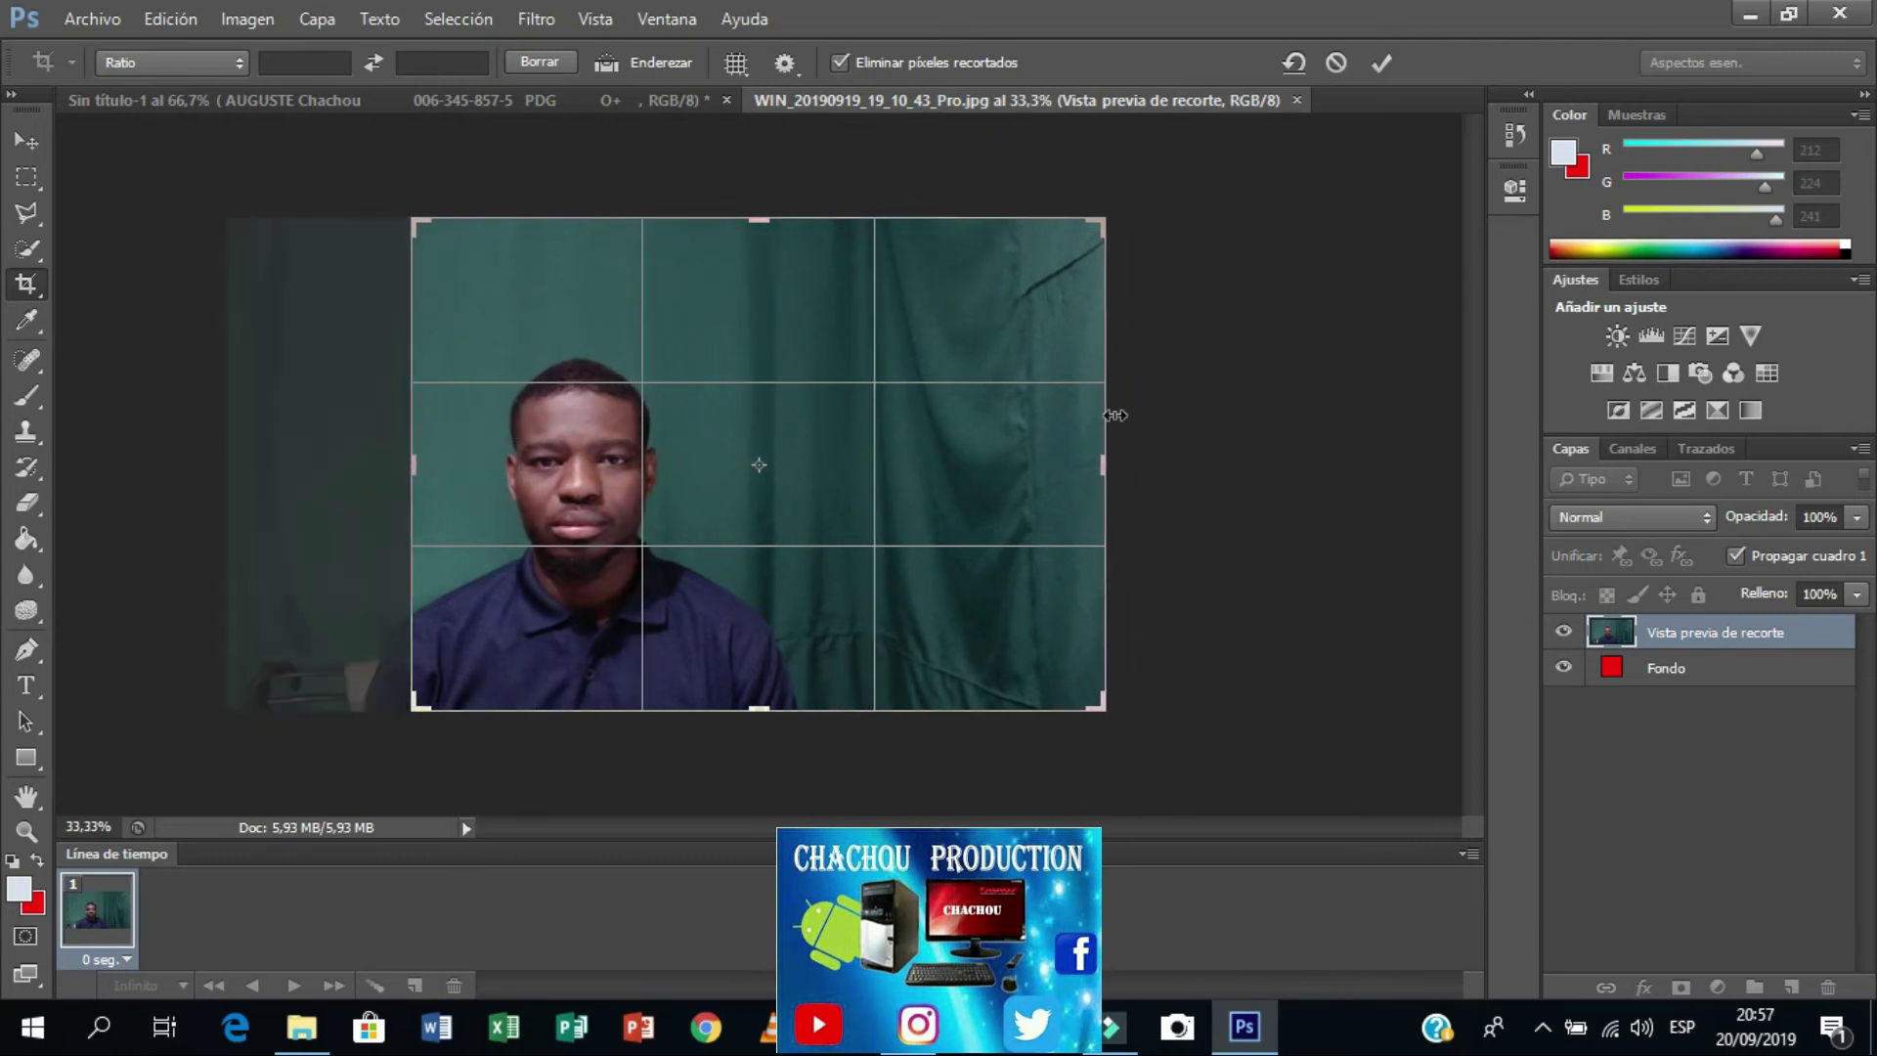
pyautogui.moveTo(1103, 462); pyautogui.dragTo(929, 486)
pyautogui.moveTo(751, 223); pyautogui.dragTo(752, 280)
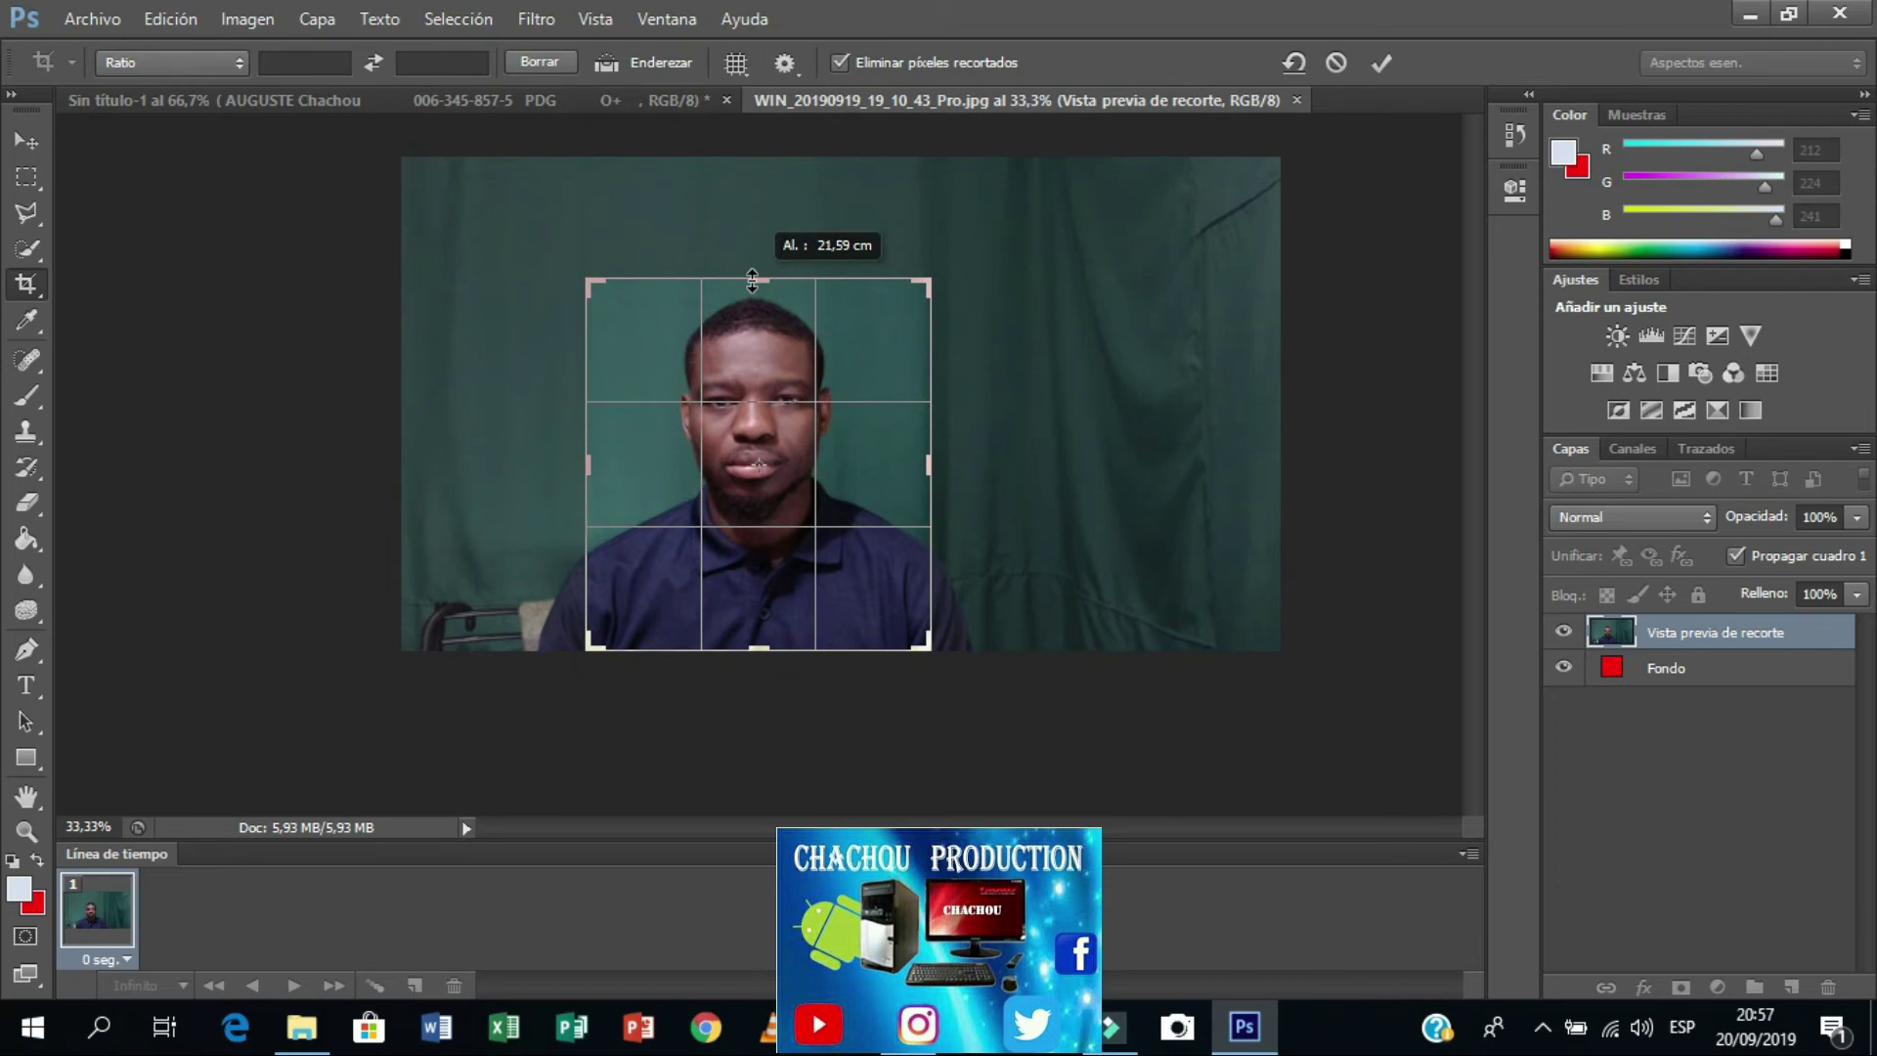
pyautogui.moveTo(752, 281); pyautogui.dragTo(752, 281)
pyautogui.moveTo(760, 649); pyautogui.dragTo(764, 627)
pyautogui.click(26, 141)
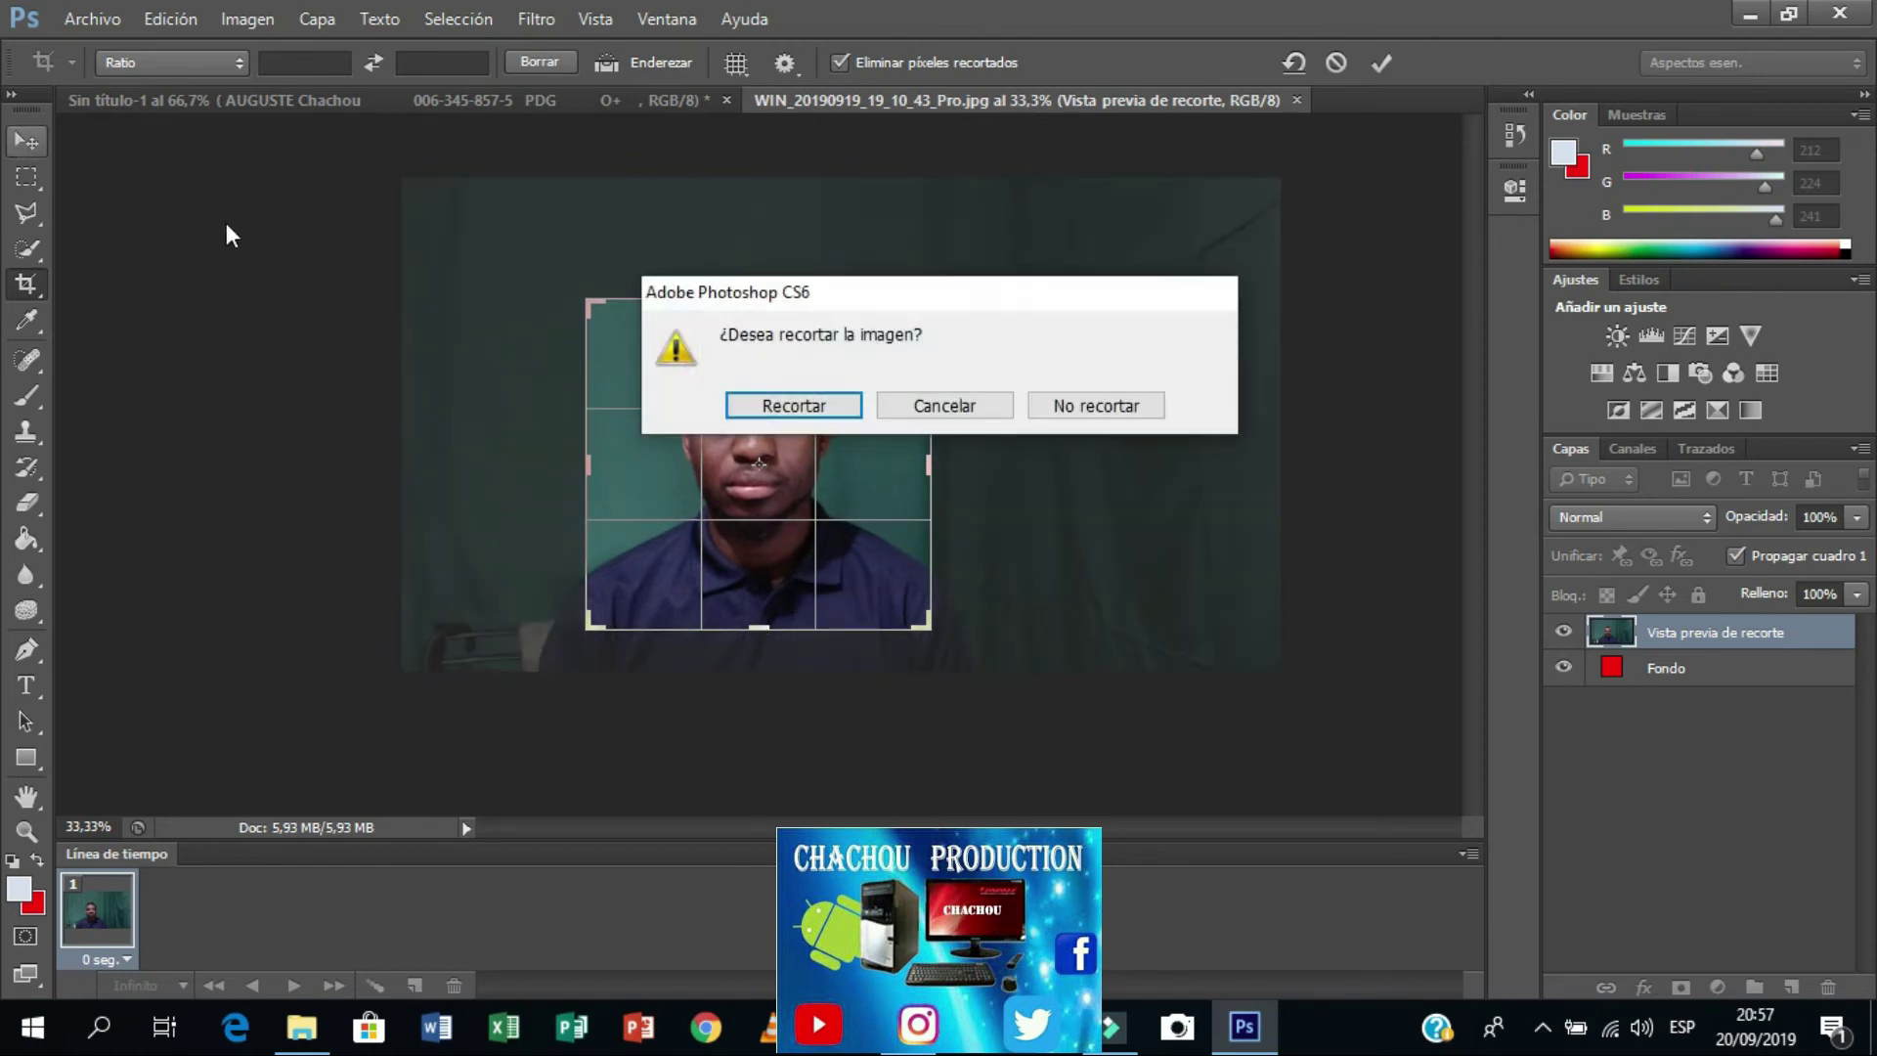
pyautogui.click(783, 406)
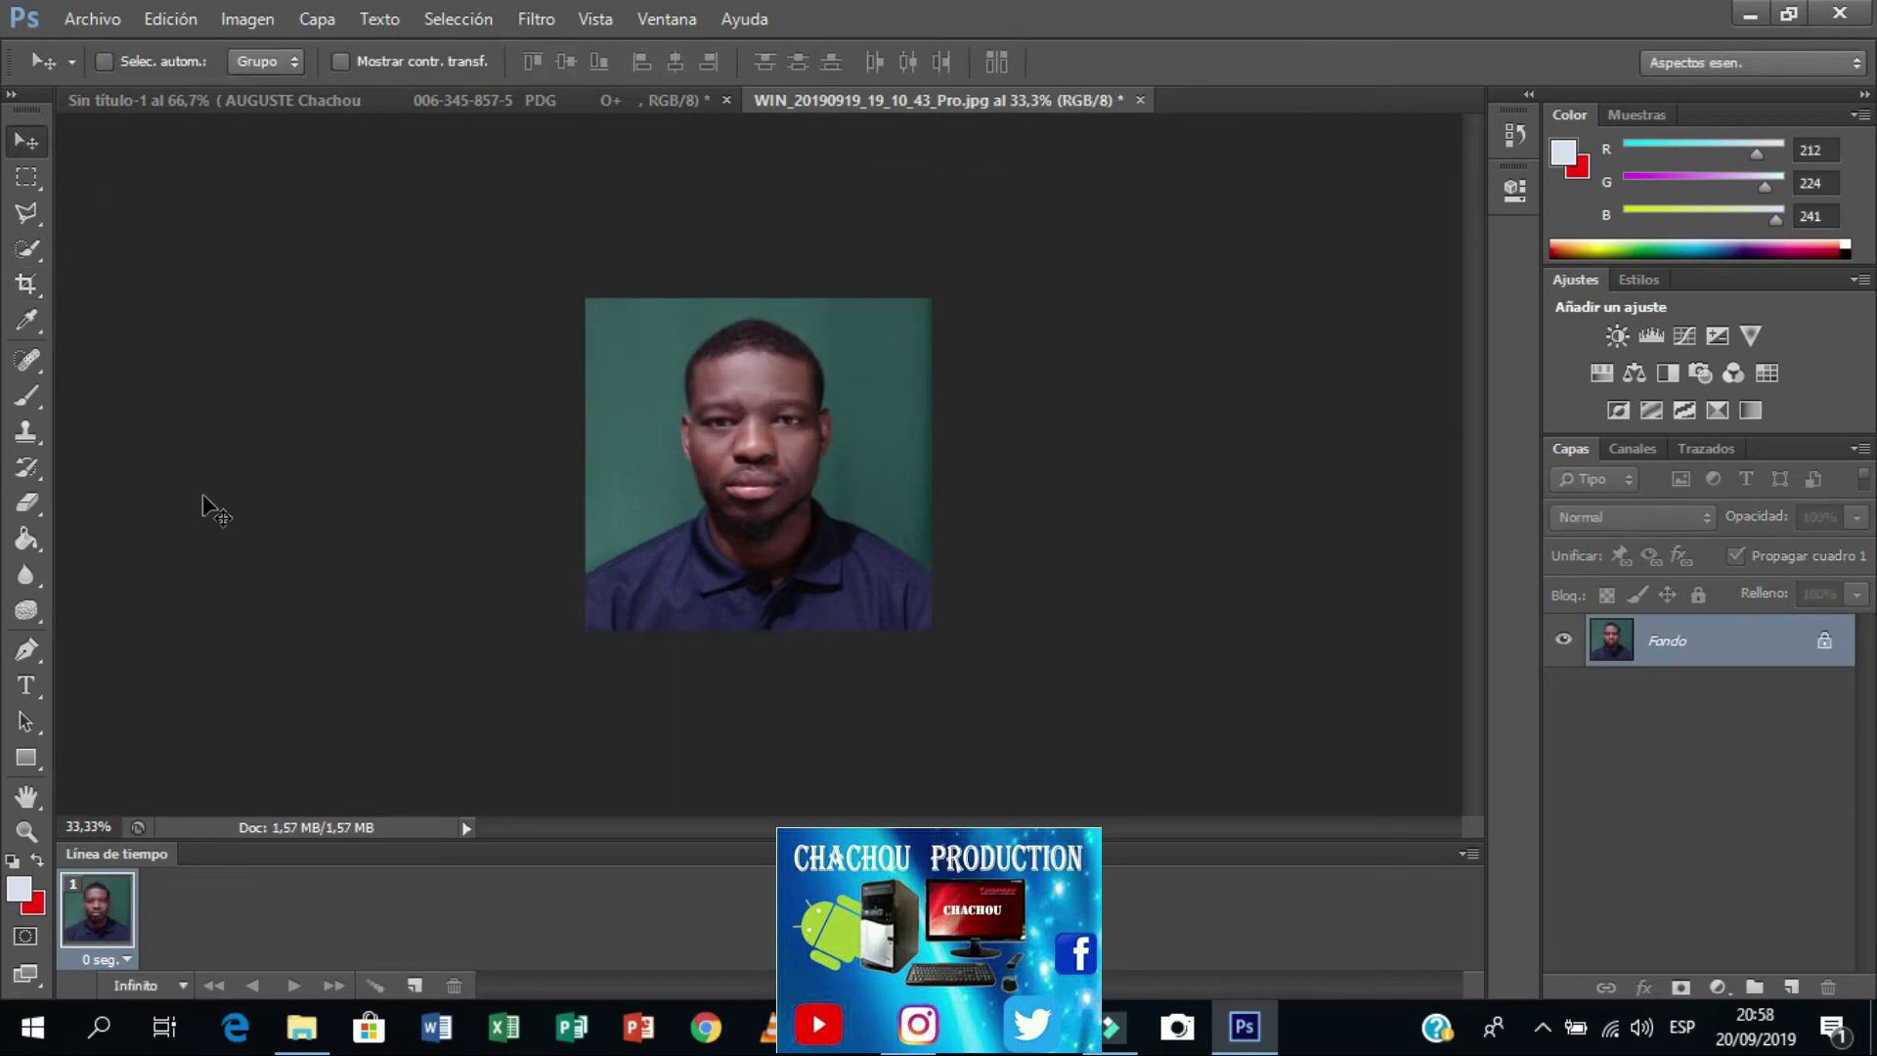
# Step: Zoom in on the face of the cropped portrait
pyautogui.click(27, 829)
pyautogui.click(104, 61)
pyautogui.click(645, 407)
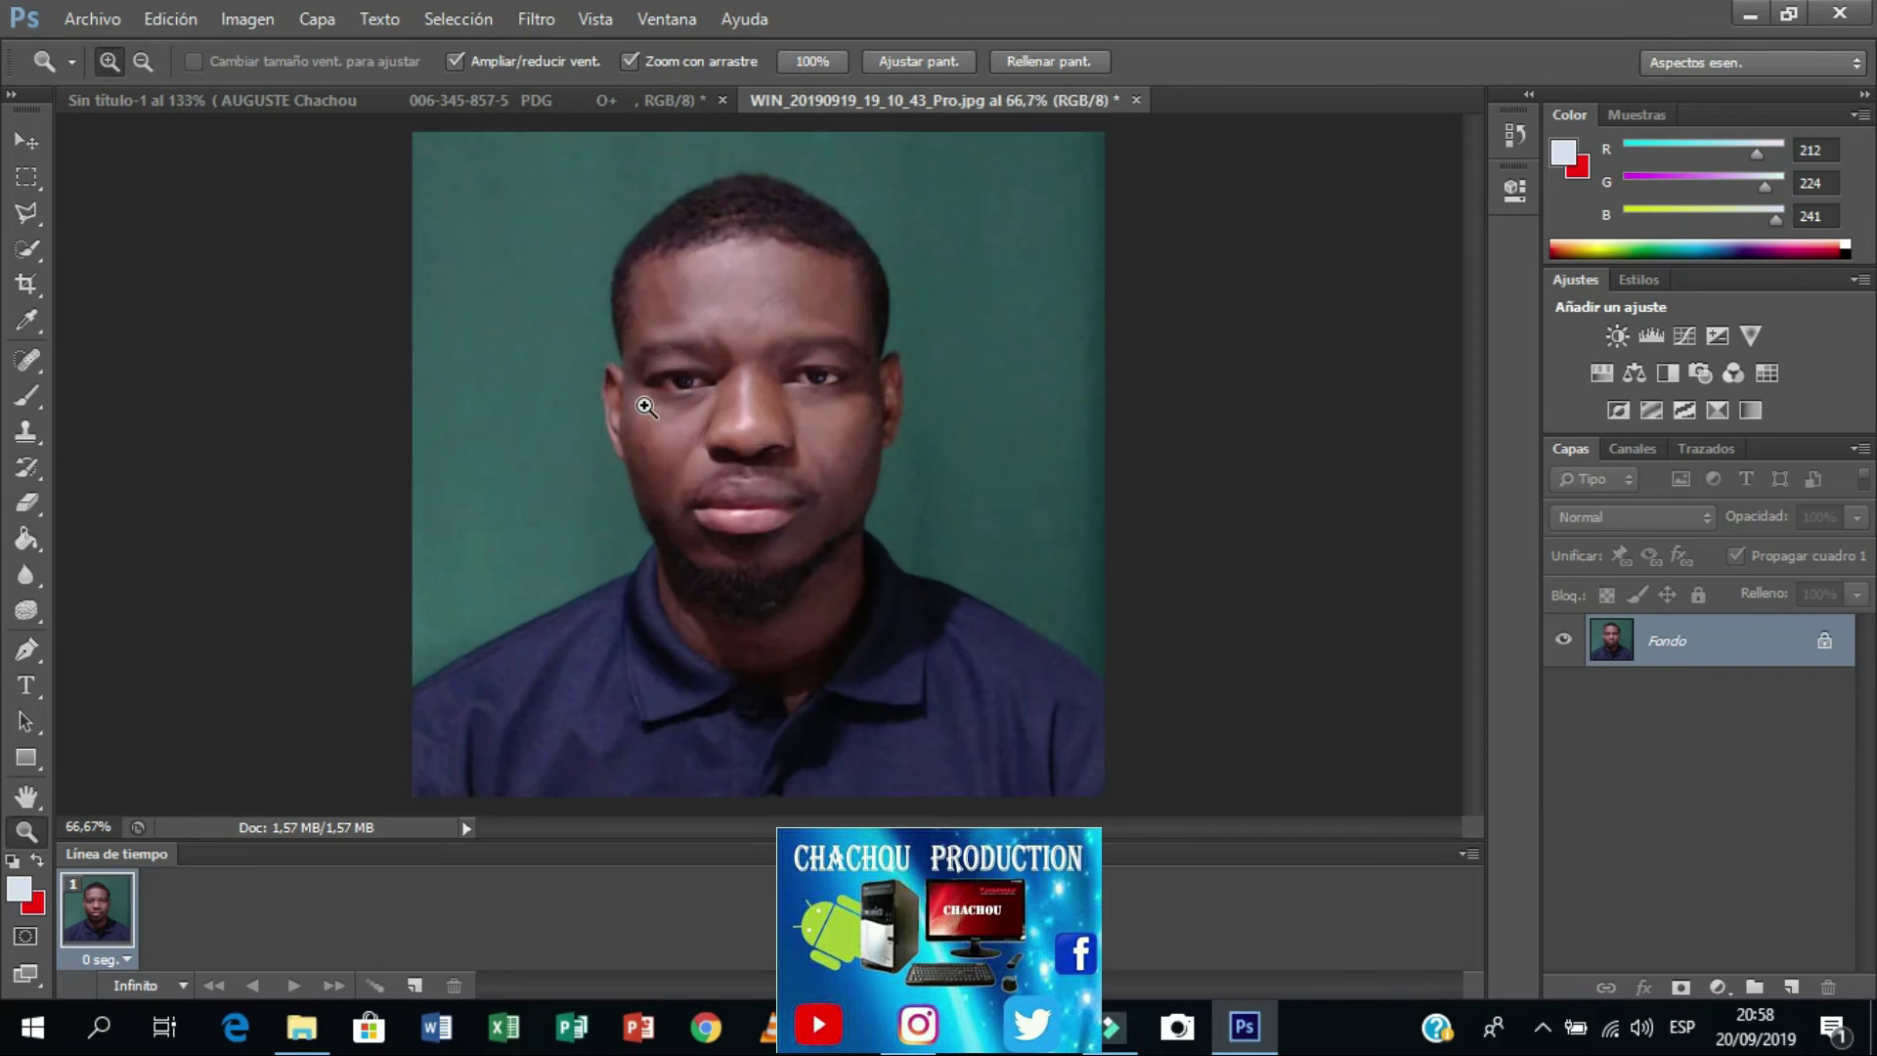
pyautogui.click(643, 407)
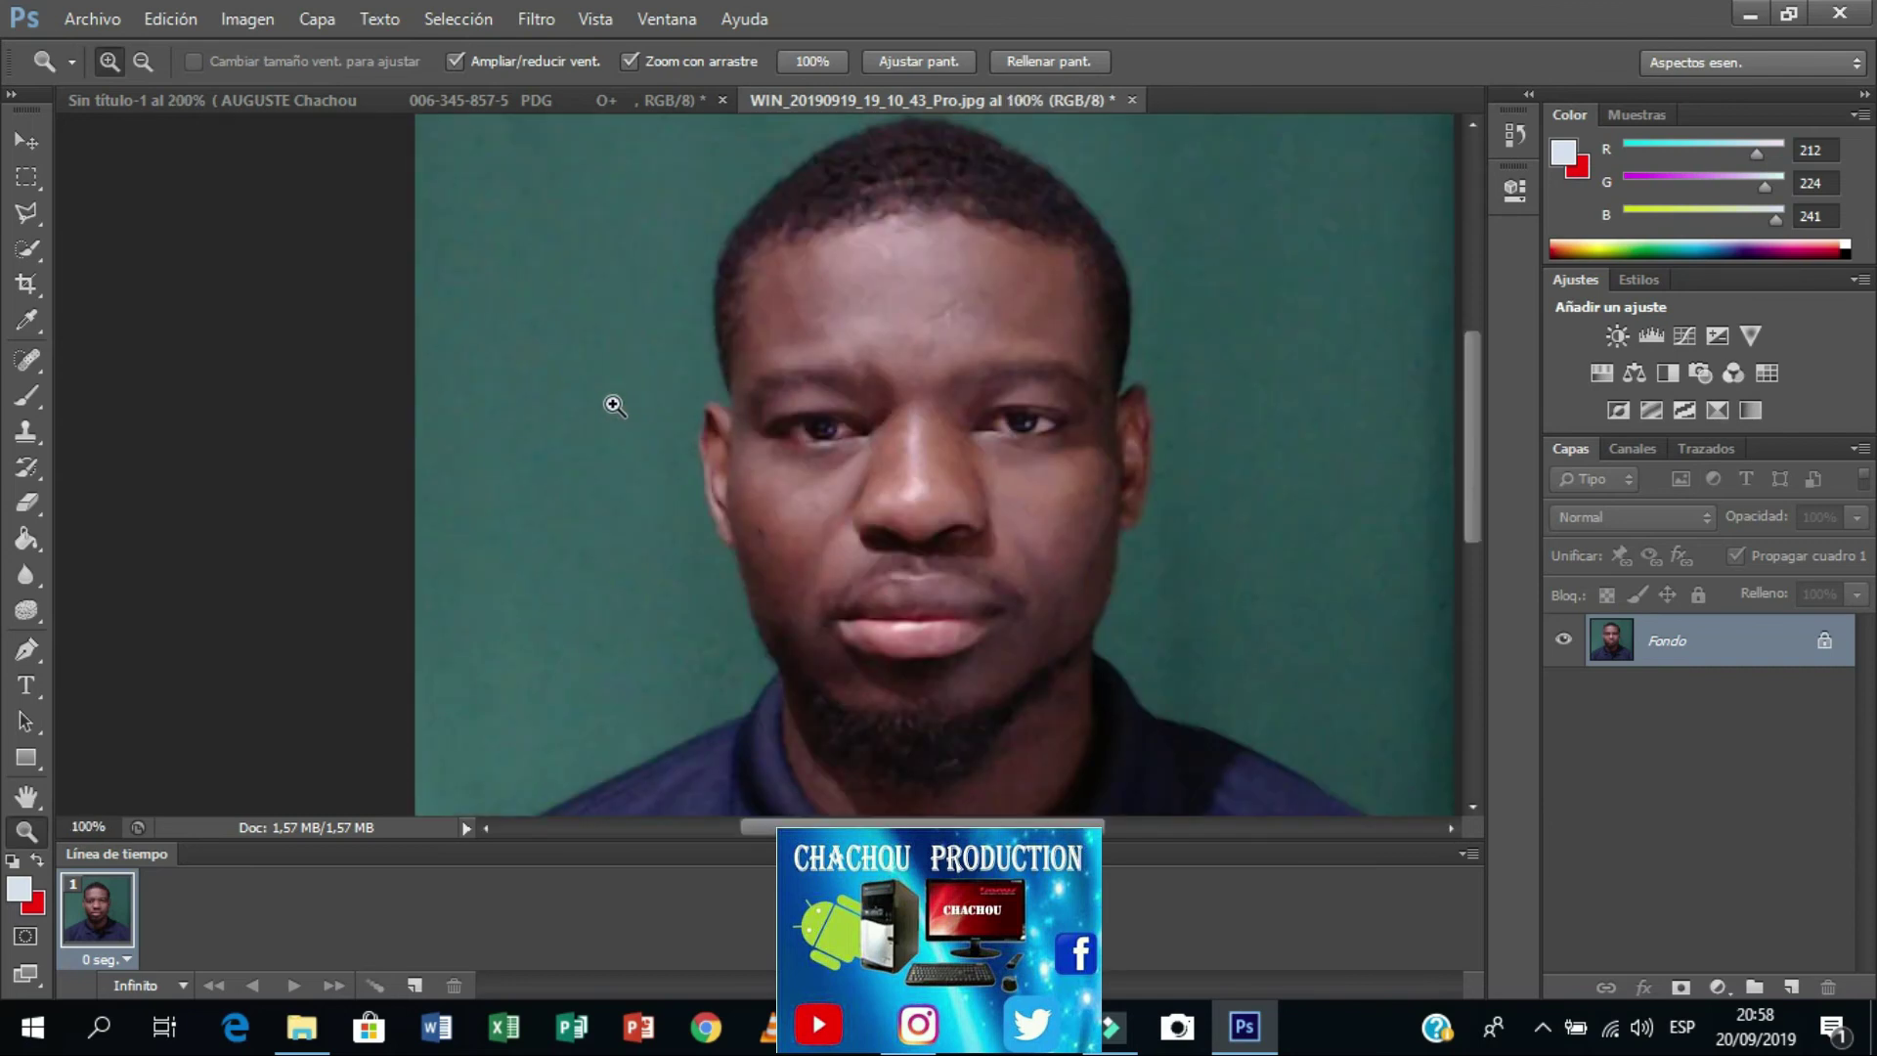
# Step: Select the green curtain background around the head with the Quick Selection tool
pyautogui.click(524, 403)
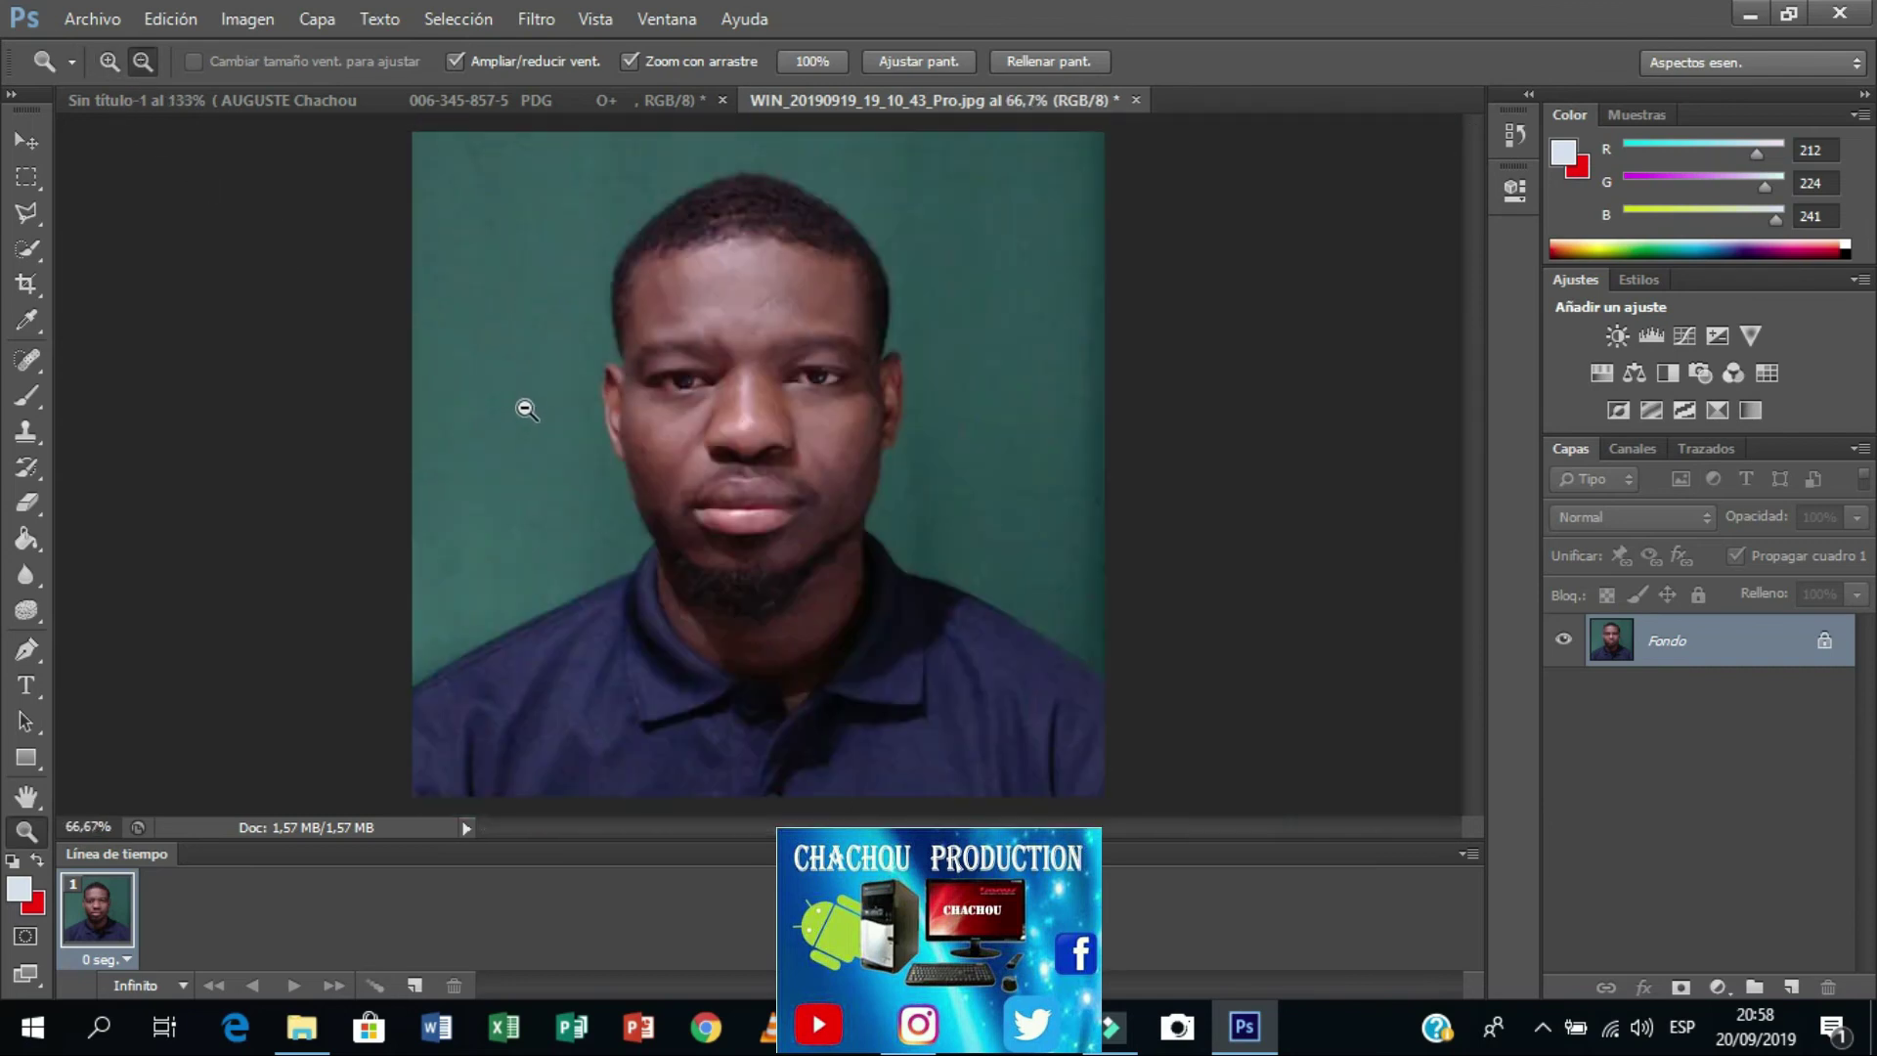
pyautogui.click(40, 246)
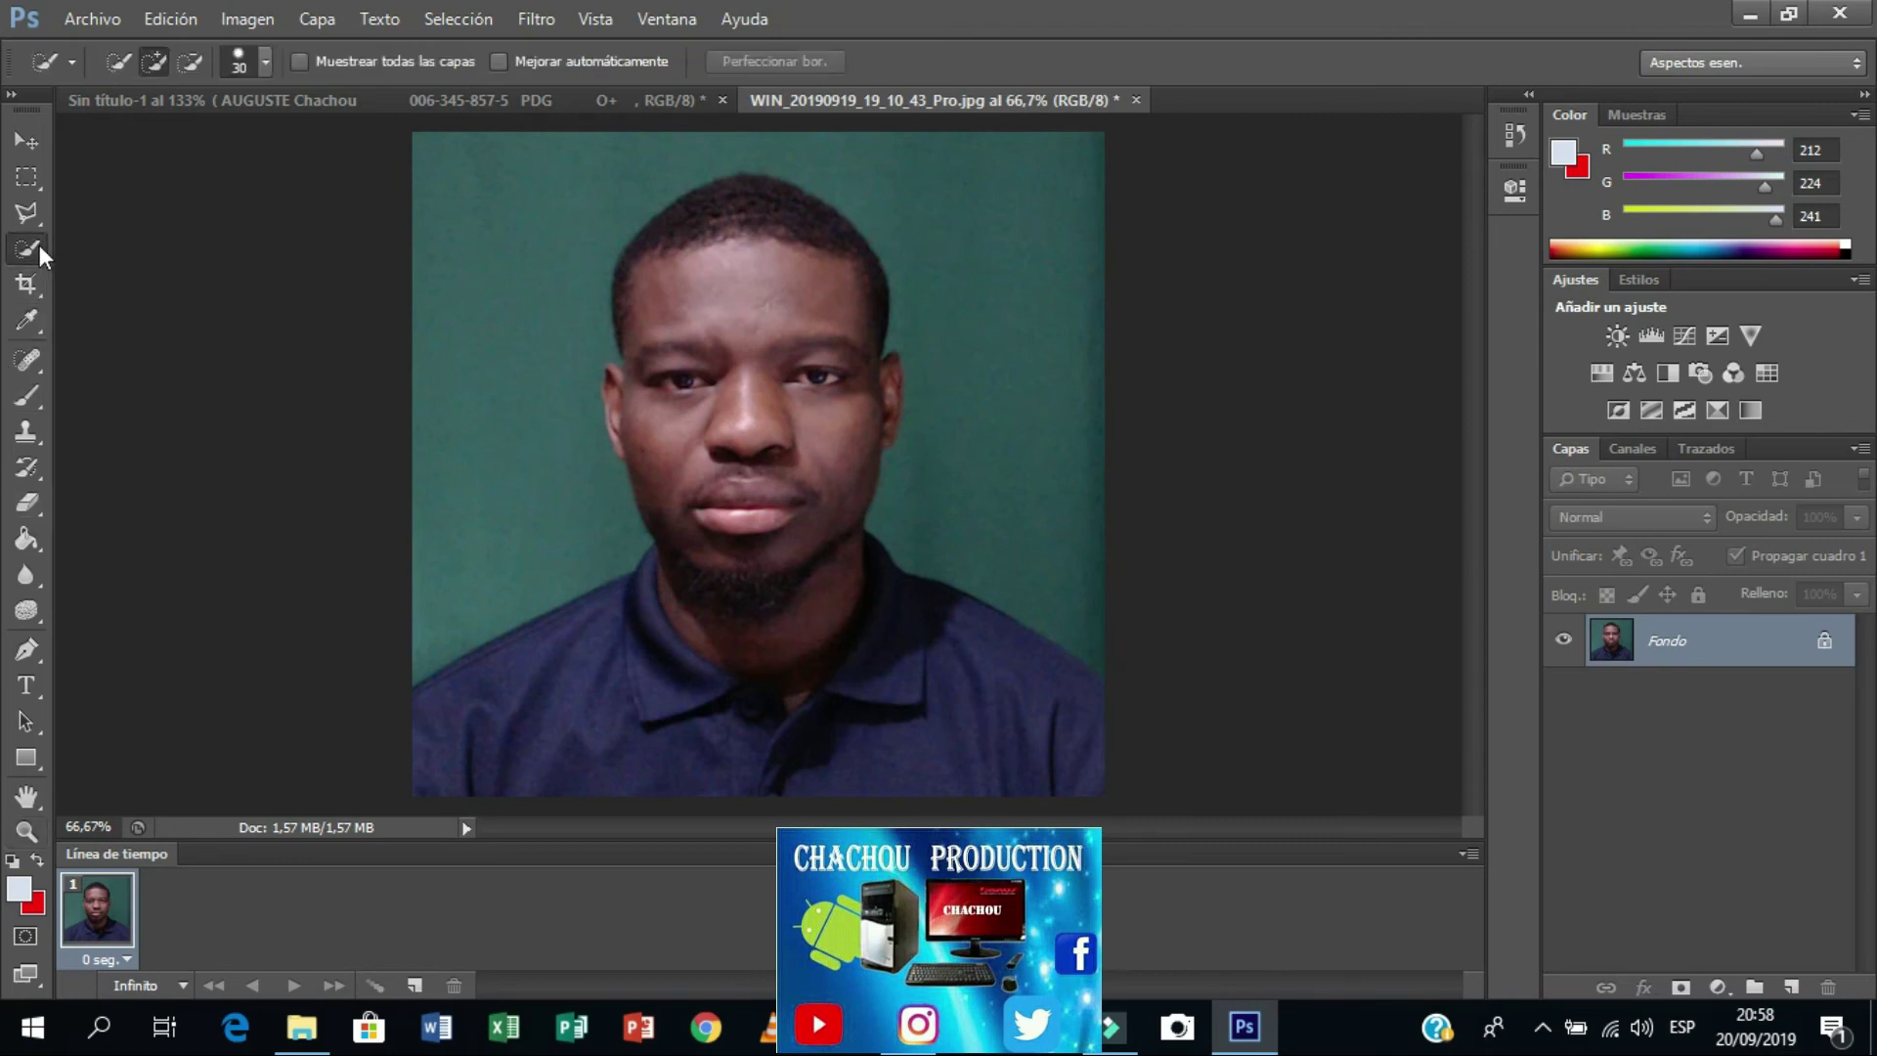
pyautogui.rightClick(39, 245)
pyautogui.click(74, 242)
pyautogui.click(530, 294)
pyautogui.click(502, 347)
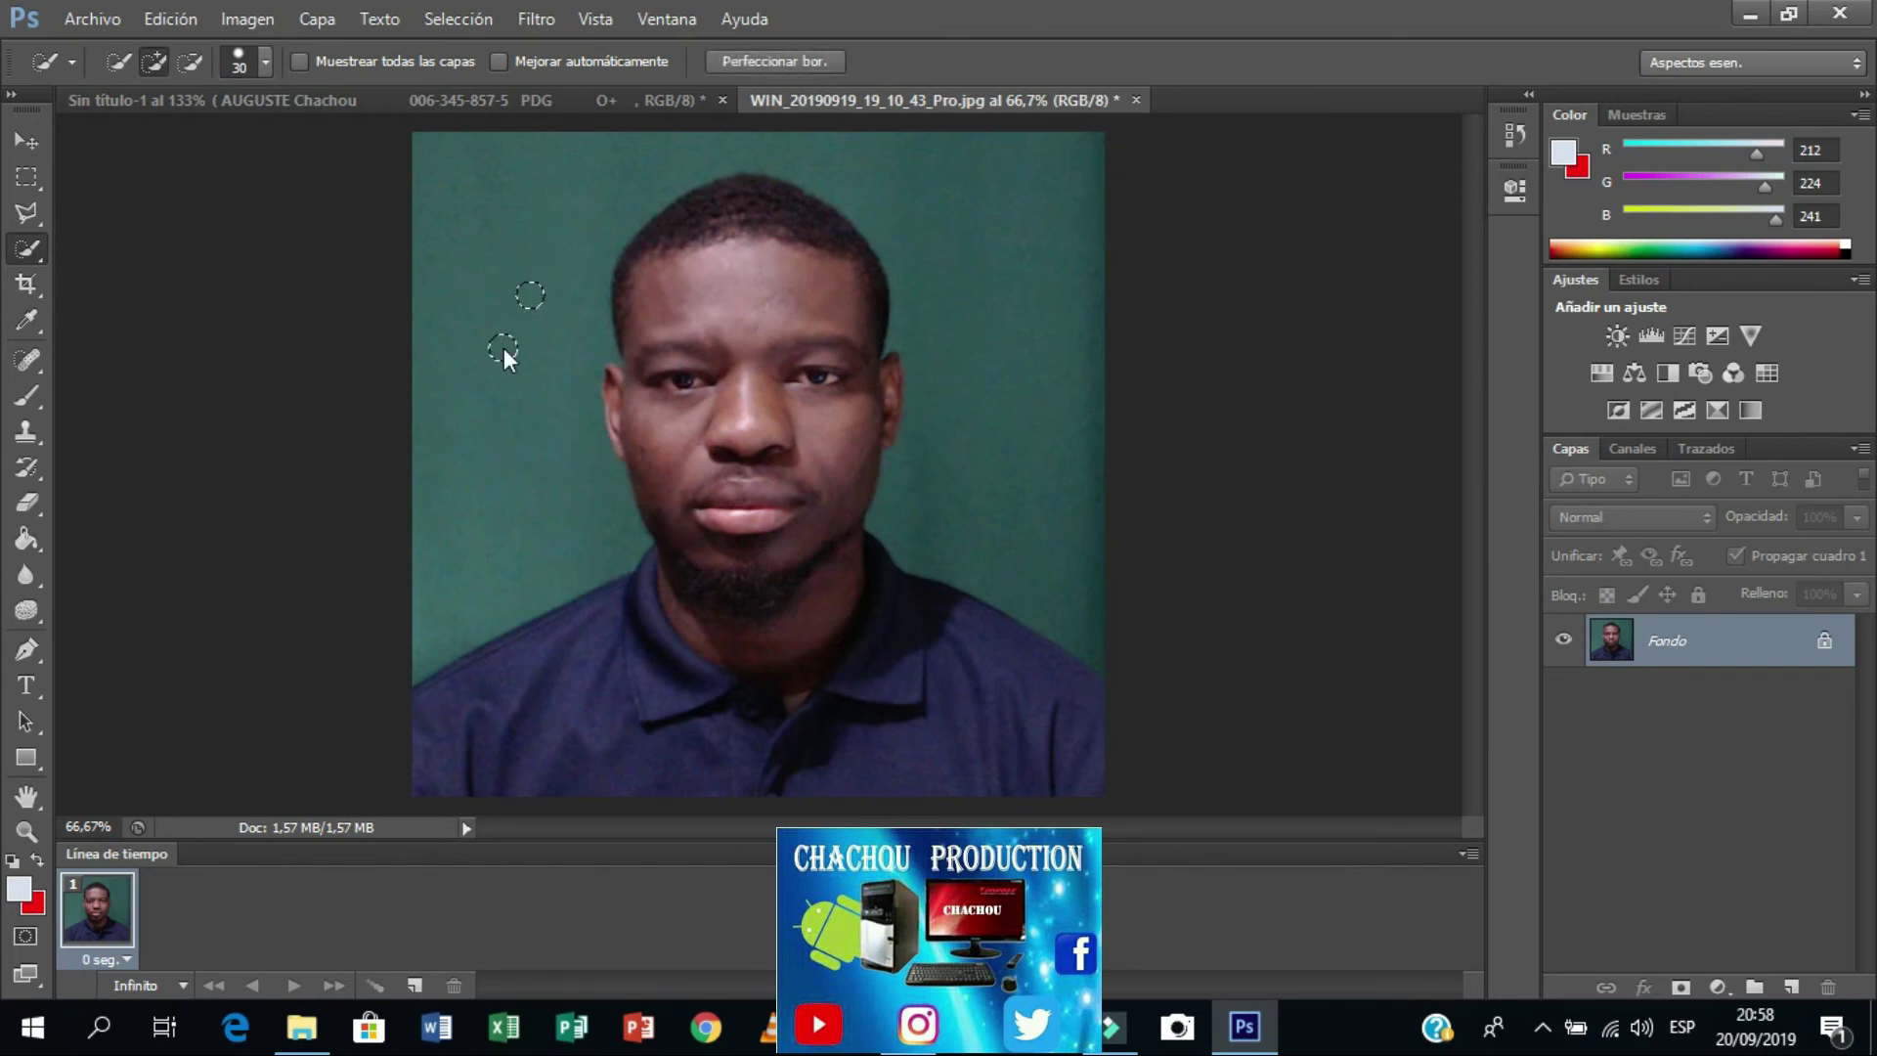
pyautogui.moveTo(510, 502); pyautogui.dragTo(532, 495)
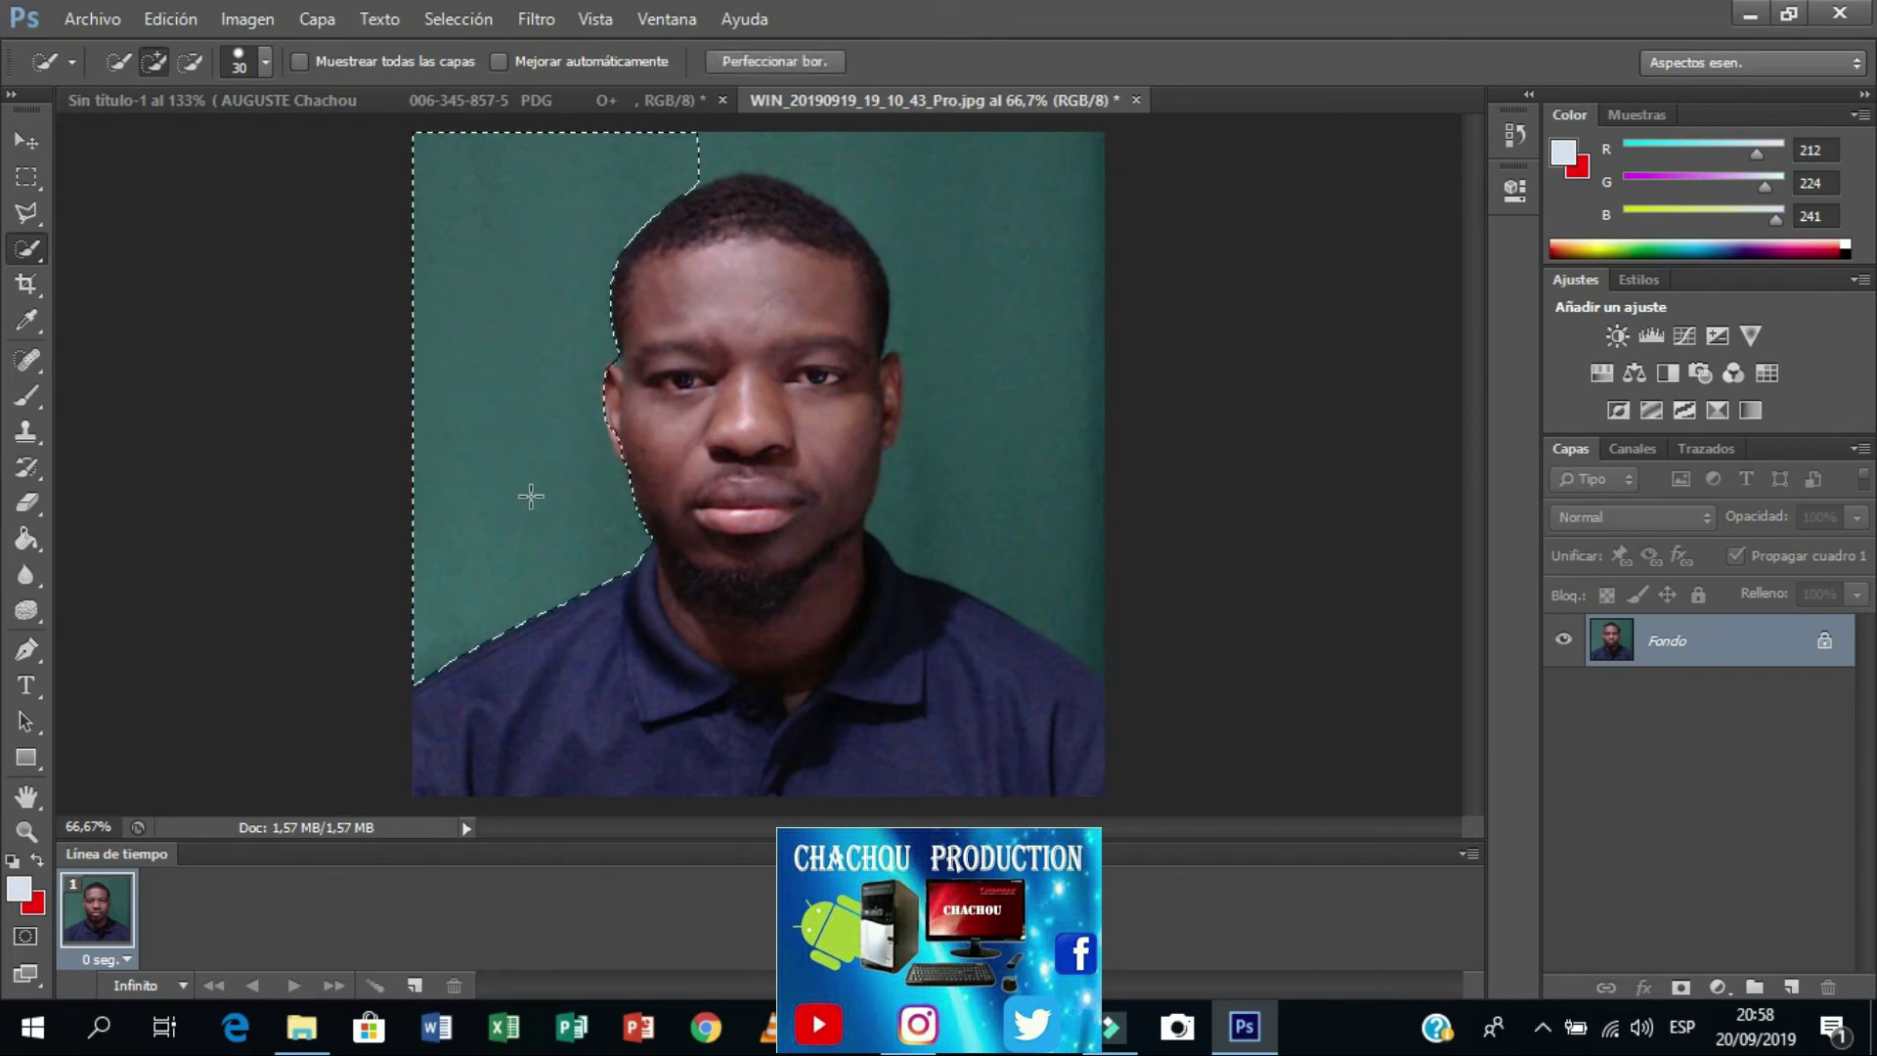
pyautogui.moveTo(582, 257); pyautogui.dragTo(973, 328)
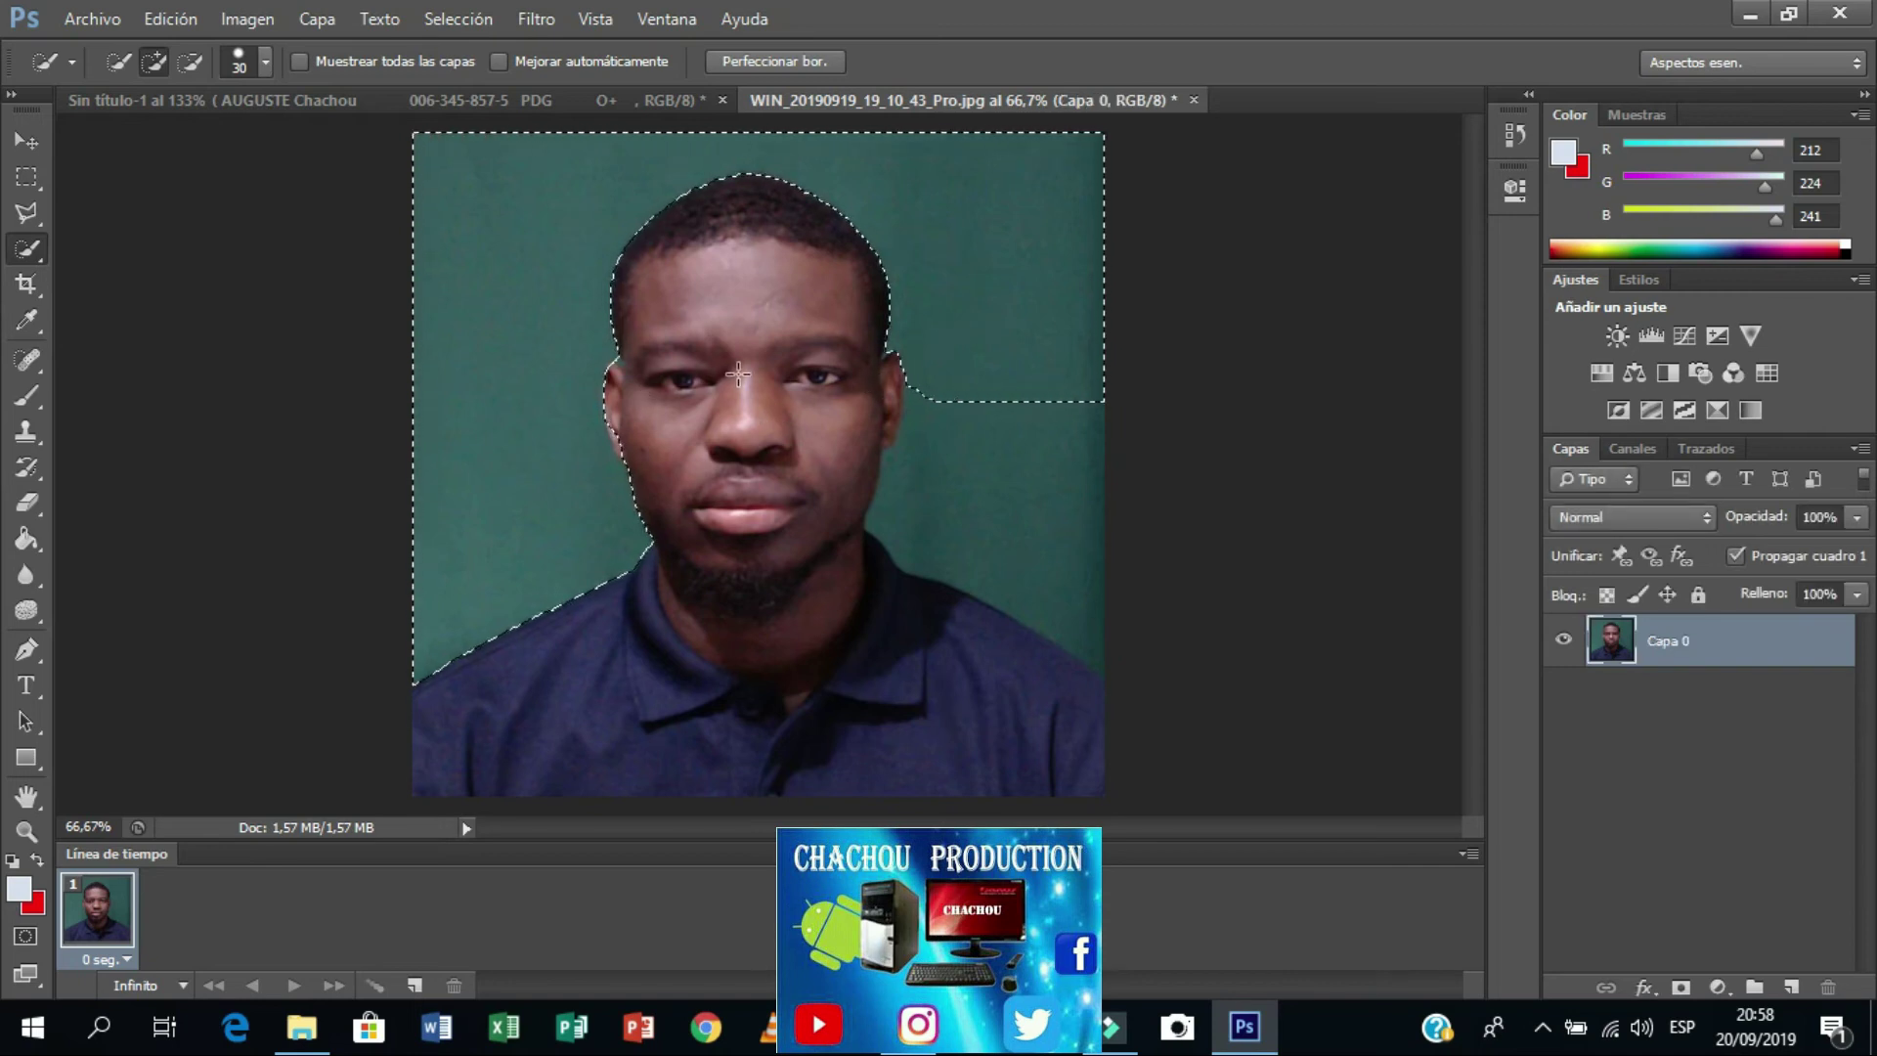
# Step: Delete the selected green background, then select and delete the remaining green patch on the right
pyautogui.press('Delete')
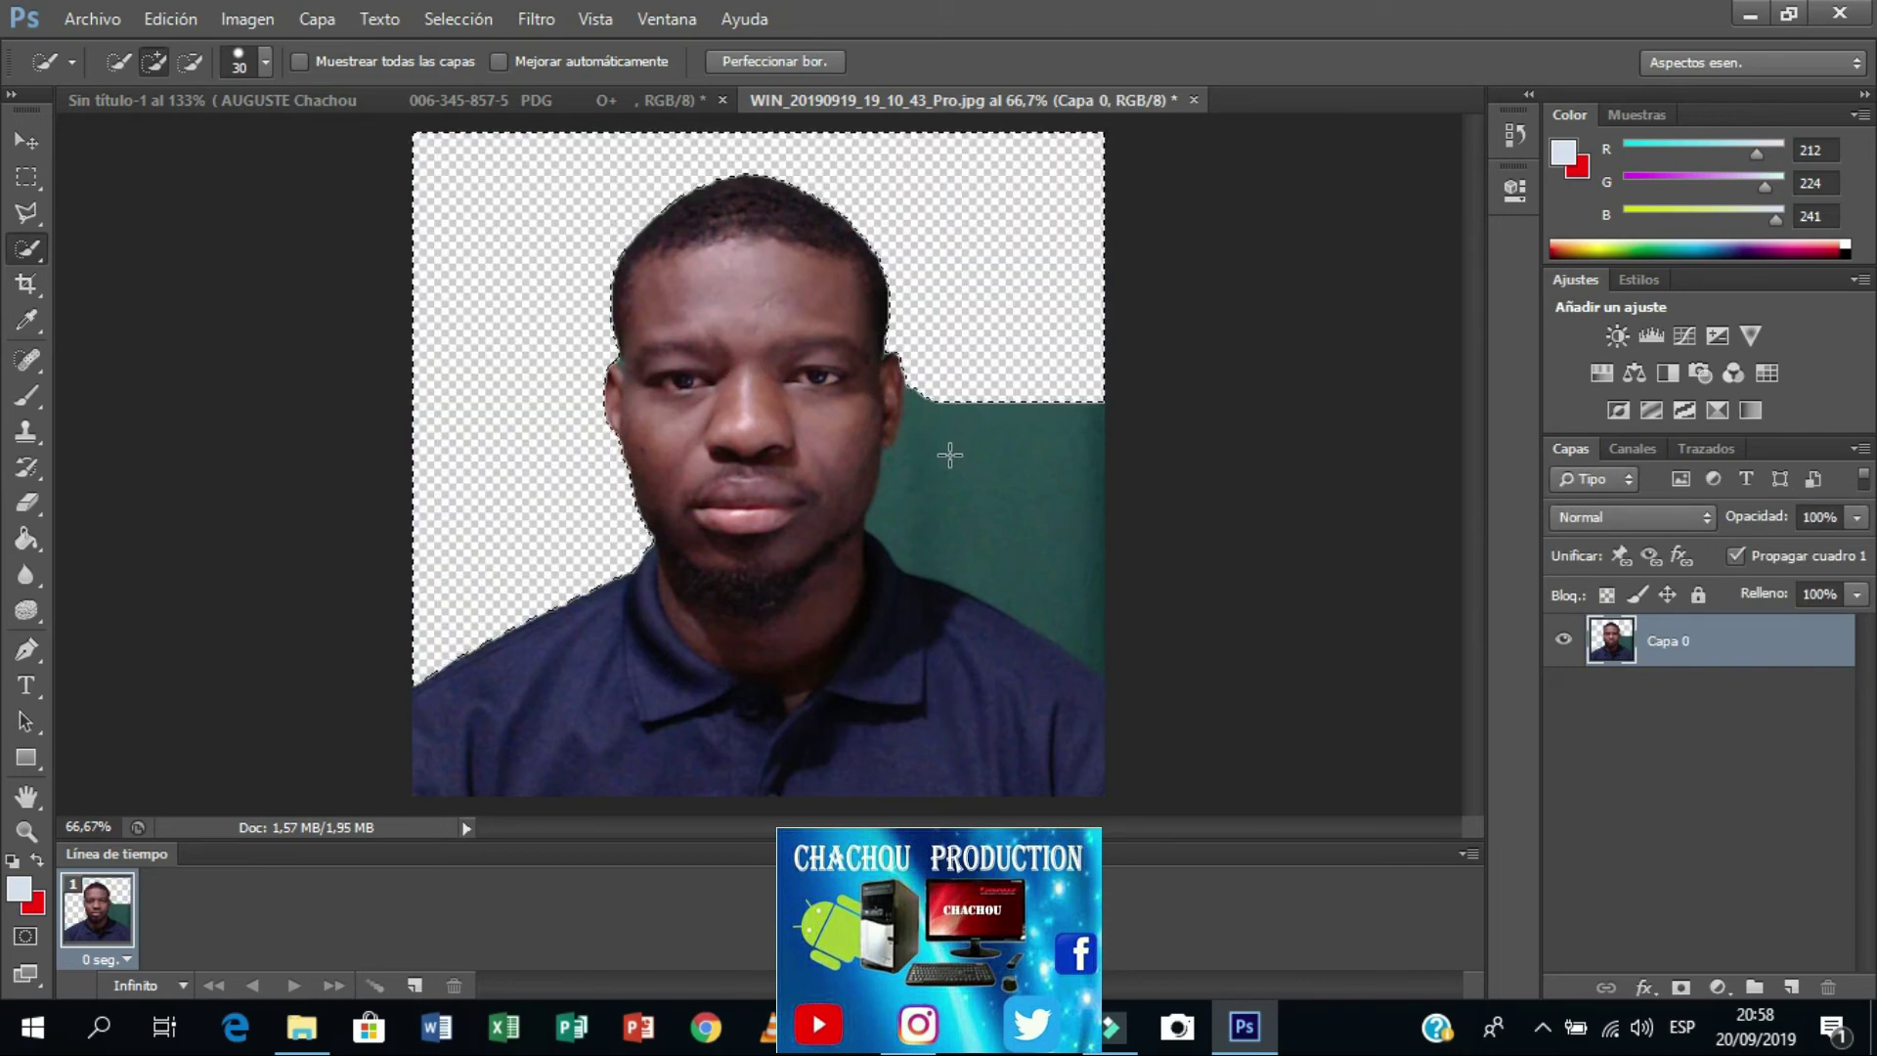
pyautogui.hotkey('ctrl', 'd')
pyautogui.click(1038, 480)
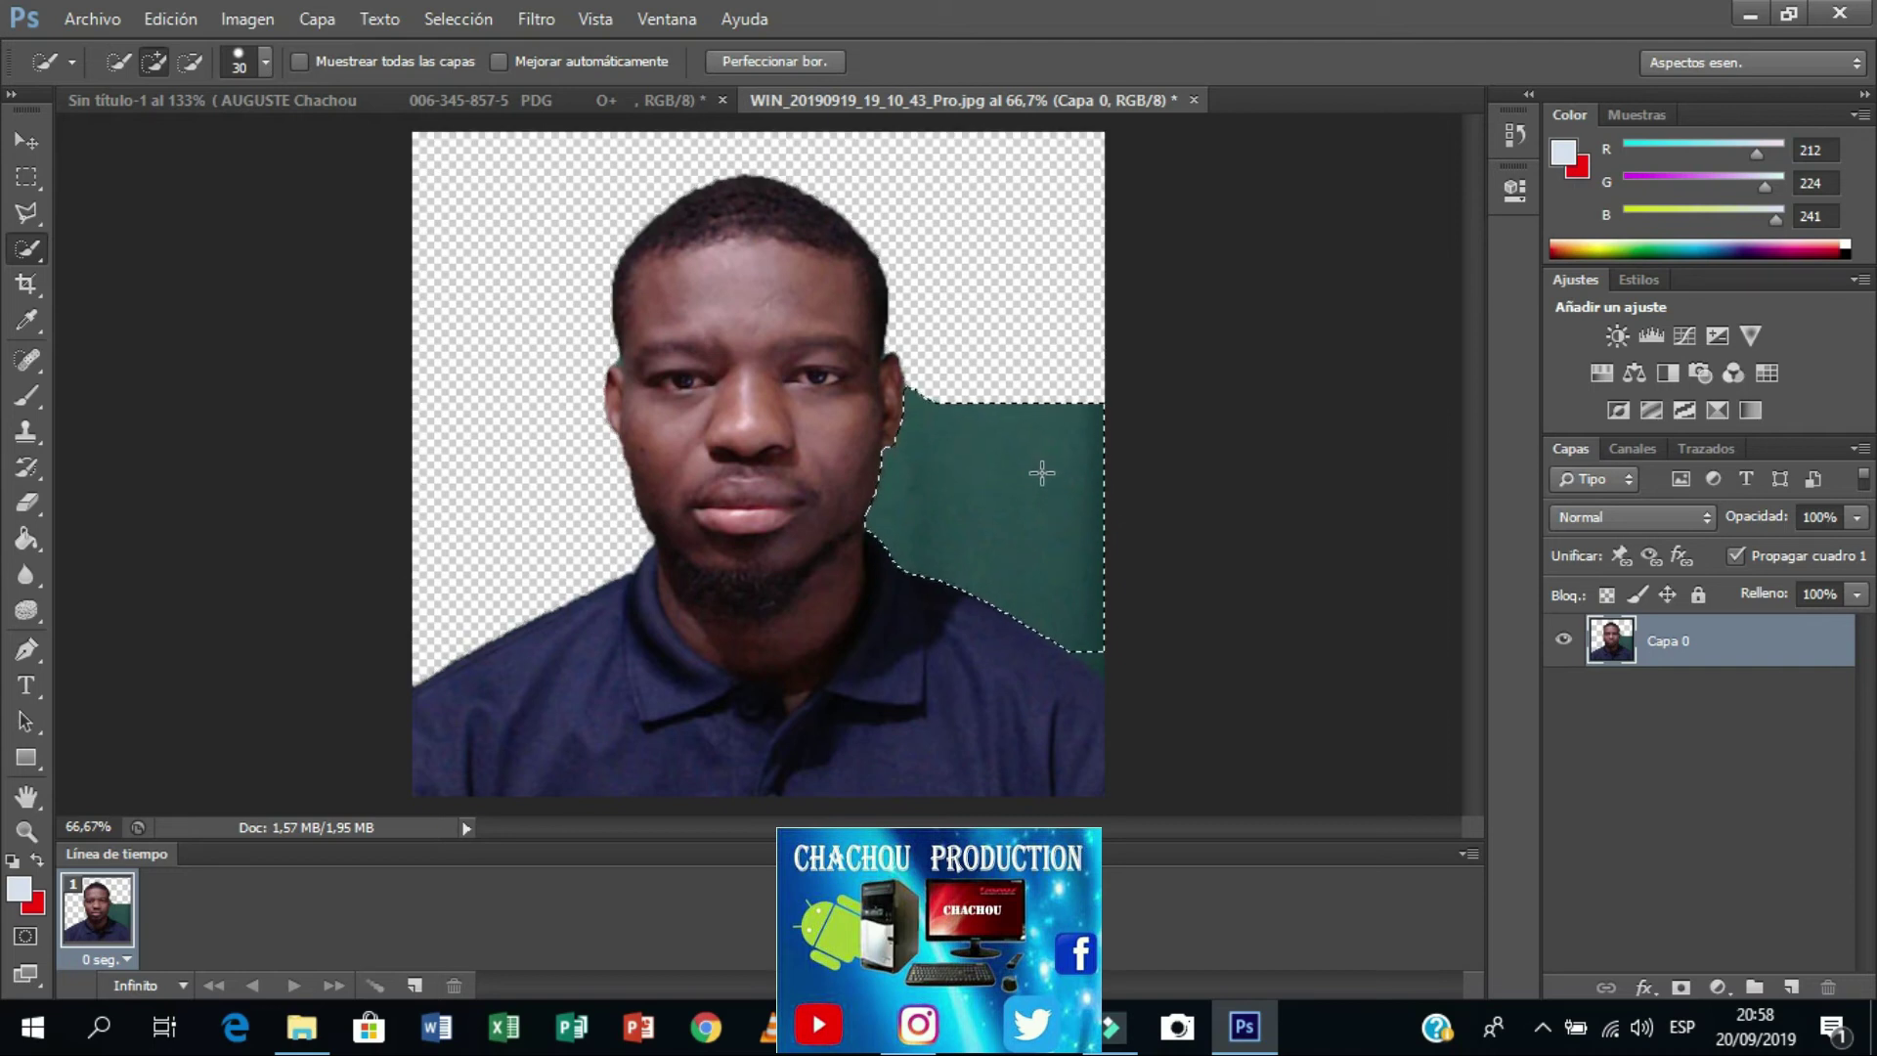
pyautogui.press('Delete')
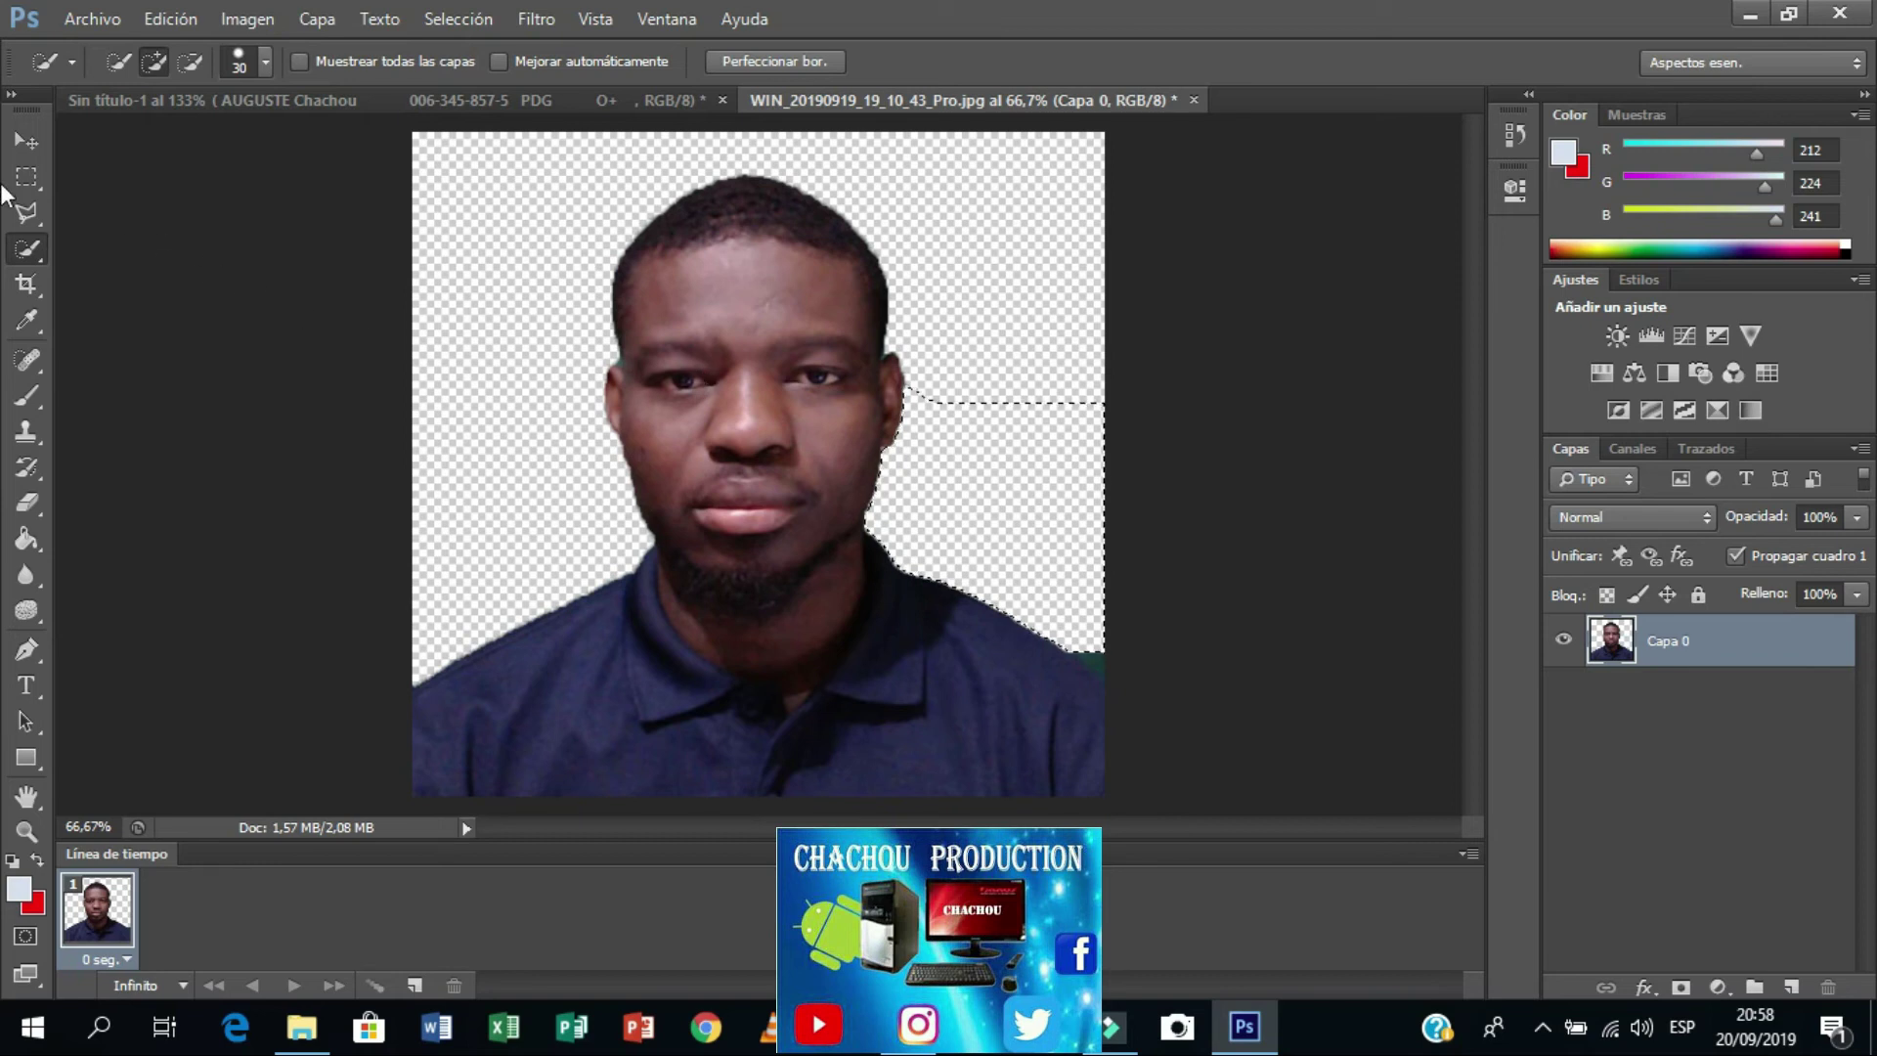
# Step: Outline the leftover green edge on the right with the Polygonal Lasso
pyautogui.click(39, 204)
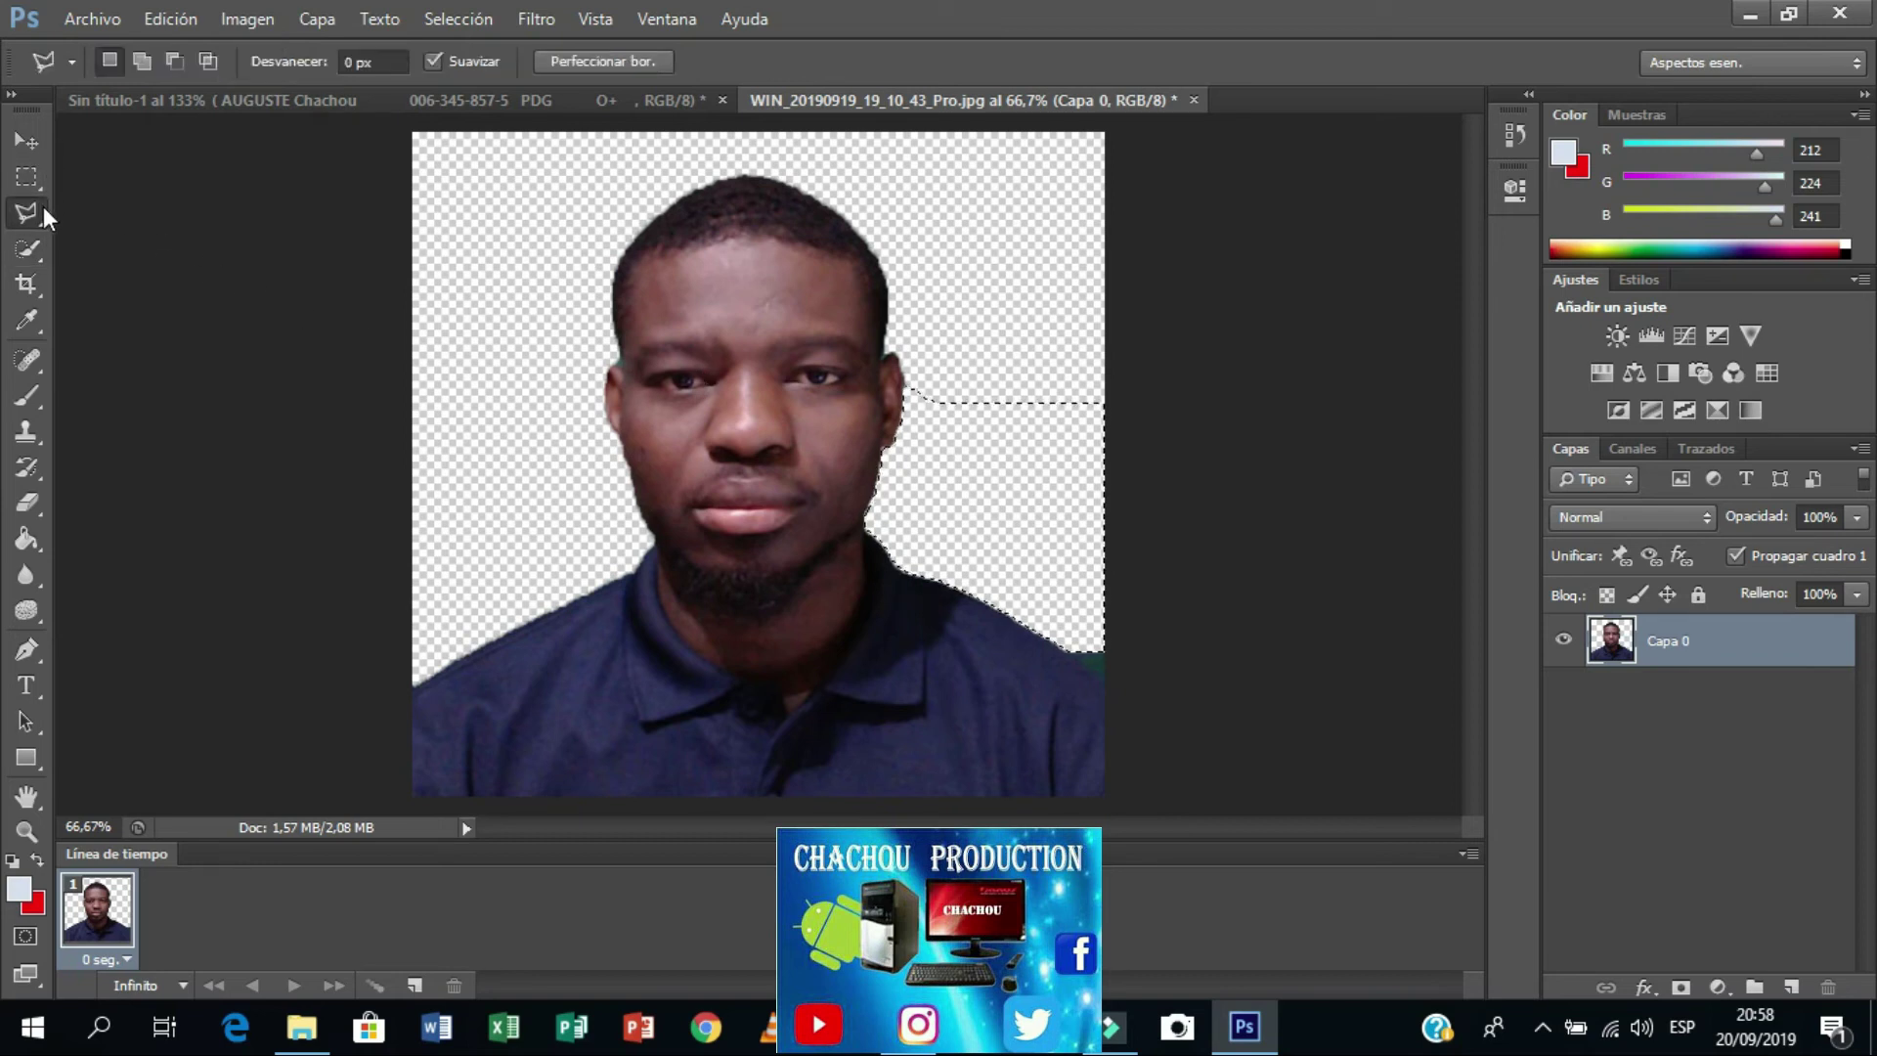
pyautogui.rightClick(43, 207)
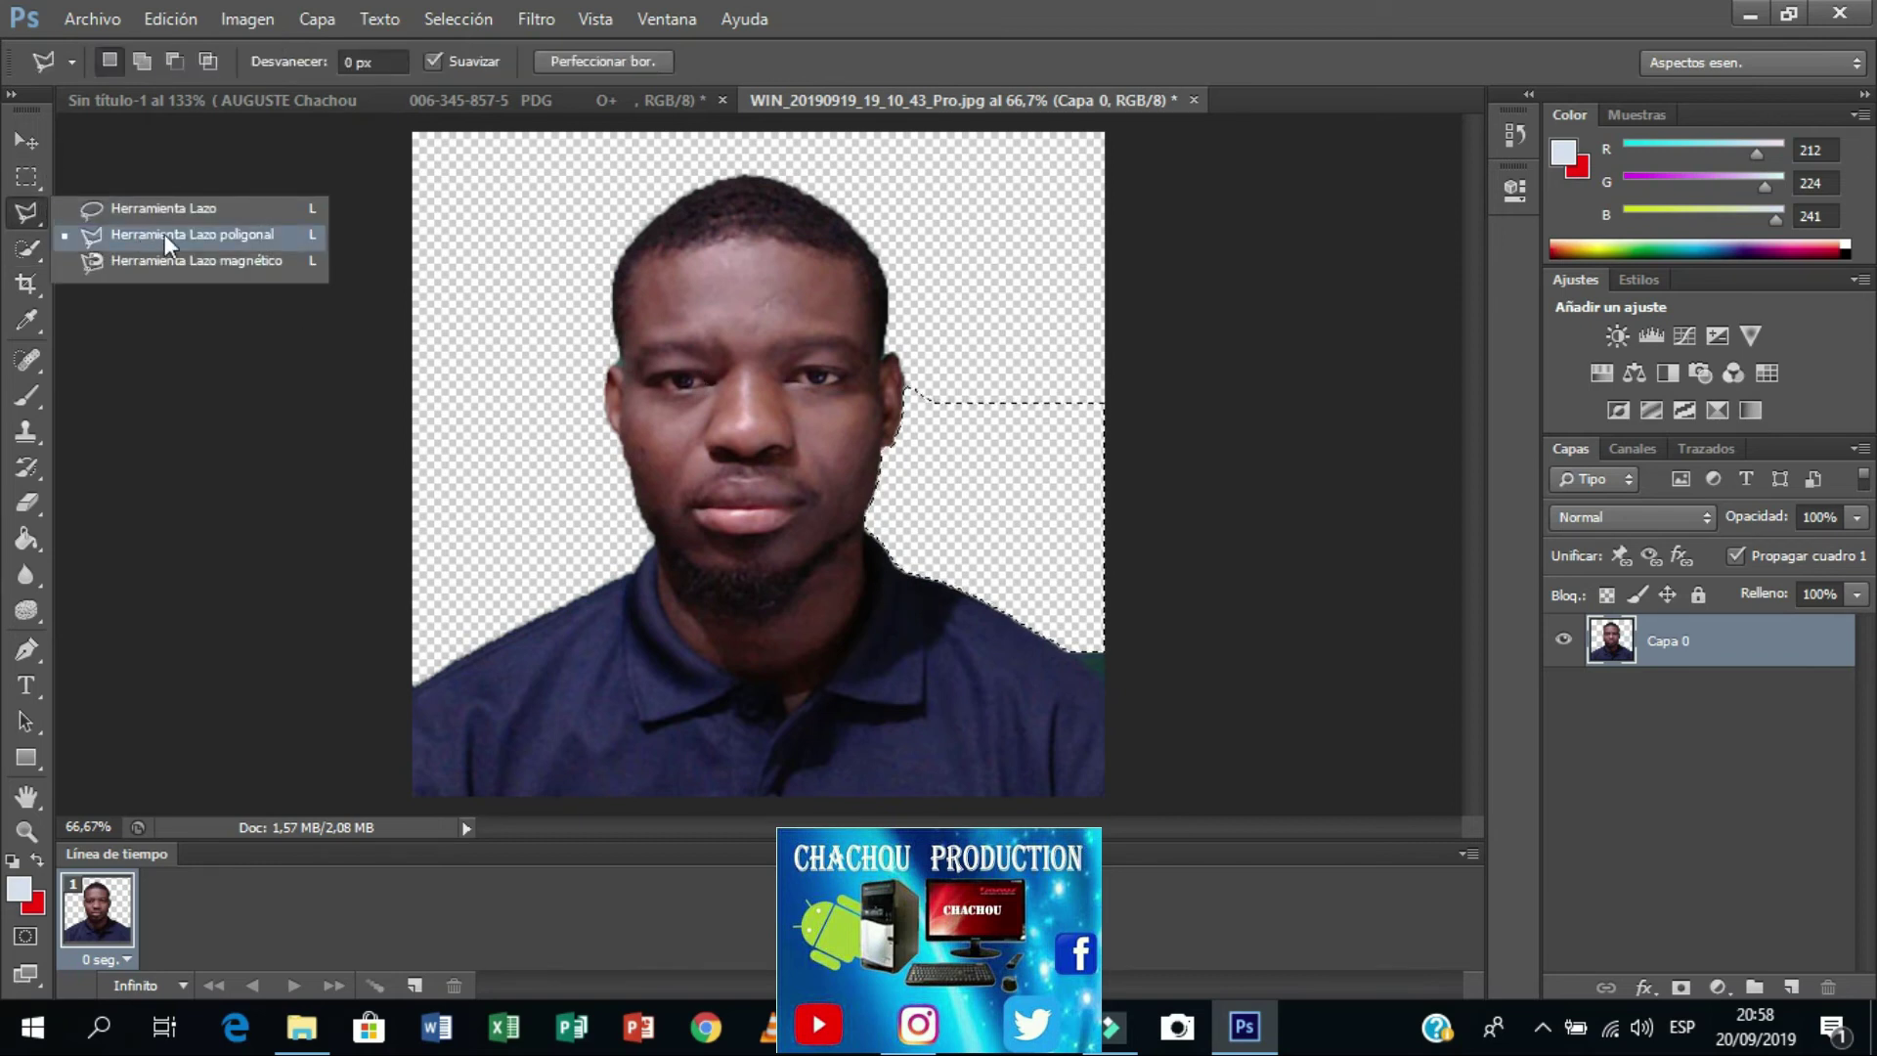
pyautogui.click(153, 233)
pyautogui.click(1156, 391)
pyautogui.click(1190, 648)
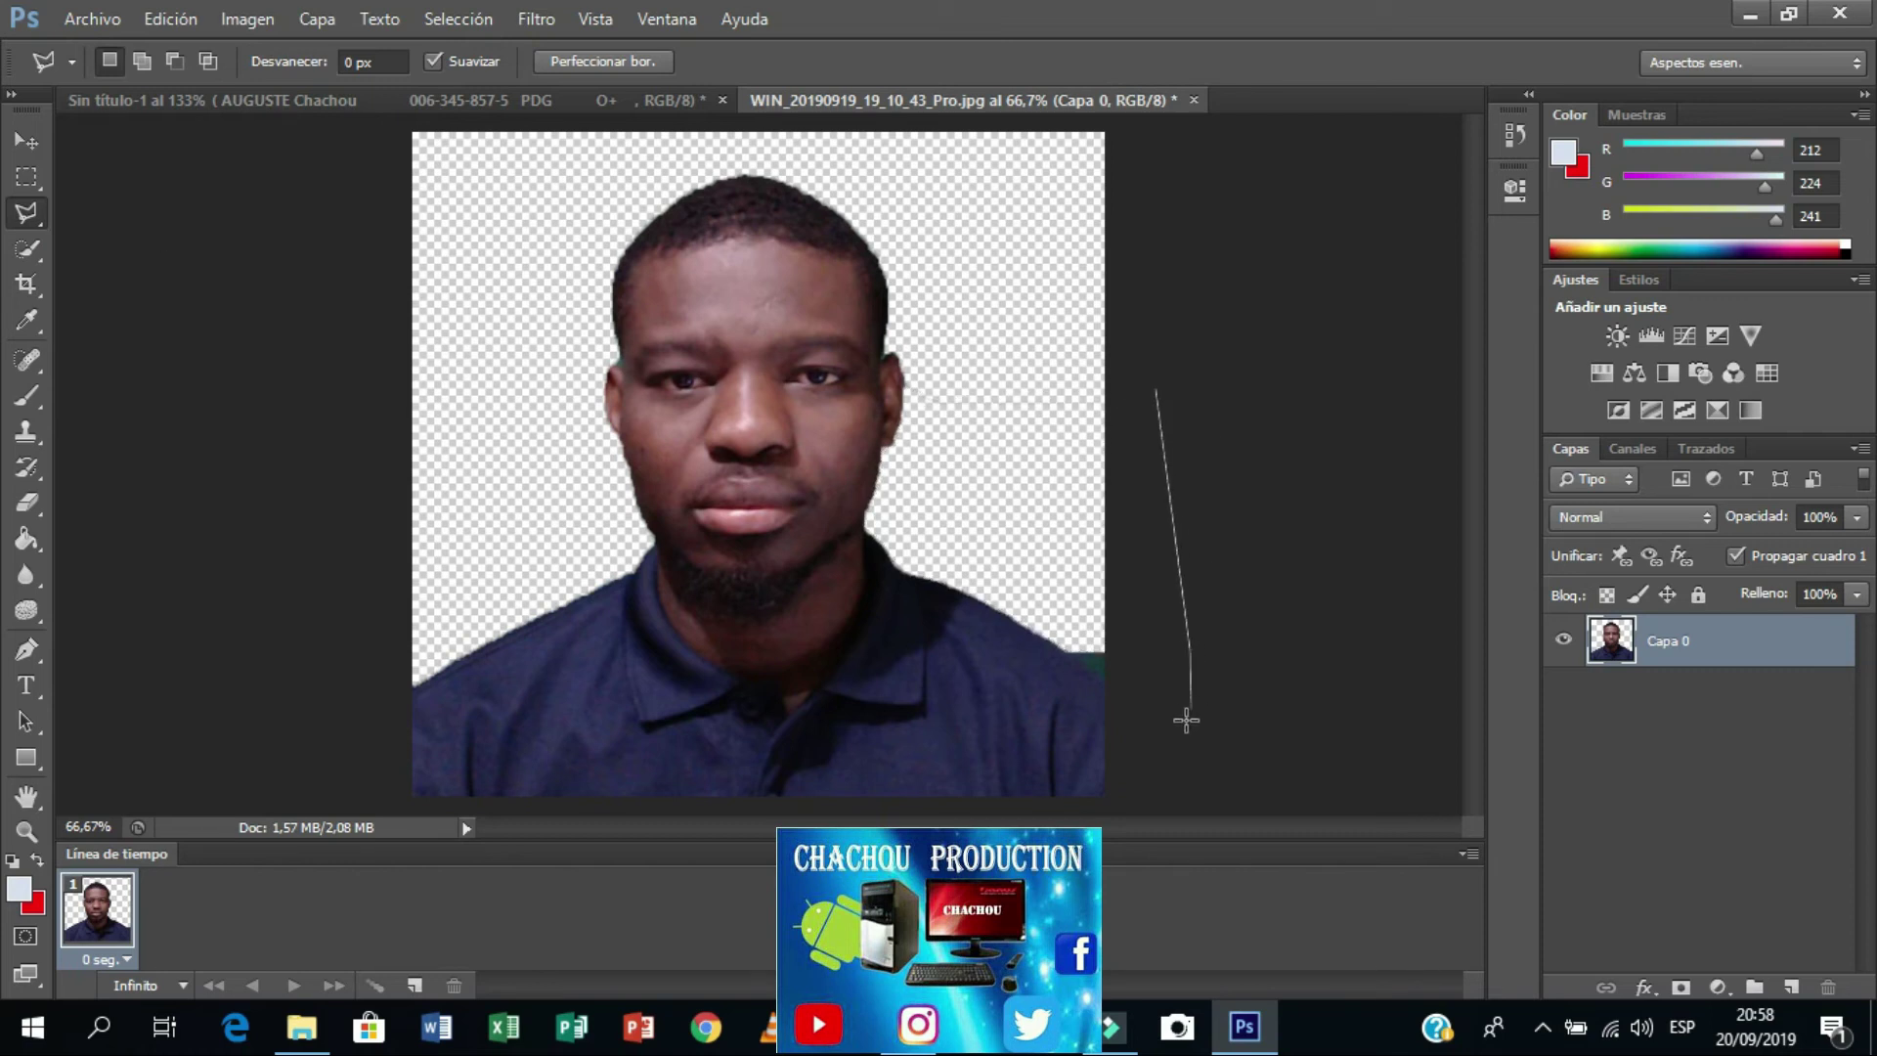
pyautogui.click(1122, 702)
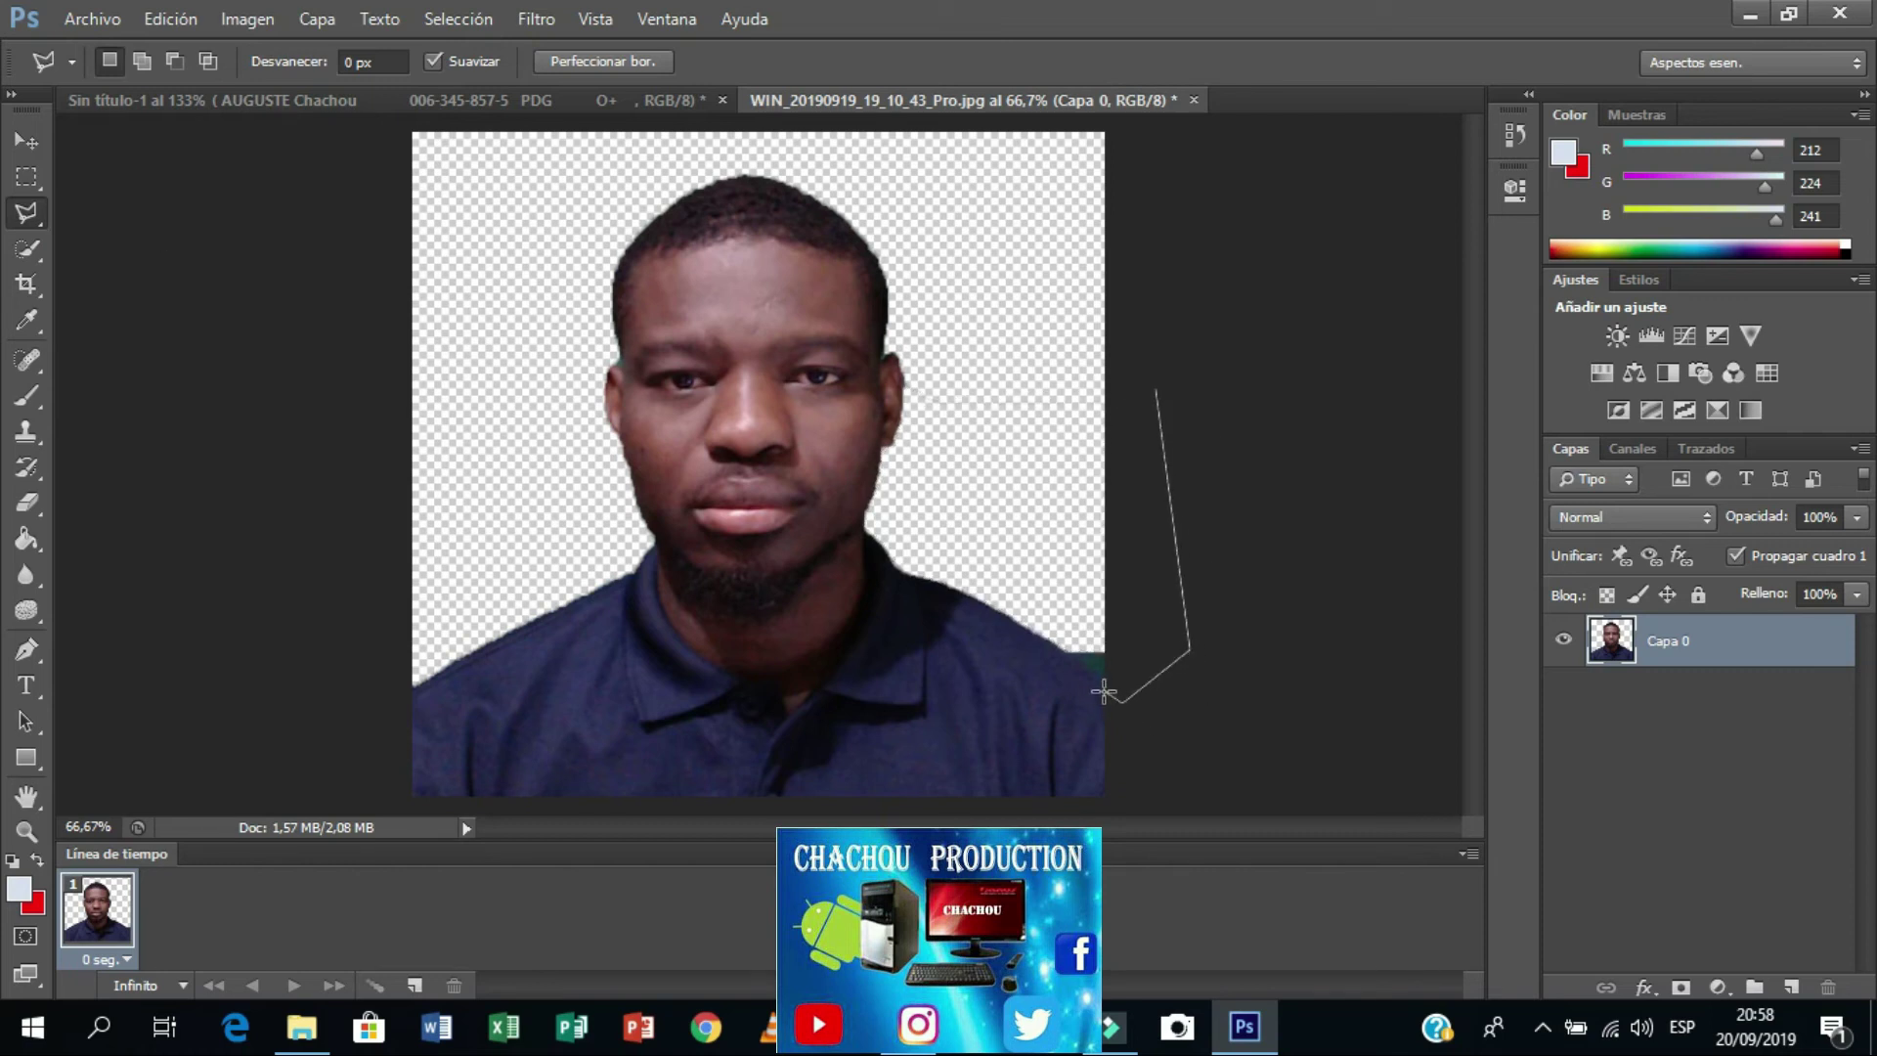
pyautogui.click(1050, 645)
pyautogui.click(1013, 508)
pyautogui.click(1025, 330)
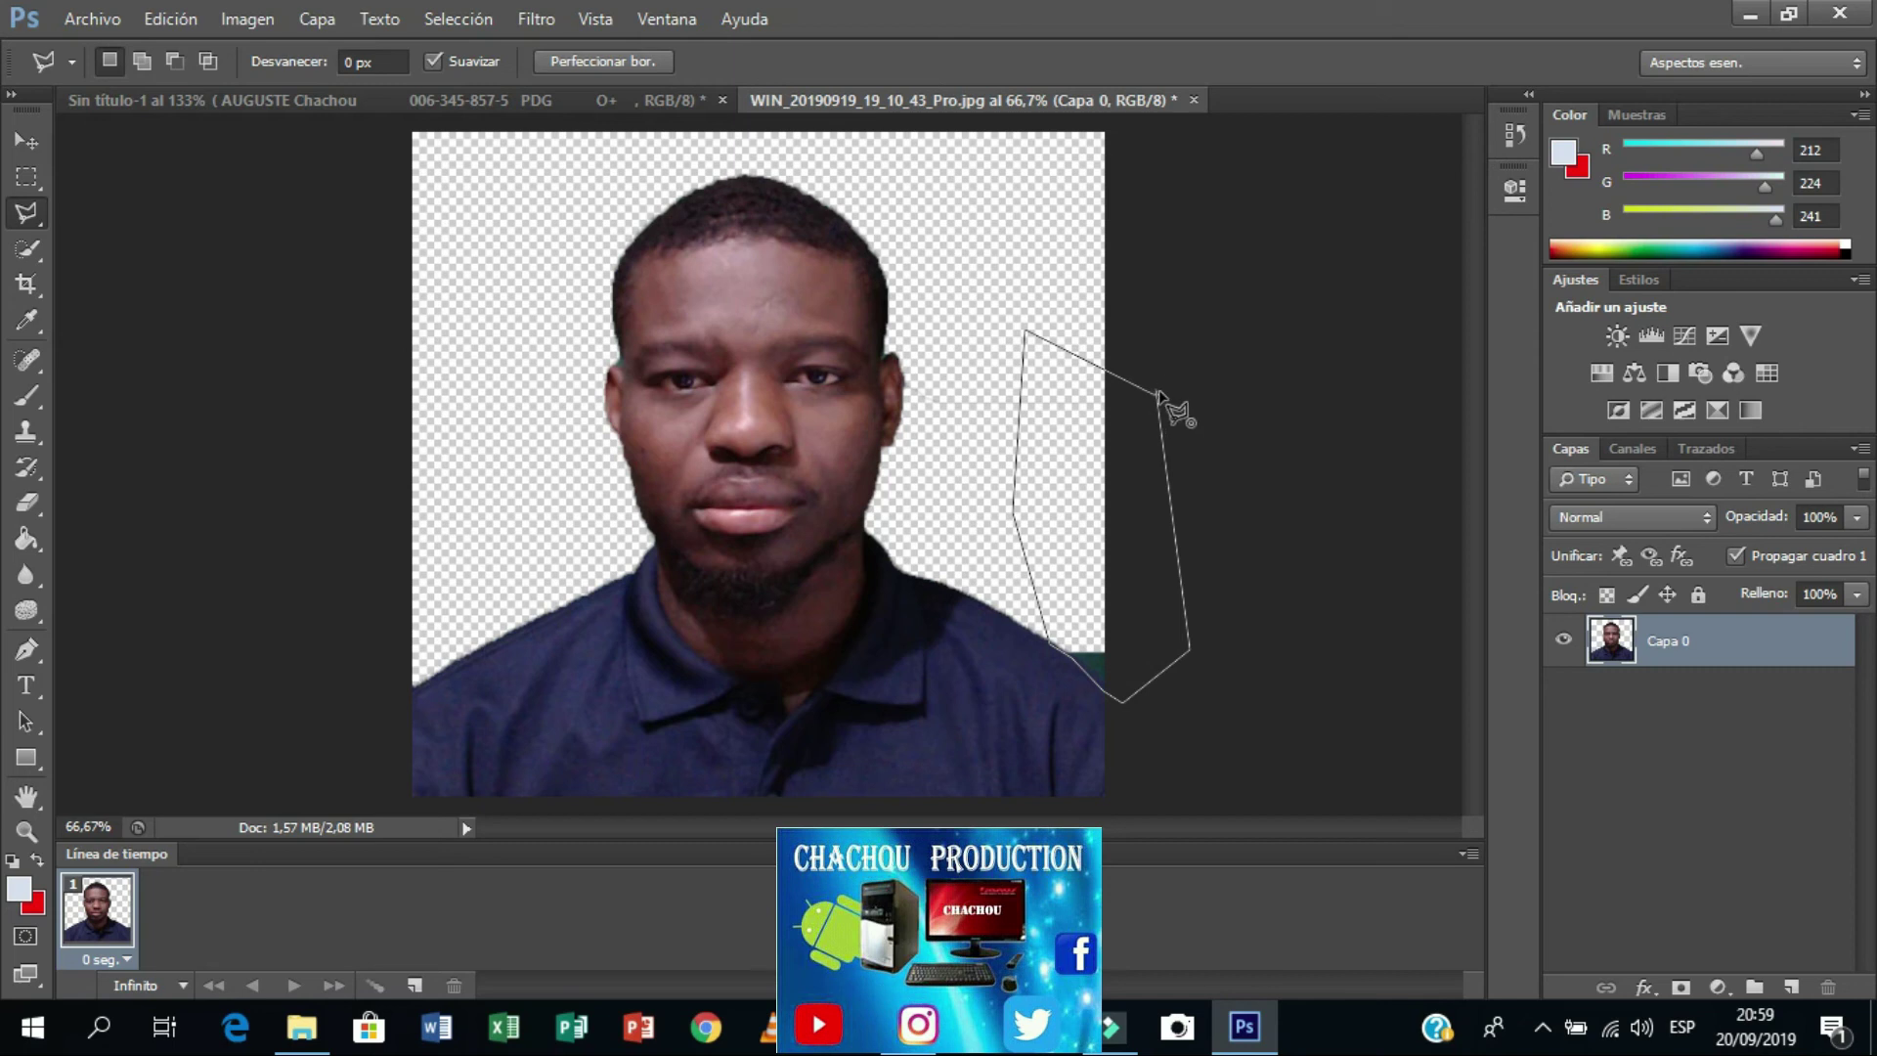
pyautogui.click(1154, 391)
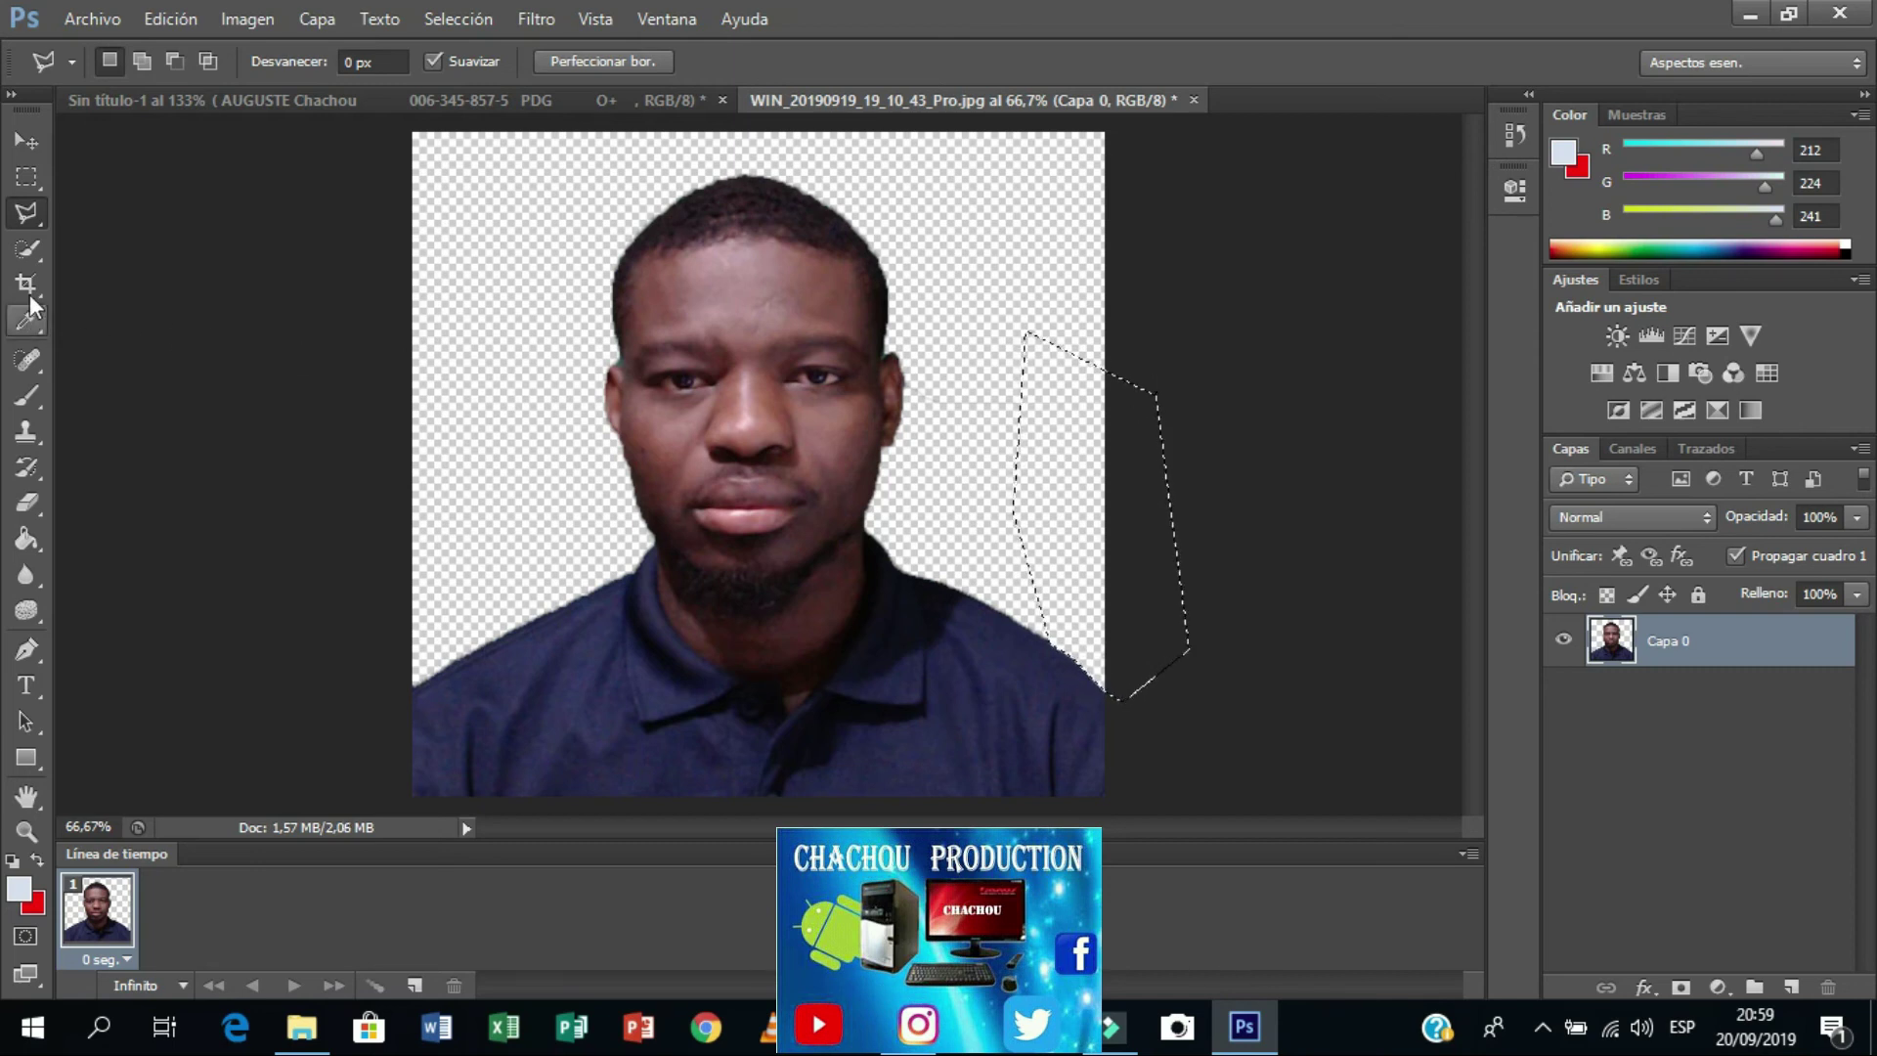
# Step: Zoom out to view the whole cut-out portrait, then zoom back in
pyautogui.press('z')
pyautogui.keyDown('alt'); pyautogui.click(597, 398); pyautogui.keyUp('alt')
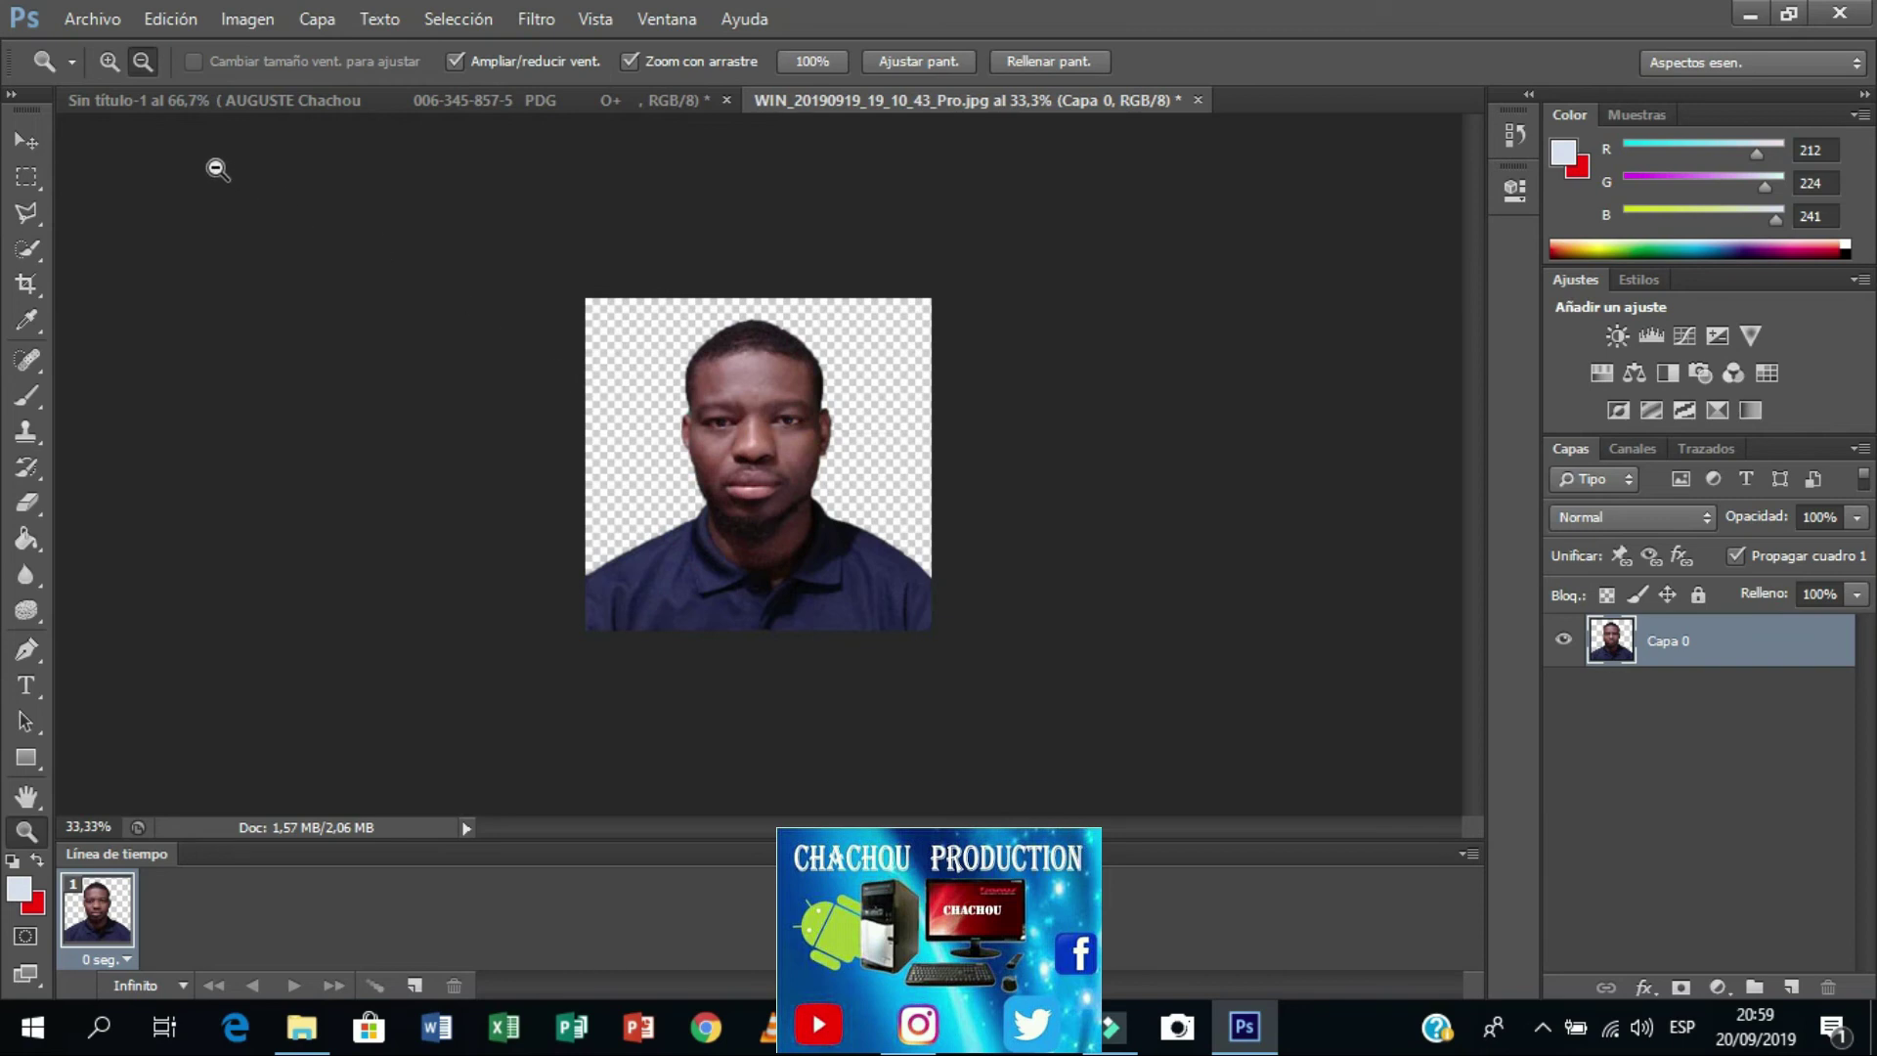
pyautogui.keyDown('alt'); pyautogui.click(551, 416); pyautogui.keyUp('alt')
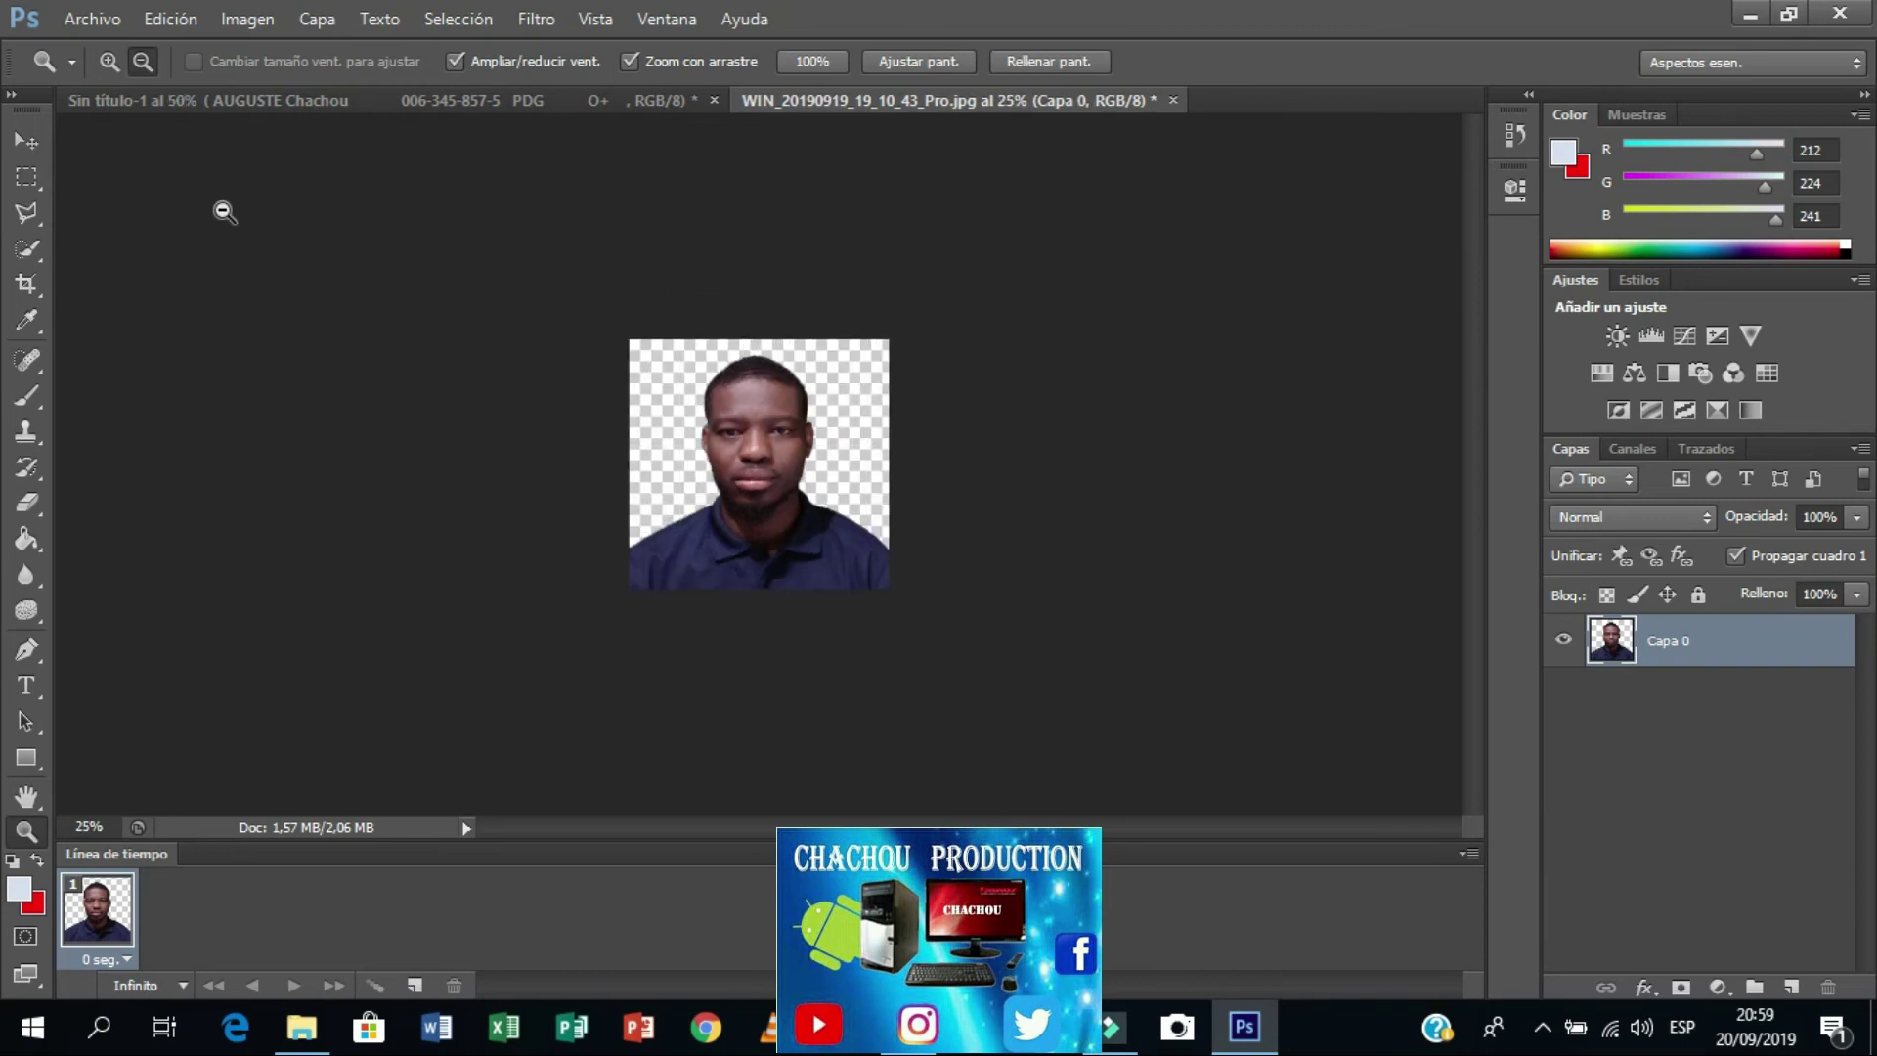
pyautogui.click(392, 358)
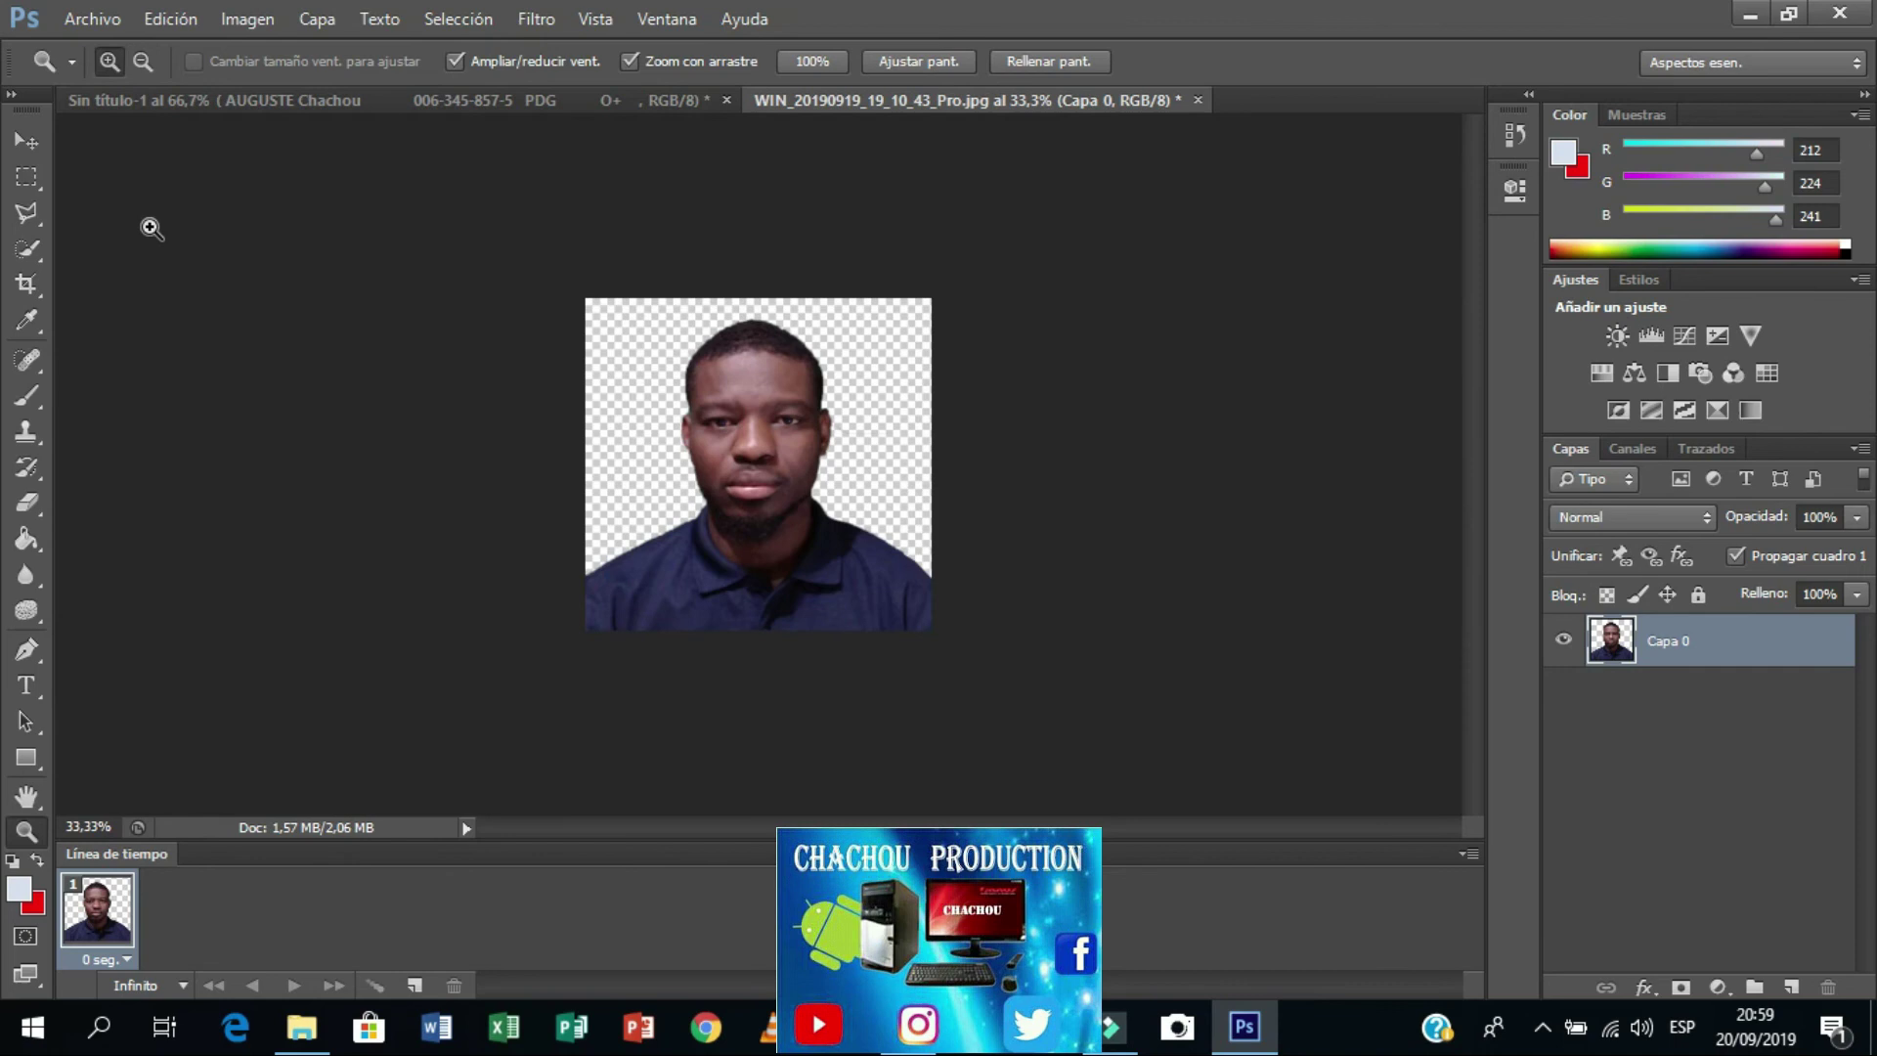
pyautogui.click(26, 140)
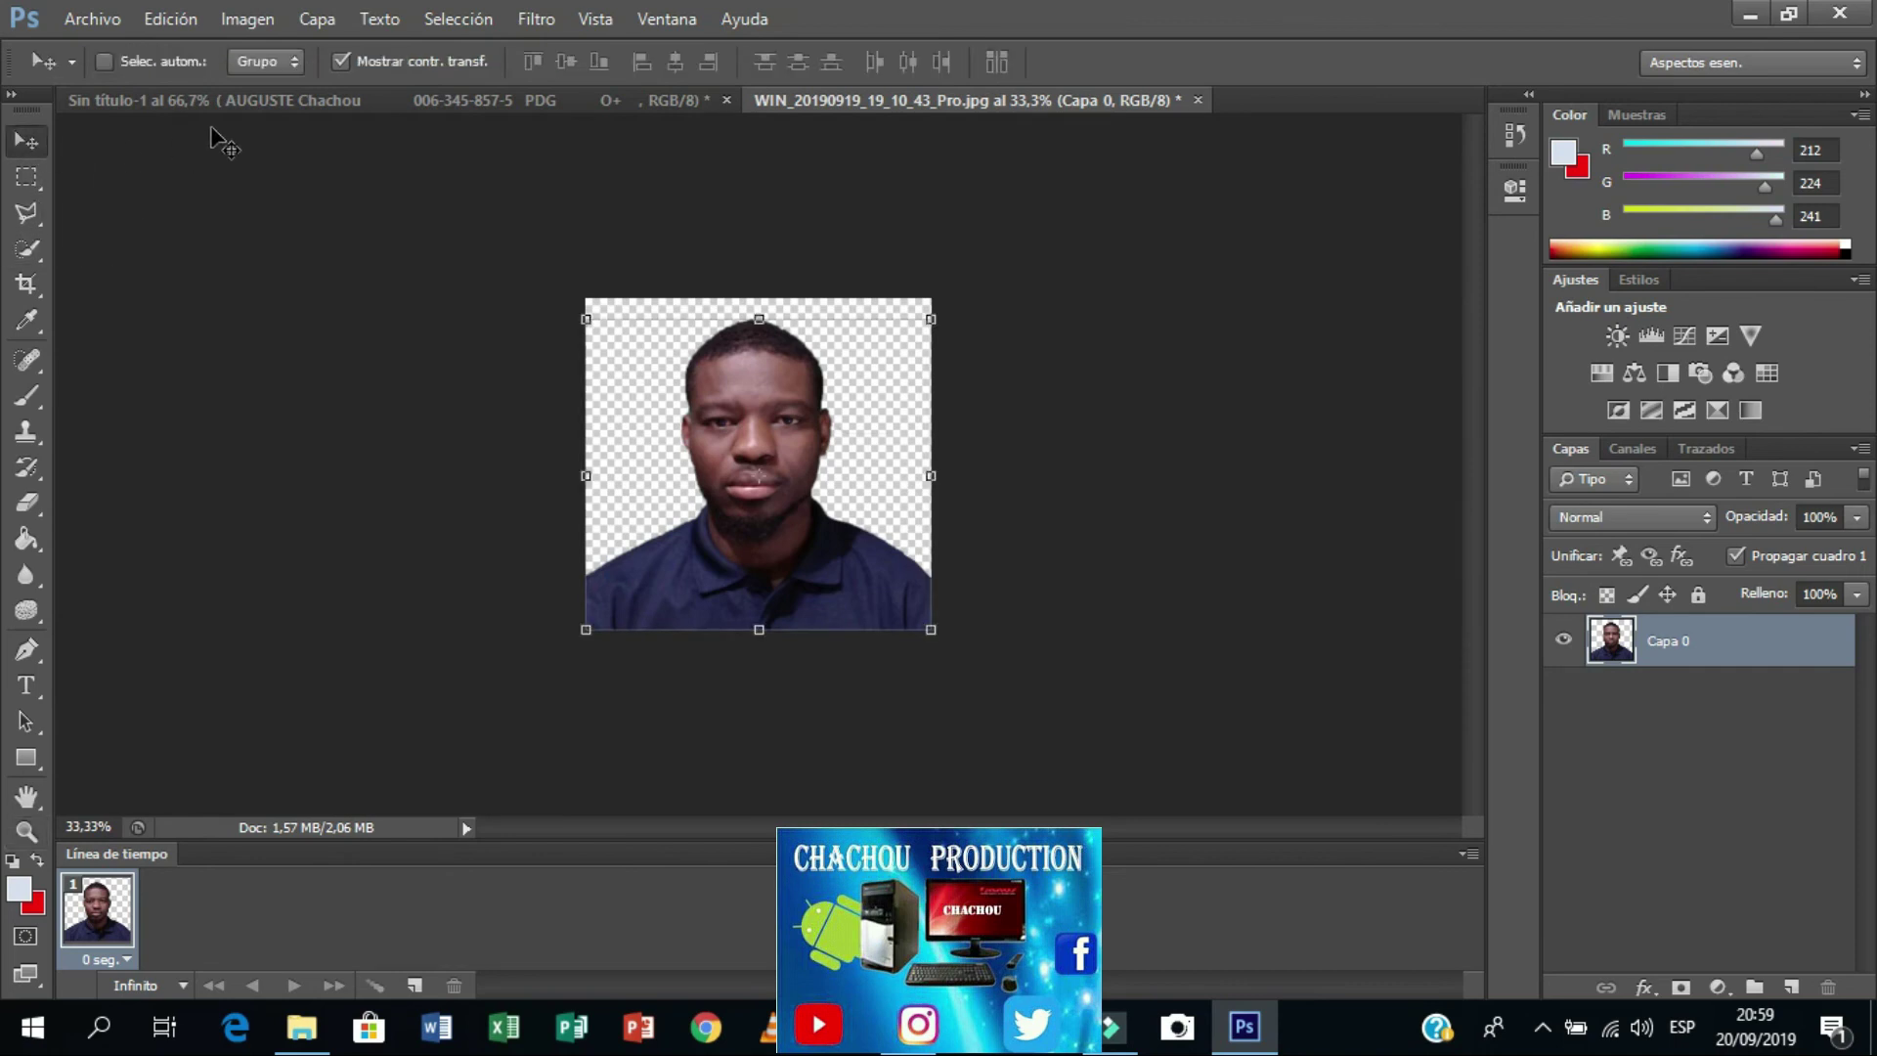
# Step: Drag the portrait layer onto the business card and close the photo document without saving
pyautogui.click(549, 97)
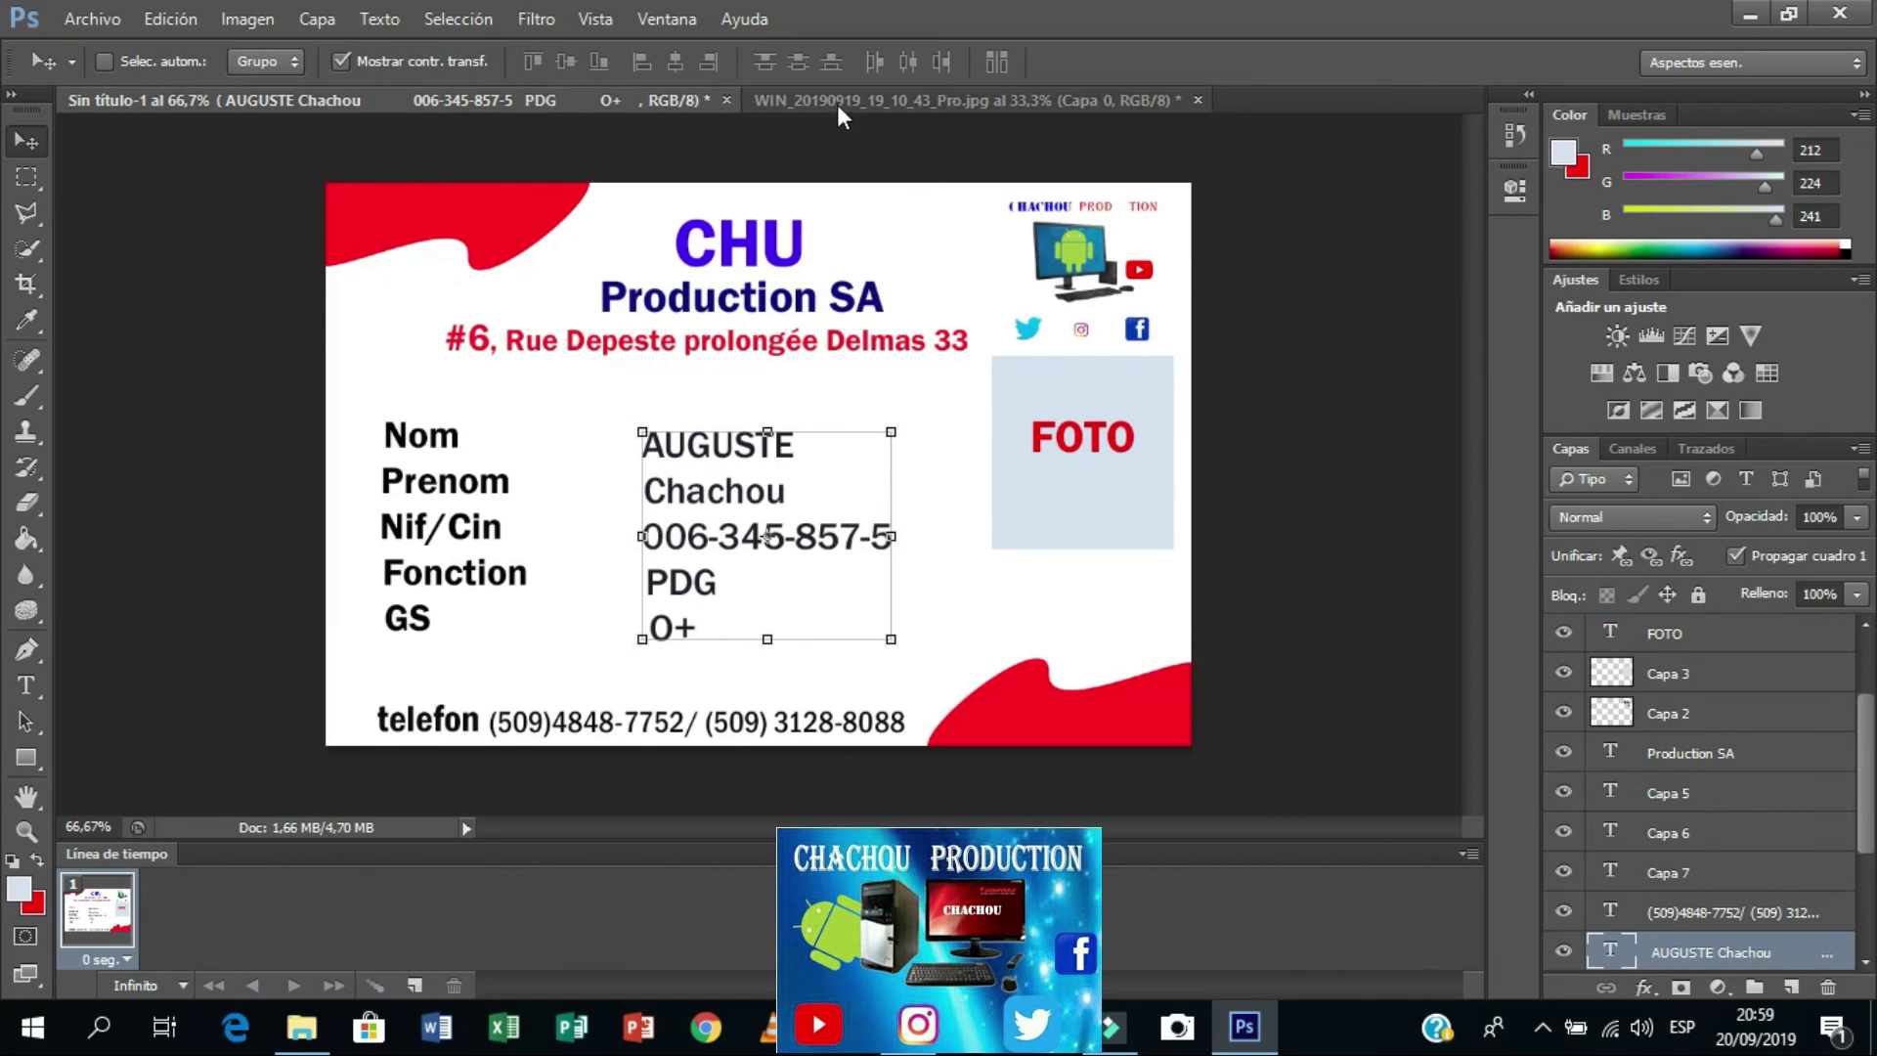
pyautogui.moveTo(849, 99); pyautogui.dragTo(759, 315)
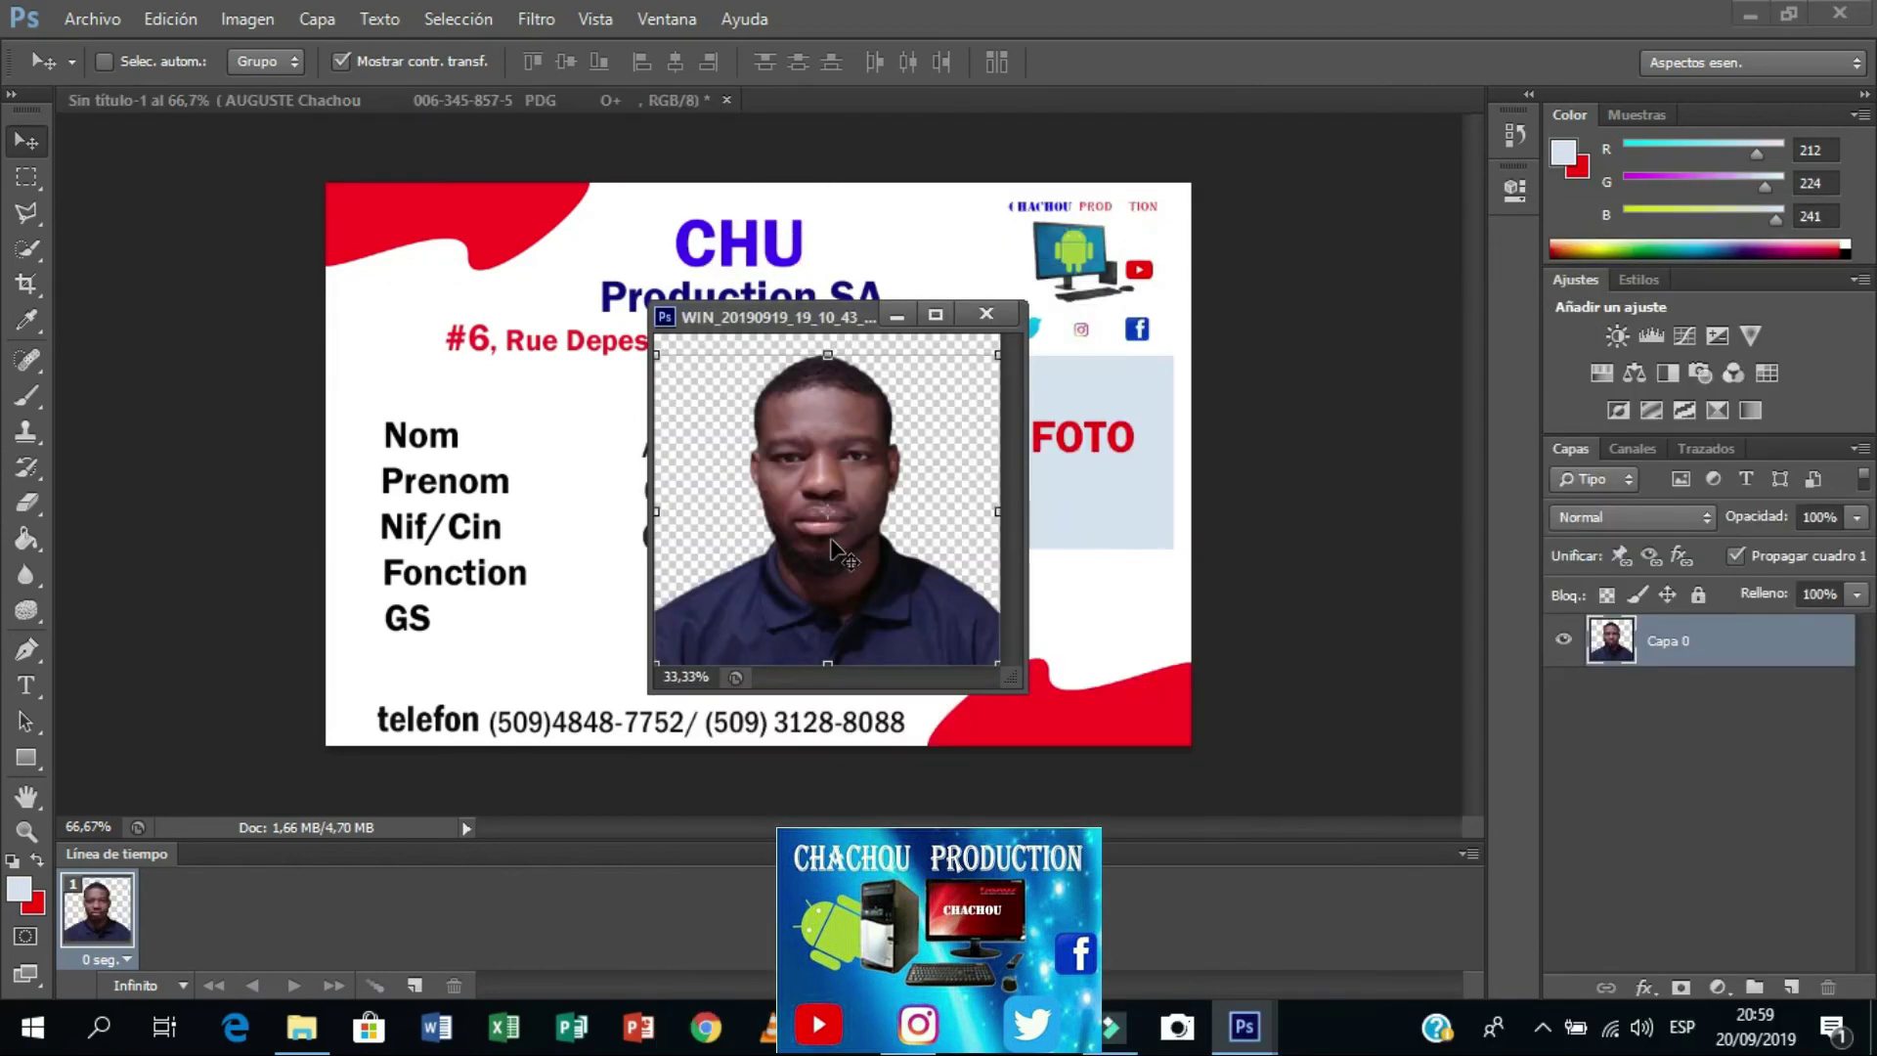
pyautogui.moveTo(853, 456)
pyautogui.mouseDown()
pyautogui.moveTo(773, 323)
pyautogui.moveTo(960, 311)
pyautogui.mouseUp()
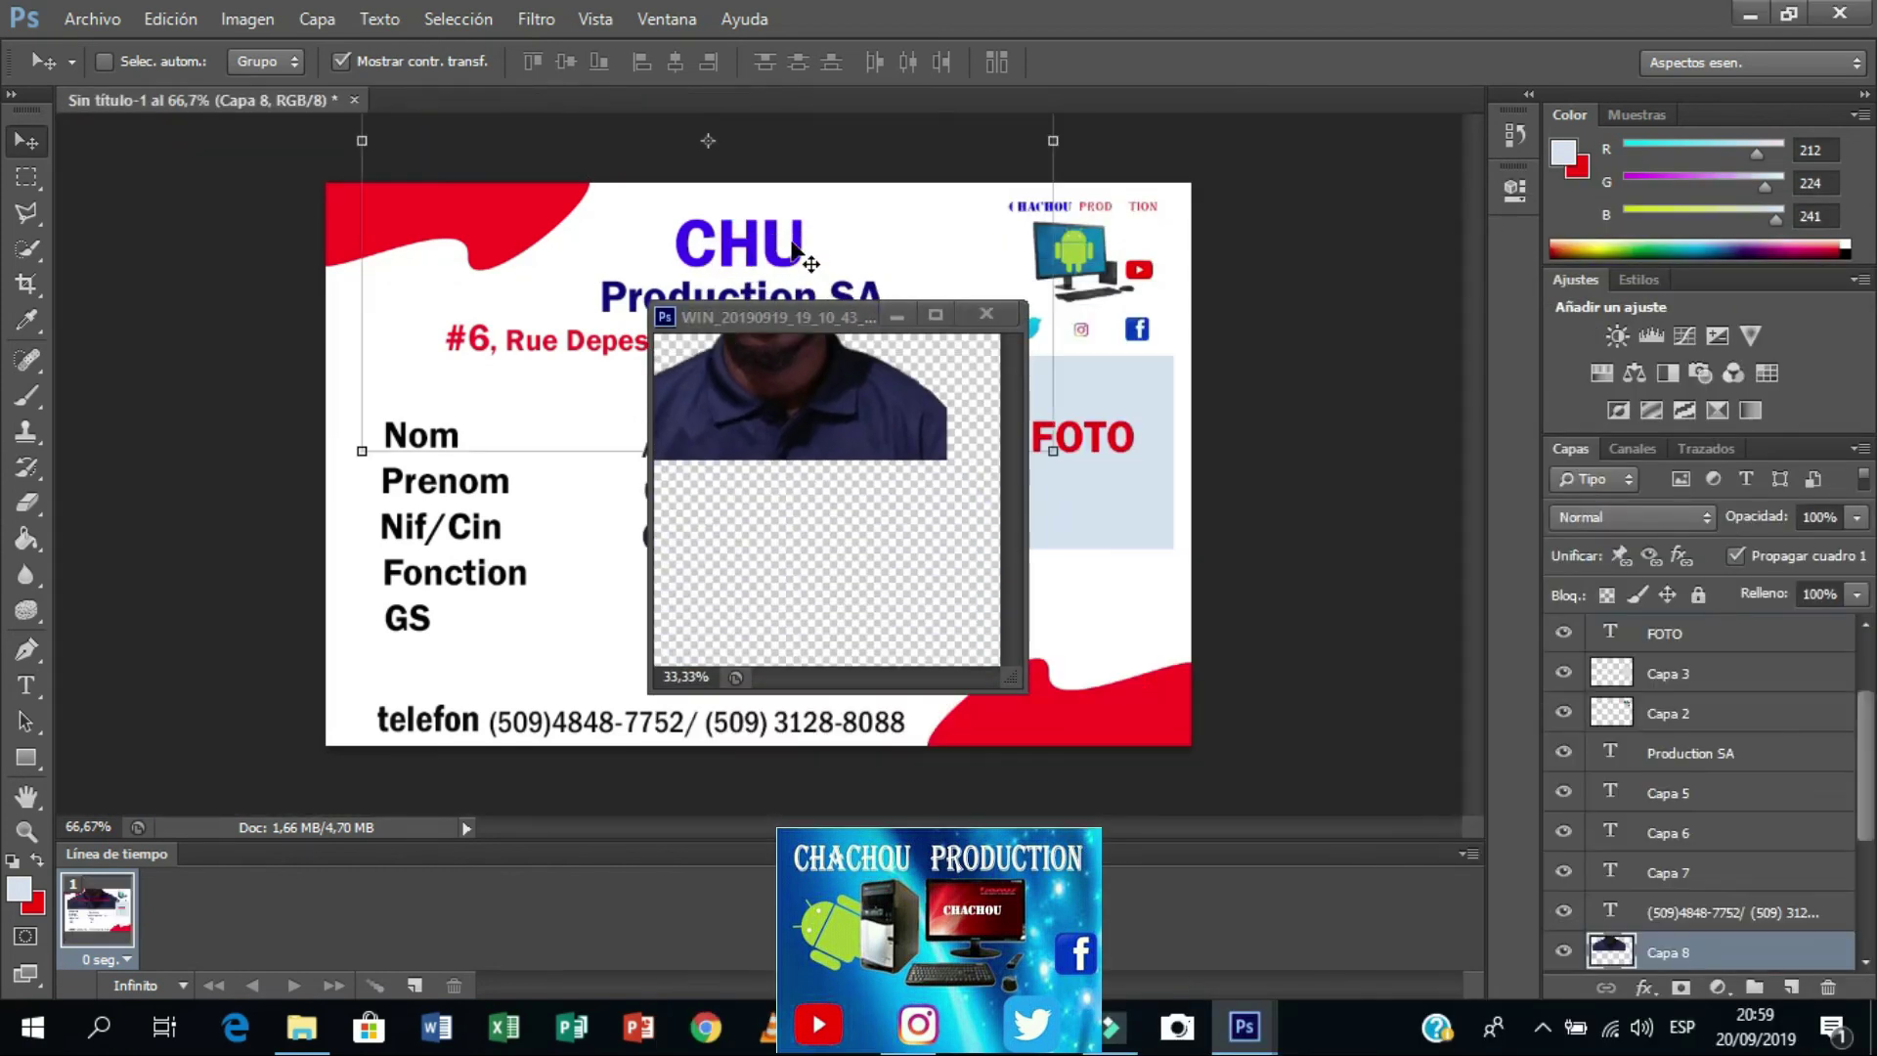
pyautogui.click(986, 318)
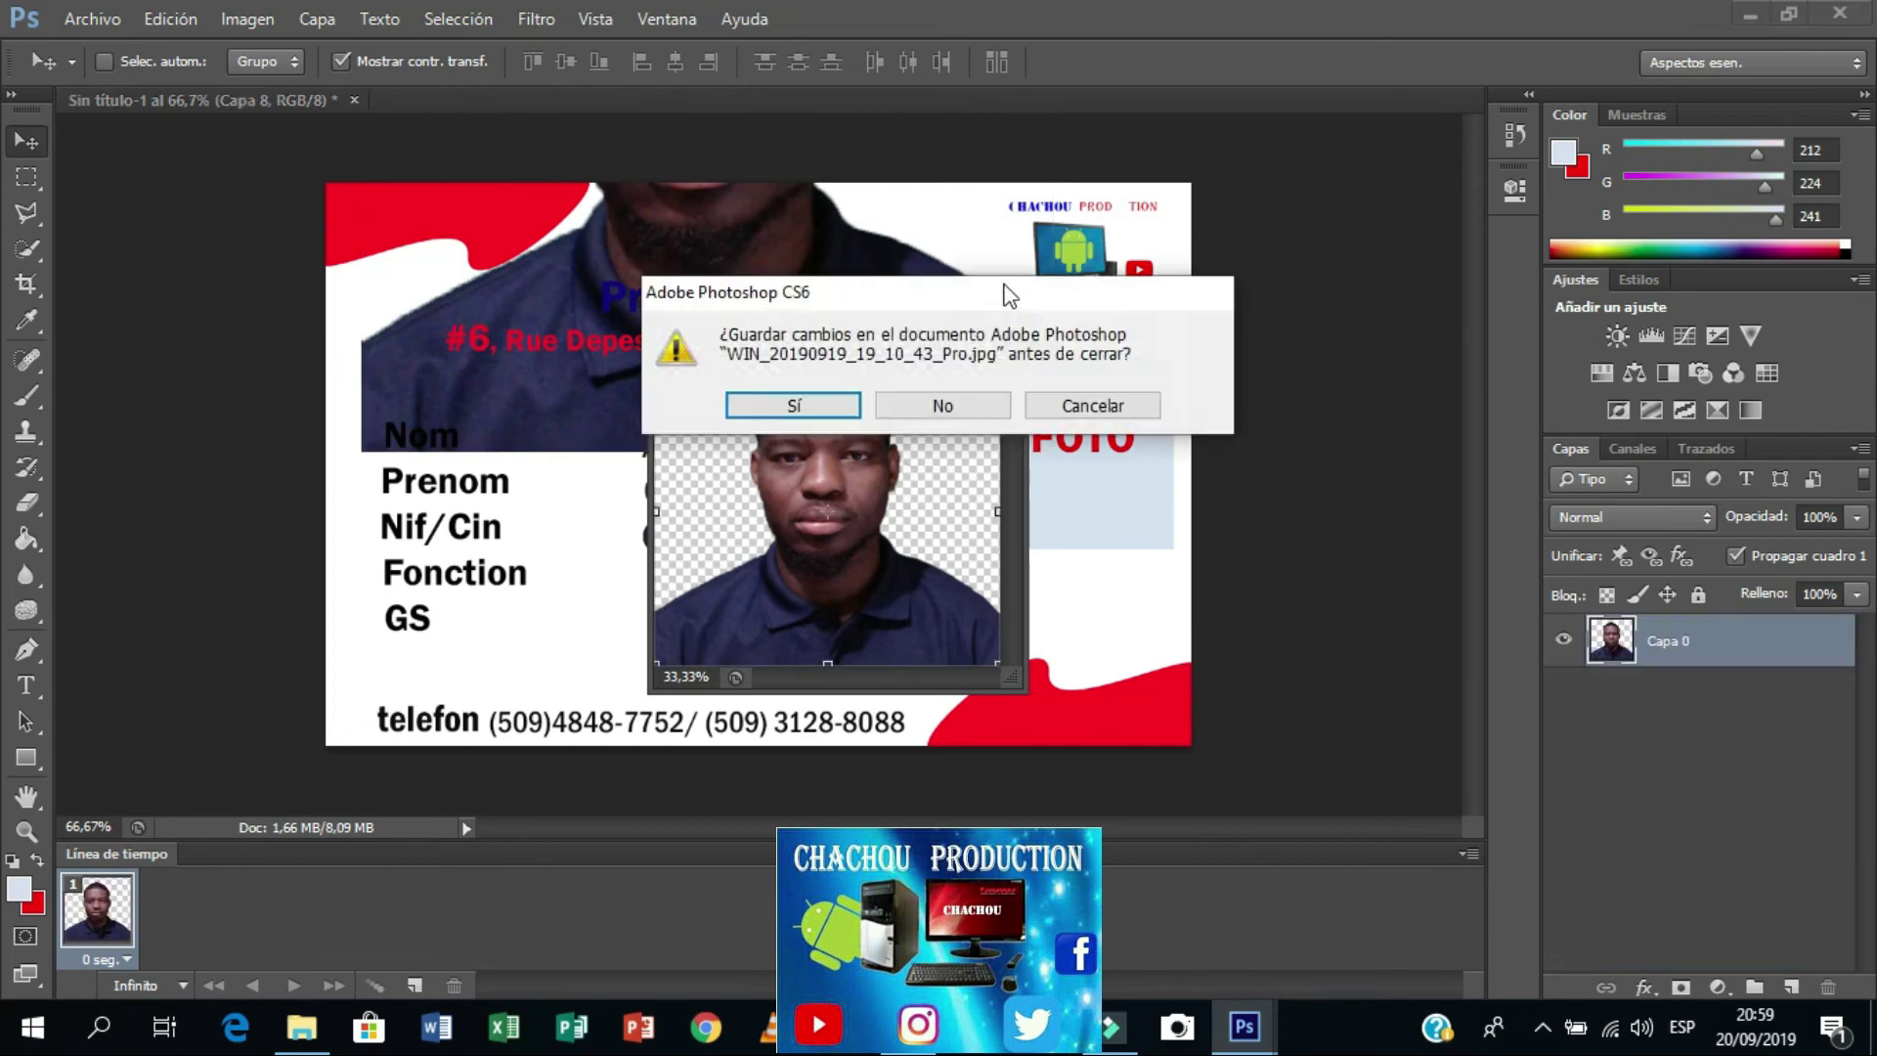
pyautogui.click(909, 405)
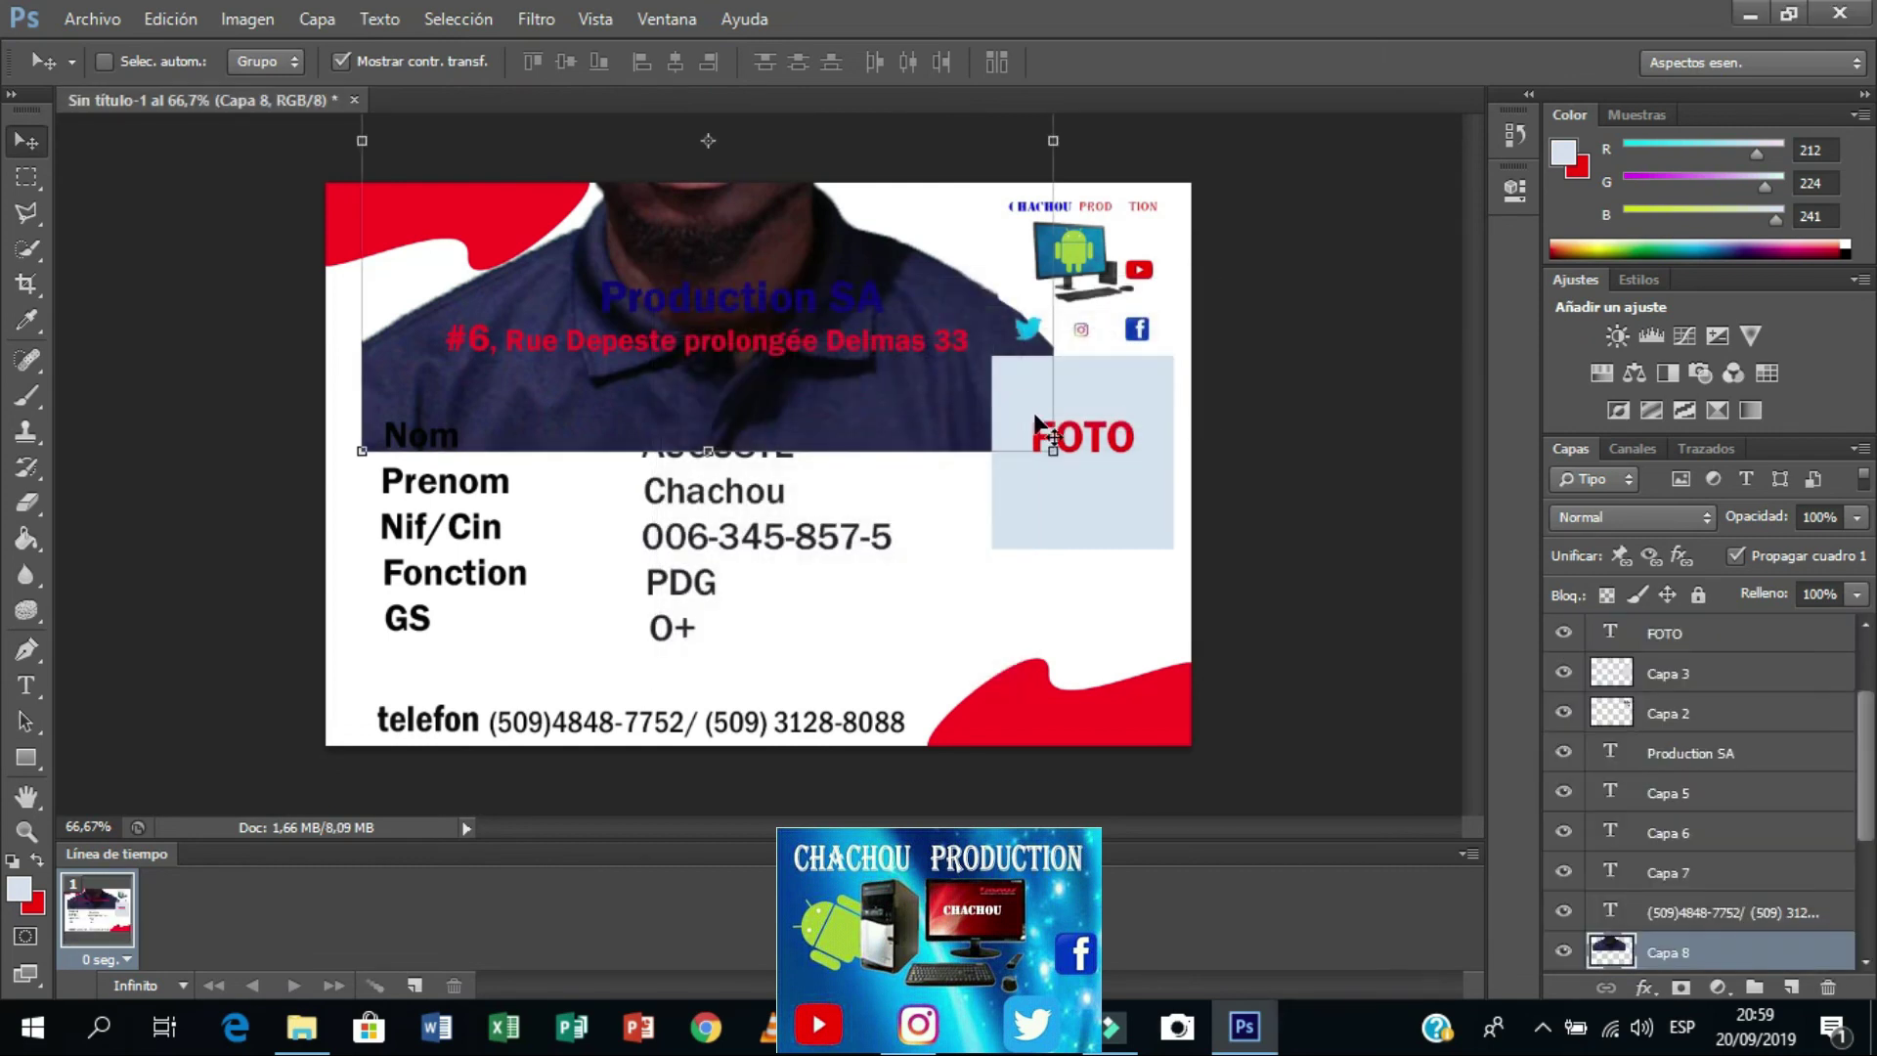
# Step: Shrink the portrait and position it over the FOTO box
pyautogui.moveTo(1052, 449); pyautogui.dragTo(766, 265)
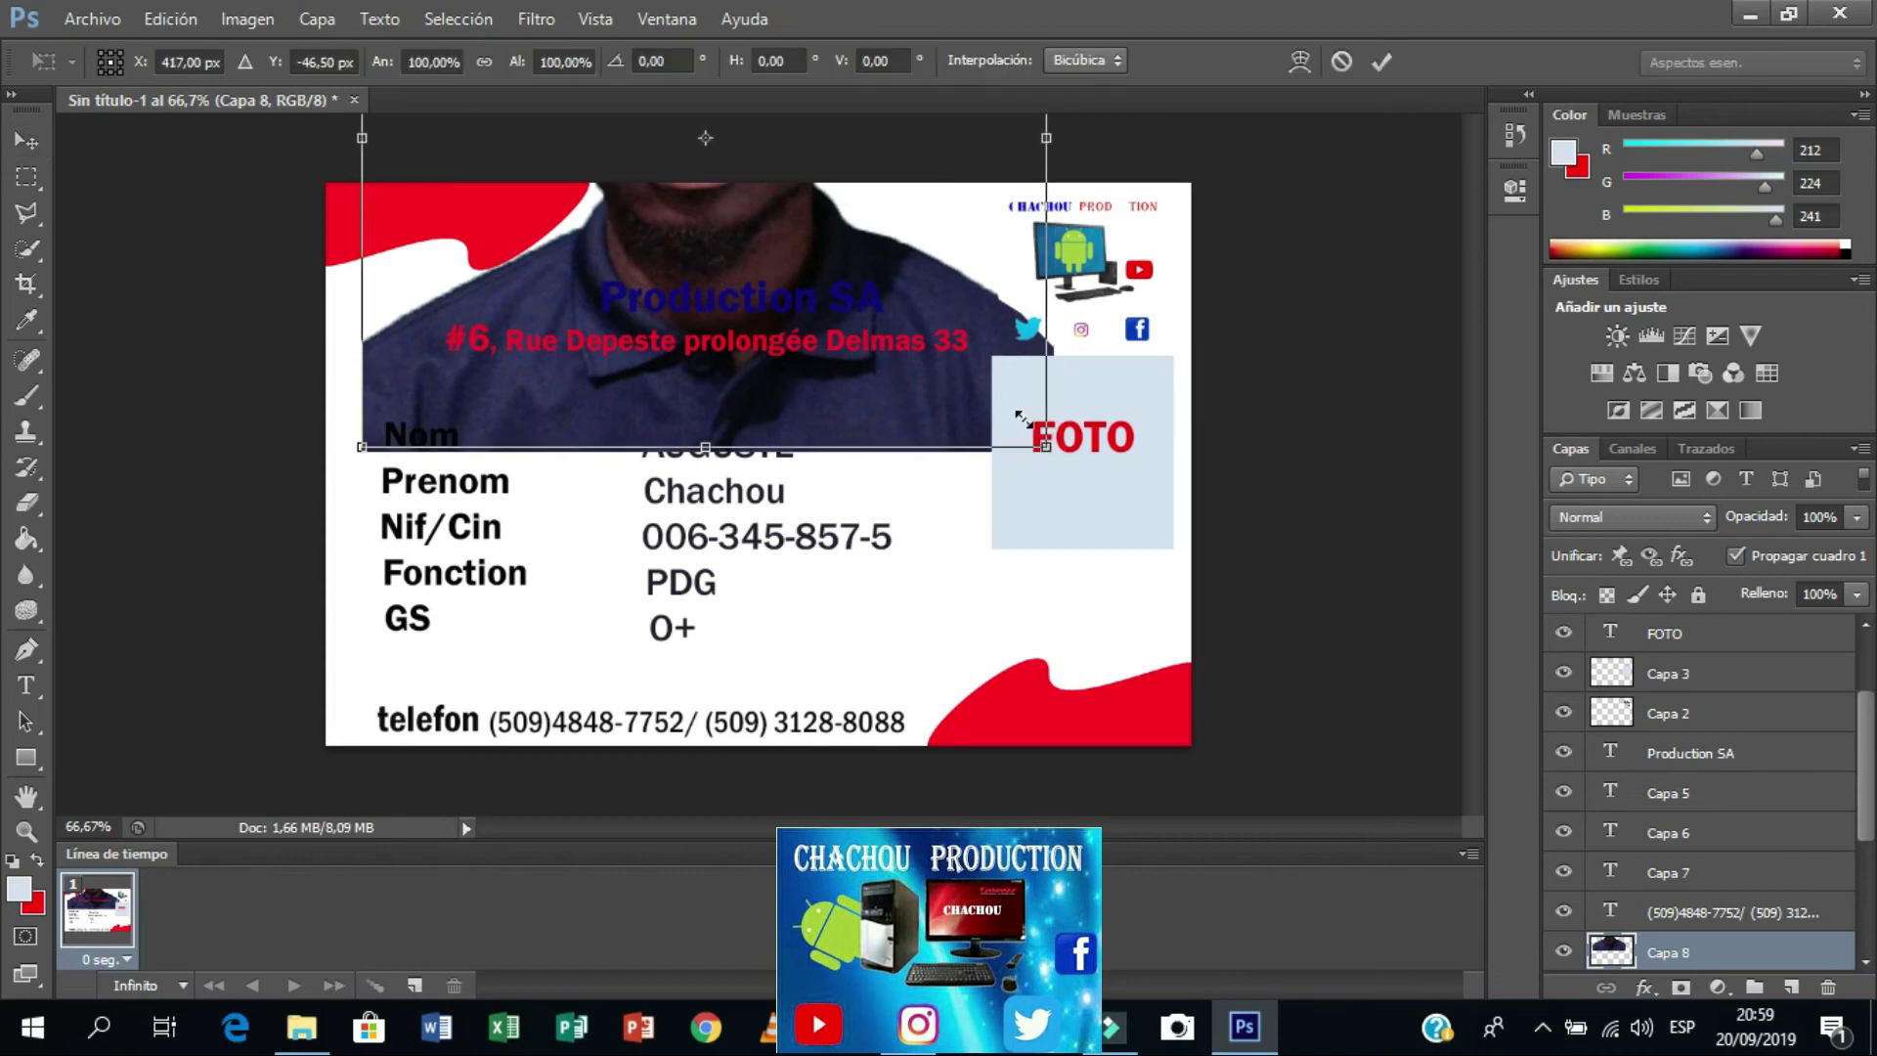
pyautogui.moveTo(691, 216)
pyautogui.mouseDown()
pyautogui.moveTo(1117, 475)
pyautogui.moveTo(1017, 484)
pyautogui.moveTo(1090, 493)
pyautogui.mouseUp()
pyautogui.press('Right')
pyautogui.press('Right')
pyautogui.press('Right')
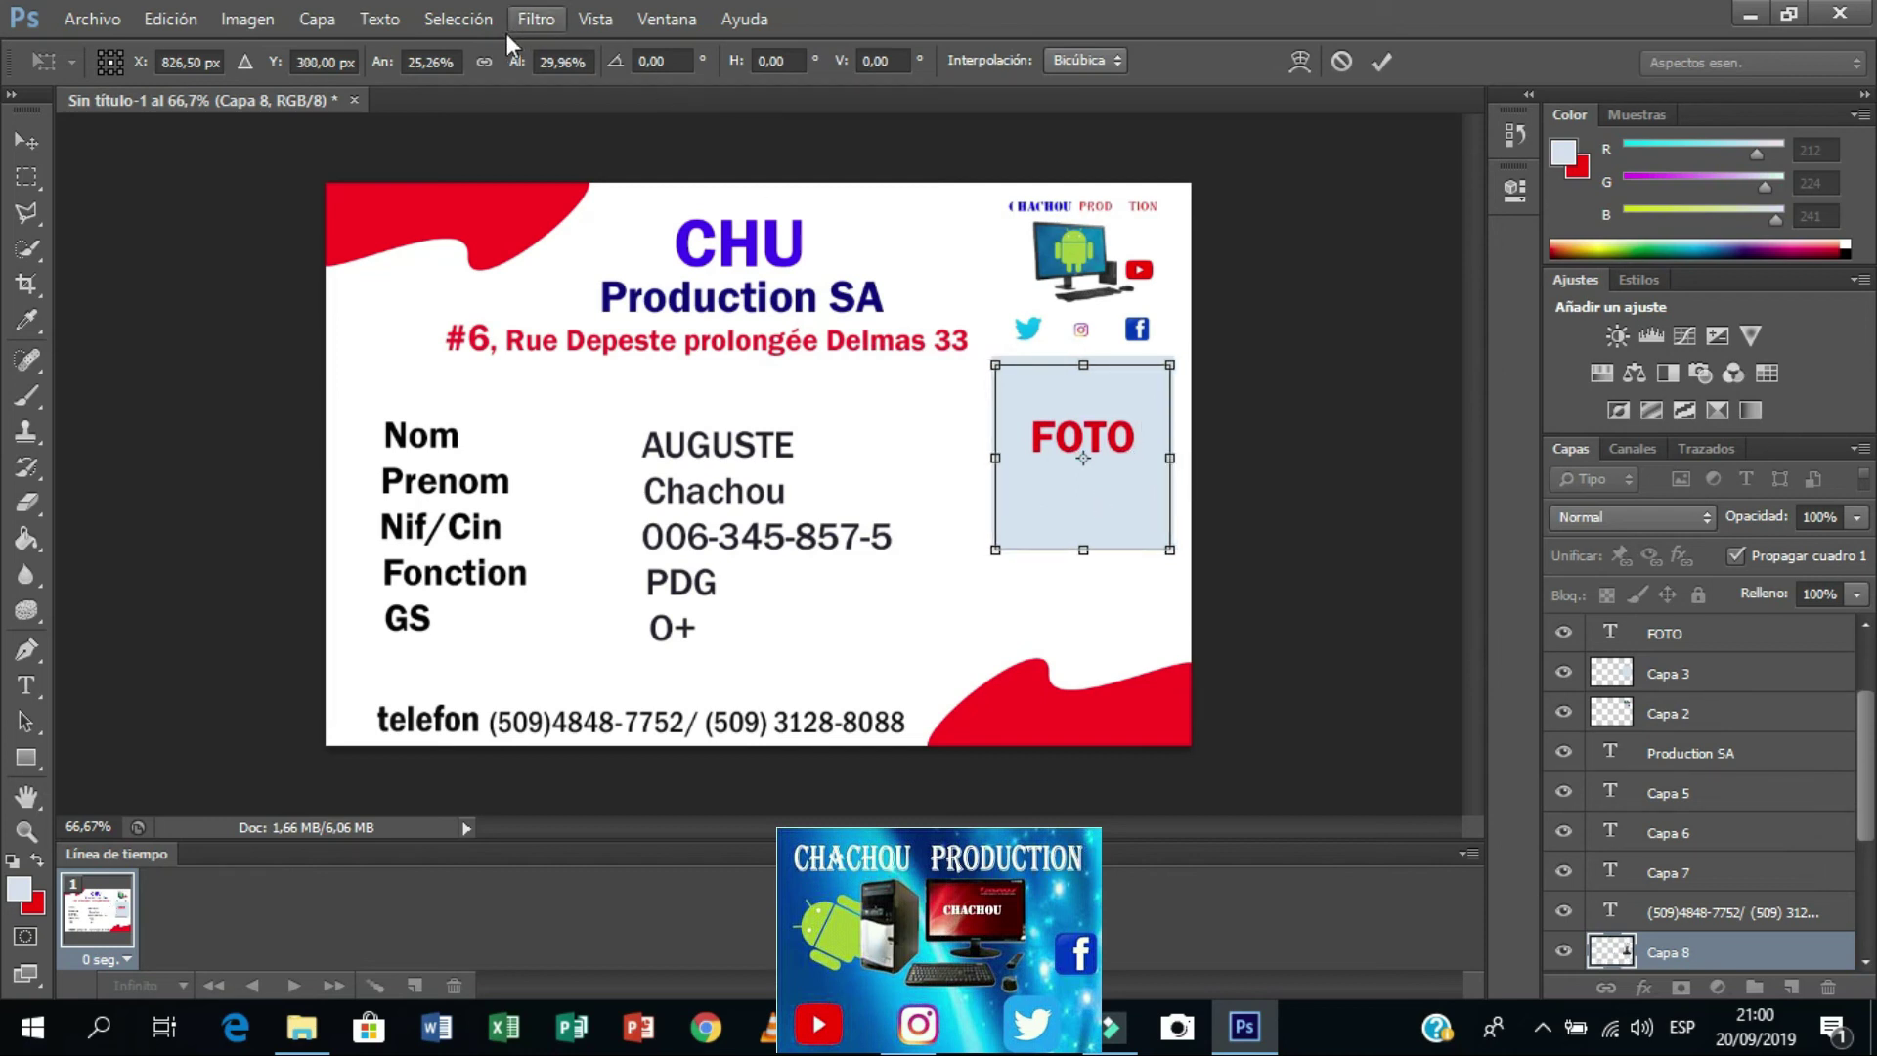
# Step: Move layer Capa 8 above the FOTO box and resize the portrait to fill the box
pyautogui.press('Return')
pyautogui.moveTo(1709, 956); pyautogui.dragTo(1754, 626)
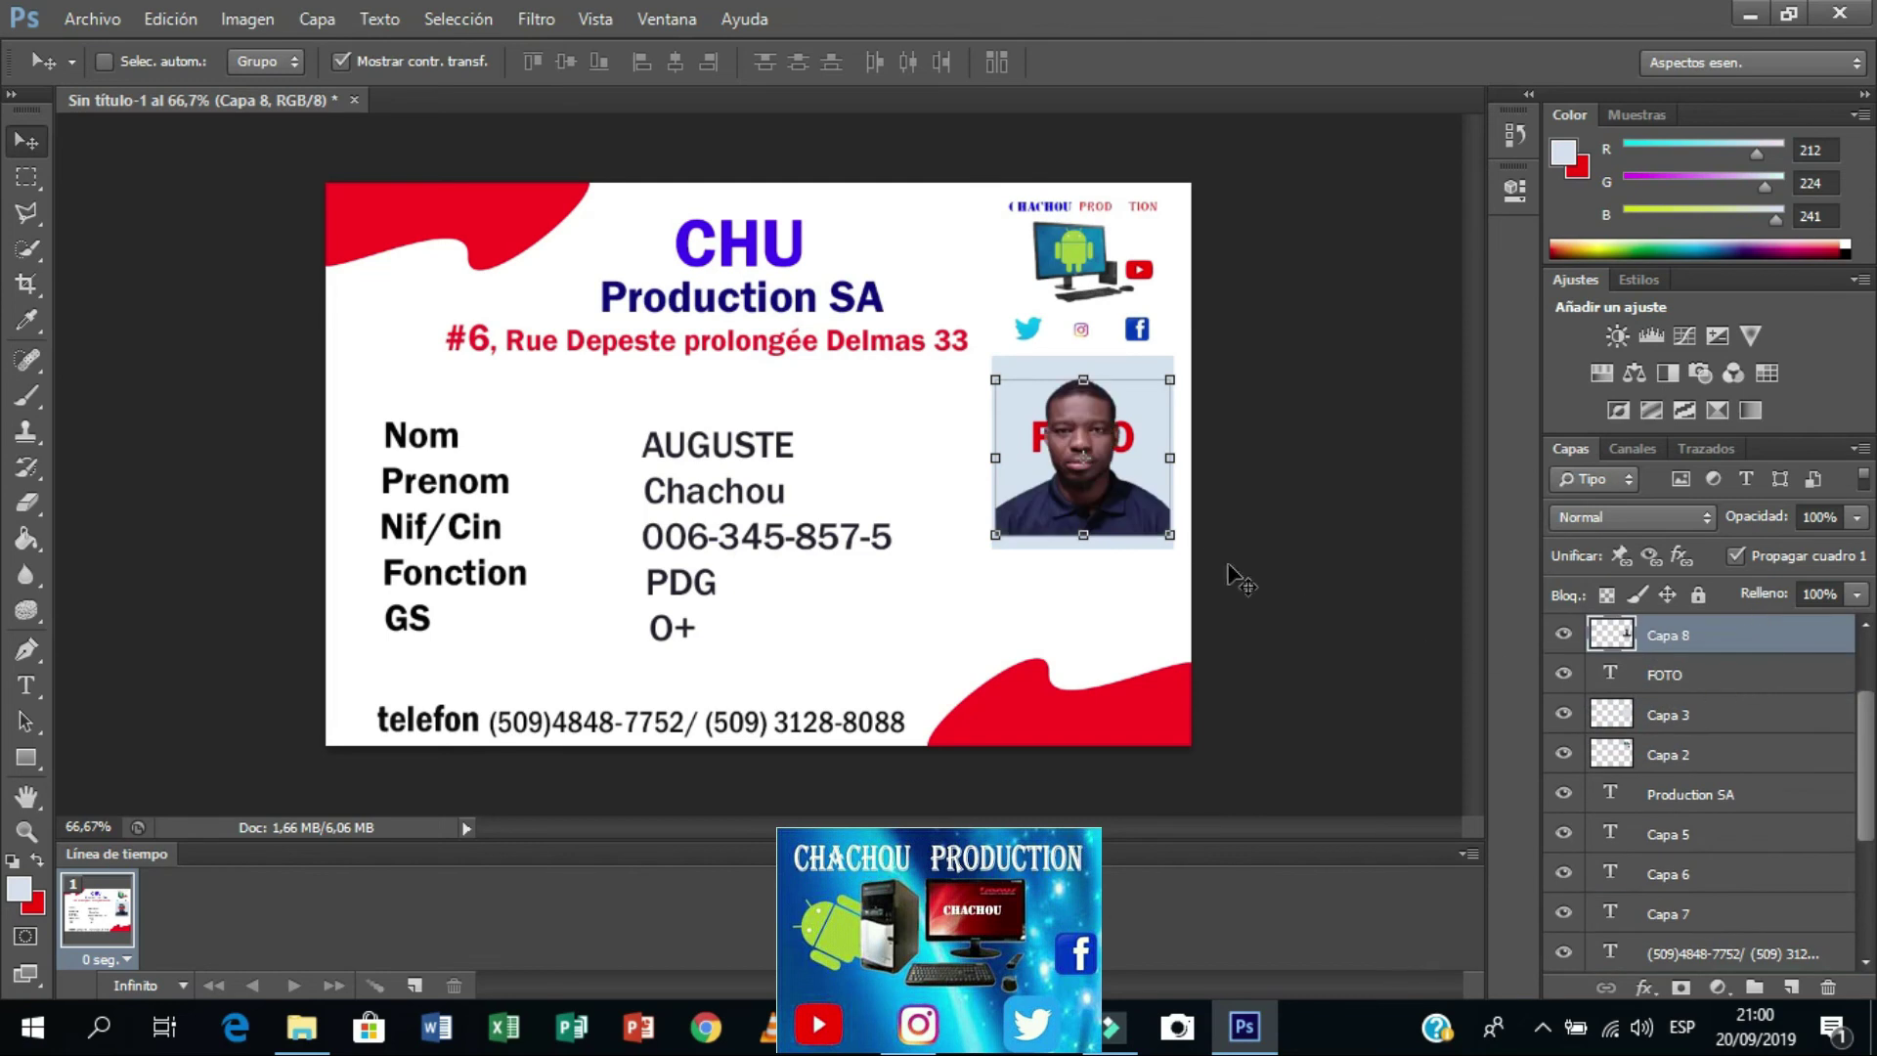
pyautogui.click(1164, 384)
pyautogui.moveTo(1167, 377); pyautogui.dragTo(1165, 385)
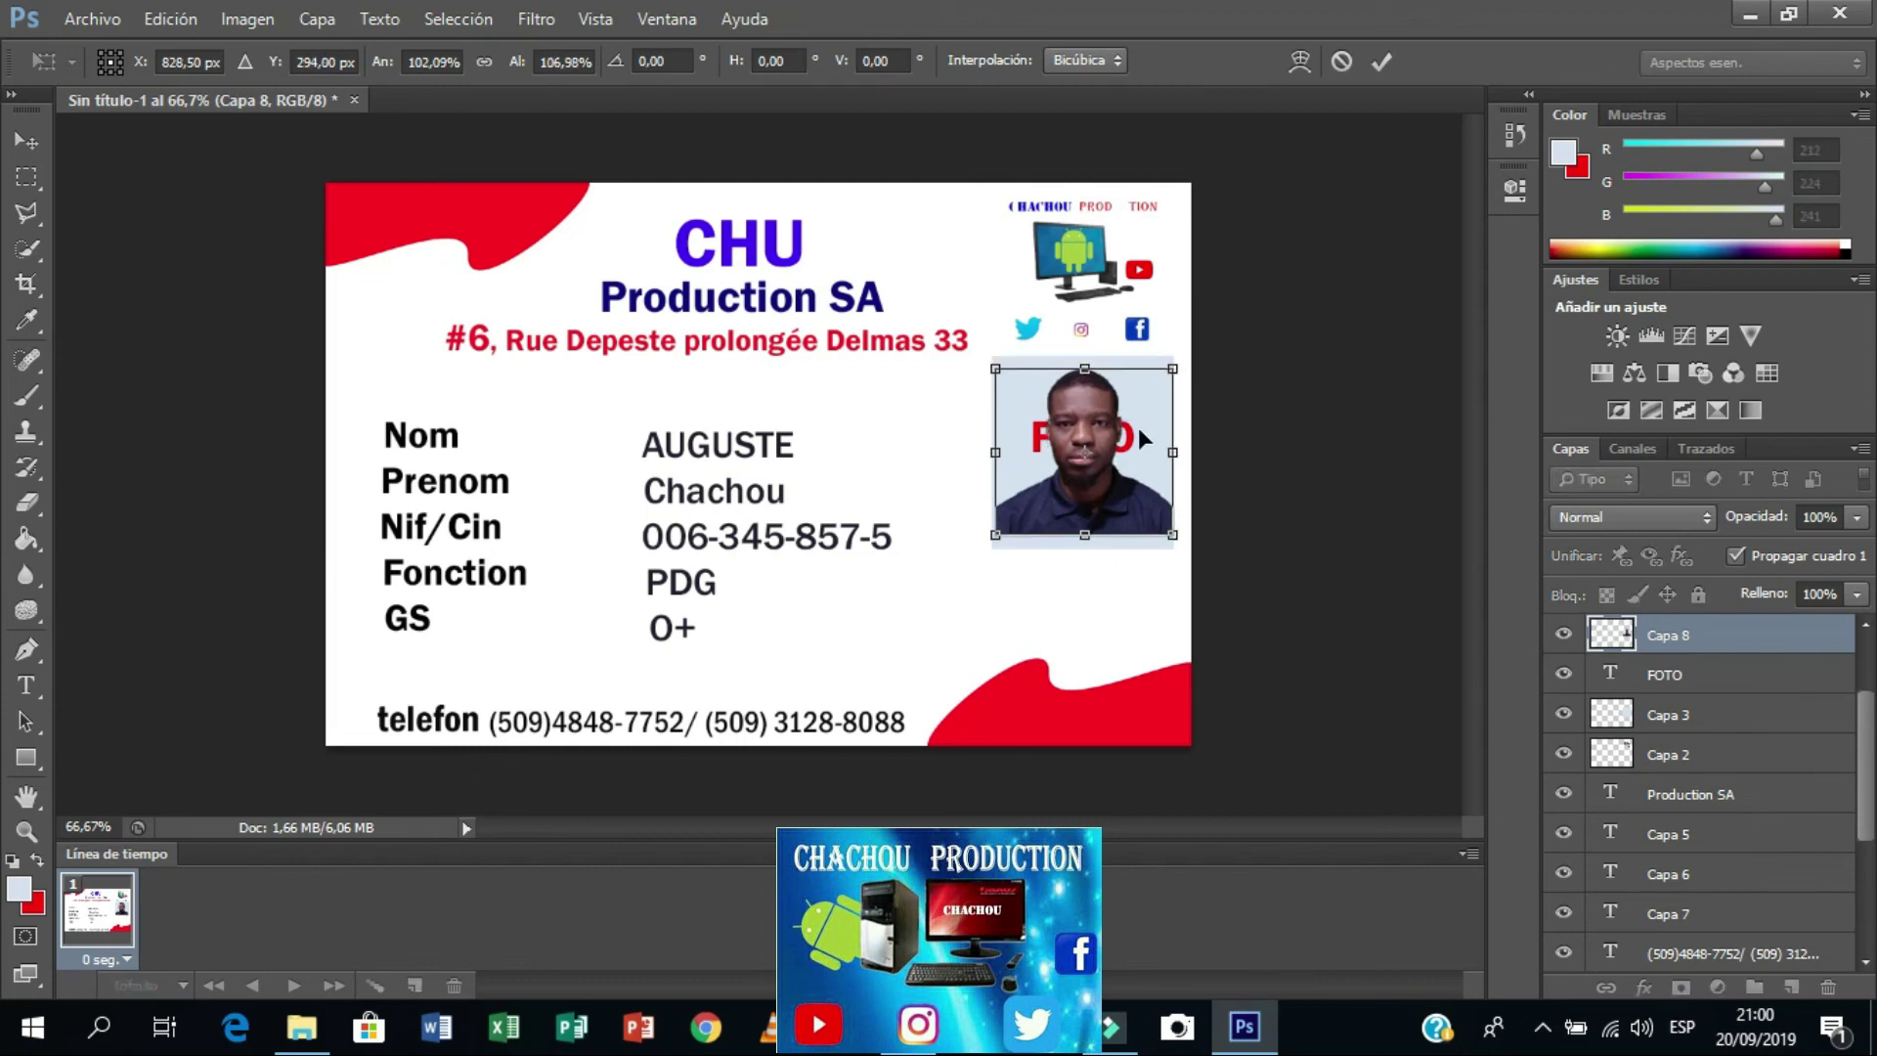
pyautogui.moveTo(1084, 533); pyautogui.dragTo(1084, 546)
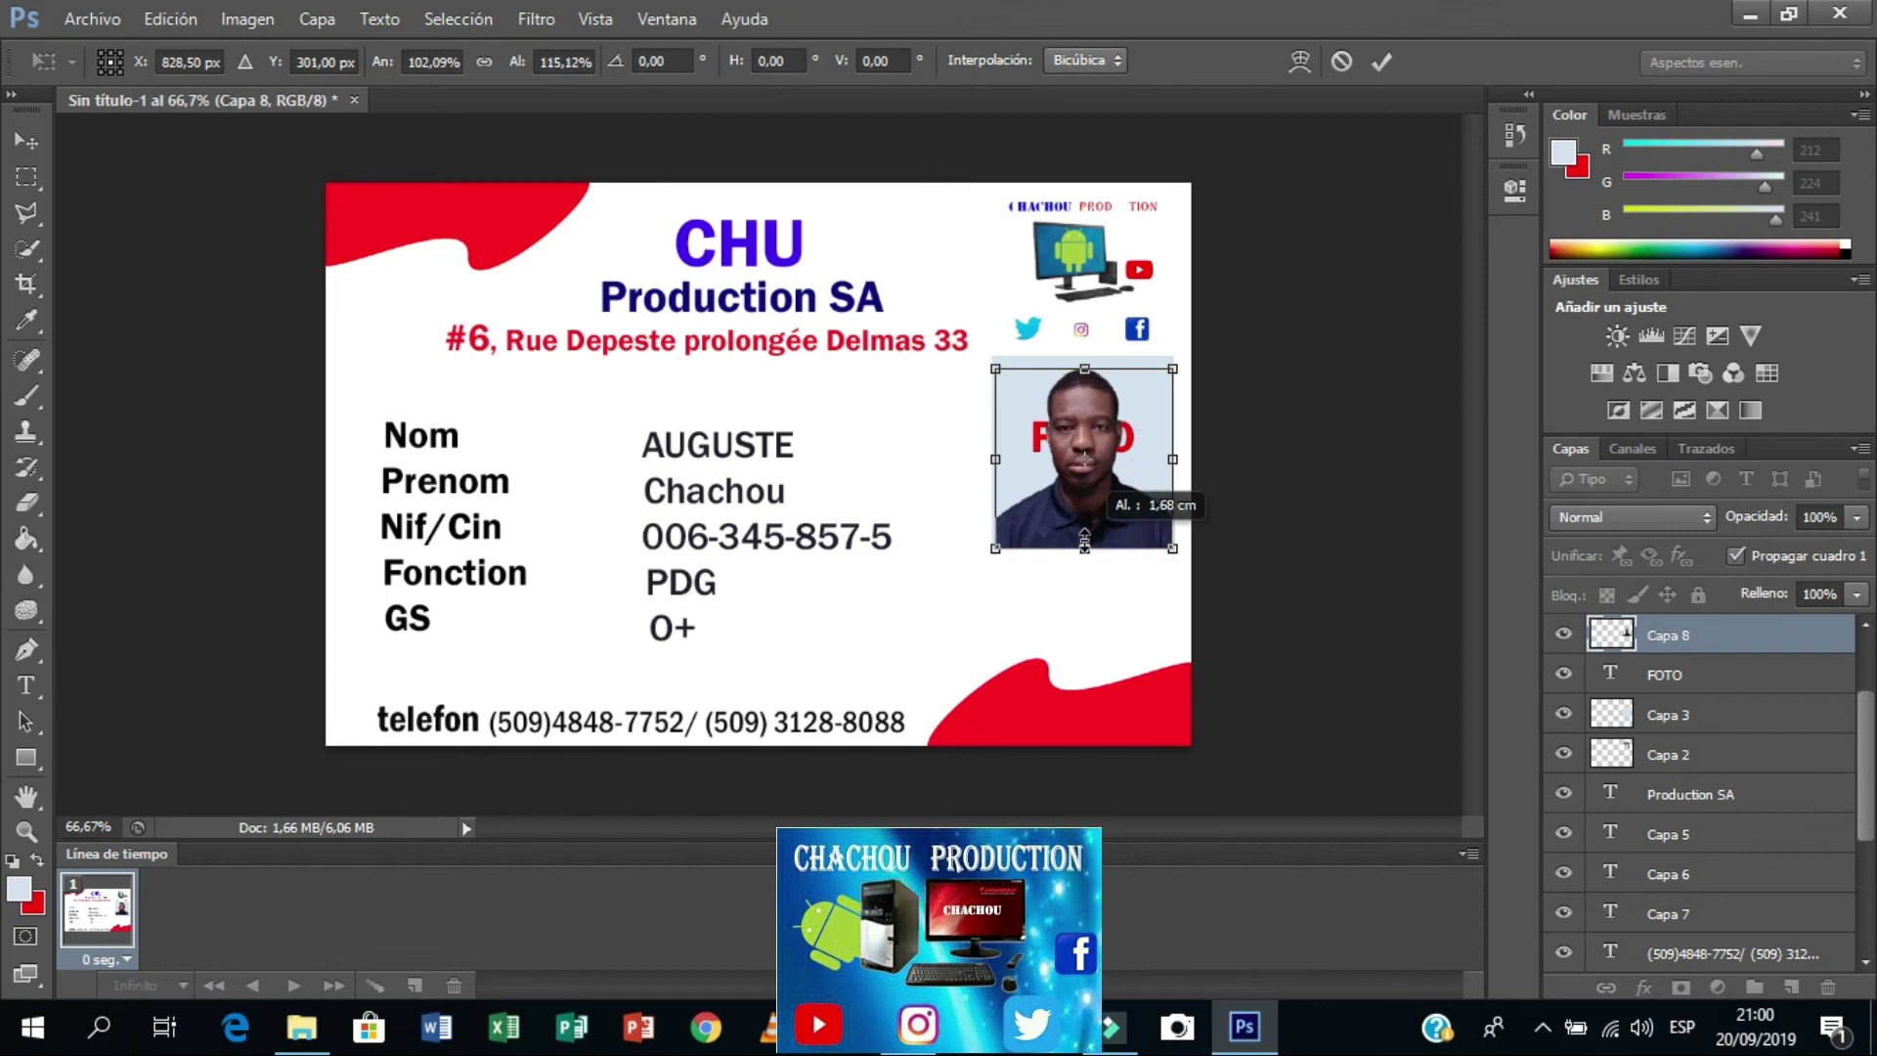
# Step: Apply the resize, move the FOTO text layer beneath the portrait, and hide transform controls
pyautogui.press('v')
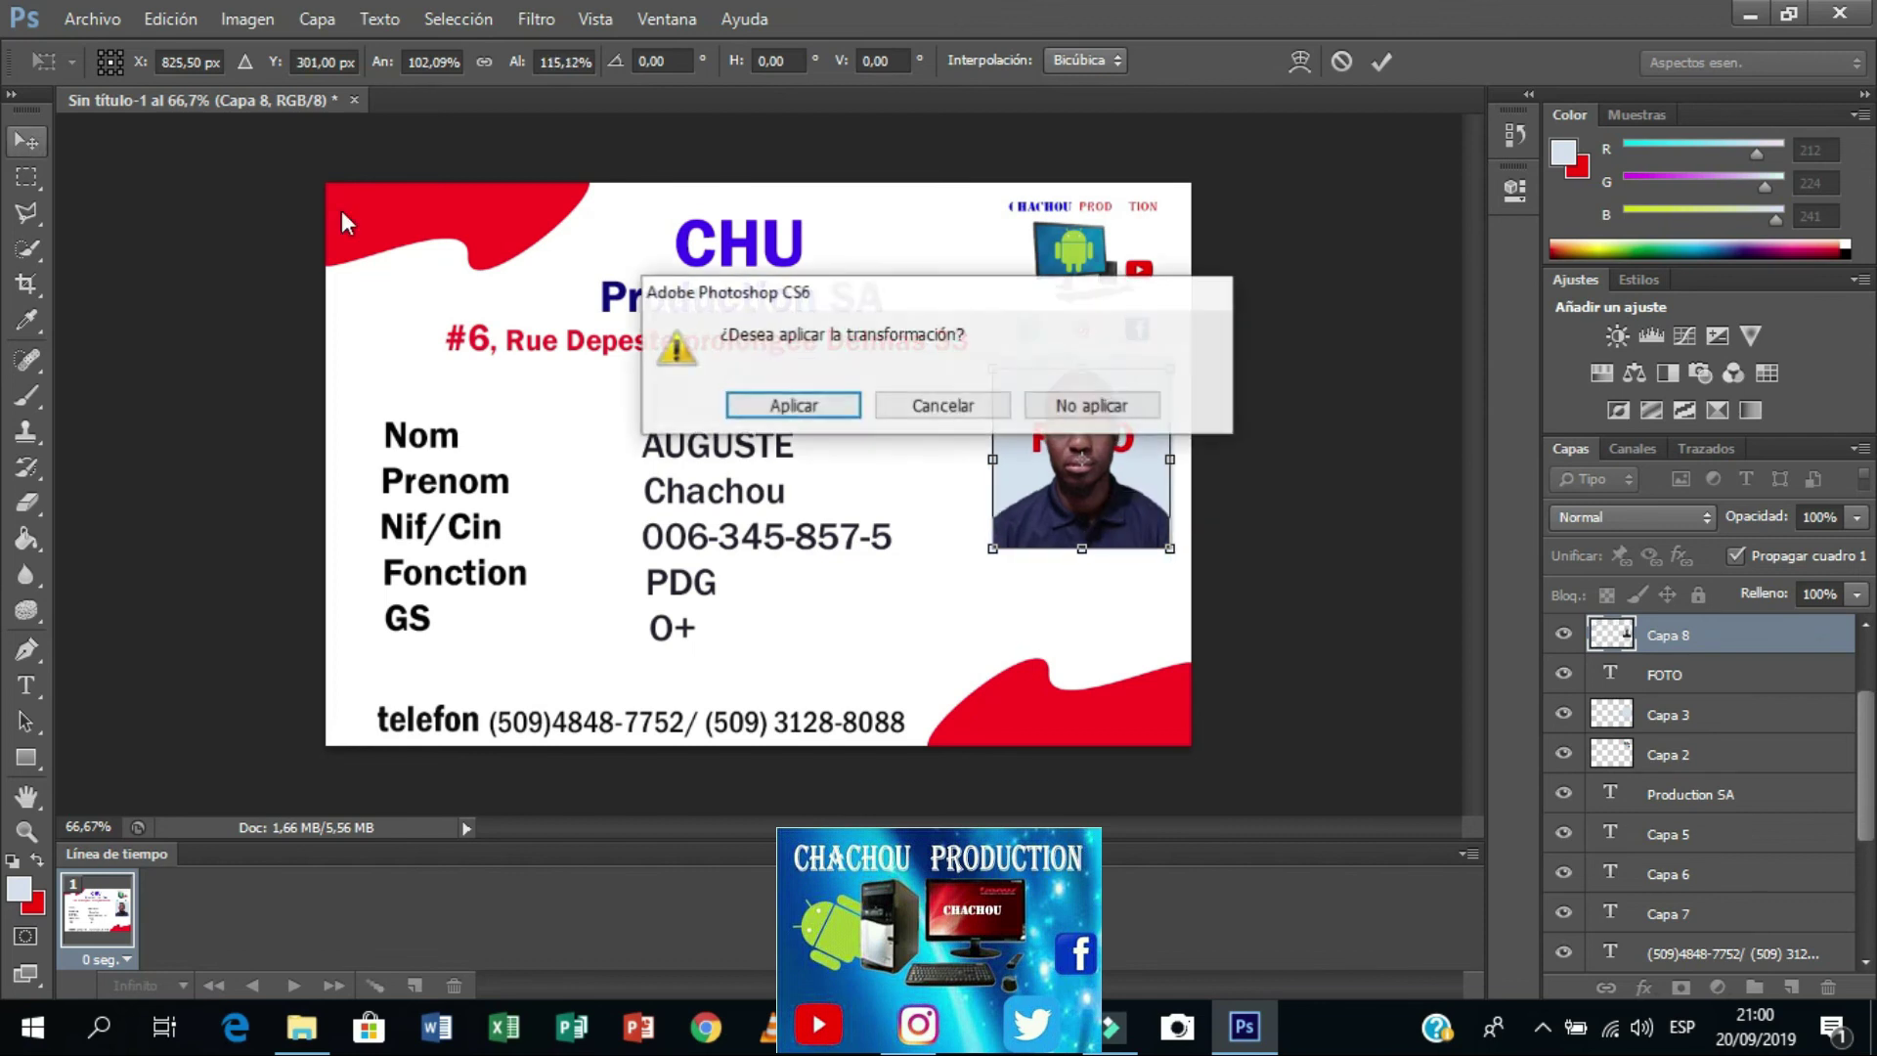
pyautogui.click(795, 404)
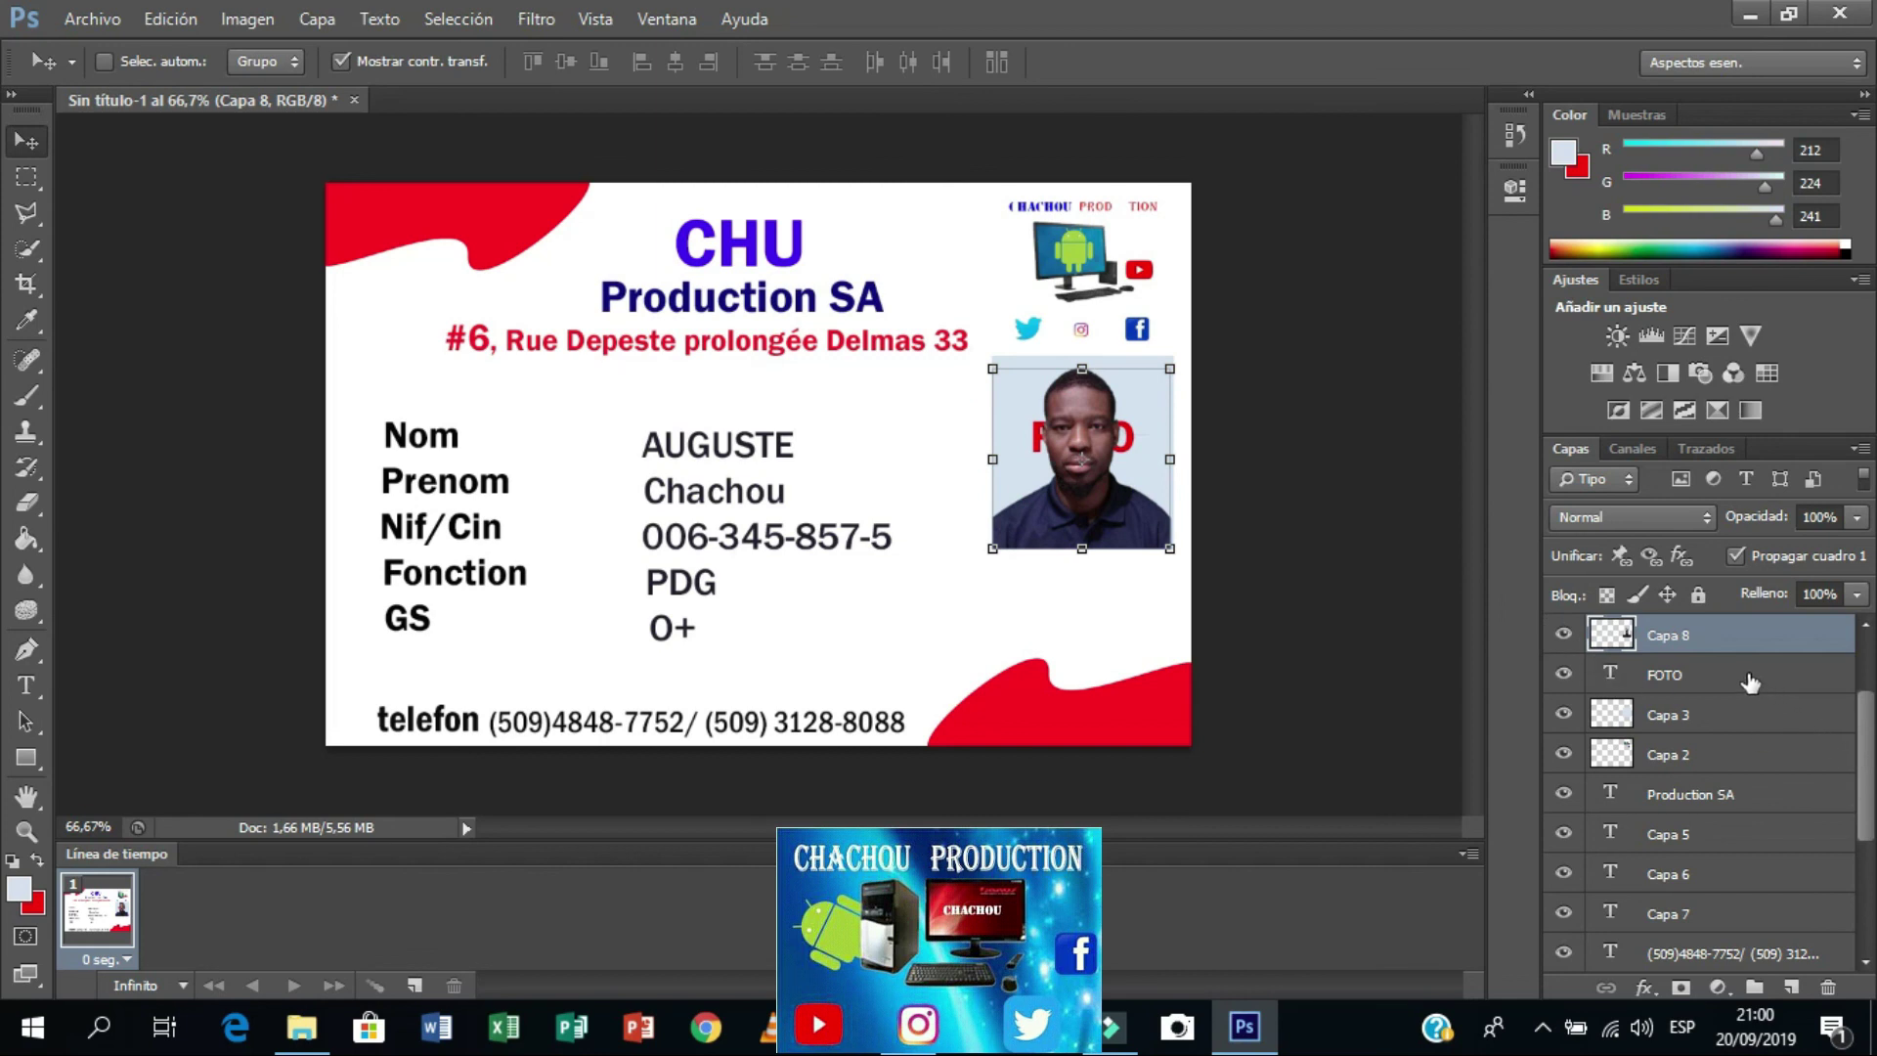
pyautogui.moveTo(1750, 679)
pyautogui.mouseDown()
pyautogui.moveTo(1802, 968)
pyautogui.moveTo(1822, 951)
pyautogui.mouseUp()
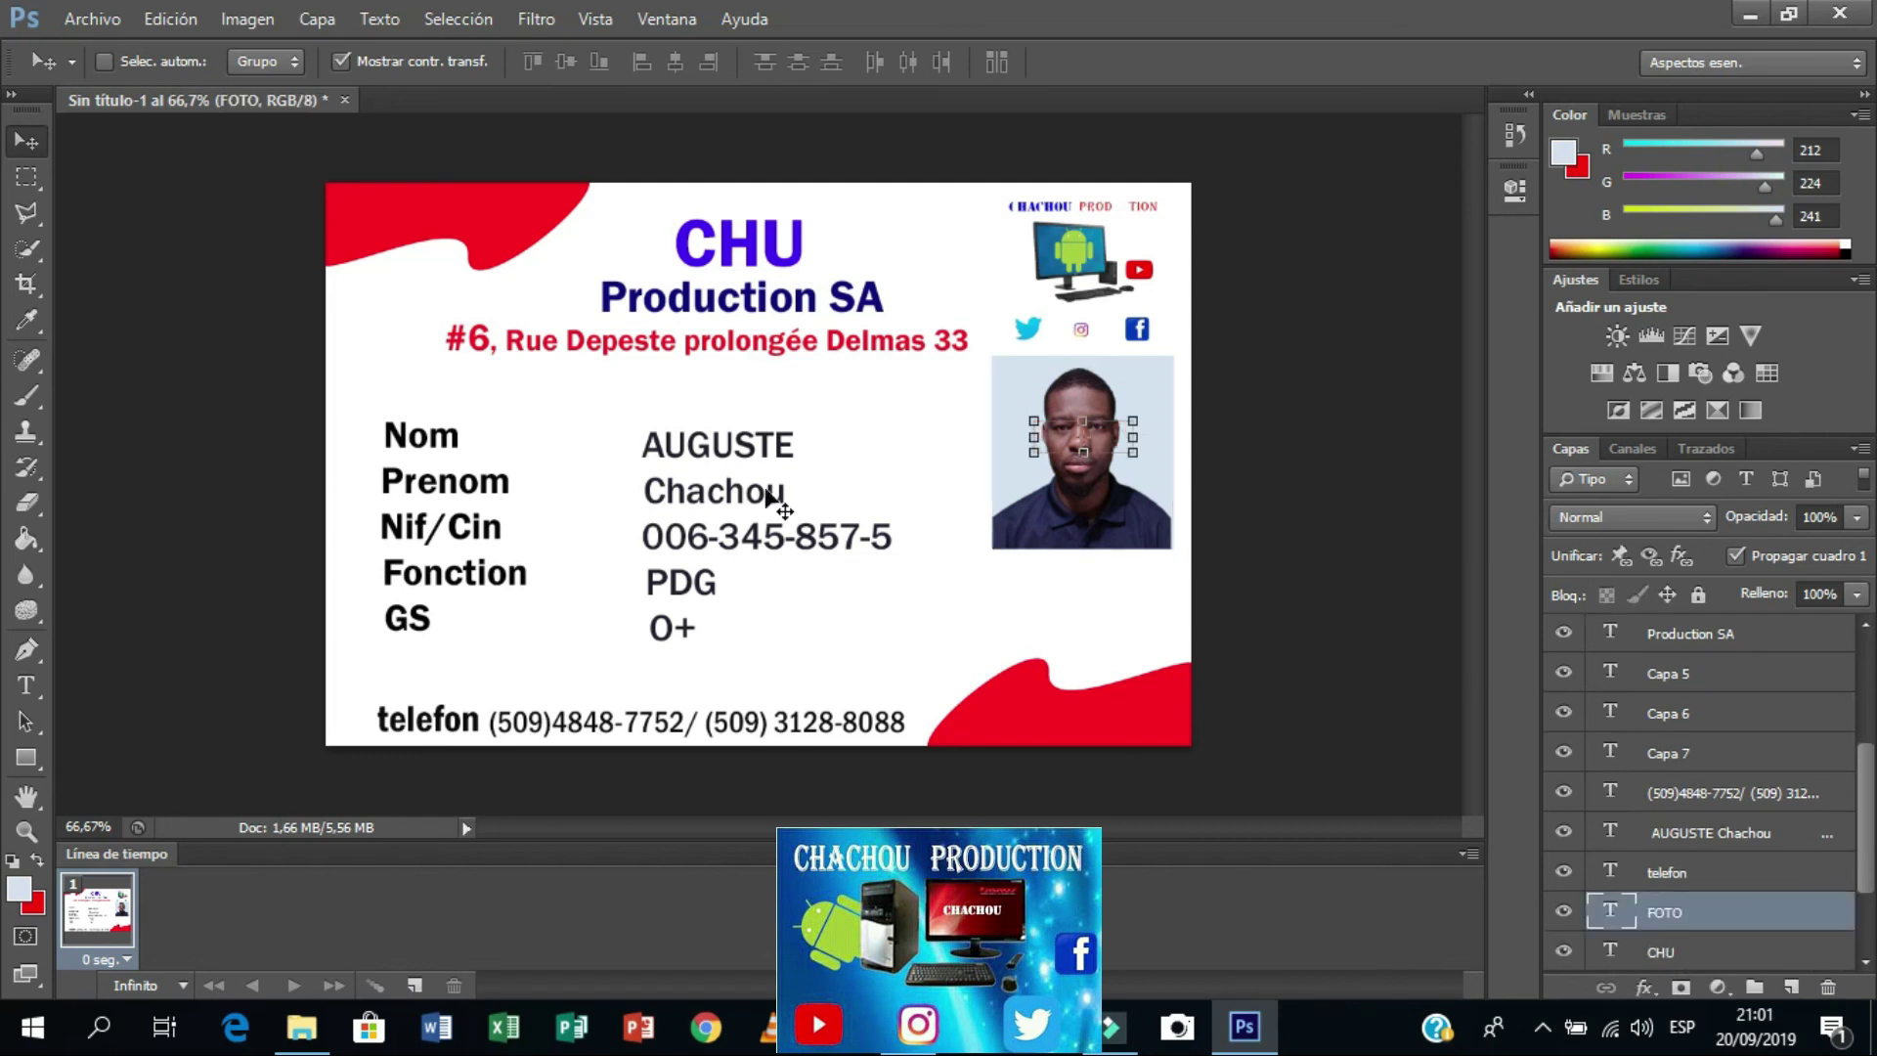
pyautogui.click(343, 59)
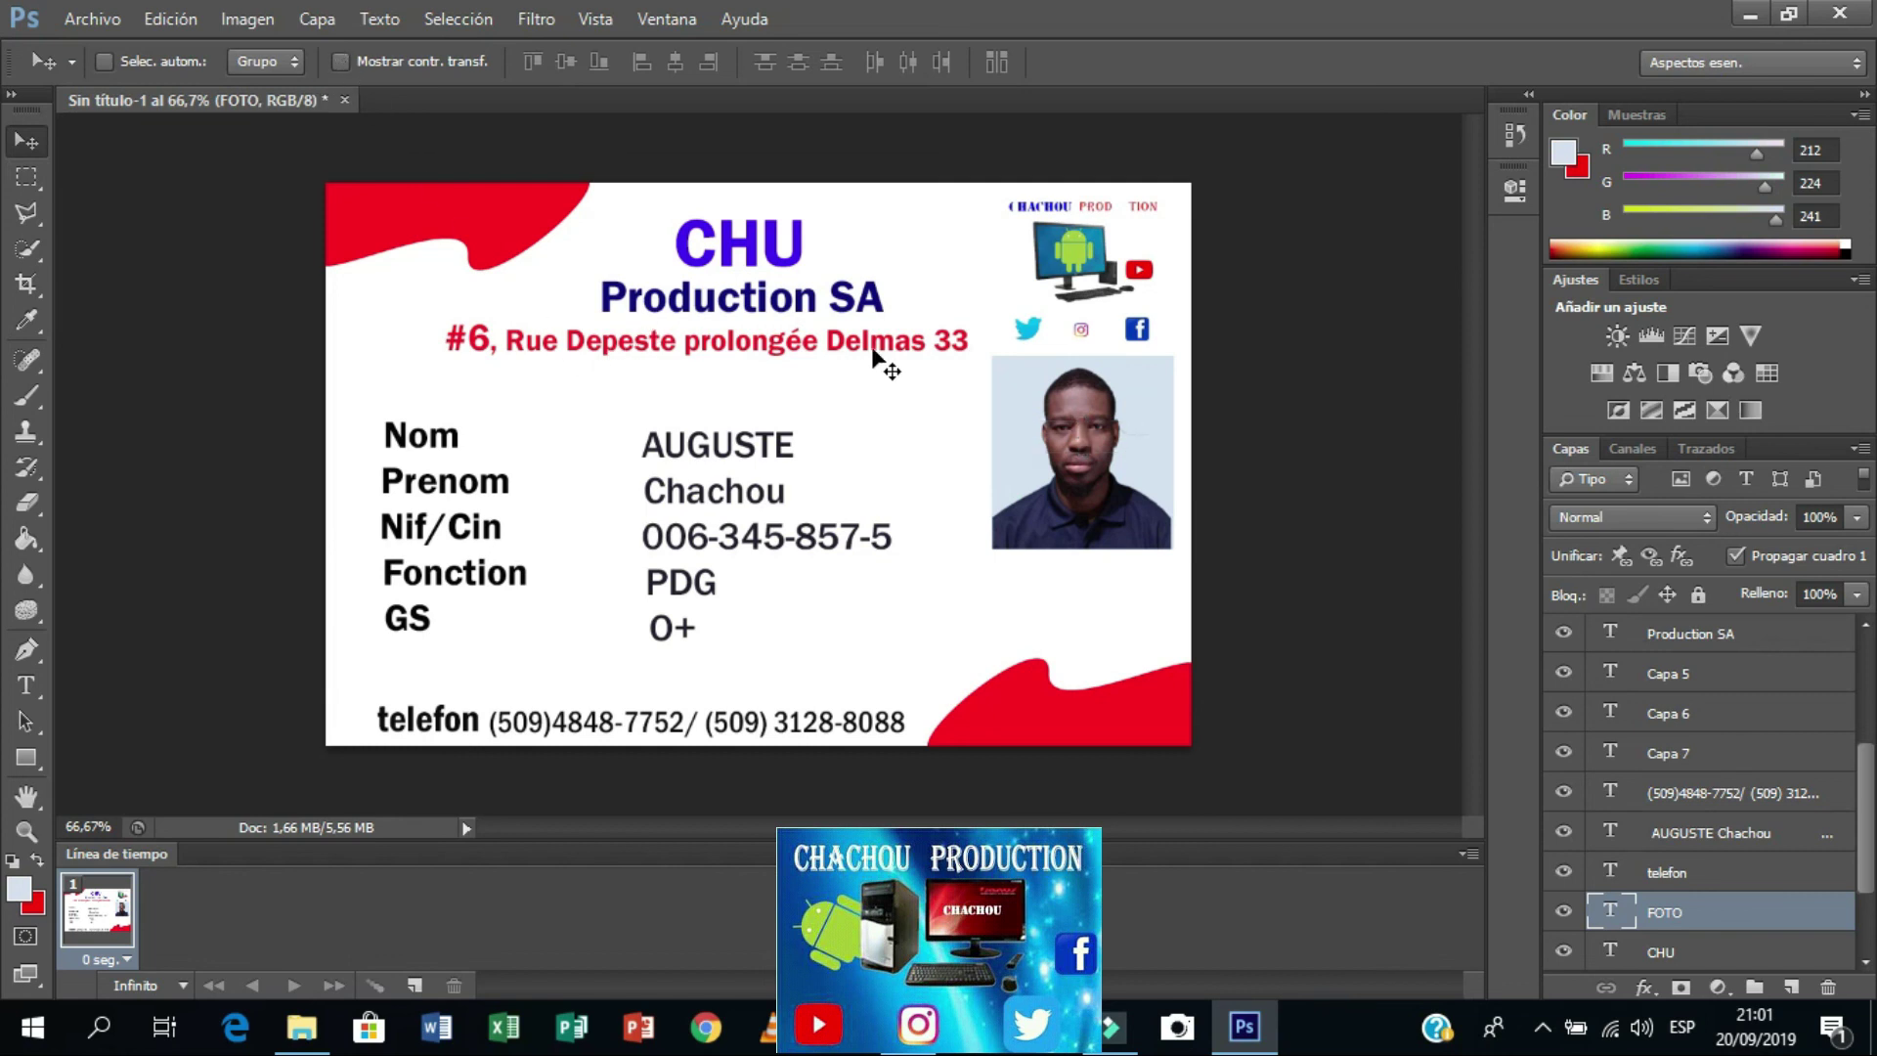
# Step: Save the card as JPEG 'AUGUSTE BADGE NN' in the Imágenes library at maximum quality
pyautogui.click(79, 14)
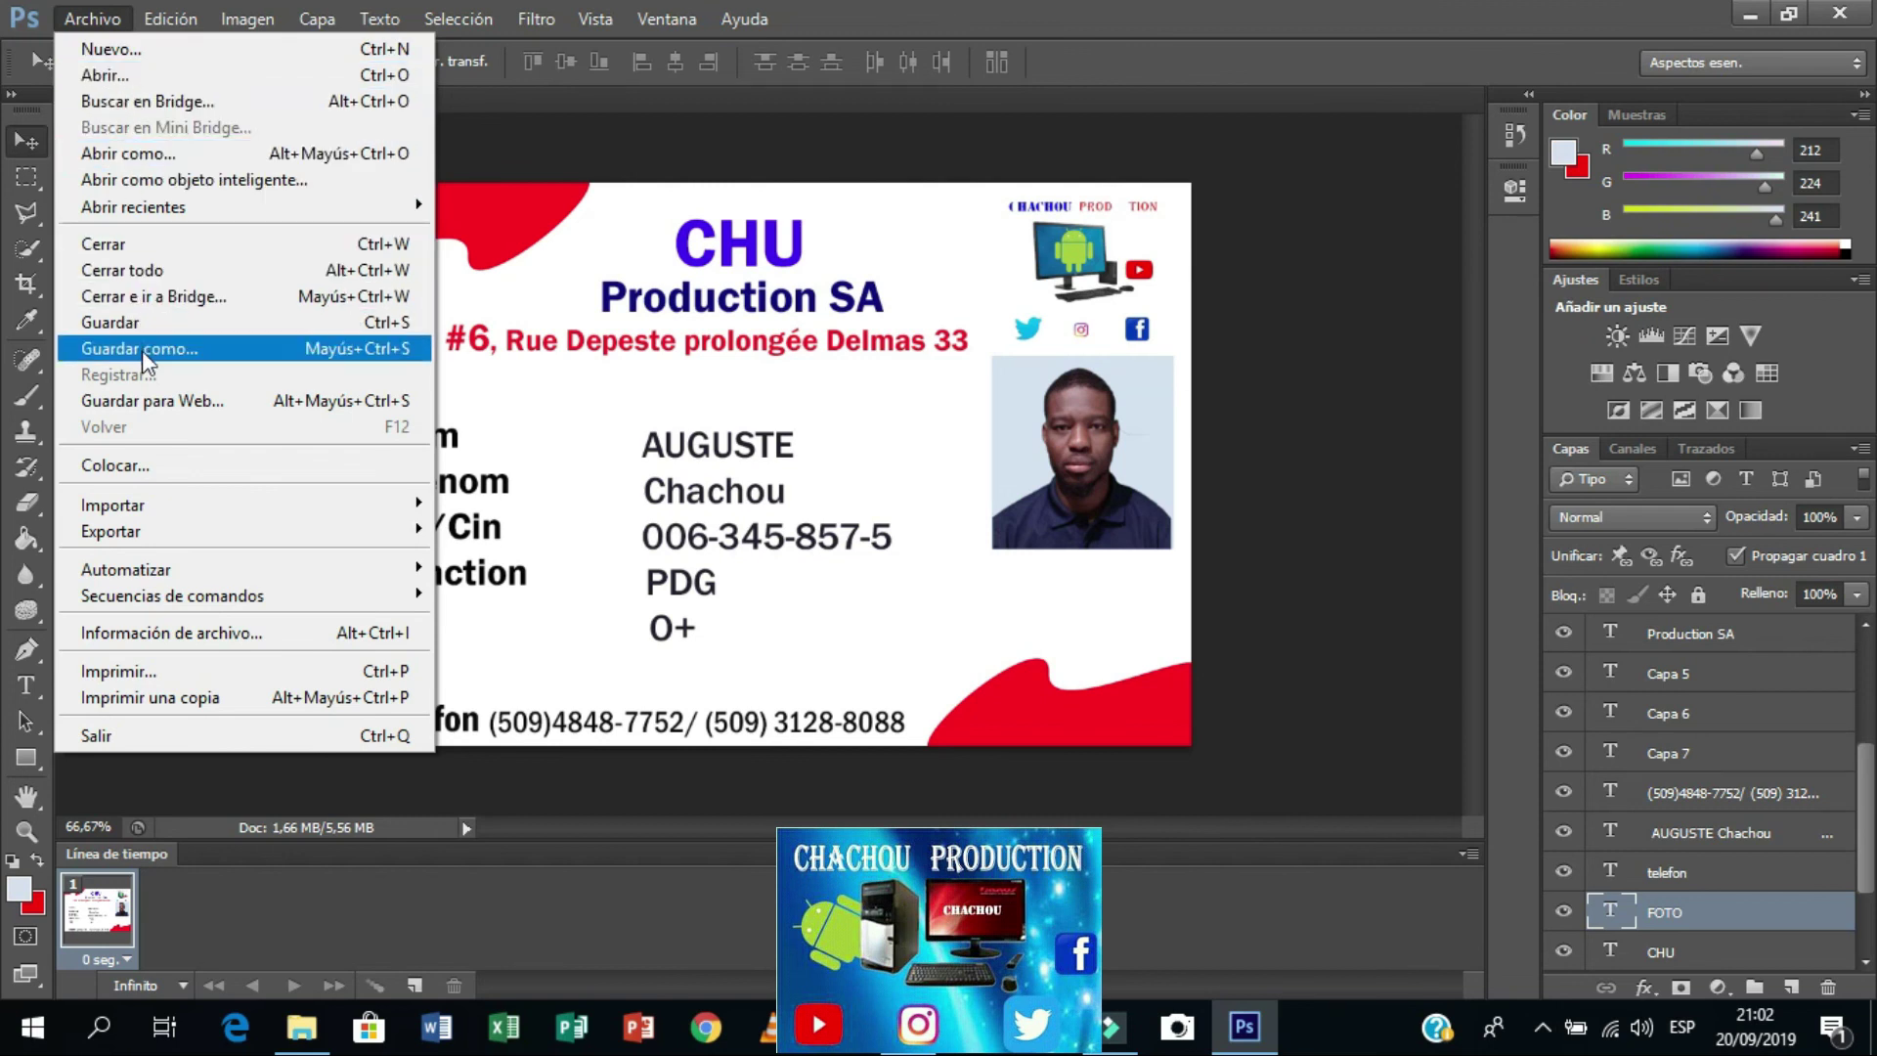
pyautogui.click(217, 350)
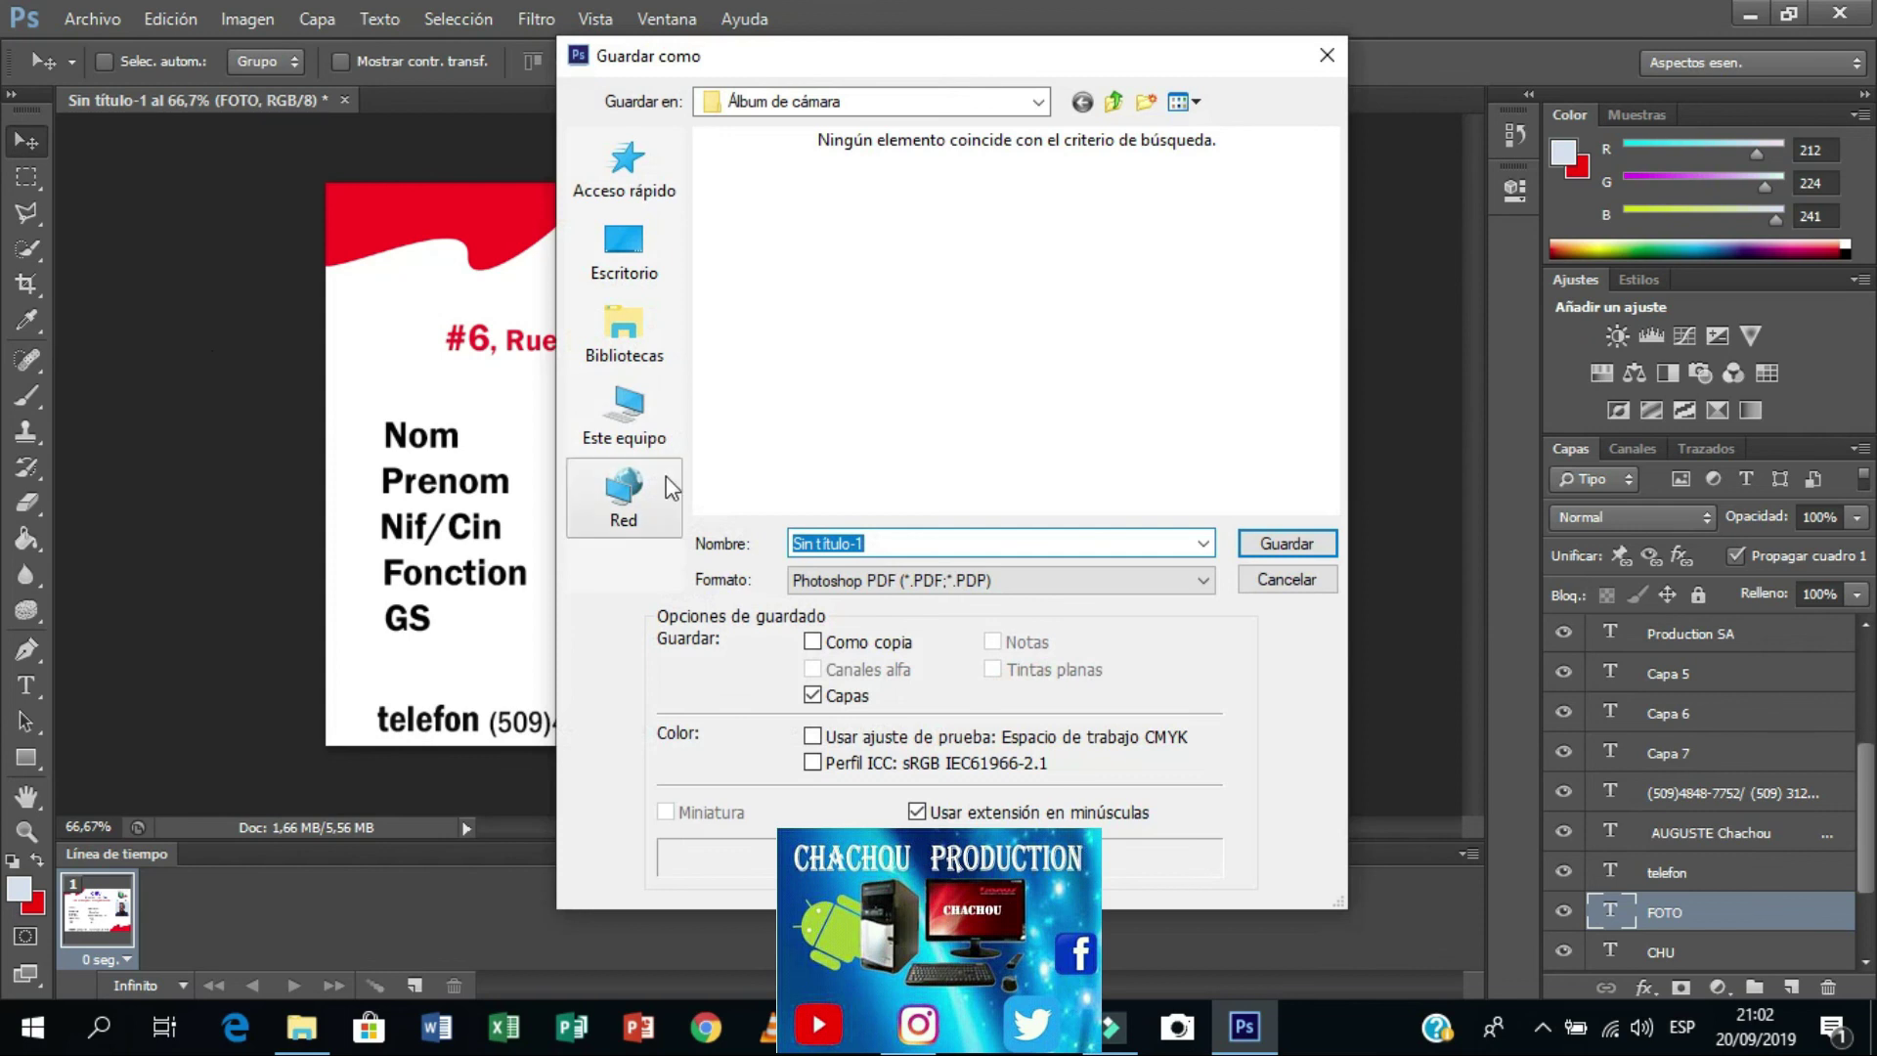
pyautogui.click(635, 328)
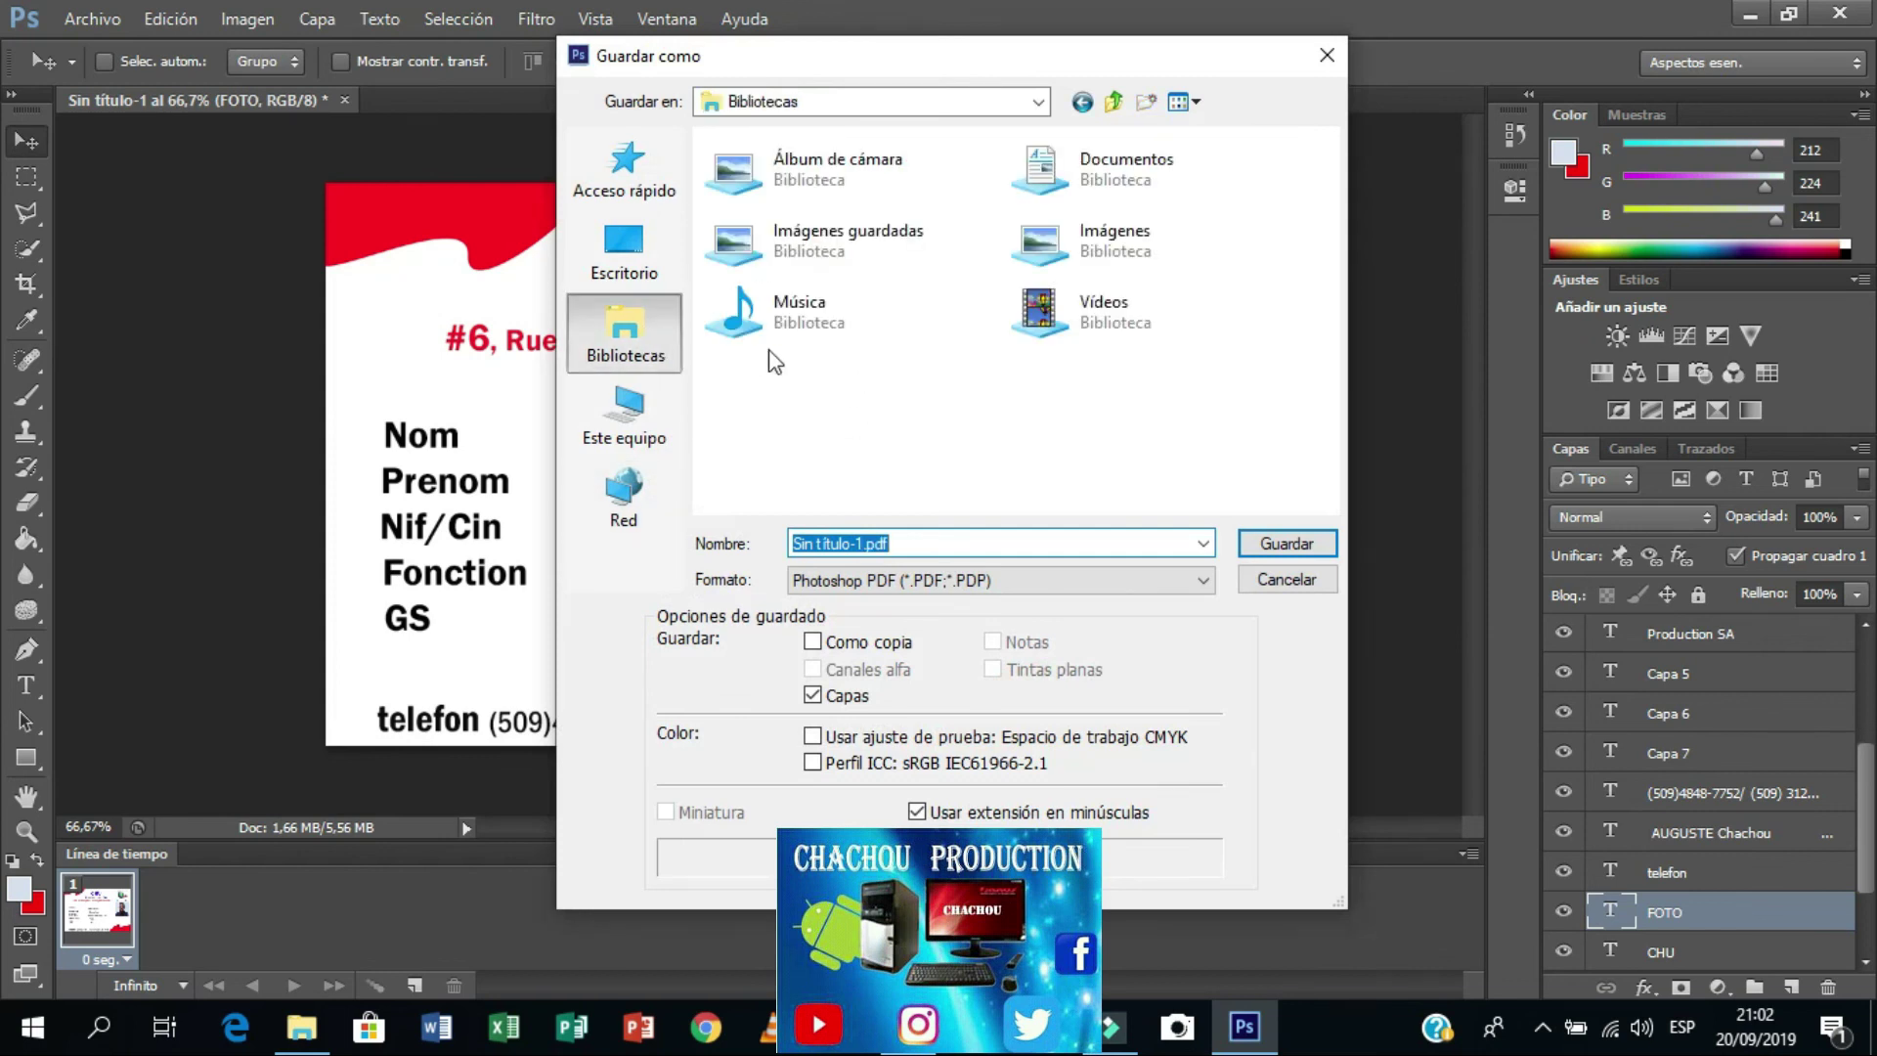
pyautogui.doubleClick(1076, 249)
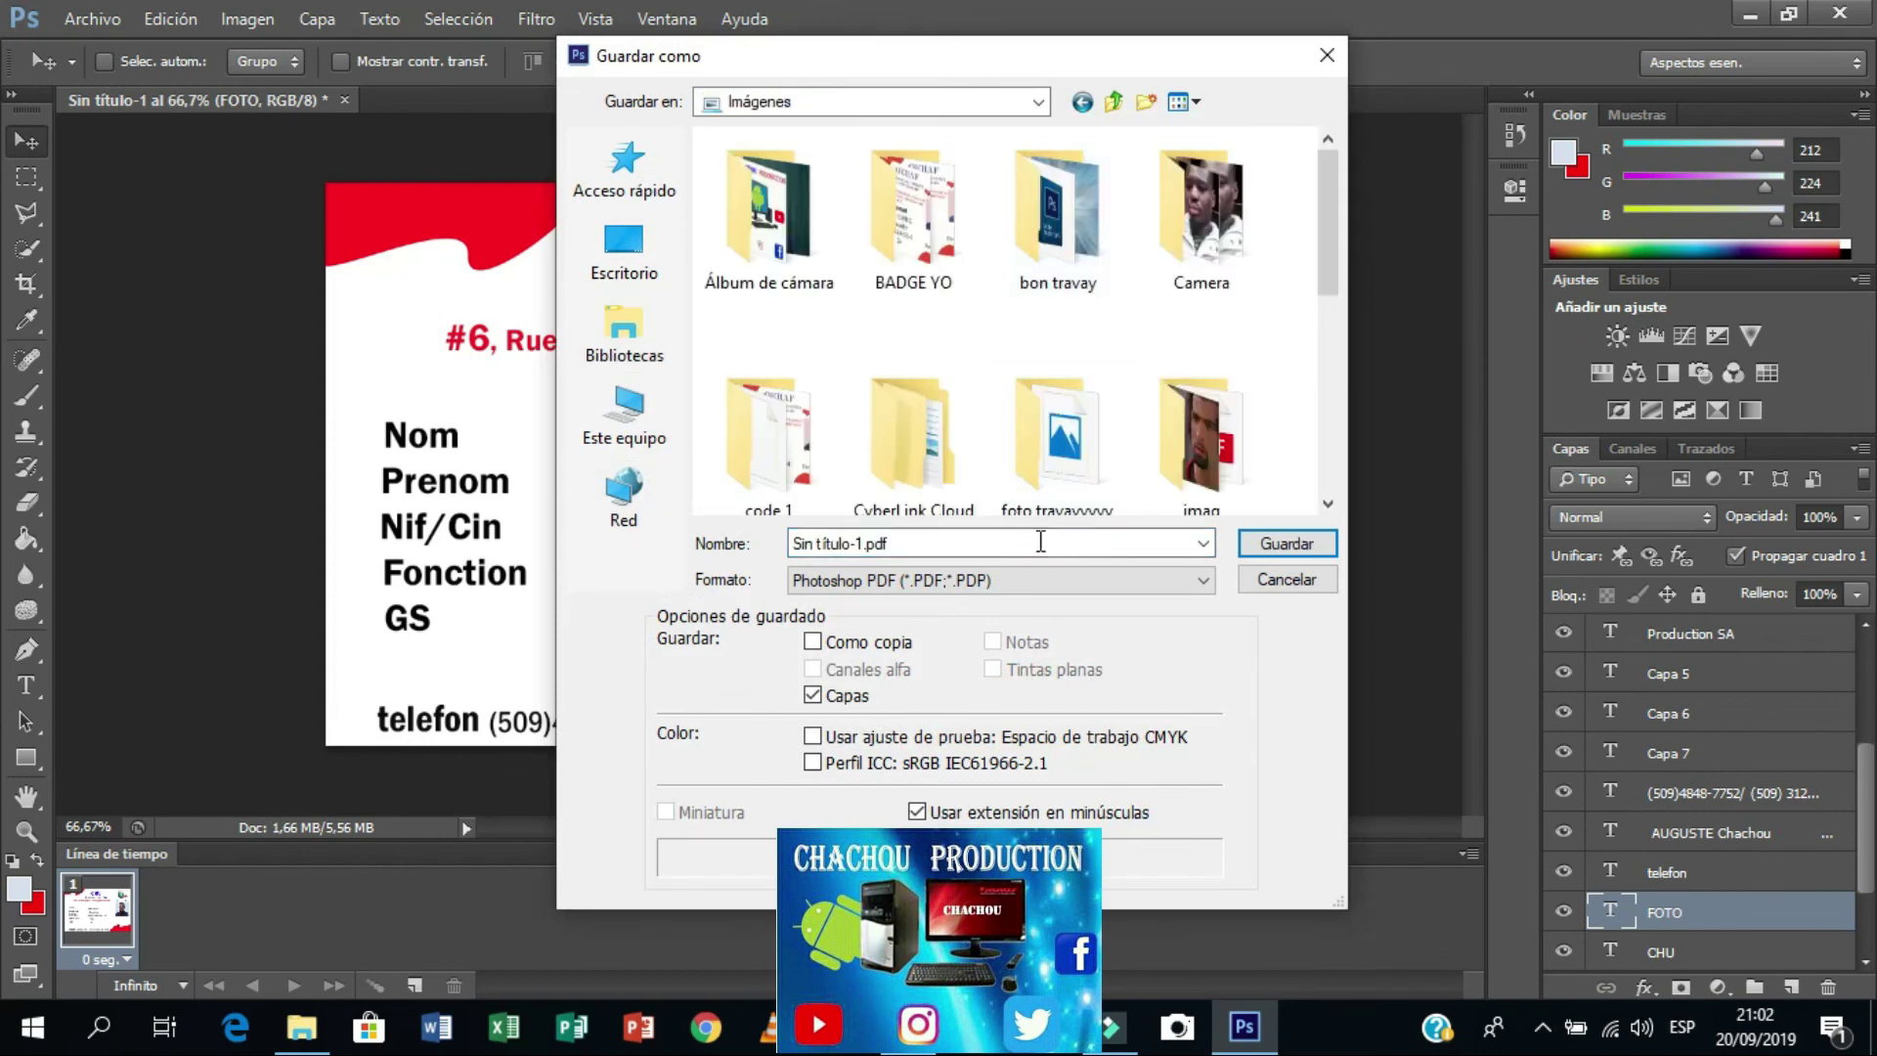
pyautogui.click(963, 542)
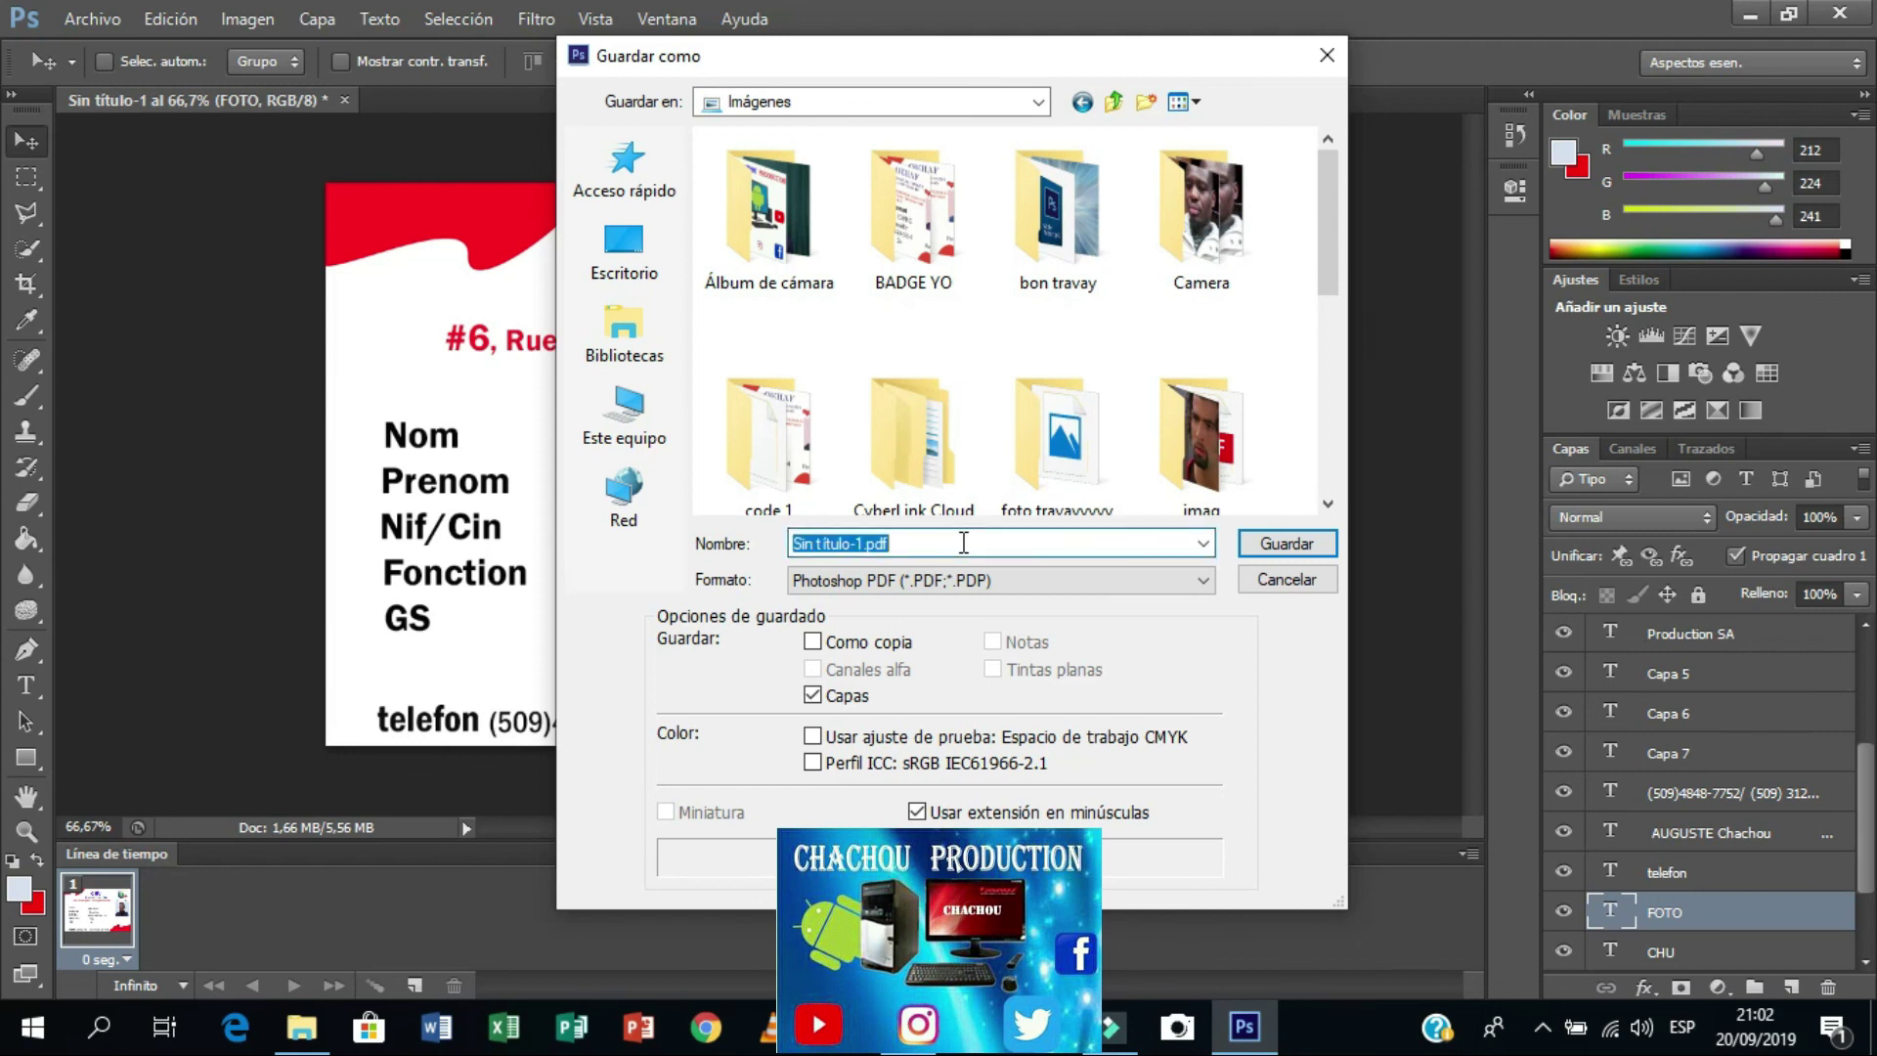
pyautogui.press('BackSpace')
pyautogui.write('AUGUSTE BADGE NN')
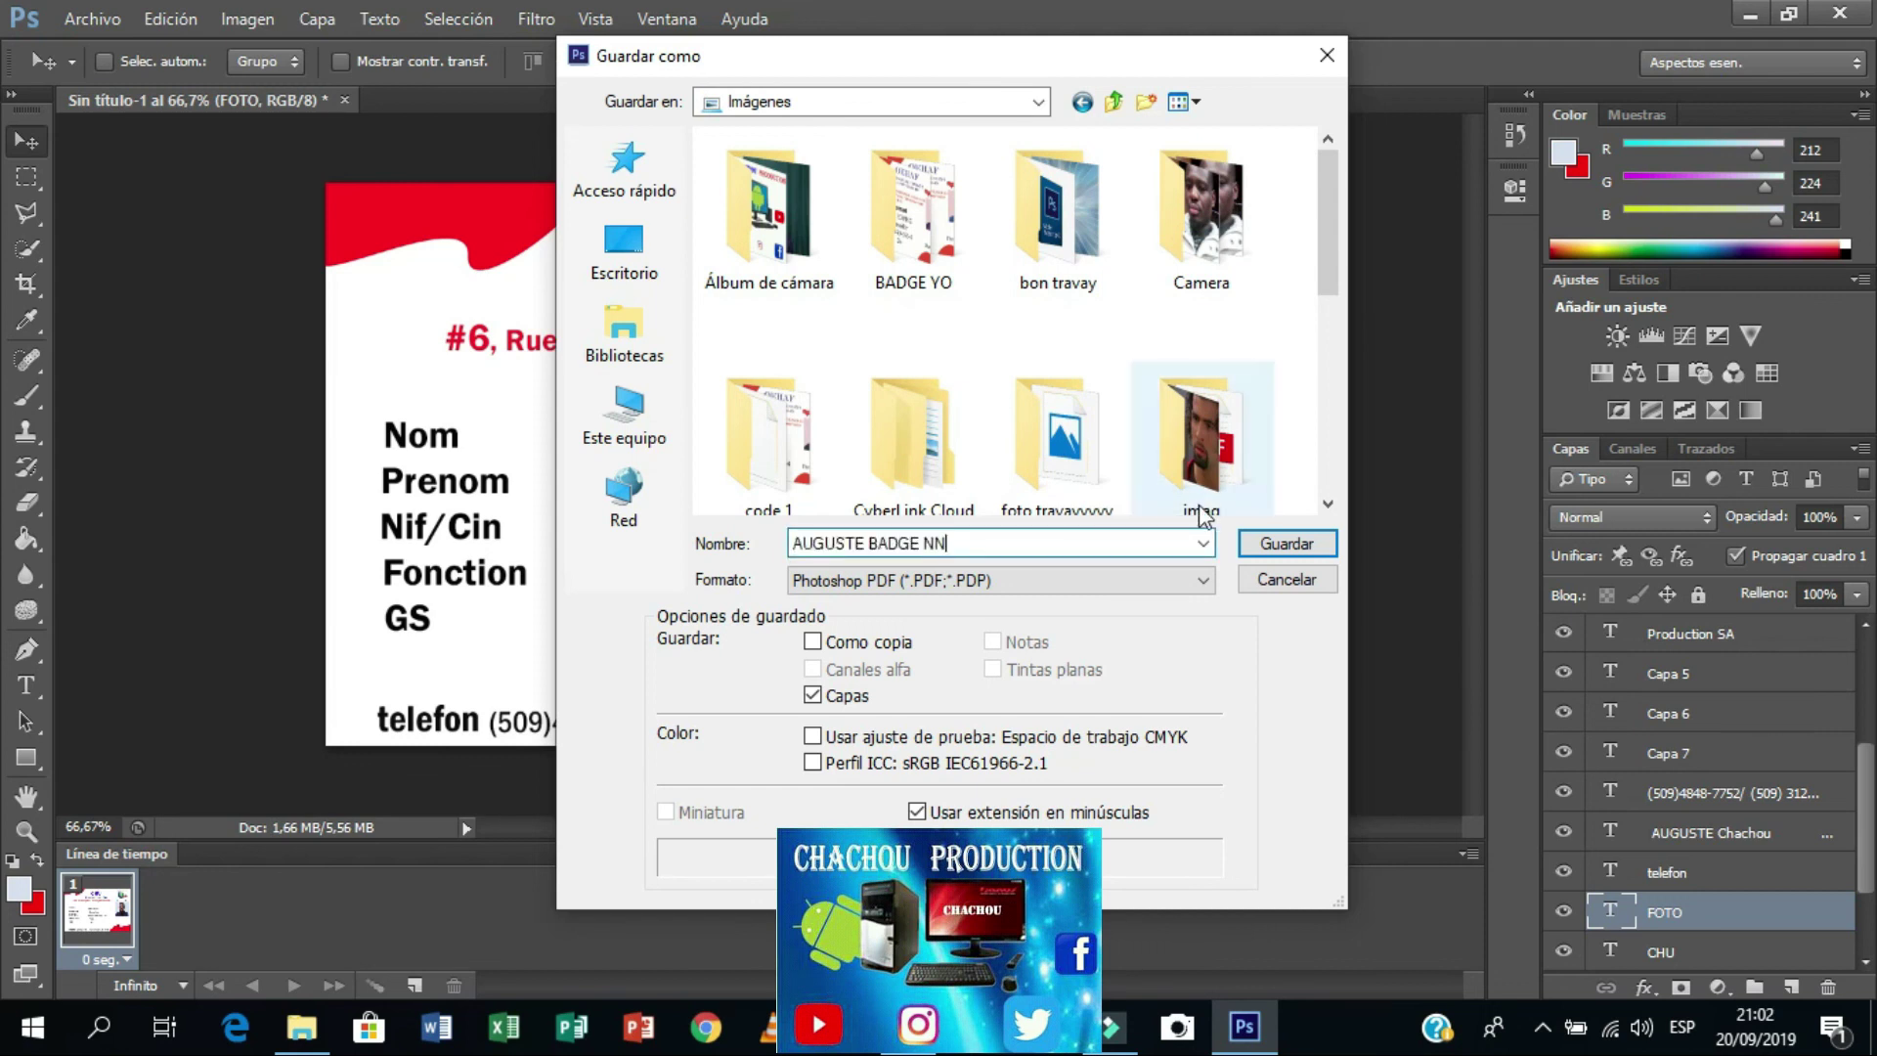
pyautogui.click(1203, 581)
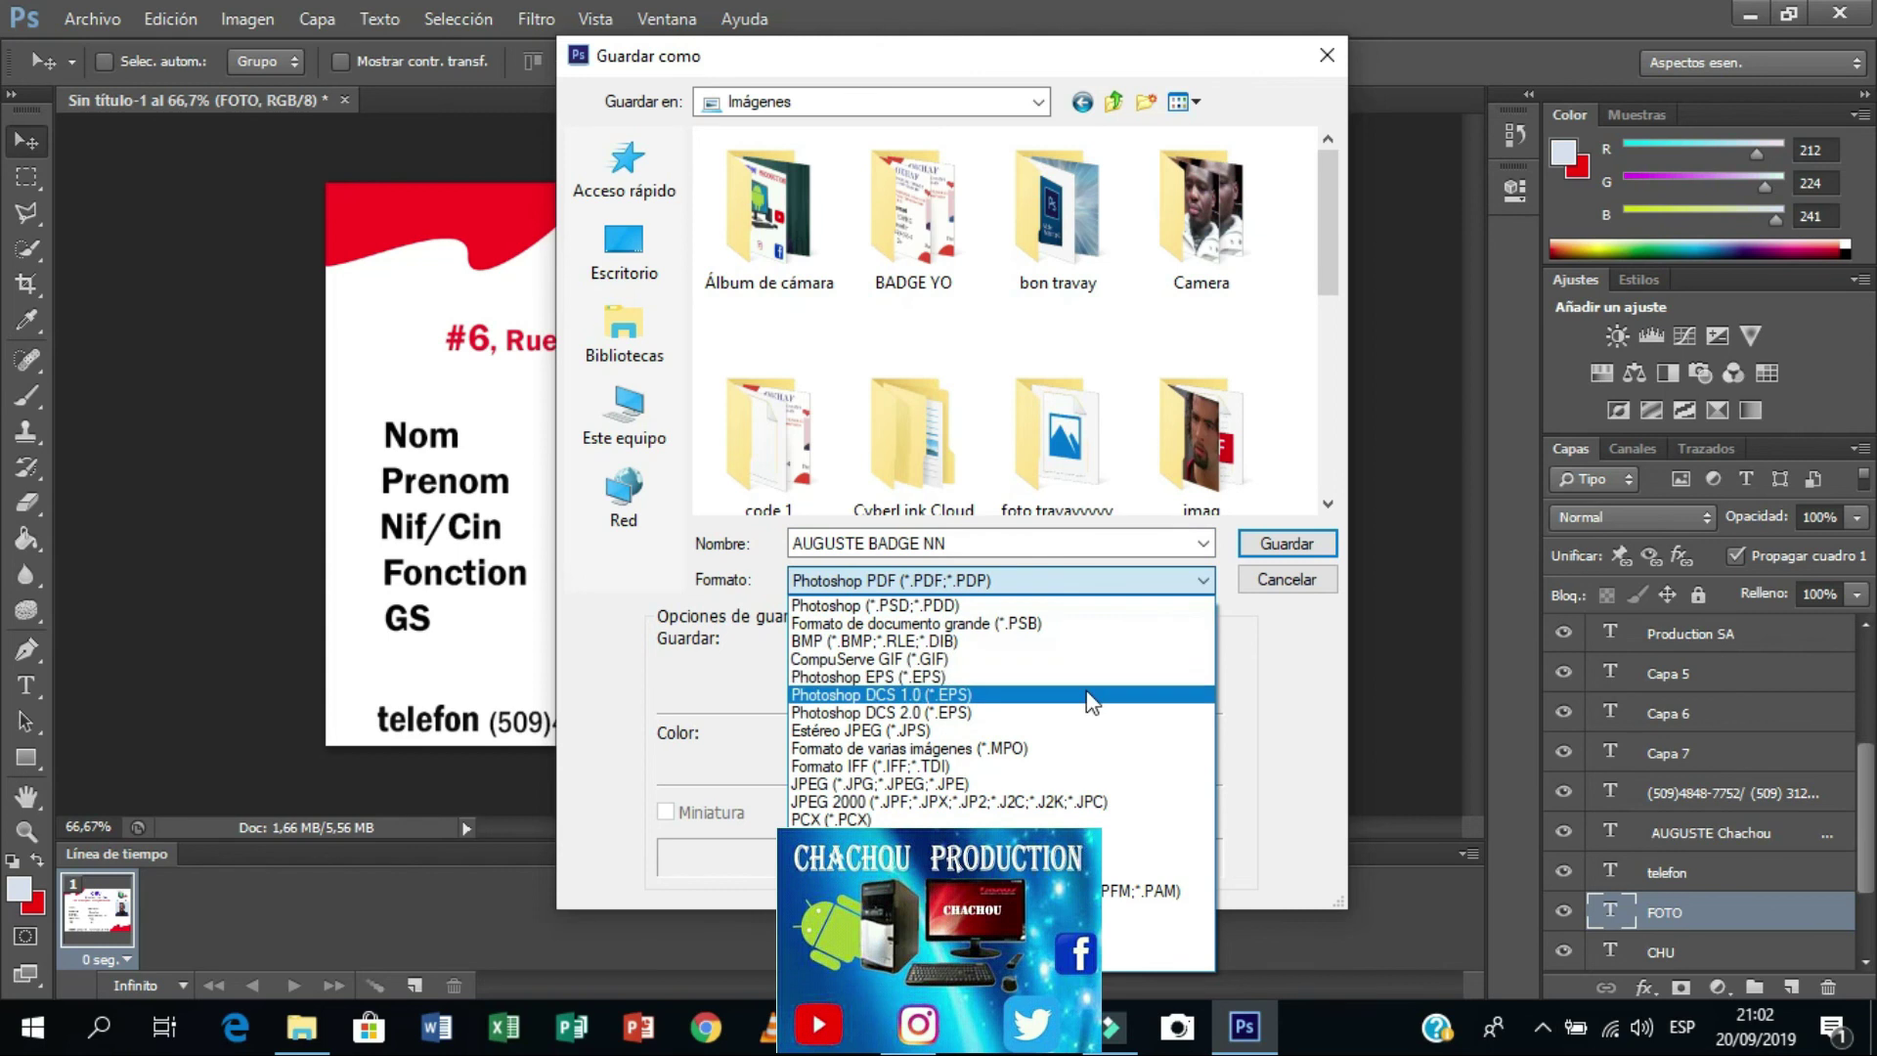
pyautogui.click(963, 785)
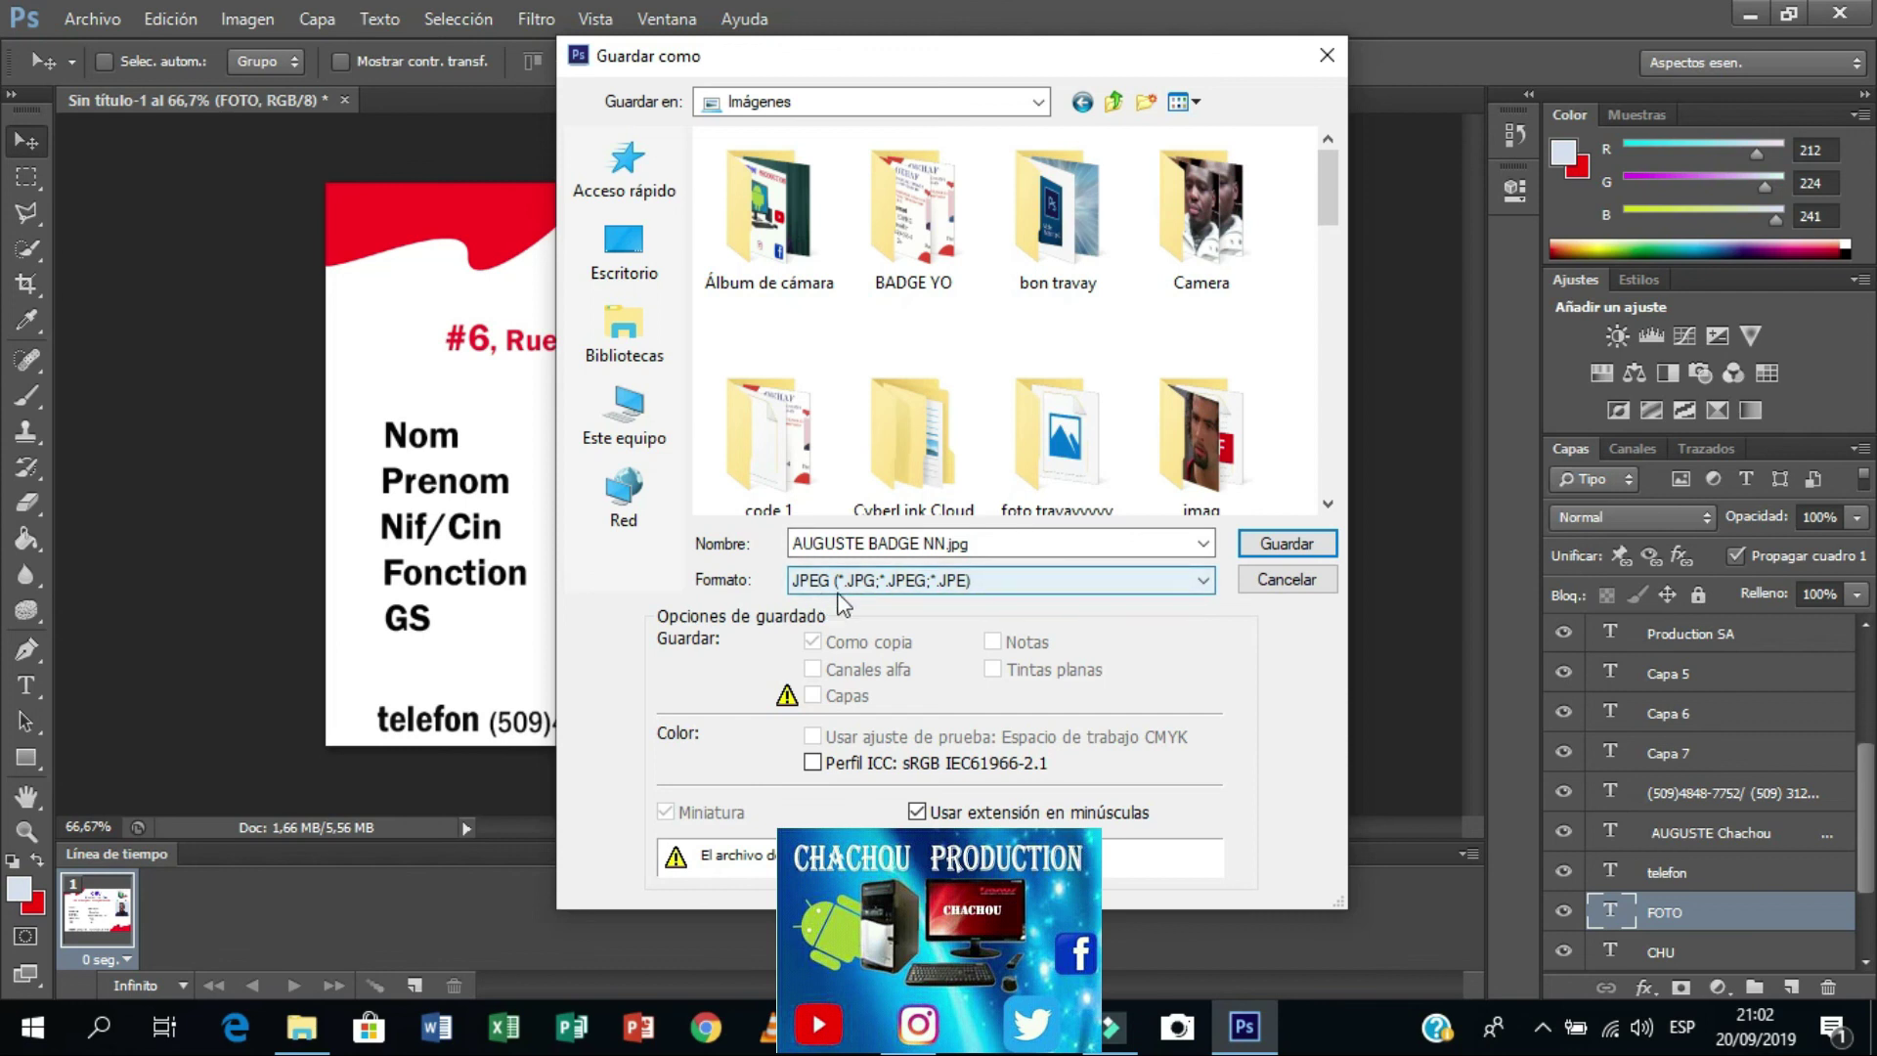
pyautogui.click(1276, 545)
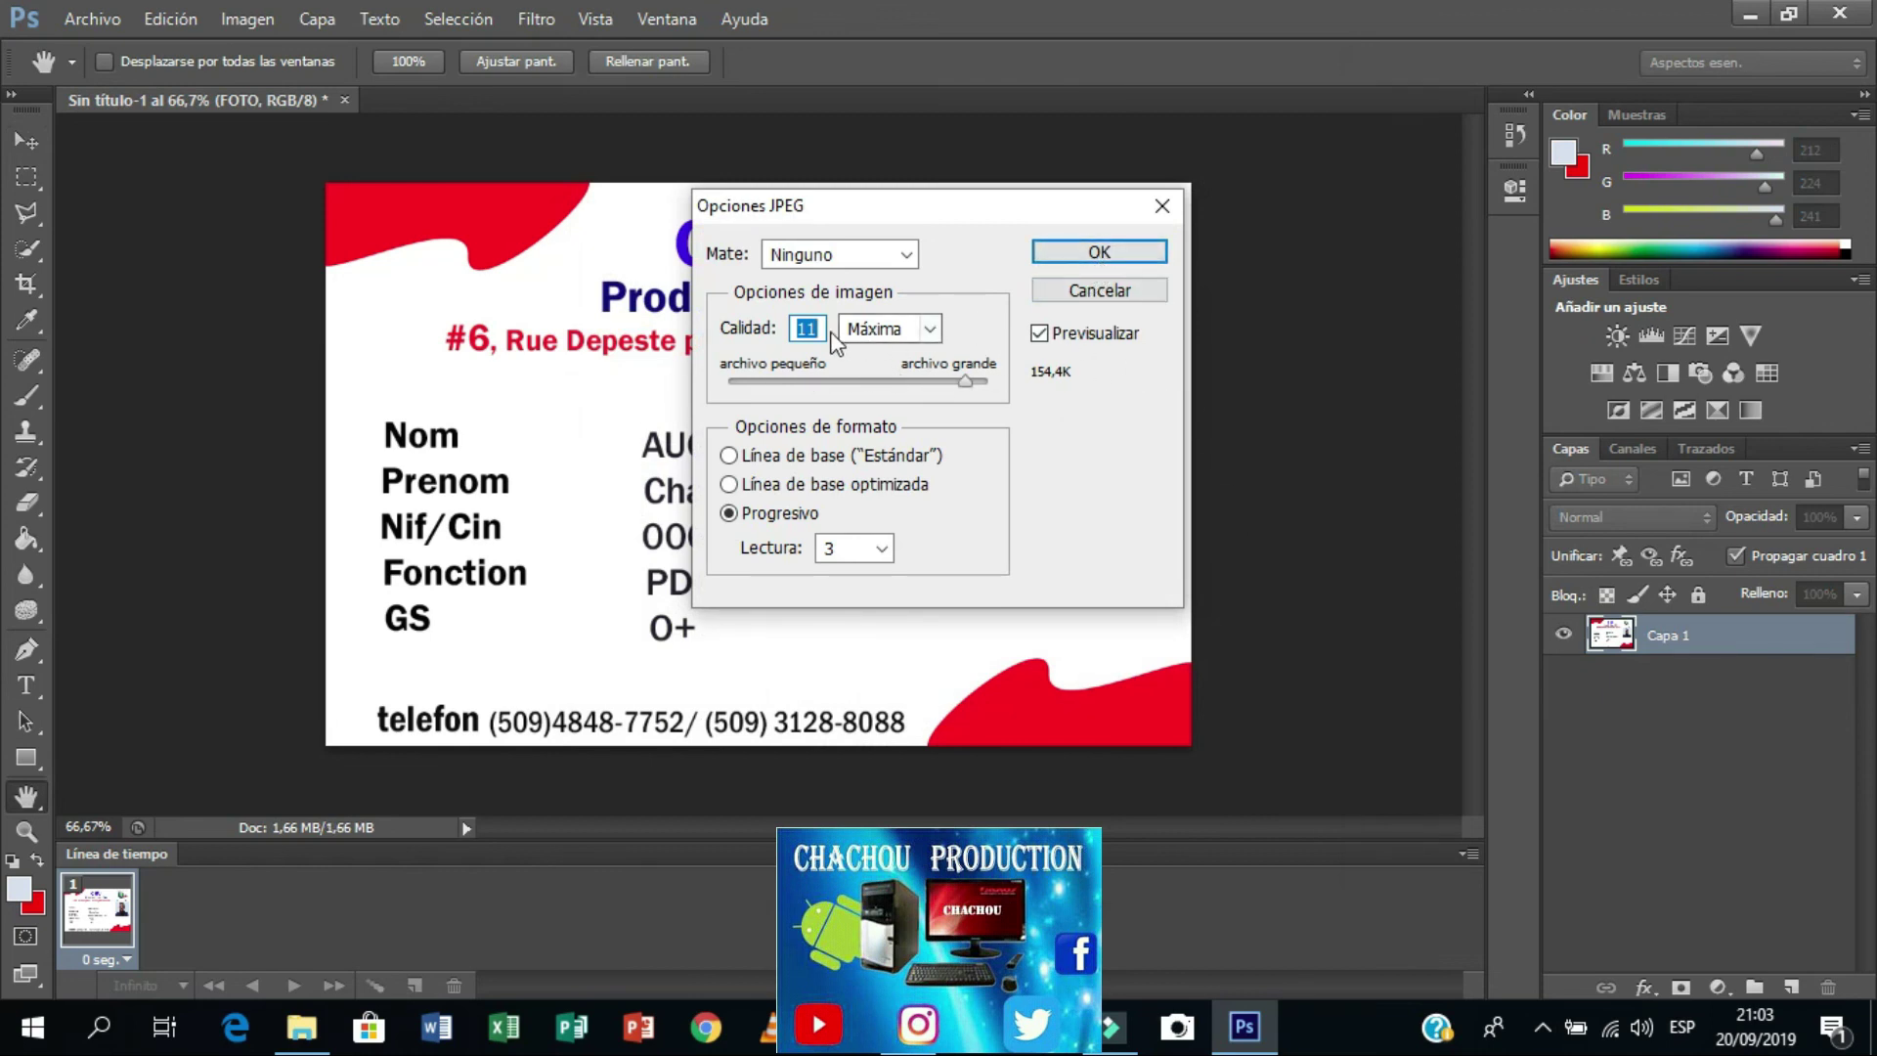
pyautogui.click(1101, 256)
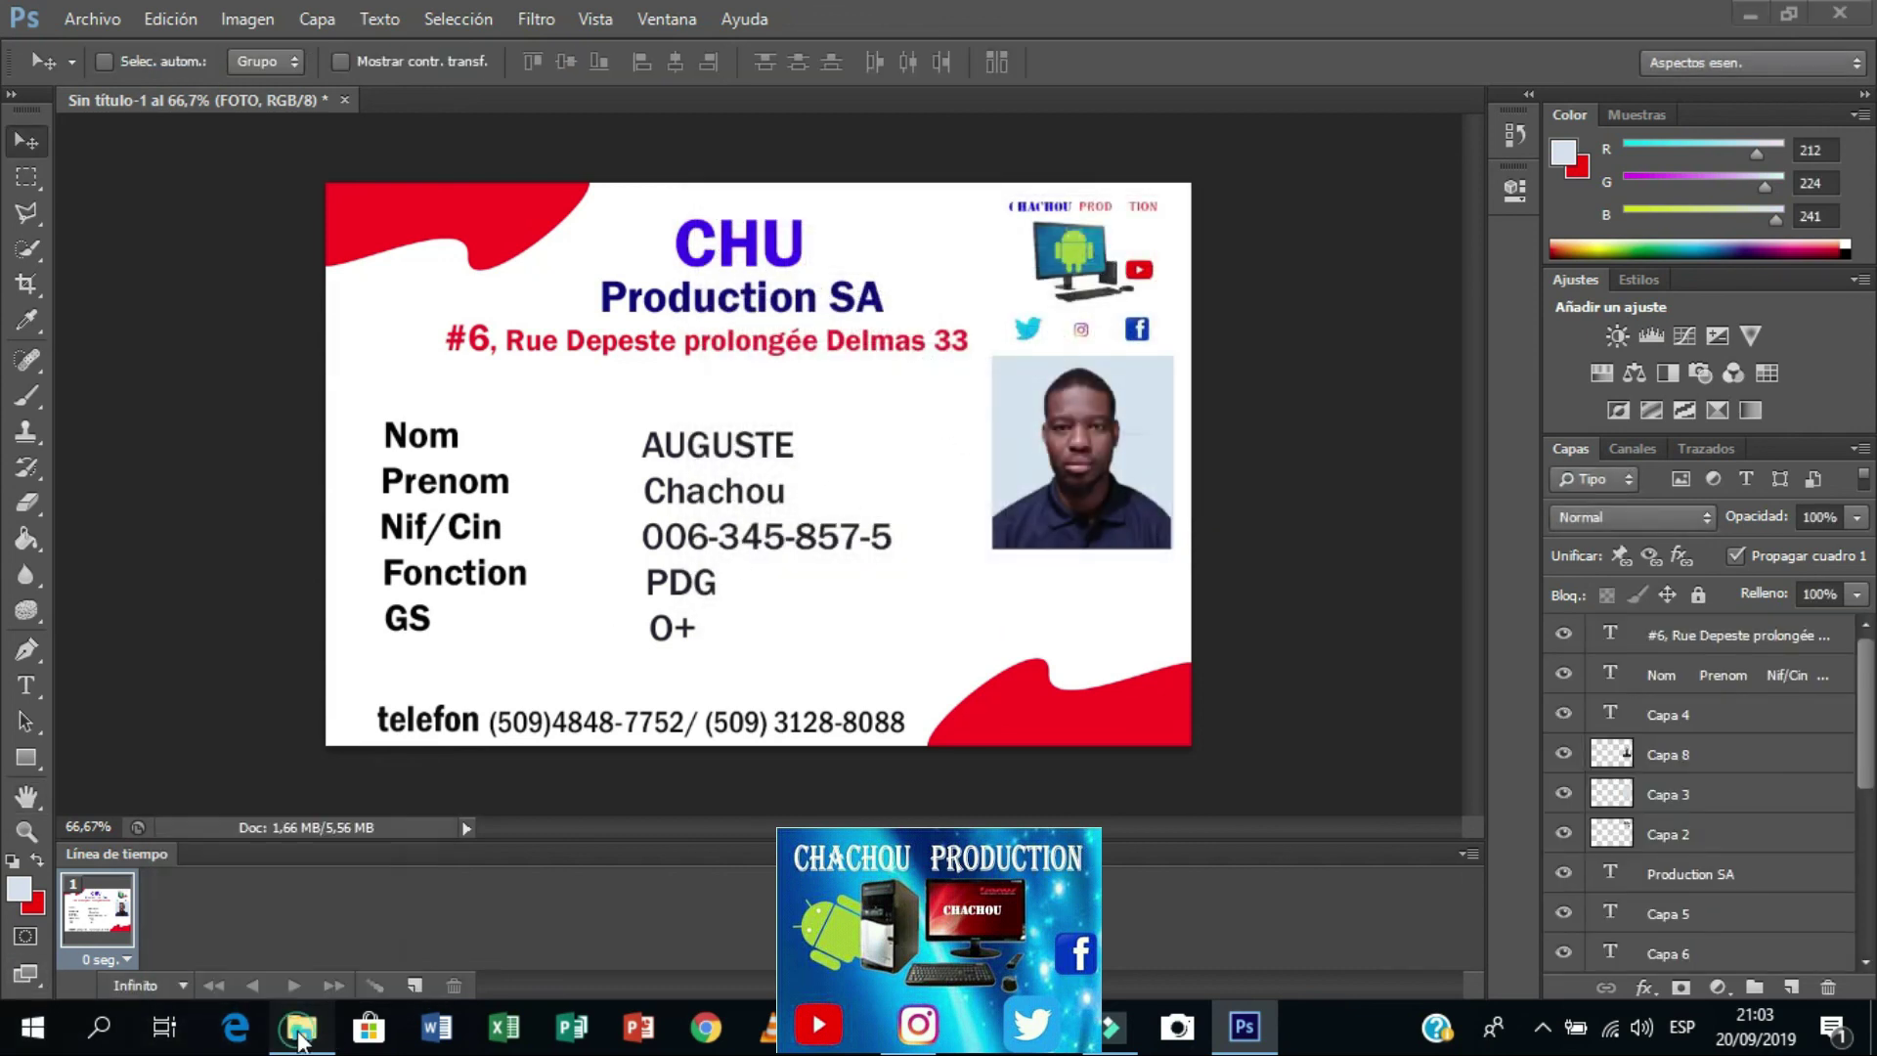
# Step: Open the Imágenes folder in File Explorer and select the AUGUSTE BADGE NN image
pyautogui.moveTo(302, 1027)
pyautogui.click(301, 919)
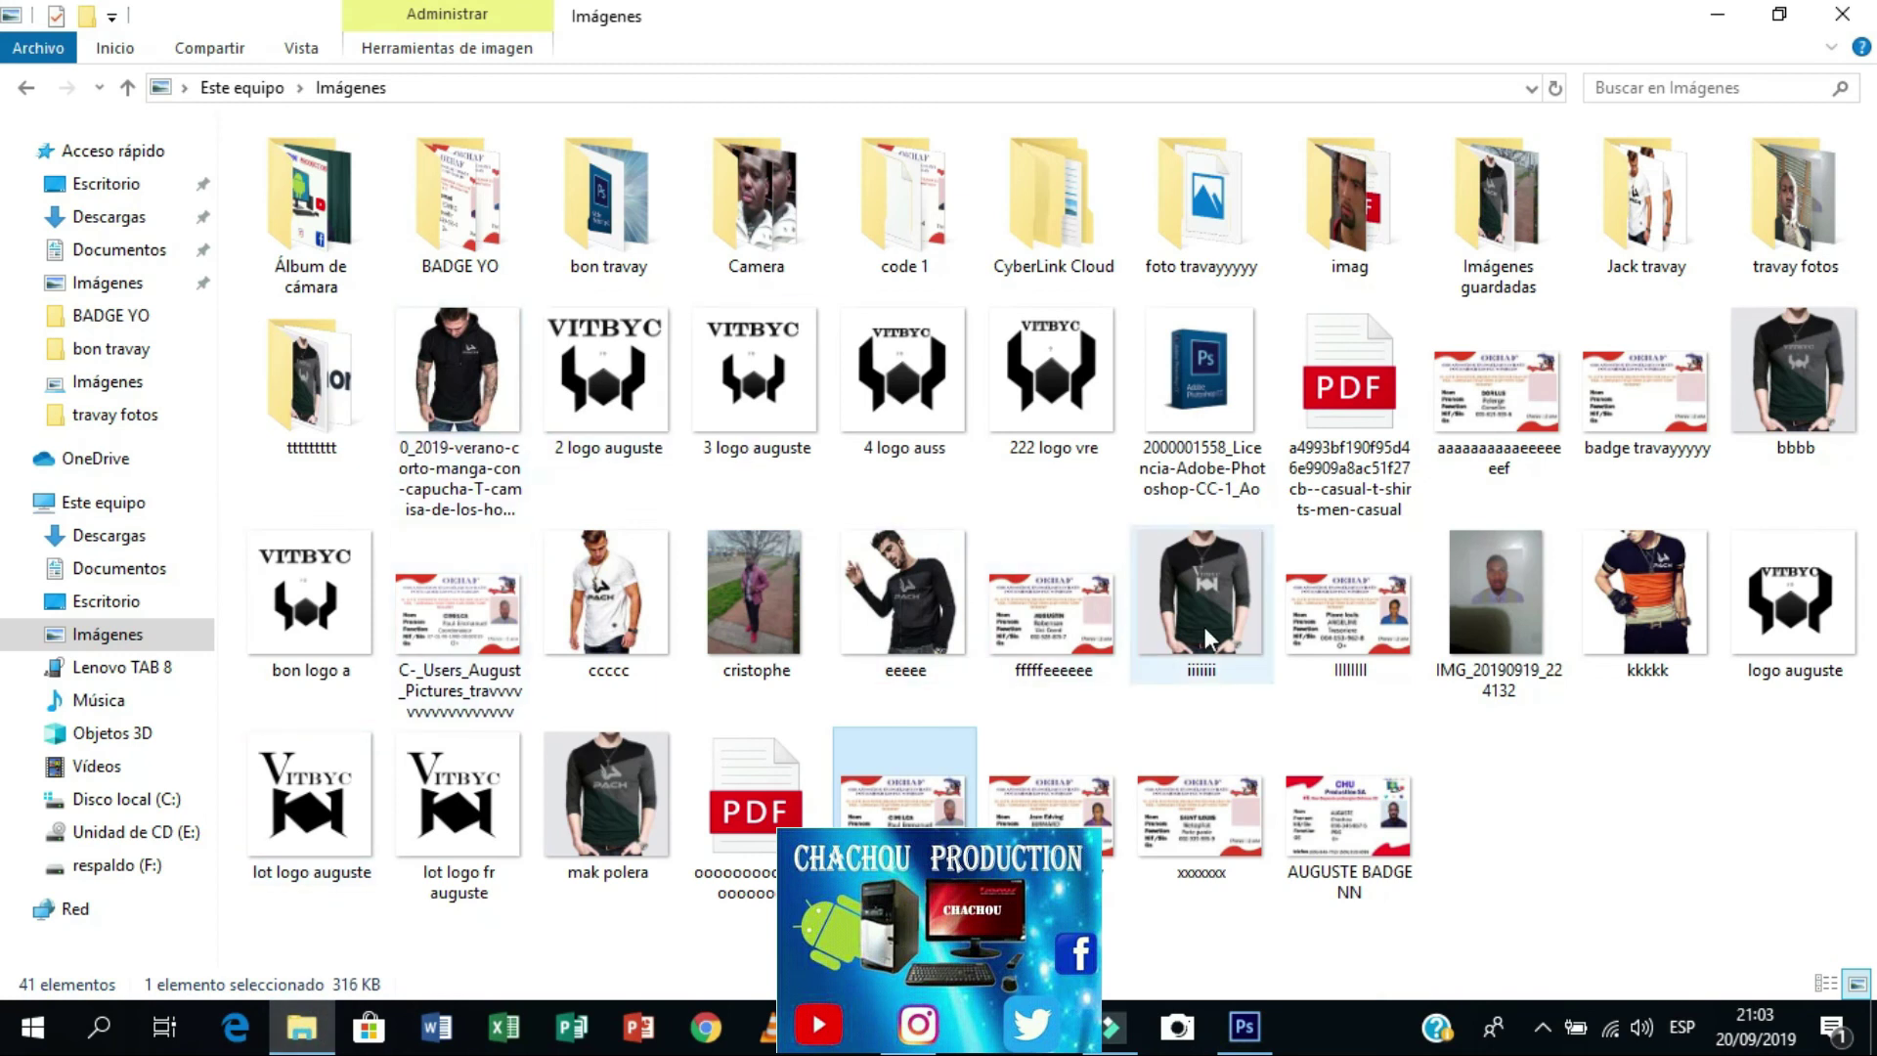
pyautogui.click(1383, 830)
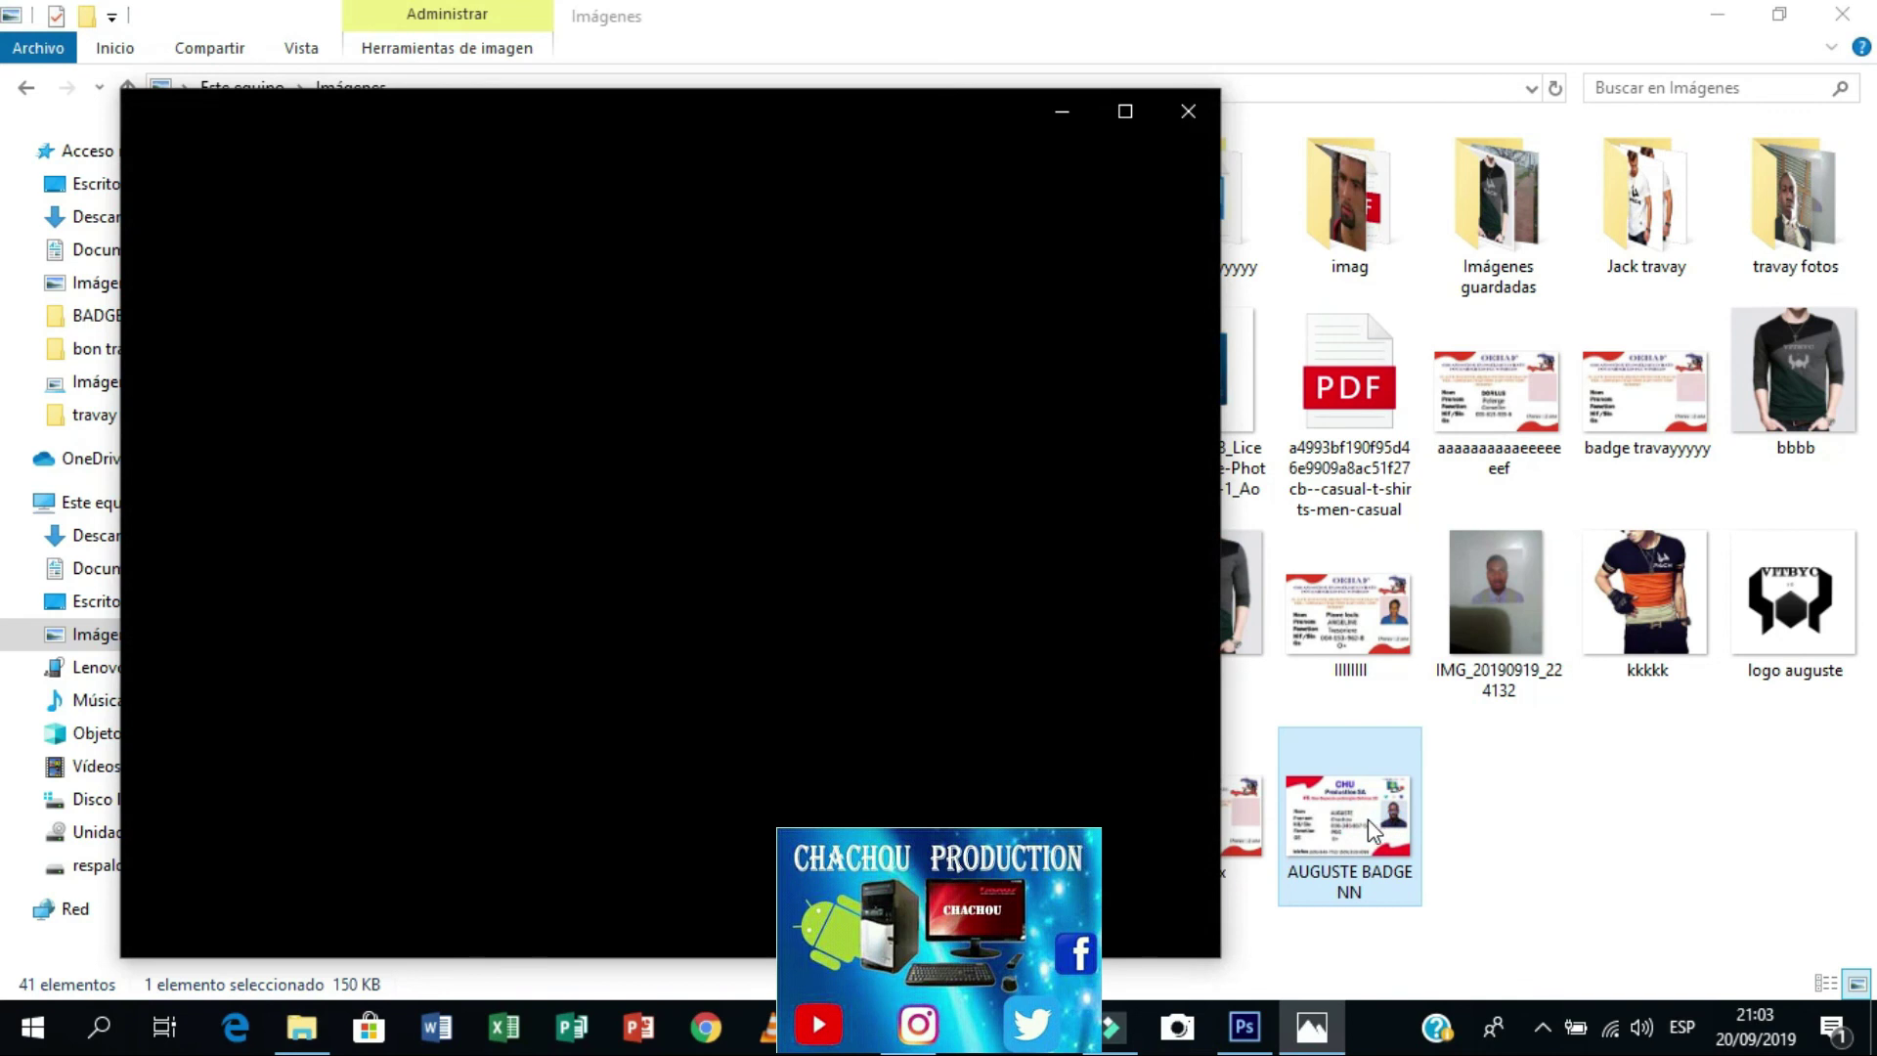